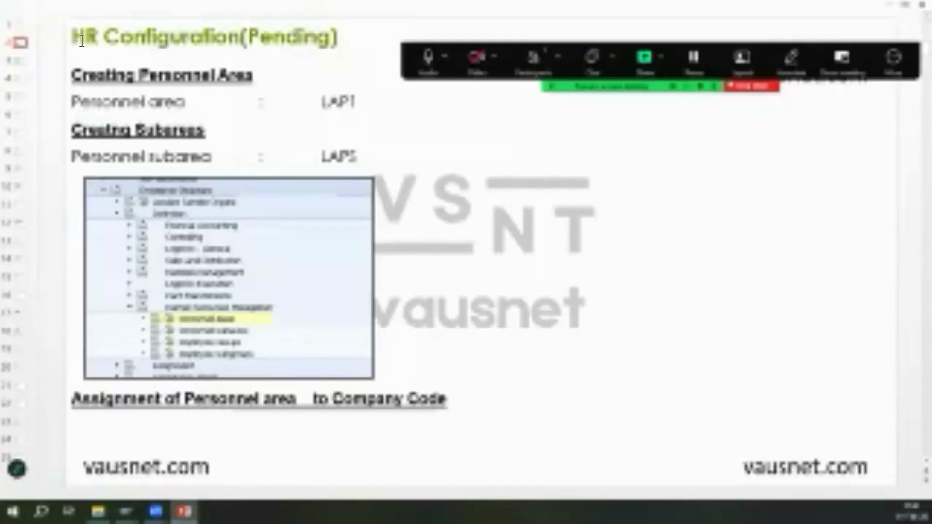
# - Switch to SAP, start transaction SPRO, and open the activity selection for Personnel Areas under Human Resources Management
pyautogui.click(126, 511)
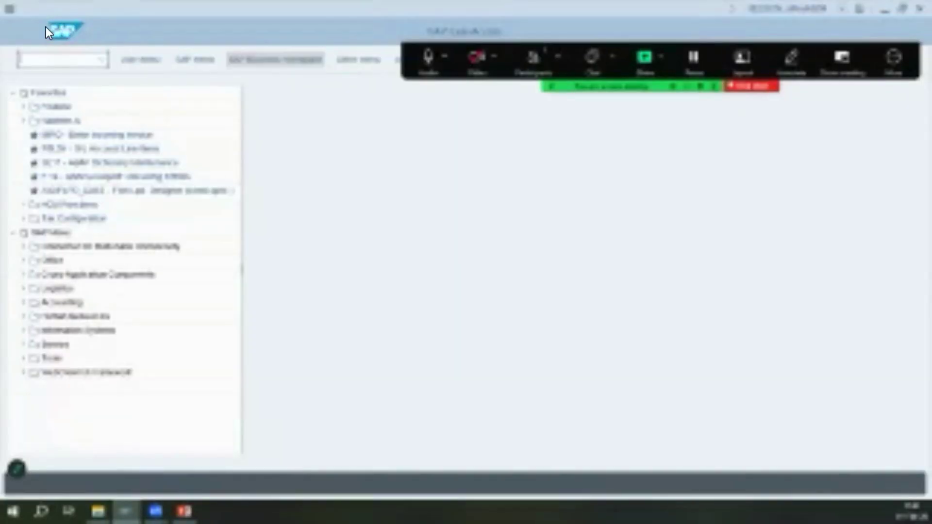
pyautogui.write('spro')
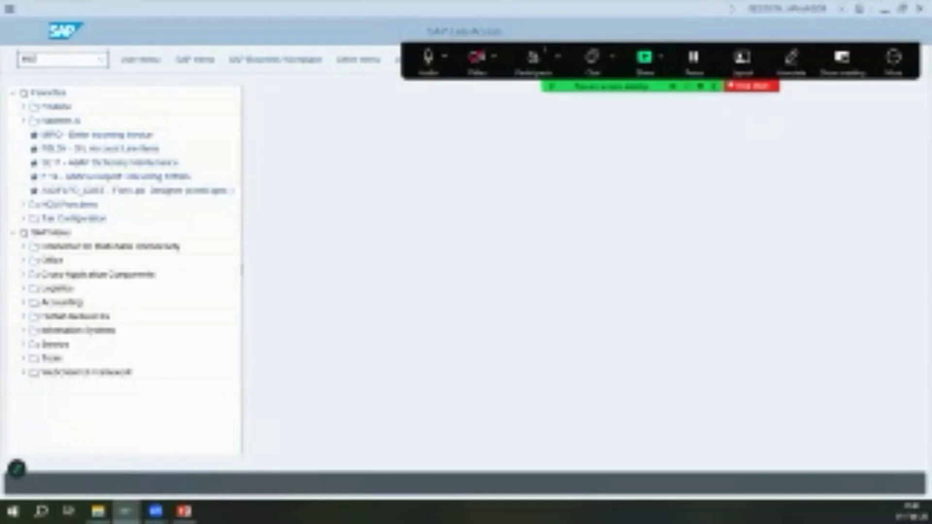
pyautogui.press('Return')
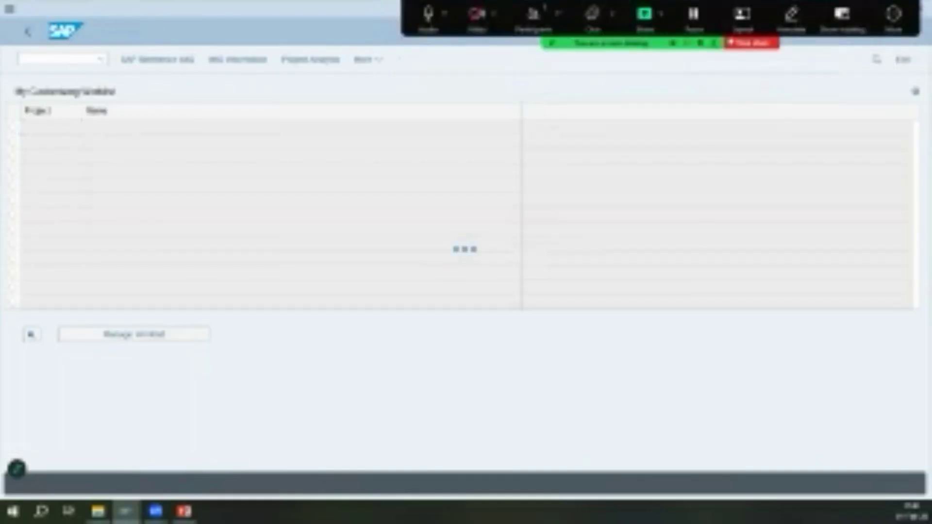
pyautogui.hotkey('alt', 'Tab')
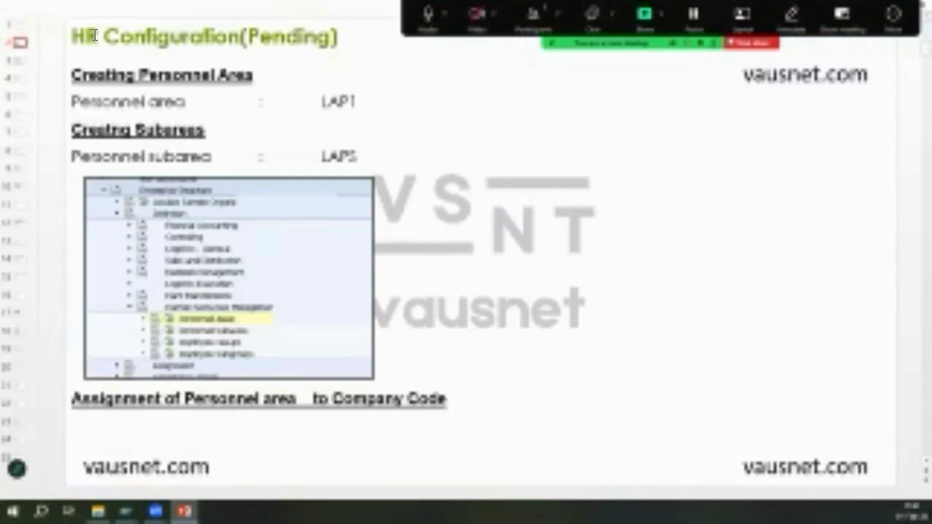
pyautogui.hotkey('alt', 'Tab')
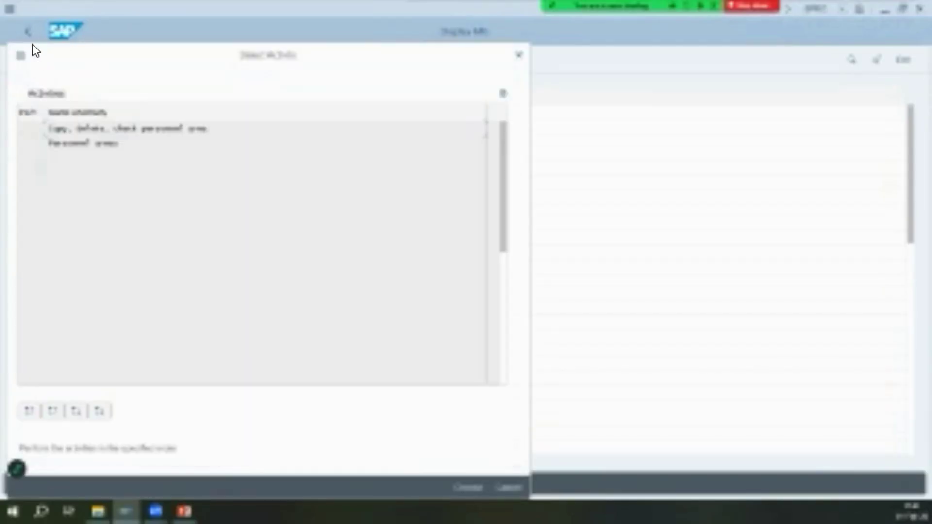
# - Open the Personnel Areas overview from the activity selection and start a new entry
pyautogui.press('Return')
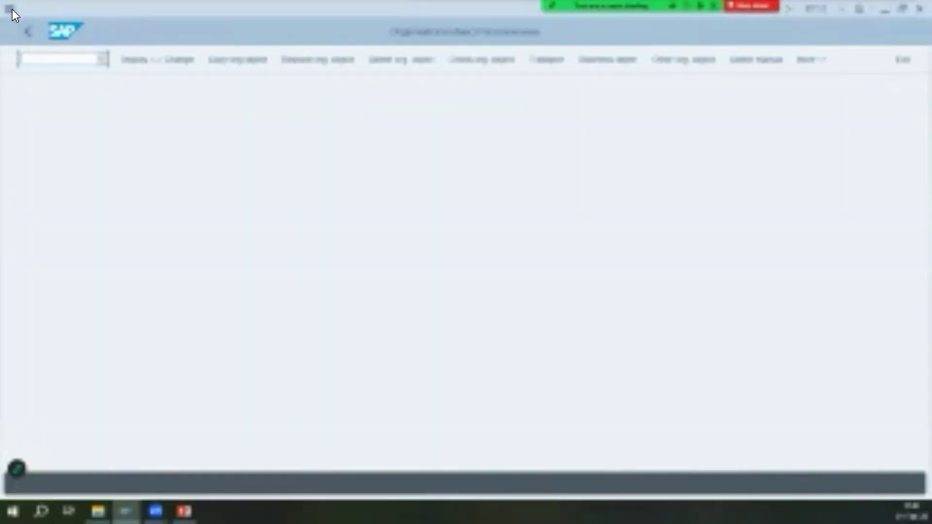
pyautogui.click(26, 31)
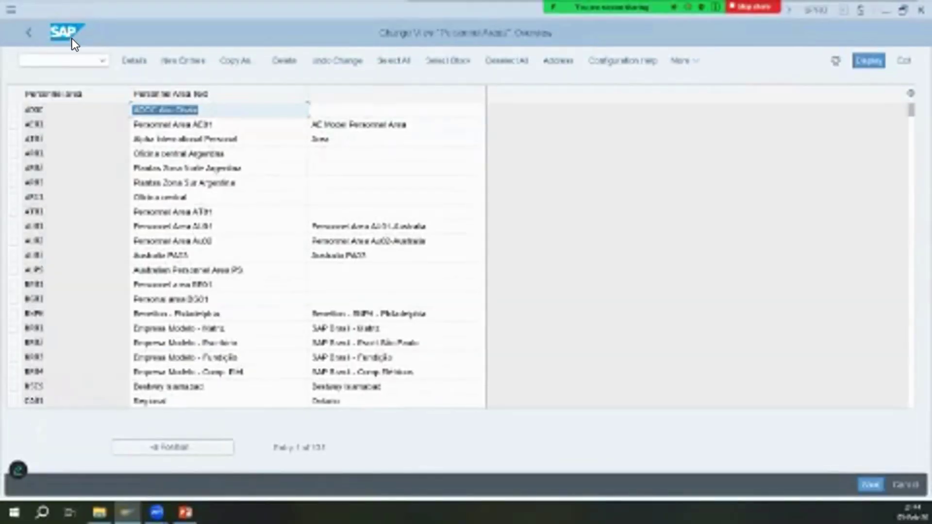
pyautogui.press('F5')
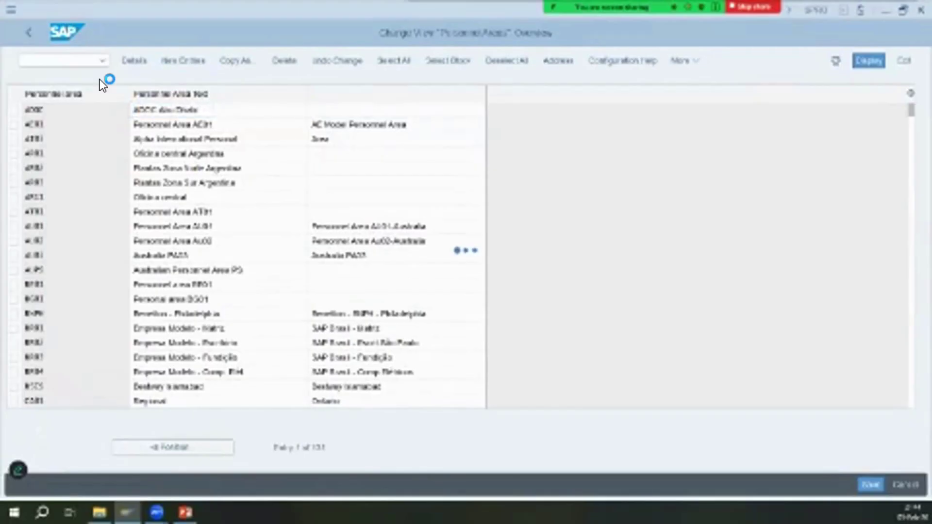
# - Enter personnel area IMCO with Irfan Medicos Co. as its text and IMCO as the second text line
pyautogui.write('ZNC0')
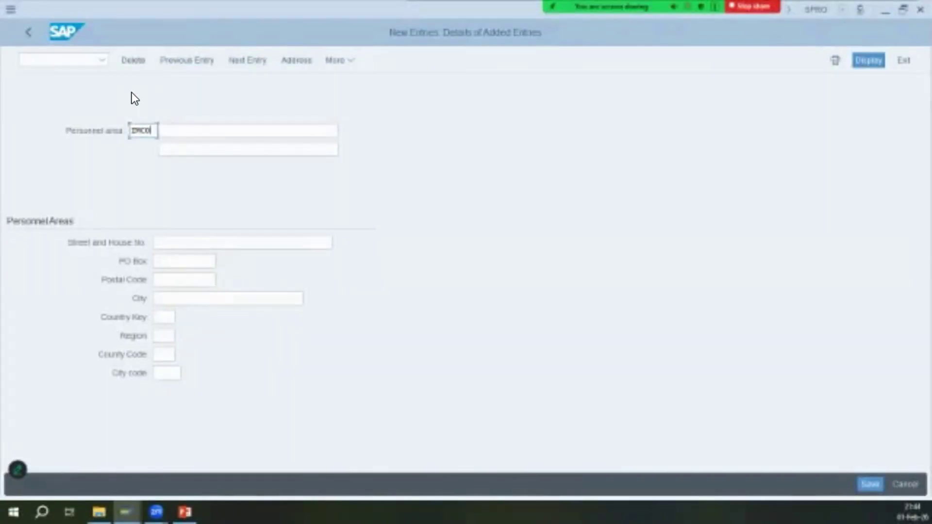
pyautogui.press('Tab')
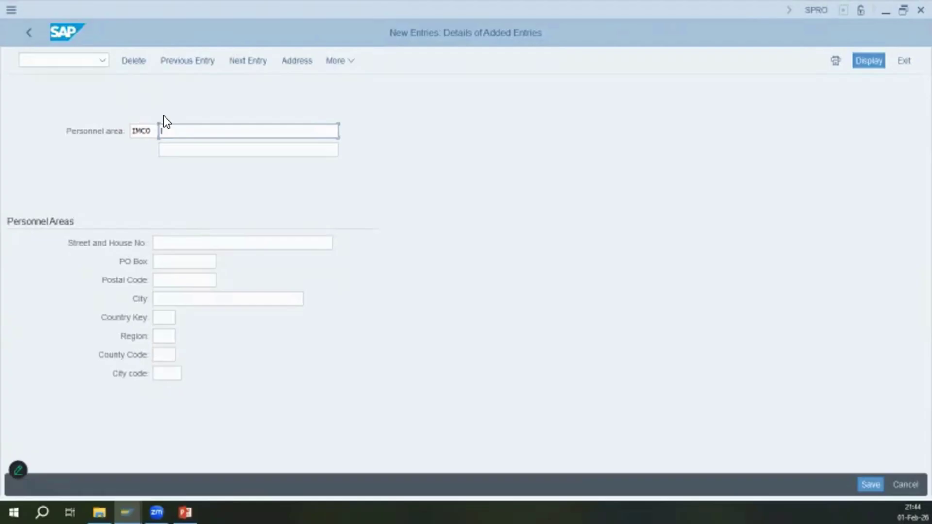
pyautogui.write('Irfan Medicos Co.')
pyautogui.press('Tab')
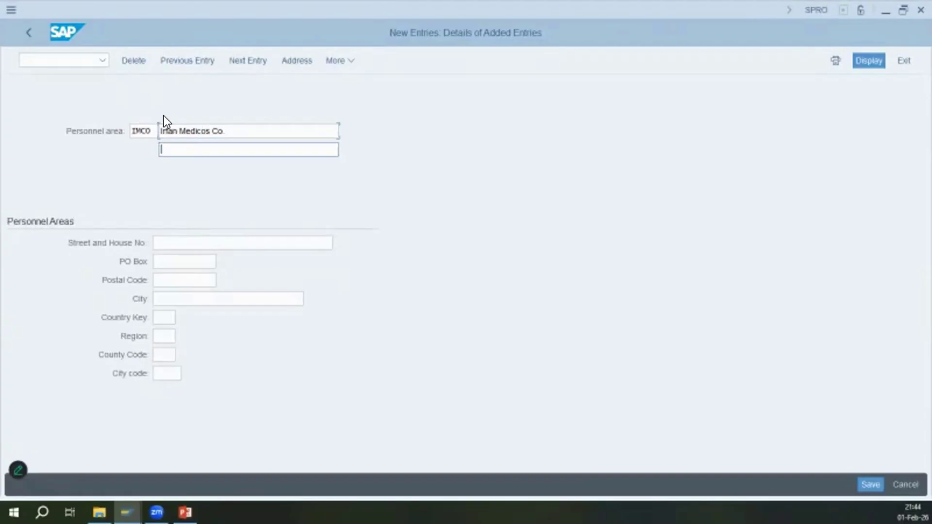
pyautogui.write('IMCO')
pyautogui.press('Tab')
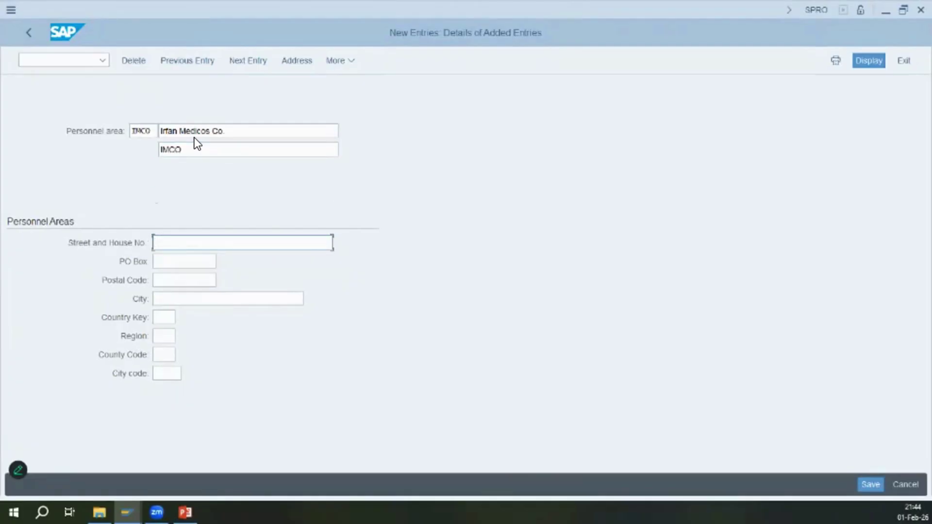
pyautogui.write('356')
pyautogui.press('BackSpace')
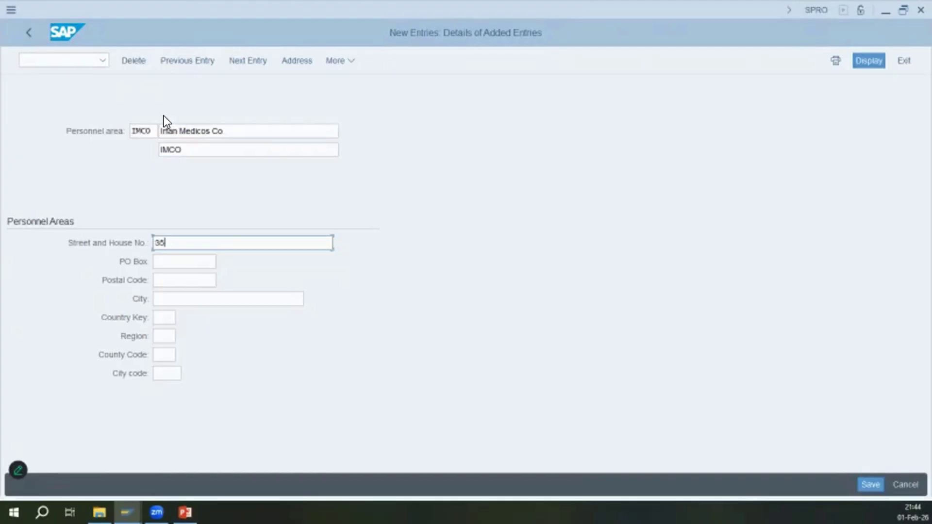
pyautogui.write('962')
pyautogui.press('BackSpace')
pyautogui.press('BackSpace')
pyautogui.press('BackSpace')
pyautogui.press('BackSpace')
pyautogui.press('BackSpace')
pyautogui.write('No')
pyautogui.press('BackSpace')
pyautogui.press('BackSpace')
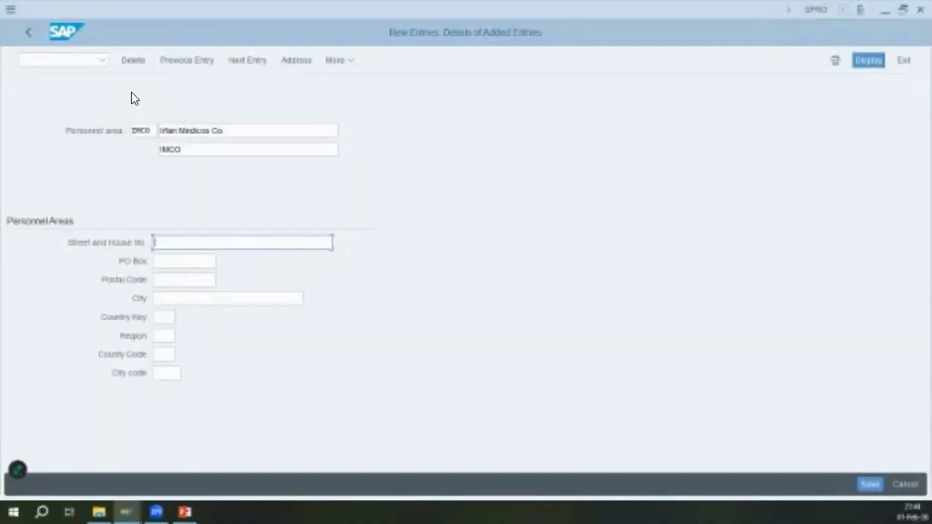
# - Fill in the street and house number, PO box and postal code of the new personnel area
pyautogui.write('Nouse # 40')
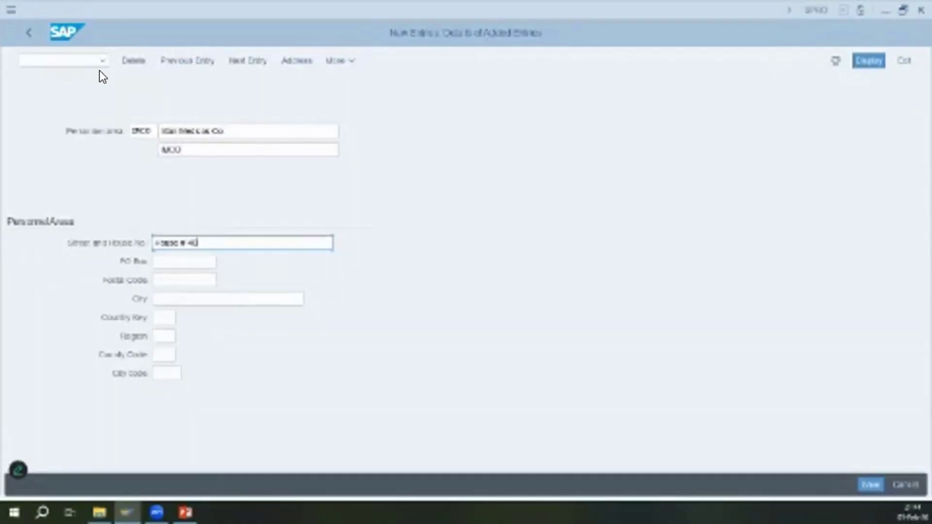
pyautogui.write('4')
pyautogui.press('Tab')
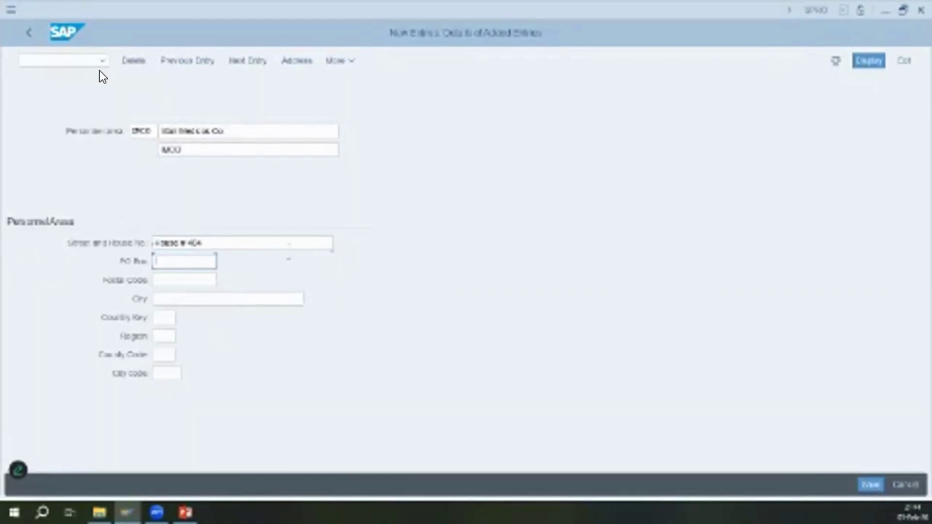
pyautogui.write('2030')
pyautogui.press('Tab')
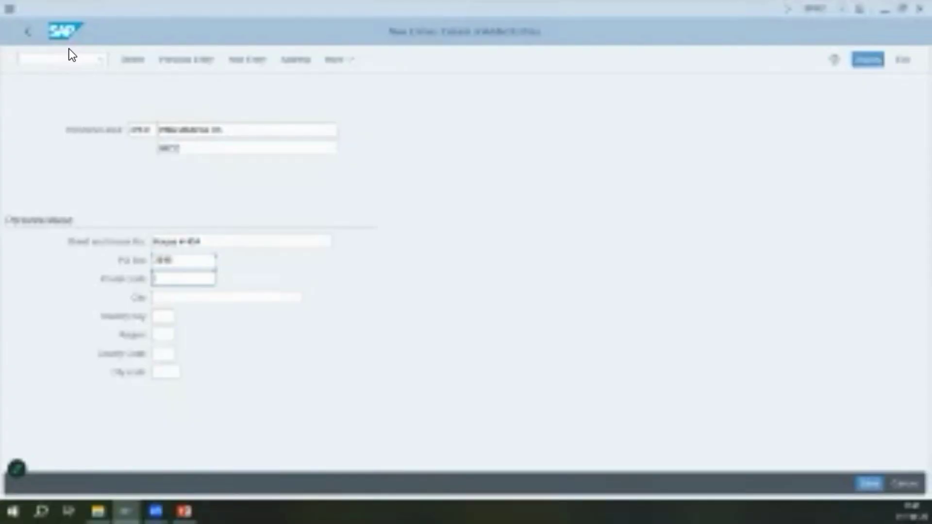
pyautogui.write('10458')
pyautogui.press('Tab')
# - Set the city to Abu Dhabi, fill in the country key, and save to bring up the address form
pyautogui.write('New Yor')
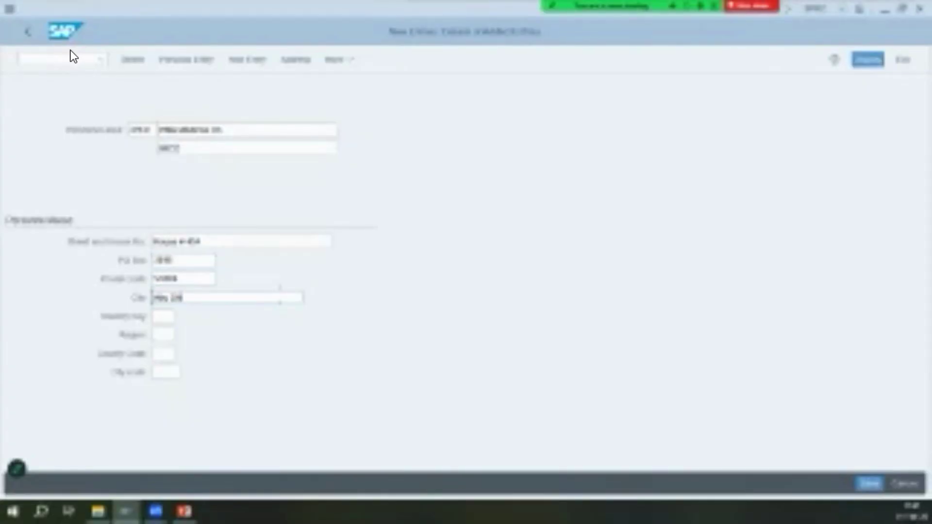
pyautogui.write('k')
pyautogui.press('Tab')
pyautogui.write('us')
pyautogui.press('Tab')
pyautogui.press('Tab')
pyautogui.press('Tab')
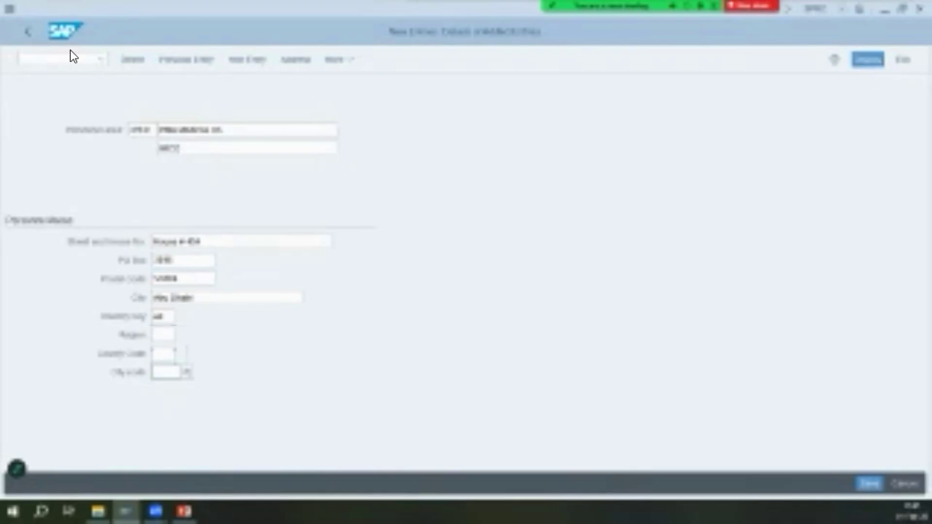
pyautogui.press('Return')
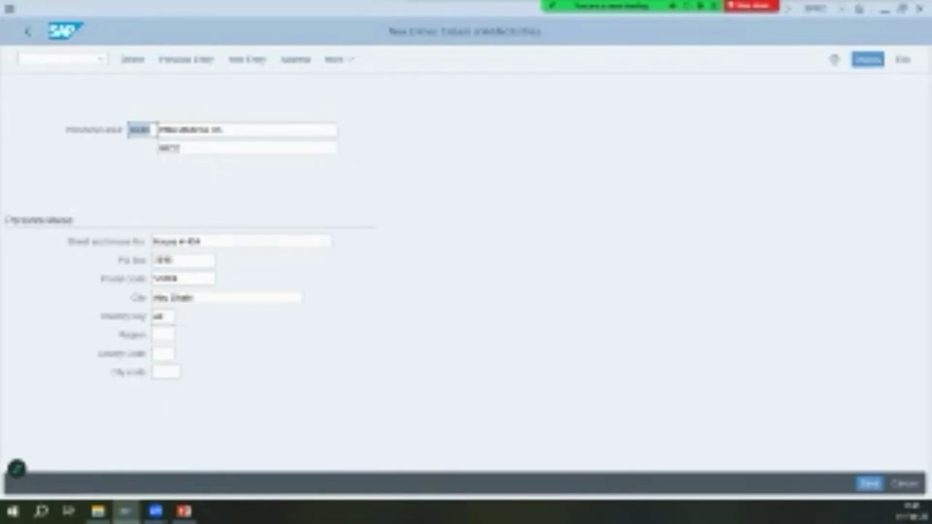
pyautogui.hotkey('ctrl', 's')
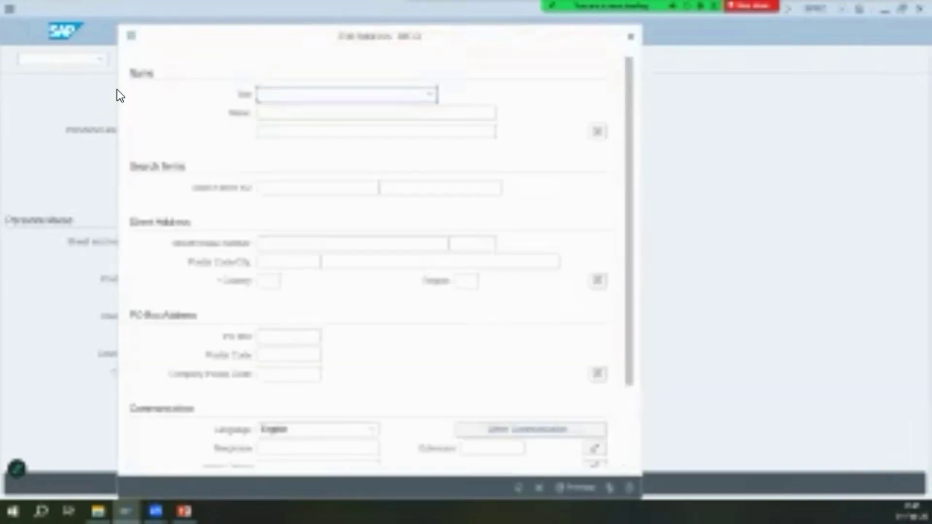
# - Set the address title to Company and the name to IMCO - Irfan Medicos
pyautogui.press('F4')
pyautogui.press('Return')
pyautogui.press('Tab')
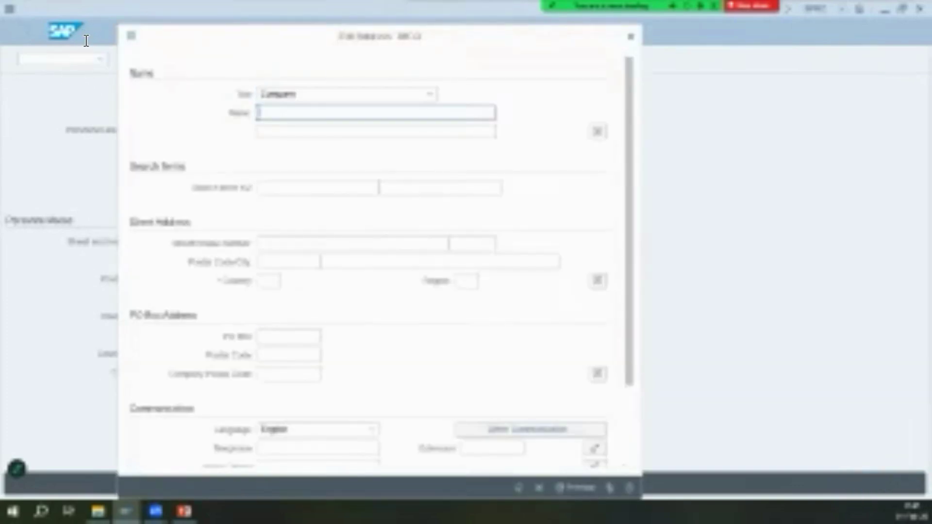
pyautogui.write('ACC- 456')
pyautogui.write('rabad p')
pyautogui.press('Tab')
pyautogui.press('Tab')
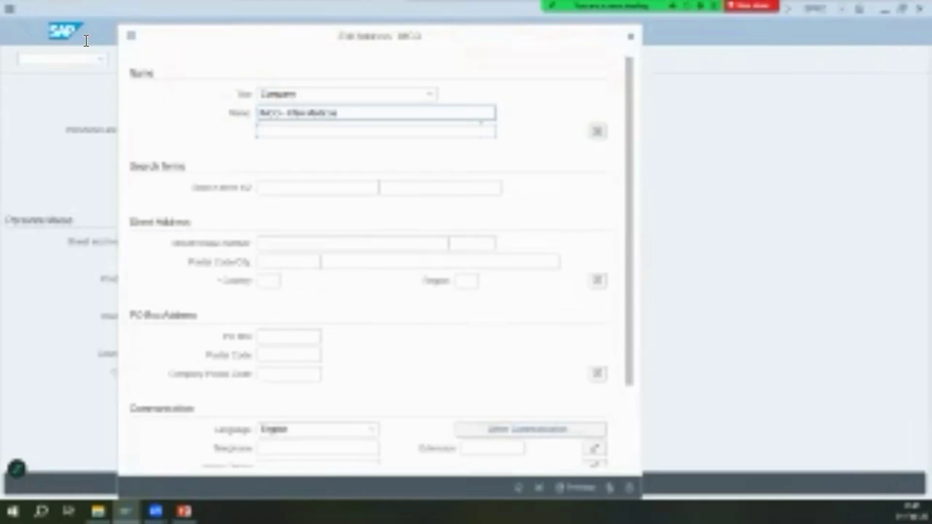
# - Enter IMCO Personnel Area for both search terms of the address
pyautogui.press('Tab')
pyautogui.write('ACC-')
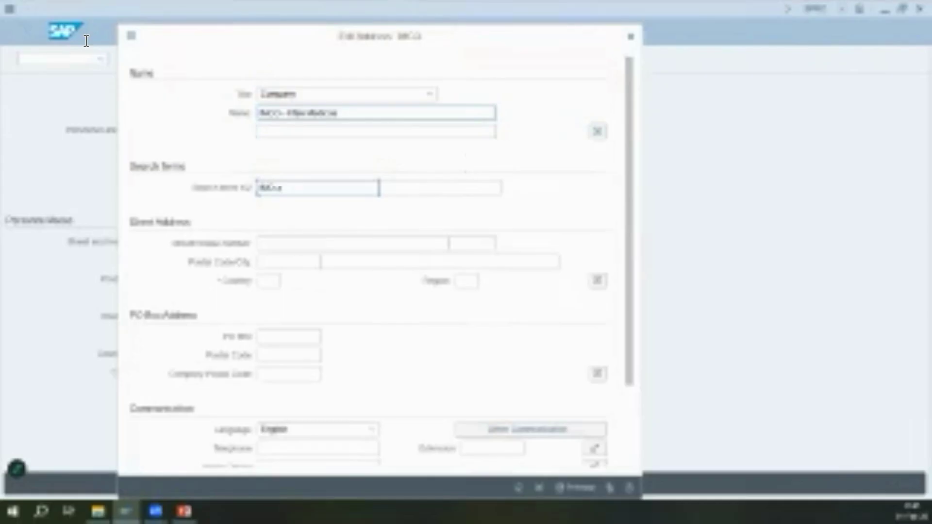
pyautogui.write('Hyderabad area')
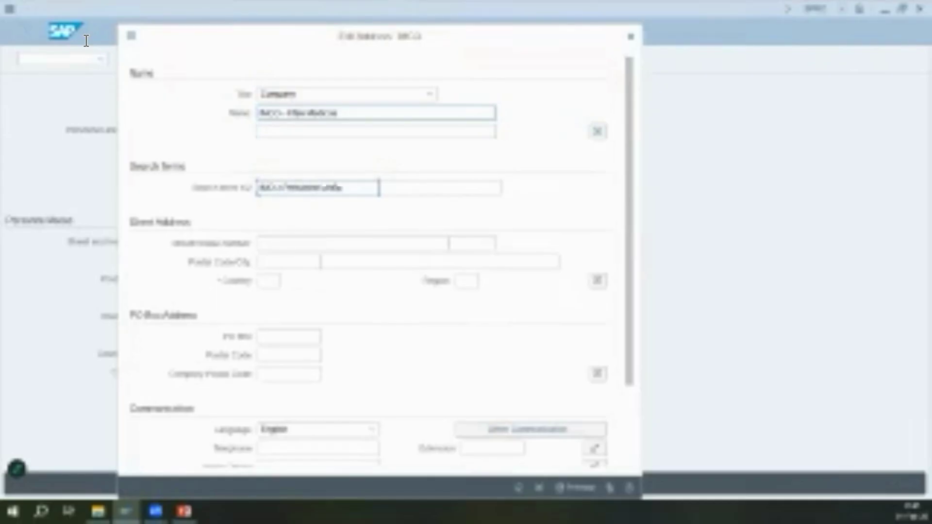
pyautogui.hotkey('shift', 'Home')
pyautogui.press('Home')
pyautogui.press('Tab')
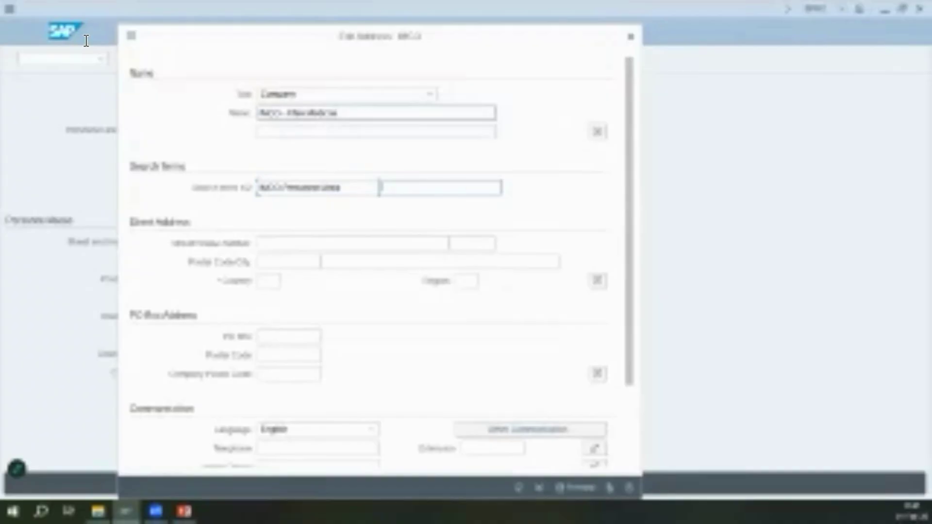
pyautogui.write('ACC-Hyderabad area')
# - Fill in the country key in the street address section
pyautogui.press('Tab')
pyautogui.press('Tab')
pyautogui.press('Tab')
pyautogui.press('Tab')
pyautogui.press('Tab')
pyautogui.press('Tab')
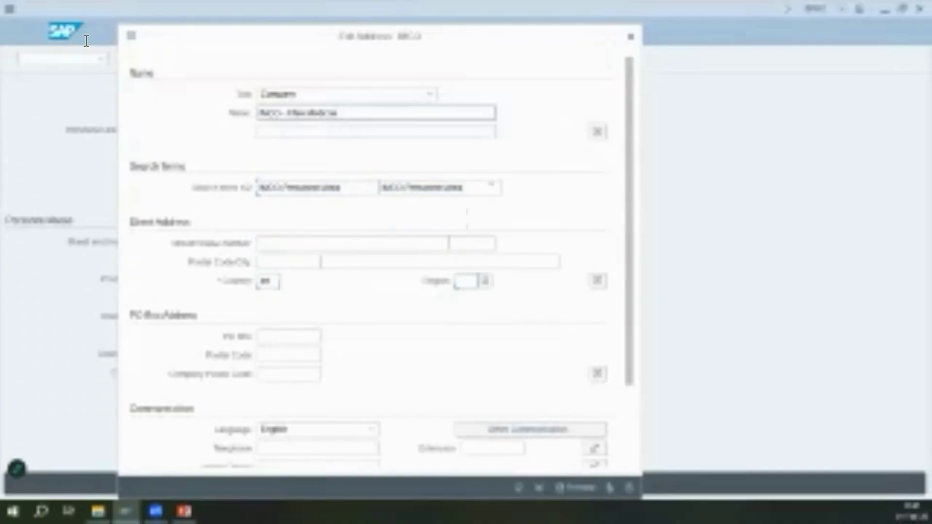
# - Fill in the street line of the street address with the company's house and building details
pyautogui.click(298, 246)
pyautogui.write('road')
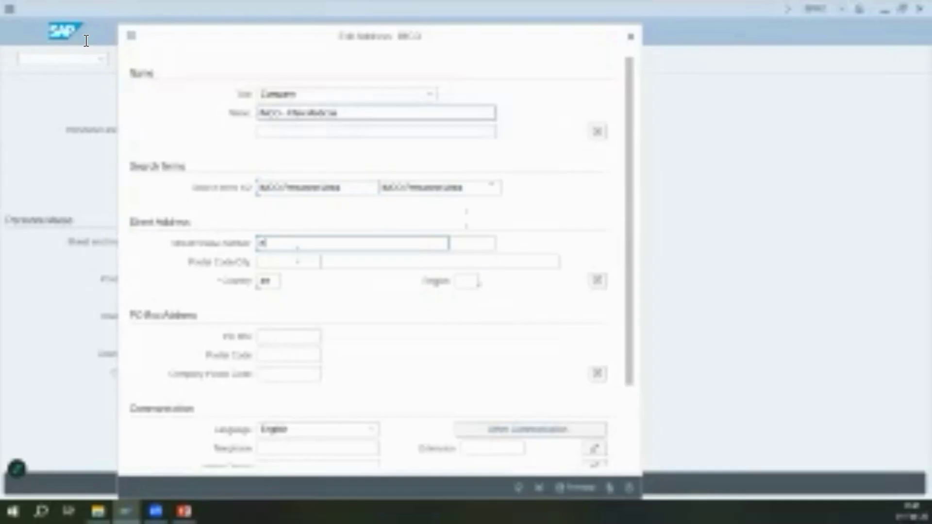
pyautogui.press('BackSpace')
pyautogui.press('BackSpace')
pyautogui.press('BackSpace')
pyautogui.press('BackSpace')
pyautogui.write('road 1number 12 st')
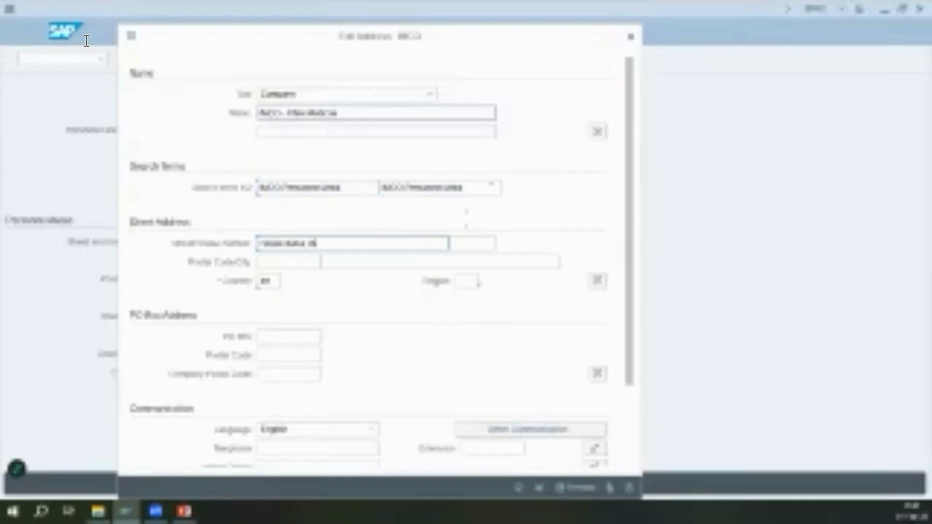
pyautogui.write(' equipment building')
pyautogui.press('BackSpace')
pyautogui.press('BackSpace')
pyautogui.press('BackSpace')
pyautogui.press('BackSpace')
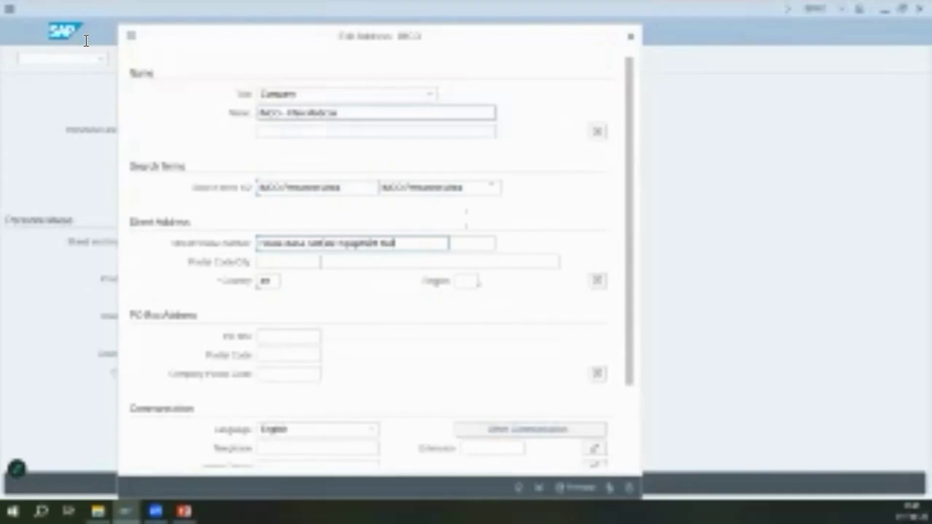
pyautogui.write('ding, va')
pyautogui.press('BackSpace')
pyautogui.press('BackSpace')
pyautogui.write('supplies')
pyautogui.press('Tab')
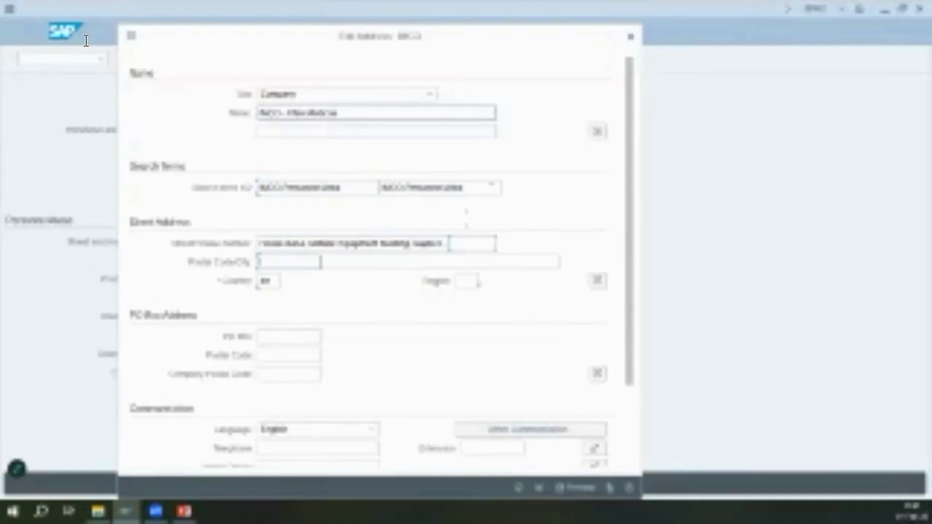
# - Enter the postal code and the city Abu Dhabi, then confirm the address to save the personnel area
pyautogui.write('1000')
pyautogui.press('Tab')
pyautogui.write('Abu Dhabi')
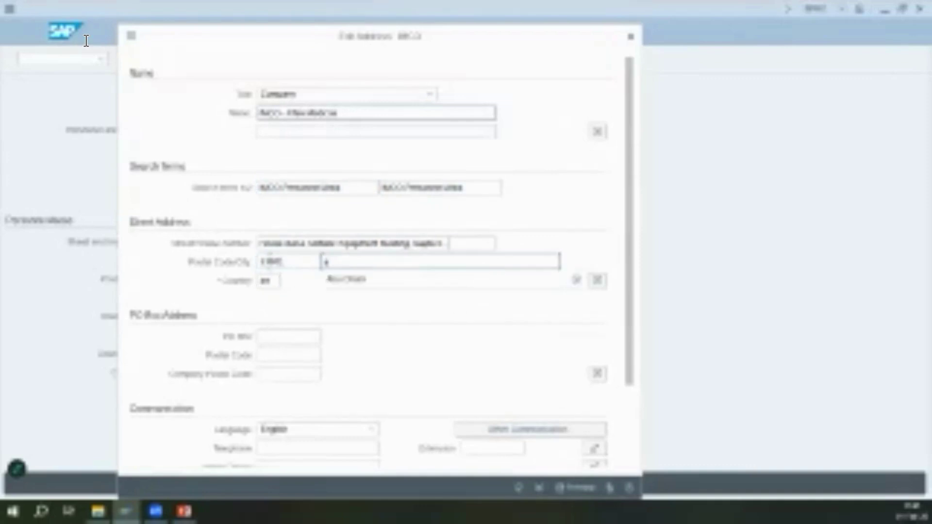
pyautogui.press('Return')
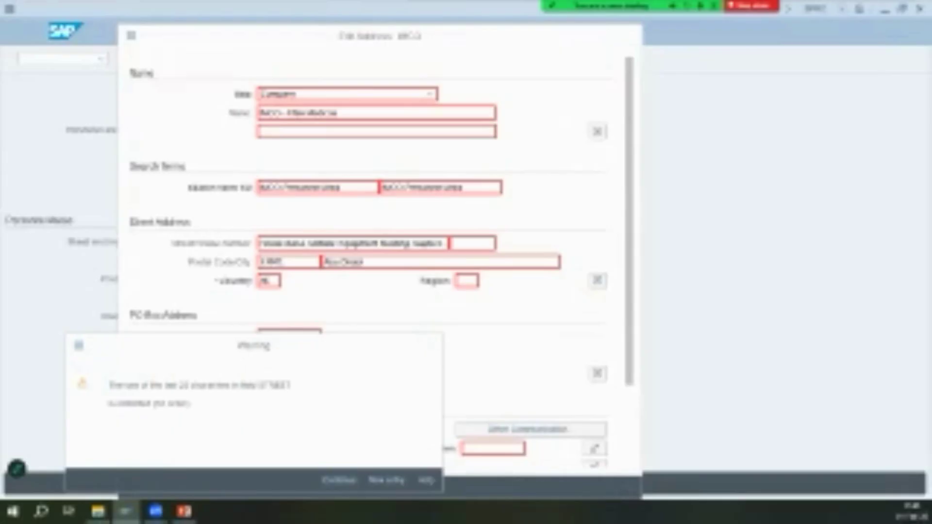
pyautogui.press('Return')
pyautogui.press('Return')
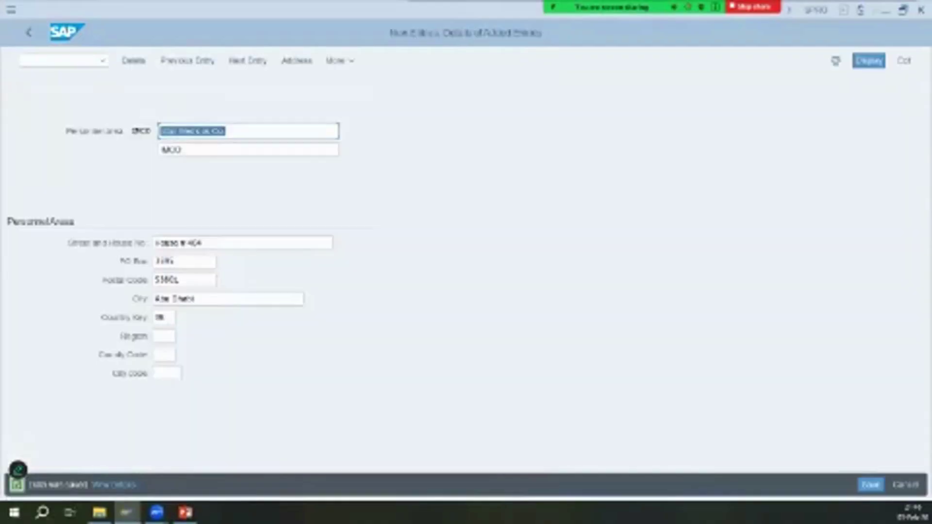
# - Switch to the PowerPoint slide on HR configuration to check the personnel area and subarea instructions
pyautogui.click(186, 513)
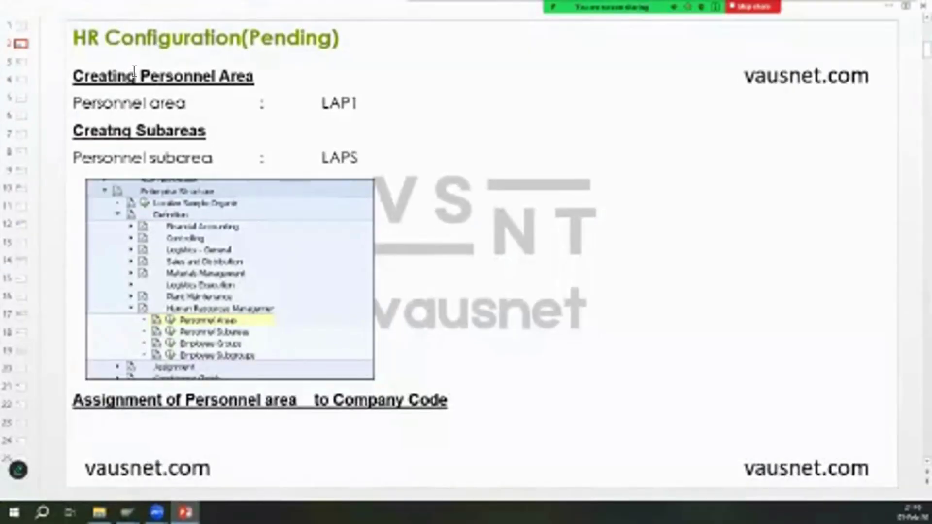
# - Switch from the slide back to SAP, leave the Personnel Areas overview and close its activity selection
pyautogui.moveTo(186, 513)
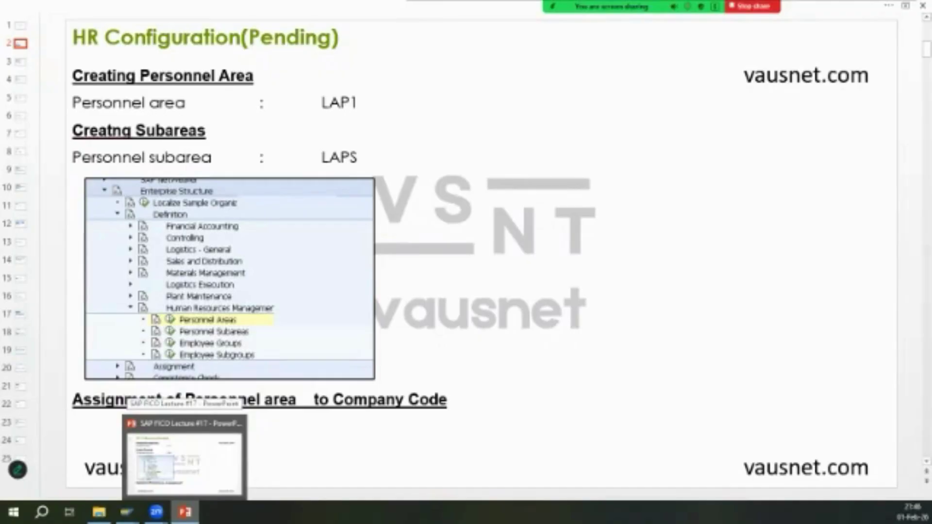
pyautogui.click(185, 456)
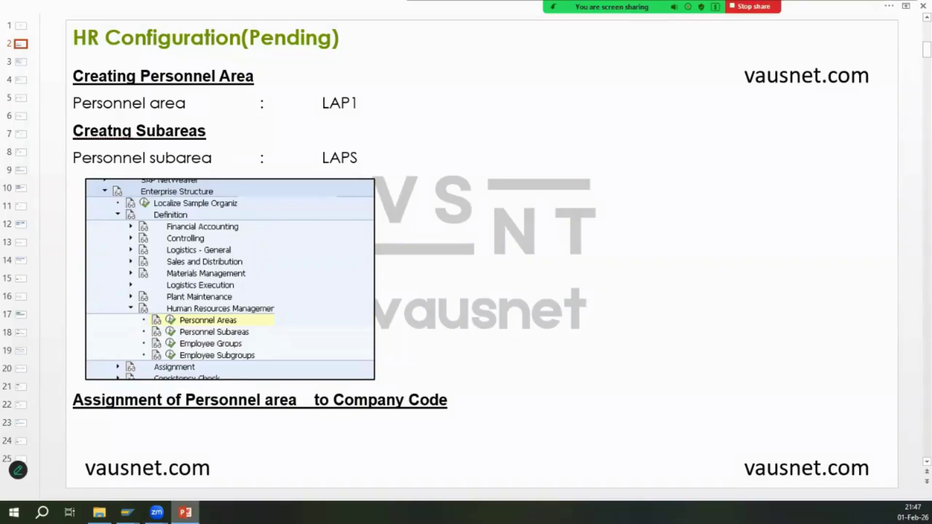
pyautogui.hotkey('alt', 'Tab')
pyautogui.click(30, 34)
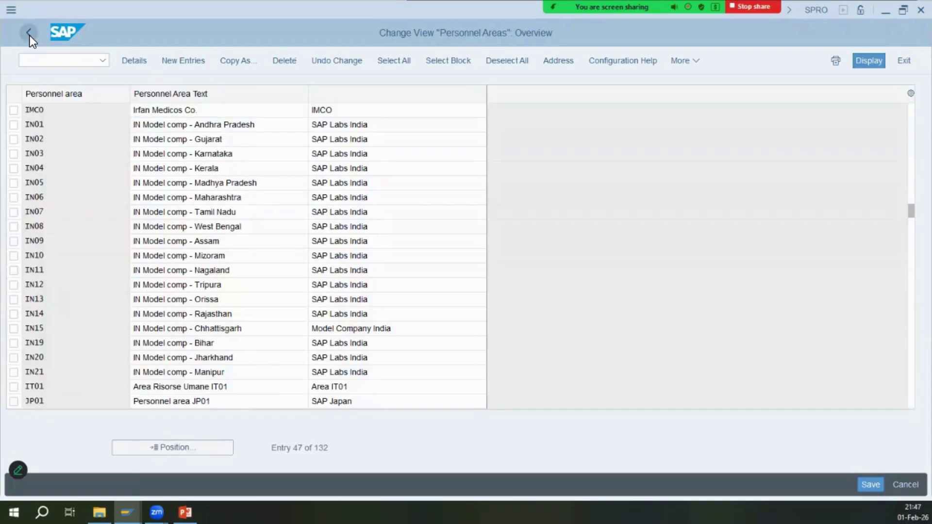
pyautogui.click(30, 34)
pyautogui.click(520, 57)
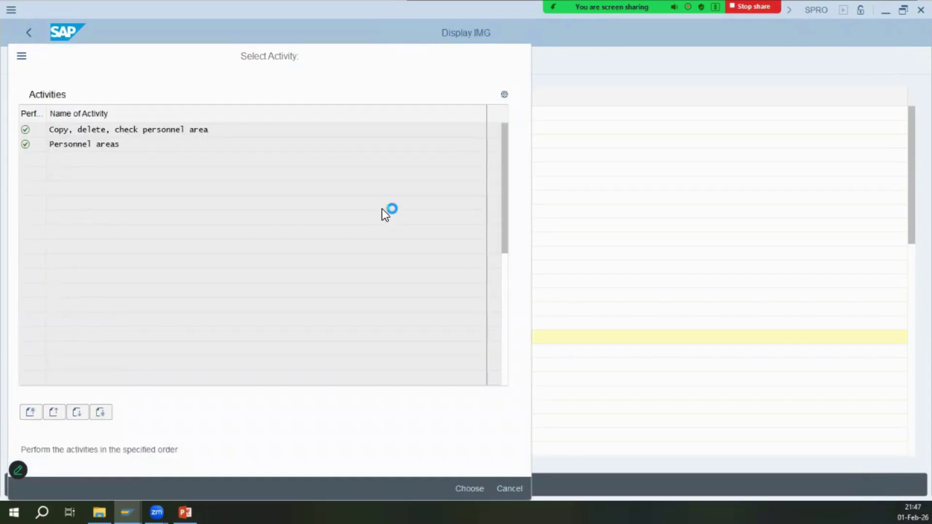
# - Open the Create personnel subareas activity with IMCO as the personnel area work area
pyautogui.doubleClick(130, 348)
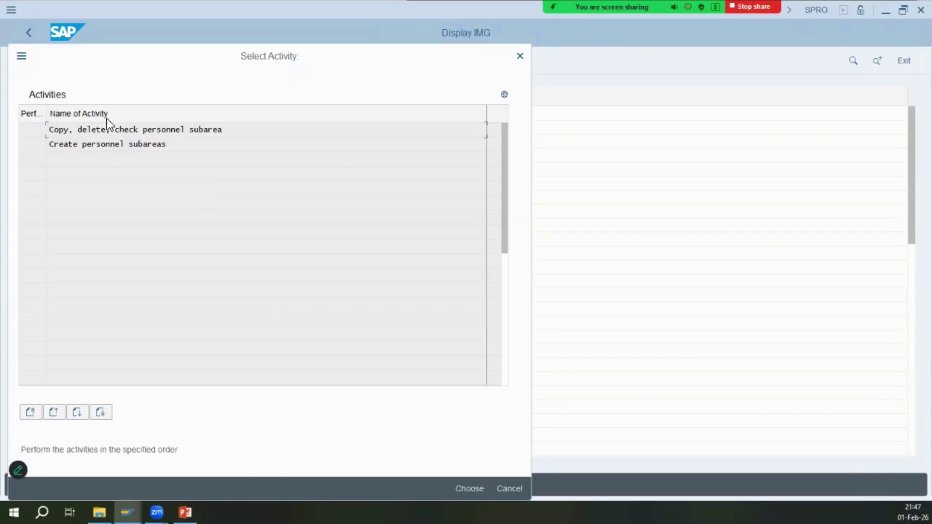
pyautogui.doubleClick(139, 145)
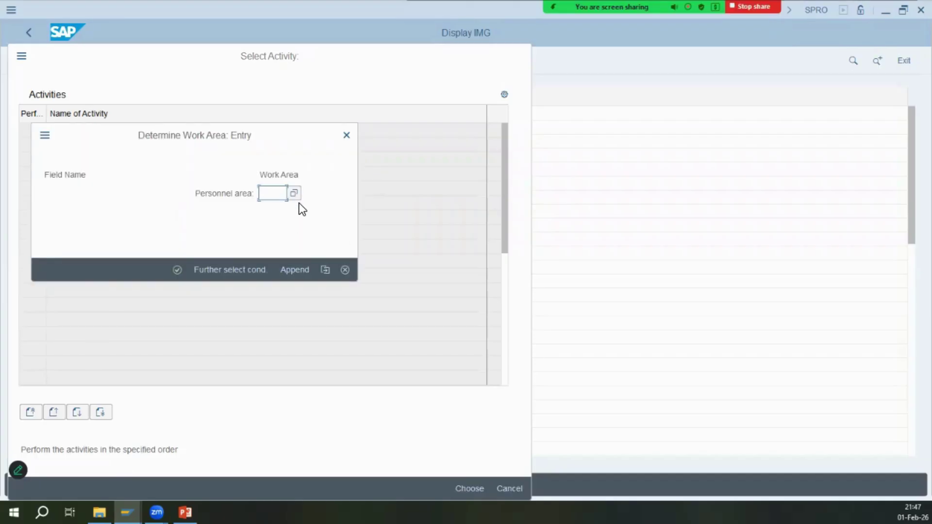
pyautogui.write('imco')
pyautogui.press('Return')
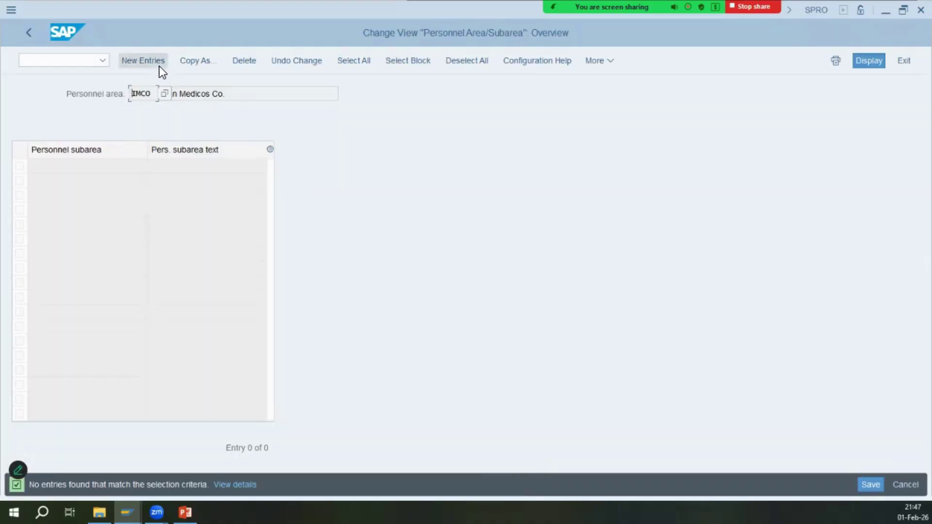
# - Add a new entry for personnel subarea IMCO with the text IMCO Corp HQ
pyautogui.click(159, 68)
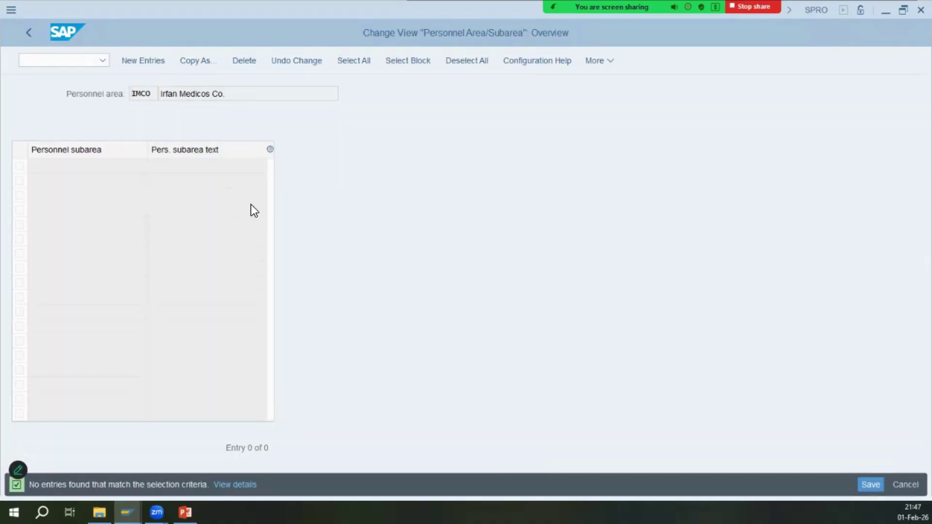
pyautogui.write('imco')
pyautogui.press('Tab')
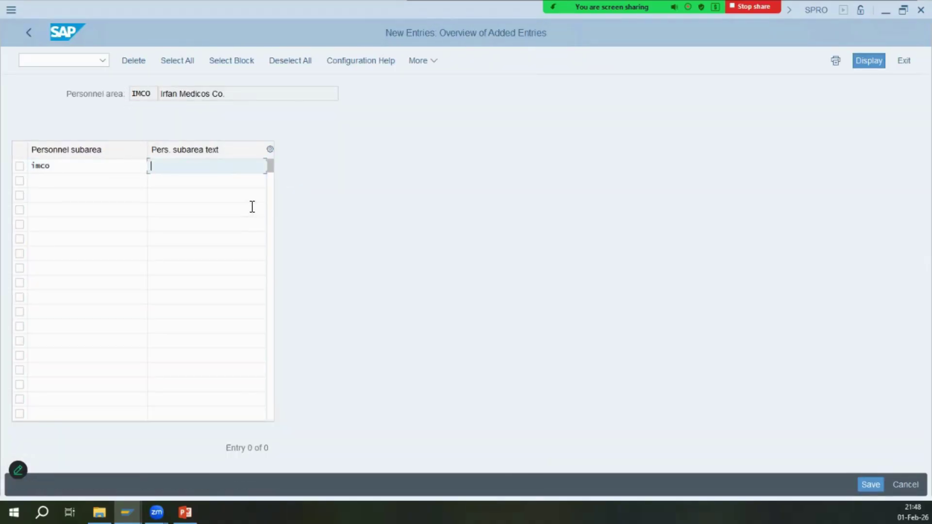
pyautogui.write('IMCO C')
pyautogui.write('orp. Offi')
pyautogui.press('BackSpace')
pyautogui.press('BackSpace')
pyautogui.press('BackSpace')
pyautogui.press('BackSpace')
pyautogui.press('BackSpace')
pyautogui.write('HQ')
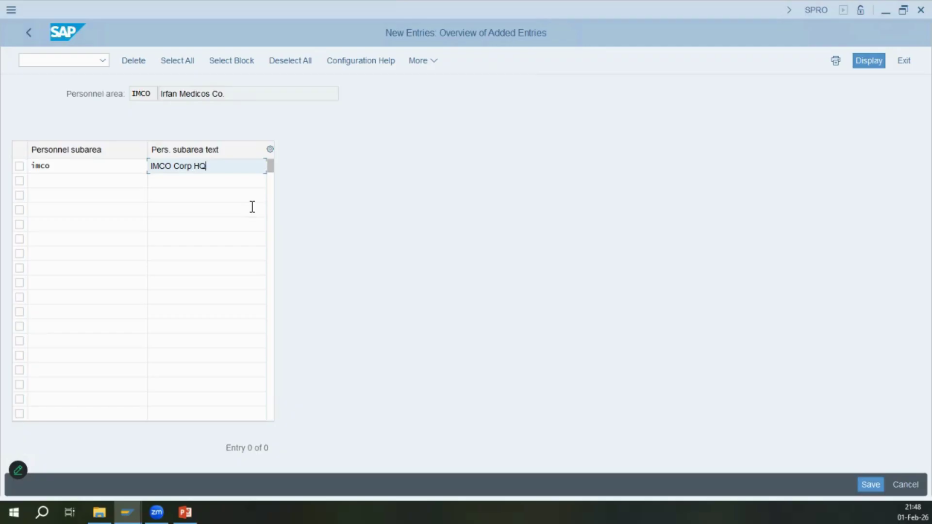
# - Add a second personnel subarea IMFT with the text IMCO Factory
pyautogui.press('Tab')
pyautogui.write('IMF')
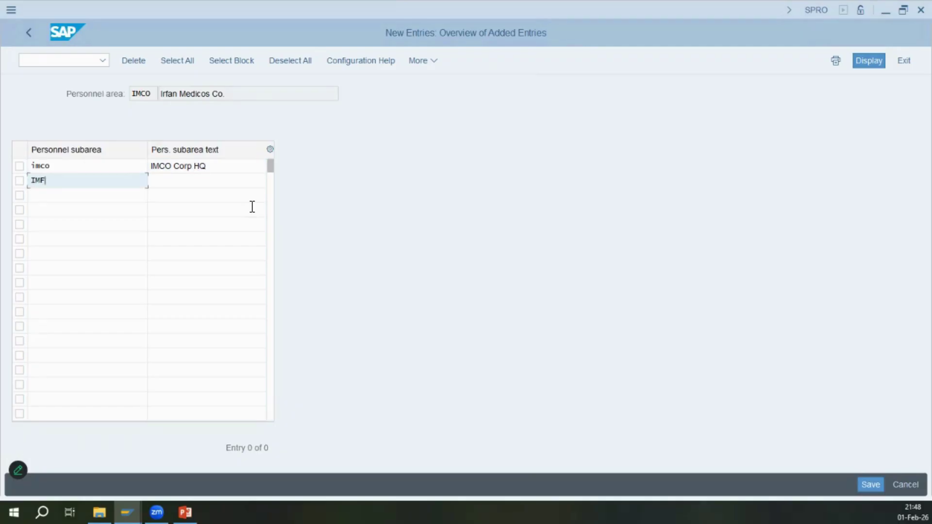
pyautogui.write('T')
pyautogui.press('Tab')
pyautogui.write('IMCO')
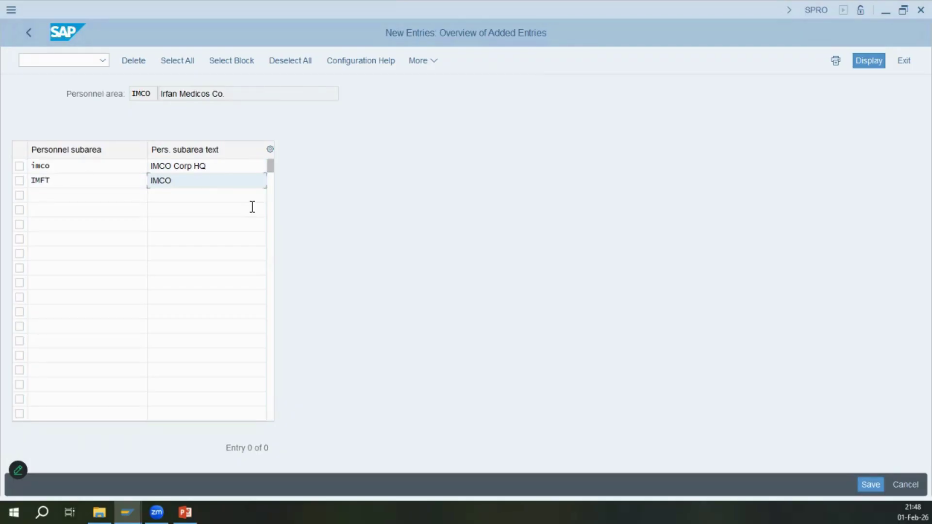
pyautogui.write(' Factory')
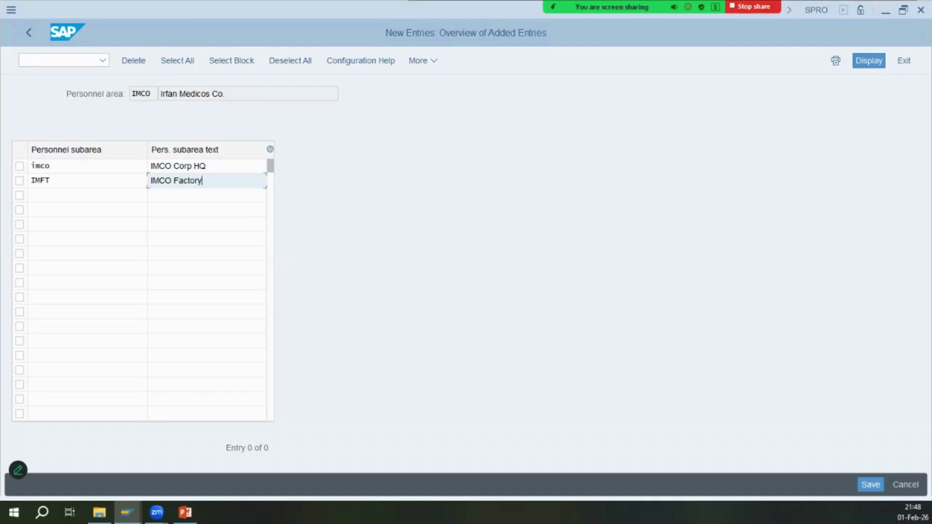
# - Save both subareas to the customizing request and return to the Personnel Area/Subarea overview
pyautogui.hotkey('ctrl', 's')
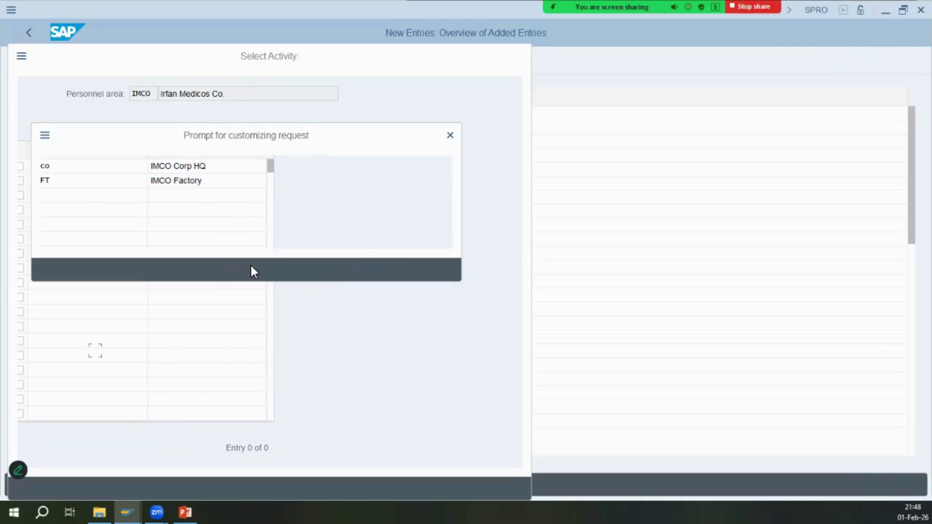
pyautogui.click(264, 270)
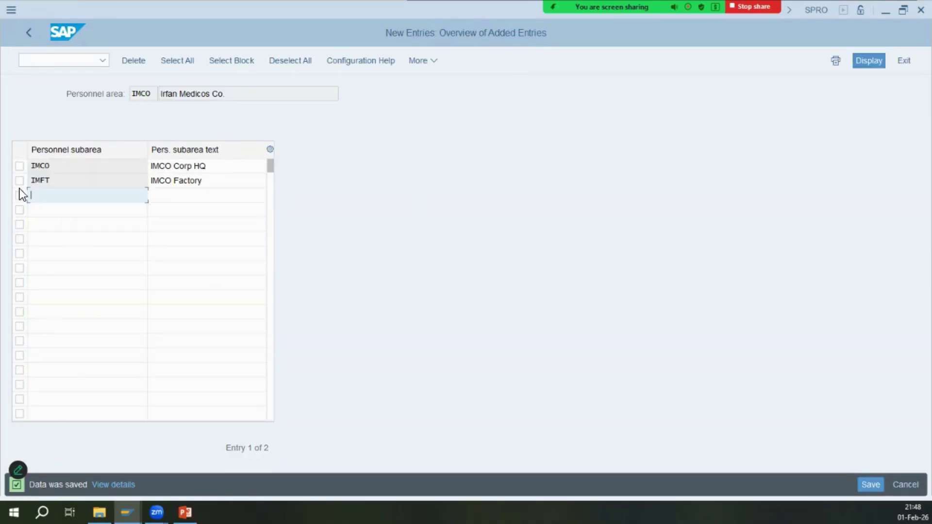
pyautogui.click(210, 185)
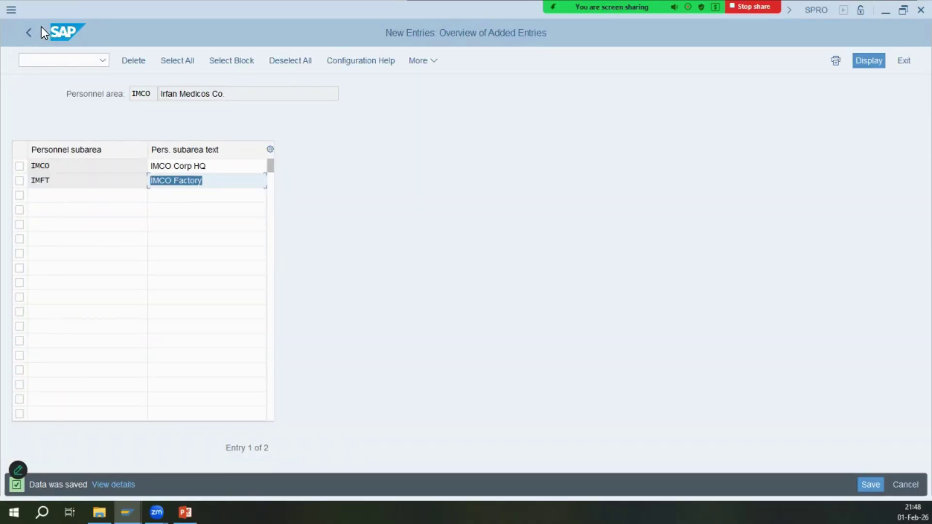
pyautogui.click(28, 33)
# - Check the next PowerPoint slide for the company code assignment and the partner determination path, and return to SAP
pyautogui.hotkey('alt', 'Tab')
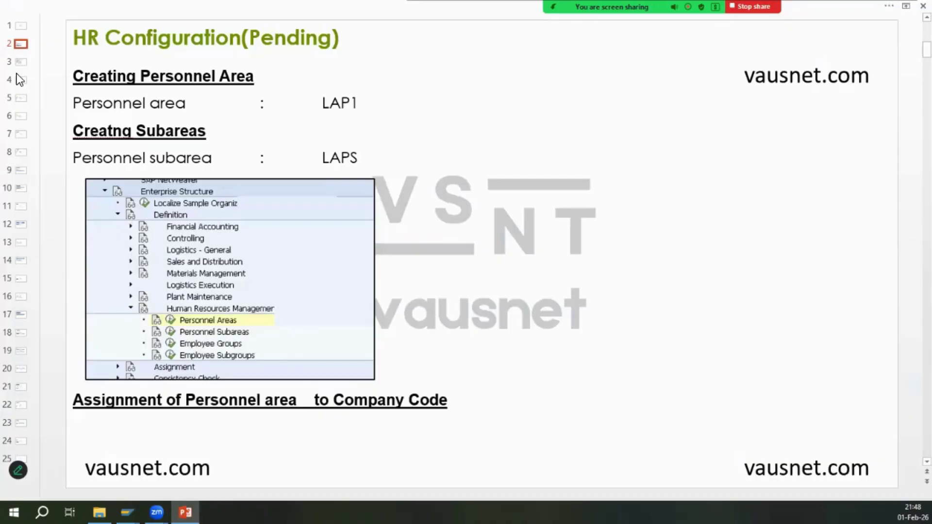
pyautogui.press('Down')
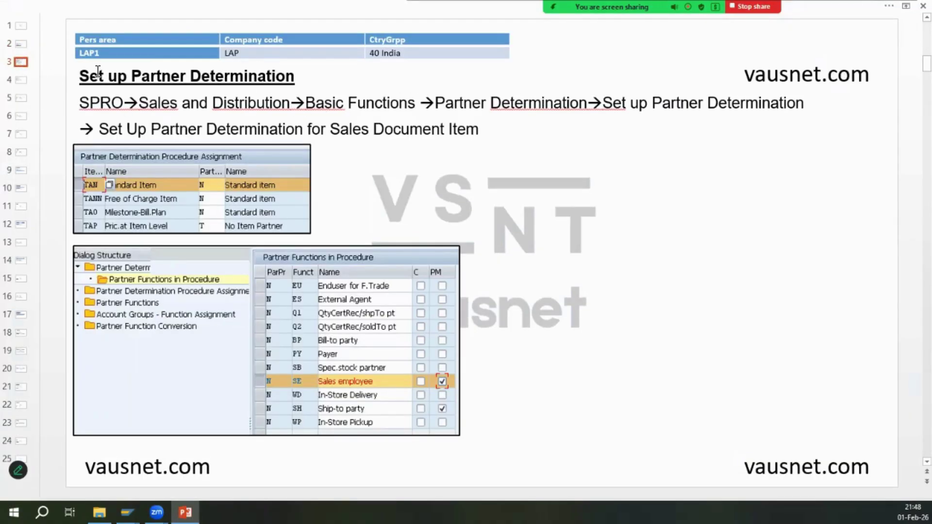
pyautogui.hotkey('alt', 'Tab')
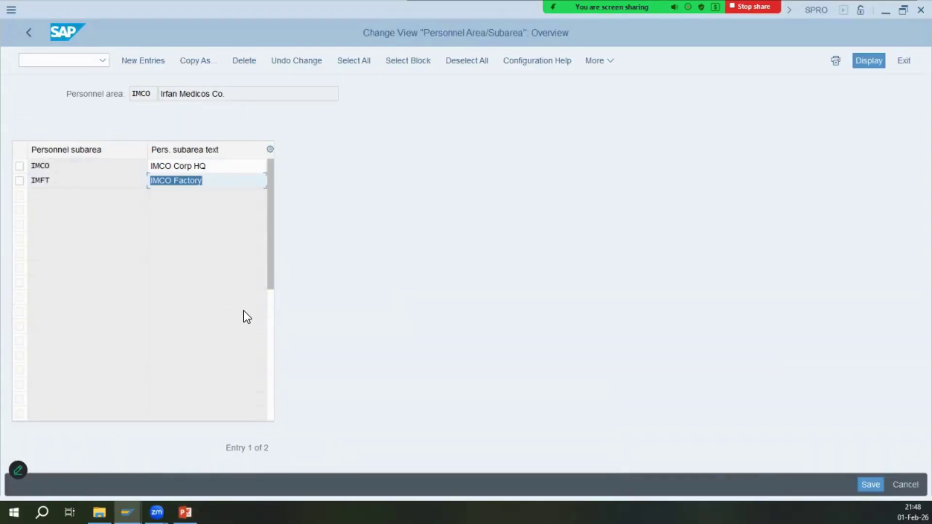
# - Start transaction SPRO with /nspro in the same session and open the SAP Reference IMG
pyautogui.hotkey('ctrl', '/')
pyautogui.write('/osp')
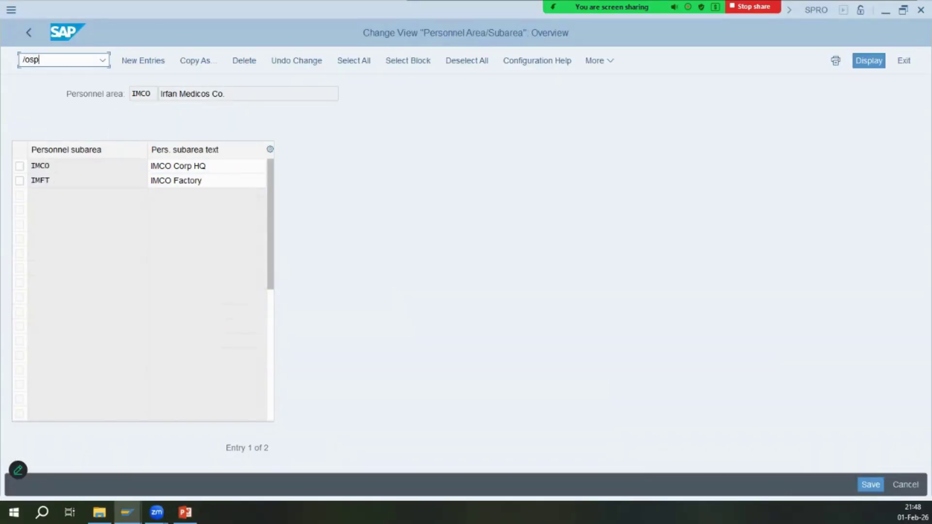
pyautogui.press('BackSpace')
pyautogui.press('BackSpace')
pyautogui.press('BackSpace')
pyautogui.write('nspro')
pyautogui.press('Return')
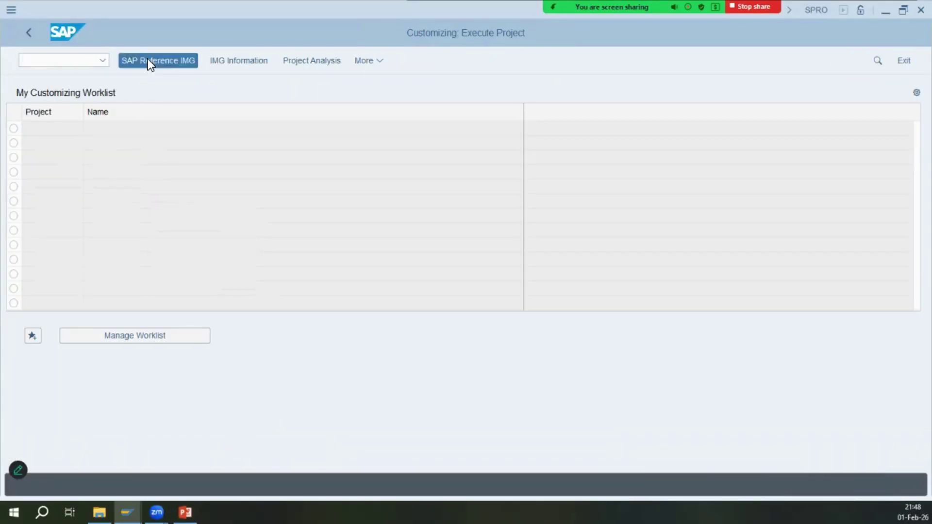
pyautogui.click(147, 59)
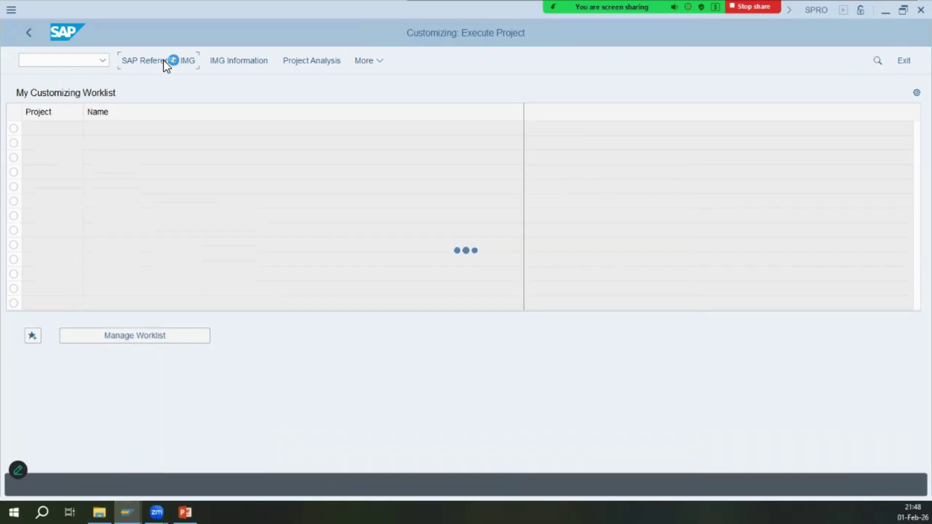
# - Following the path on the PowerPoint slide, expand Sales and Distribution, Basic Functions and Partner Determination in the SAP IMG
pyautogui.hotkey('alt', 'Tab')
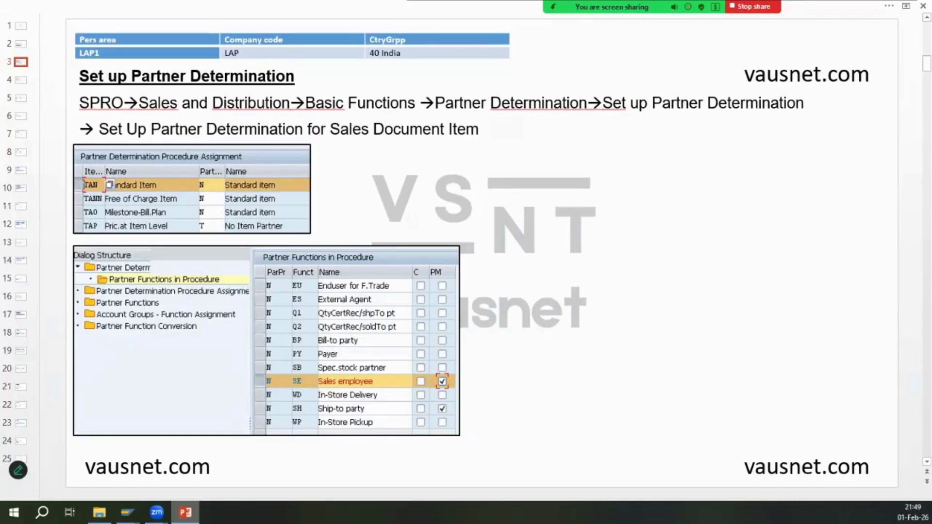
pyautogui.hotkey('alt', 'Tab')
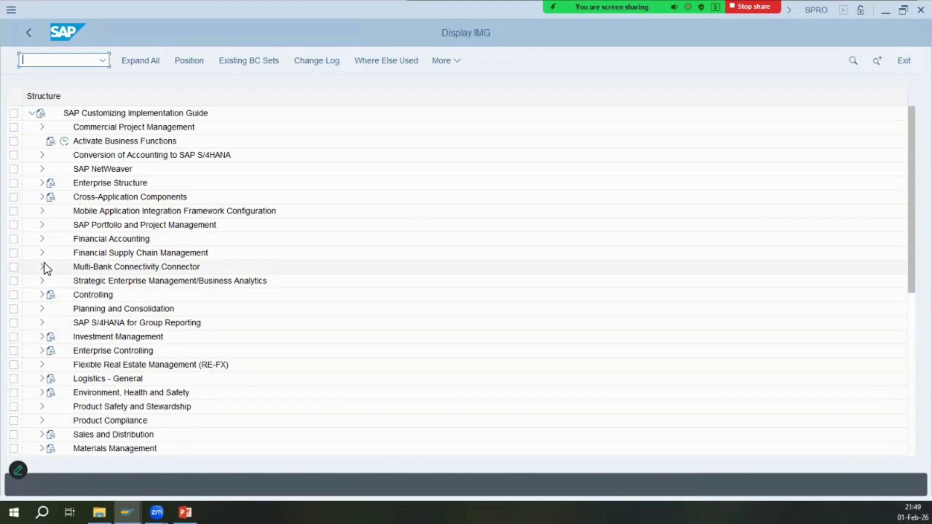
pyautogui.click(42, 435)
pyautogui.click(185, 513)
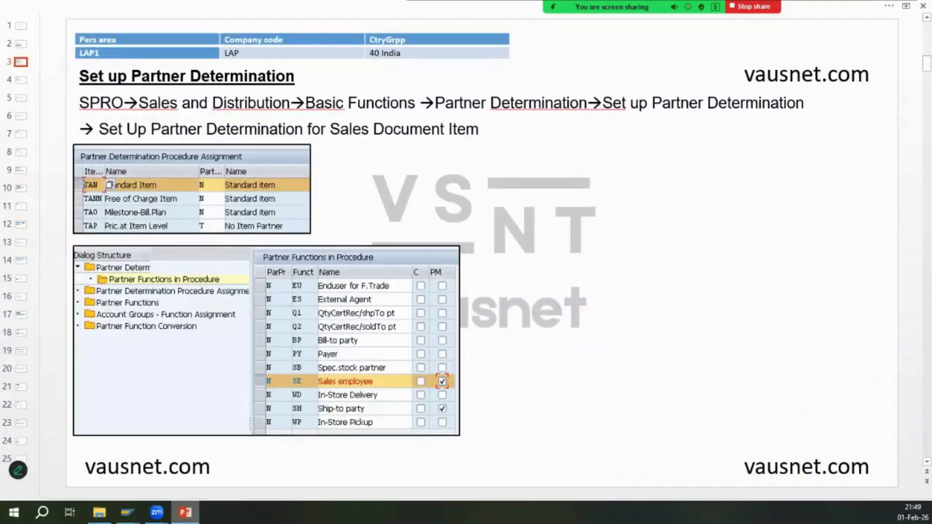
pyautogui.click(127, 513)
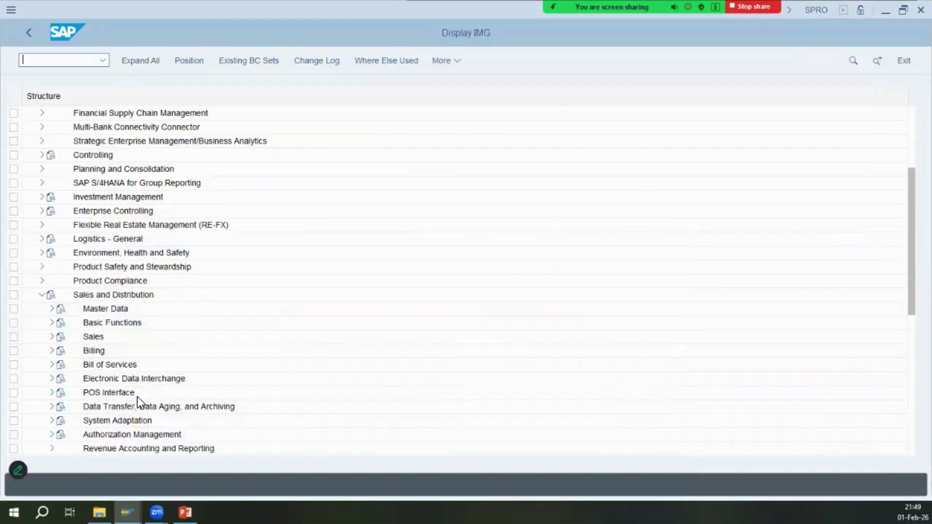
pyautogui.click(55, 323)
pyautogui.click(185, 512)
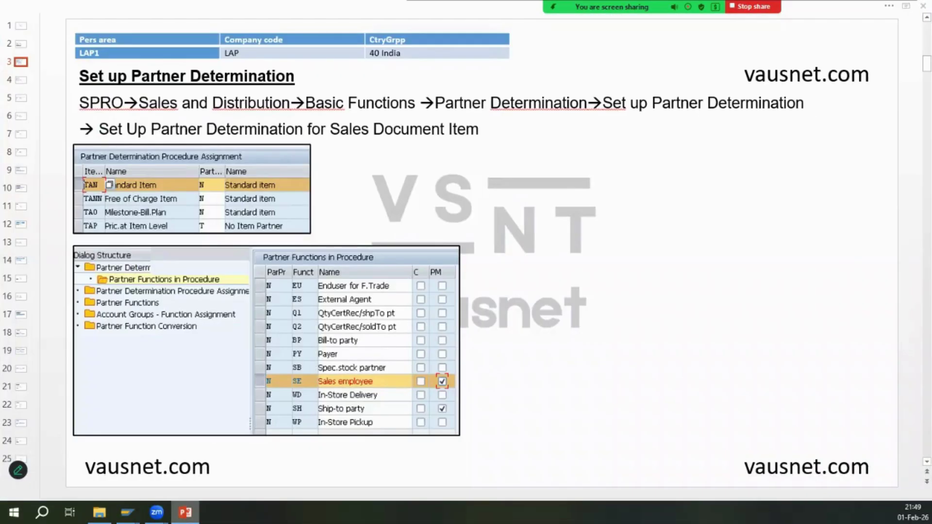
pyautogui.click(127, 513)
pyautogui.click(133, 336)
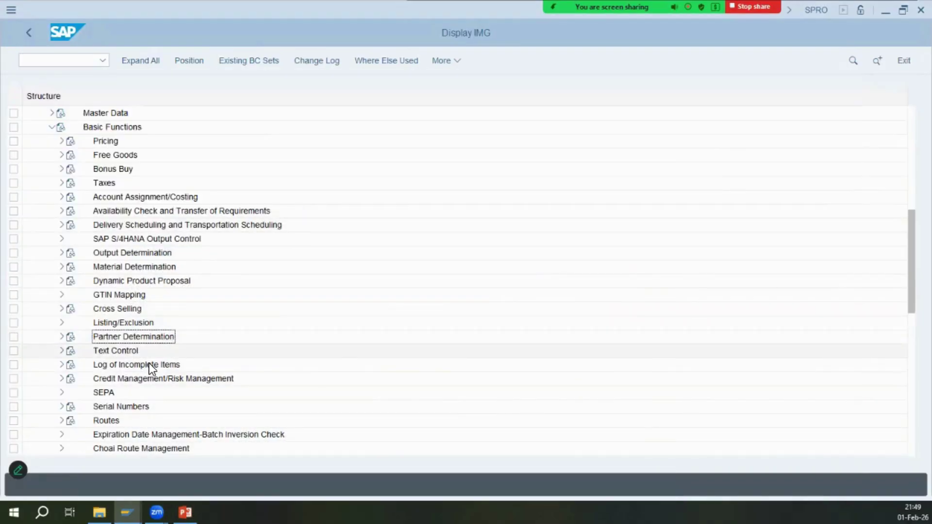
pyautogui.click(62, 336)
pyautogui.click(185, 512)
pyautogui.click(128, 512)
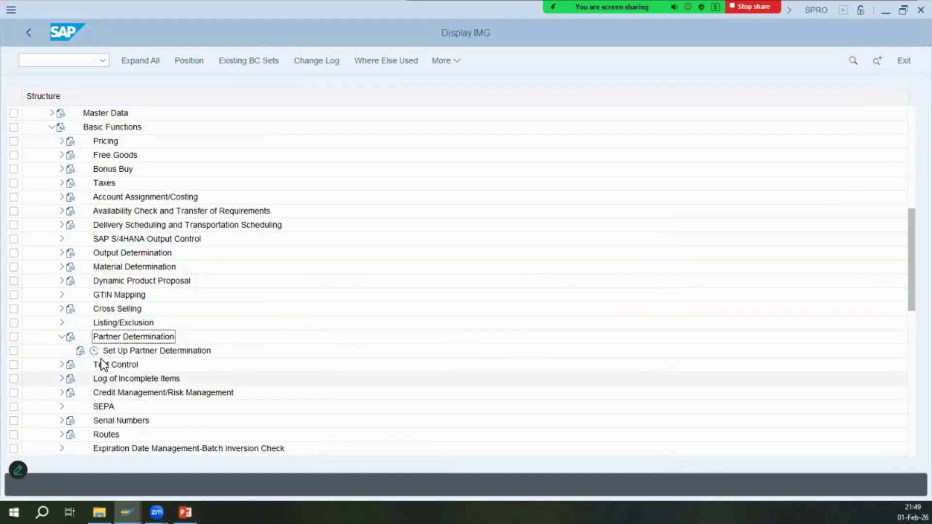
# - Open Set Up Partner Determination for Sales Document Item in SAP and compare its procedures with the PowerPoint slide
pyautogui.click(185, 512)
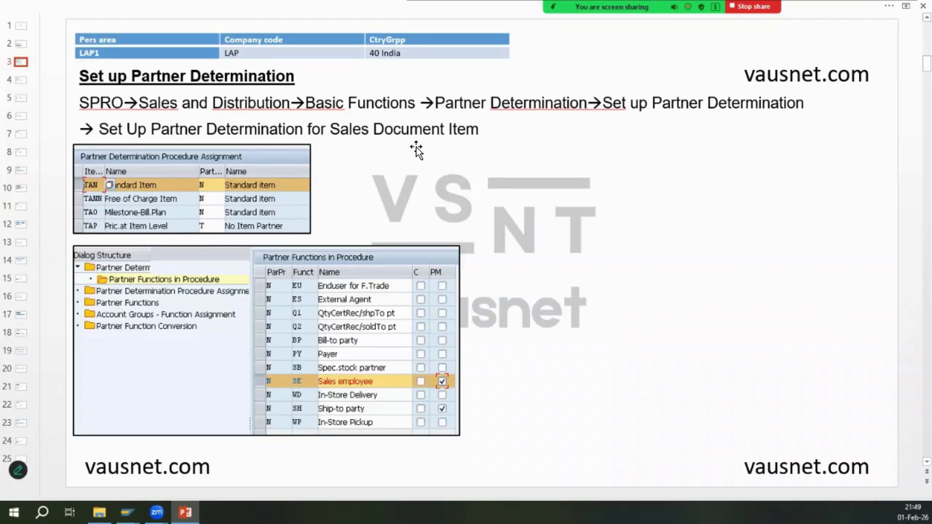
pyautogui.click(127, 512)
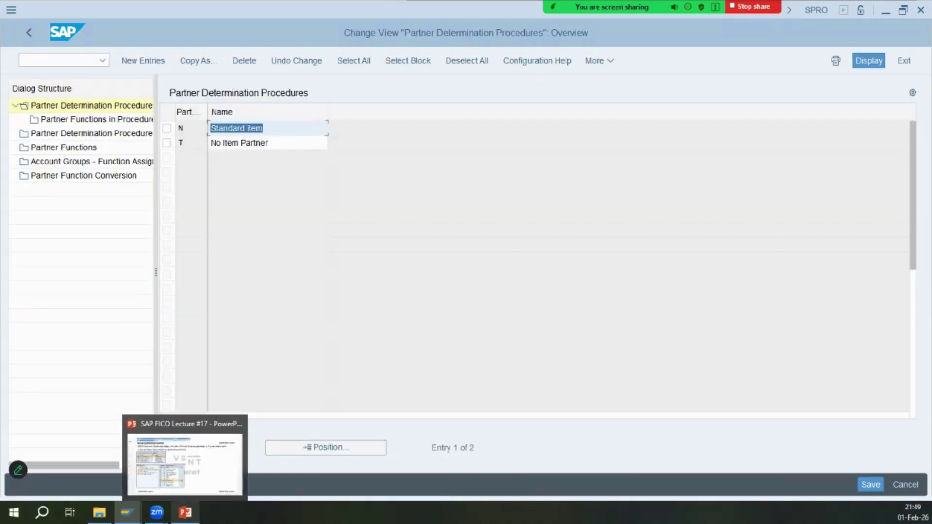
pyautogui.click(185, 512)
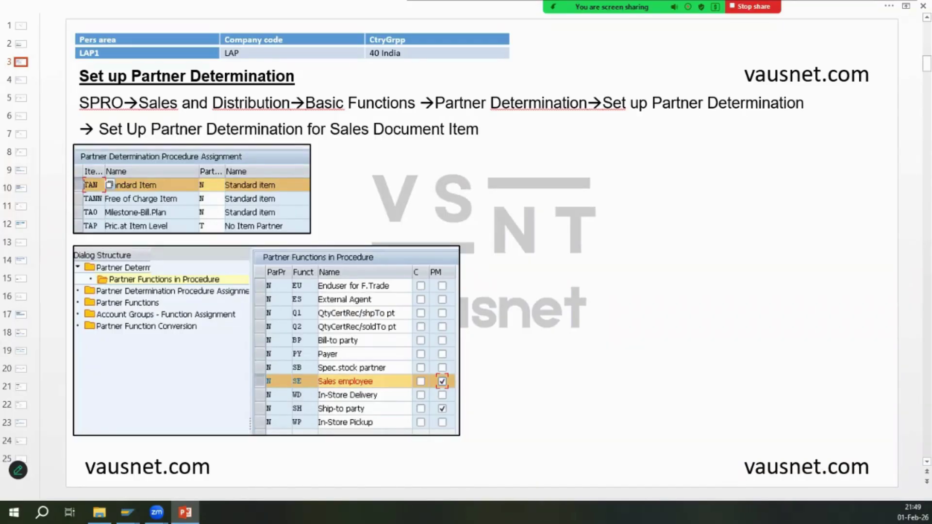
pyautogui.hotkey('alt', 'Tab')
pyautogui.hotkey('alt', 'Tab')
pyautogui.hotkey('alt', 'Tab')
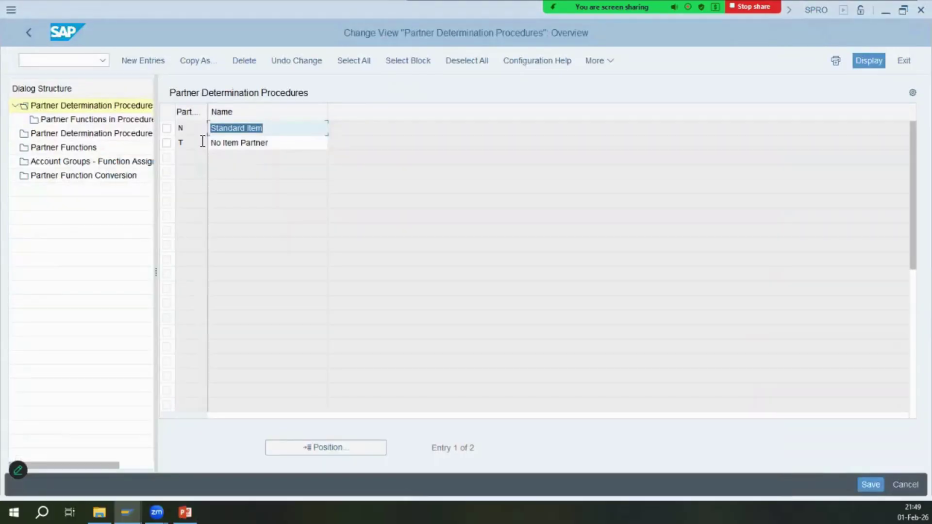
# - Open Partner Functions in Procedure for procedure N, Standard item, and check it against the PowerPoint slide
pyautogui.click(98, 121)
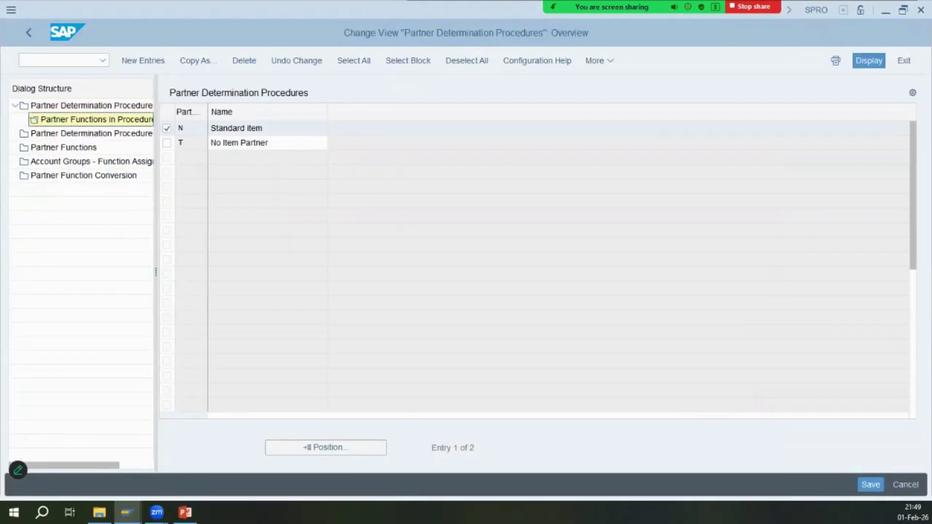
pyautogui.hotkey('alt', 'Tab')
pyautogui.hotkey('alt', 'Tab')
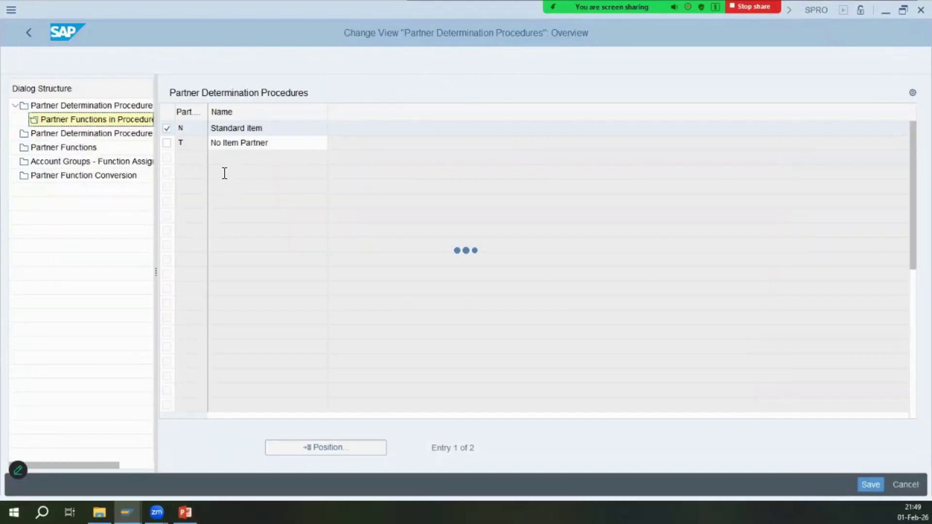
# - Check the Sales employee row's PM setting against the PowerPoint slide and save Partner Functions in Procedure in SAP
pyautogui.click(295, 232)
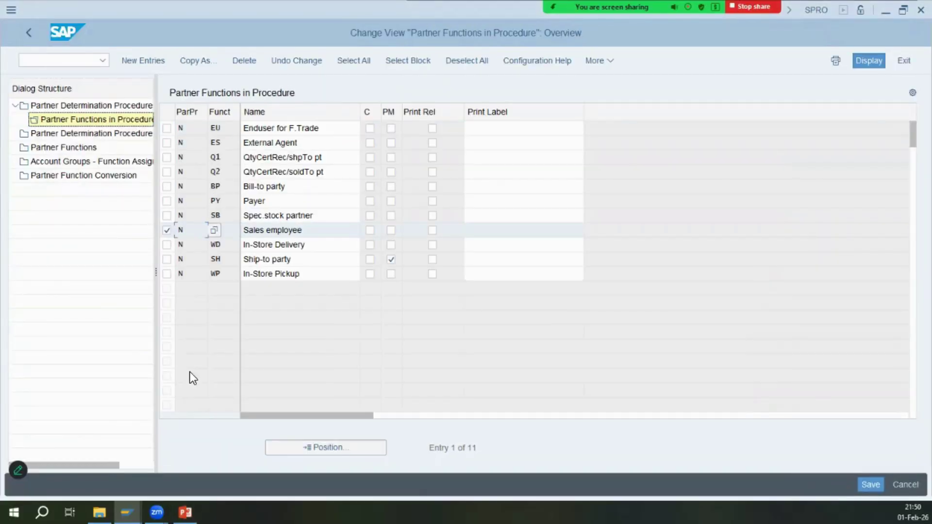
pyautogui.click(185, 512)
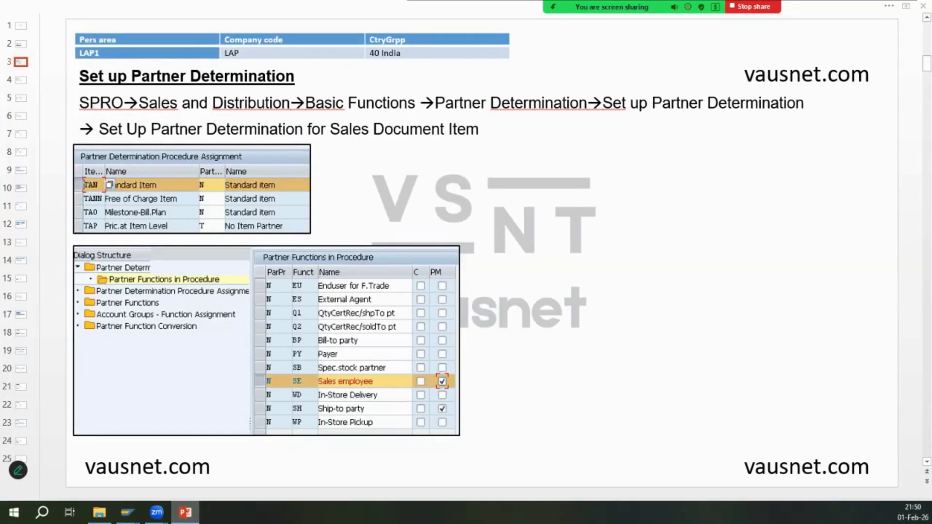
pyautogui.hotkey('alt', 'Tab')
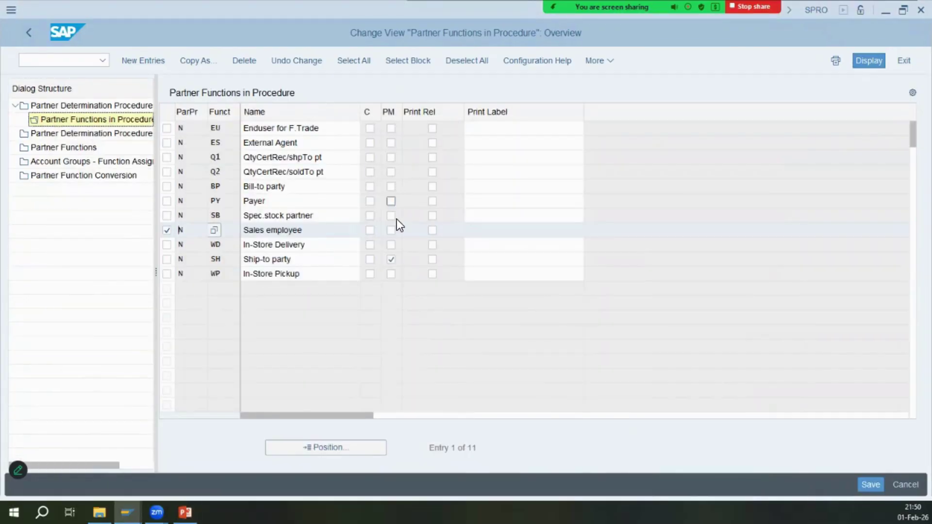
pyautogui.click(390, 231)
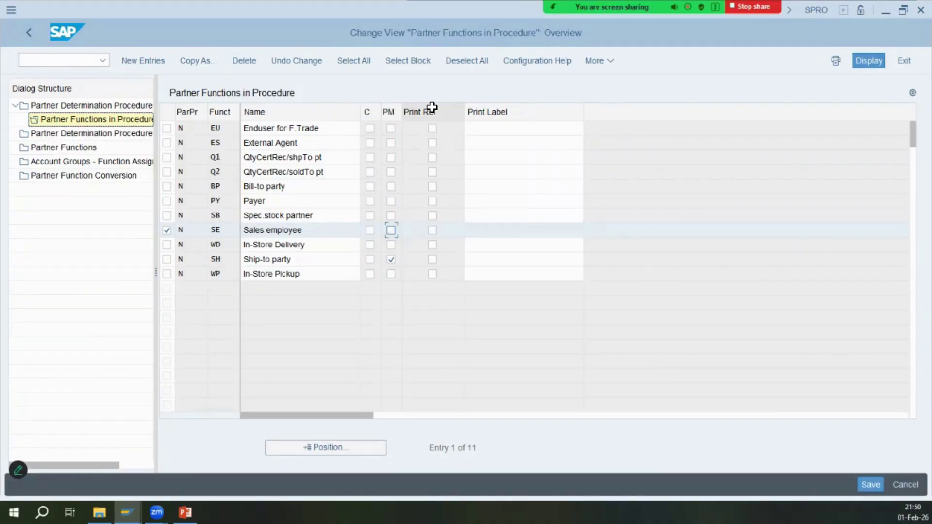
pyautogui.click(491, 228)
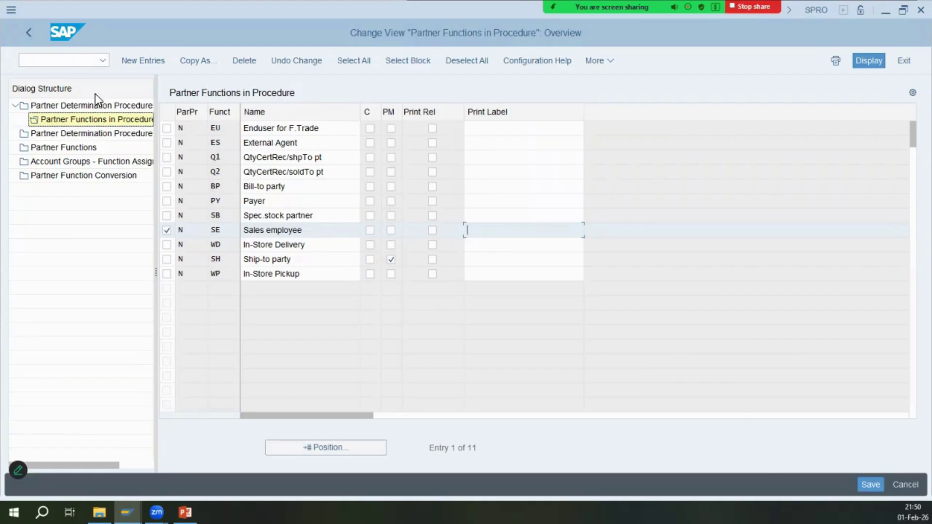
pyautogui.hotkey('ctrl', 's')
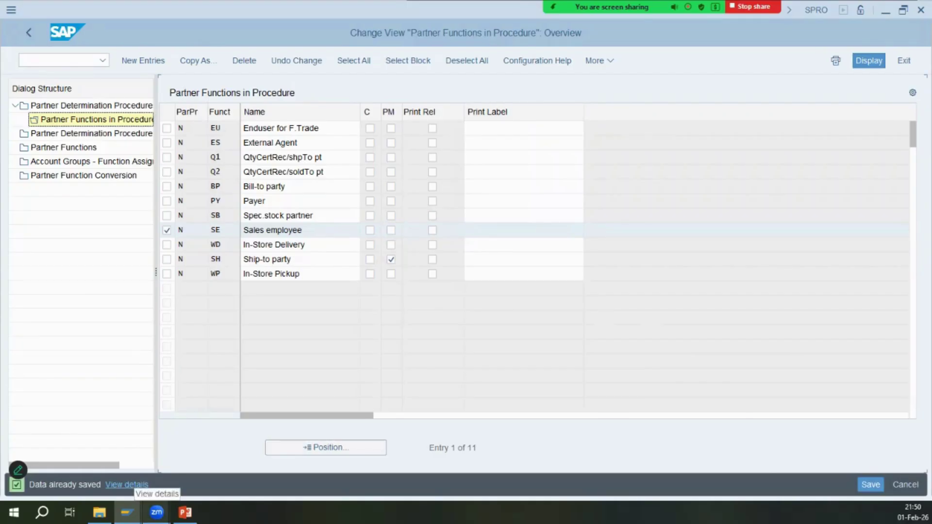
# - Switch to PowerPoint and review the next slide, covering the employee group, employee subgroup and allowed HR country groupings
pyautogui.click(184, 512)
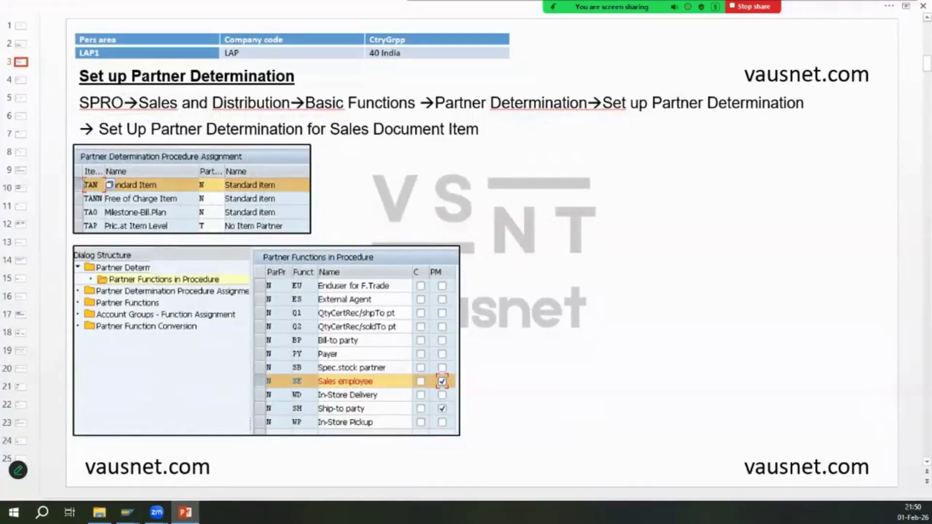
pyautogui.click(18, 70)
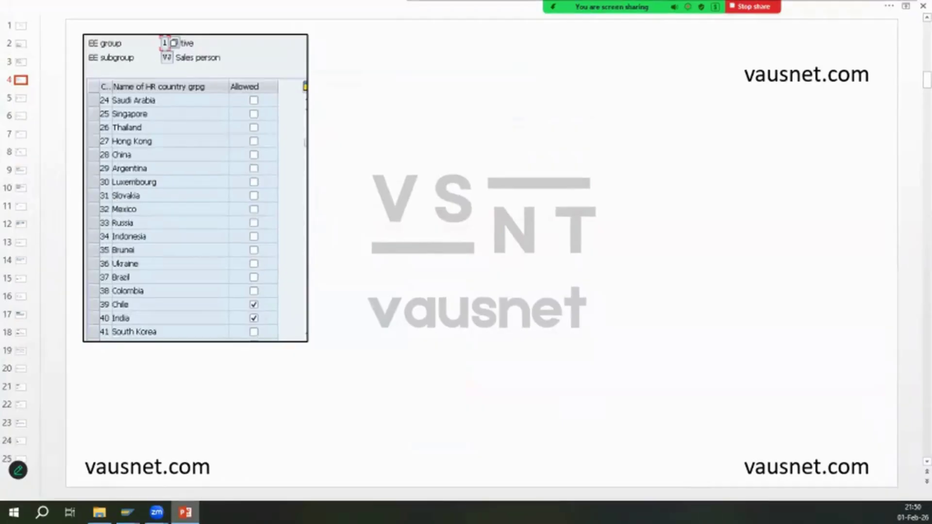
pyautogui.click(185, 512)
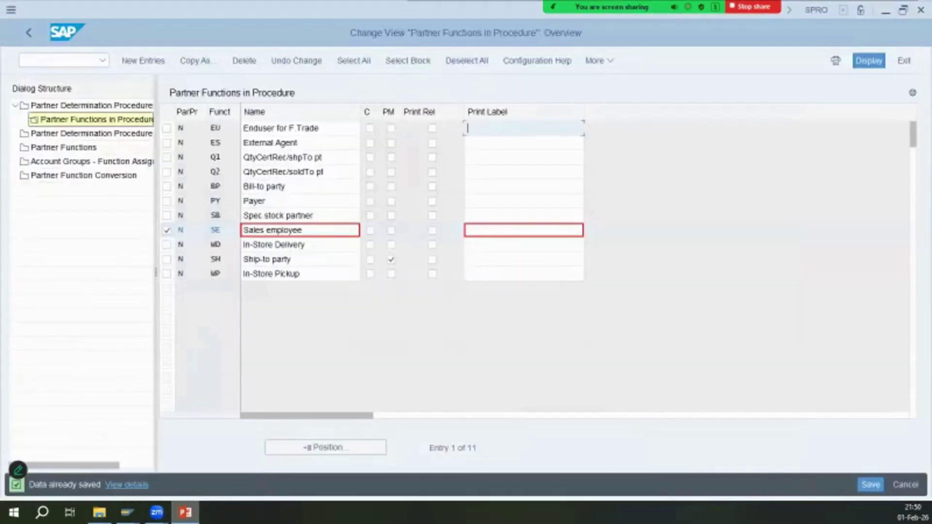
# - Leave the partner determination settings in SAP and open the Employee Group overview from the IMG
pyautogui.click(18, 23)
pyautogui.click(19, 22)
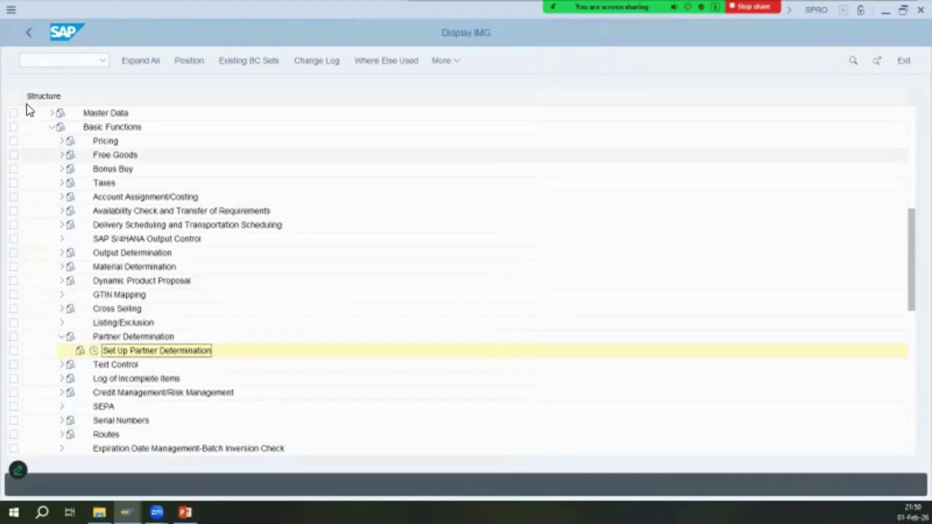
pyautogui.scroll(2, 25, 142)
pyautogui.scroll(5, 24, 141)
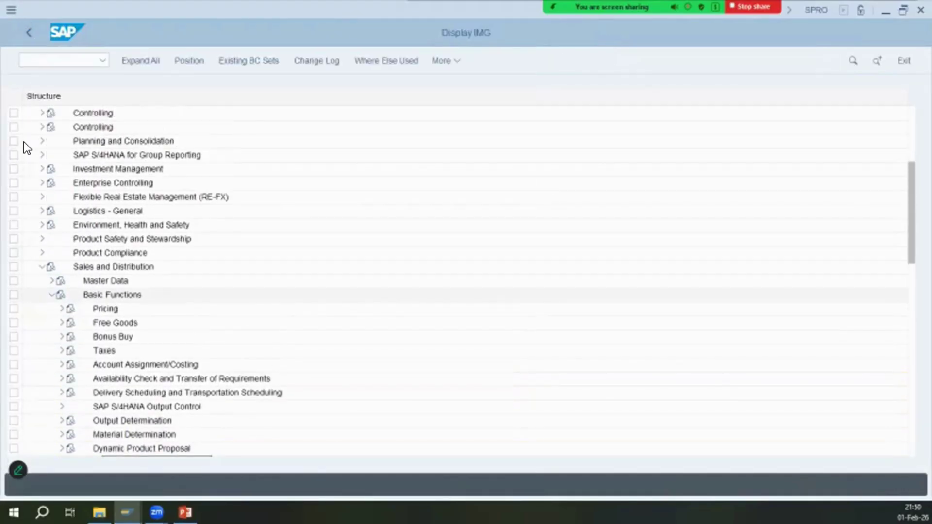
pyautogui.scroll(4, 24, 142)
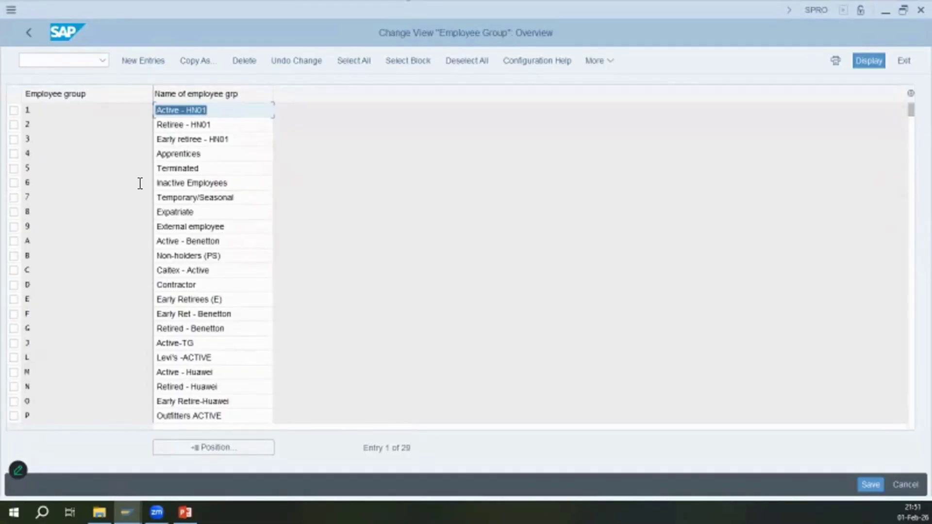
# - Check the employee group on the PowerPoint slide and examine the existing employee groups in SAP
pyautogui.hotkey('alt', 'Tab')
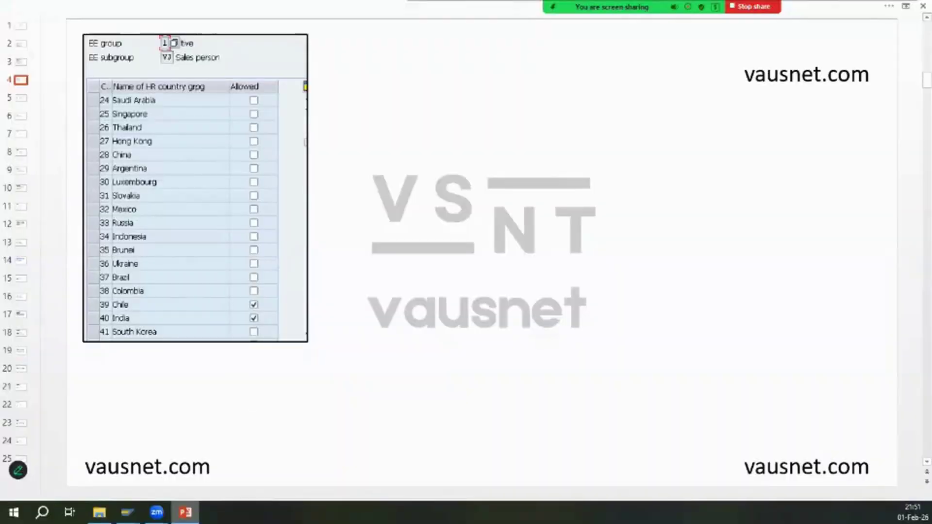
pyautogui.hotkey('alt', 'Tab')
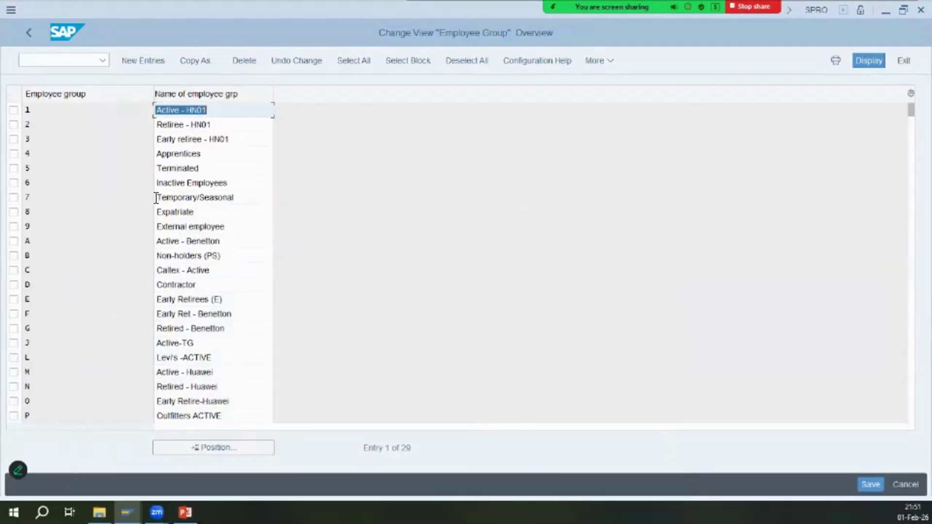
pyautogui.click(214, 358)
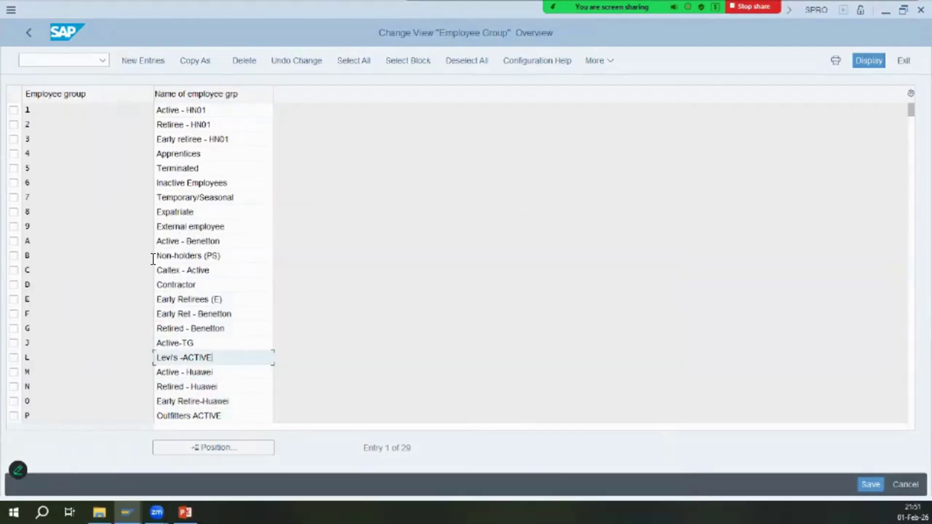
pyautogui.press('Up')
pyautogui.press('Down')
pyautogui.press('Down')
pyautogui.press('Down')
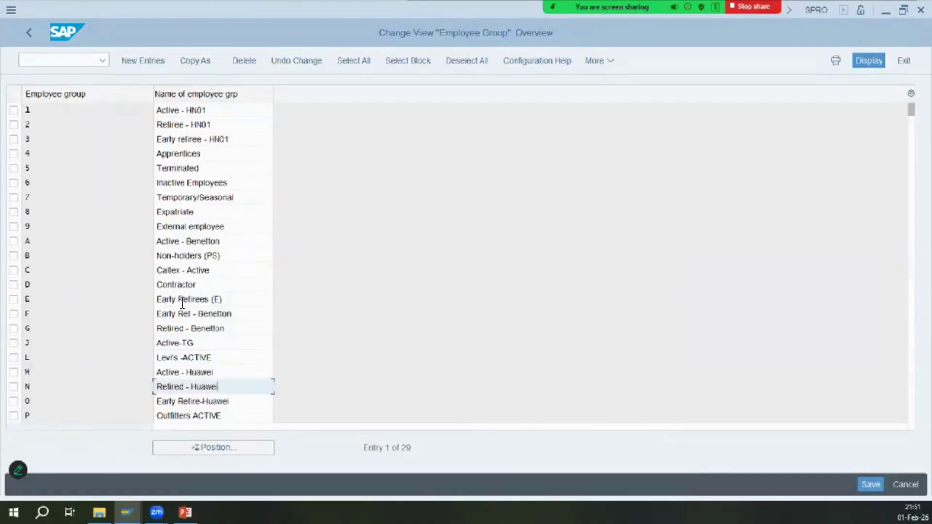
pyautogui.press('Down')
pyautogui.hotkey('shift', 'Home')
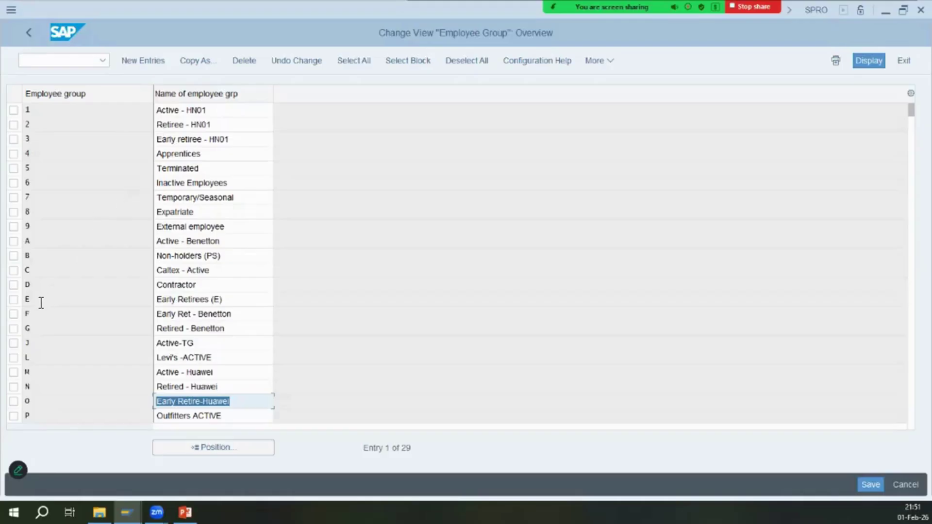
# - Create a new employee group I named IMCO Emp Group and save it
pyautogui.click(164, 60)
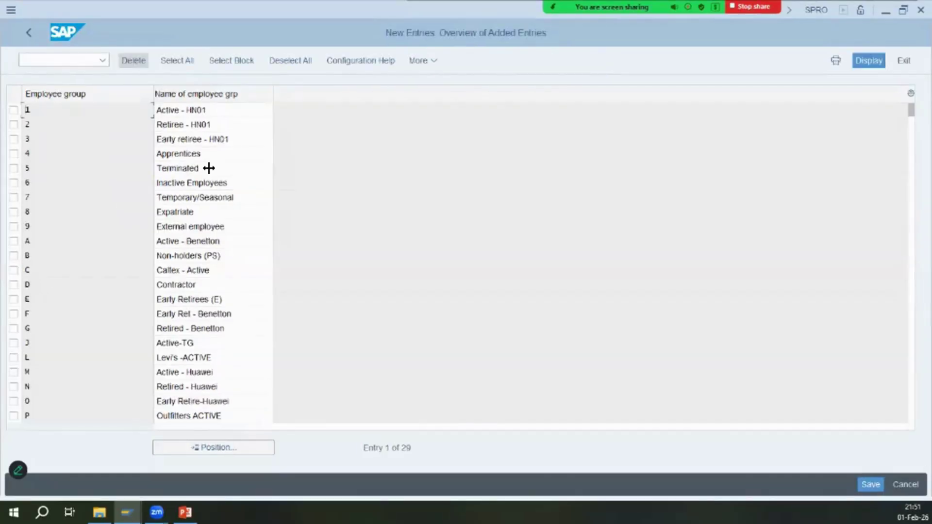
pyautogui.write('i')
pyautogui.press('Tab')
pyautogui.write('IMC')
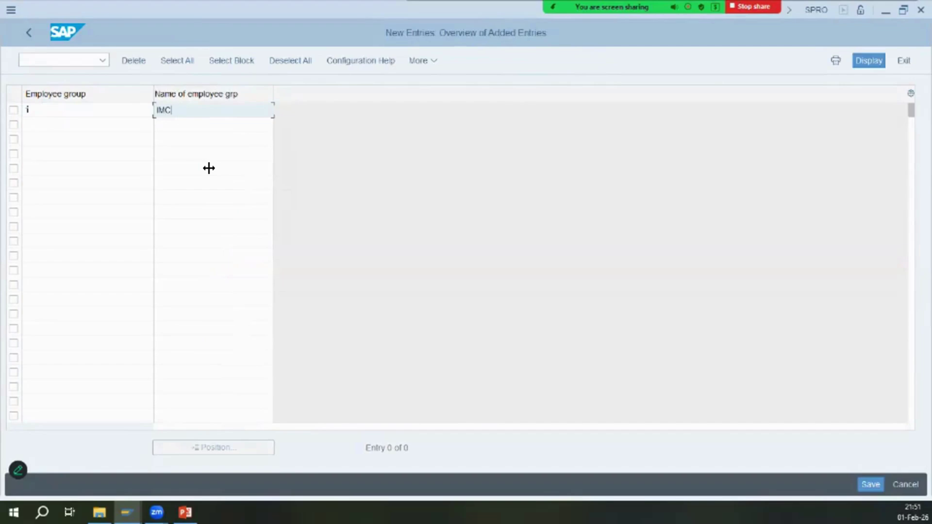
pyautogui.write('O Emp Group')
pyautogui.press('Return')
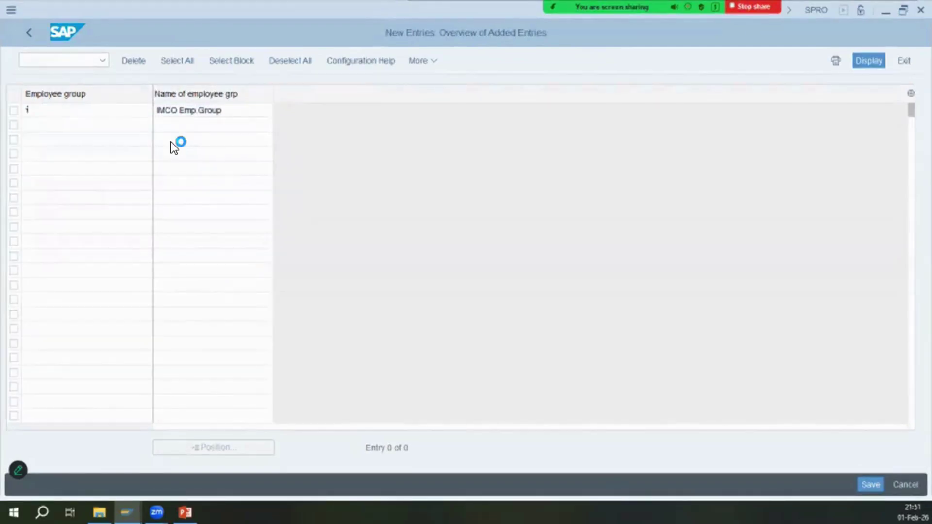
pyautogui.click(870, 485)
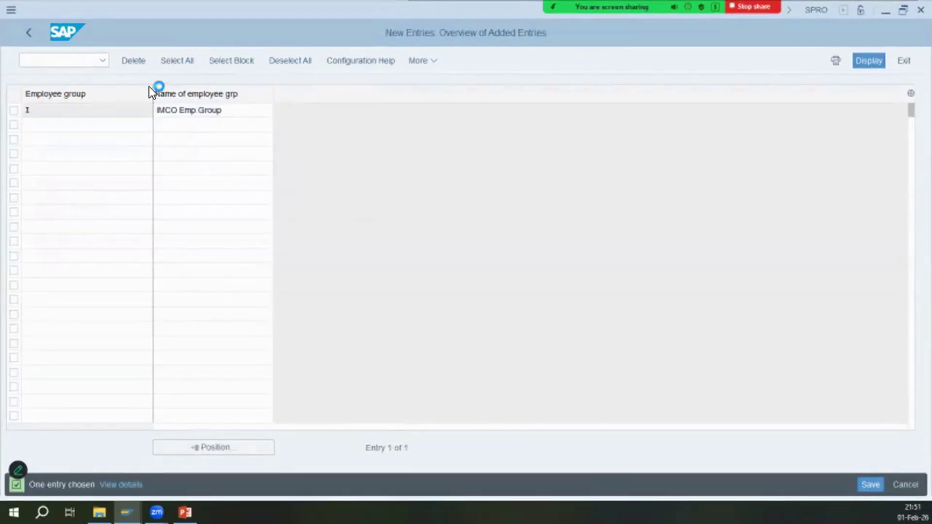
pyautogui.press('Return')
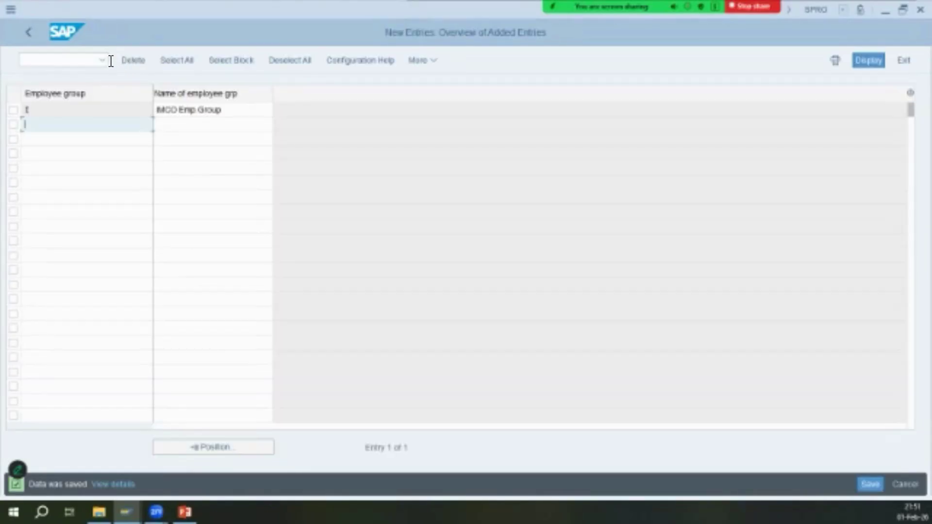
# - Rename employee group I as IMCO ACT Emp Group
pyautogui.press('Left')
pyautogui.write('ACT')
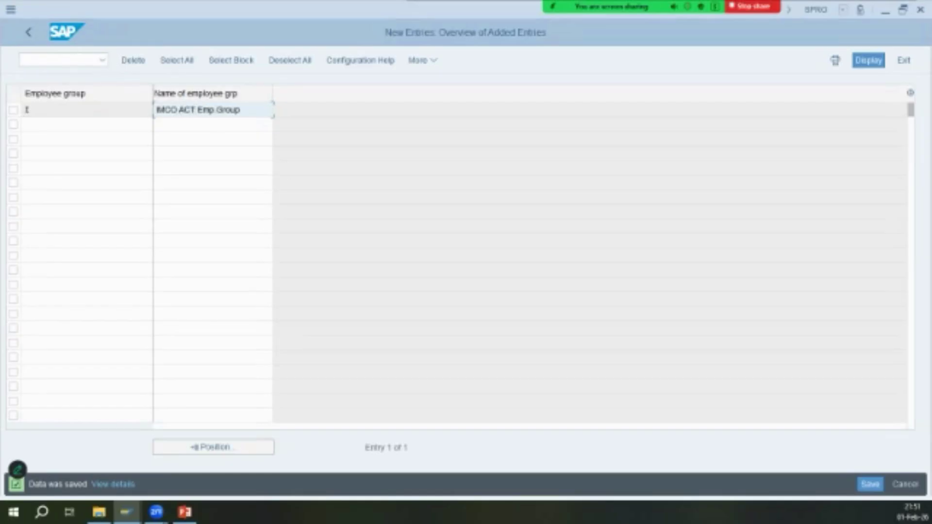
pyautogui.press('Return')
# - Open the Define employee subgroup activity from the SAP IMG, checking the PowerPoint slide on the way
pyautogui.click(28, 32)
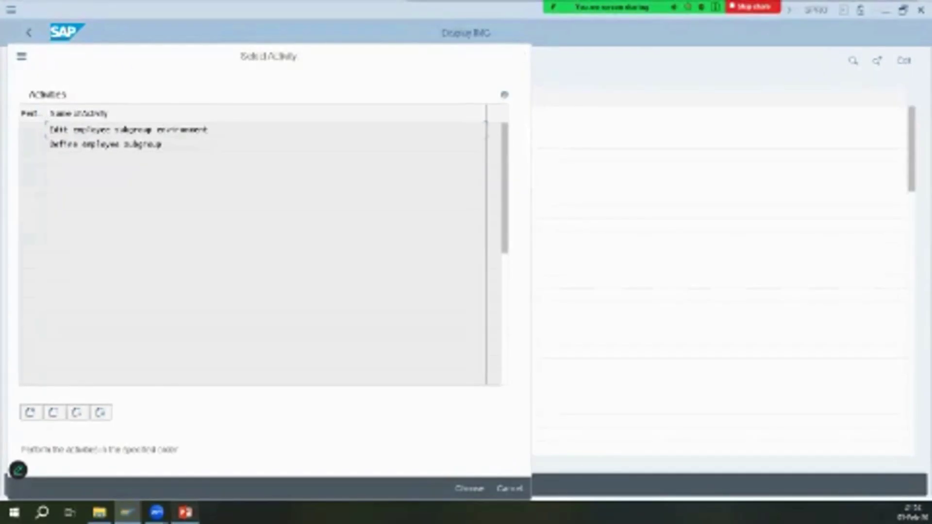
pyautogui.click(185, 512)
pyautogui.hotkey('alt', 'Tab')
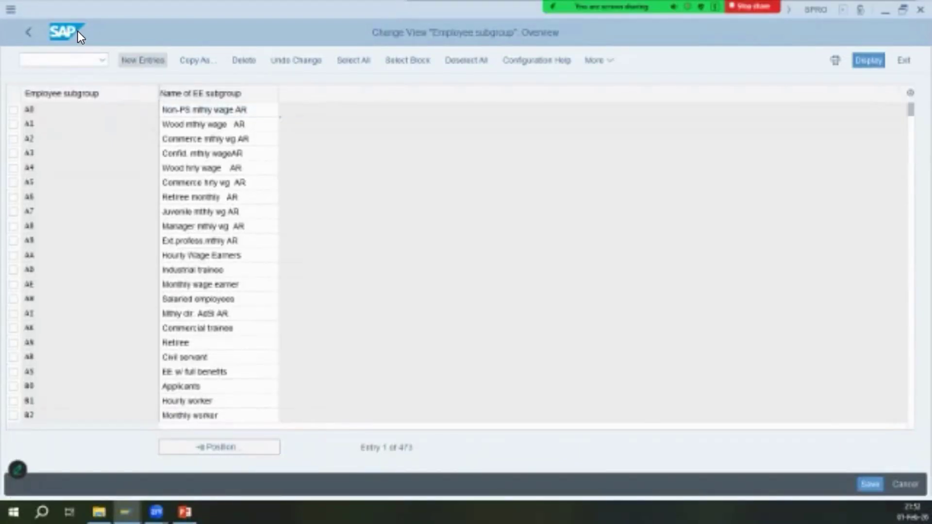
# - Enter two new employee subgroups: IS named IMCO Salary Class and IC named IMCO Commission
pyautogui.click(144, 61)
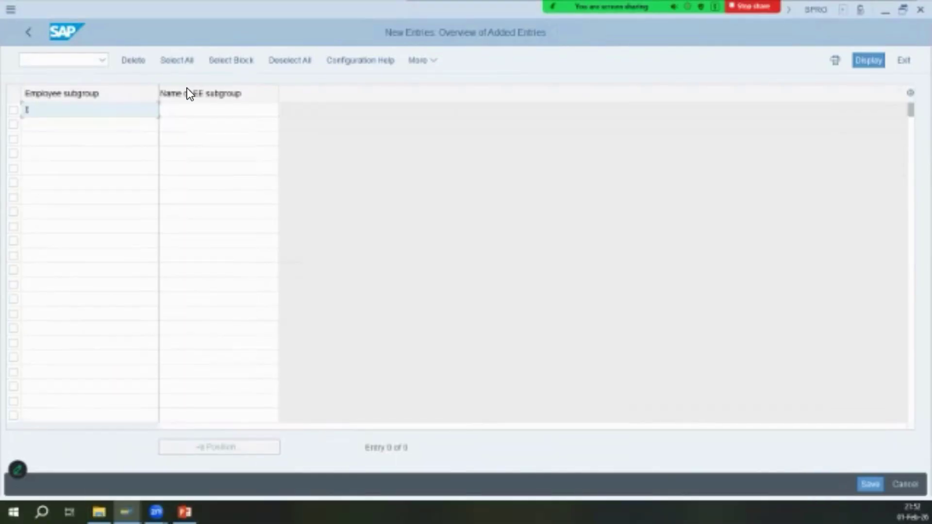
pyautogui.write('Es')
pyautogui.press('Tab')
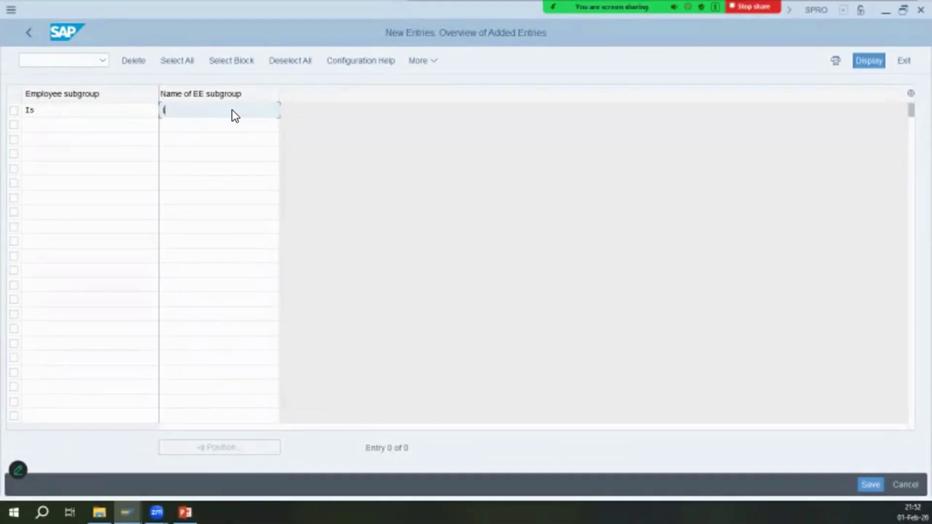
pyautogui.write('IMCO Salary Class')
pyautogui.press('Tab')
pyautogui.write('IC')
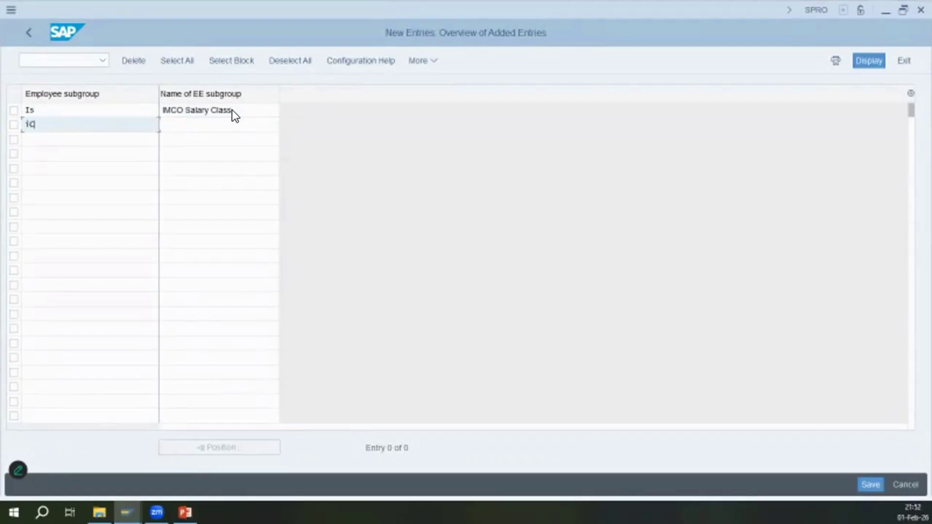
pyautogui.press('Tab')
pyautogui.write('IMCO Commission')
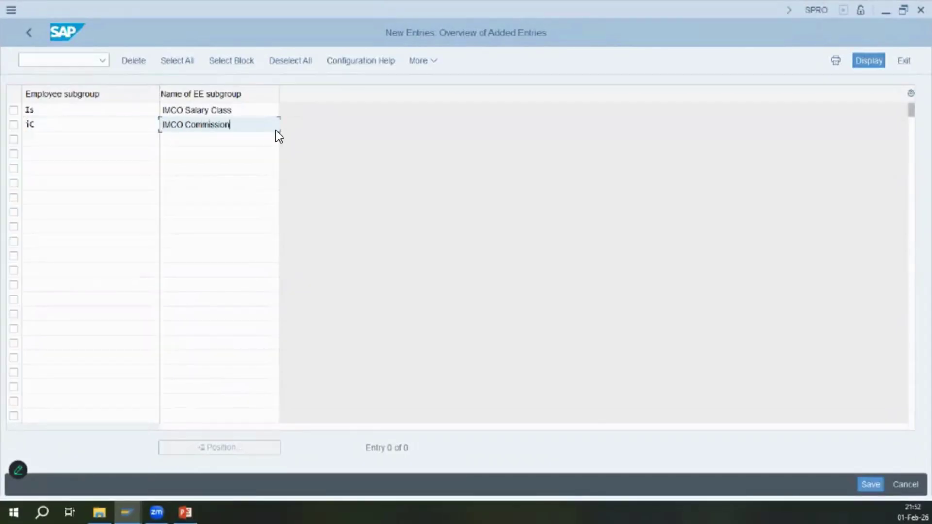
pyautogui.press('Tab')
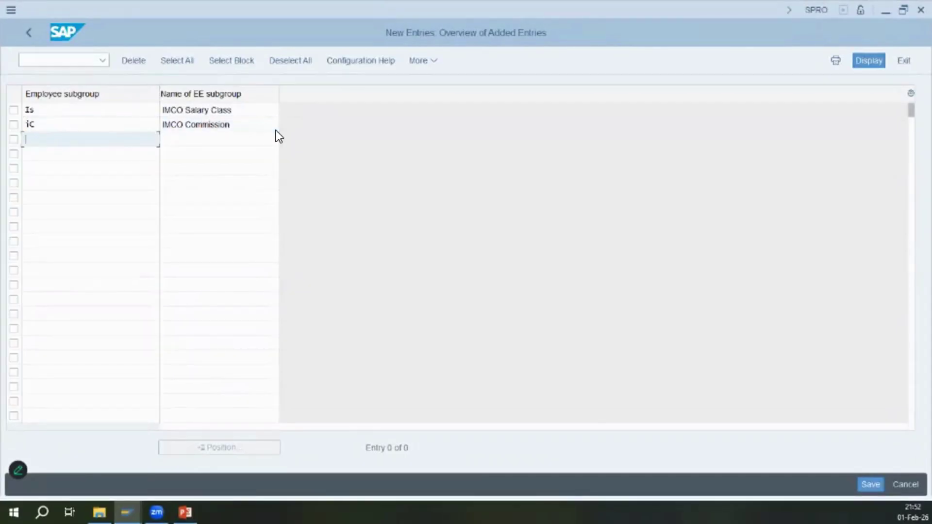
pyautogui.press('Return')
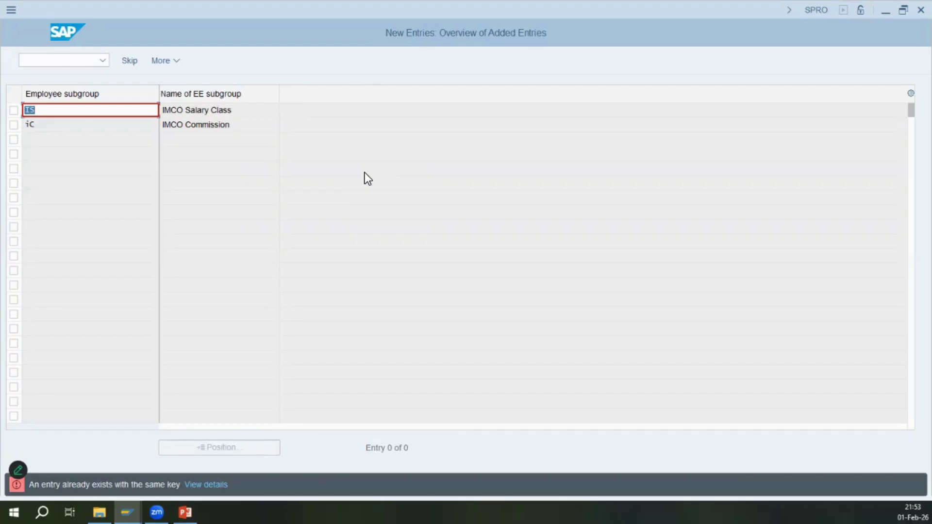
# - Change the subgroup key of IMCO Salary Class to I9 and that of IMCO Commission to I0
pyautogui.write('is')
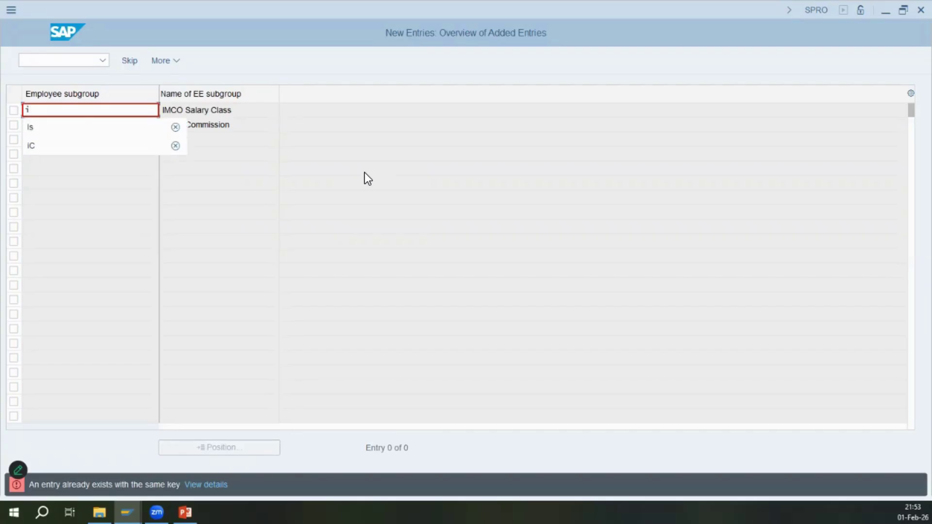
pyautogui.write('9')
pyautogui.press('Tab')
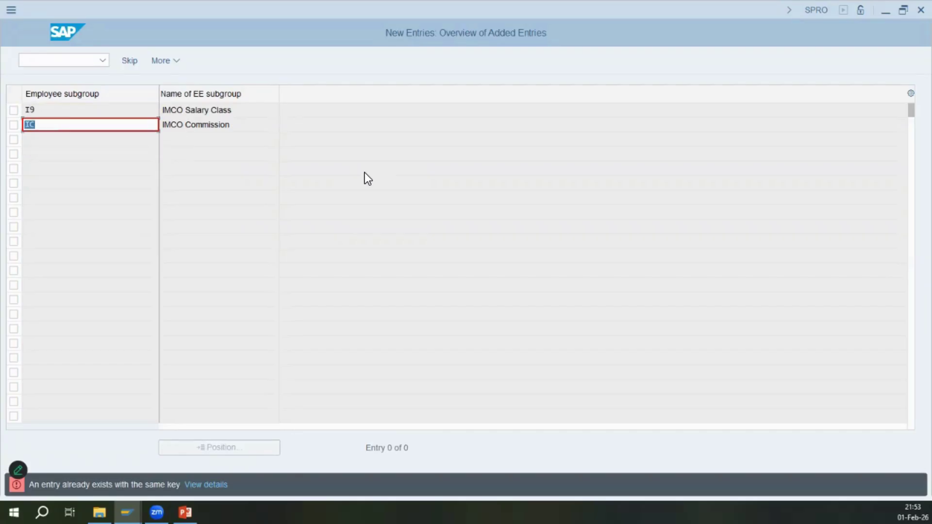
pyautogui.write('i0')
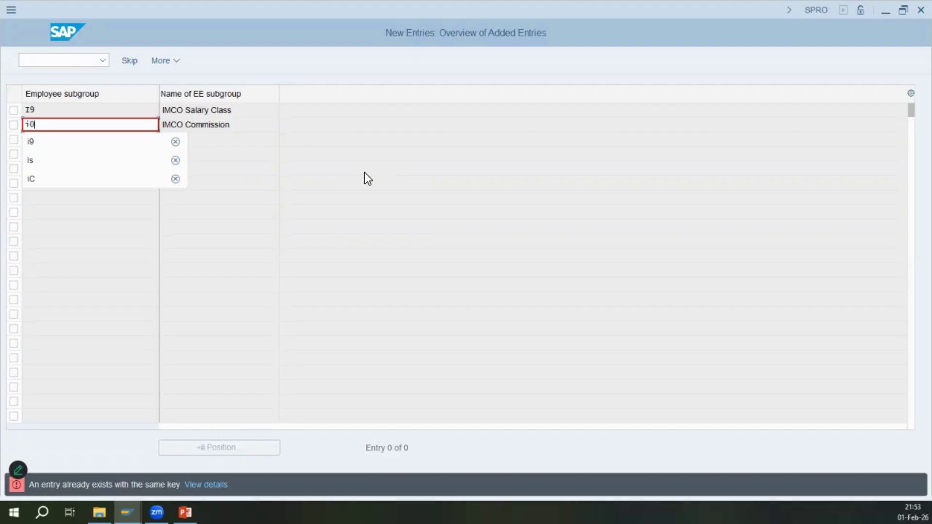
pyautogui.press('Return')
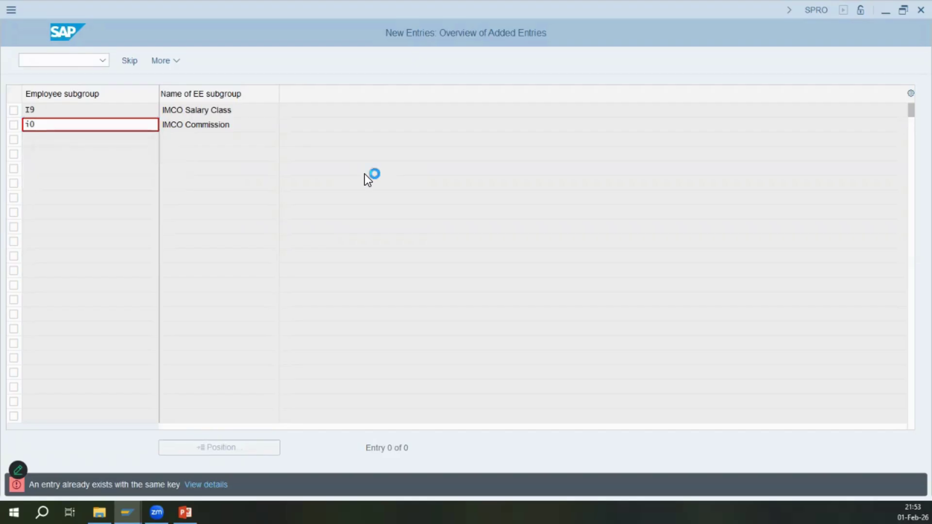
# - Save the new employee subgroups I9 IMCO Salary Class and I0 IMCO Commission
pyautogui.click(133, 110)
pyautogui.click(243, 123)
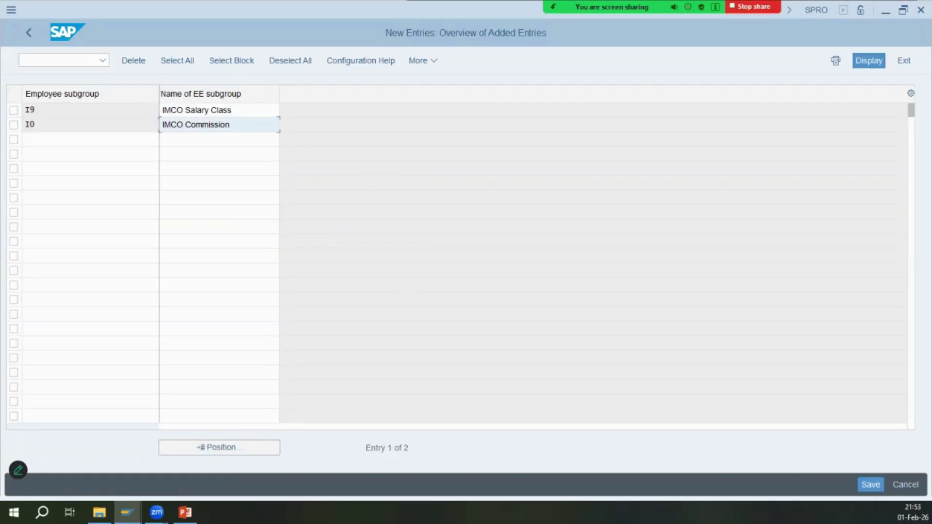
pyautogui.click(870, 484)
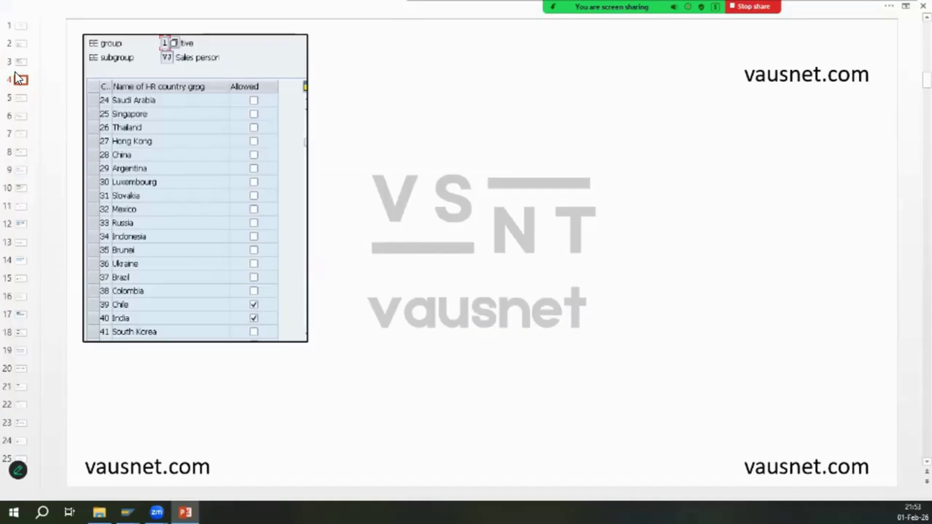
# - Check the Define Sales Organisation slide in PowerPoint, return to SAP and leave the employee subgroup activity for the IMG tree
pyautogui.press('Down')
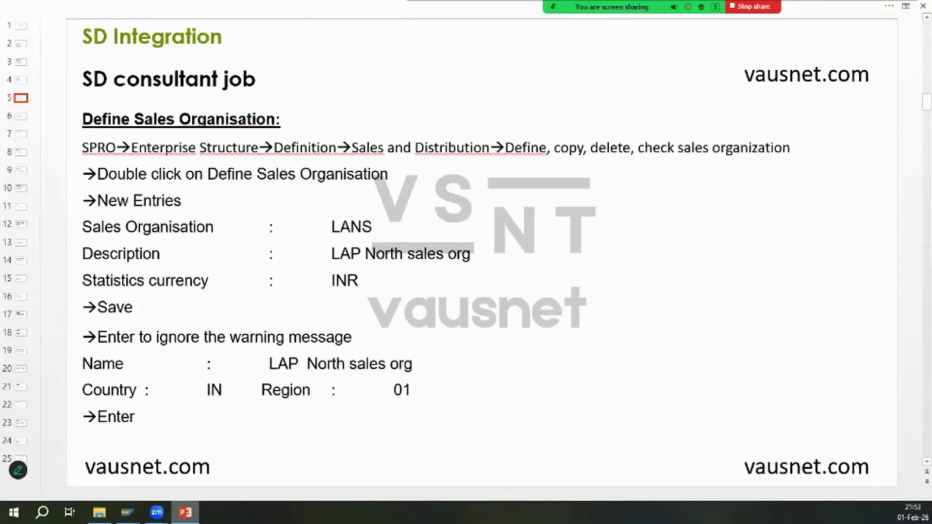
pyautogui.click(127, 512)
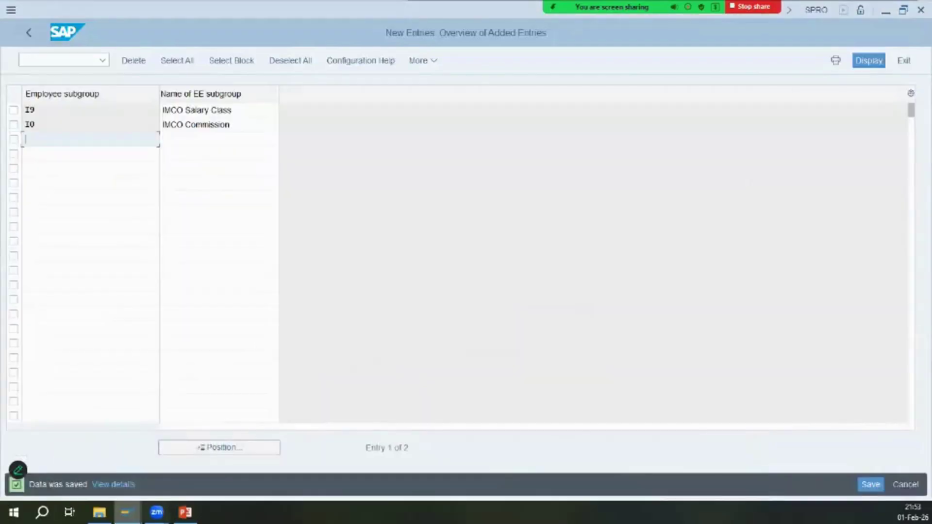
pyautogui.click(21, 24)
pyautogui.click(22, 24)
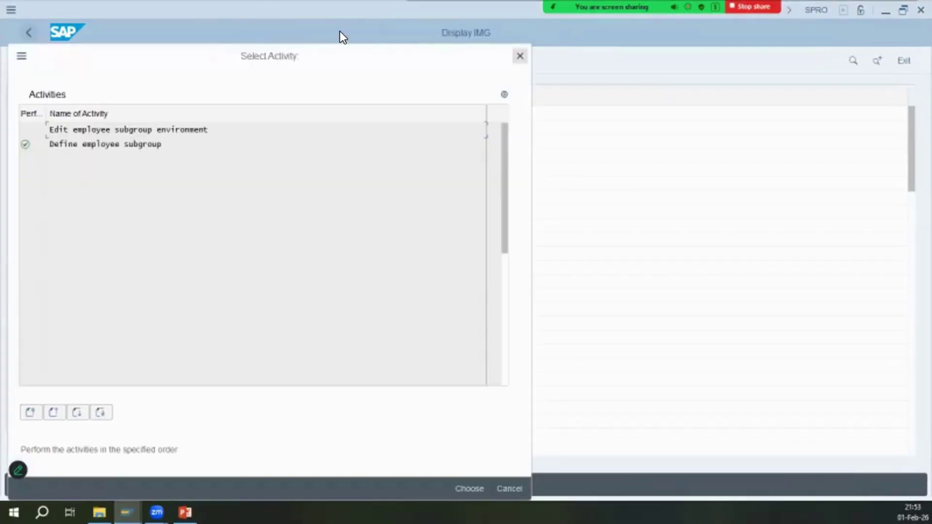
pyautogui.click(520, 56)
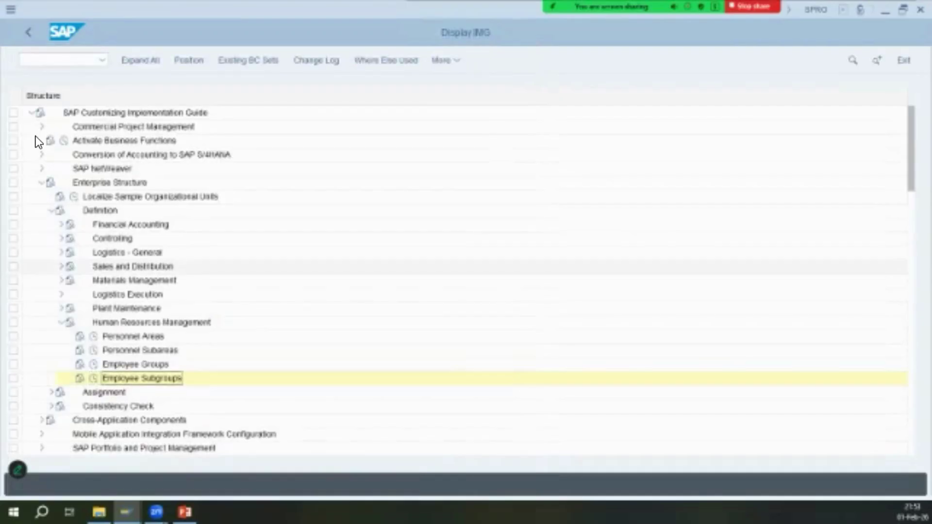
# - Start a new entry in the Define Sales Organization activity under Sales and Distribution, consulting the slide for the required values
pyautogui.click(36, 138)
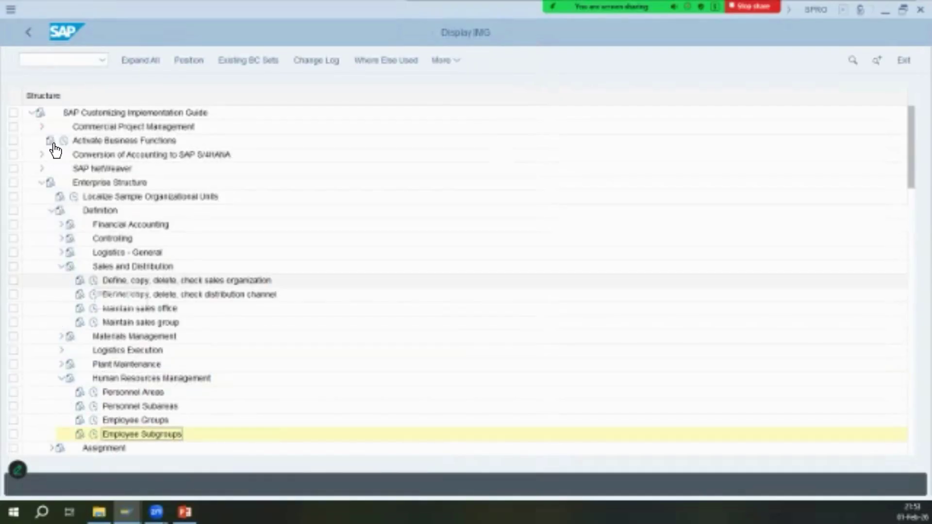
pyautogui.click(53, 144)
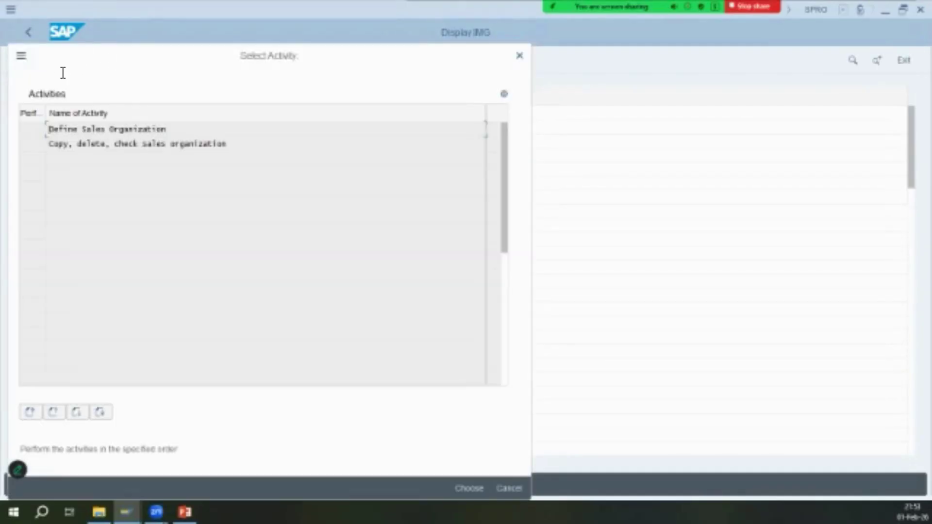
pyautogui.click(184, 512)
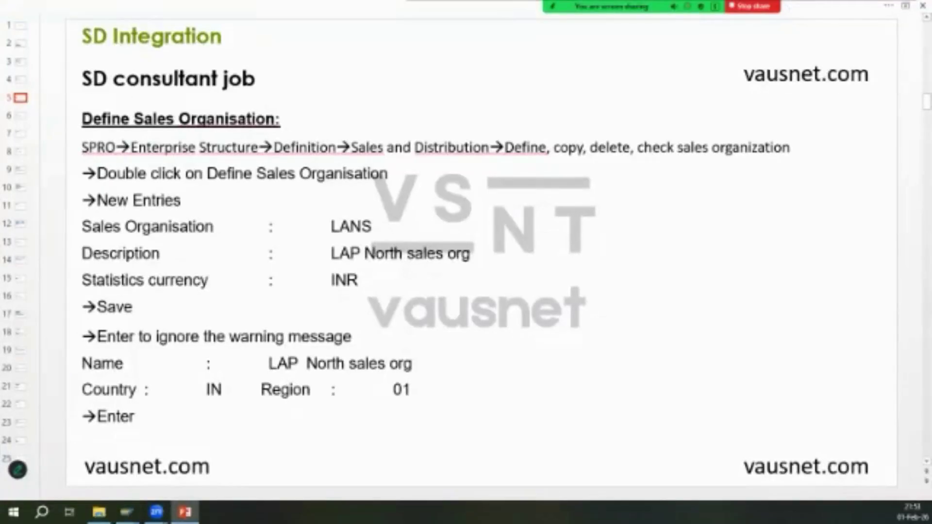
pyautogui.click(184, 512)
pyautogui.click(183, 60)
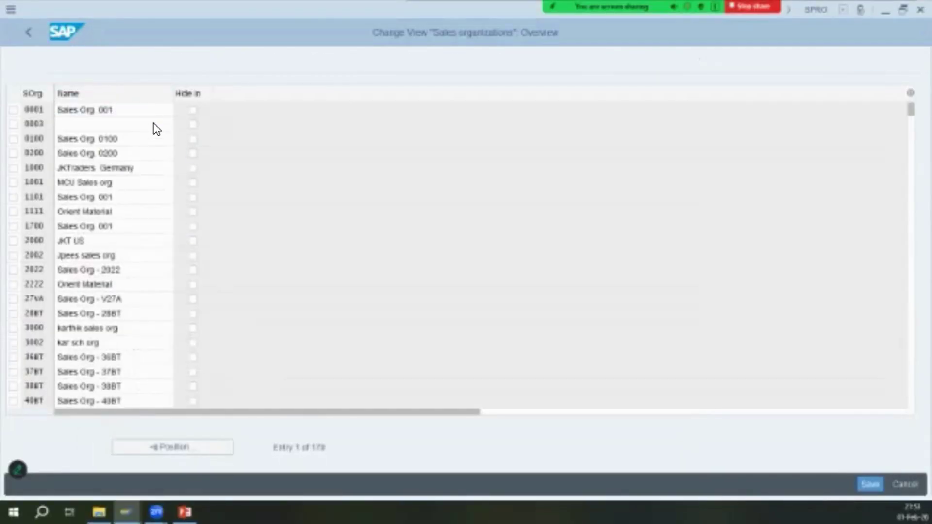
# - Enter sales organization IMNS with the description IMCO North Sales and save it
pyautogui.write('imns')
pyautogui.press('Tab')
pyautogui.write('IMCO ')
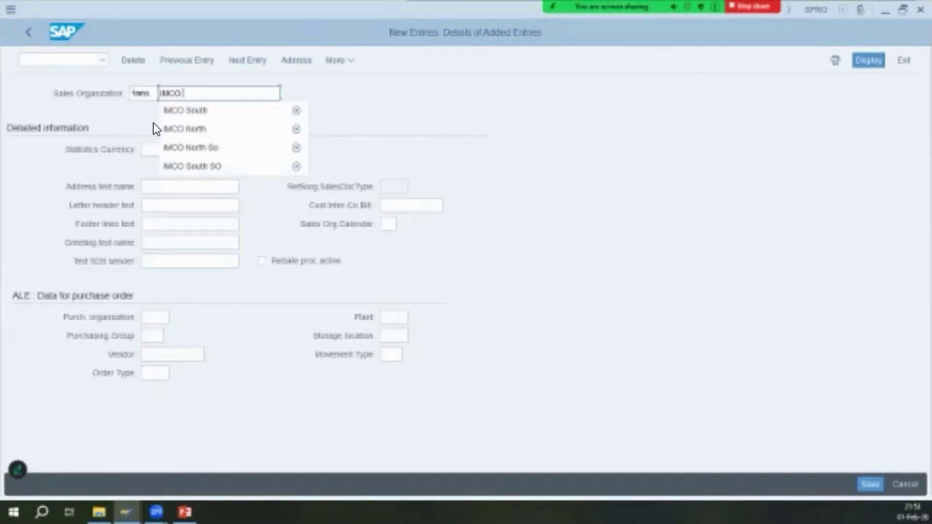
pyautogui.write('North Sales')
pyautogui.press('Return')
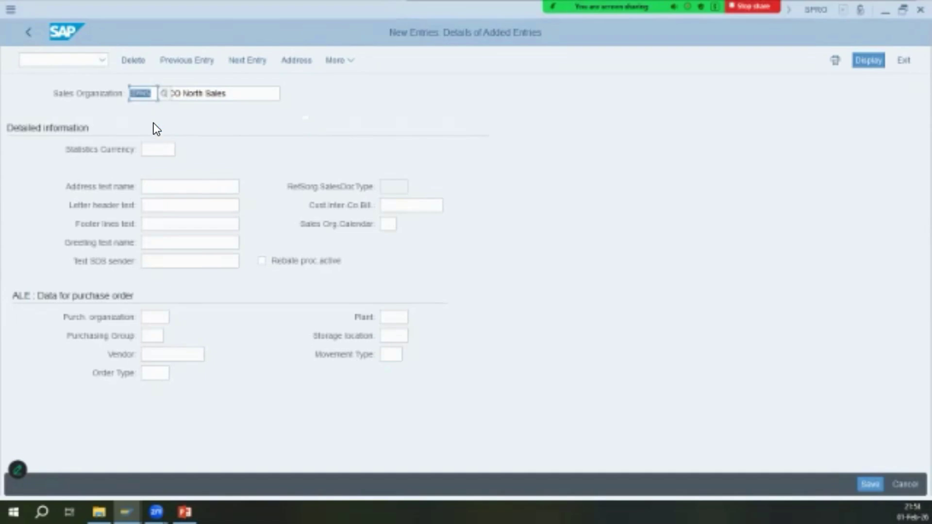
pyautogui.press('Tab')
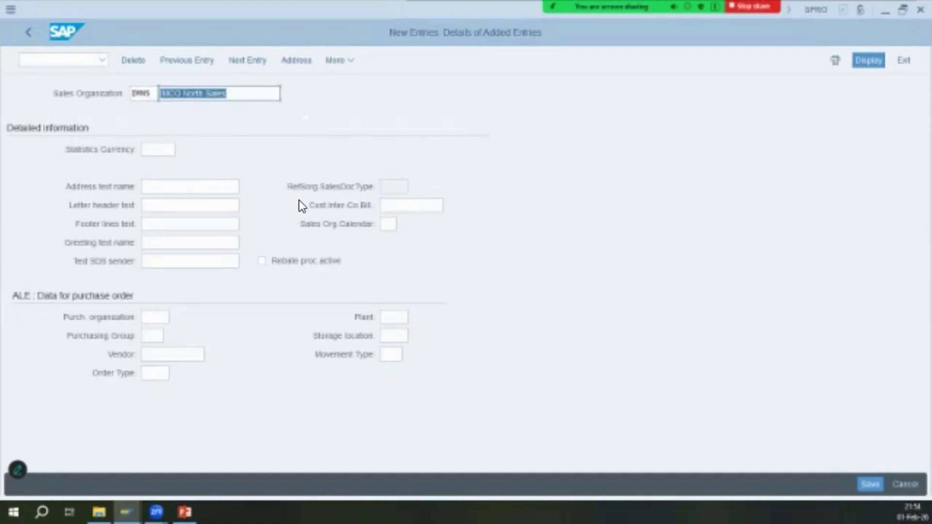
pyautogui.hotkey('ctrl', 's')
# - In the IMNS address, choose the title Company and enter the name IMCO - North Sales Org, checking the slide first
pyautogui.click(184, 512)
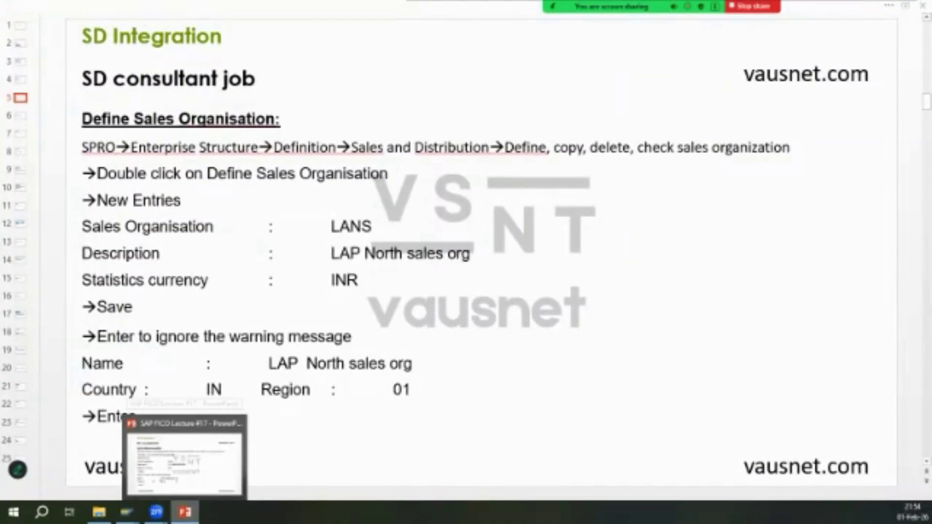
pyautogui.click(127, 512)
pyautogui.press('c')
pyautogui.press('Tab')
pyautogui.write('im')
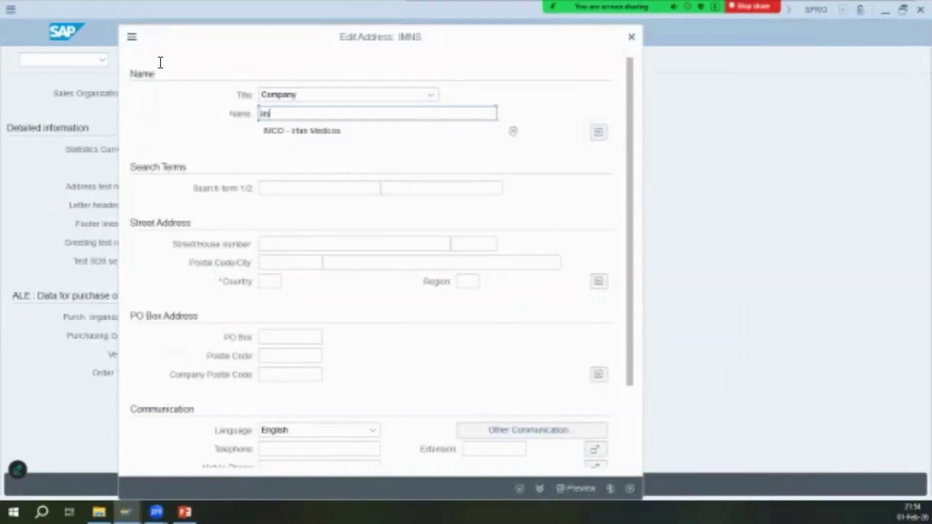
pyautogui.write('CO - North S')
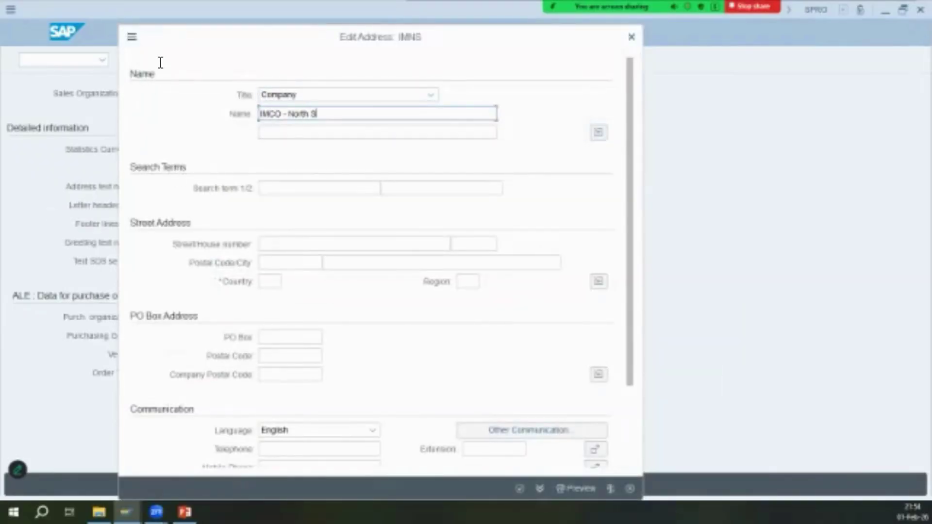
pyautogui.write('ales Org')
# - Set the first search term of the IMNS address to IMCO-North Sales Org
pyautogui.press('Tab')
pyautogui.write('IMCO')
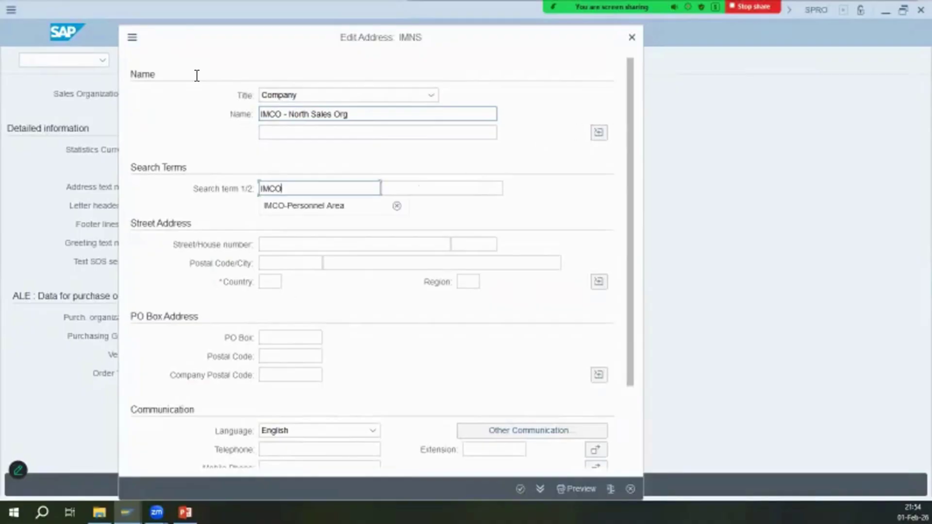
pyautogui.write('-North Sales Org')
pyautogui.press('Tab')
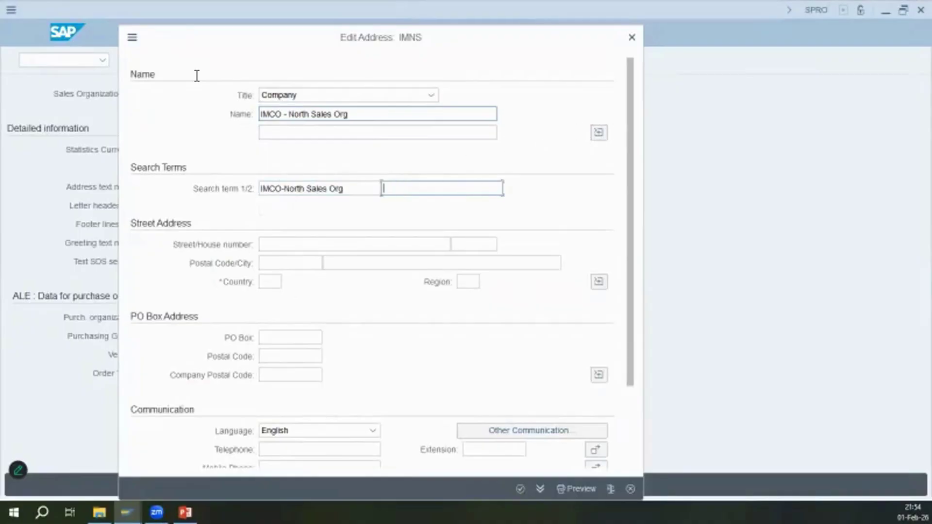
# - Set the country of the IMNS address to AE and confirm the address
pyautogui.press('Tab')
pyautogui.press('Tab')
pyautogui.hotkey('shift', 'Tab')
pyautogui.press('Down')
pyautogui.press('Up')
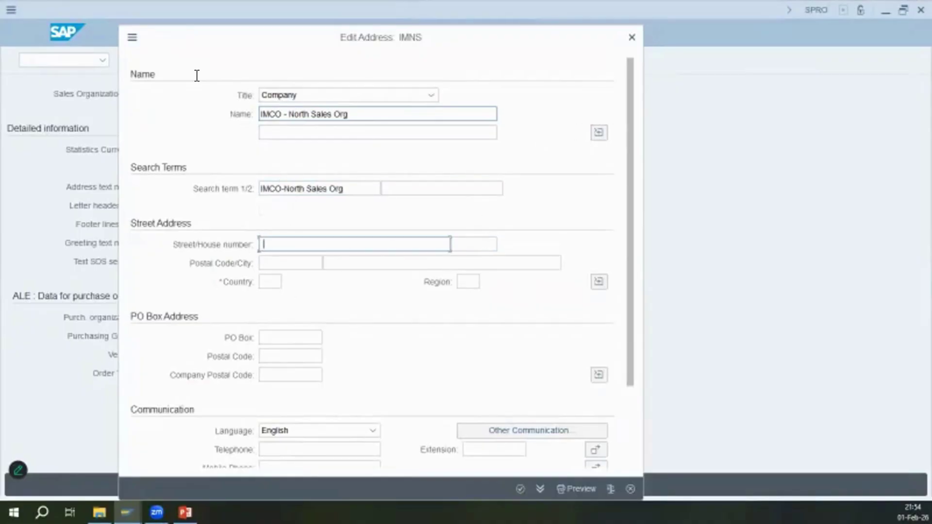
pyautogui.press('Down')
pyautogui.press('Up')
pyautogui.press('Down')
pyautogui.press('Down')
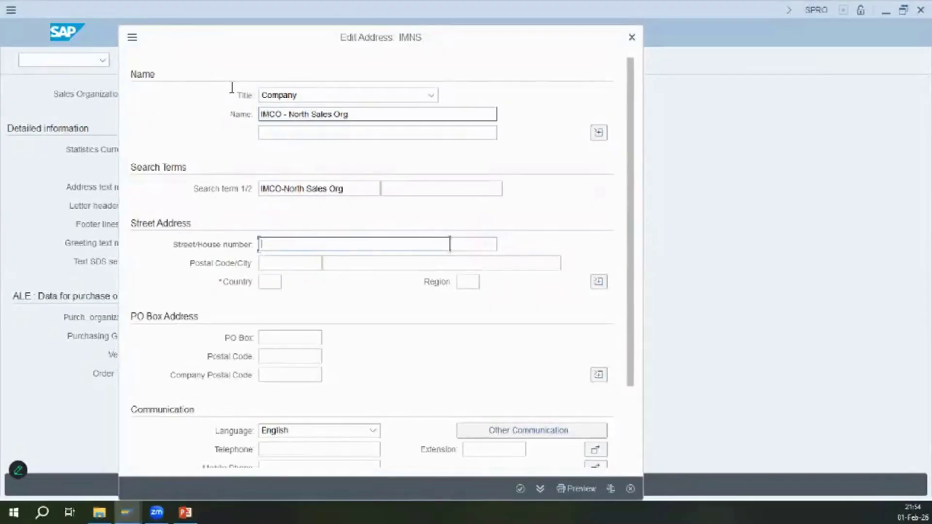
pyautogui.write('ae')
pyautogui.press('Return')
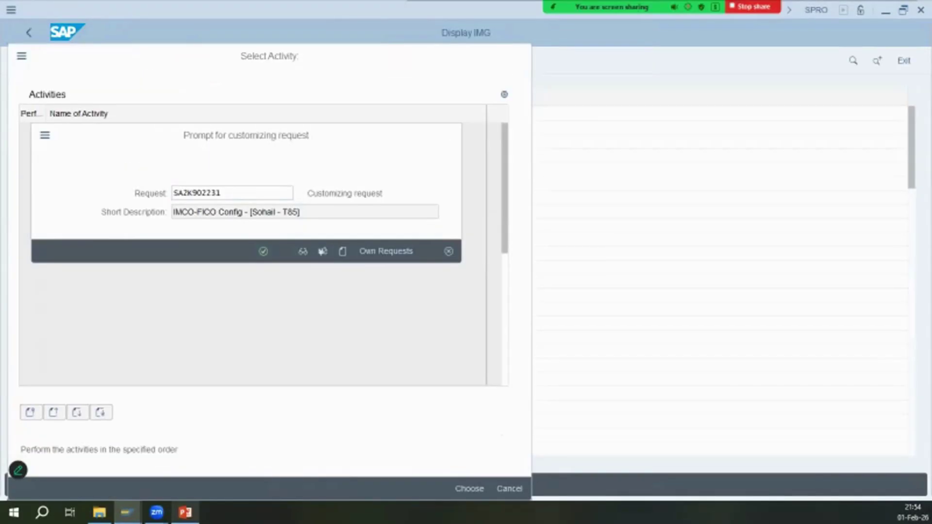
# - Check the slide's instructions for the customizing request and the second sales organisation, then switch back to SAP
pyautogui.hotkey('alt', 'Tab')
pyautogui.press('Down')
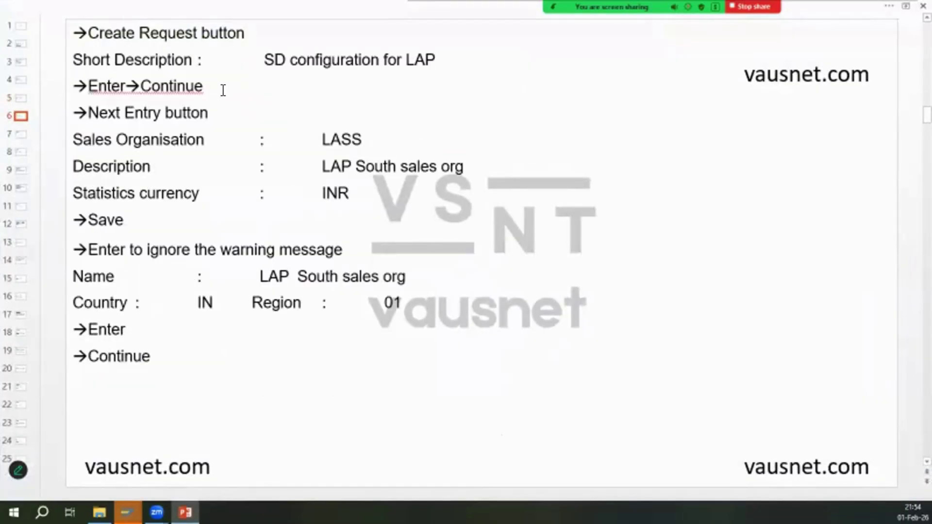
pyautogui.hotkey('alt', 'Tab')
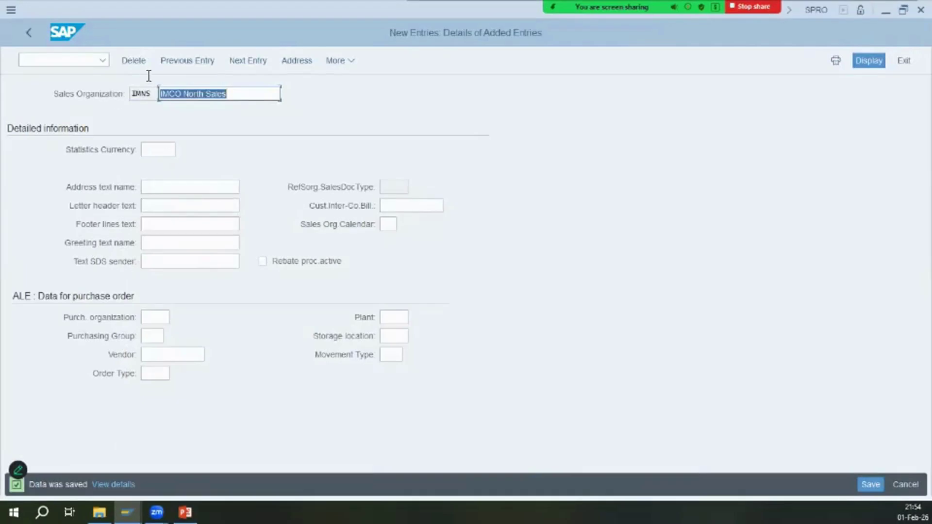
# - Review the IMCO entries in the sales organizations overview, including the details of IMNS IMCO North Sales
pyautogui.click(26, 32)
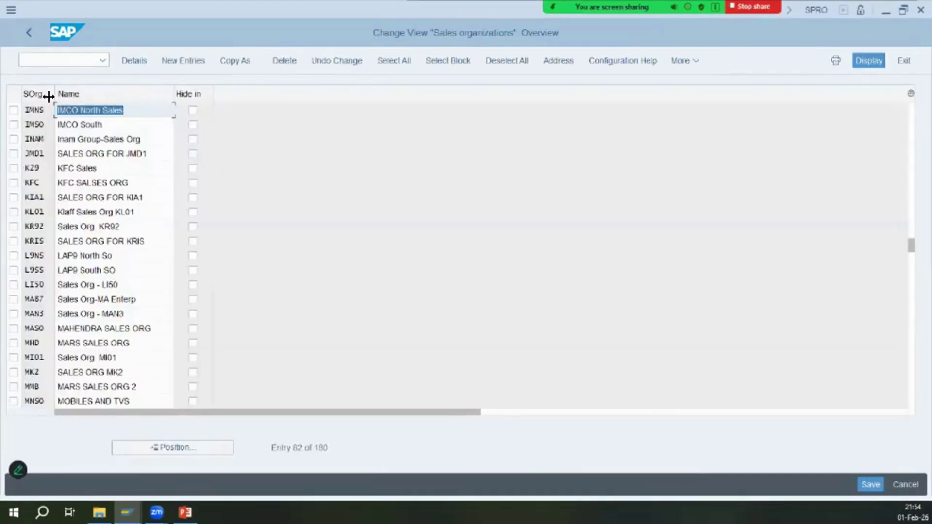
pyautogui.click(79, 125)
pyautogui.click(37, 124)
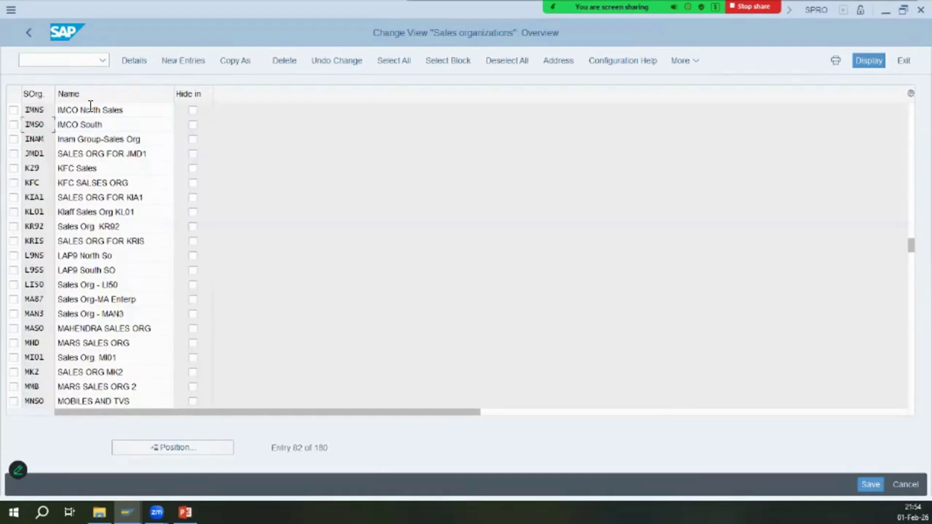
pyautogui.scroll(1, 135, 138)
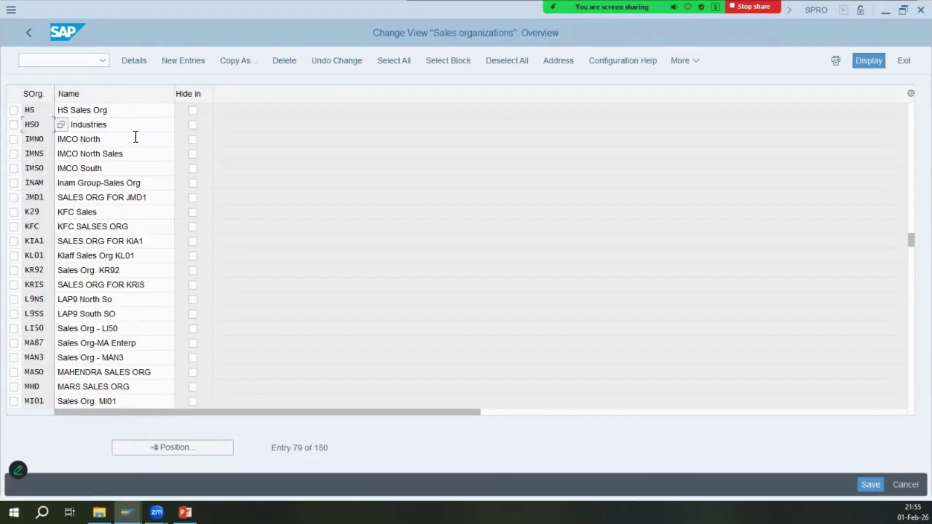
pyautogui.click(116, 139)
pyautogui.doubleClick(132, 152)
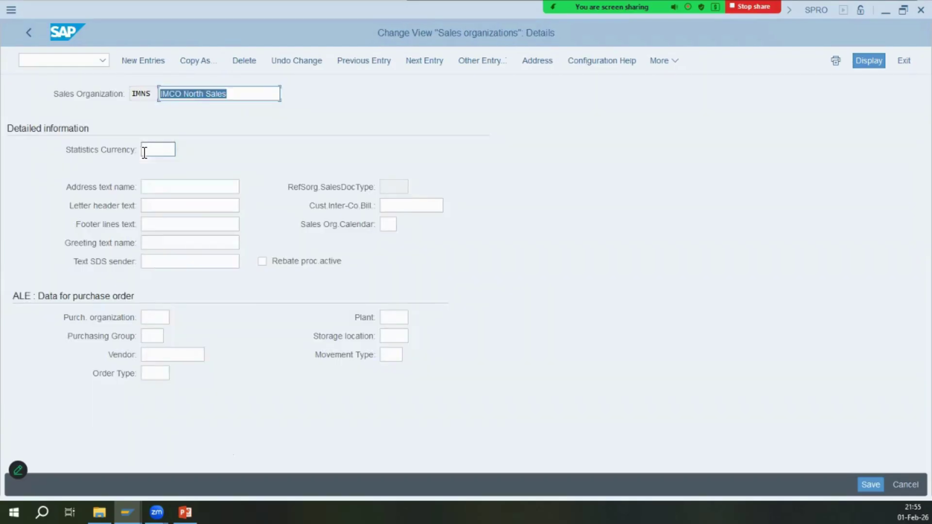
pyautogui.click(29, 32)
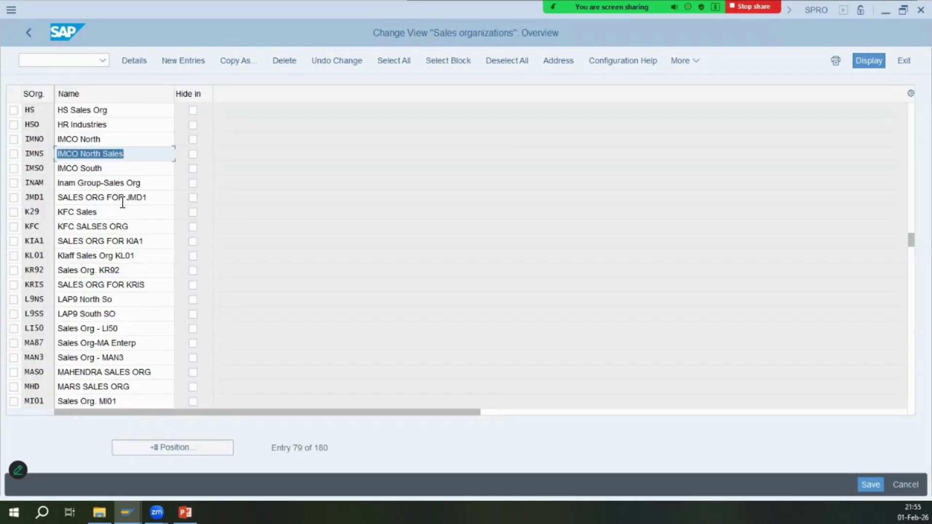
pyautogui.click(48, 153)
# - Check the Define Distribution Channel slide in PowerPoint, then leave the sales organization activity in SAP for the IMG tree
pyautogui.click(185, 512)
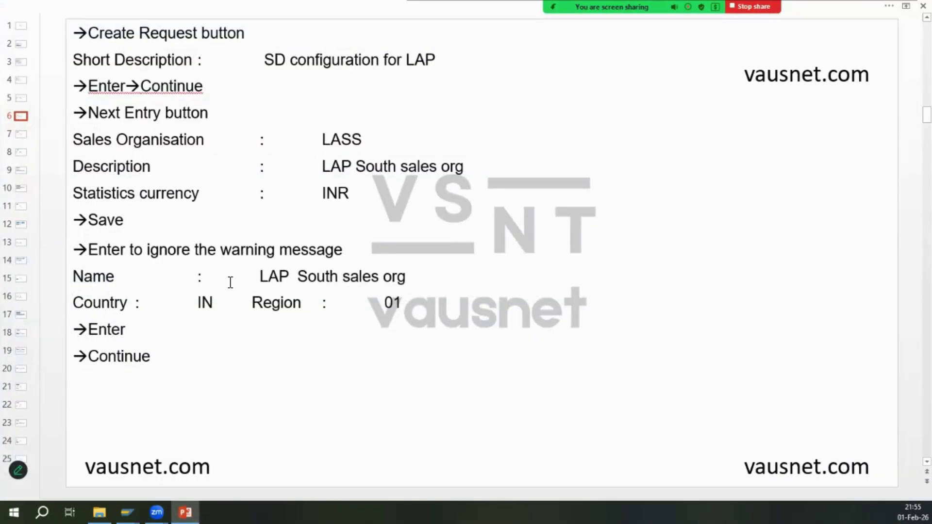
pyautogui.click(19, 134)
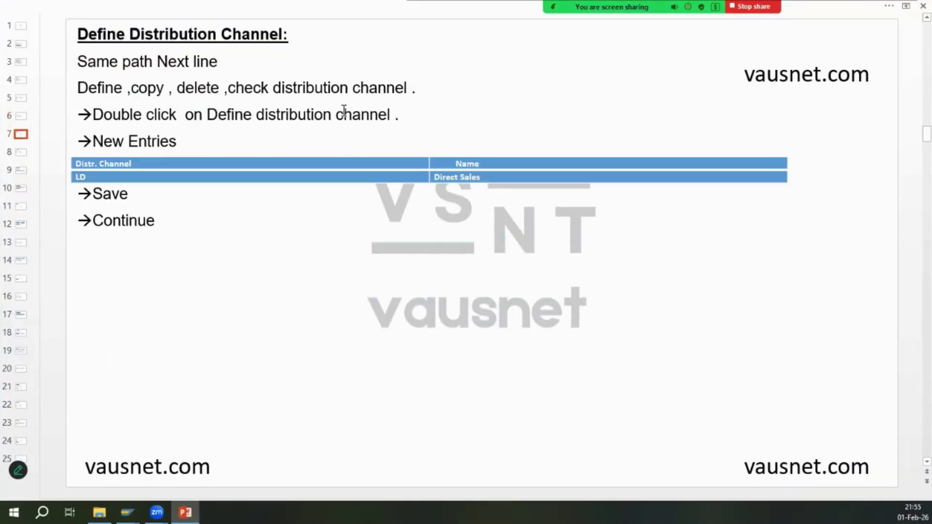
pyautogui.click(127, 512)
pyautogui.click(24, 40)
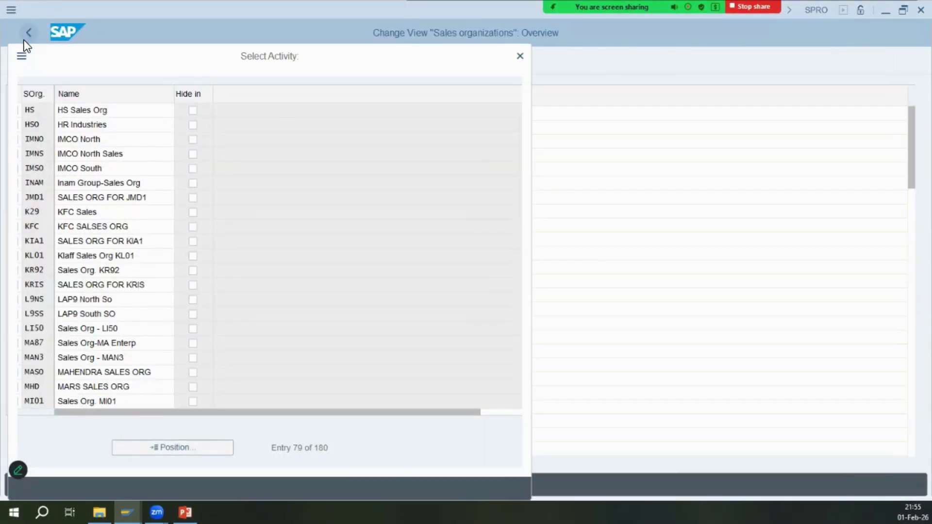
pyautogui.click(520, 56)
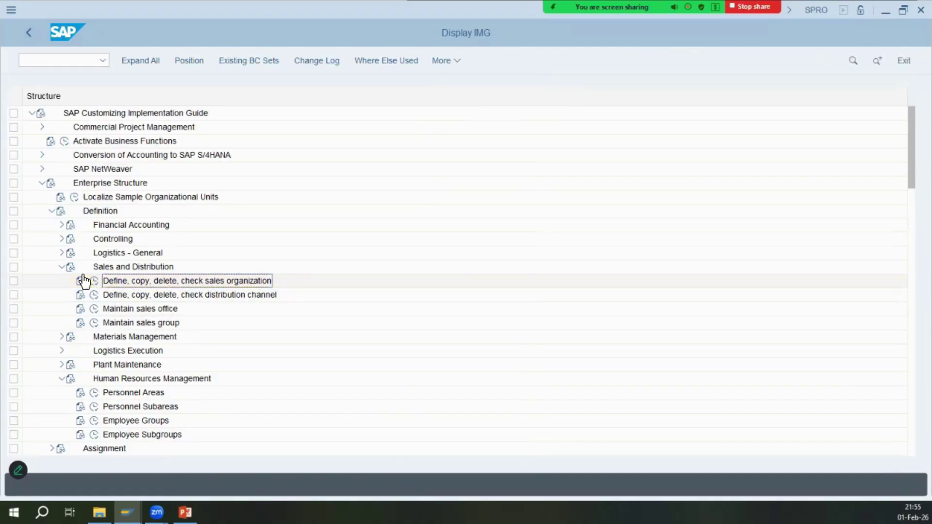
# - Open the Define distribution channel activity under Sales and Distribution, rechecking its slide on the way
pyautogui.click(91, 295)
pyautogui.click(185, 512)
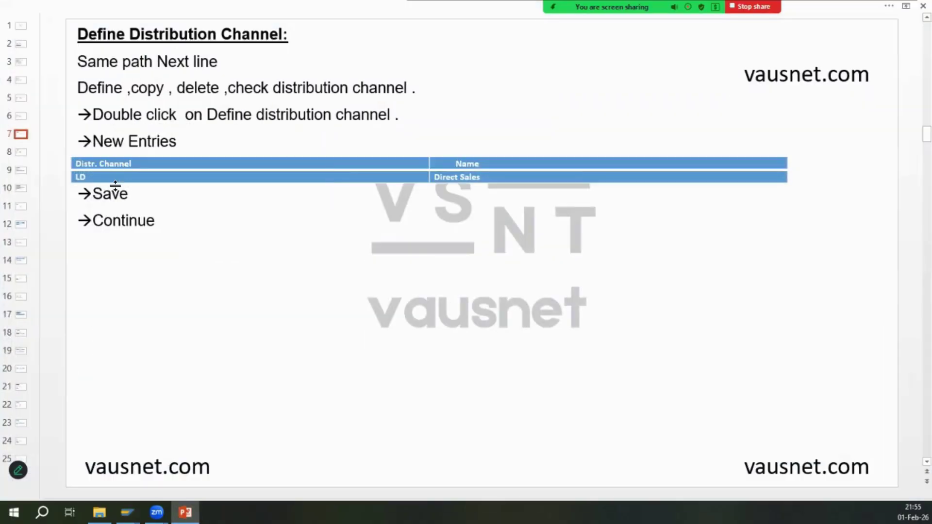
pyautogui.hotkey('alt', 'Tab')
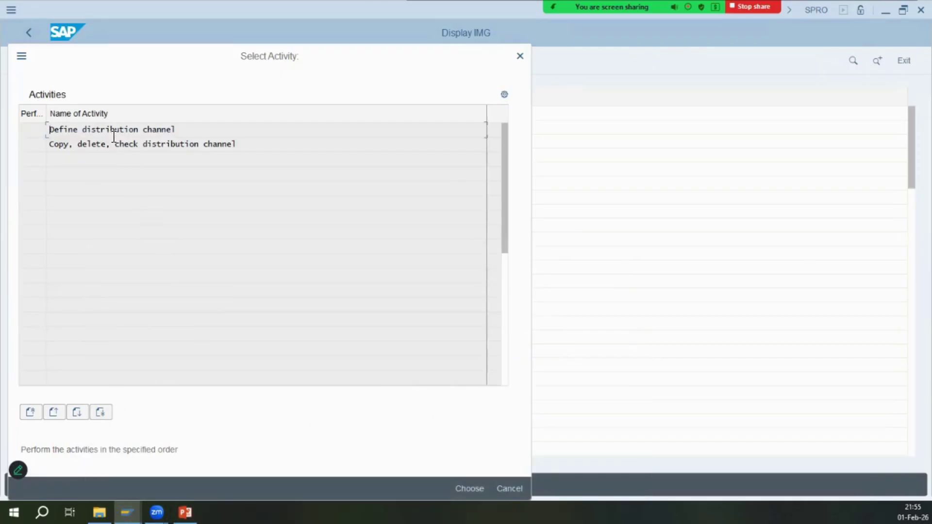
pyautogui.press('Return')
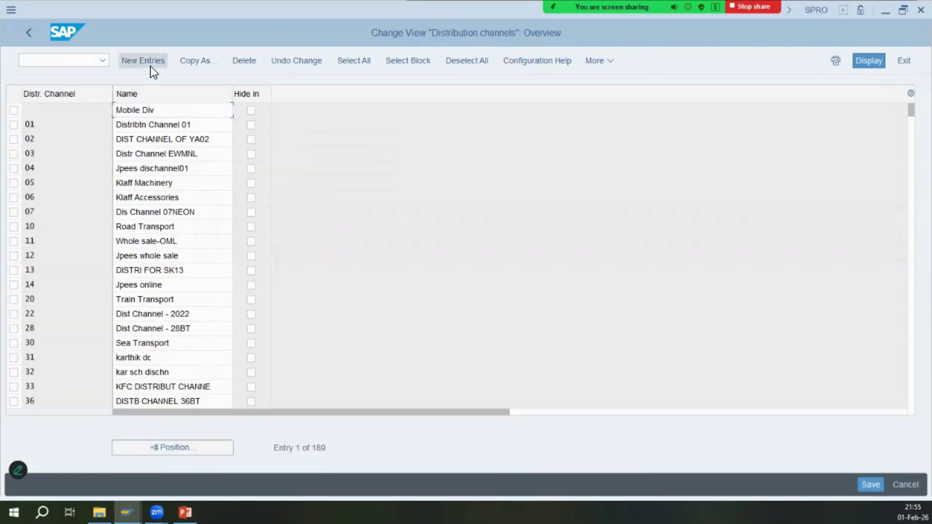
# - Try to add a distribution channel with code ID and name IMCO, and discard the new entry
pyautogui.click(151, 65)
pyautogui.write('ID')
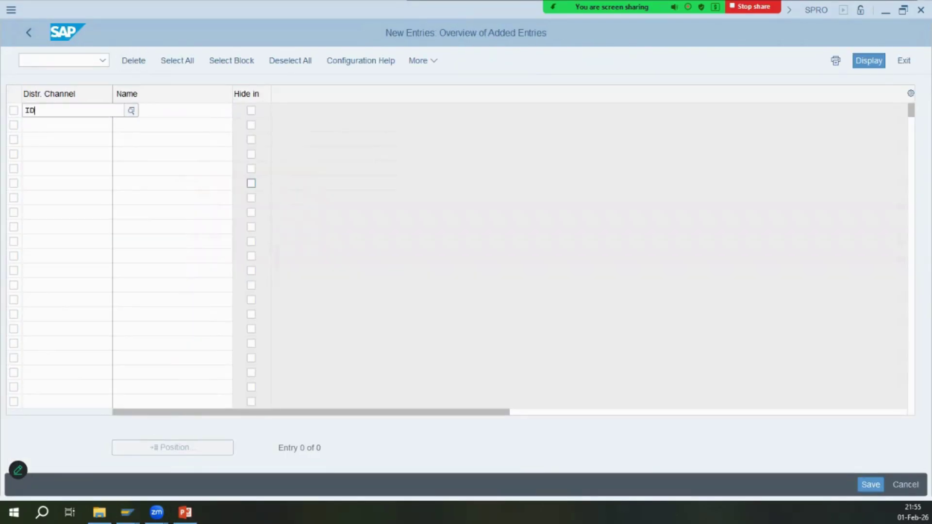
pyautogui.press('Tab')
pyautogui.write('IMCO')
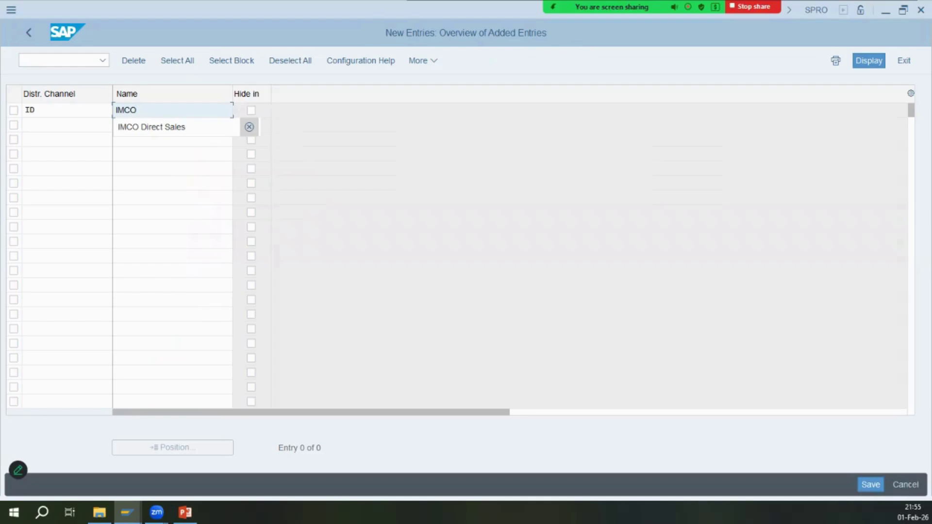
pyautogui.press('Return')
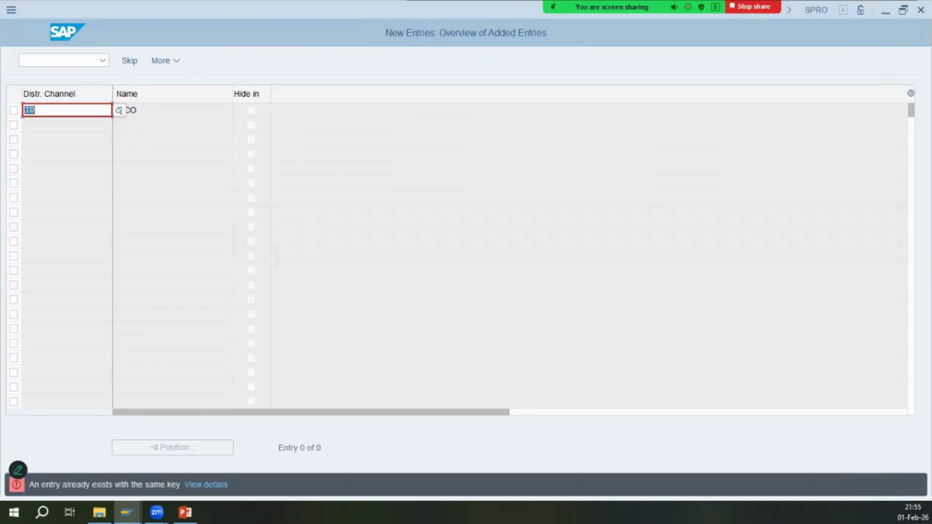
pyautogui.press('F12')
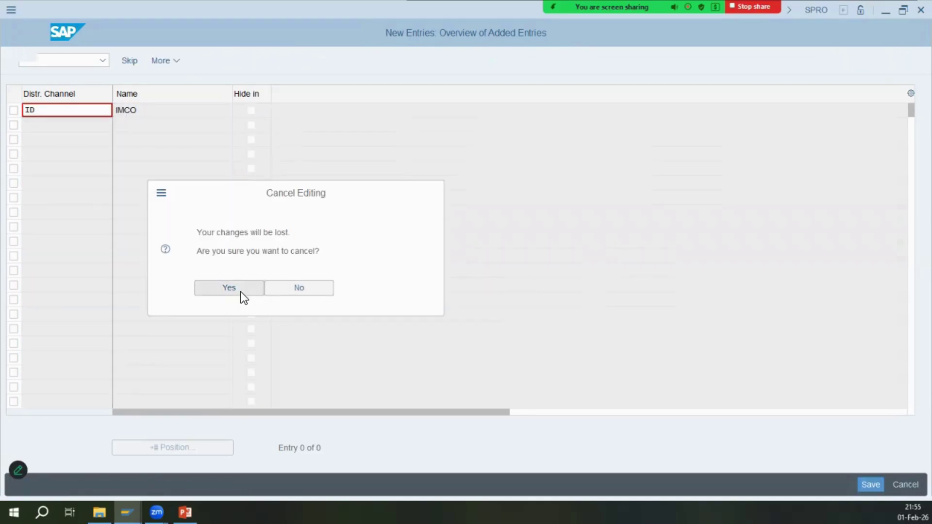
pyautogui.click(241, 289)
pyautogui.hotkey('shift', 'F3')
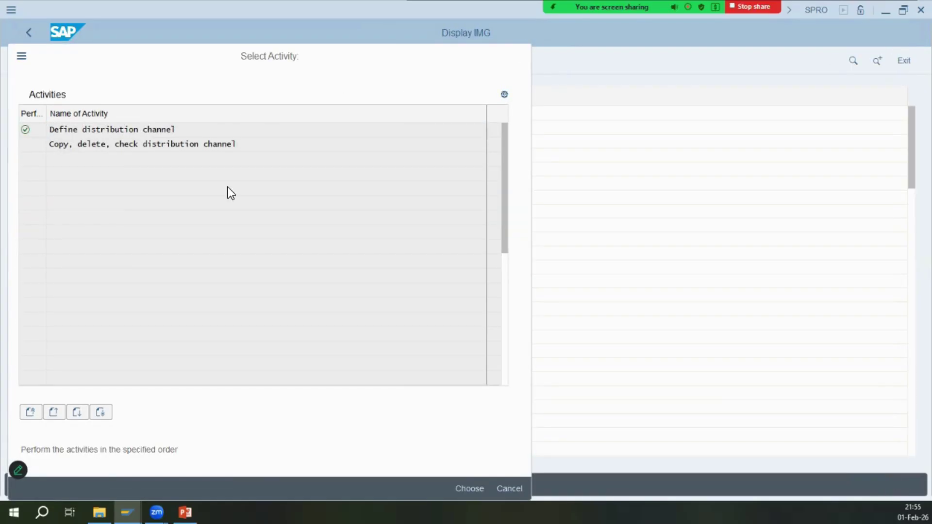
# - Reopen the Define distribution channel activity and look through the existing channels for the codes beginning with I
pyautogui.press('Return')
pyautogui.click(60, 348)
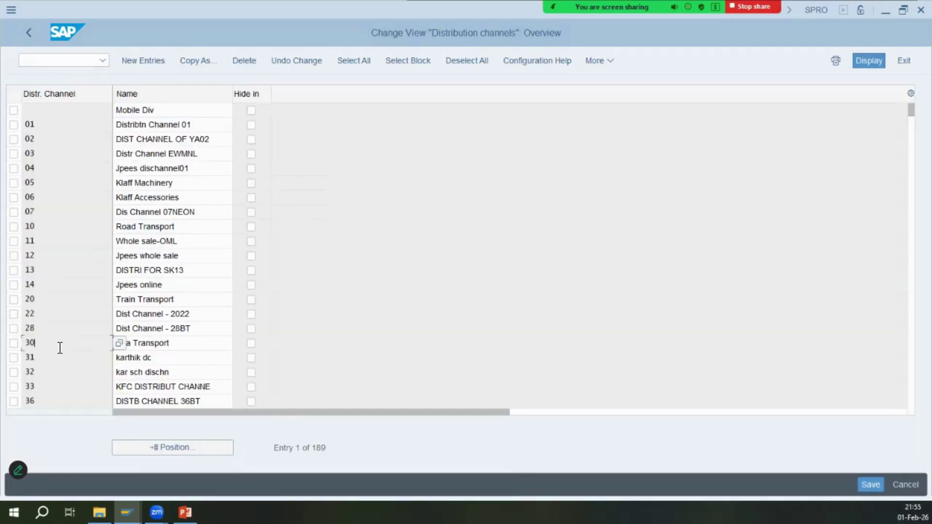
pyautogui.scroll(-5, 56, 344)
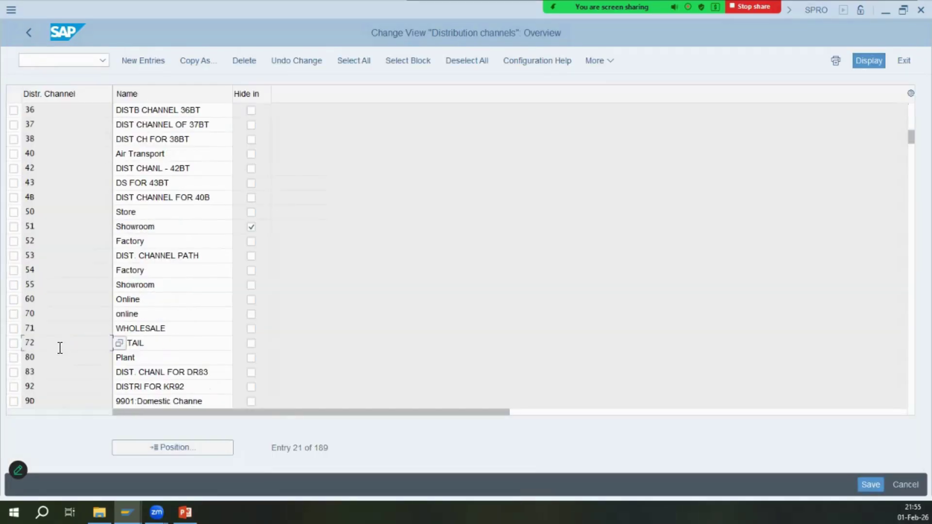
pyautogui.click(149, 343)
pyautogui.scroll(-5, 151, 342)
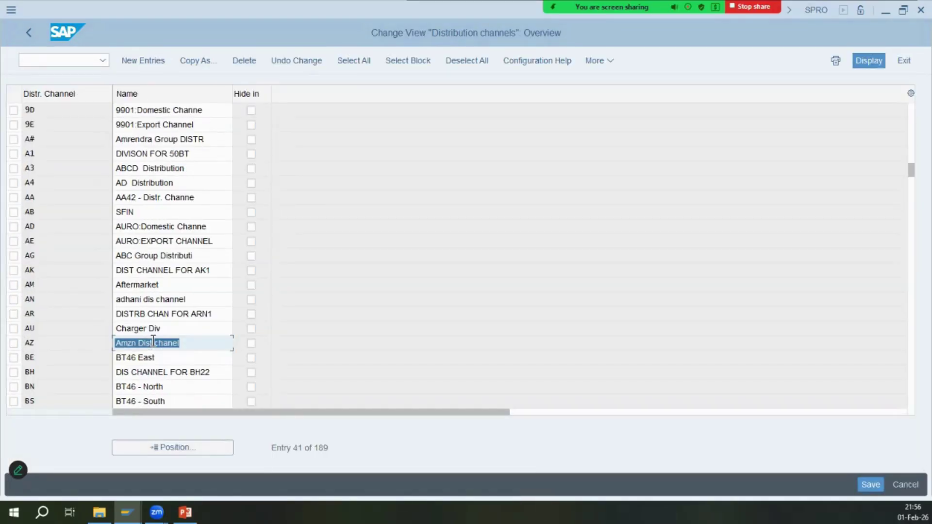
pyautogui.scroll(-5, 143, 265)
pyautogui.click(180, 197)
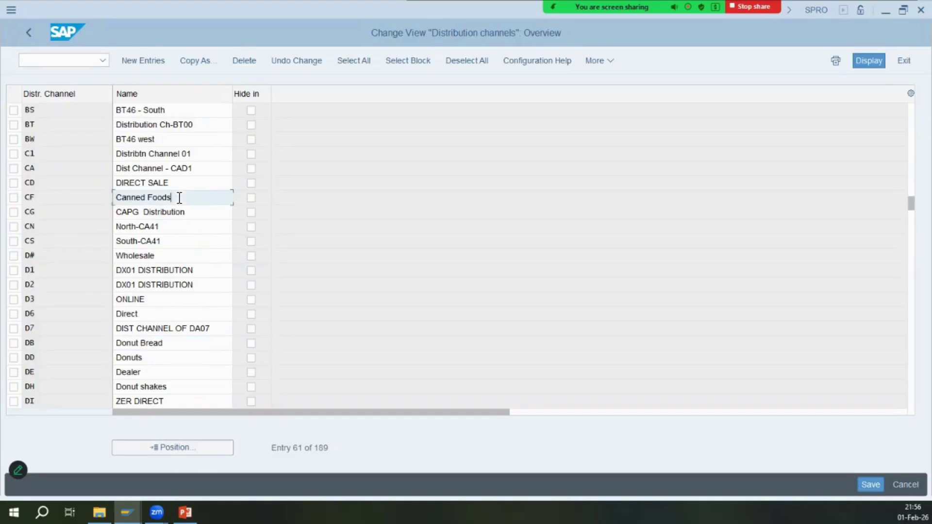
pyautogui.scroll(-5, 176, 198)
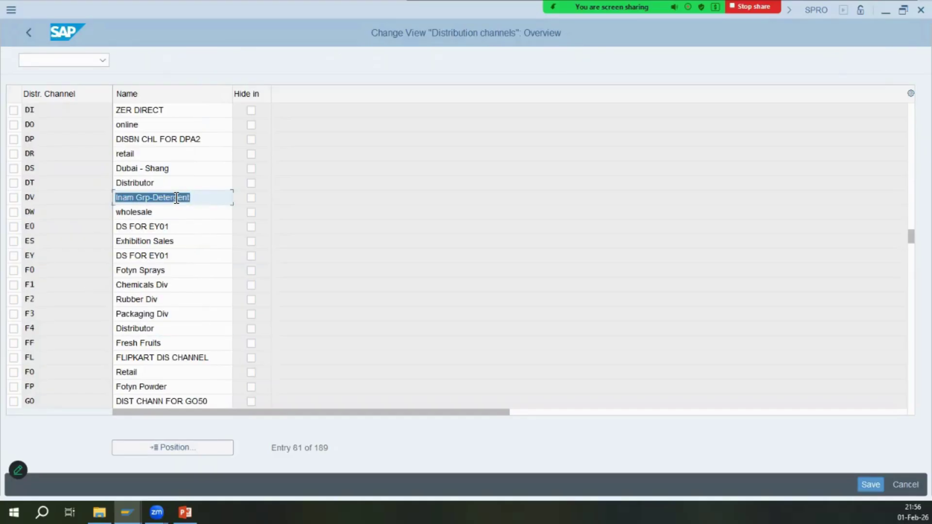
pyautogui.scroll(-5, 176, 197)
pyautogui.scroll(-5, 176, 197)
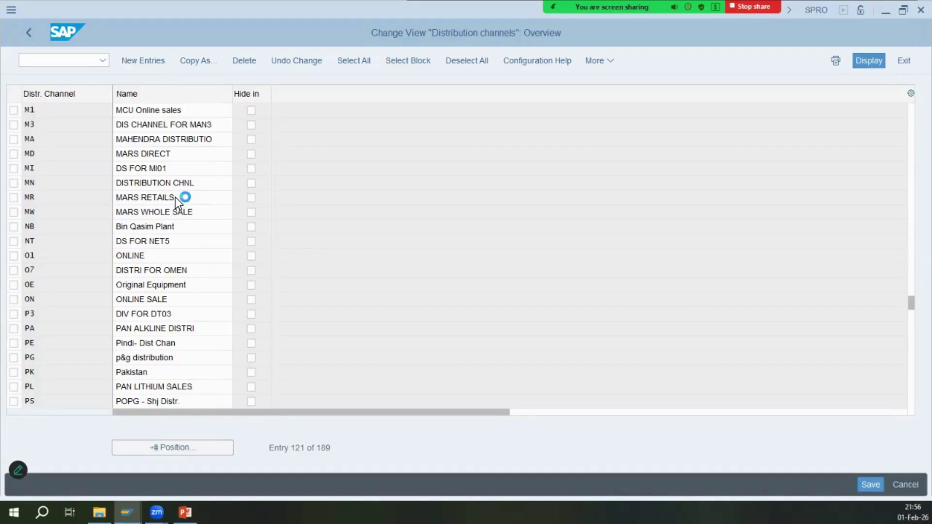
pyautogui.scroll(5, 176, 198)
# - Check the existing channel codes beginning with I, including I9 IMCO Direct Sales, and leave the distribution channels overview
pyautogui.click(47, 183)
pyautogui.click(191, 212)
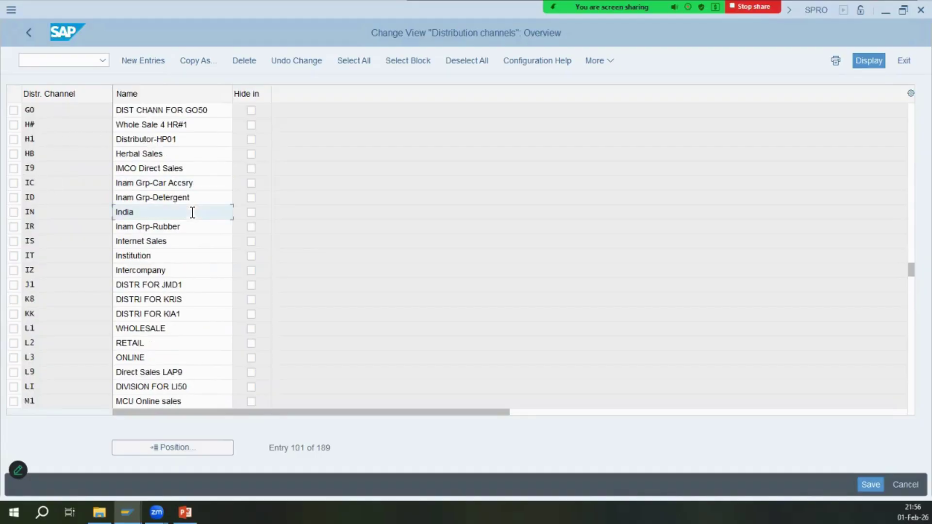
pyautogui.click(184, 255)
pyautogui.click(187, 271)
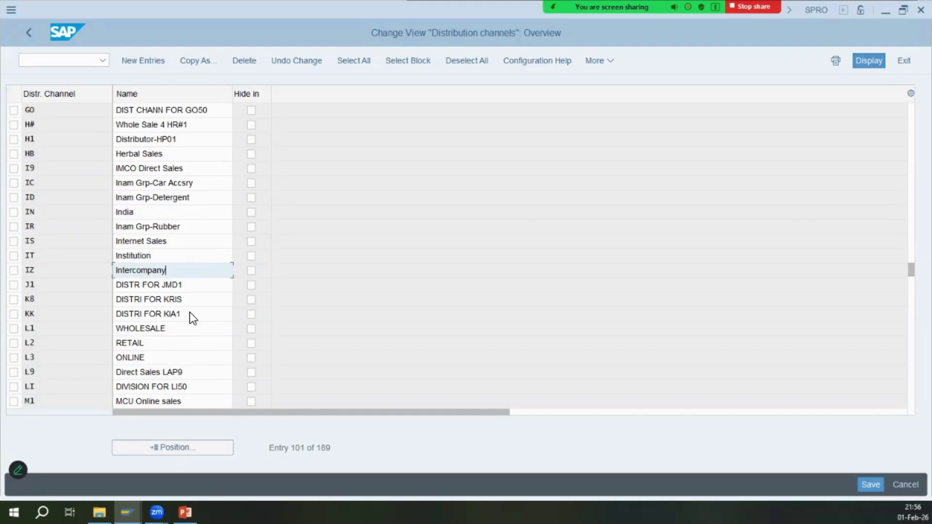
pyautogui.click(155, 168)
pyautogui.click(67, 168)
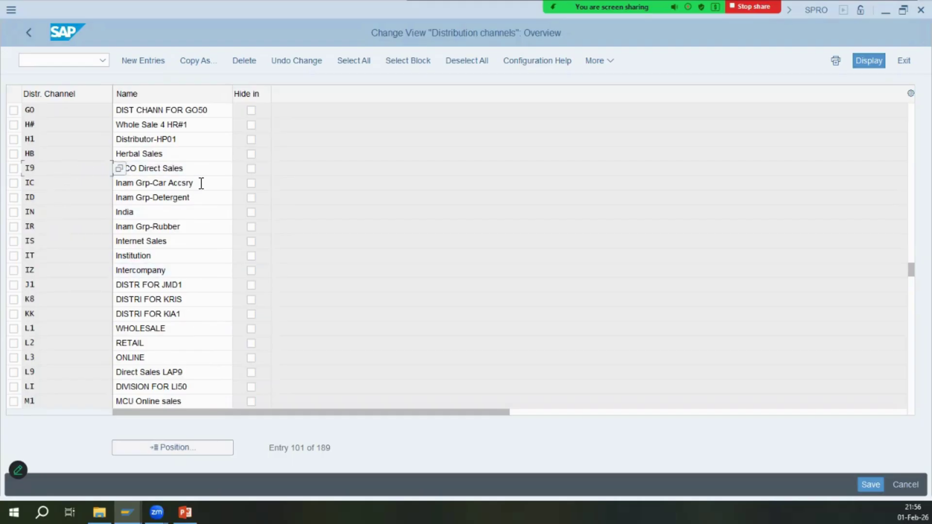
pyautogui.click(195, 168)
pyautogui.hotkey('ctrl', 's')
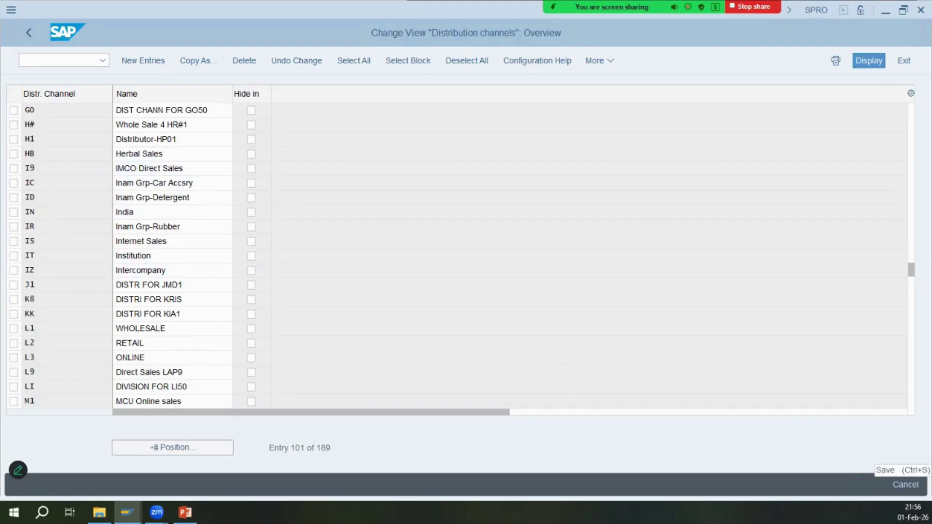
pyautogui.click(28, 35)
# - Switch to PowerPoint, read the Define shipping points slide, and return to SAP
pyautogui.click(185, 512)
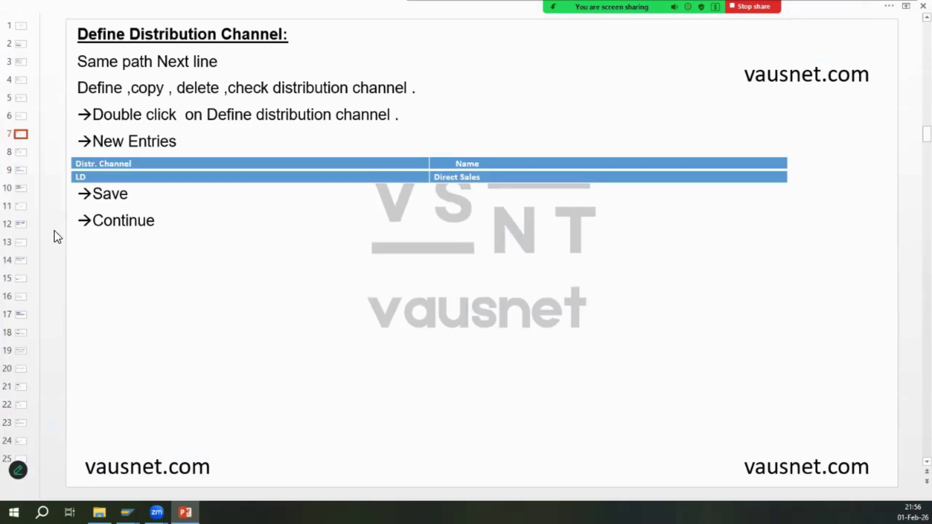
pyautogui.click(20, 152)
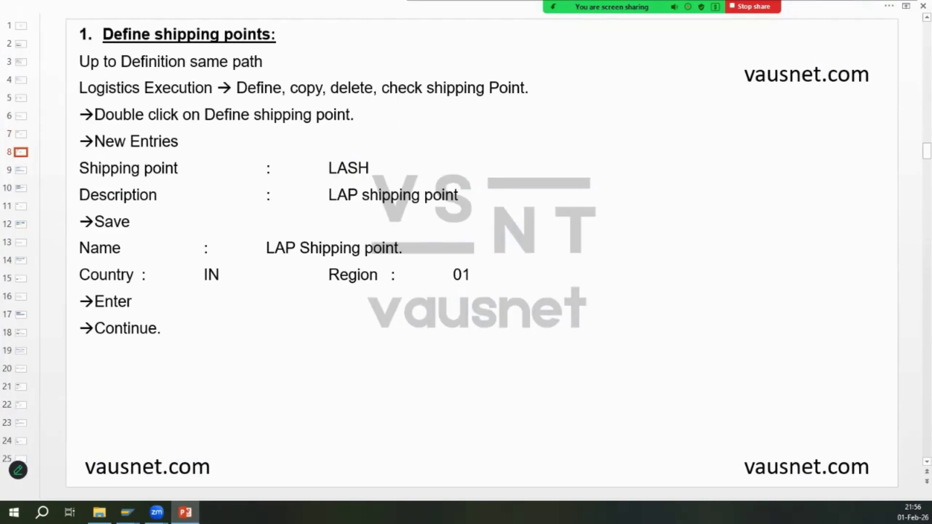
pyautogui.click(185, 513)
# - Close the distribution channel activities and open Define, copy, delete, check shipping point under Logistics Execution in the IMG
pyautogui.click(518, 57)
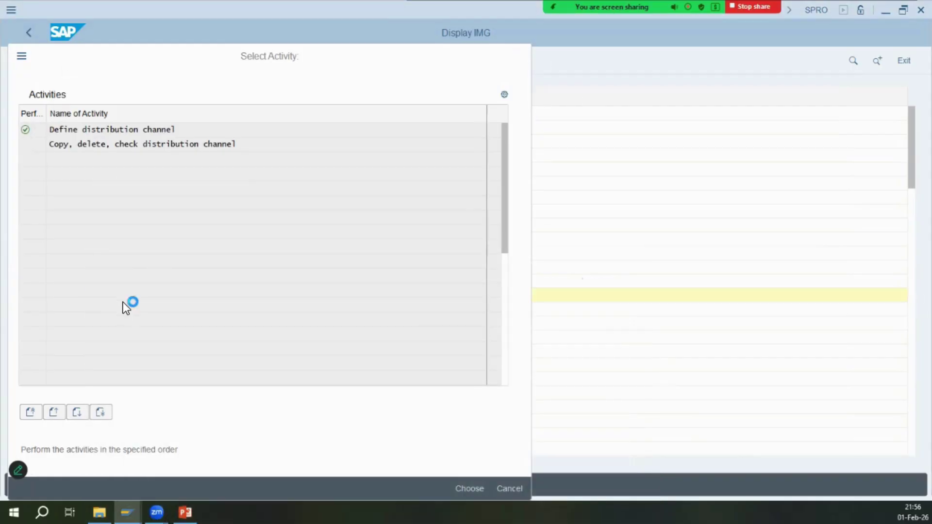
pyautogui.click(61, 267)
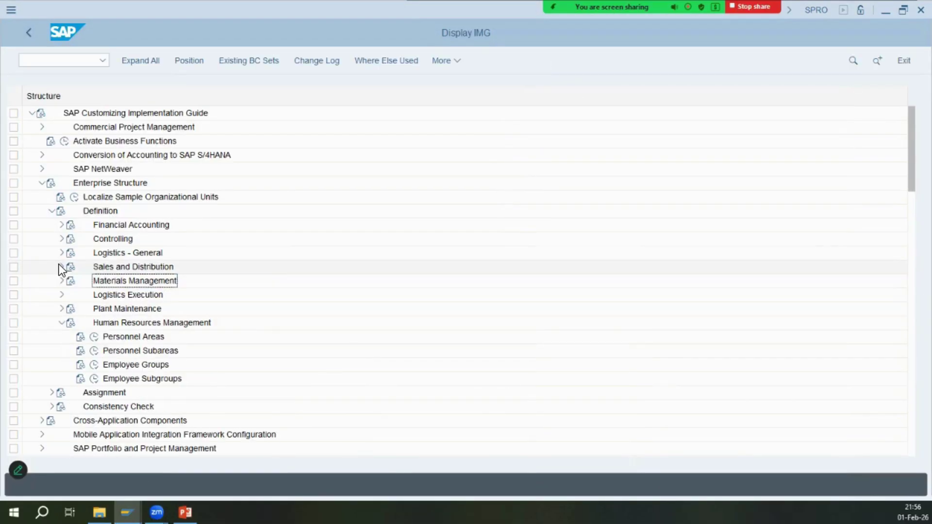
pyautogui.click(61, 295)
pyautogui.click(154, 350)
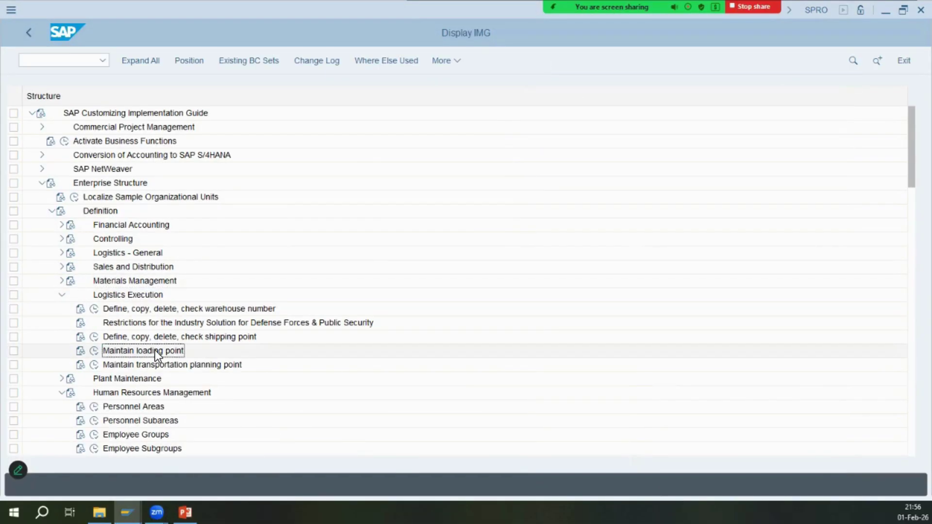
pyautogui.click(61, 253)
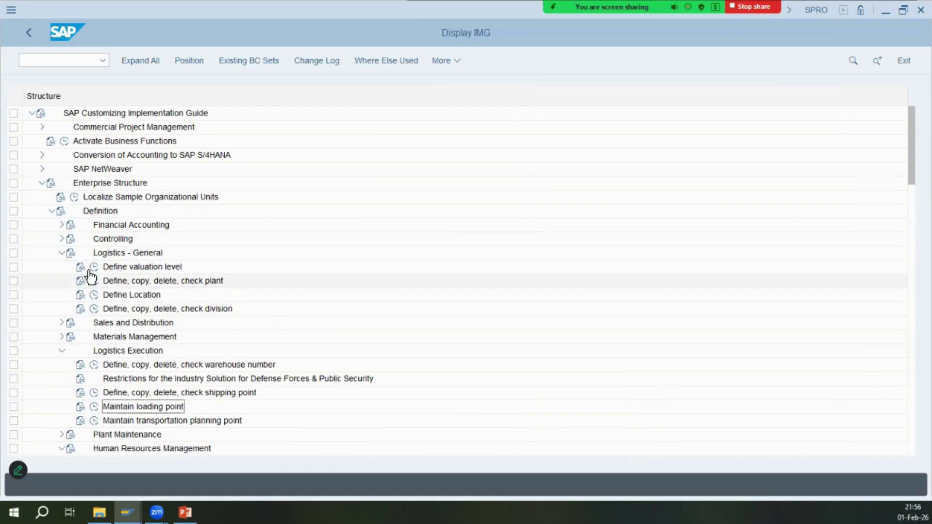
pyautogui.click(61, 252)
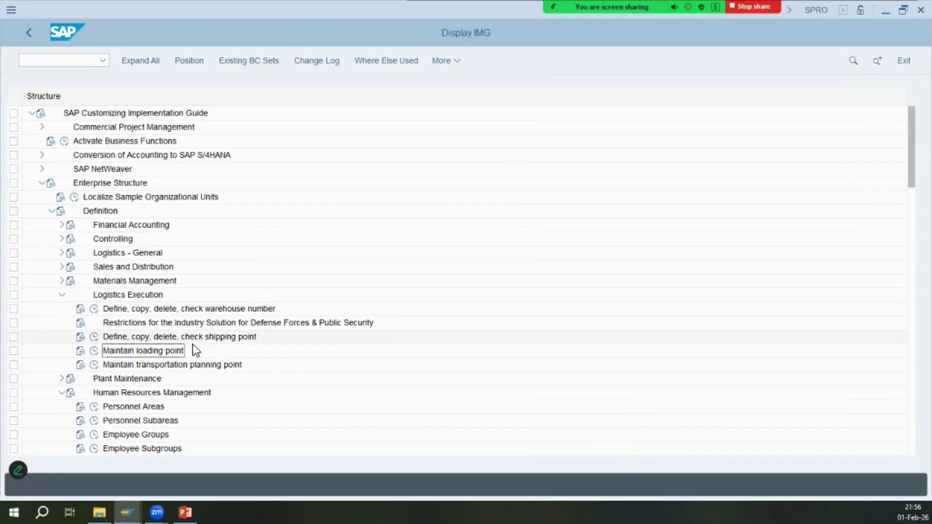
pyautogui.click(94, 337)
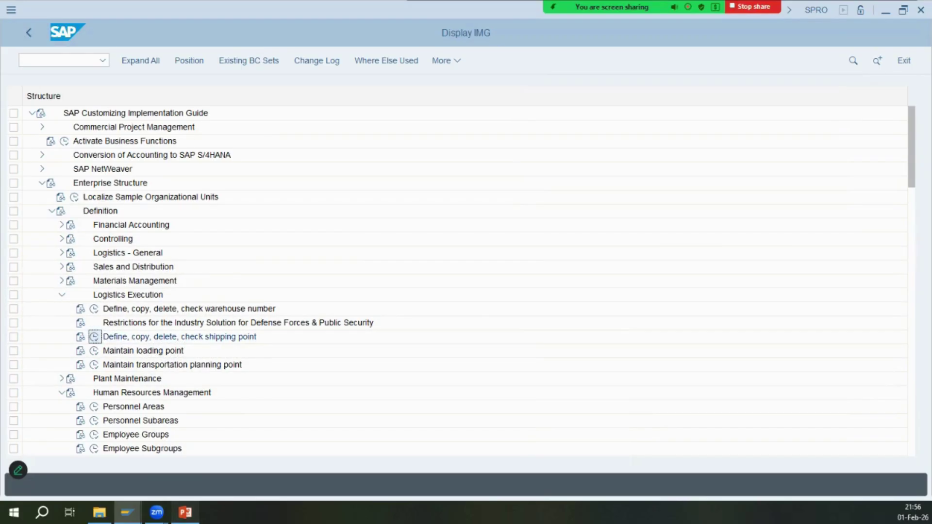
# - Recheck the Define shipping points slide in PowerPoint and open the Define Shipping Points activity in SAP
pyautogui.click(185, 512)
pyautogui.click(185, 513)
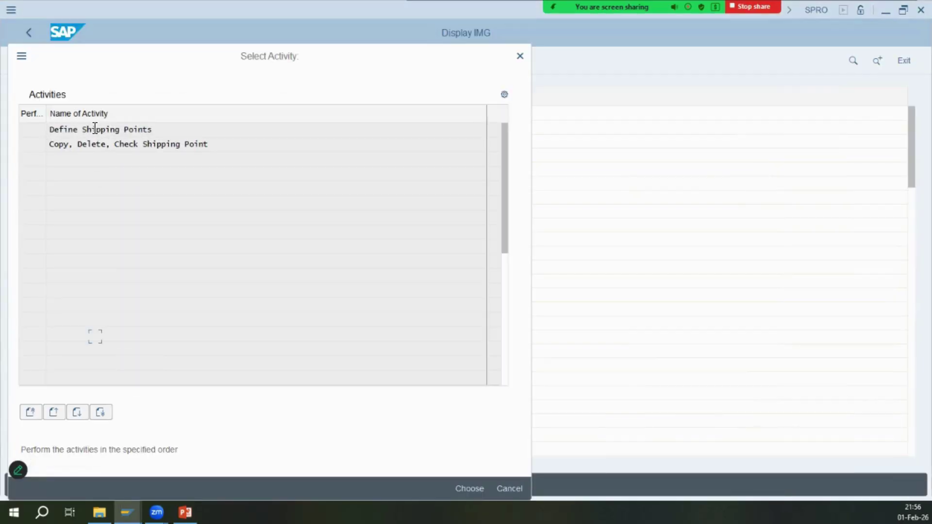
pyautogui.click(185, 513)
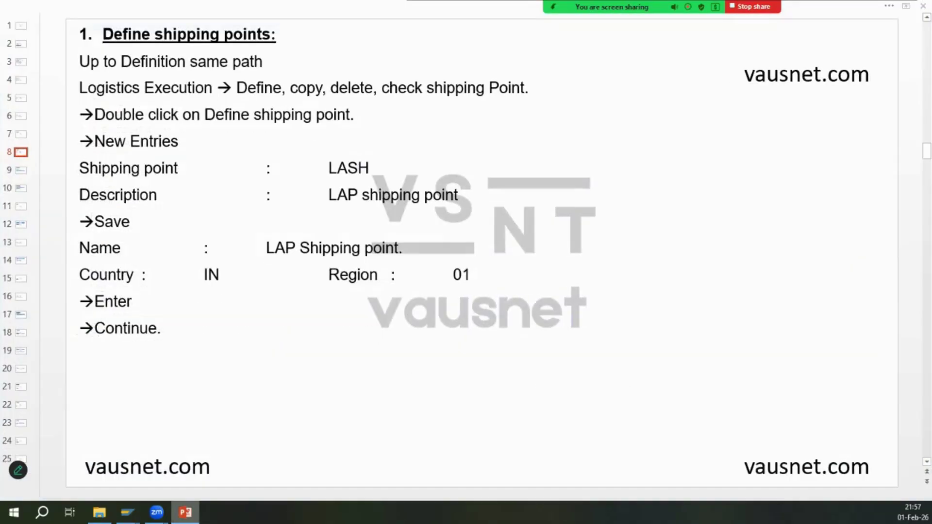
pyautogui.click(185, 513)
pyautogui.click(194, 60)
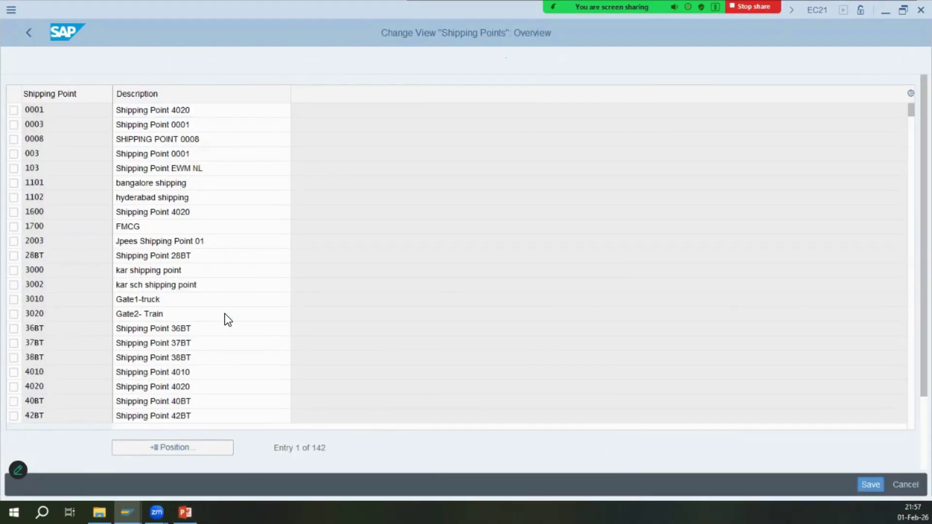
# - Leave and reopen the Shipping Points overview, and look through its codes for any existing IMCO entry
pyautogui.click(904, 61)
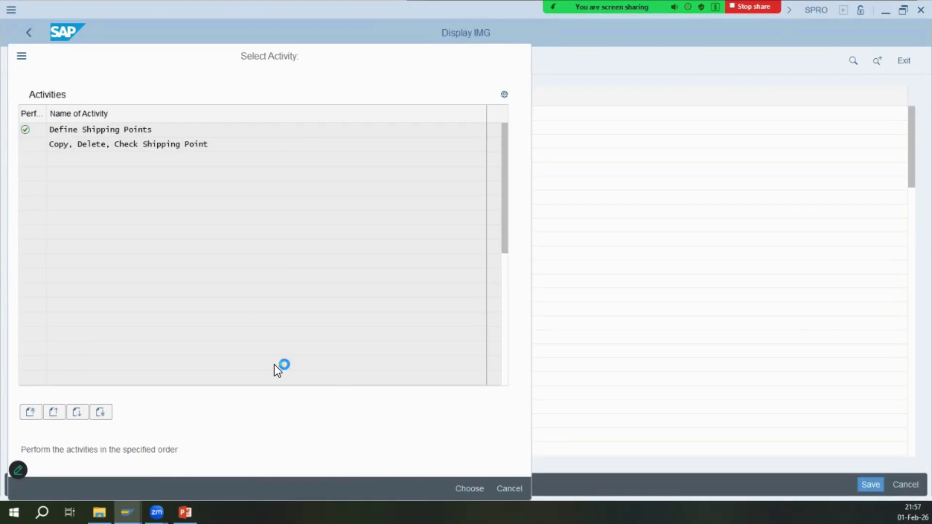
pyautogui.scroll(-2, 250, 335)
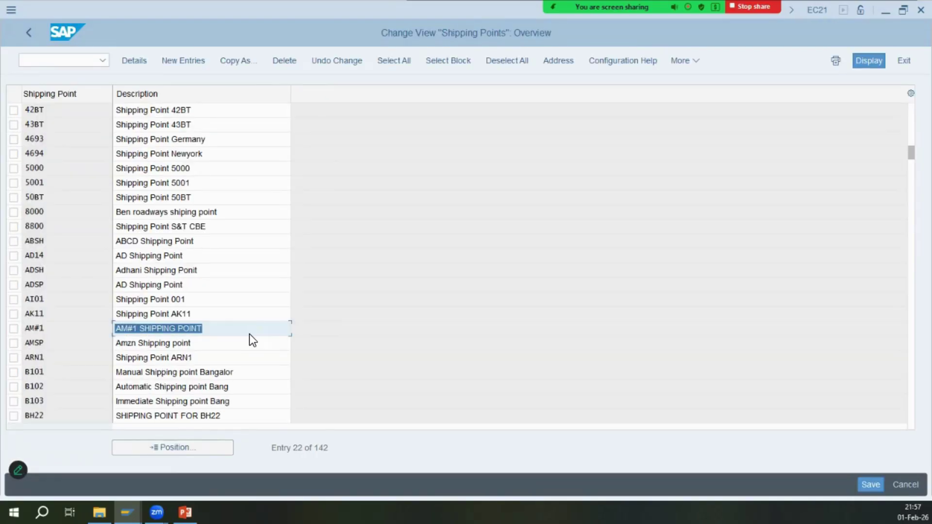
pyautogui.scroll(-1, 249, 334)
pyautogui.click(250, 335)
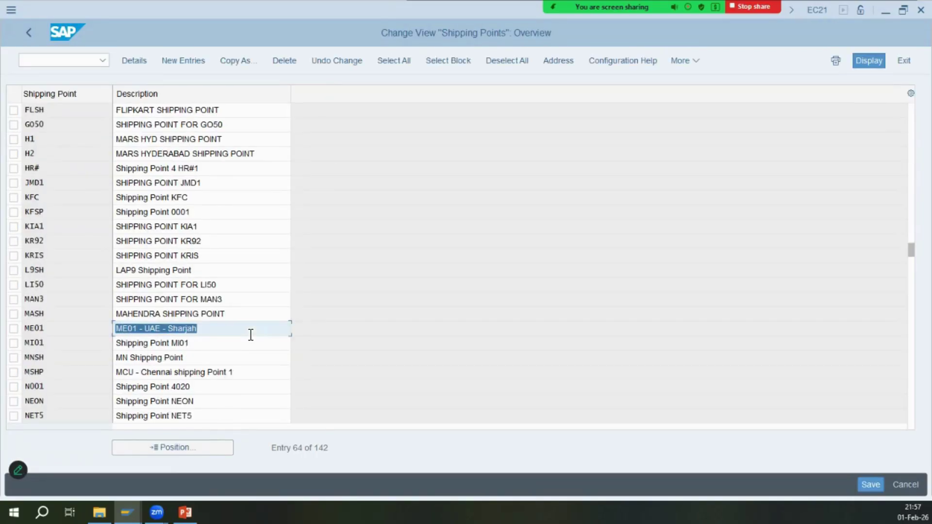
pyautogui.click(54, 186)
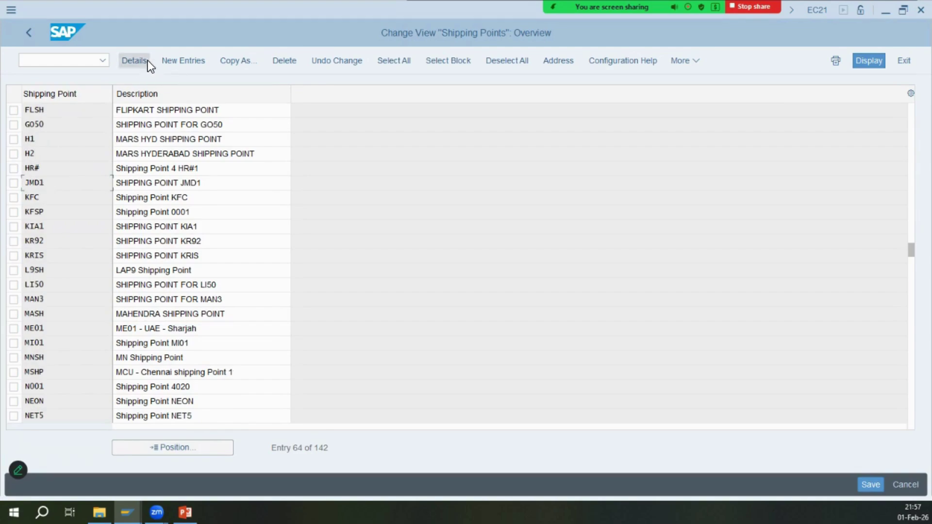
# - Create shipping point IMSH with the description IMCO - Shipping Point and save it
pyautogui.click(165, 60)
pyautogui.write('imsh')
pyautogui.press('Tab')
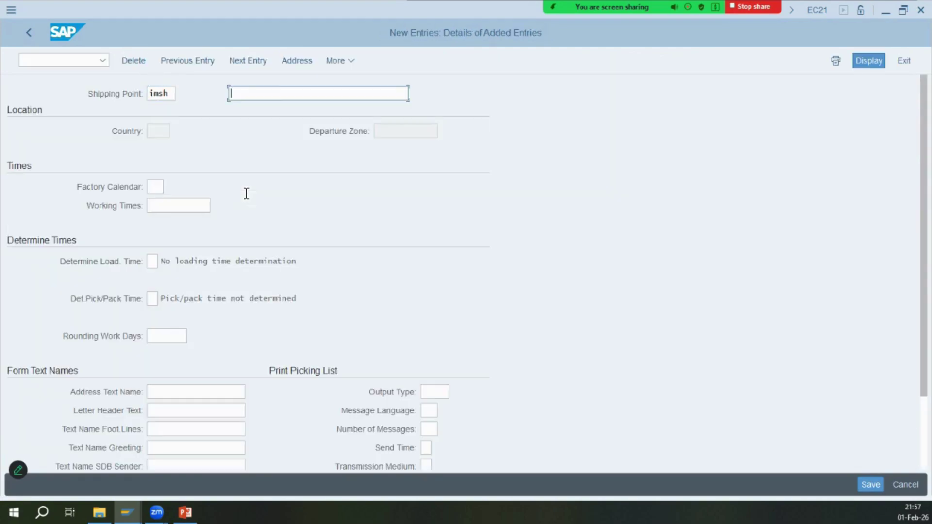
pyautogui.write('IMCO')
pyautogui.write(' - SHipping Point')
pyautogui.press('Tab')
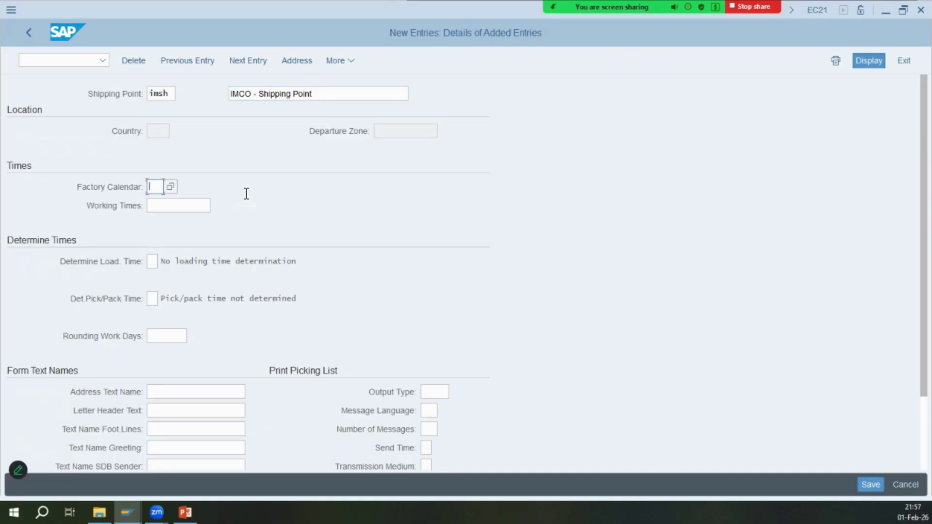
pyautogui.hotkey('ctrl', 's')
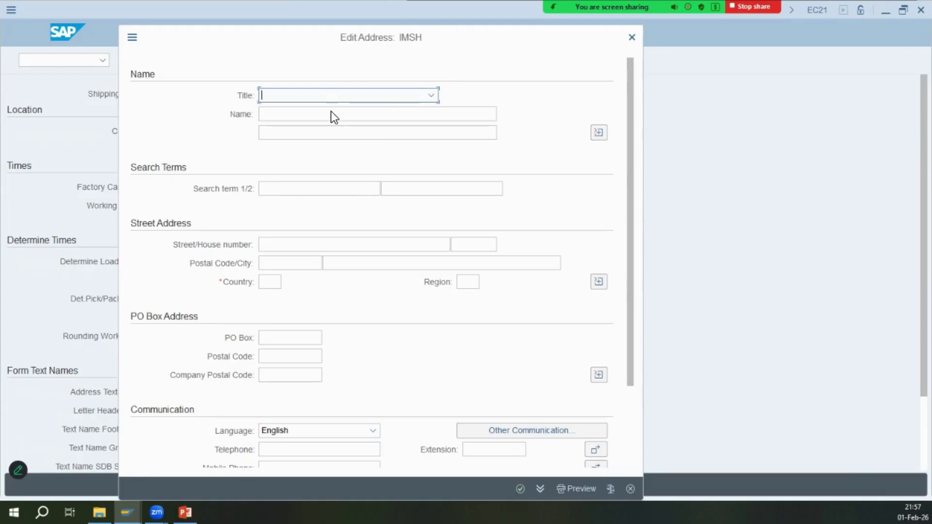
# - Fill in the shipping point's address with title Company and IMCO-Shipping Point as the name and both search terms
pyautogui.click(319, 117)
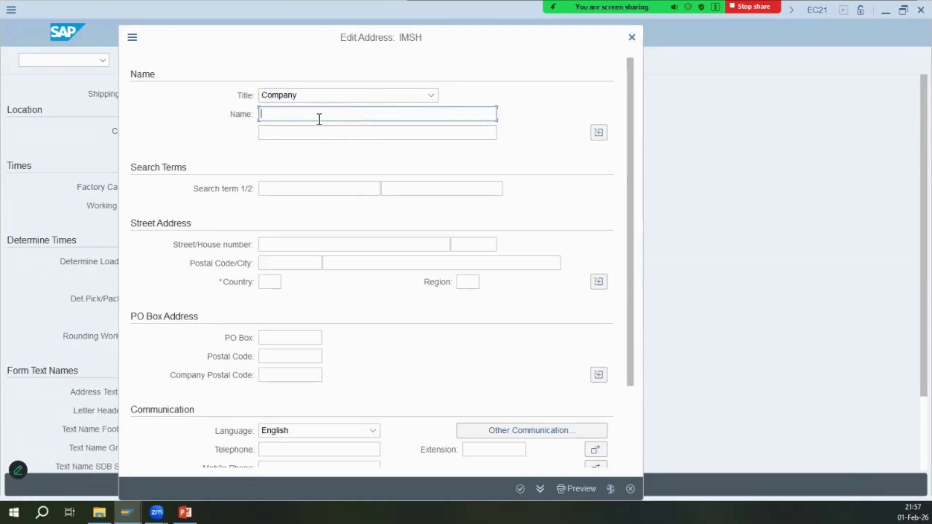
pyautogui.write('IMCO-Shipping Point')
pyautogui.hotkey('ctrl', 'a')
pyautogui.hotkey('ctrl', 'c')
pyautogui.press('Tab')
pyautogui.hotkey('ctrl', 'v')
pyautogui.press('Tab')
pyautogui.hotkey('ctrl', 'v')
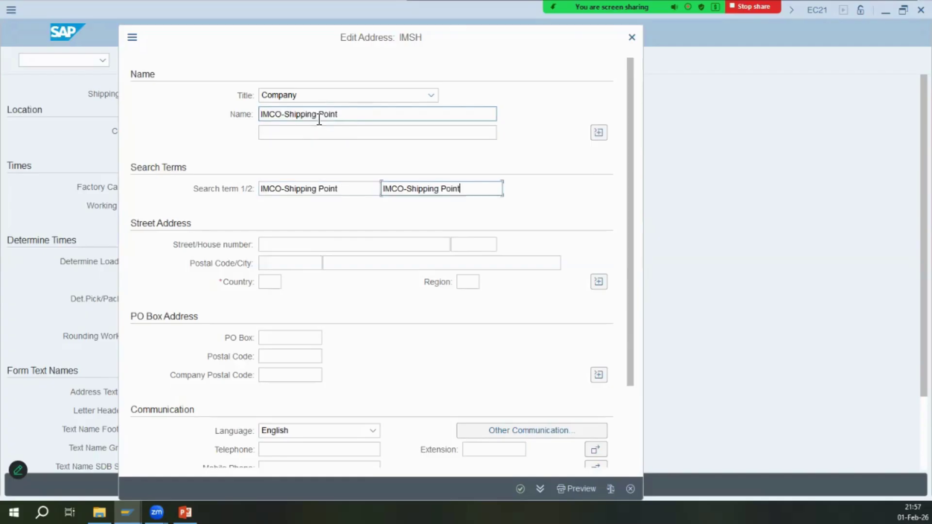
# - Set the address country to AE, confirm the address, and save the shipping point under the proposed IMCO-FICO Config customizing request
pyautogui.press('Tab')
pyautogui.press('Tab')
pyautogui.press('Tab')
pyautogui.press('Tab')
pyautogui.press('Tab')
pyautogui.write('ae')
pyautogui.press('Return')
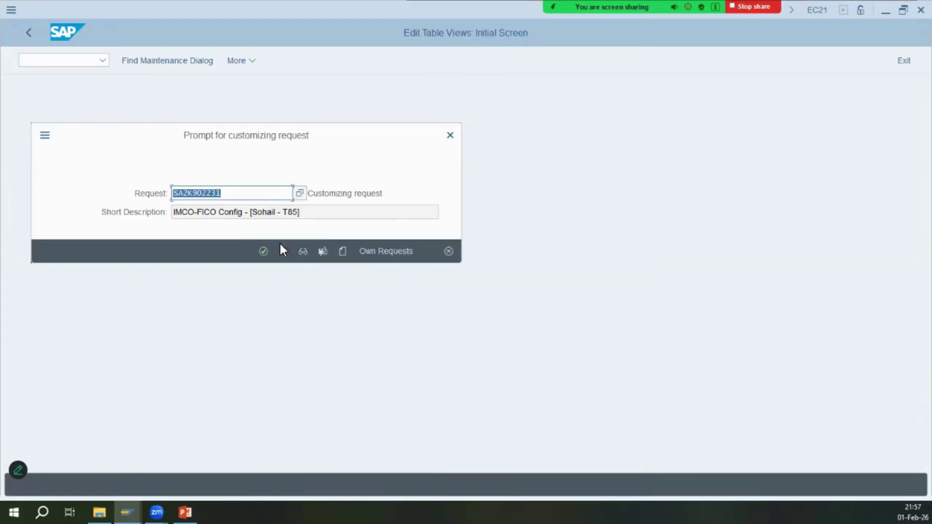
pyautogui.click(263, 251)
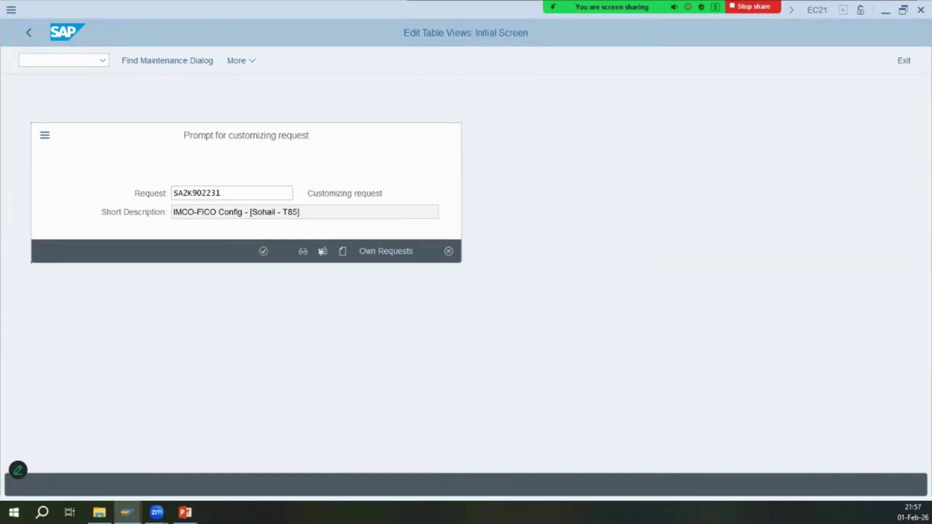
# - Check the Assign Sales Organisation to Company code slide in PowerPoint, and close the Shipping Points activity in SAP
pyautogui.click(185, 513)
pyautogui.click(21, 171)
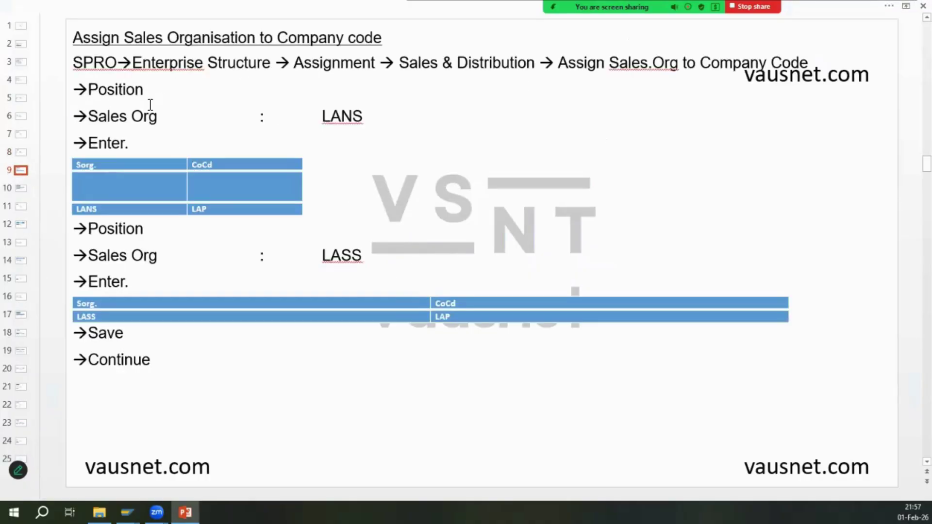
pyautogui.click(185, 513)
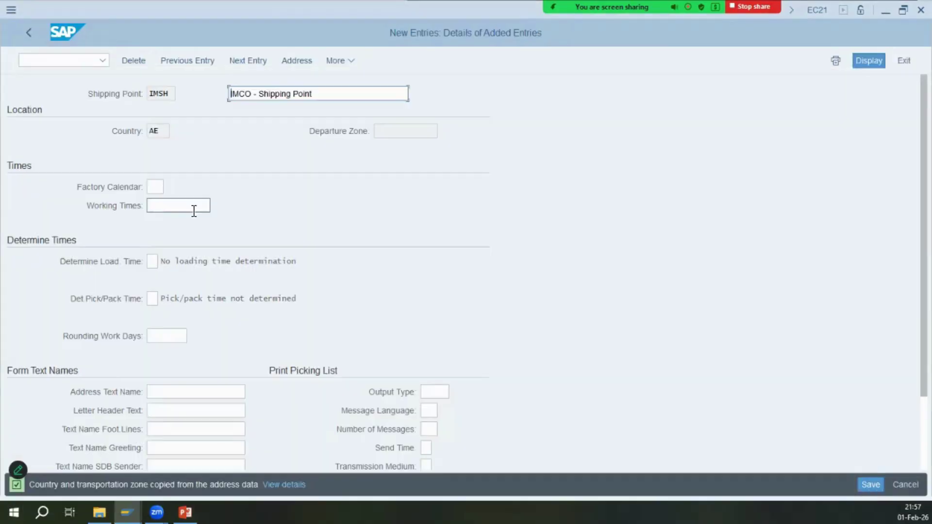
pyautogui.click(30, 33)
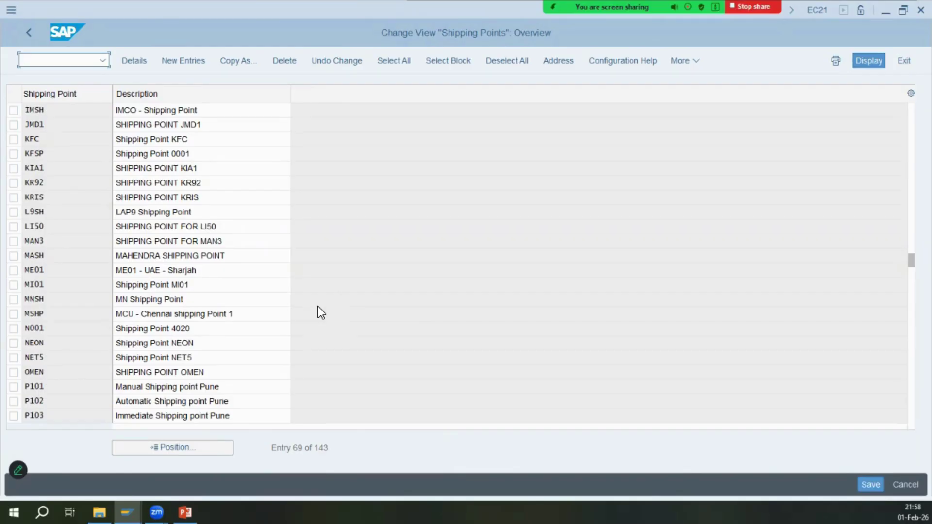
pyautogui.press('F3')
pyautogui.click(234, 287)
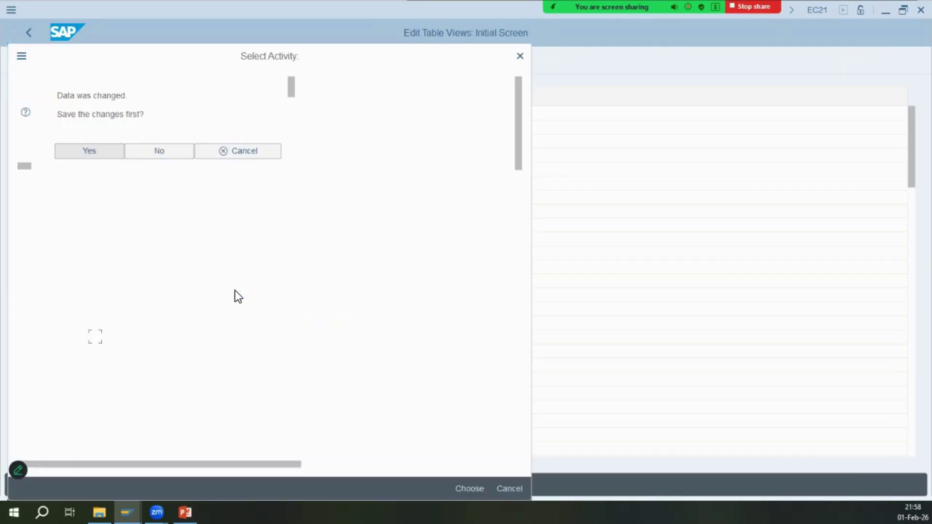
pyautogui.press('Escape')
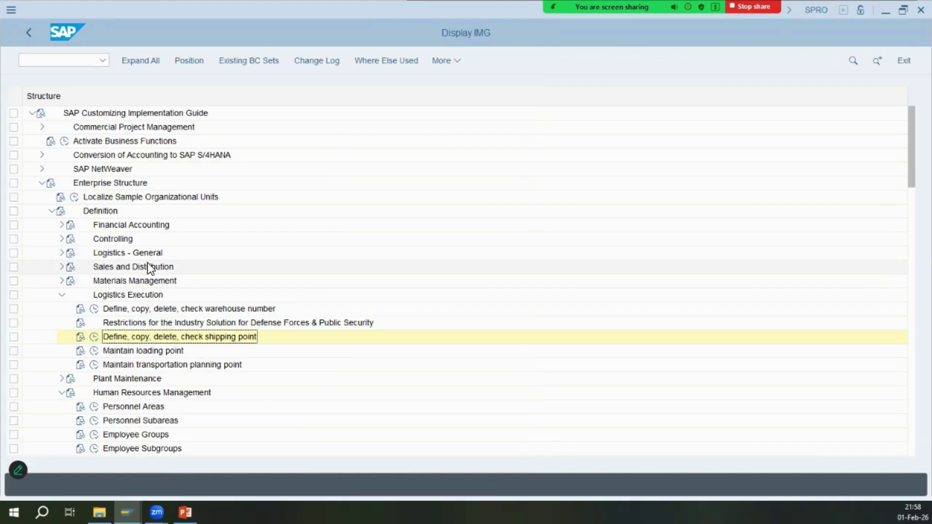
# - Open Assign sales organization to company code under Enterprise Structure, Assignment, Sales and Distribution in the IMG
pyautogui.click(52, 225)
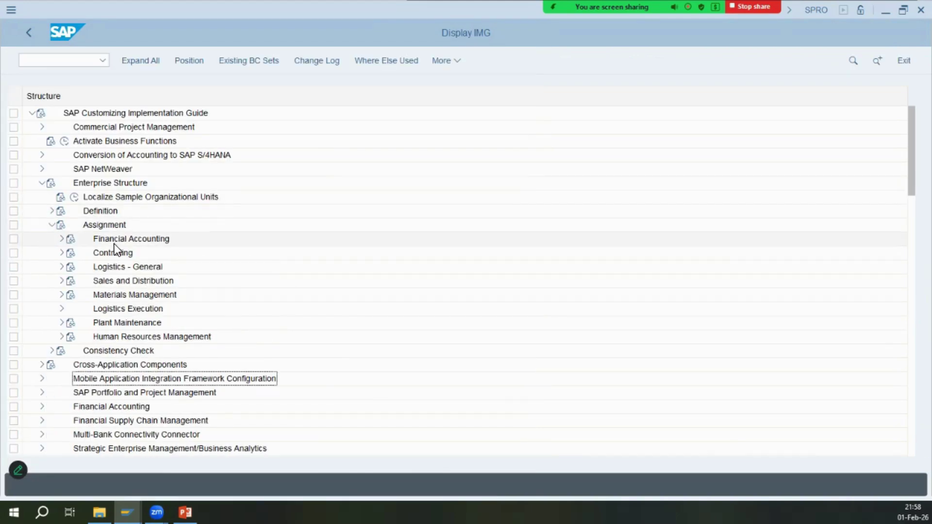
pyautogui.click(117, 238)
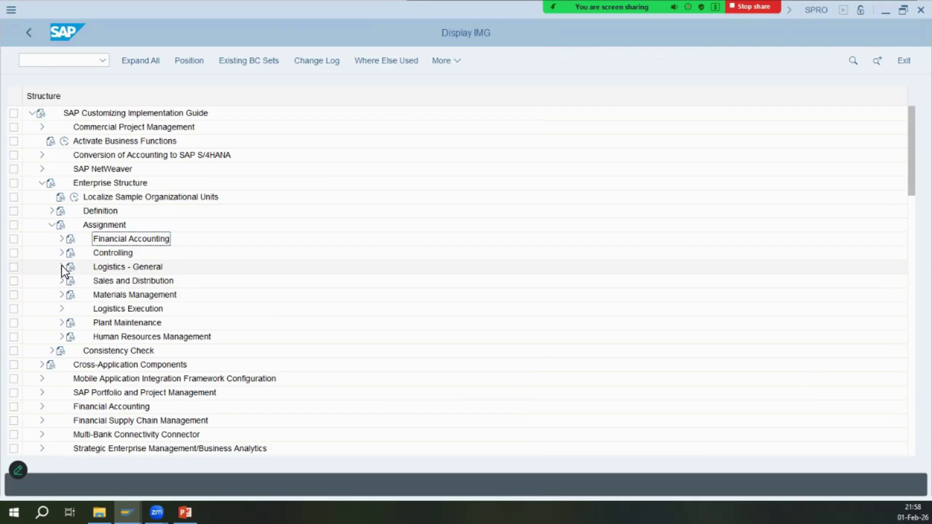
pyautogui.click(61, 266)
pyautogui.click(62, 267)
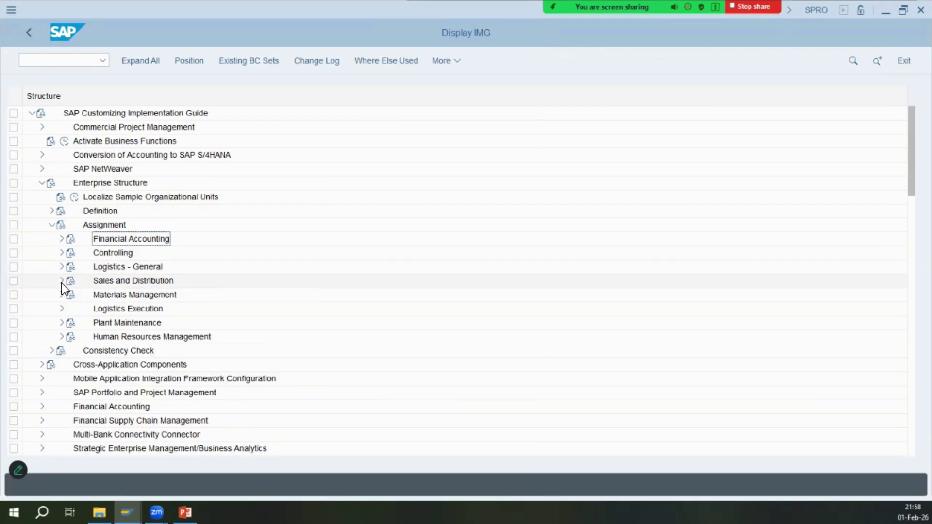
pyautogui.click(62, 280)
pyautogui.click(95, 295)
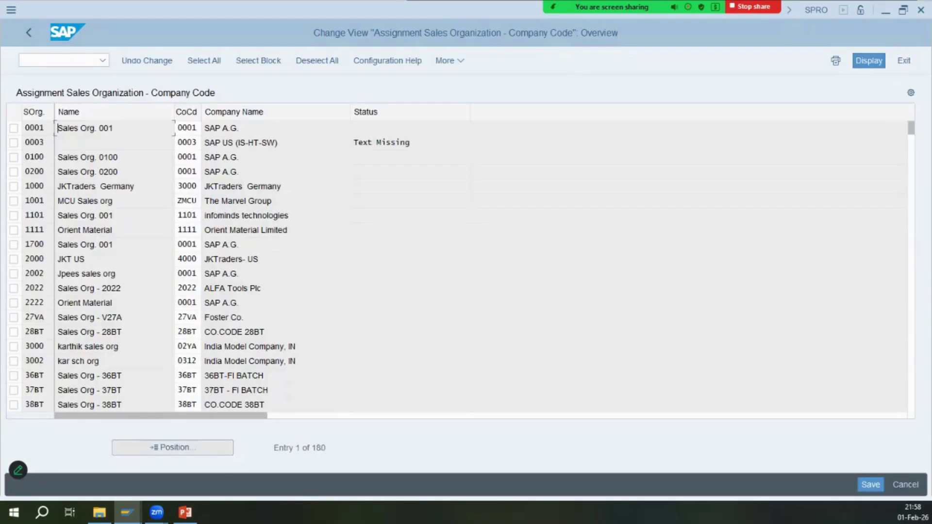
# - Locate the IMCO sales organizations, assign IMNS (IMCO North Sales) to company code IMCO, and save the assignment
pyautogui.click(172, 448)
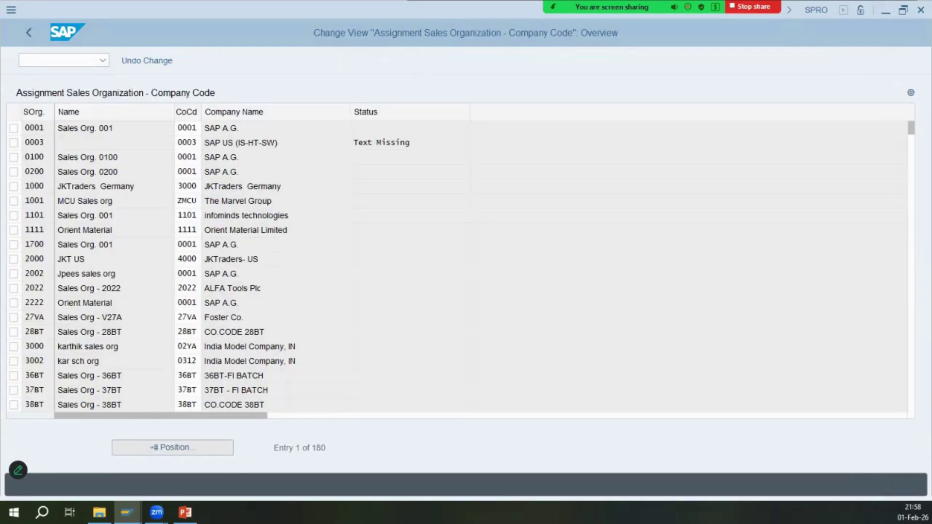
pyautogui.write('hess')
pyautogui.press('Return')
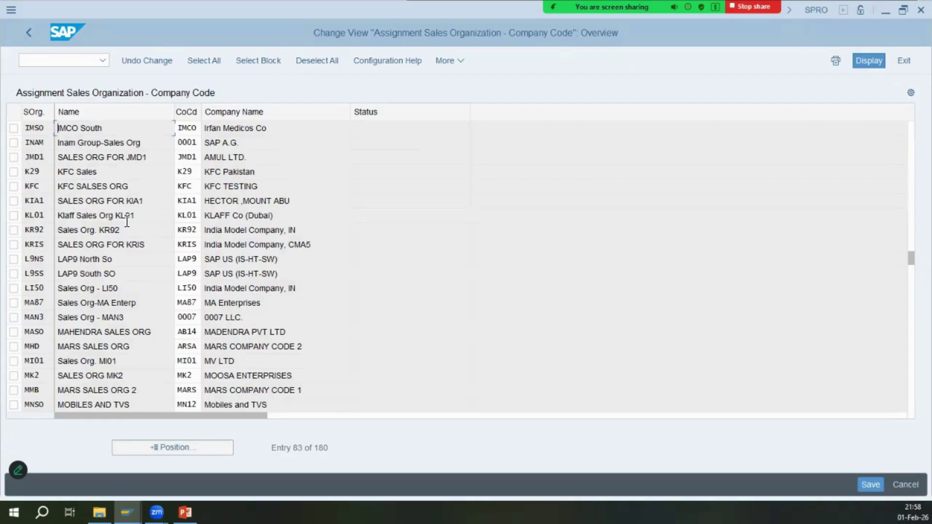
pyautogui.scroll(1, 78, 149)
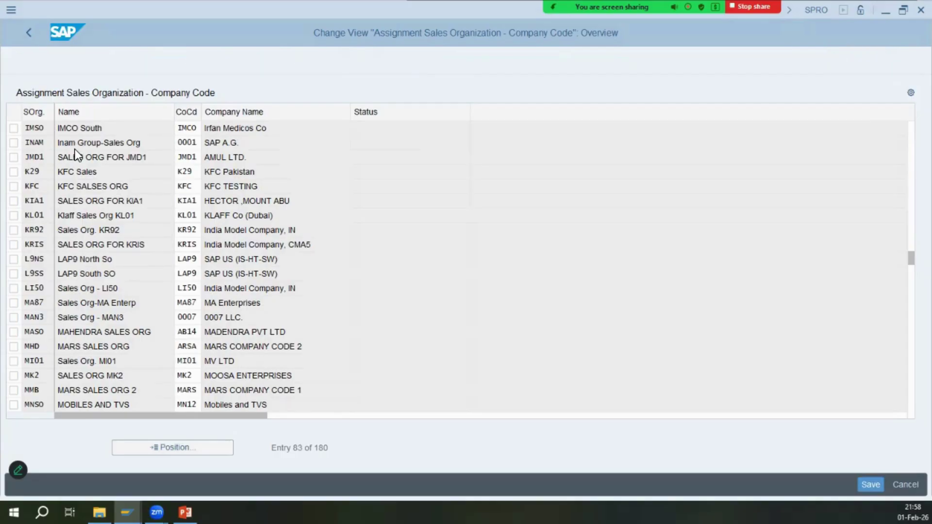
pyautogui.click(118, 145)
pyautogui.press('Tab')
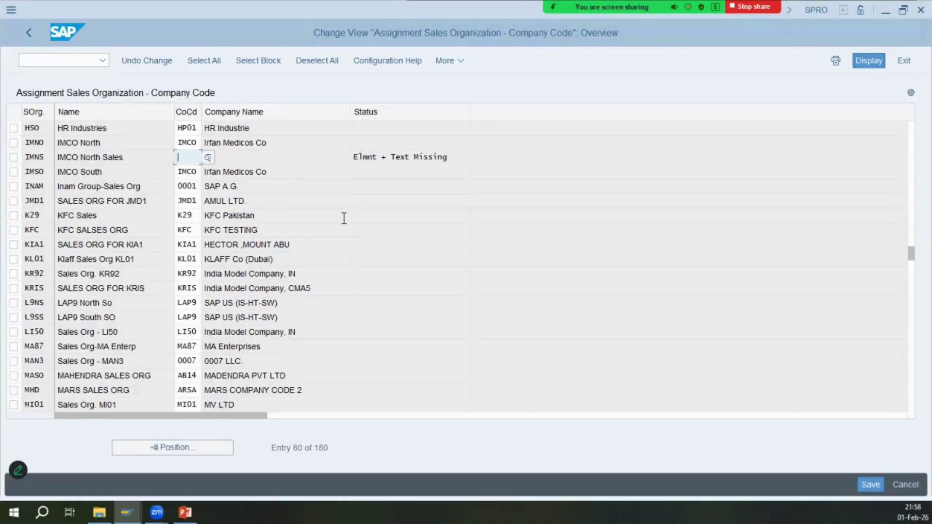
pyautogui.write('IMCO')
pyautogui.press('Return')
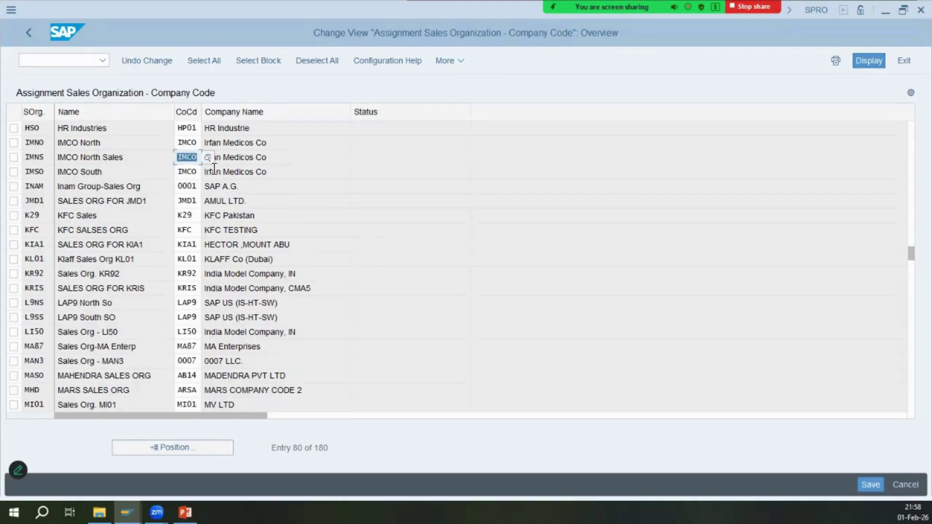
pyautogui.click(119, 157)
pyautogui.click(870, 484)
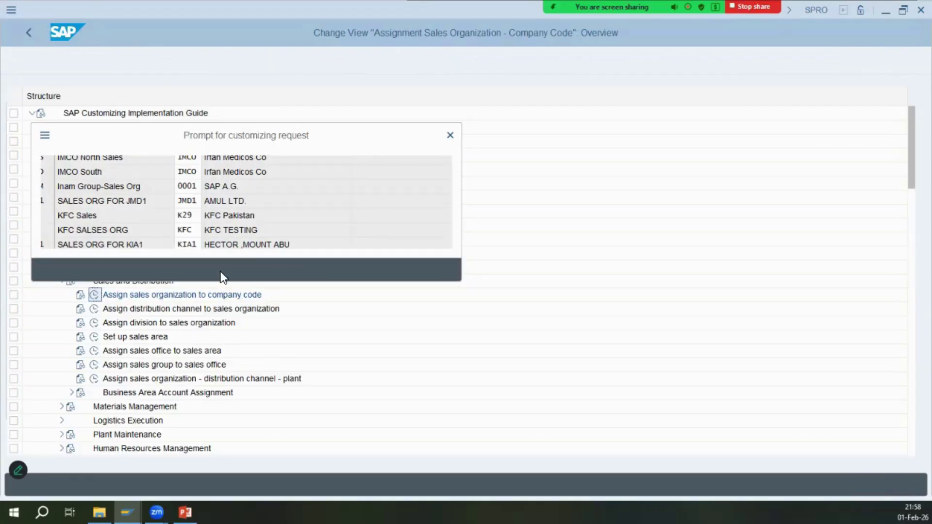
# - Check the Assign Distribution channel to sales organisation slide in PowerPoint and open the matching activity in the SAP IMG
pyautogui.click(185, 512)
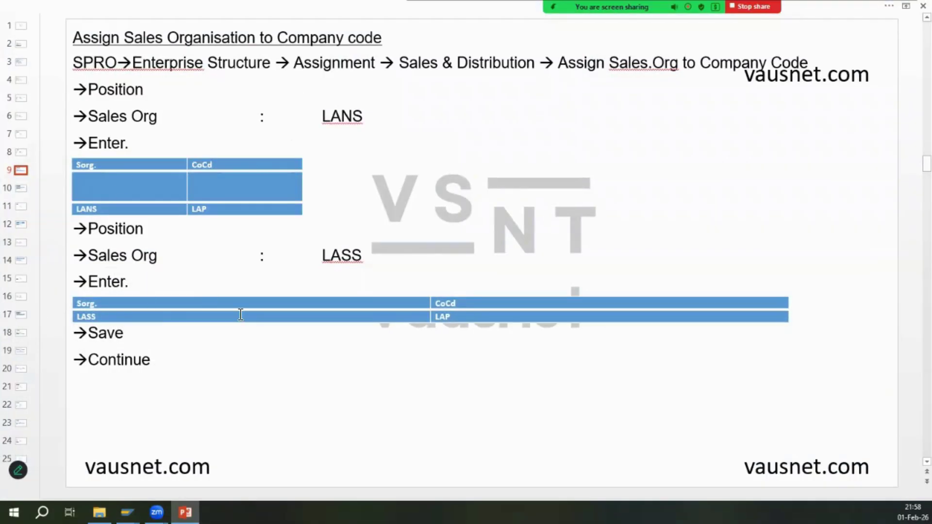
pyautogui.click(21, 194)
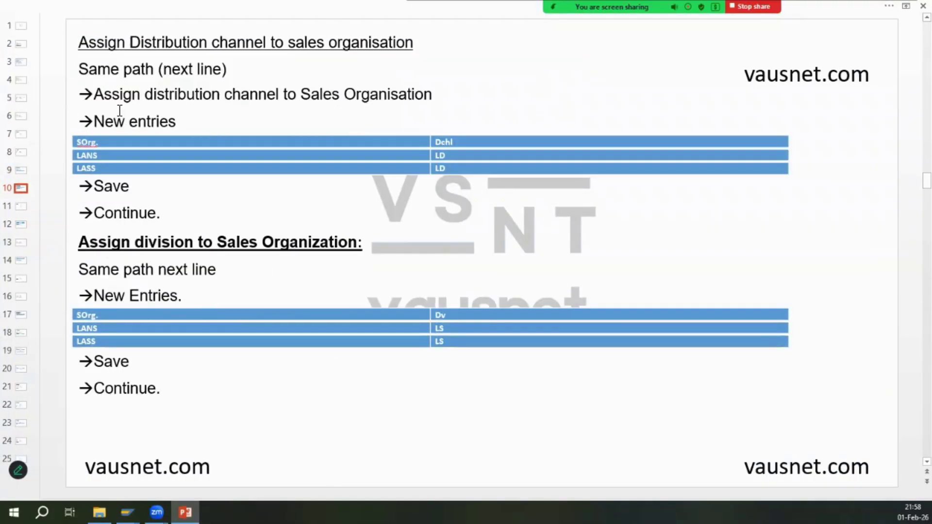
pyautogui.click(185, 512)
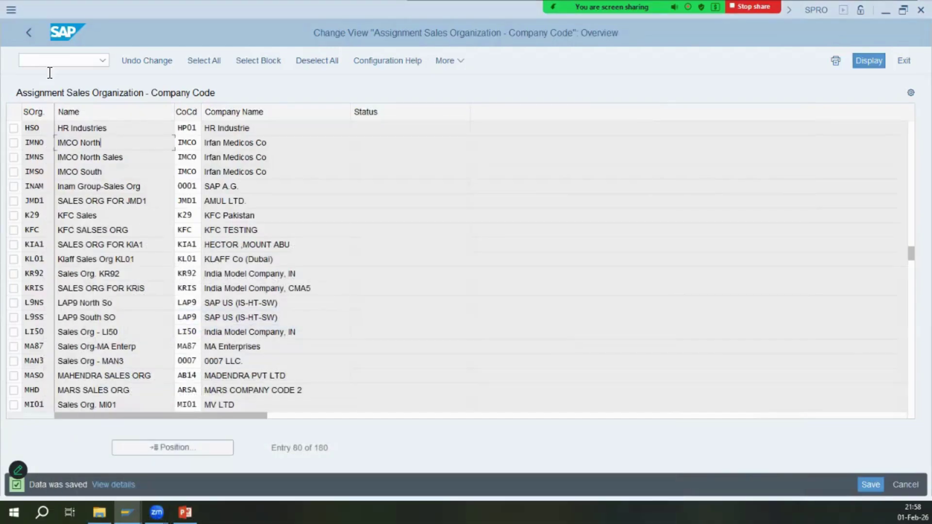
pyautogui.click(37, 36)
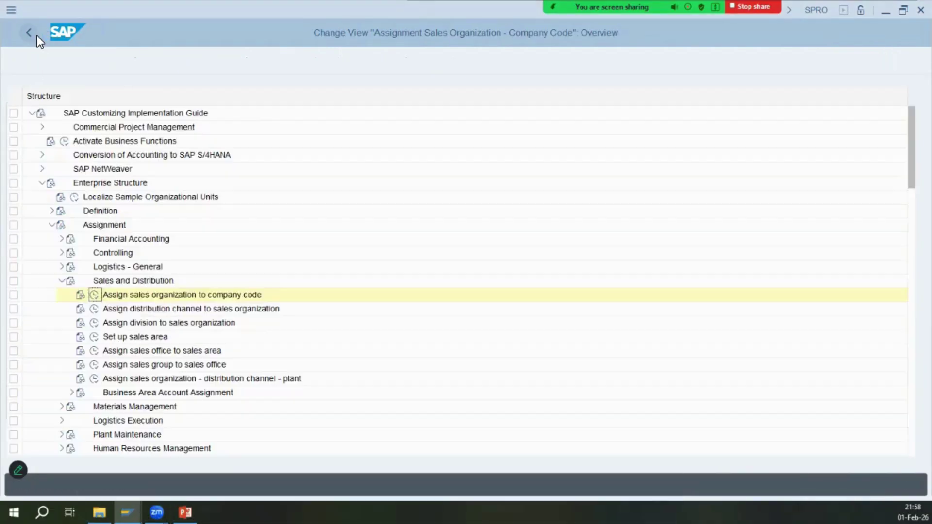
pyautogui.click(94, 309)
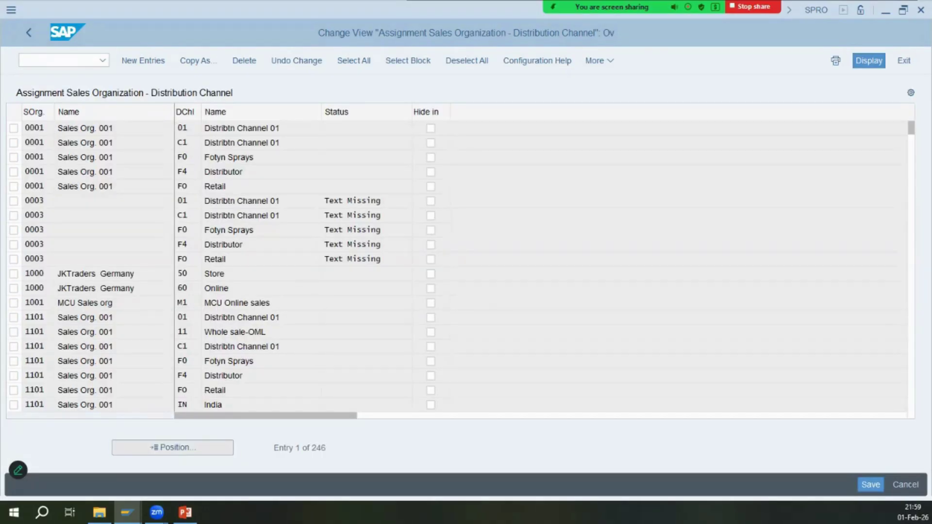
# - Jump to sales organization IMNO in the distribution channel assignments and check the channels of the IMCO sales organizations
pyautogui.click(173, 447)
pyautogui.write('imno')
pyautogui.press('Return')
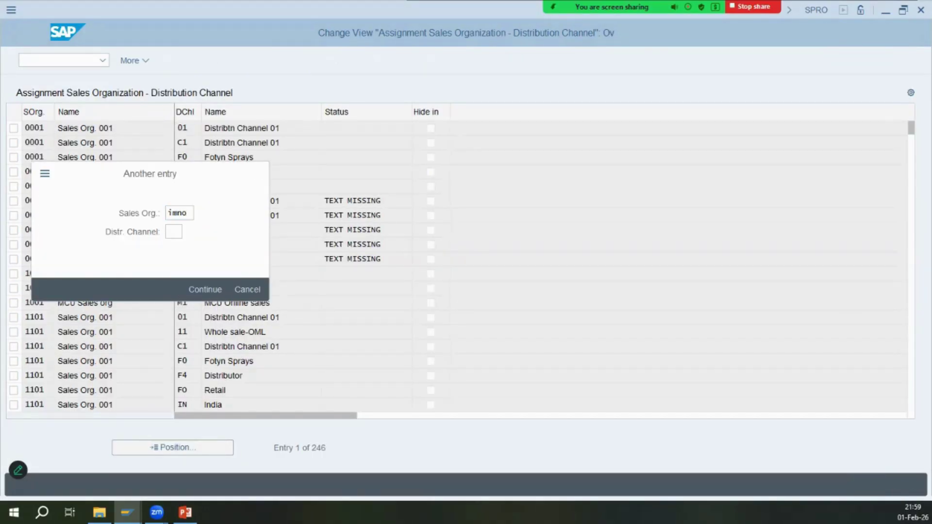
pyautogui.click(112, 144)
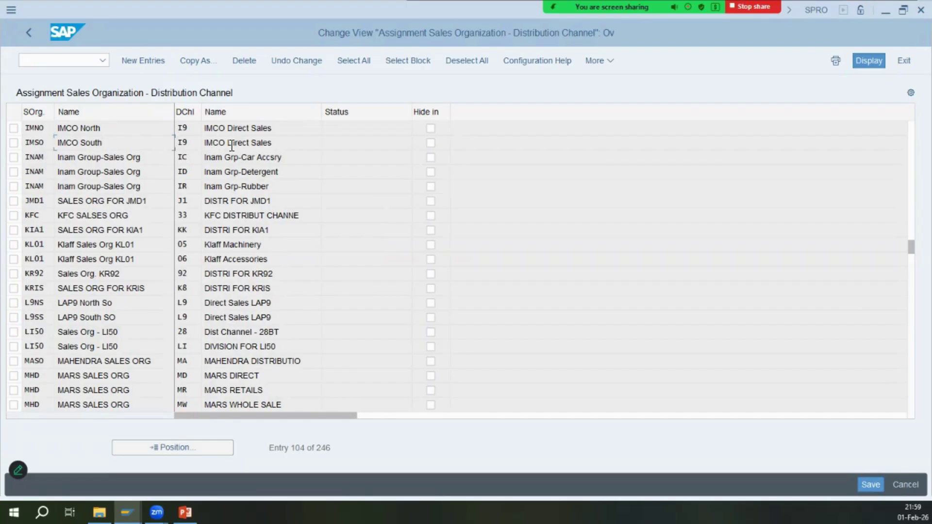
pyautogui.press('Return')
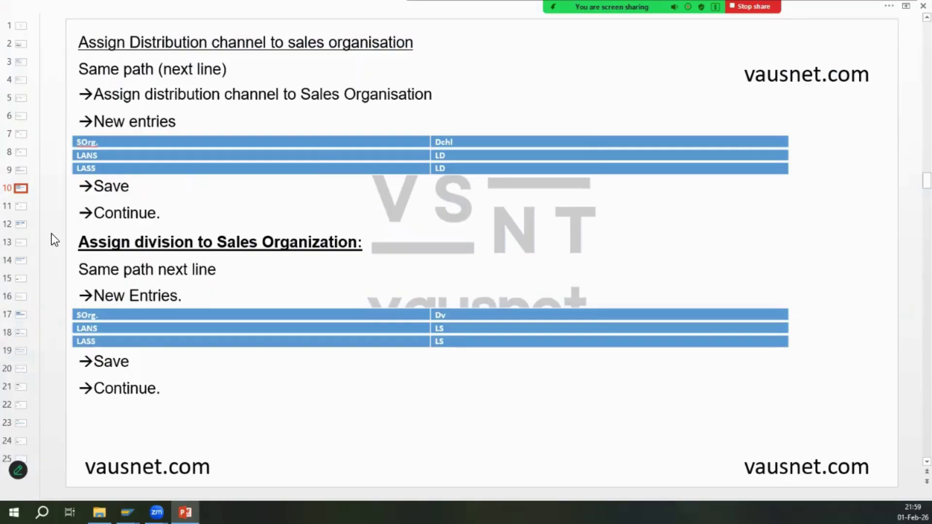
# - Read the Set up sales area slide in PowerPoint and open the Set up sales area activity in SAP
pyautogui.click(21, 206)
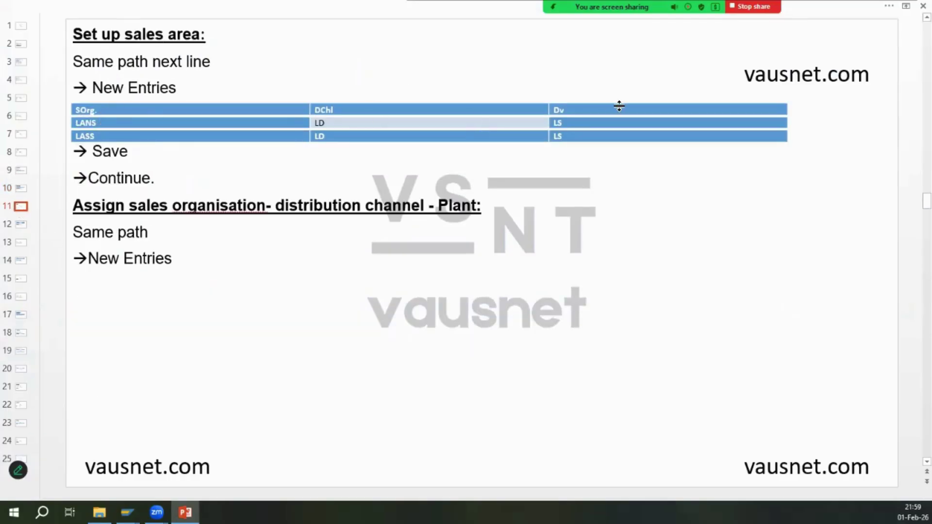
pyautogui.moveTo(185, 512)
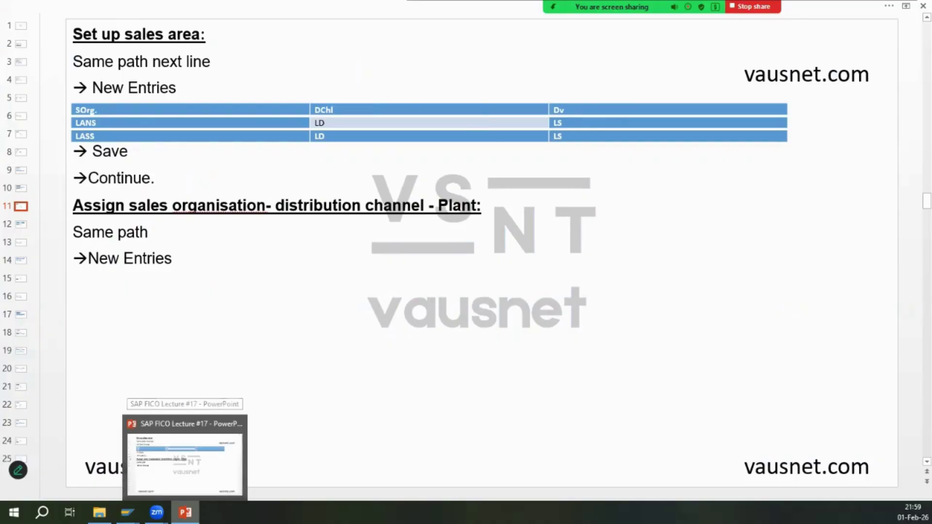
pyautogui.click(127, 512)
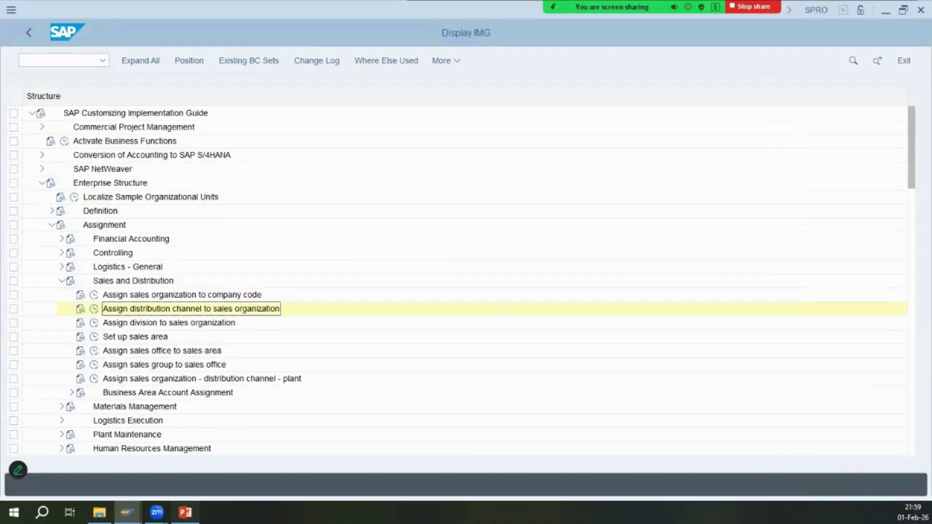
pyautogui.click(185, 512)
pyautogui.hotkey('alt', 'Tab')
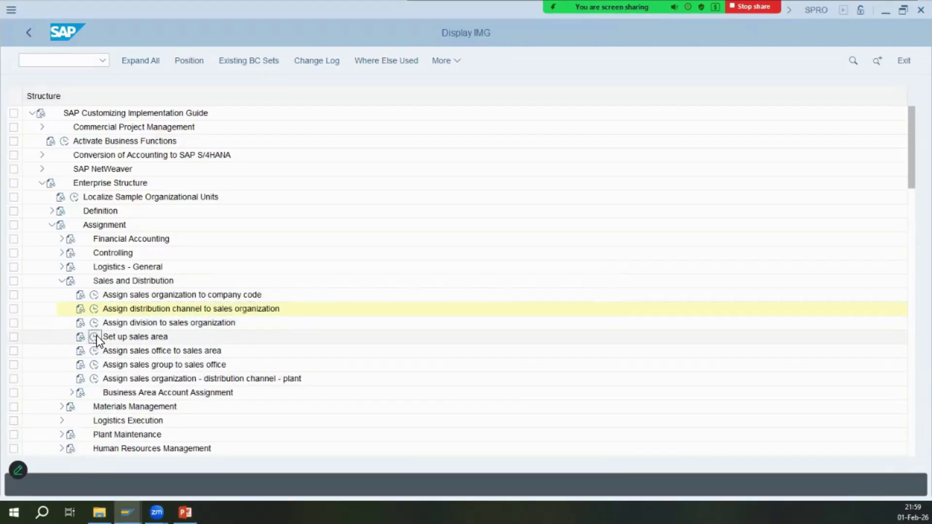
# - Review the Set up sales area slide in PowerPoint, and in SAP jump to IMNO to check the IMCO sales areas
pyautogui.hotkey('alt', 'Tab')
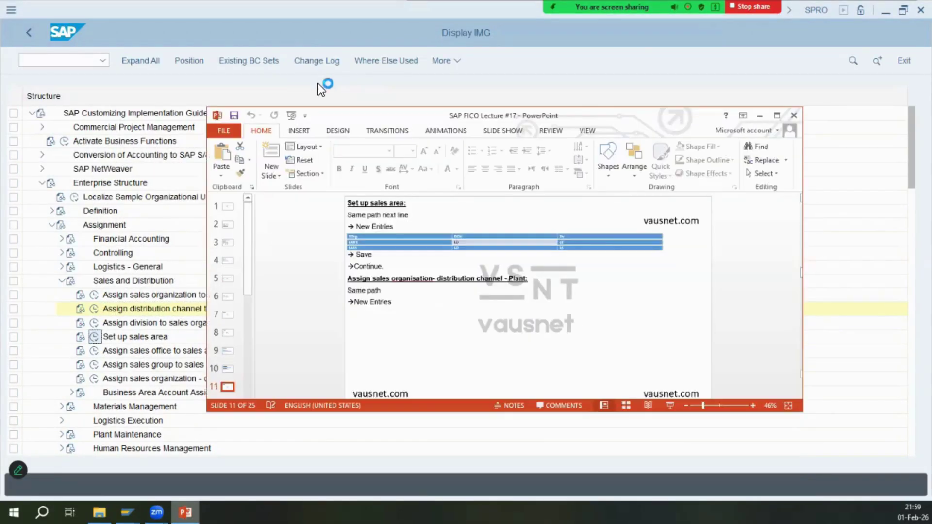
pyautogui.click(776, 115)
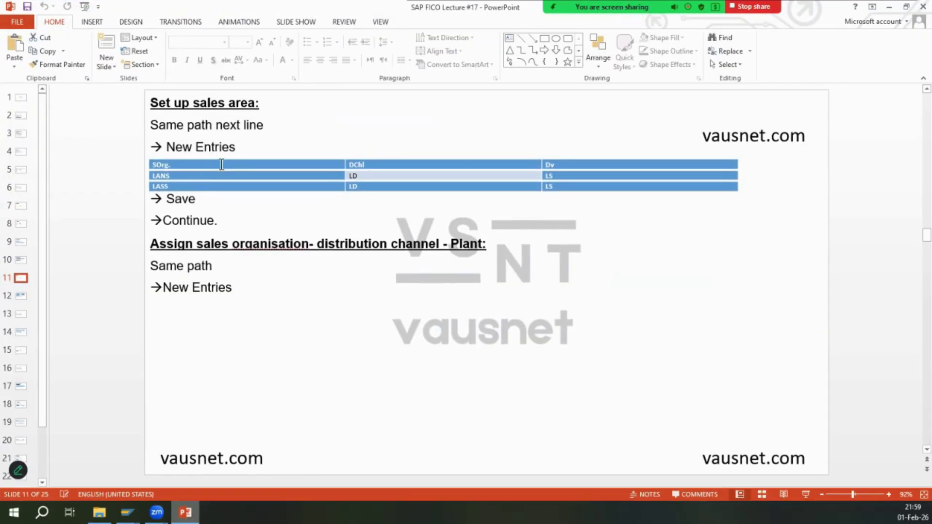
pyautogui.hotkey('alt', 'Tab')
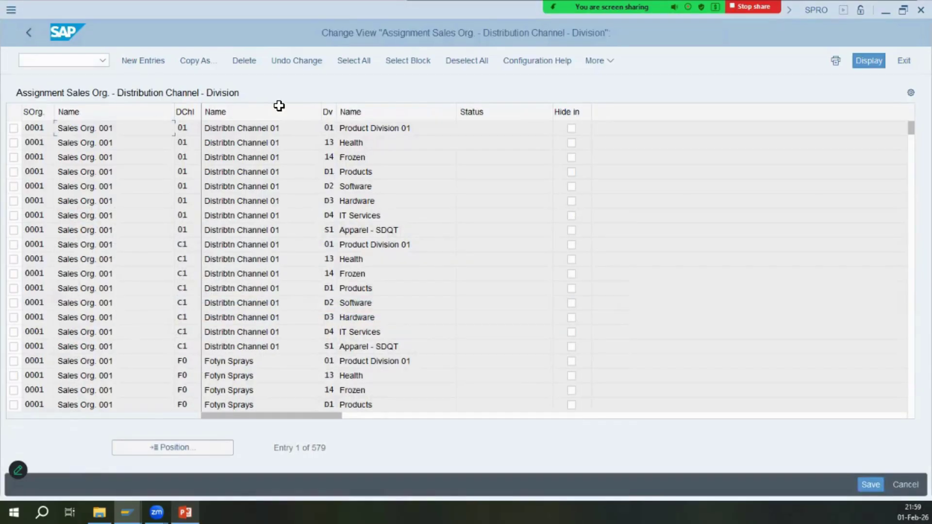
pyautogui.click(172, 447)
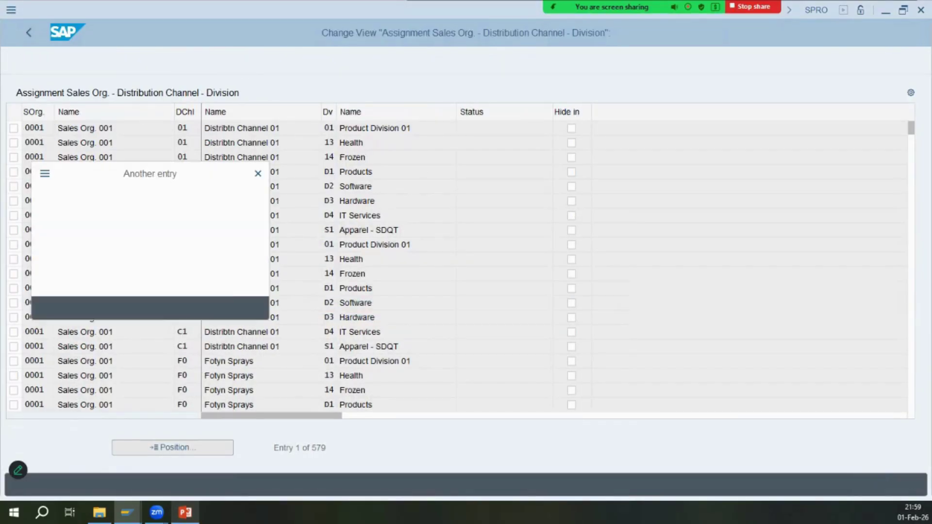
pyautogui.write('imno')
pyautogui.press('Return')
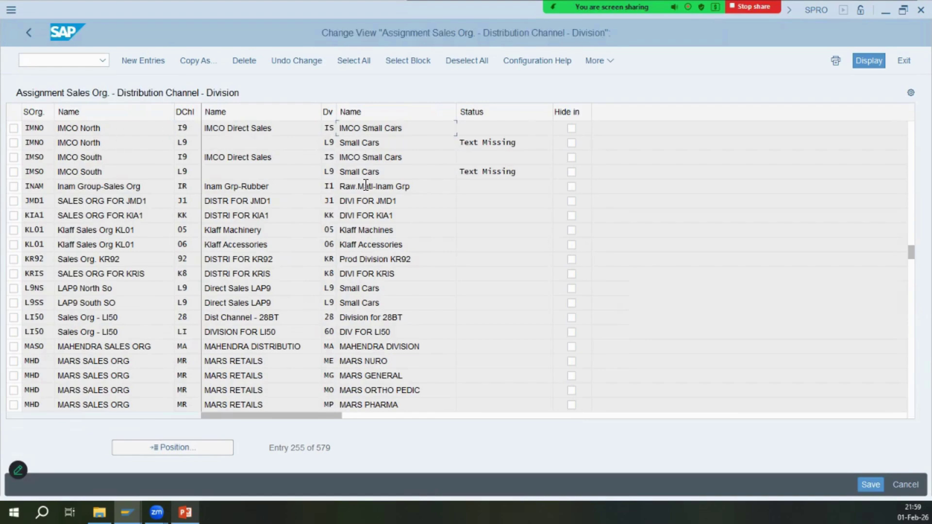
pyautogui.doubleClick(345, 141)
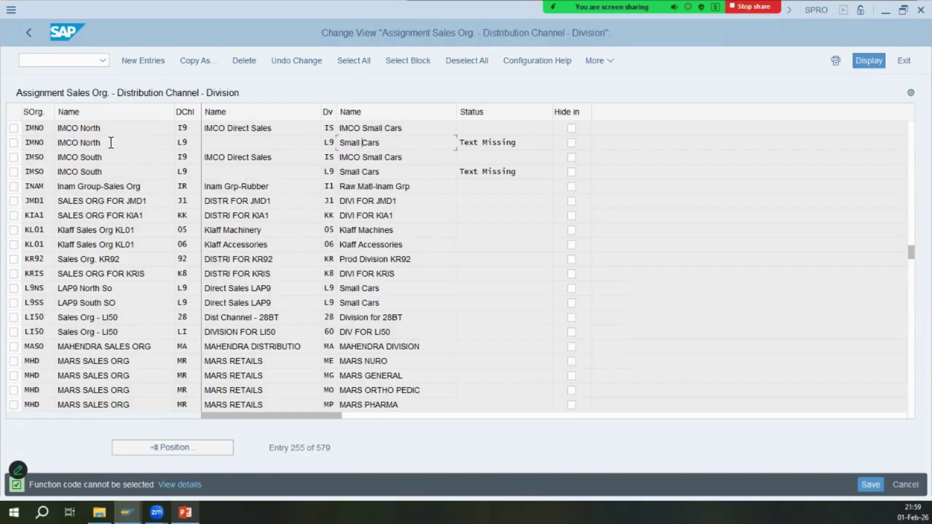
pyautogui.doubleClick(368, 159)
# - Read the sales organisation - distribution channel - plant slide in PowerPoint and open the matching assignment activity in the SAP IMG
pyautogui.click(185, 512)
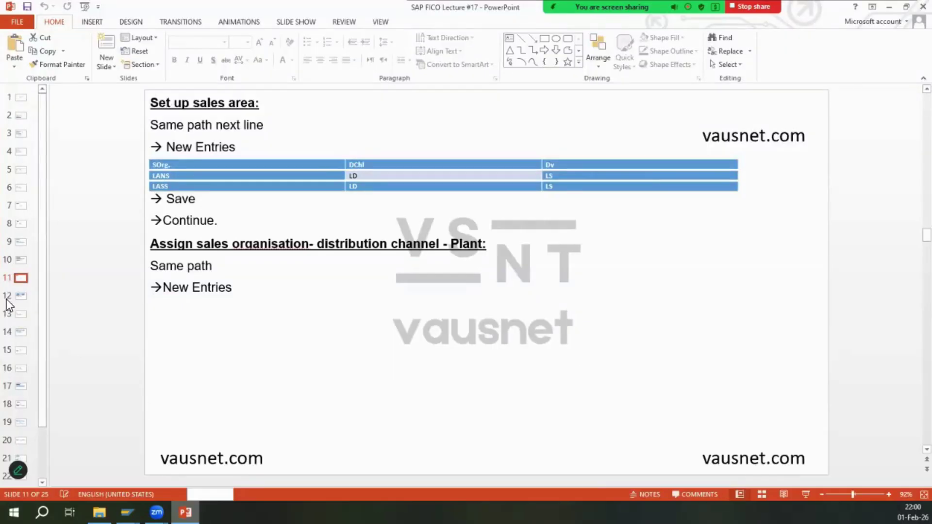
pyautogui.scroll(-2, 206, 128)
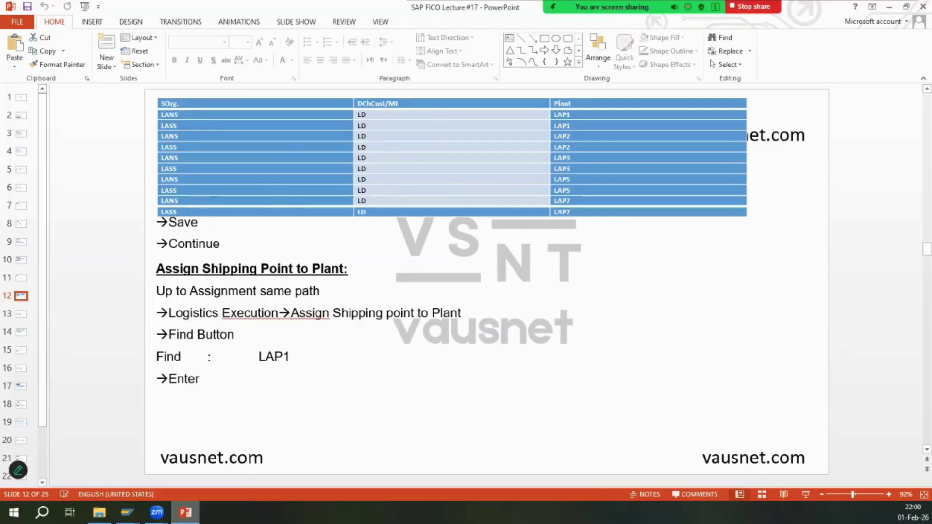
pyautogui.hotkey('alt', 'Tab')
pyautogui.click(169, 355)
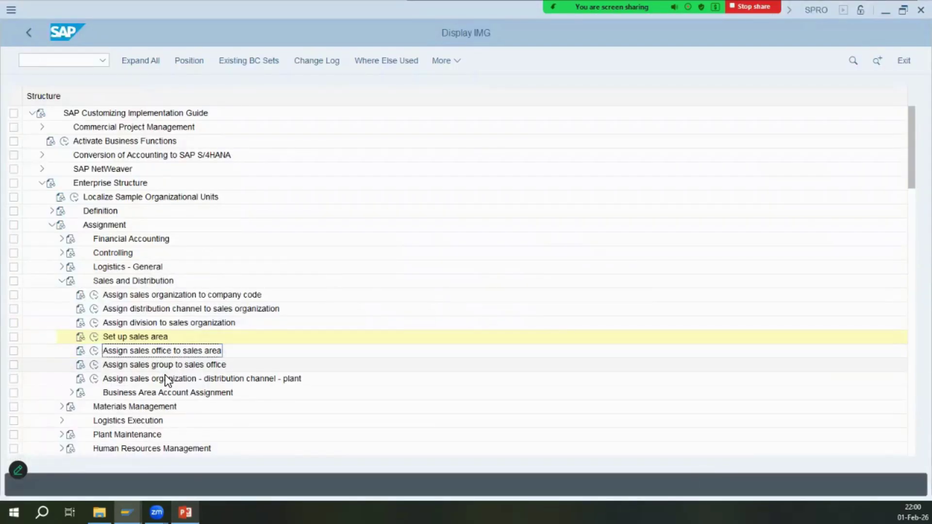
pyautogui.click(94, 379)
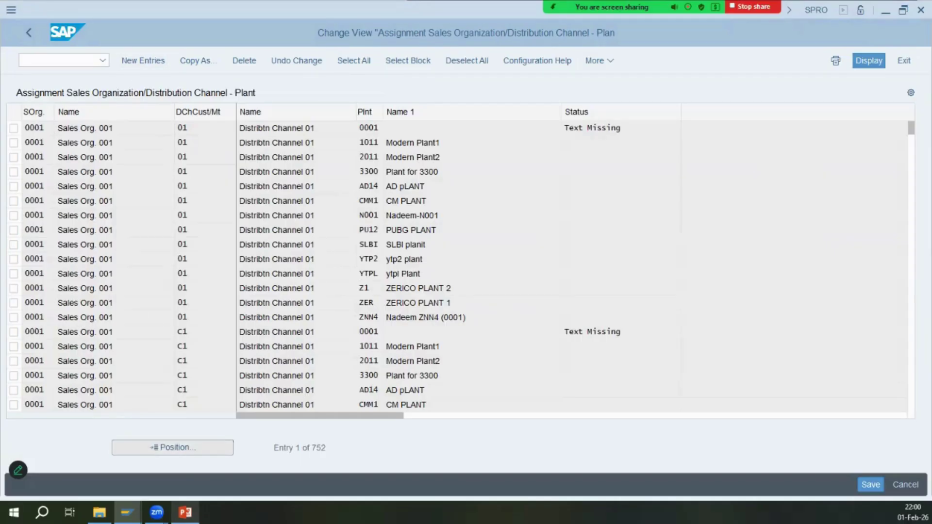
# - Jump to sales organization IMNO in the plant assignments and compare the IMCO entries with the PowerPoint slide
pyautogui.hotkey('shift', 'F7')
pyautogui.write('imno')
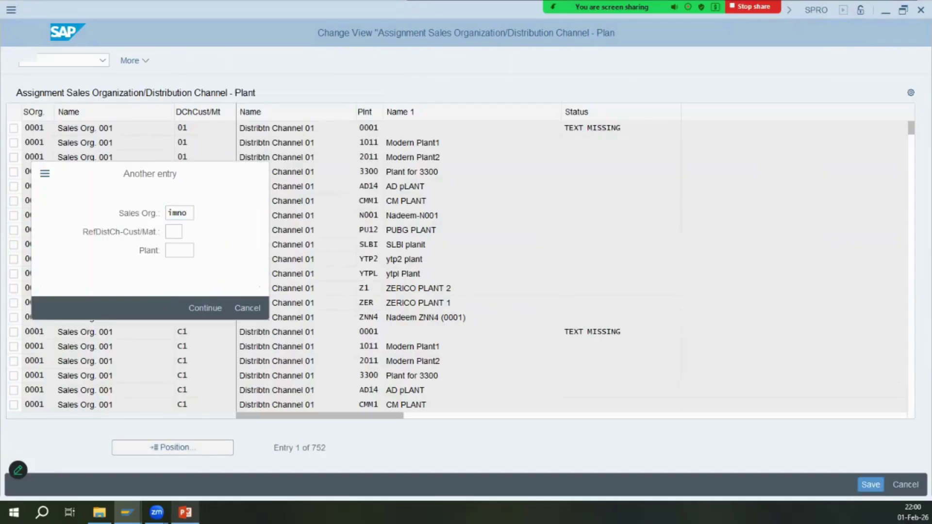
pyautogui.press('Return')
pyautogui.click(194, 171)
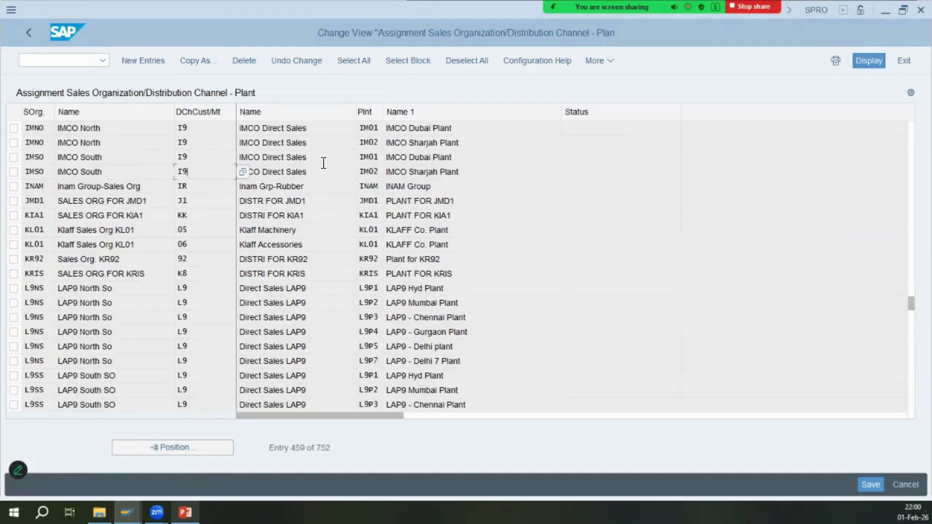
pyautogui.click(380, 173)
pyautogui.click(185, 512)
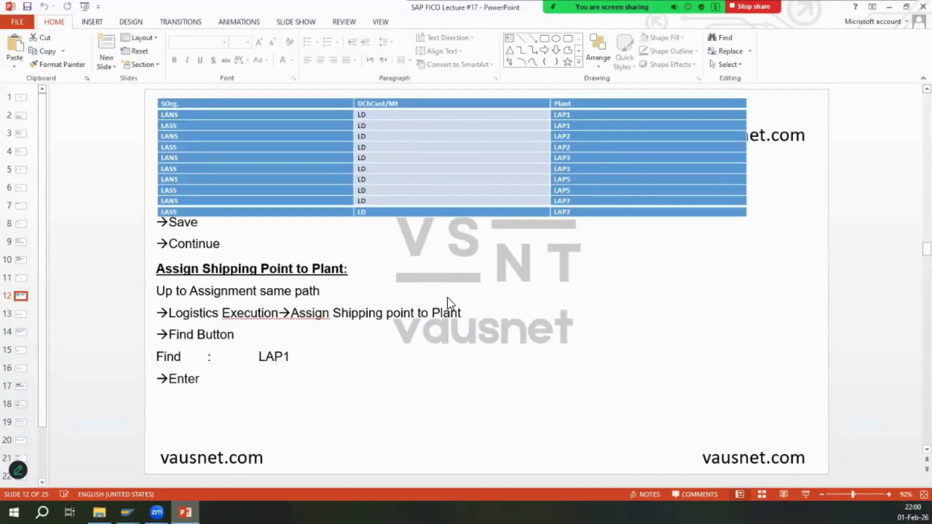
pyautogui.click(128, 512)
# - Copy the four IMNO and IMSO plant assignments with plants IM03 and IM05 for each sales organization, and save them to the customizing request
pyautogui.click(14, 128)
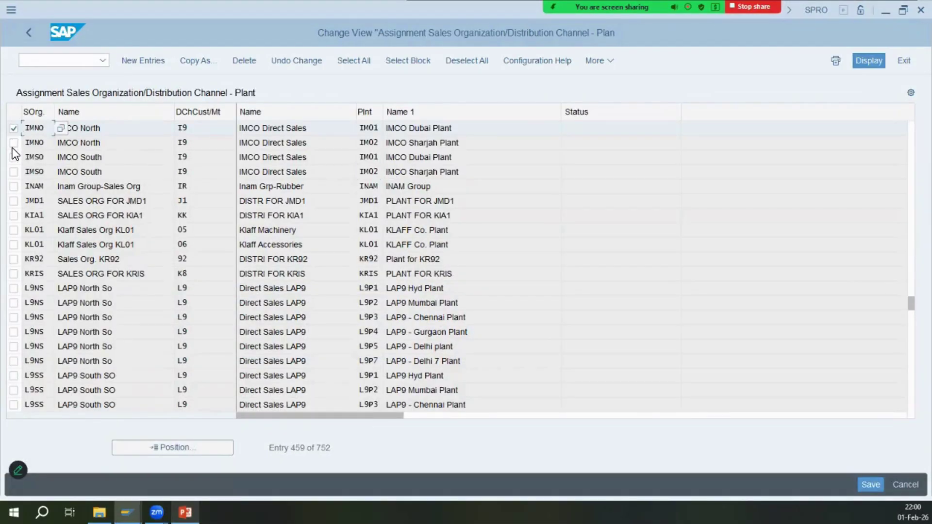
pyautogui.click(13, 143)
pyautogui.click(14, 157)
pyautogui.click(14, 172)
pyautogui.click(210, 62)
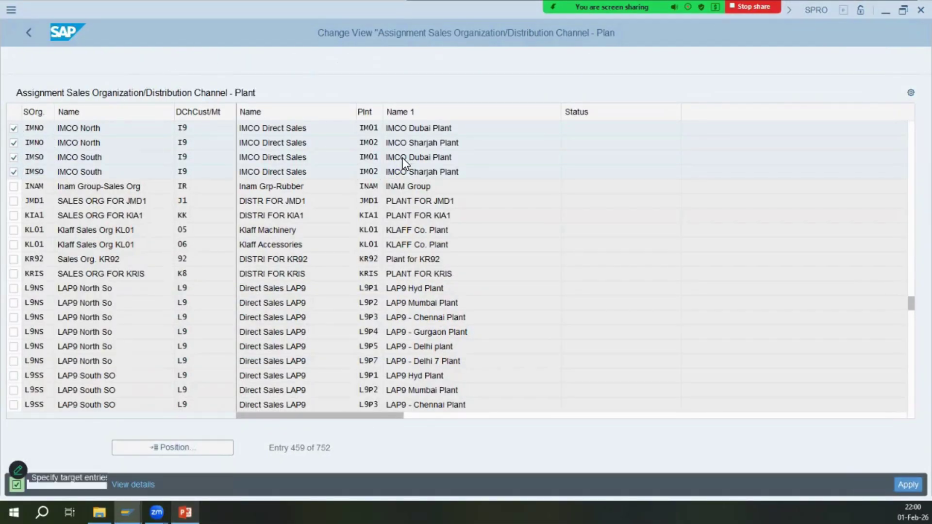
pyautogui.click(379, 127)
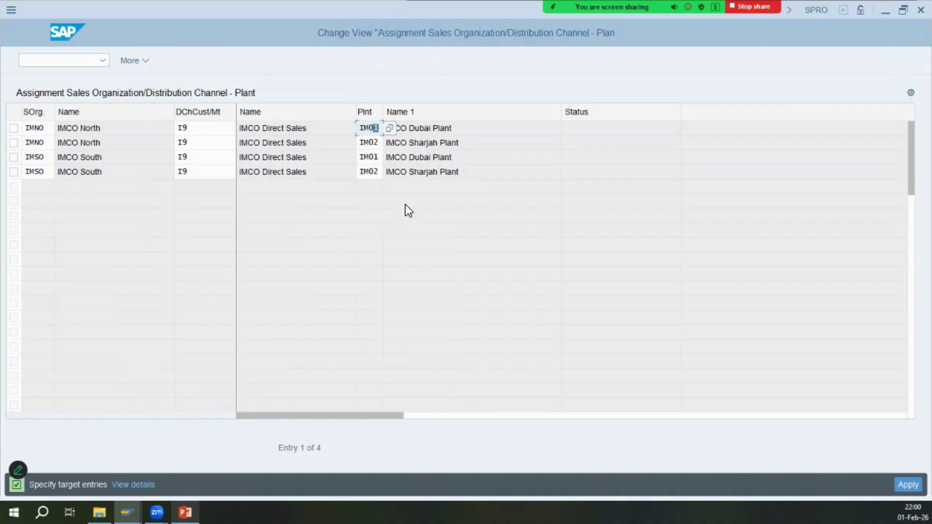
pyautogui.write('3')
pyautogui.press('Down')
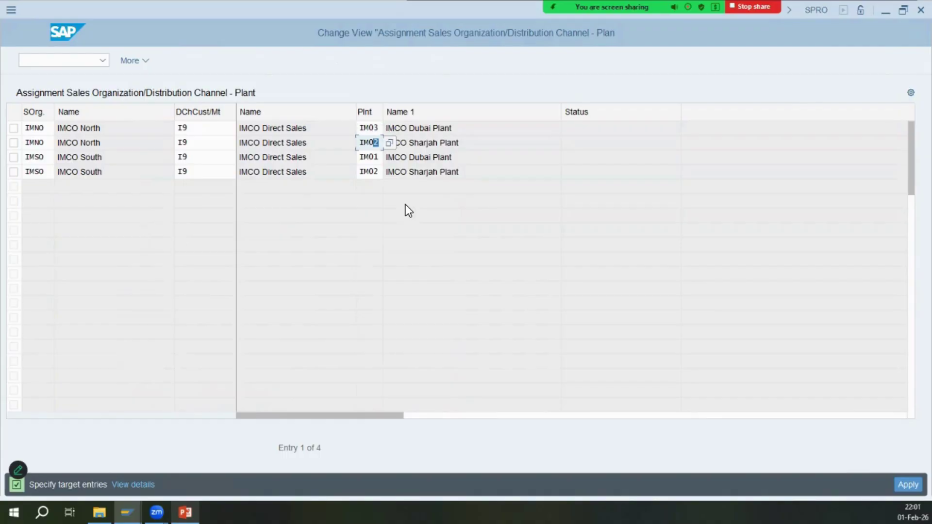
pyautogui.write('5')
pyautogui.press('Down')
pyautogui.write('3')
pyautogui.press('Down')
pyautogui.write('5')
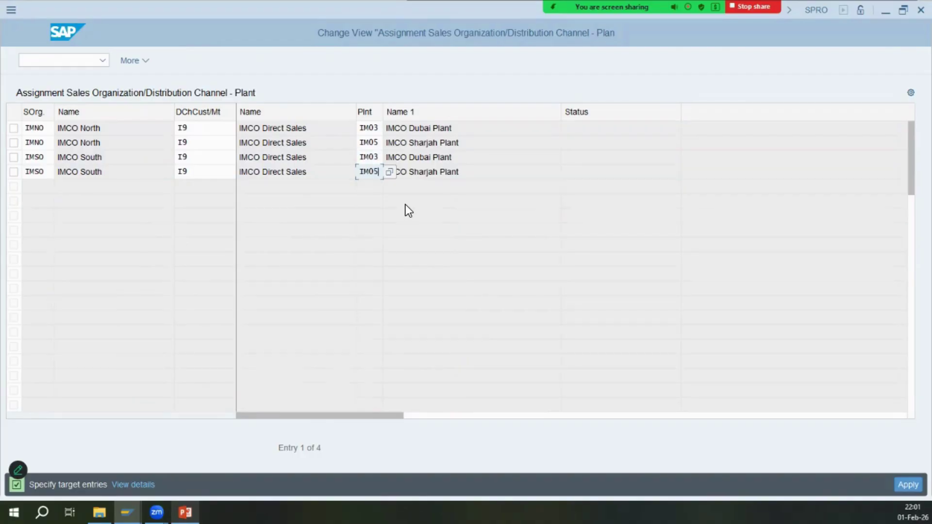
pyautogui.press('Return')
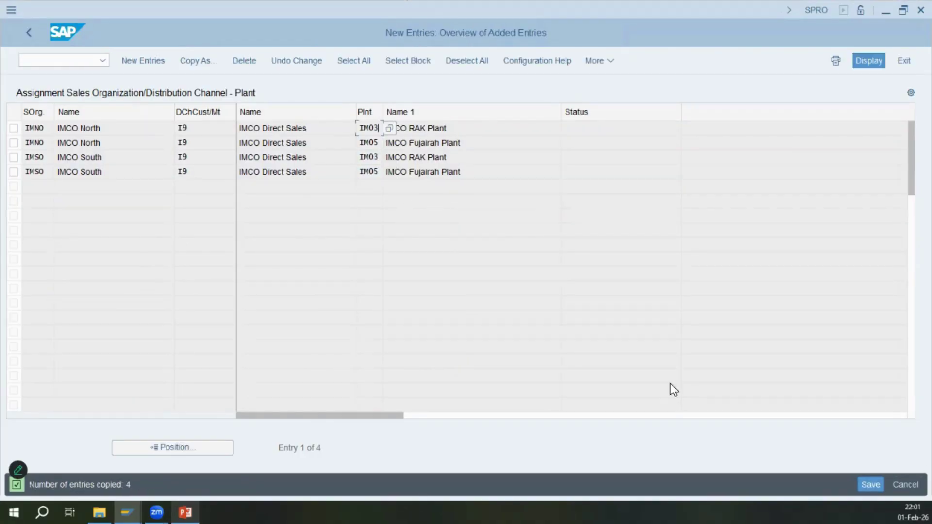
pyautogui.click(870, 484)
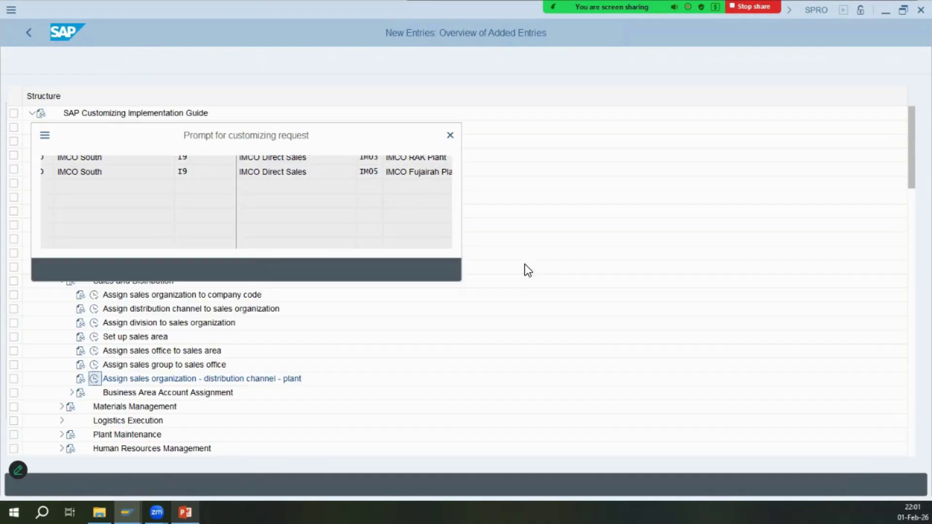
pyautogui.click(262, 271)
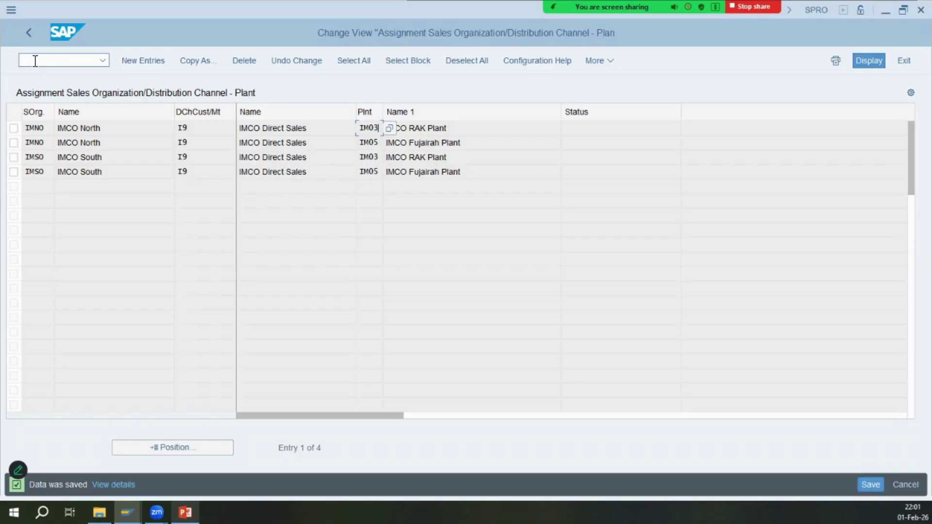
# - Return to the full sales organization/distribution channel - plant list and jump to the IMNO entries
pyautogui.click(32, 36)
pyautogui.click(172, 446)
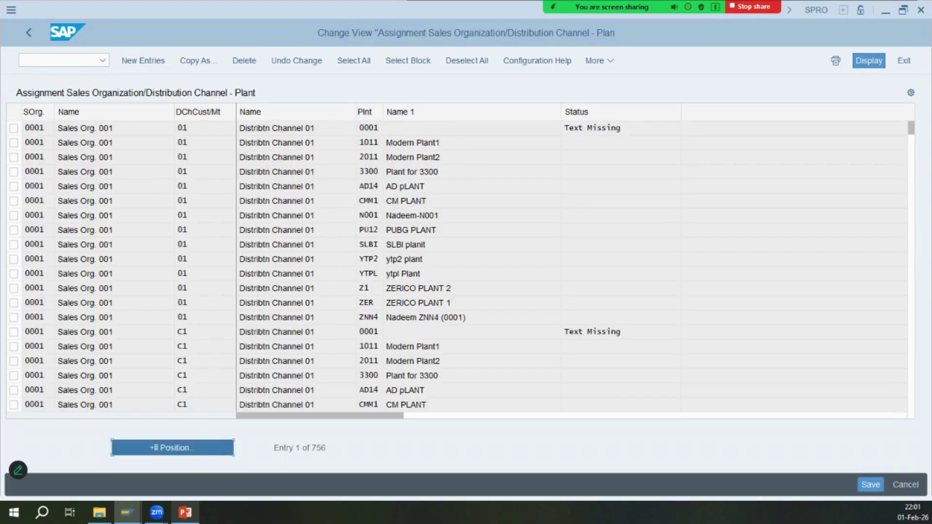
pyautogui.write('imc')
pyautogui.write('o')
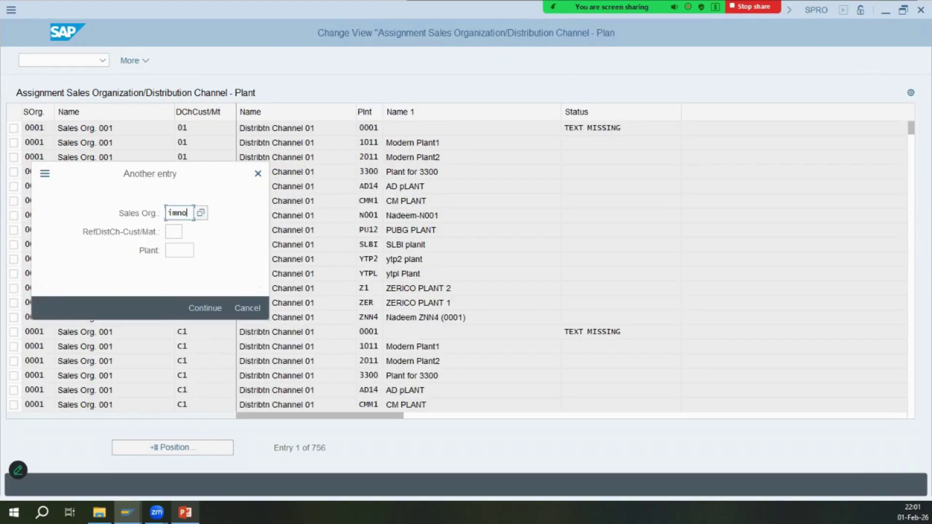
pyautogui.press('Return')
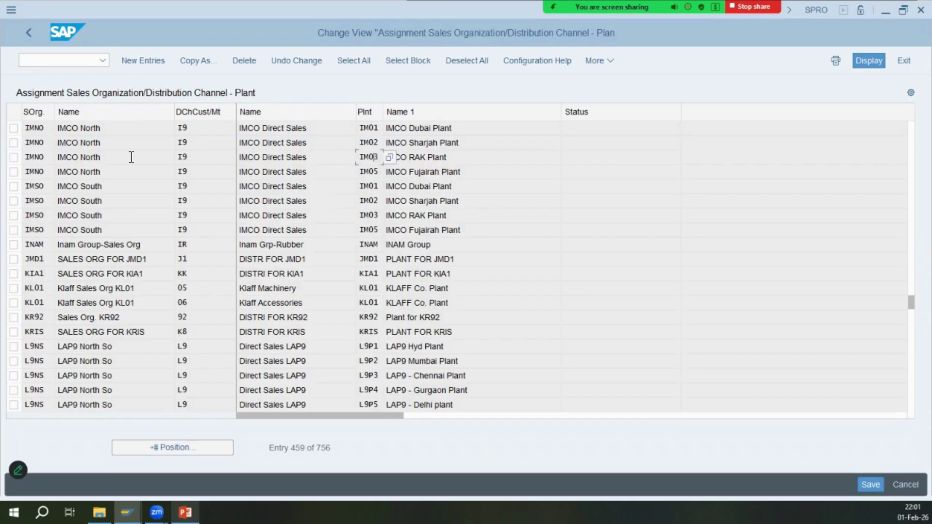
# - Copy the IMNO and IMSO assignments for plant IM03 to plant IM07 and save the new entries
pyautogui.click(17, 157)
pyautogui.click(16, 217)
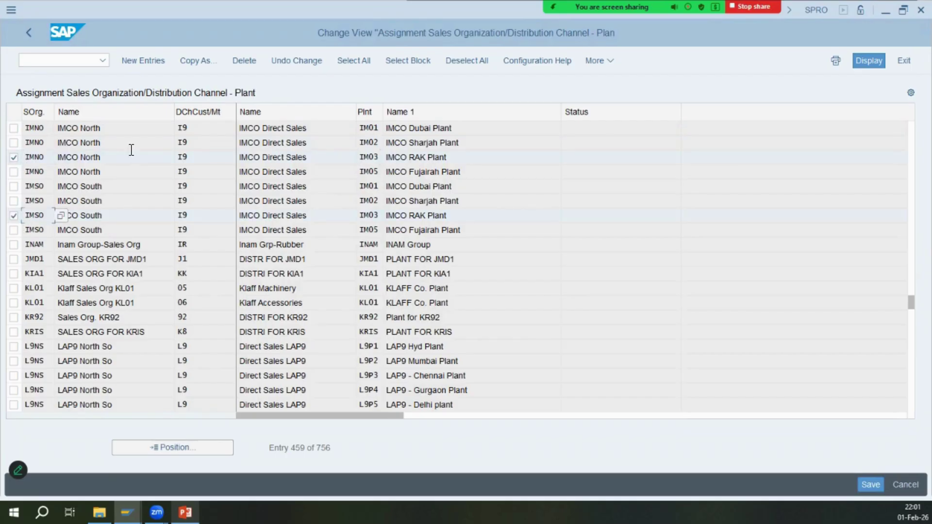
pyautogui.click(204, 57)
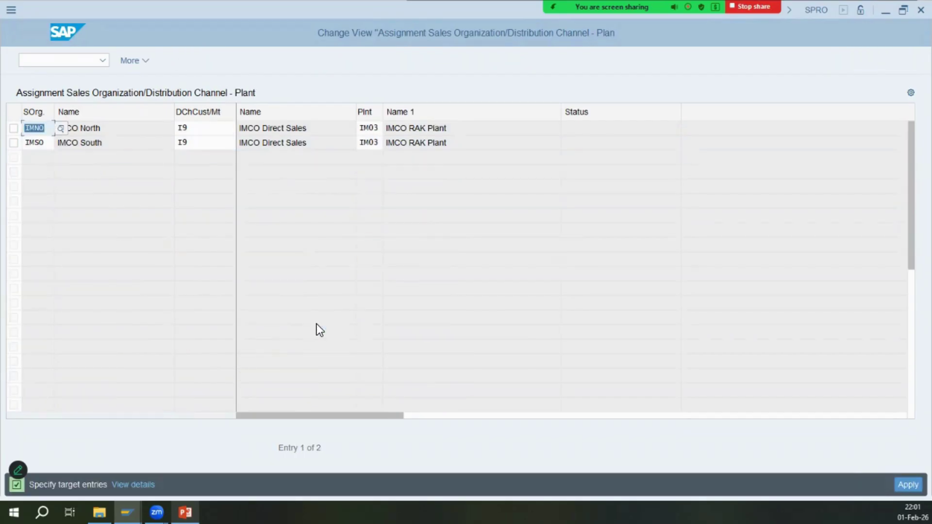
pyautogui.press('Tab')
pyautogui.press('Tab')
pyautogui.press('BackSpace')
pyautogui.write('im07')
pyautogui.press('Tab')
pyautogui.press('Tab')
pyautogui.press('Tab')
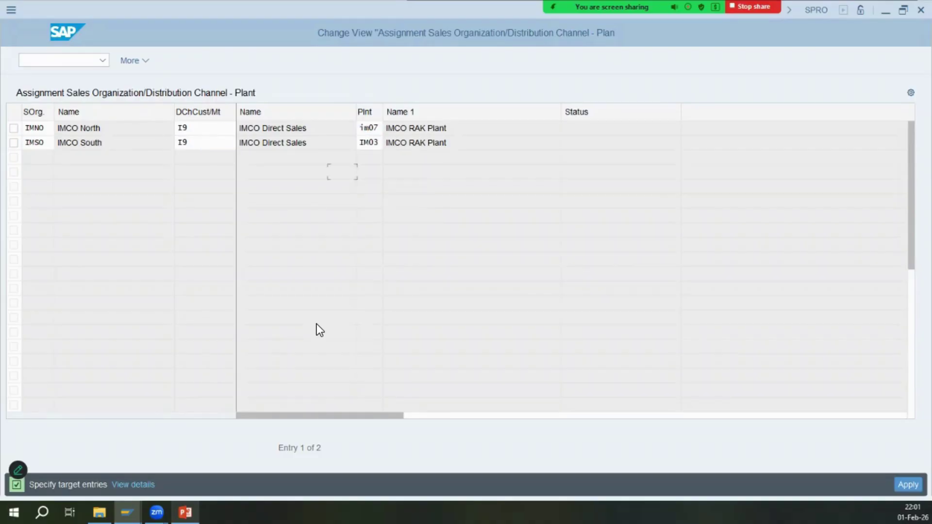
pyautogui.write('im07')
pyautogui.press('Return')
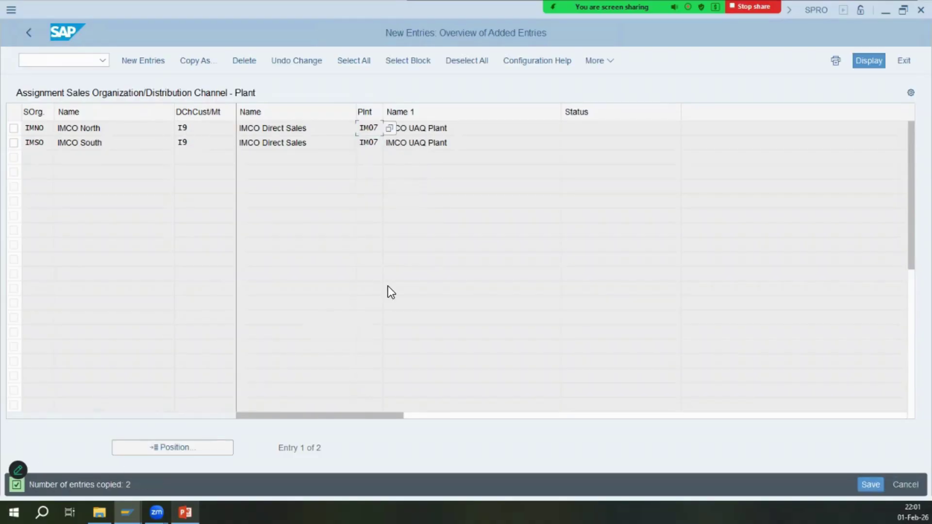
pyautogui.hotkey('ctrl', 's')
# - Return to the IMG, open Assign shipping point to plant under Logistics Execution, and read its instructions on the PowerPoint slides
pyautogui.hotkey('alt', 'Tab')
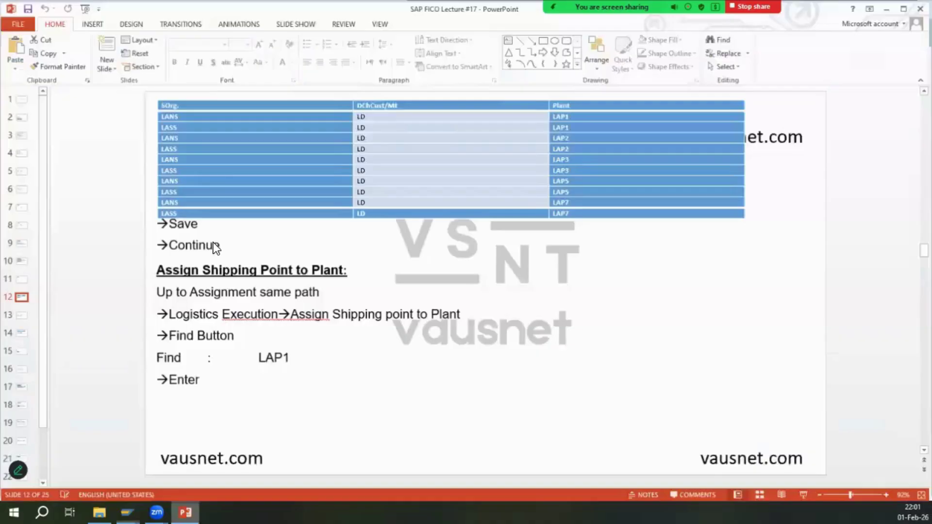
pyautogui.hotkey('alt', 'Tab')
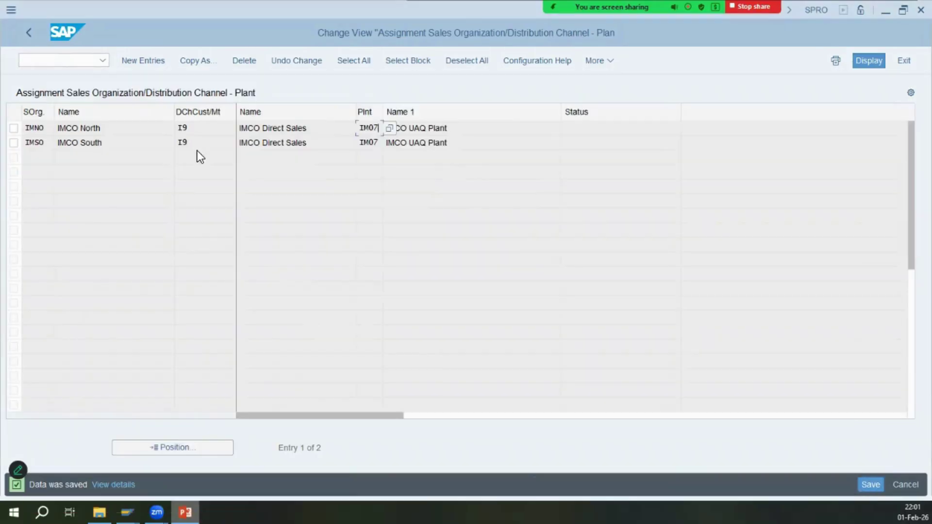
pyautogui.click(28, 33)
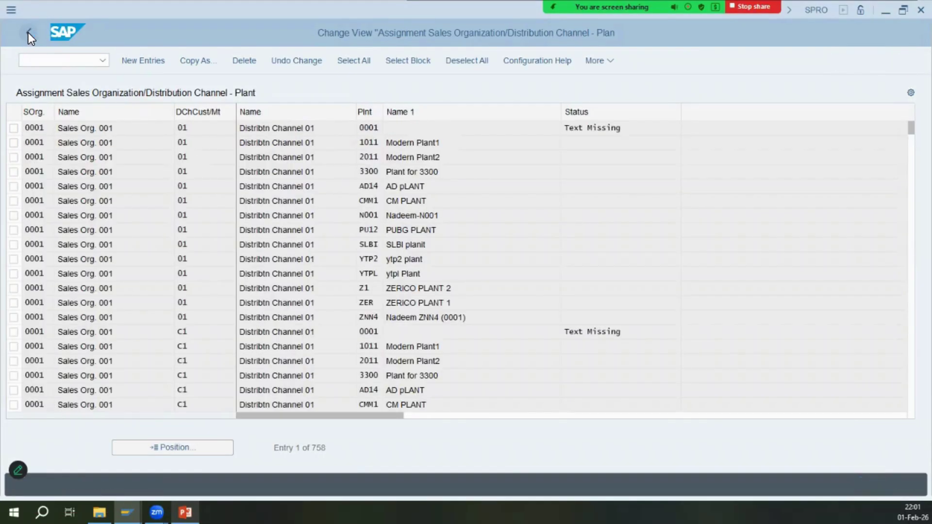
pyautogui.click(28, 33)
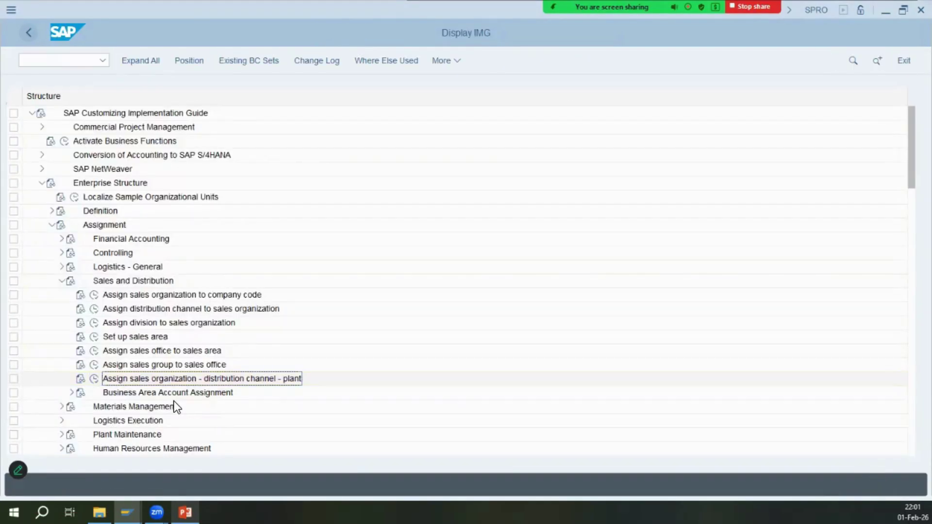
pyautogui.click(61, 280)
pyautogui.click(61, 308)
pyautogui.click(95, 351)
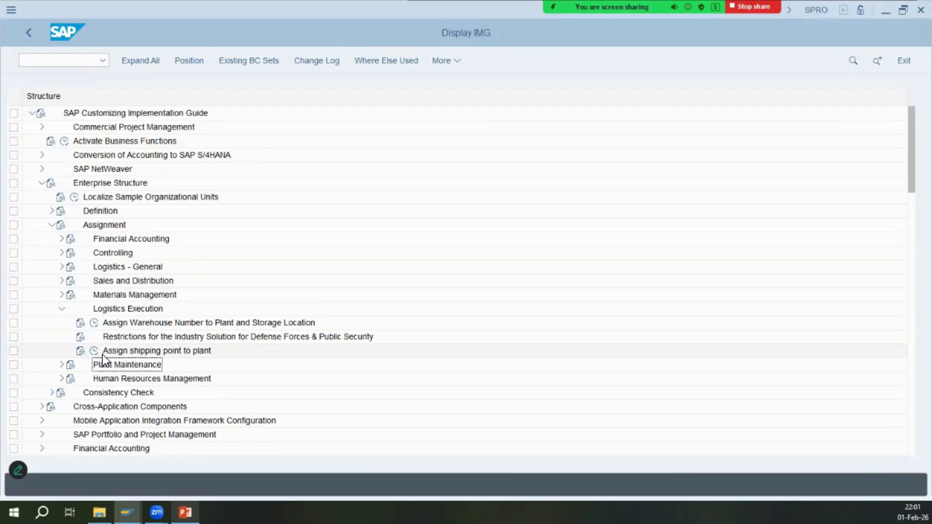
pyautogui.hotkey('alt', 'Tab')
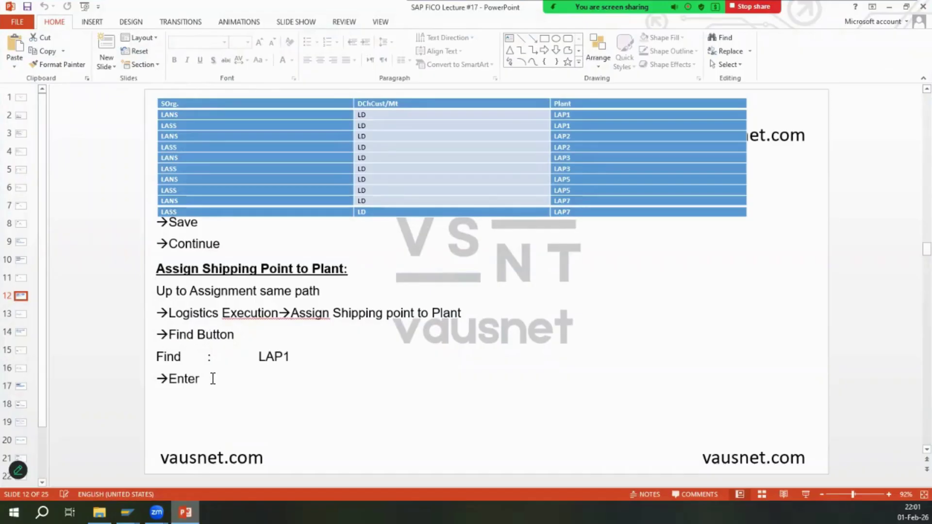
pyautogui.click(19, 316)
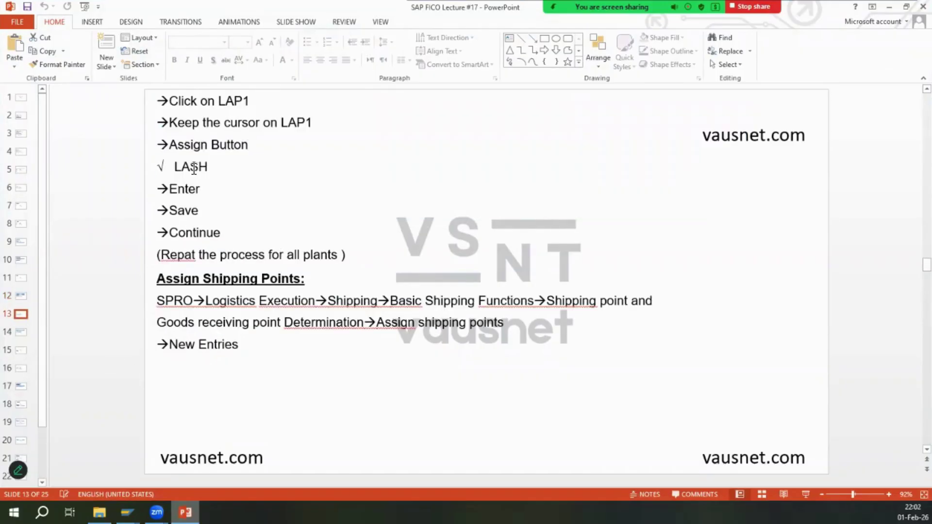
# - Switch to SAP and find plant IM01 in the shipping point to plant overview by searching for "im"
pyautogui.hotkey('alt', 'Tab')
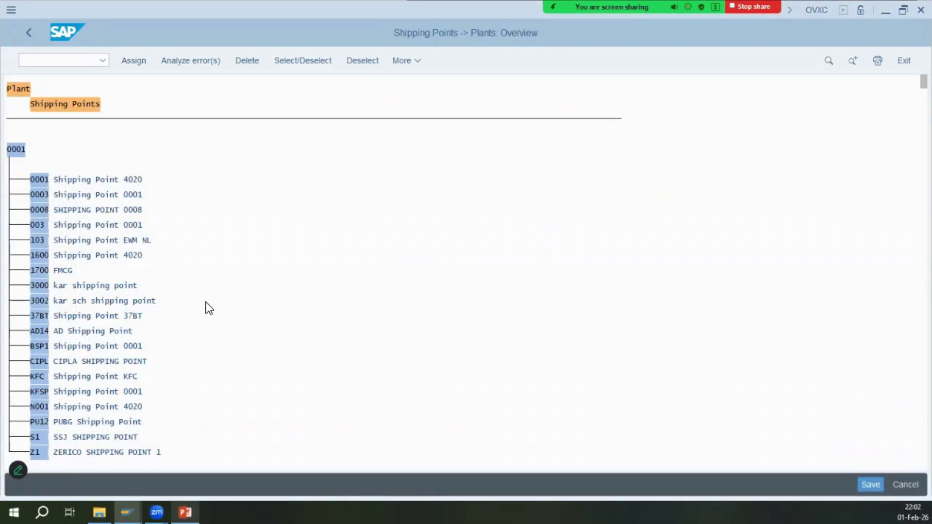
pyautogui.hotkey('ctrl', 'f')
pyautogui.write('im')
pyautogui.press('Return')
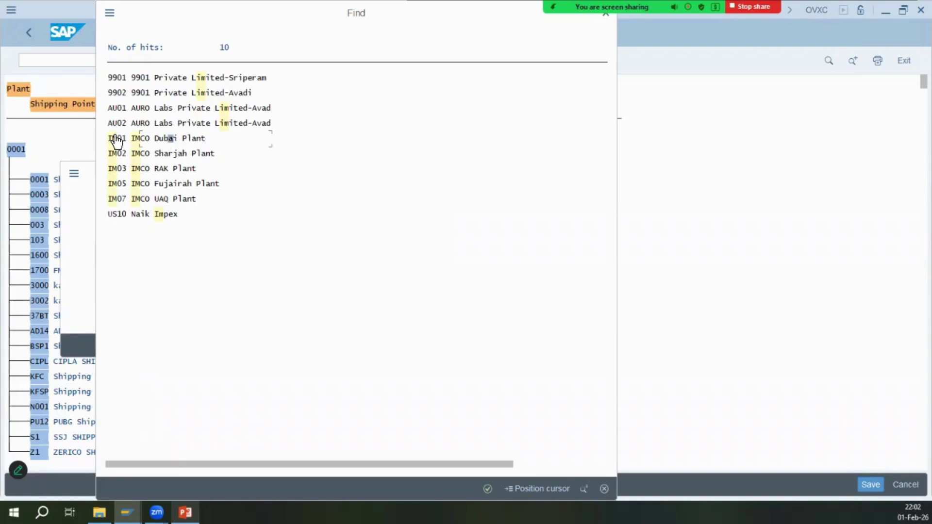
pyautogui.click(115, 139)
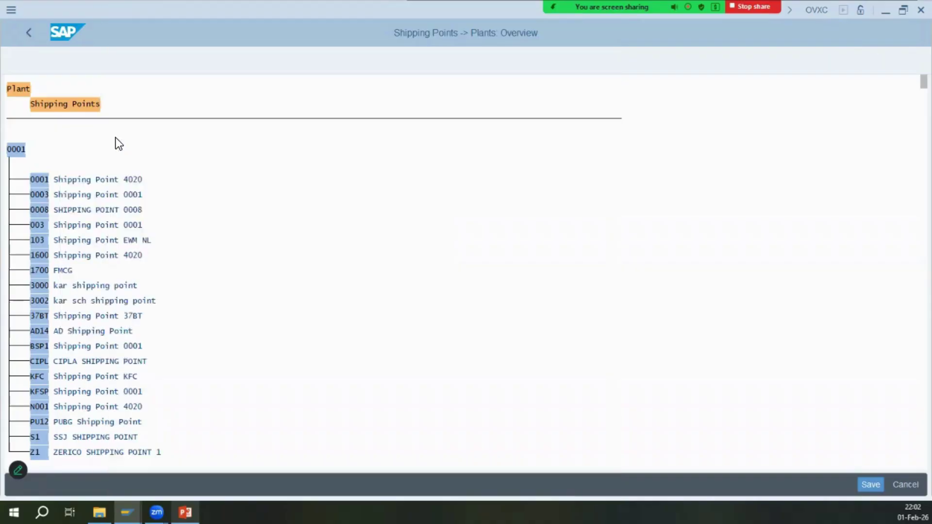
# - Assign shipping point IMSH to plant IM01, the IMCO Dubai Plant
pyautogui.click(141, 61)
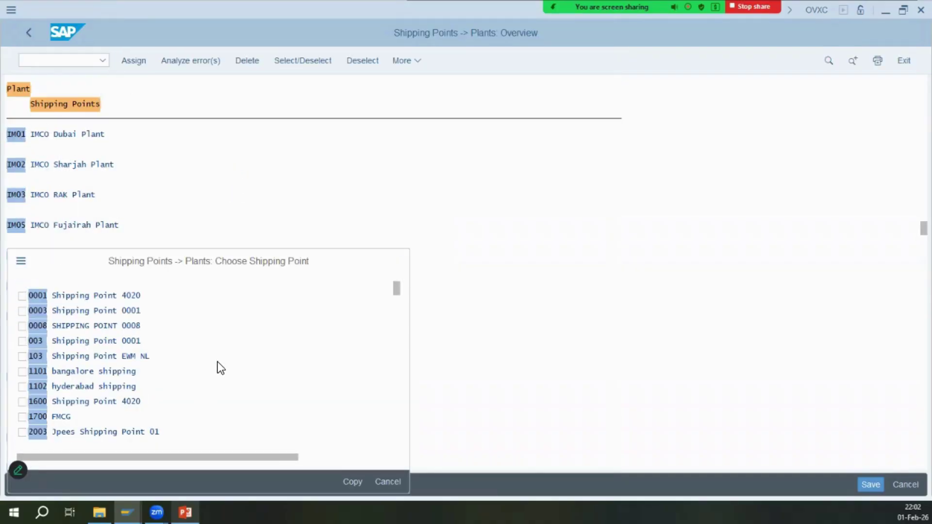
pyautogui.hotkey('ctrl', 'f')
pyautogui.write('imsh')
pyautogui.press('Return')
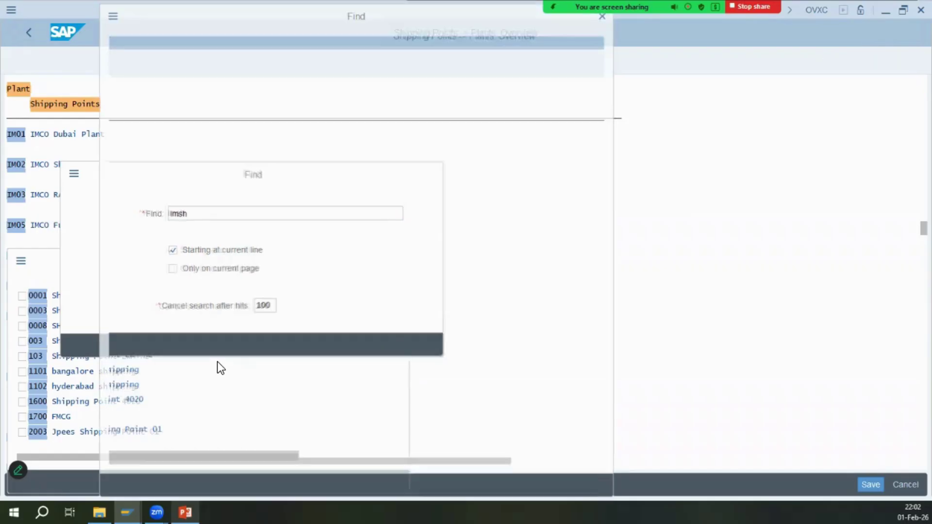
pyautogui.click(122, 77)
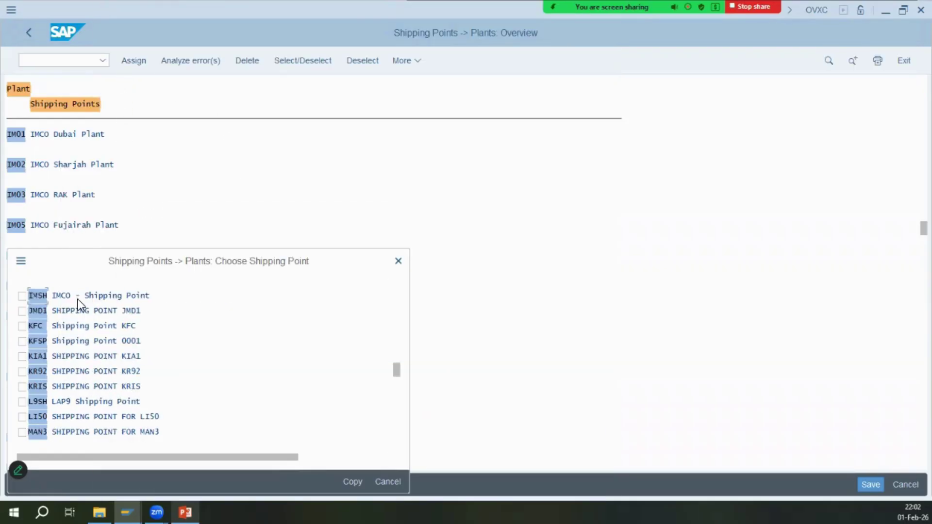
pyautogui.click(22, 296)
pyautogui.press('Return')
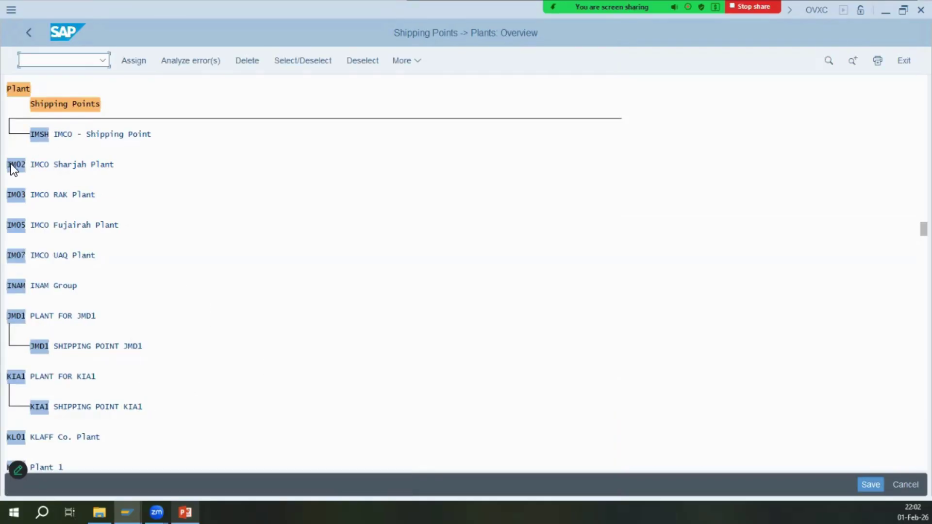
# - Assign shipping point IMSH to plant IM02, the IMCO Sharjah Plant
pyautogui.click(138, 61)
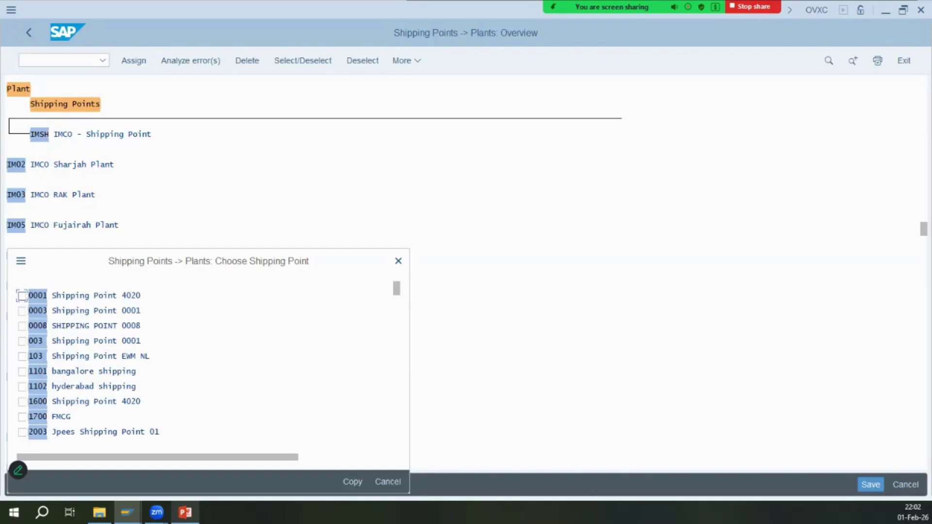
pyautogui.hotkey('ctrl', 'f')
pyautogui.press('Return')
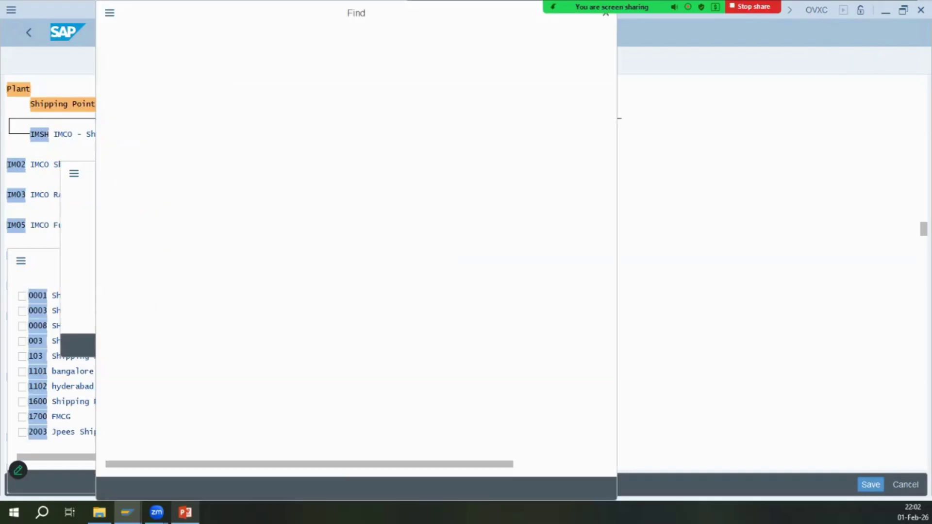
pyautogui.click(150, 77)
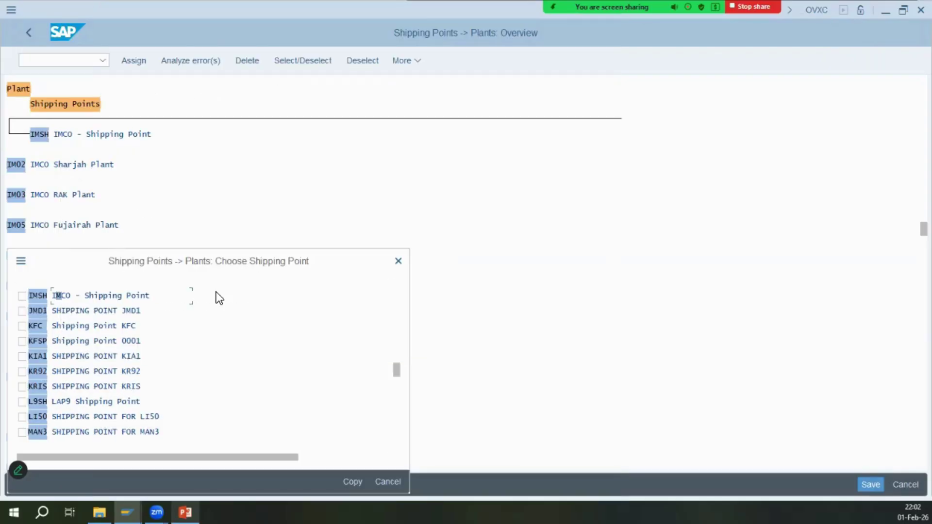
pyautogui.click(22, 296)
pyautogui.press('Return')
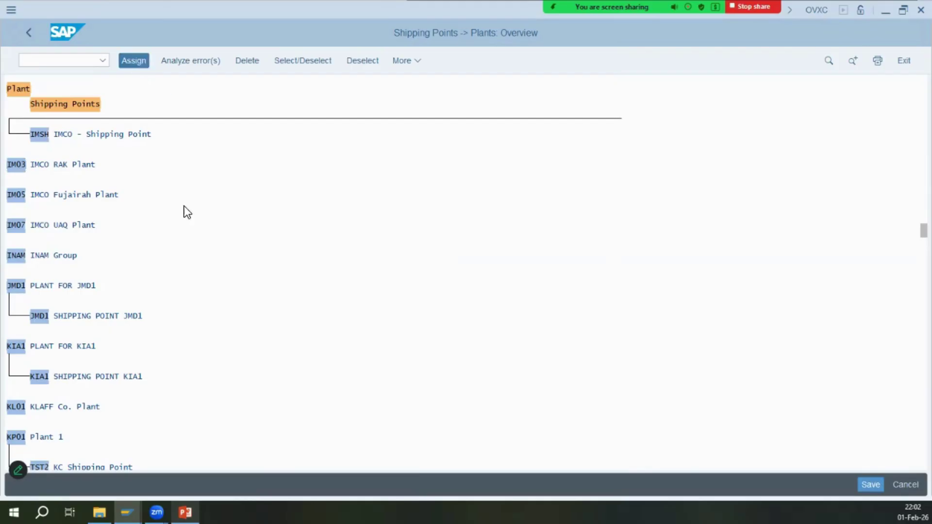
# - Assign shipping point IMSH to plant IM03, the IMCO RAK Plant
pyautogui.hotkey('ctrl', 'f')
pyautogui.write('im')
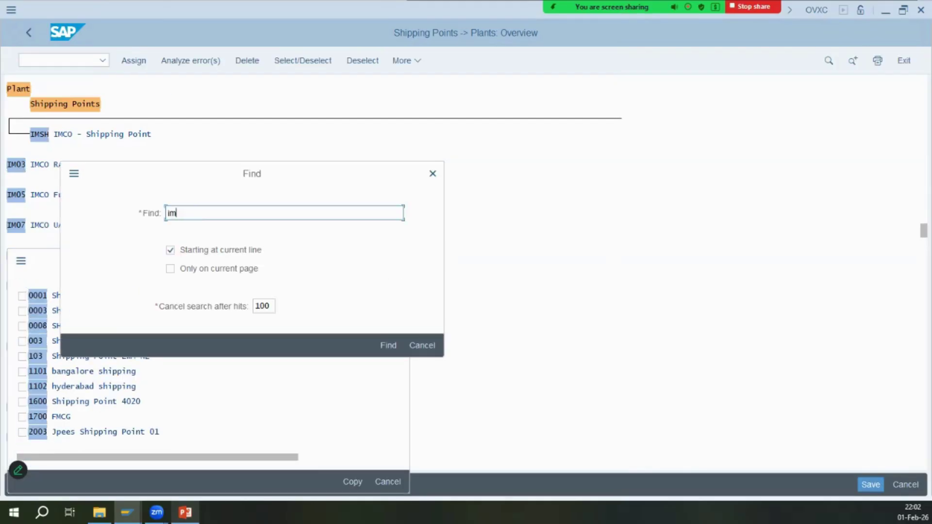
pyautogui.write('sh')
pyautogui.press('Return')
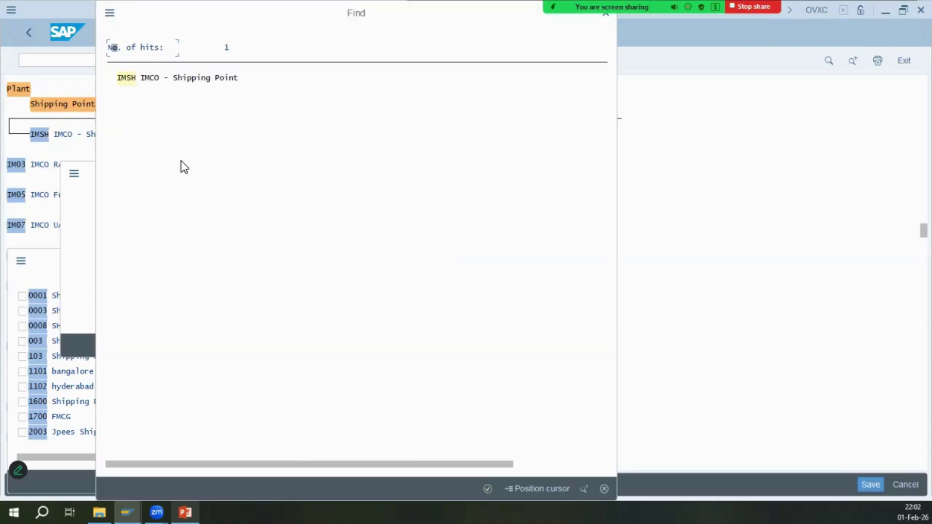
pyautogui.click(127, 77)
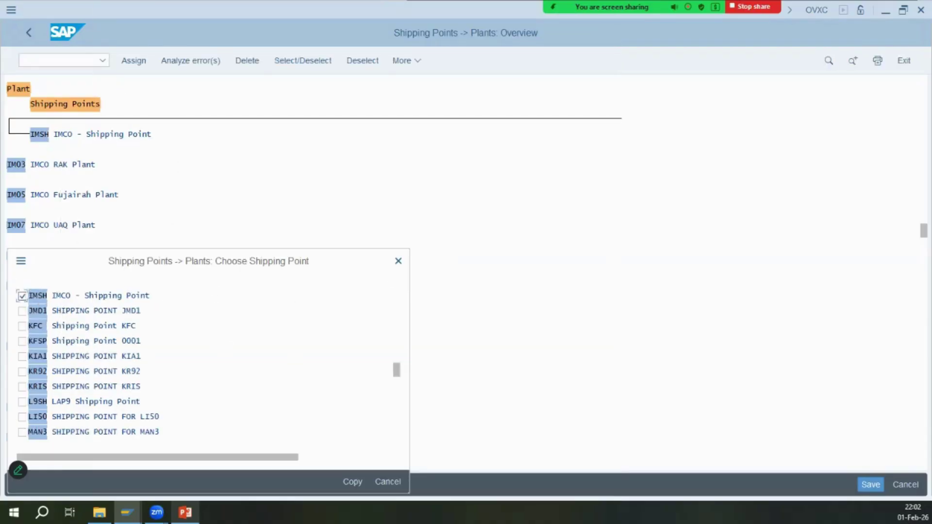
pyautogui.click(352, 482)
# - Assign shipping point IMSH to plant IM05, the IMCO Fujairah Plant
pyautogui.click(21, 164)
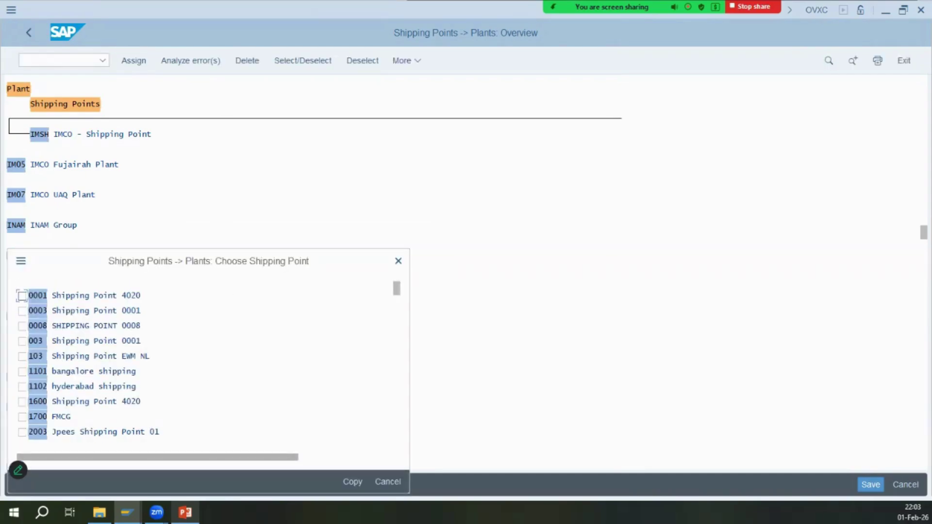
pyautogui.hotkey('ctrl', 'f')
pyautogui.press('Return')
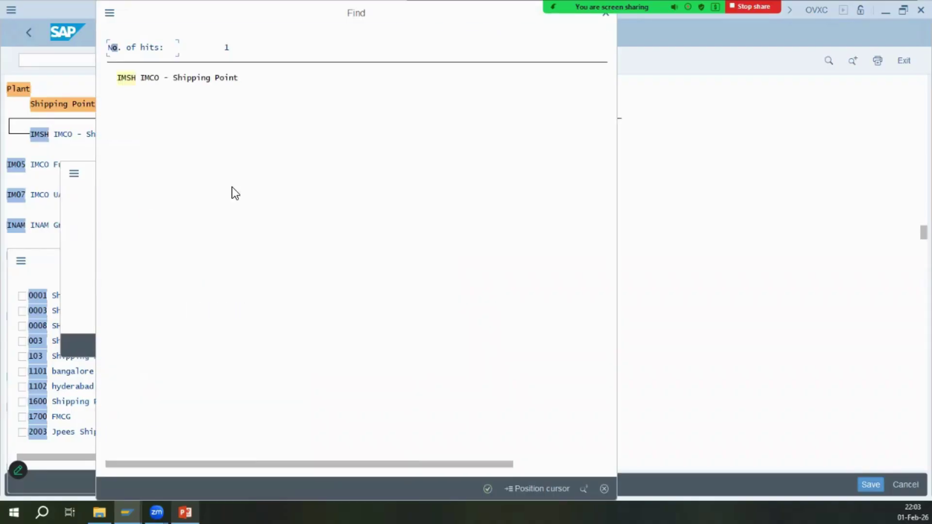
pyautogui.click(157, 77)
pyautogui.click(21, 296)
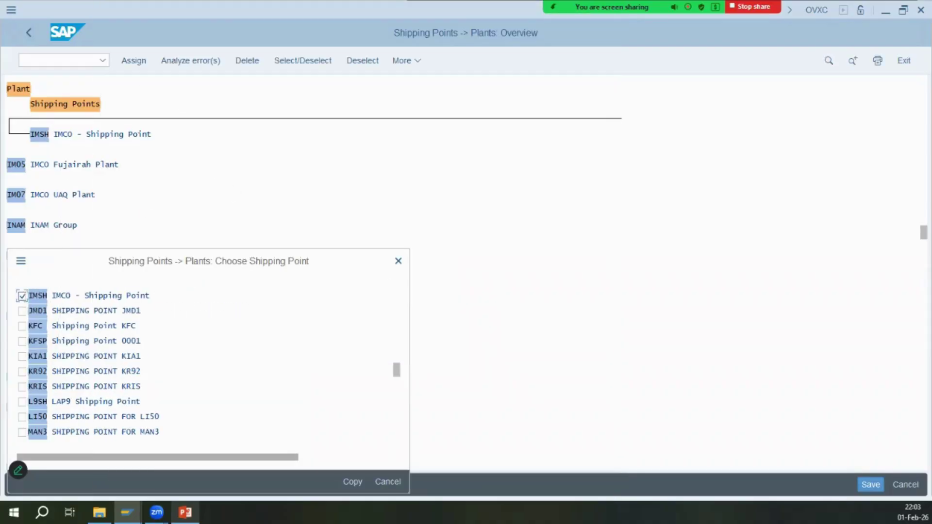
pyautogui.press('Return')
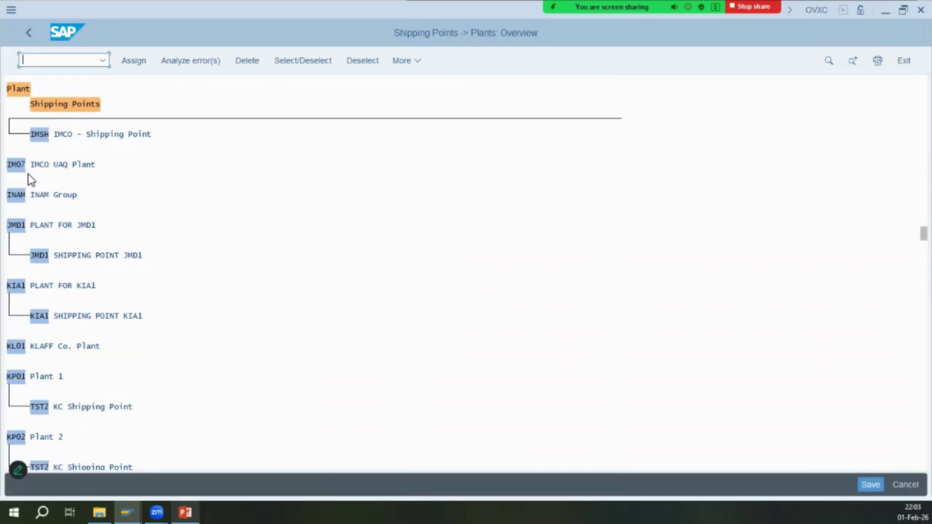
# - Assign shipping point IMSH to plant IM07, the IMCO UAQ Plant, and save the shipping point assignments to the customizing request
pyautogui.click(17, 164)
pyautogui.click(134, 61)
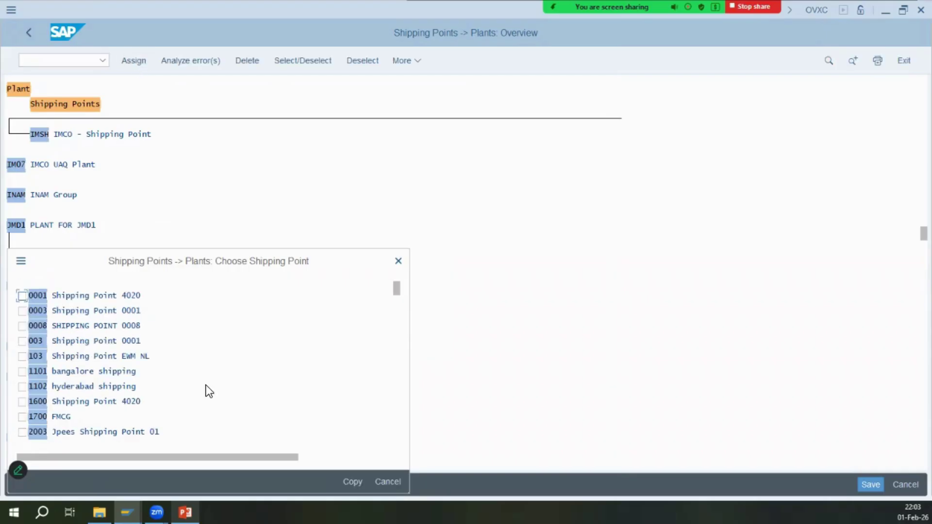
pyautogui.hotkey('ctrl', 'f')
pyautogui.write('imsh')
pyautogui.press('Return')
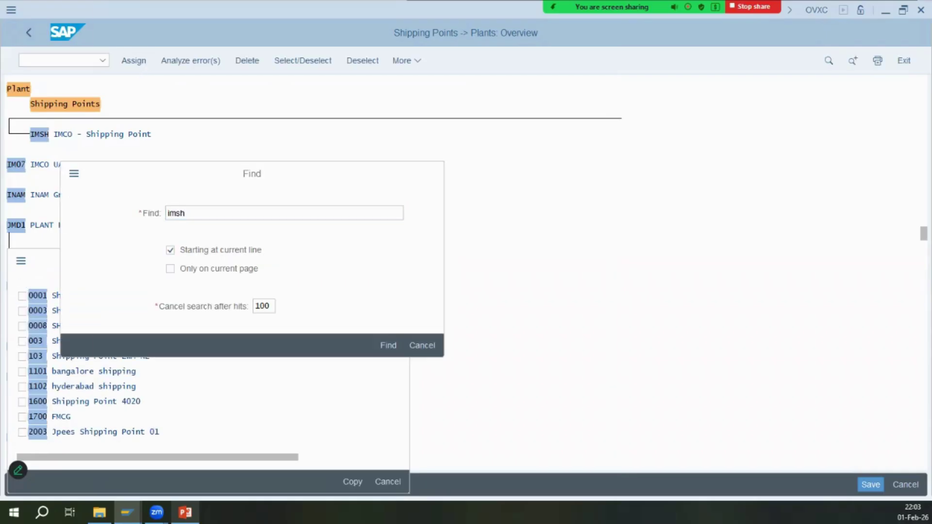
pyautogui.click(124, 80)
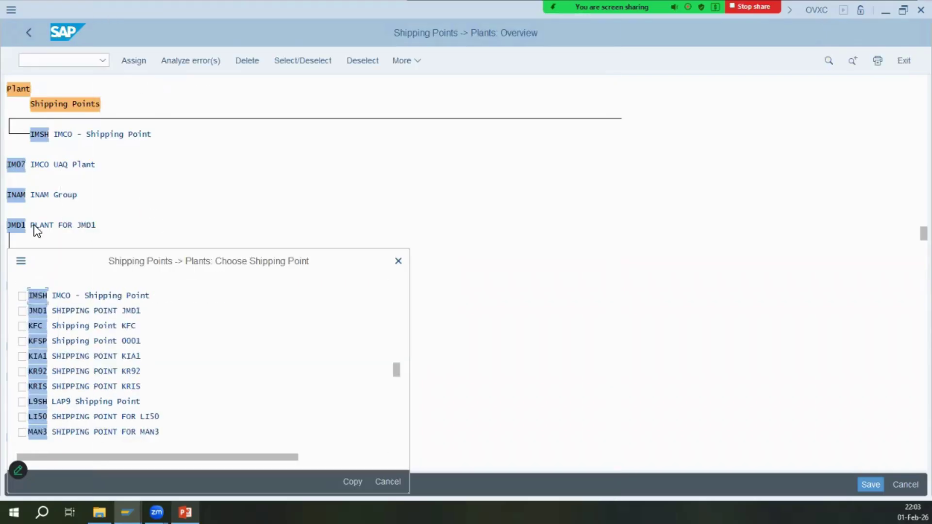
pyautogui.click(22, 295)
pyautogui.press('Return')
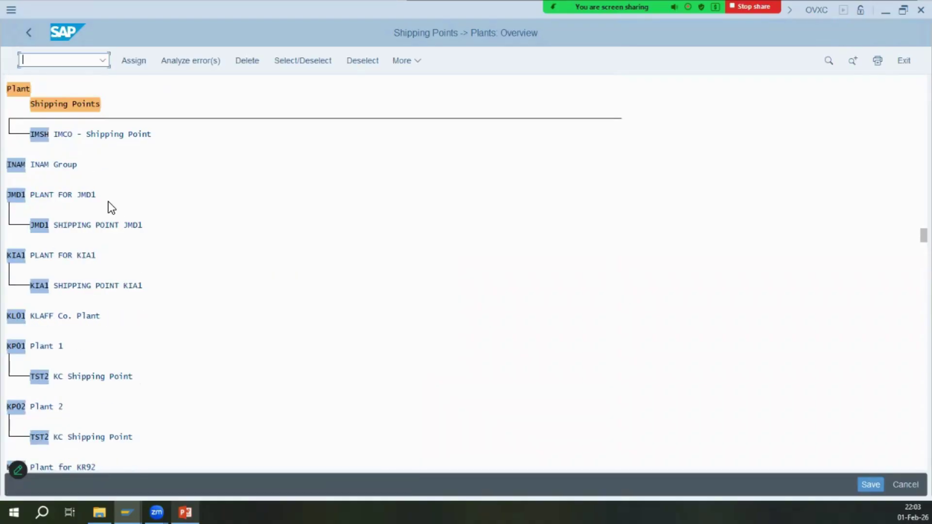
pyautogui.click(871, 484)
pyautogui.click(267, 270)
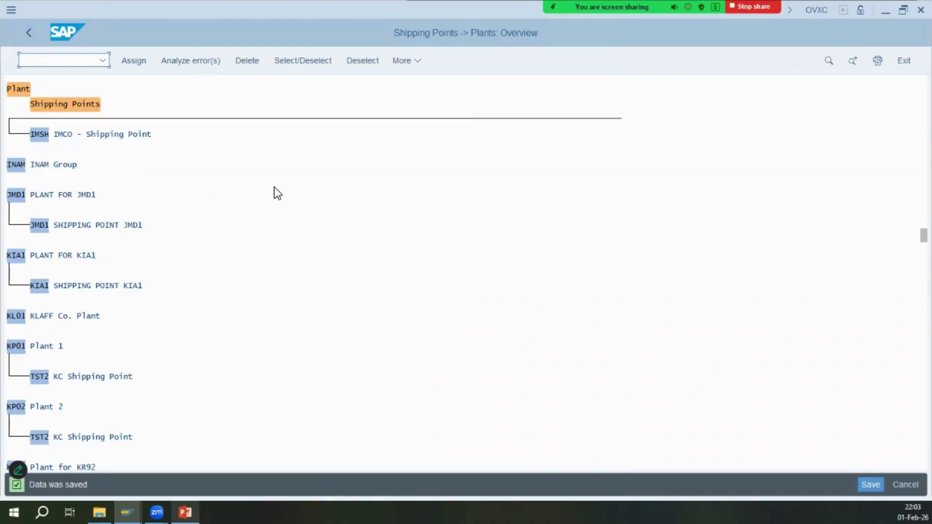
# - Return to the IMG, switch to PowerPoint, and read slide 14 on shipping point determination and using sales employees without HR
pyautogui.click(30, 35)
pyautogui.hotkey('alt', 'Tab')
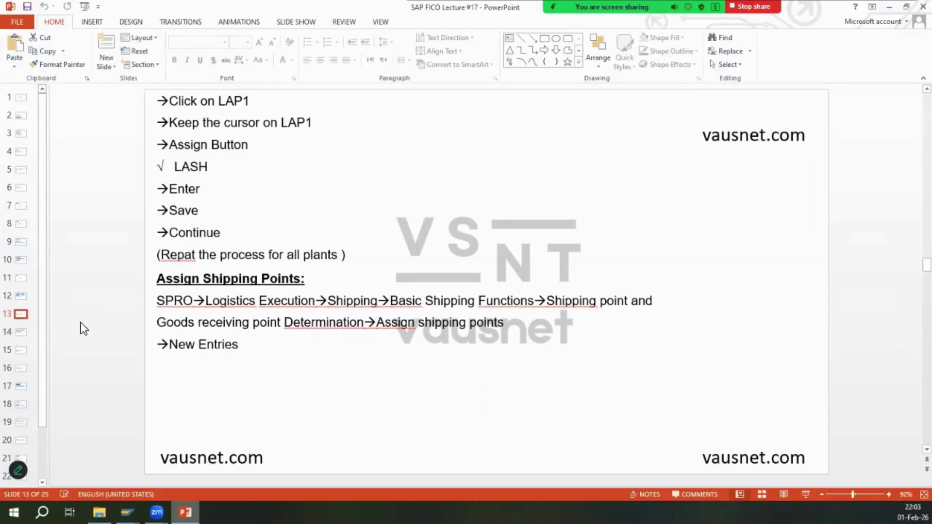
pyautogui.click(19, 332)
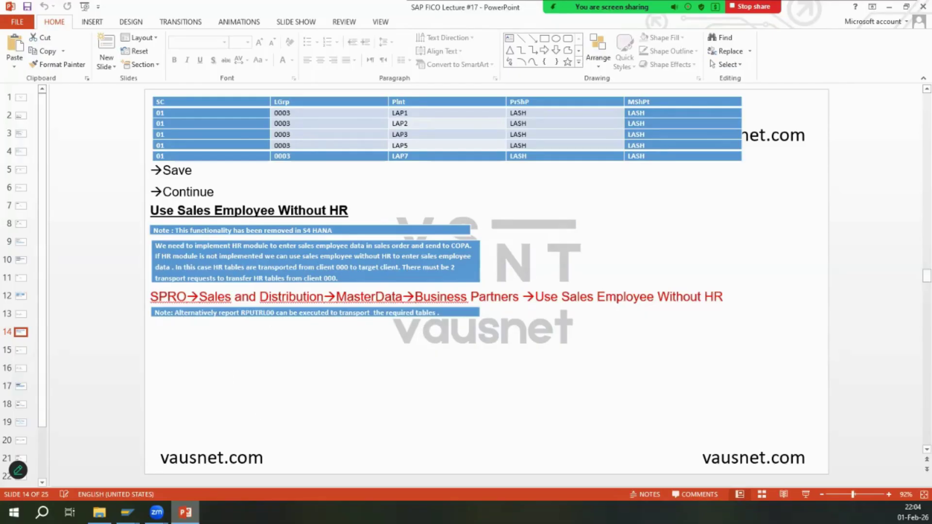
# - Switch to SAP and open the ABAP Editor with transaction SE38 in a new session
pyautogui.hotkey('alt', 'Tab')
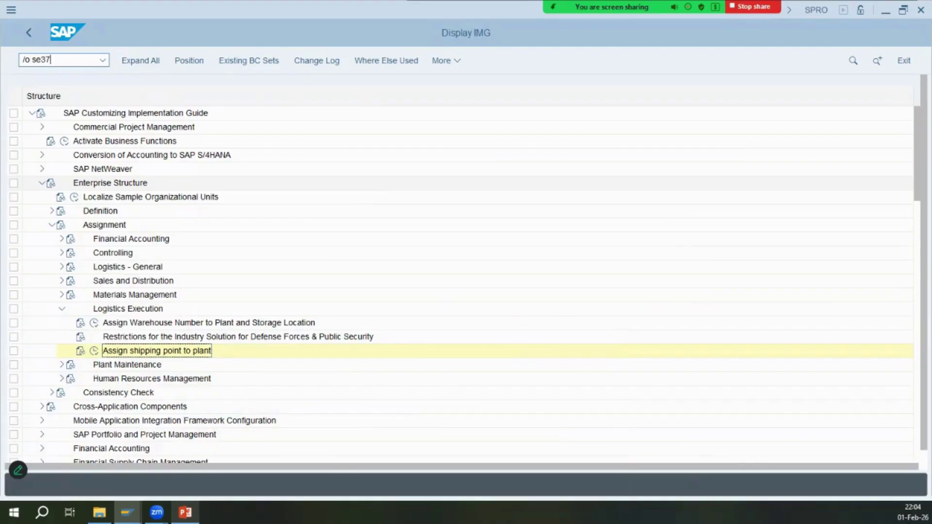
pyautogui.write('/o se38')
pyautogui.press('Return')
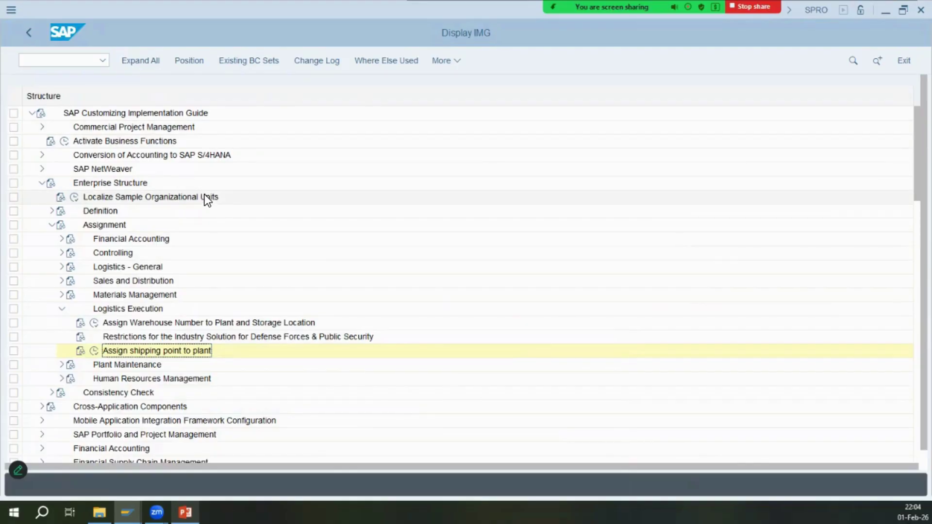
# - Switch back to PowerPoint and select the report name RPUTRL00 in the note on slide 14
pyautogui.hotkey('alt', 'Tab')
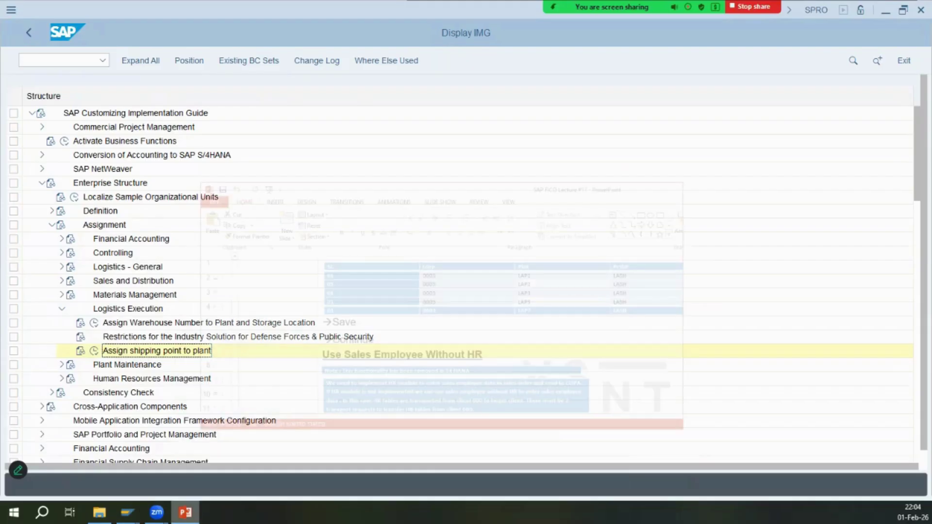
pyautogui.hotkey('alt', 'Tab')
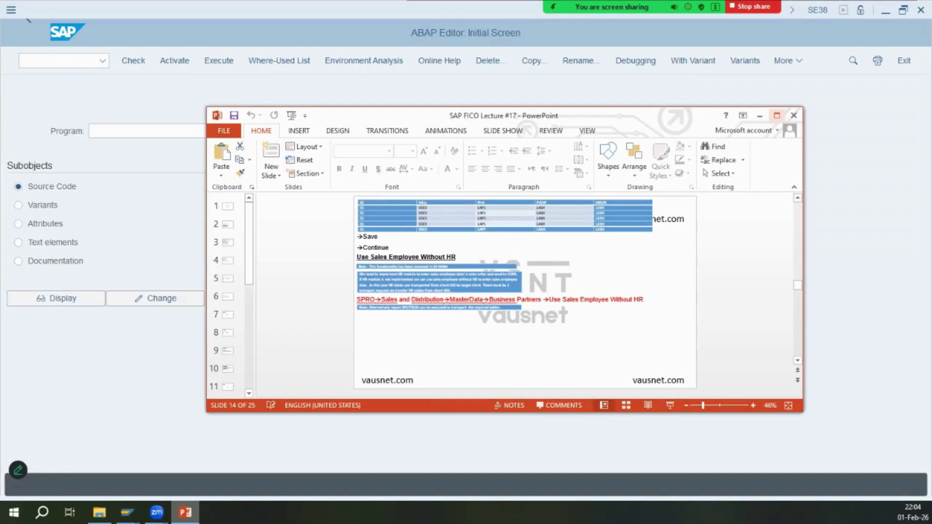
pyautogui.click(776, 116)
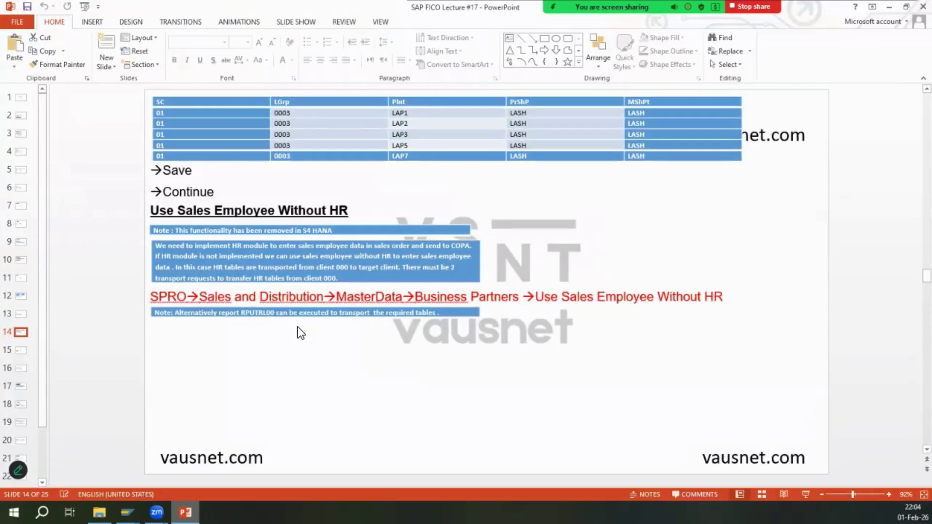
pyautogui.click(243, 314)
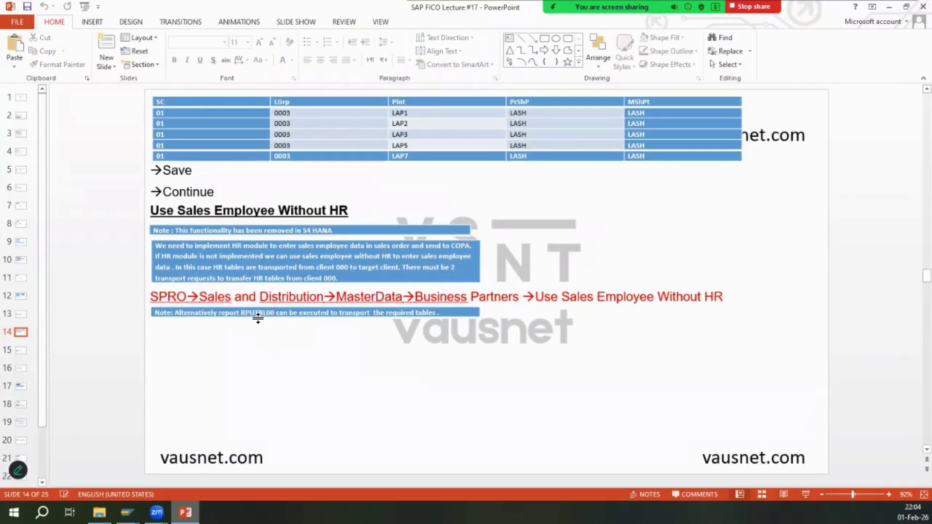
pyautogui.moveTo(241, 313); pyautogui.dragTo(277, 313)
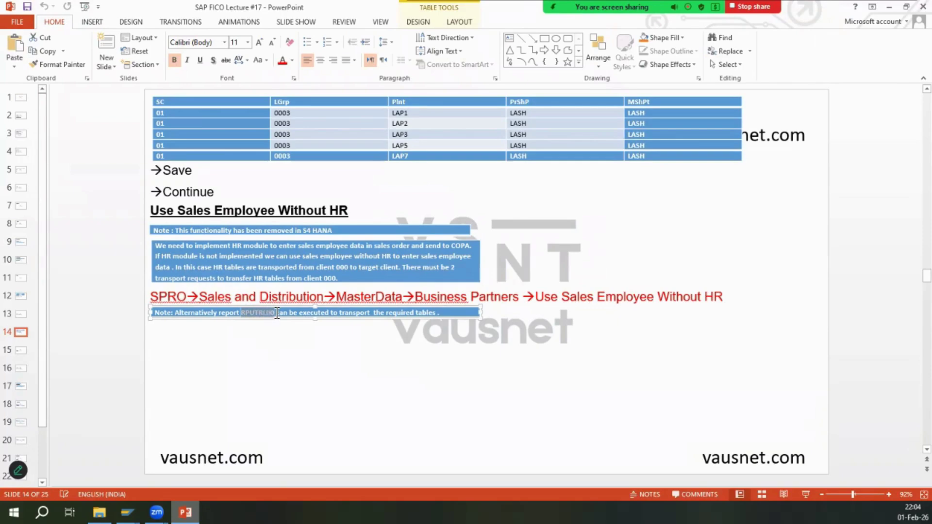
# - Minimize PowerPoint and replace the ABAP Editor in the current SAP session with the ABAP Dictionary, transaction SE11
pyautogui.click(889, 7)
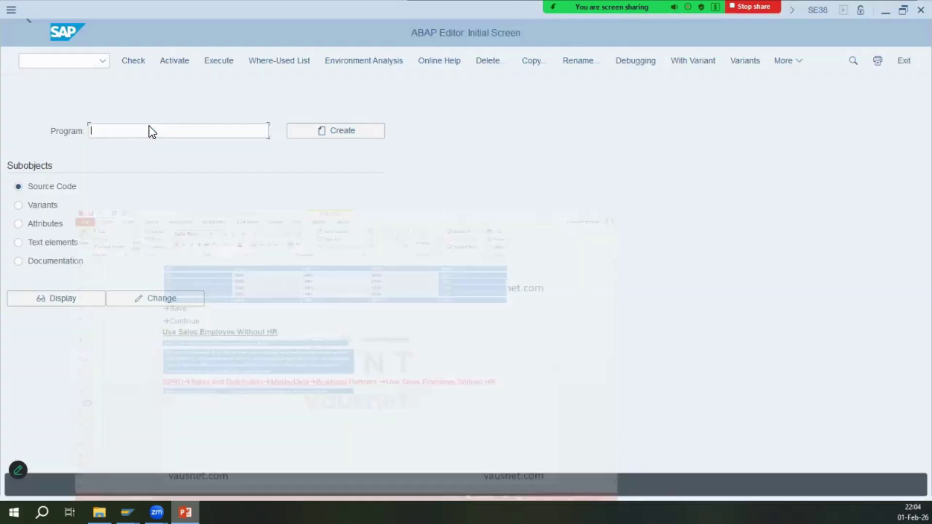
pyautogui.hotkey('ctrl', '/')
pyautogui.write('/n se1')
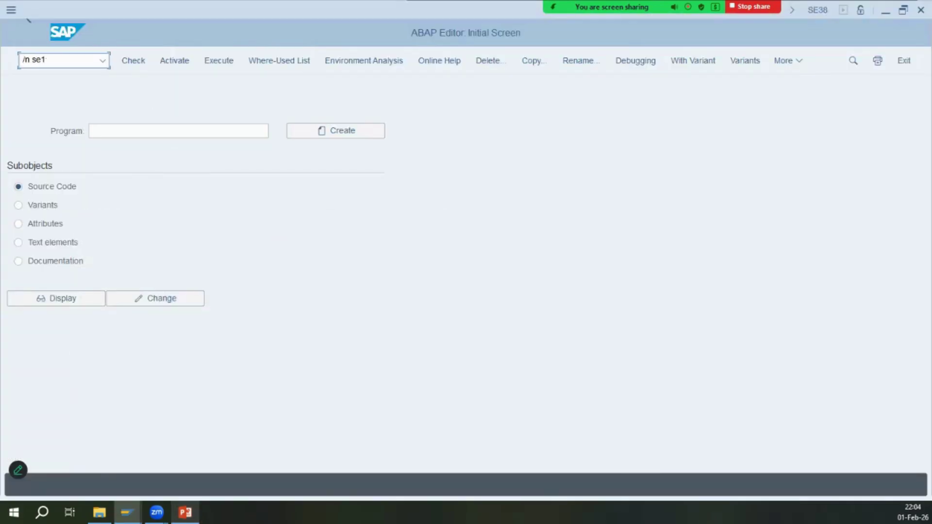
pyautogui.write('1')
pyautogui.press('Return')
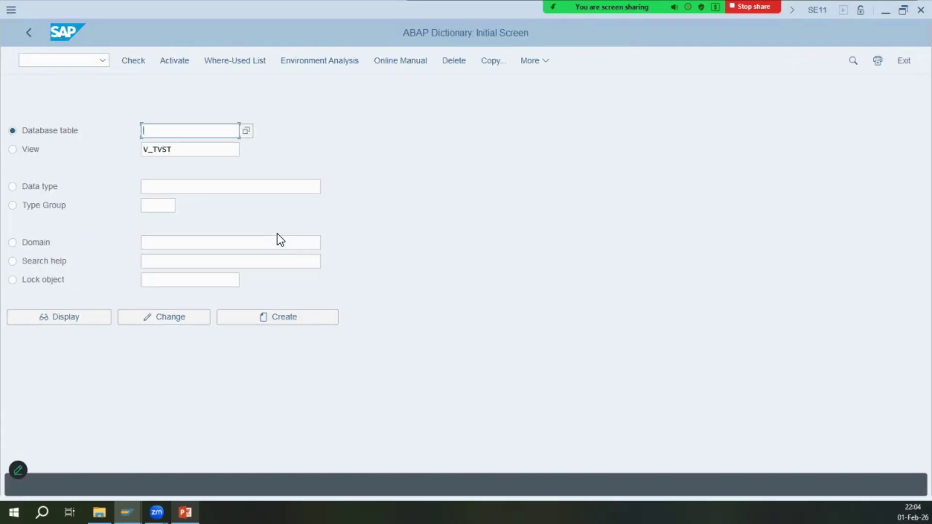
# - Execute report RPUTRL00 in the ABAP Editor, transaction SE38, and accept customizing request SA2K902231
pyautogui.hotkey('ctrl', '/')
pyautogui.write('/nse38')
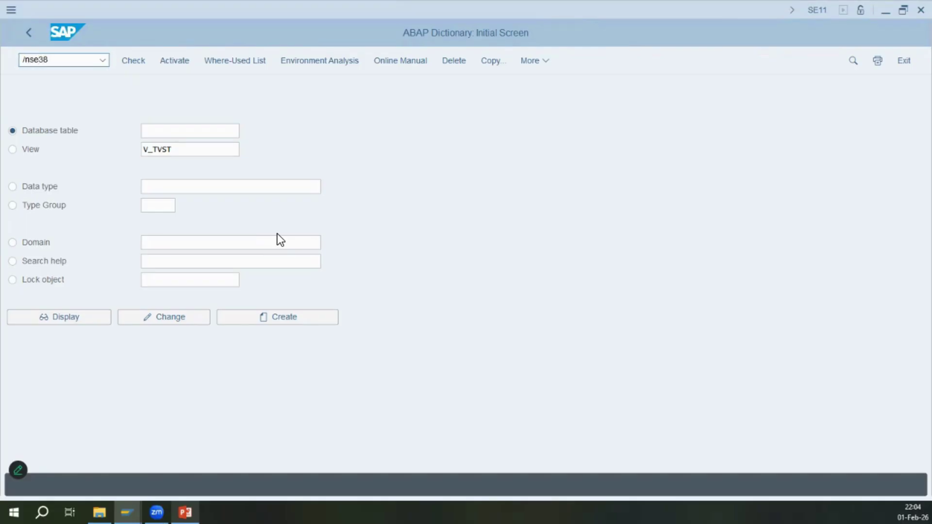
pyautogui.press('Return')
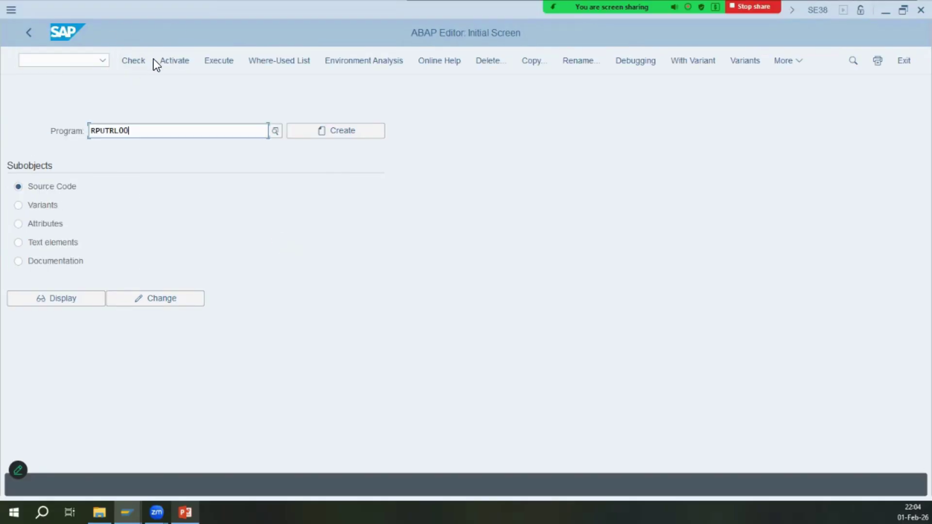
pyautogui.click(232, 58)
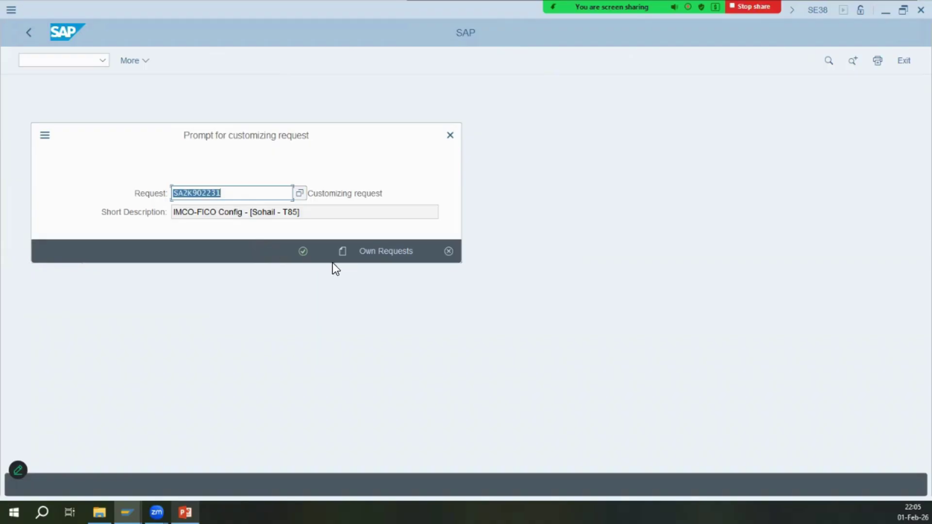
pyautogui.click(302, 252)
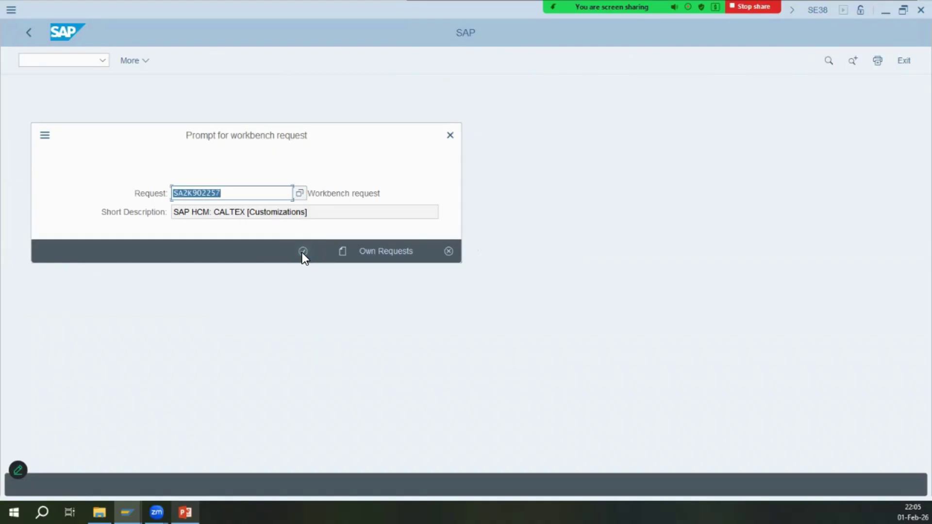
# - List the own workbench requests and create a new one with the short description "IMCO - HCM Table Transport - T85"
pyautogui.click(401, 251)
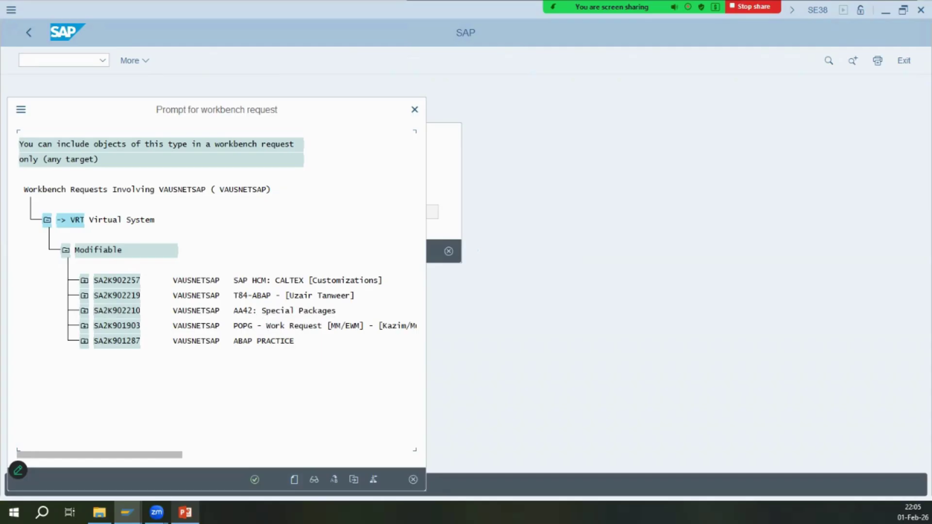
pyautogui.write('HCM')
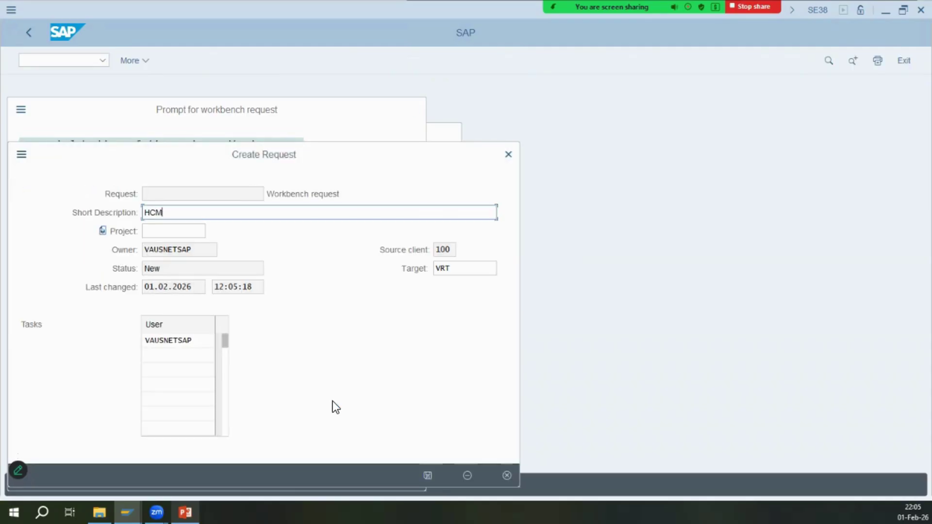
pyautogui.press('BackSpace')
pyautogui.press('BackSpace')
pyautogui.press('BackSpace')
pyautogui.write('HC')
pyautogui.press('BackSpace')
pyautogui.press('BackSpace')
pyautogui.write('IMCO - HCM Table T')
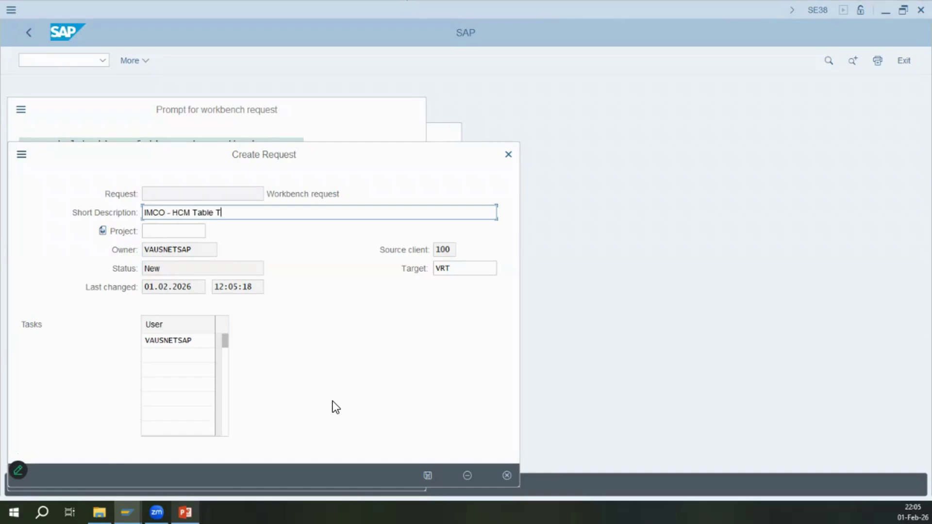
pyautogui.write('ransport - T84')
pyautogui.press('Return')
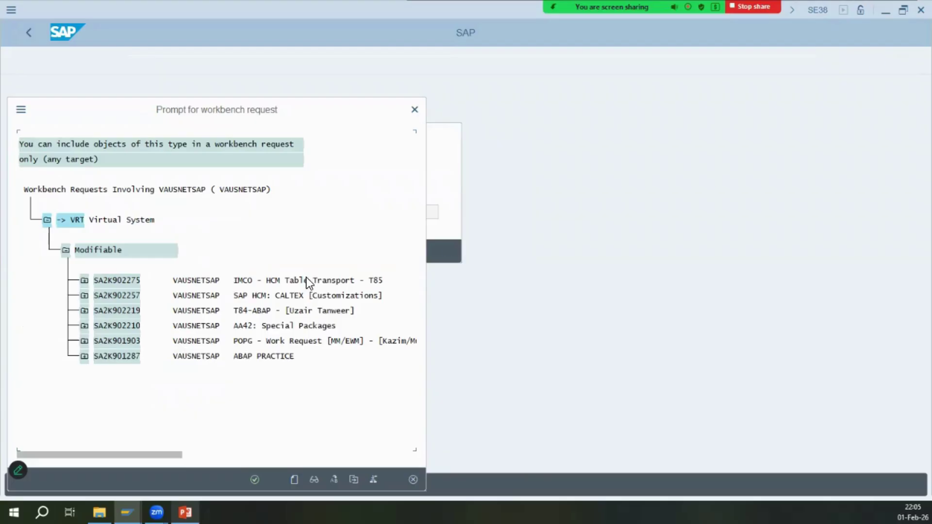
# - Assign the transport to the workbench request "IMCO - HCM Table Transport - T85", and open slide 15 of the lecture in PowerPoint
pyautogui.doubleClick(246, 281)
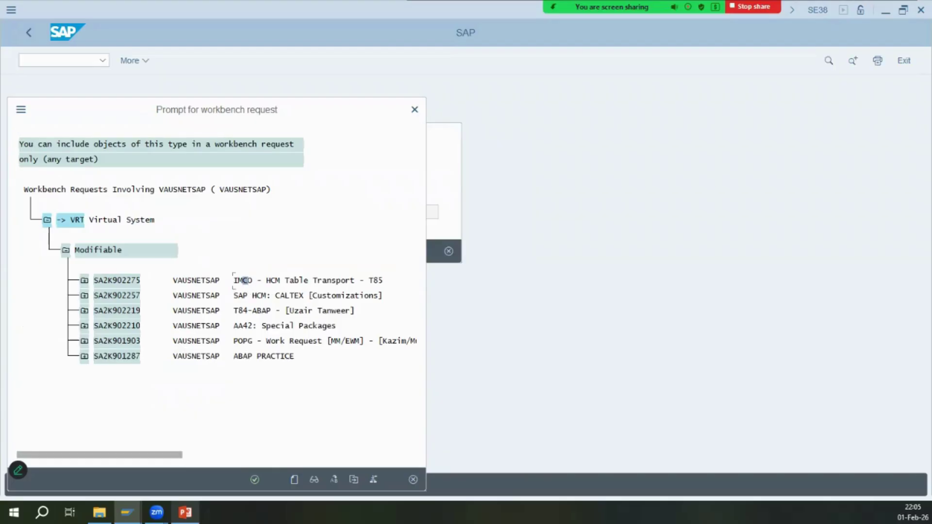
pyautogui.click(300, 251)
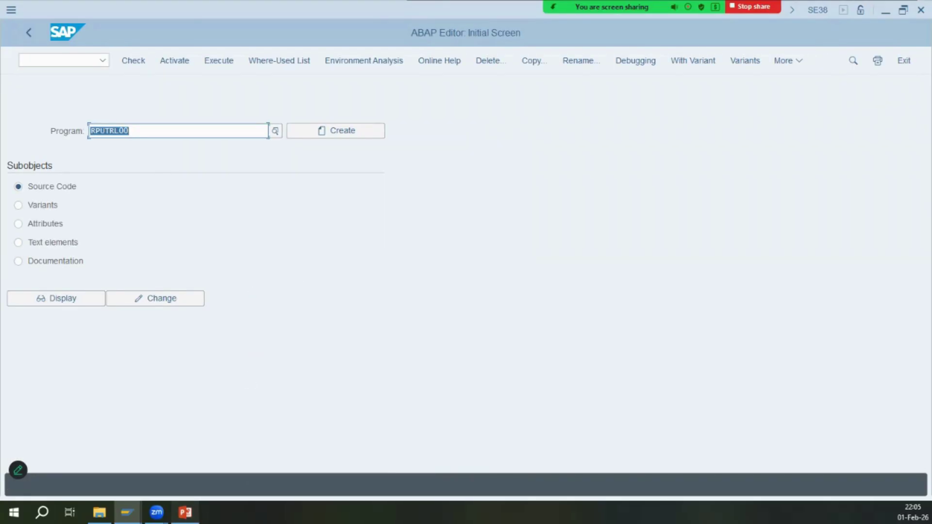
pyautogui.click(185, 512)
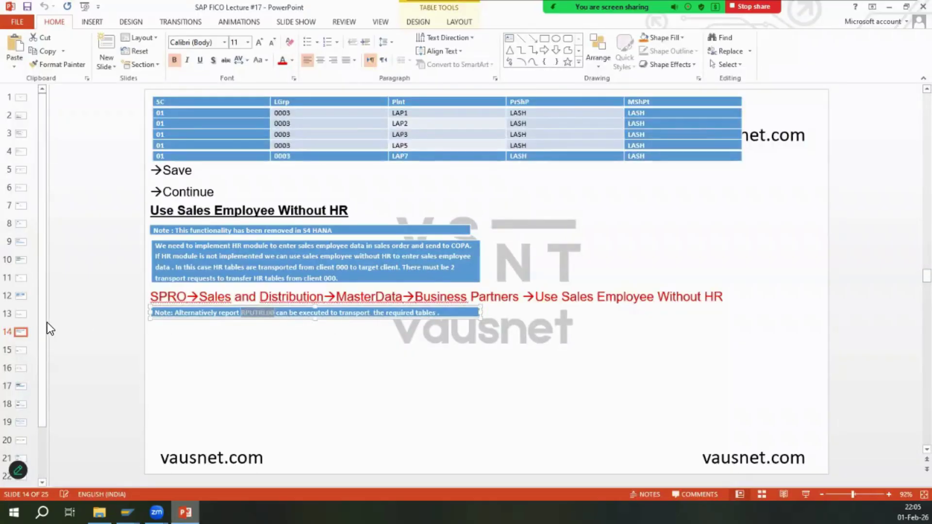
pyautogui.click(19, 350)
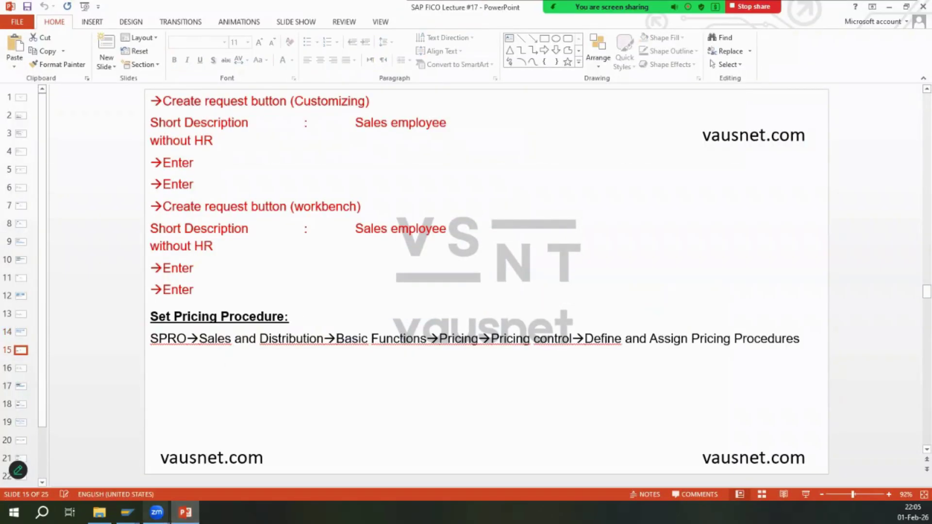
# - Switch to SAP and display the SAP Reference IMG through transaction SPRO
pyautogui.hotkey('alt', 'Tab')
pyautogui.write('/nspro')
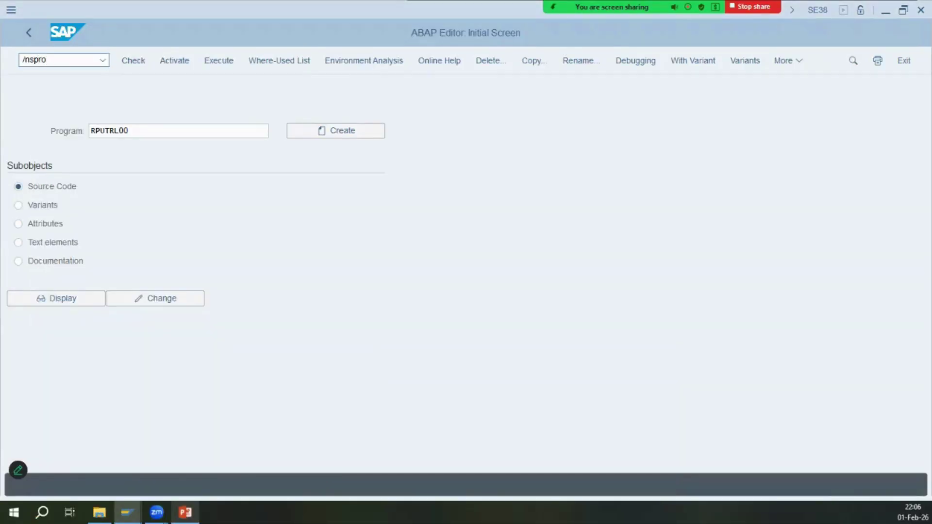
pyautogui.press('Return')
pyautogui.hotkey('alt', 'Tab')
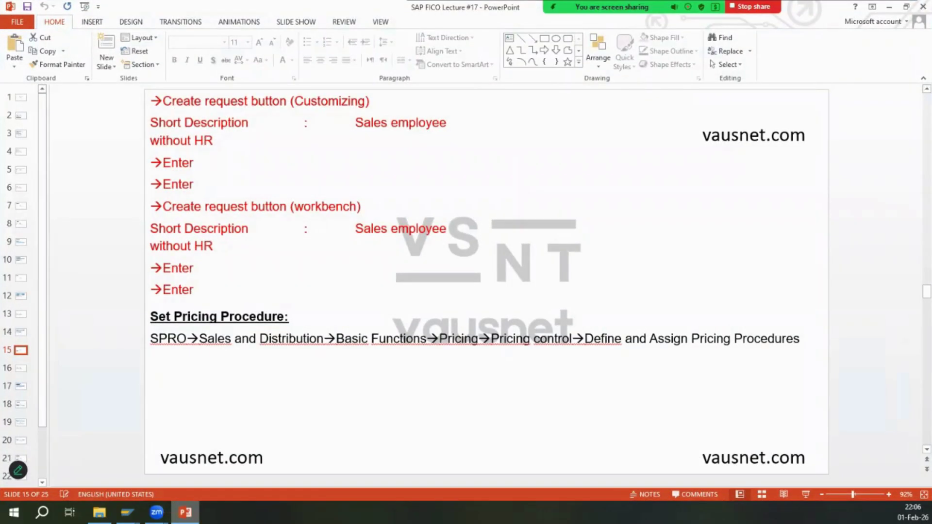
pyautogui.hotkey('alt', 'Tab')
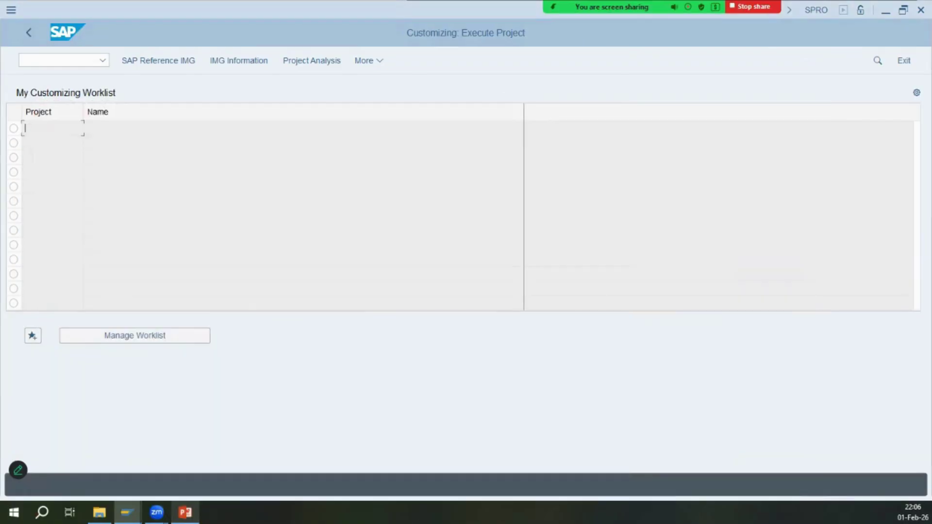
pyautogui.click(150, 60)
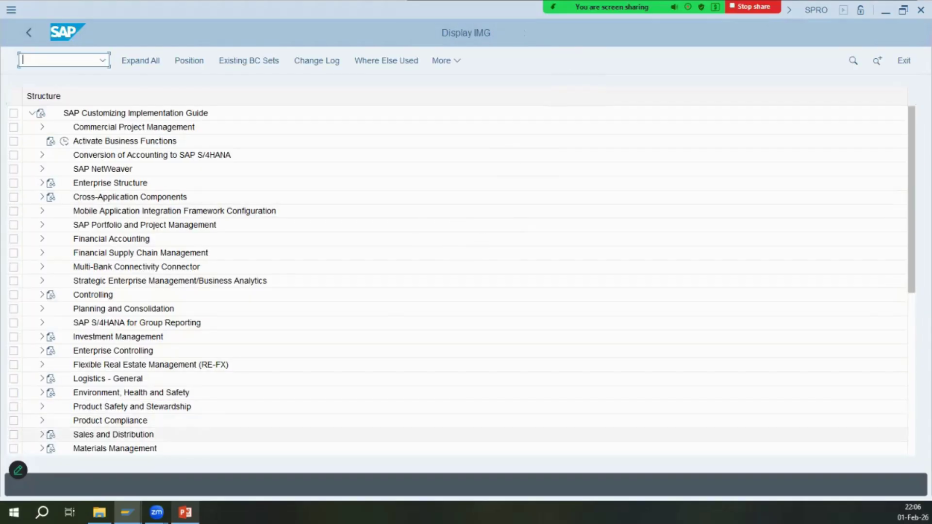
# - Expand the IMG path Sales and Distribution, Basic Functions, Pricing, Pricing Control, checking it against the lecture slide
pyautogui.click(42, 435)
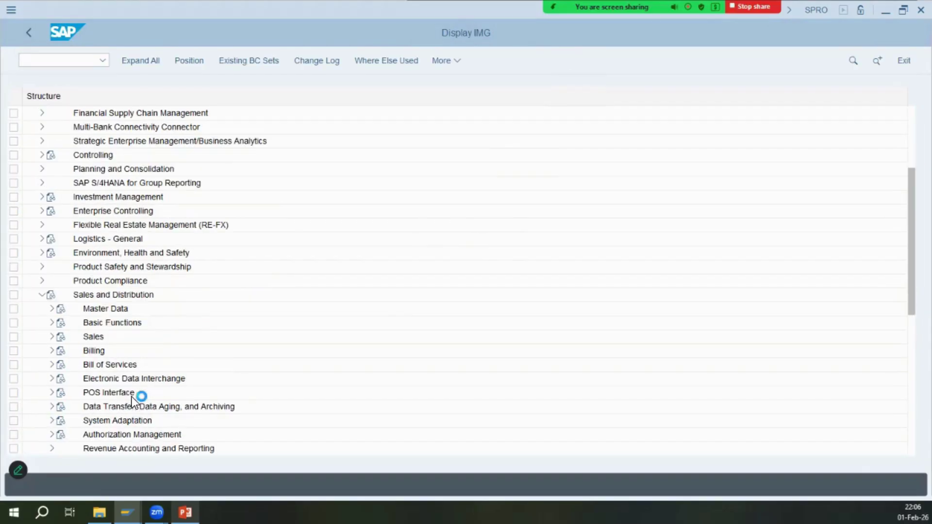
pyautogui.click(52, 322)
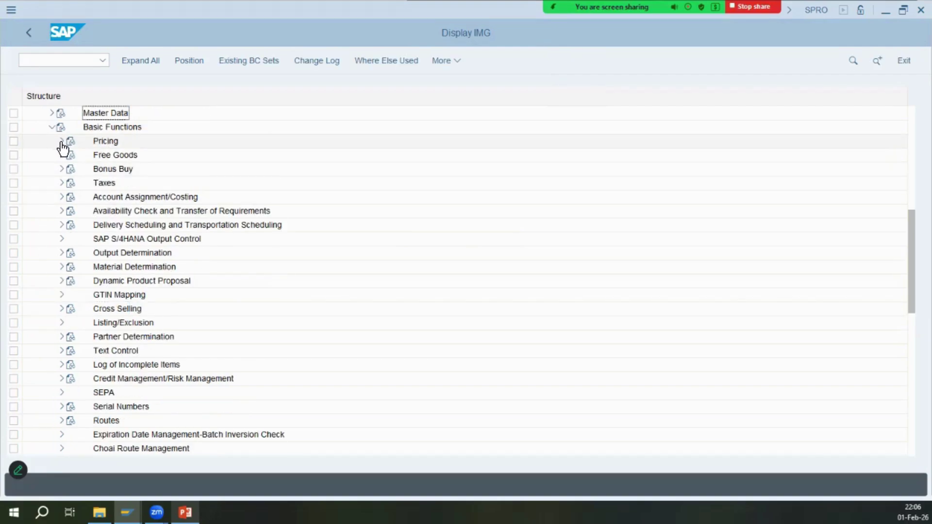
pyautogui.click(62, 140)
pyautogui.hotkey('alt', 'Tab')
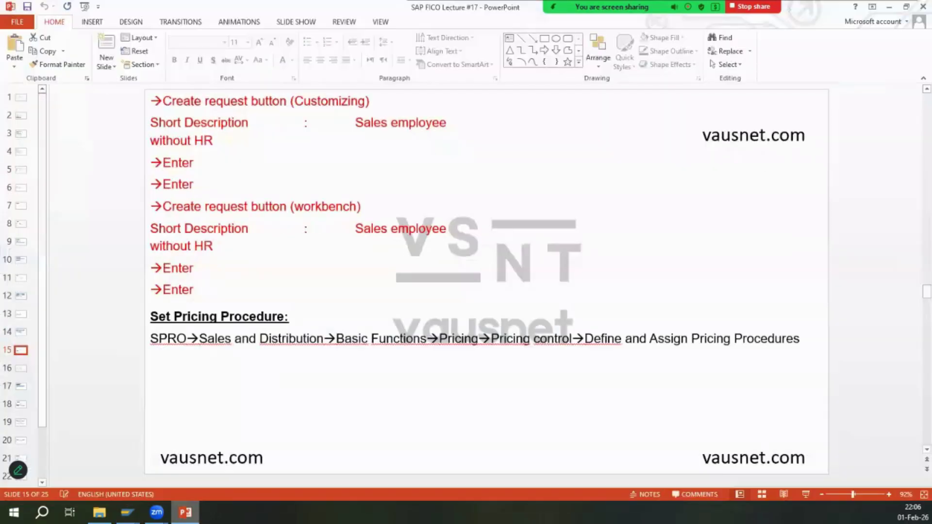
pyautogui.hotkey('alt', 'Tab')
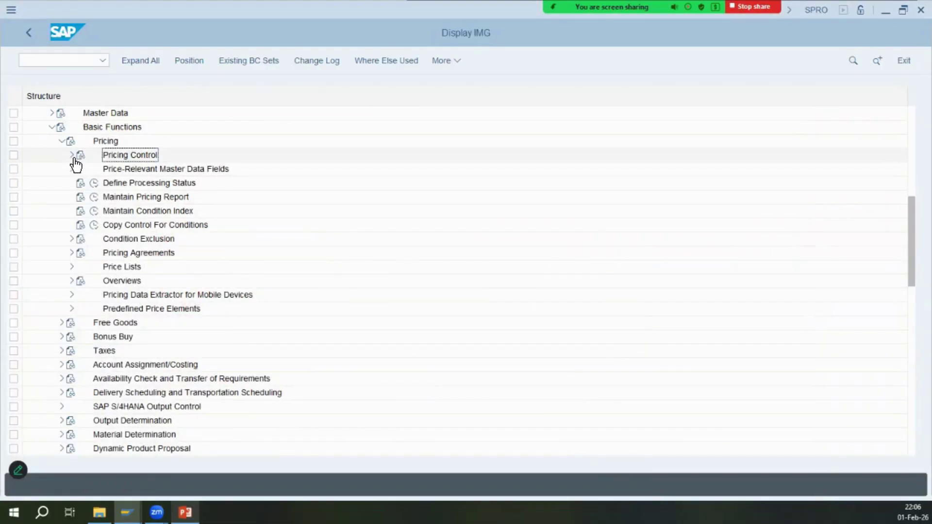
pyautogui.click(71, 155)
pyautogui.hotkey('alt', 'Tab')
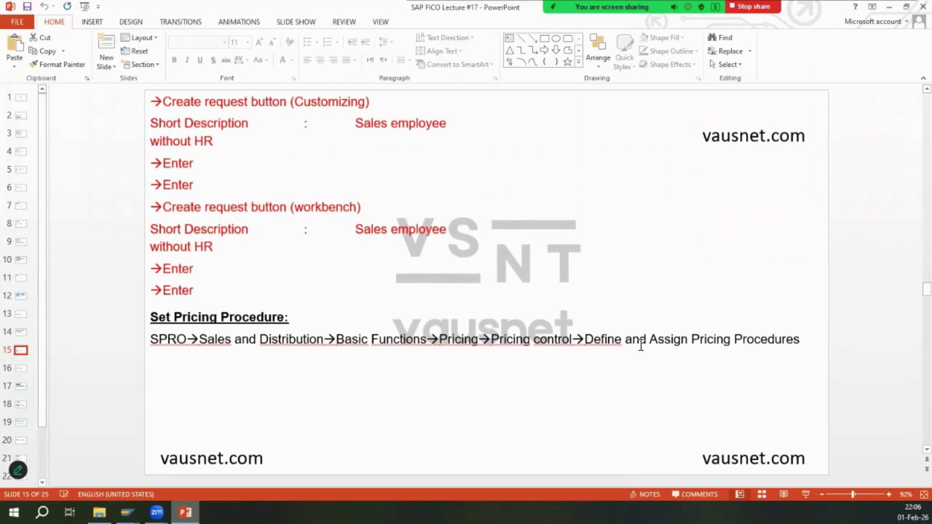
pyautogui.hotkey('alt', 'Tab')
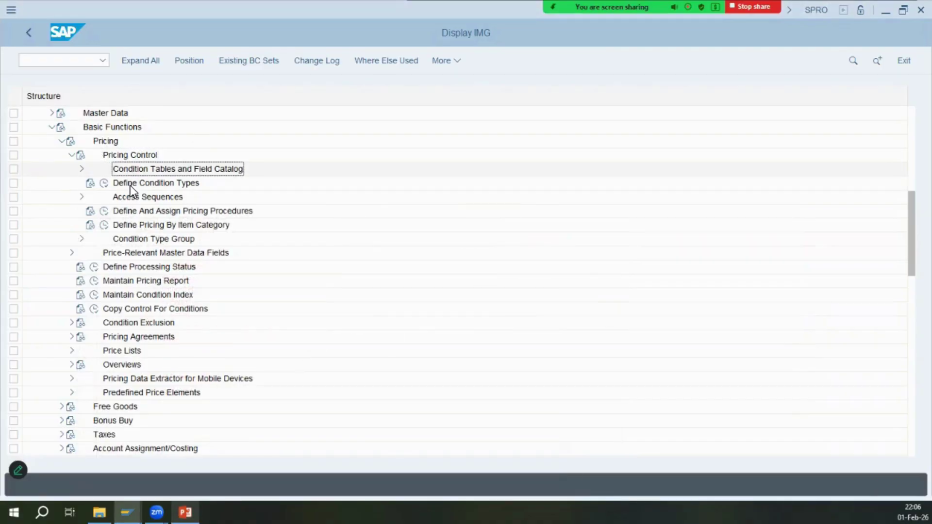
# - Open the Set Pricing Procedures activity under Define And Assign Pricing Procedures, consulting slide 16 for the instructions
pyautogui.click(104, 211)
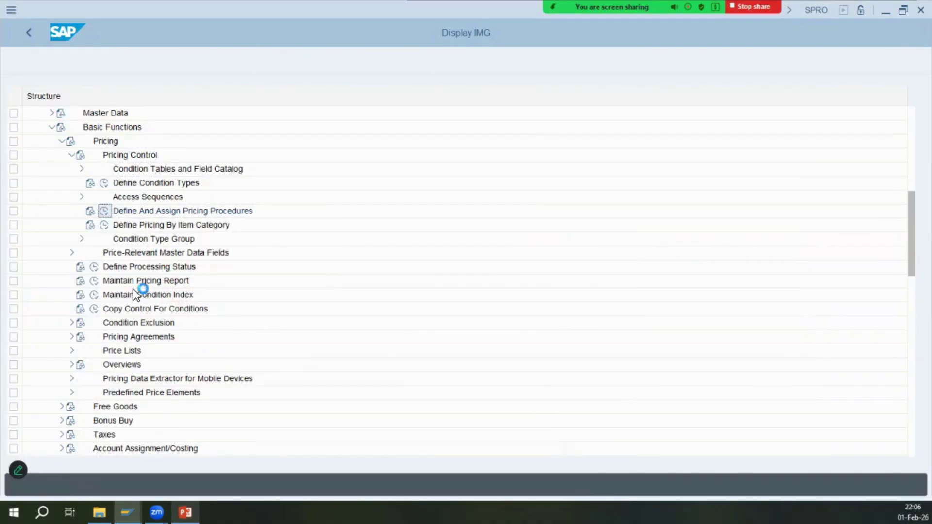
pyautogui.hotkey('alt', 'Tab')
pyautogui.click(21, 368)
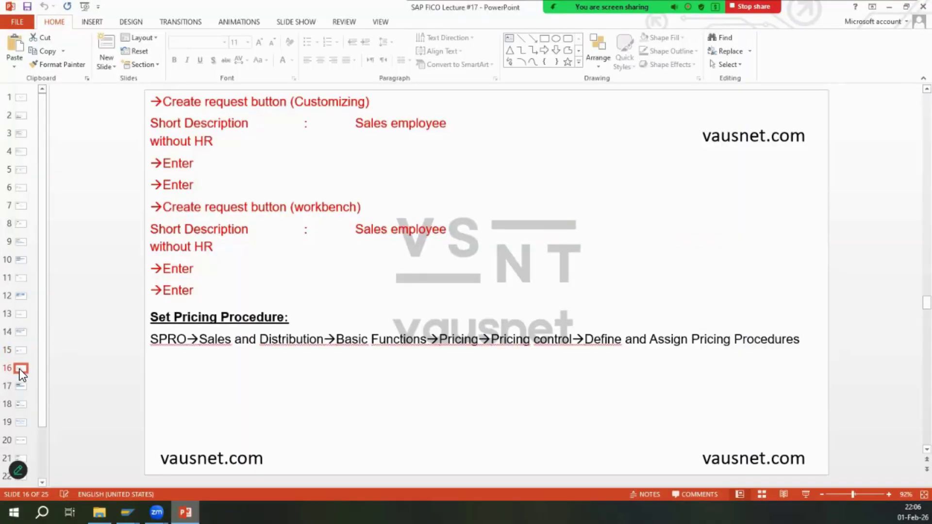
pyautogui.click(135, 466)
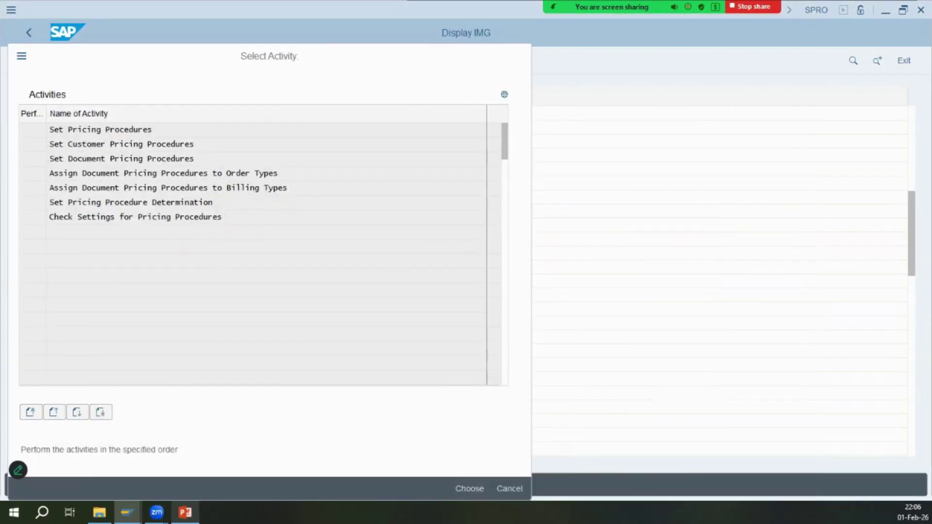
pyautogui.hotkey('alt', 'Tab')
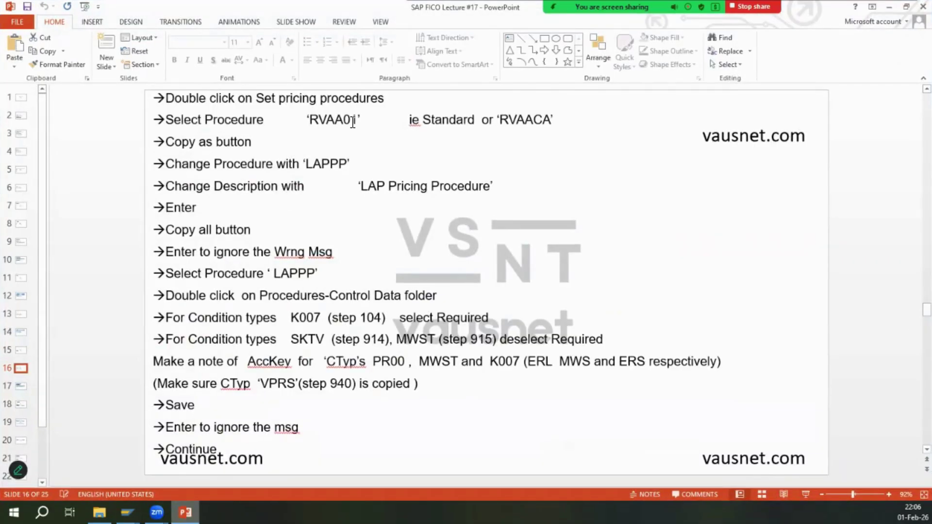
pyautogui.hotkey('alt', 'Tab')
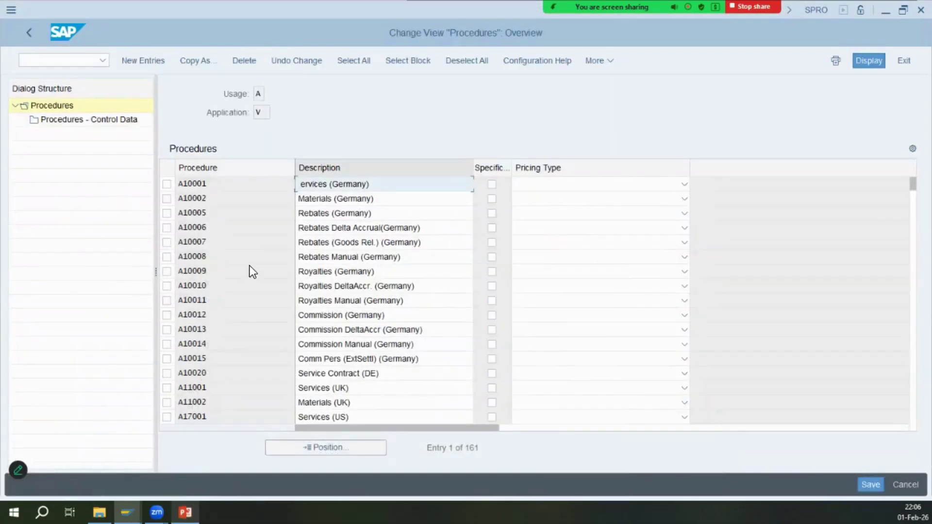
# - Locate the standard pricing procedure RVAA01 in the procedures list and start a copy of it
pyautogui.write('rvaa01')
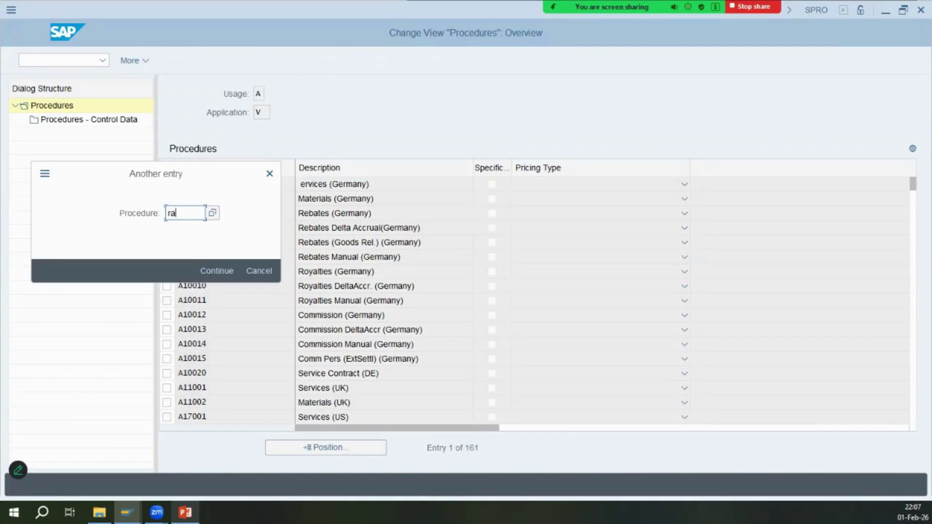
pyautogui.press('Return')
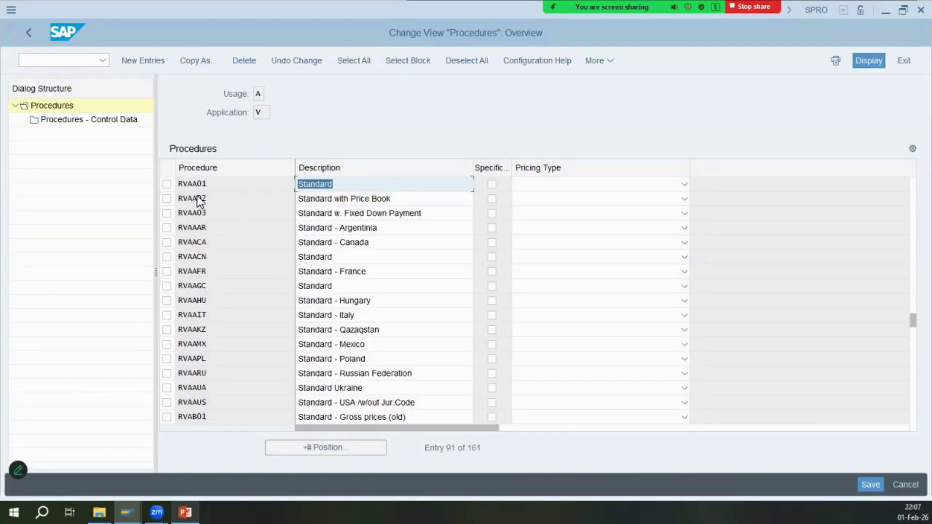
pyautogui.hotkey('alt', 'Tab')
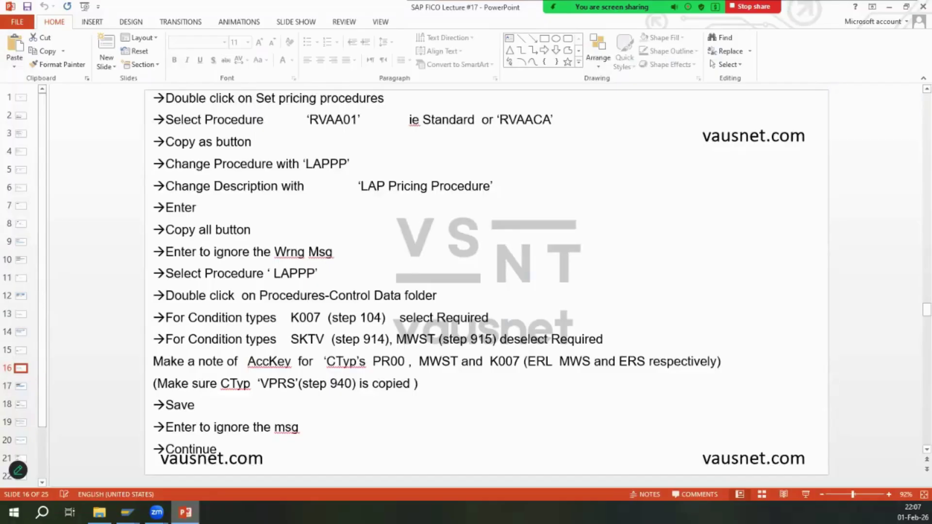
pyautogui.hotkey('alt', 'Tab')
pyautogui.click(197, 57)
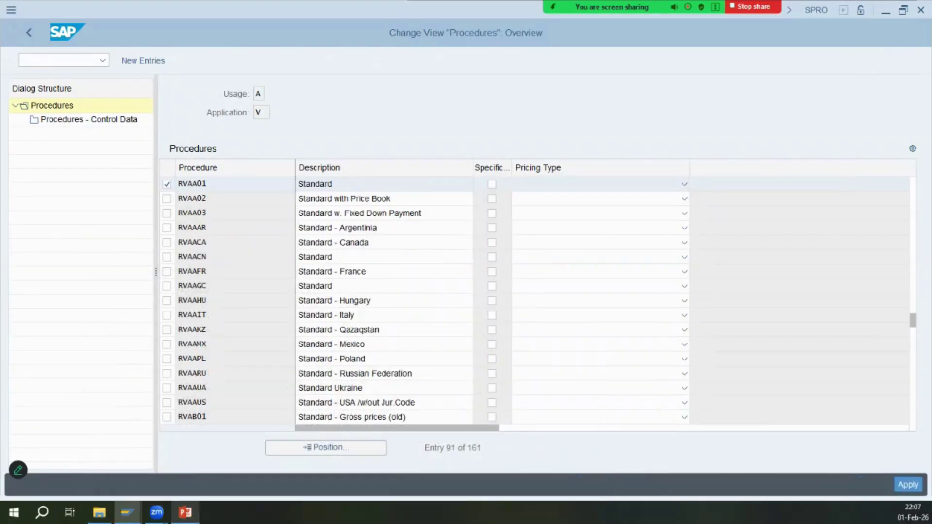
pyautogui.hotkey('alt', 'Tab')
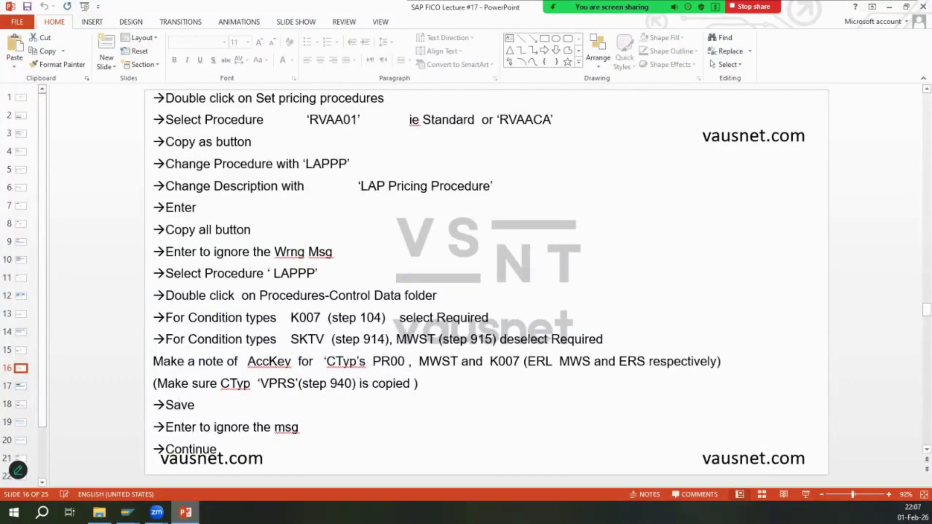
pyautogui.hotkey('alt', 'Tab')
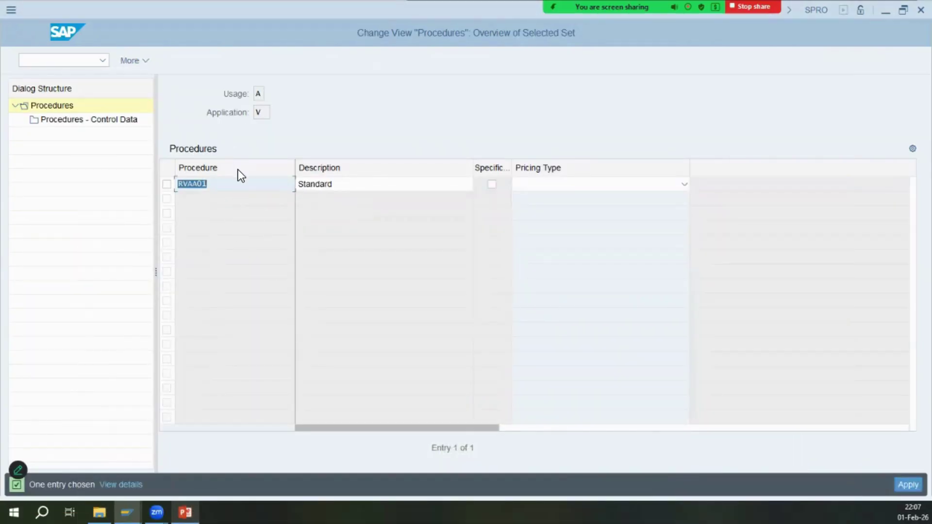
# - Name the copied pricing procedure IMAPP
pyautogui.press('BackSpace')
pyautogui.hotkey('ctrl', 'z')
pyautogui.write('imapp')
pyautogui.press('Tab')
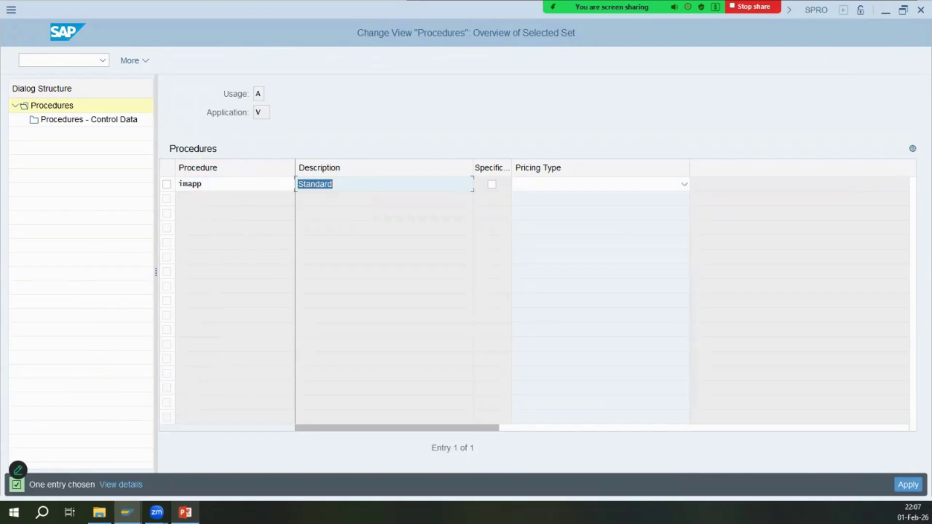
# - Set the copied procedure's description to "IMCO Pricing Proceure" and confirm the entry
pyautogui.hotkey('alt', 'Tab')
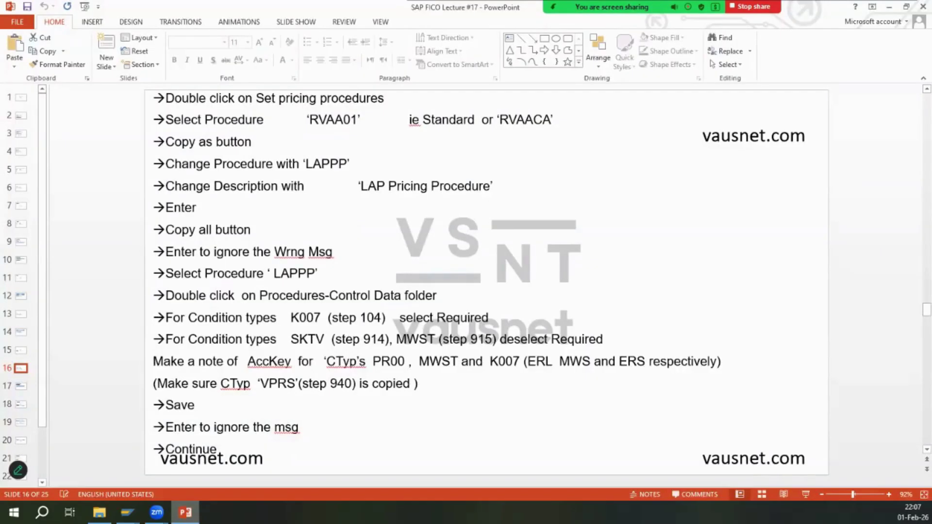
pyautogui.hotkey('alt', 'Tab')
pyautogui.write('IMCO Pircing')
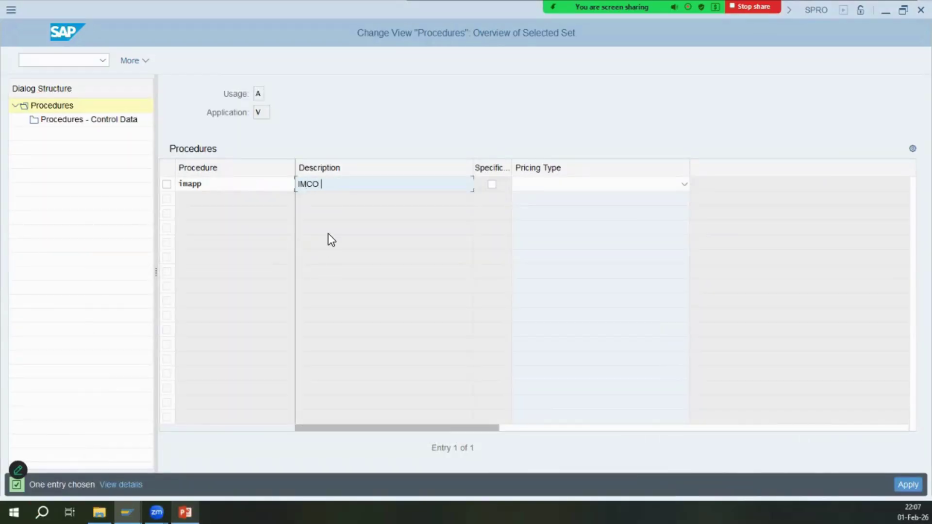
pyautogui.press('BackSpace')
pyautogui.press('BackSpace')
pyautogui.press('BackSpace')
pyautogui.press('BackSpace')
pyautogui.press('BackSpace')
pyautogui.press('BackSpace')
pyautogui.write('ricing Procedure')
pyautogui.press('Return')
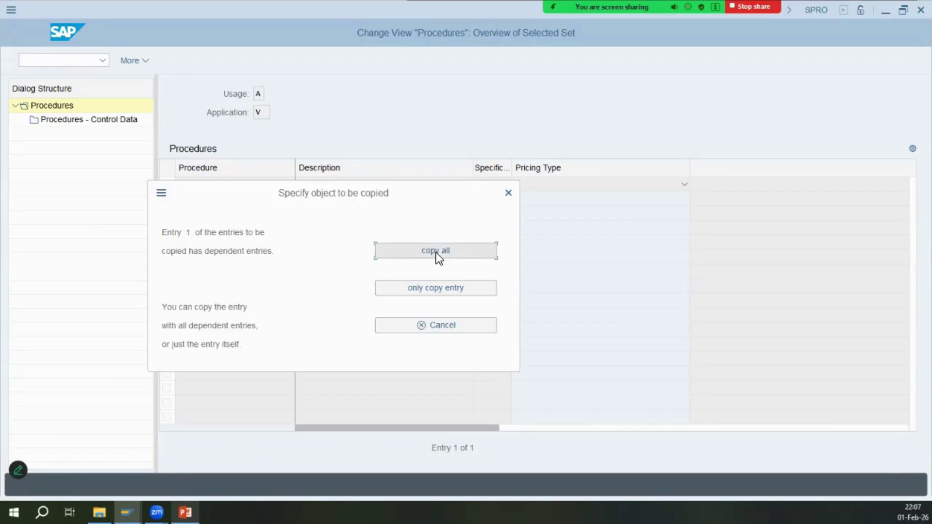
# - Copy the pricing procedure together with all its dependent entries, checking the following instructions on slide 16
pyautogui.click(436, 252)
pyautogui.hotkey('alt', 'Tab')
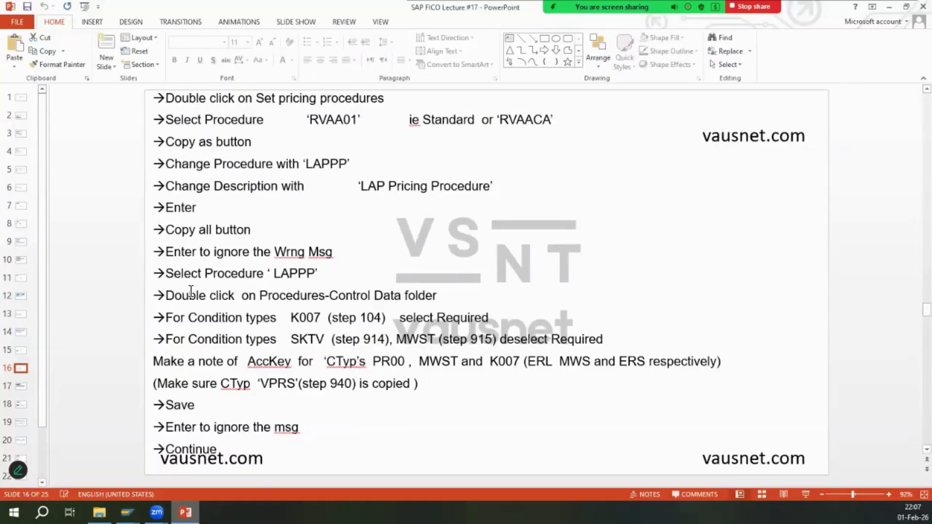
pyautogui.hotkey('alt', 'Tab')
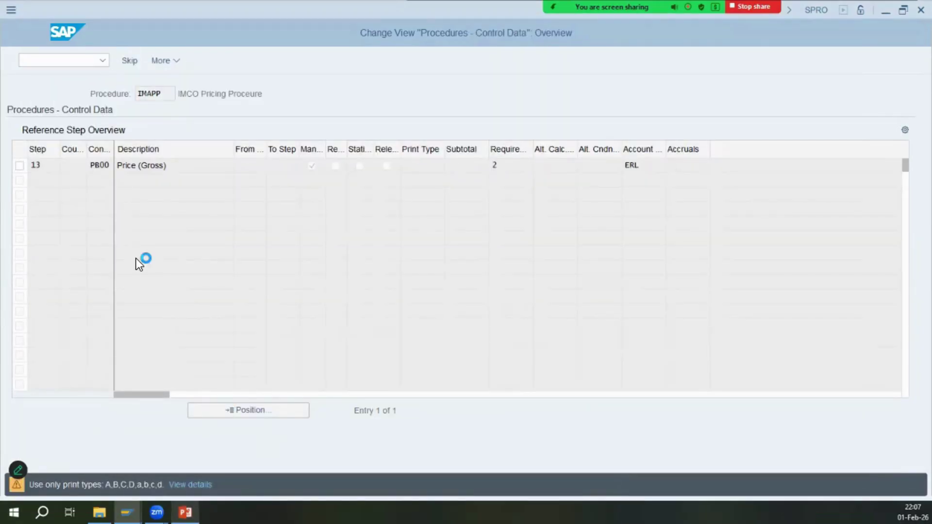
# - Acknowledge the warnings for the copied control data entries of IMAPP one after another and complete the copy
pyautogui.scroll(-3, 135, 256)
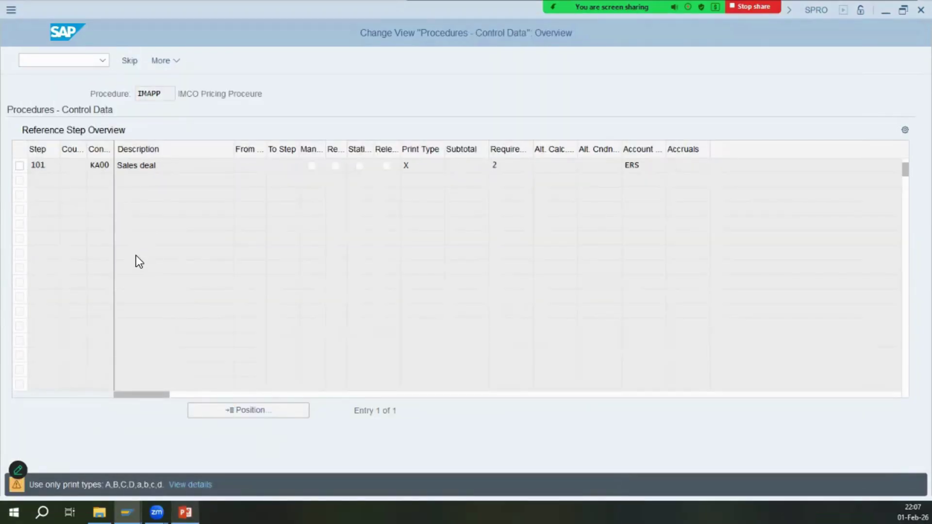
pyautogui.scroll(-3, 135, 255)
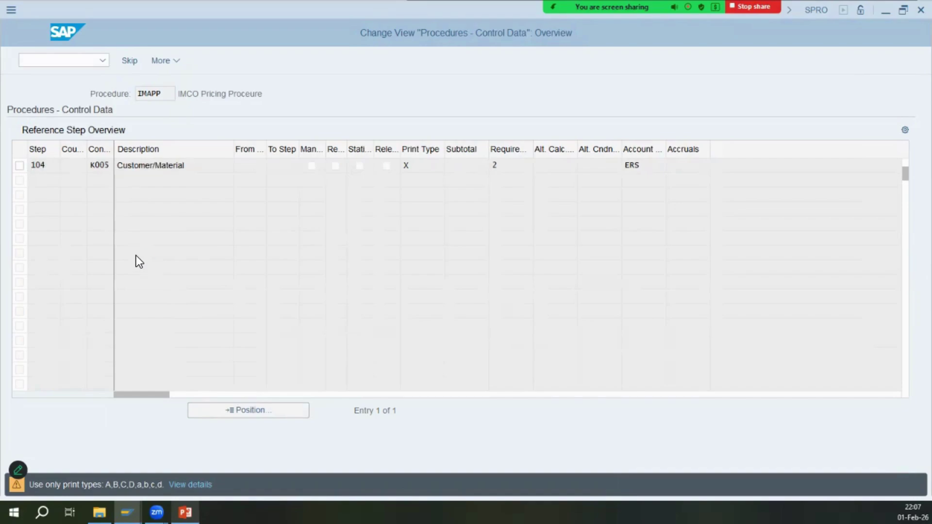
pyautogui.scroll(-1, 136, 256)
pyautogui.scroll(-3, 136, 255)
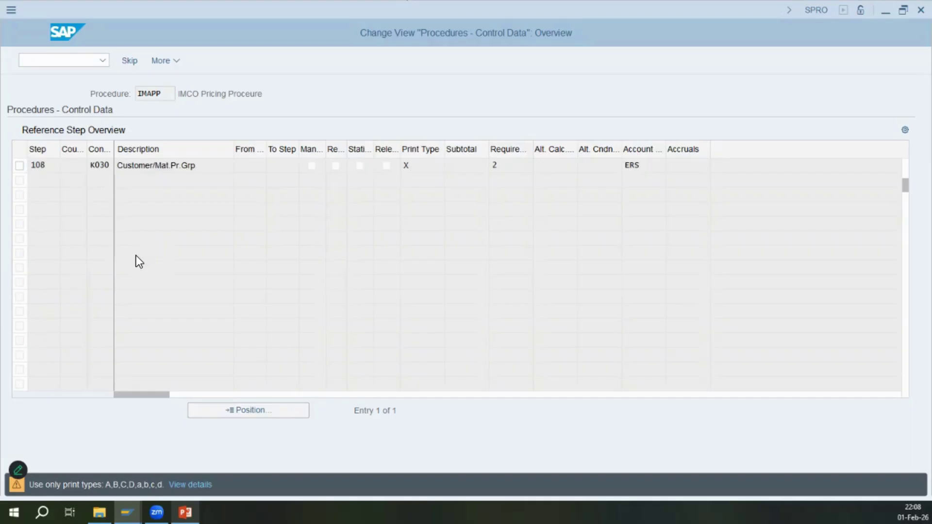
pyautogui.scroll(-2, 136, 255)
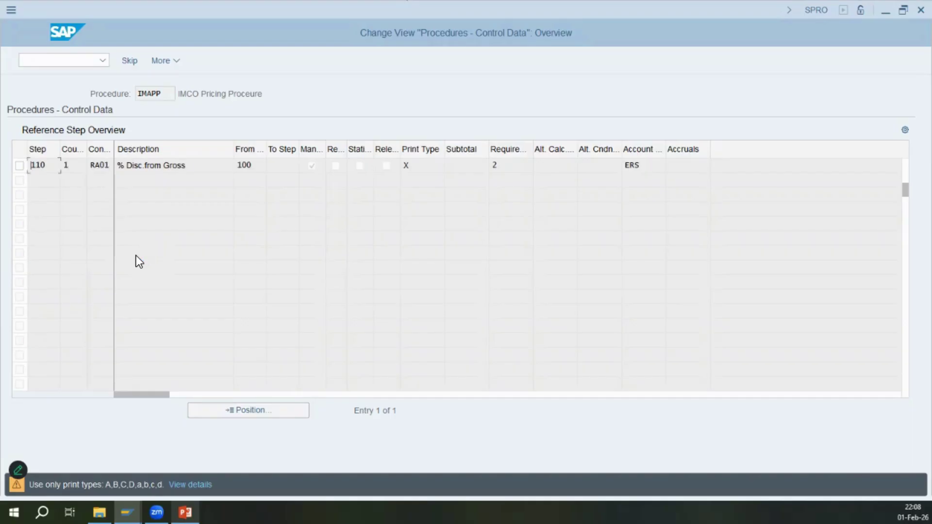
pyautogui.scroll(-2, 135, 257)
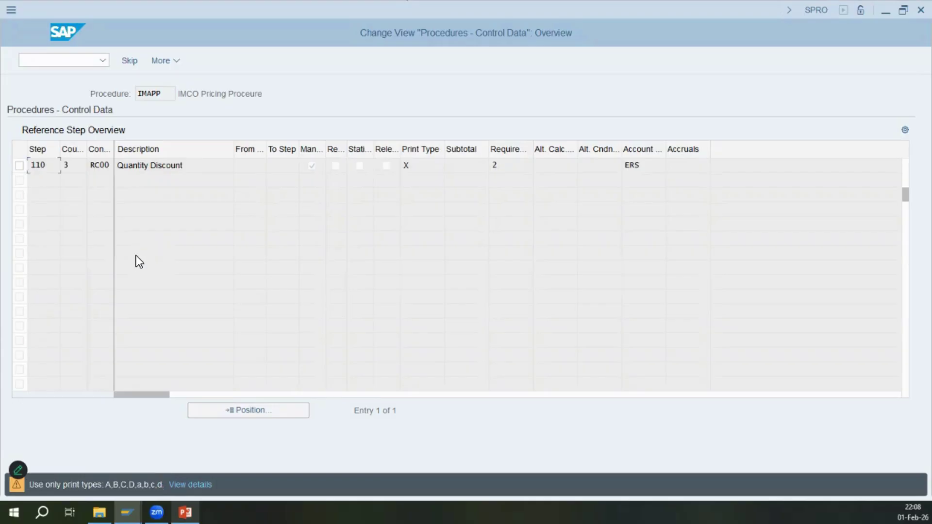
pyautogui.scroll(-1, 136, 258)
pyautogui.scroll(-3, 136, 262)
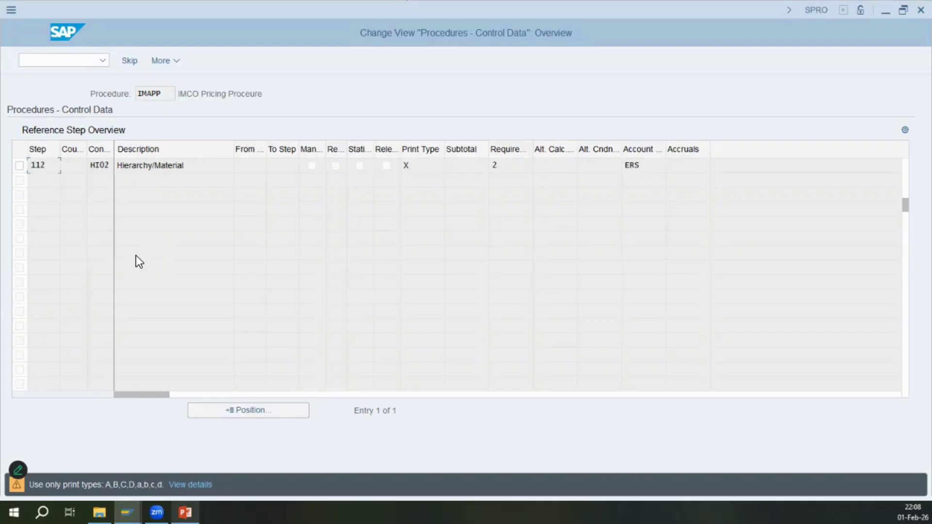
pyautogui.scroll(-1, 136, 262)
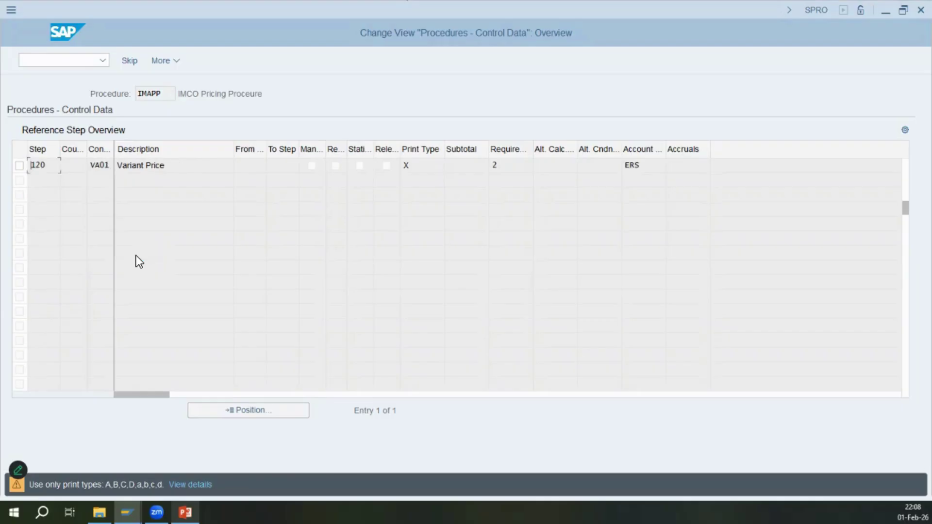
pyautogui.scroll(-3, 136, 258)
pyautogui.scroll(-4, 136, 256)
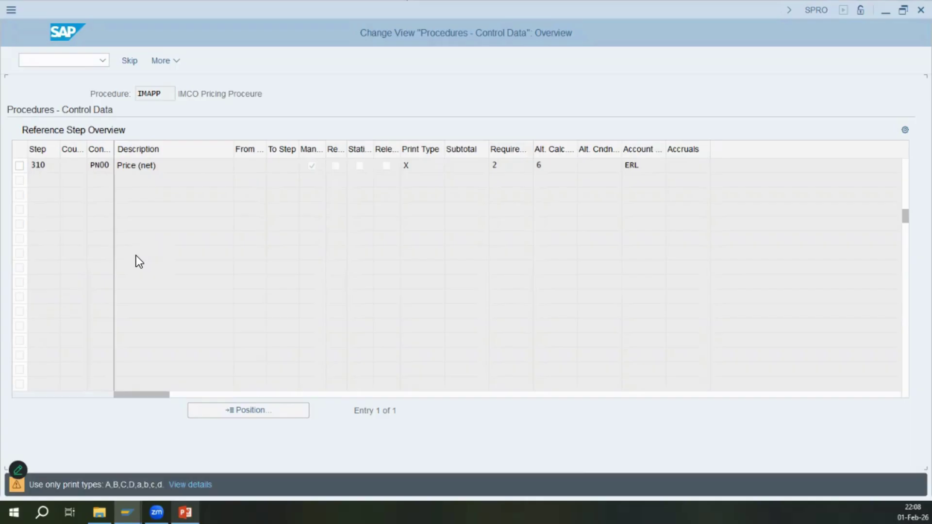
pyautogui.scroll(-3, 136, 256)
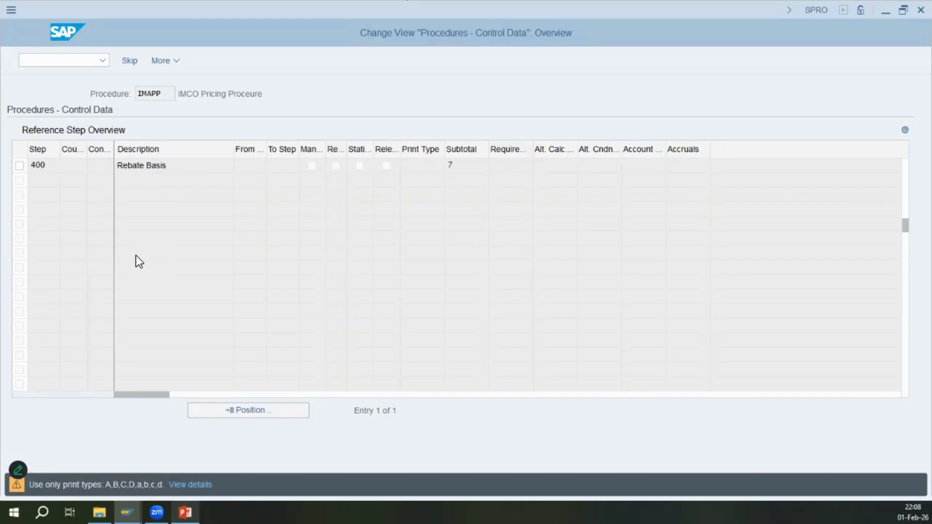
pyautogui.scroll(-4, 136, 255)
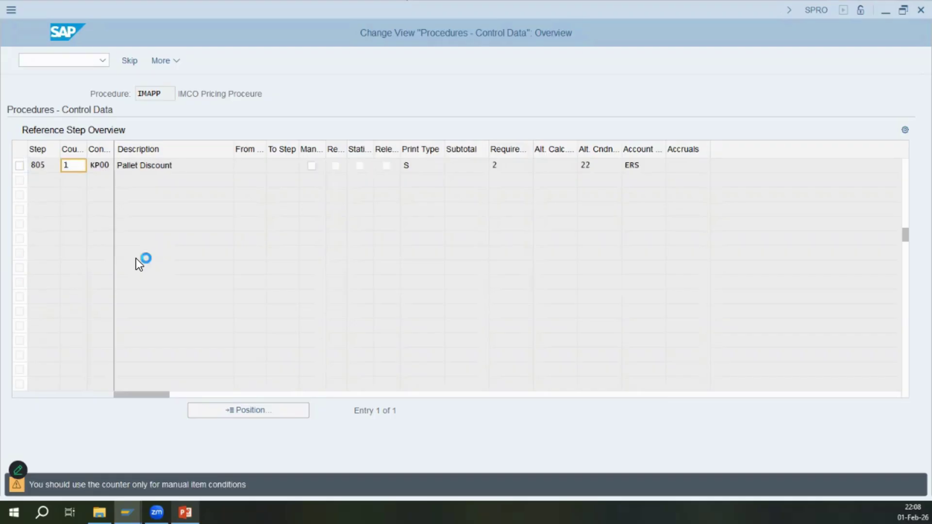
pyautogui.scroll(-2, 136, 255)
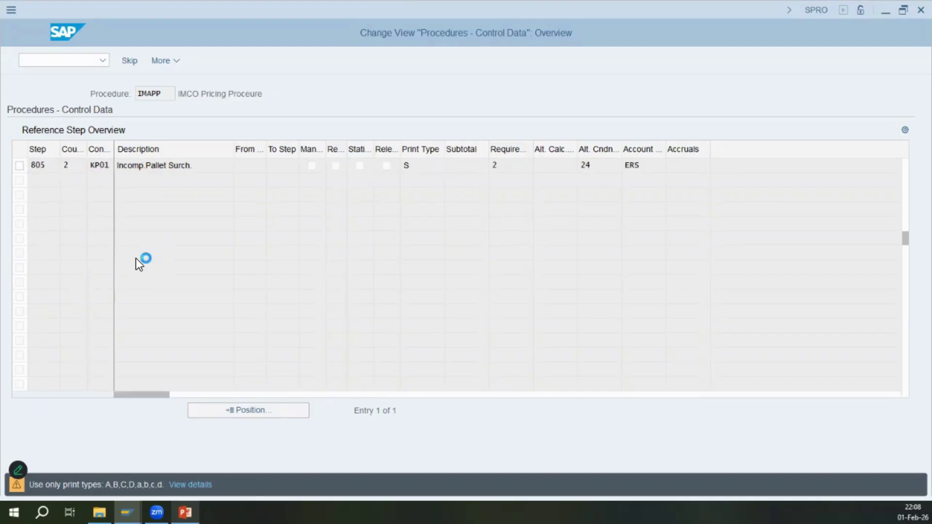
pyautogui.scroll(-3, 136, 256)
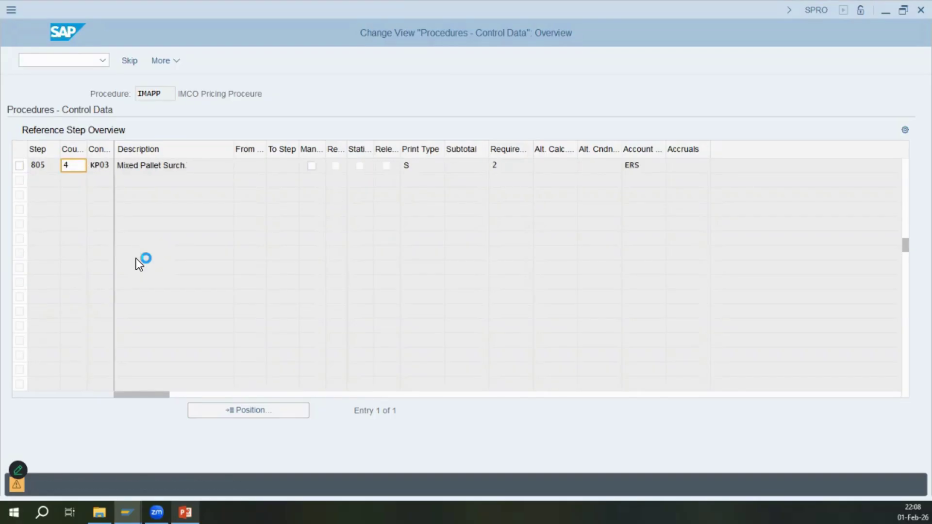
pyautogui.scroll(-2, 136, 258)
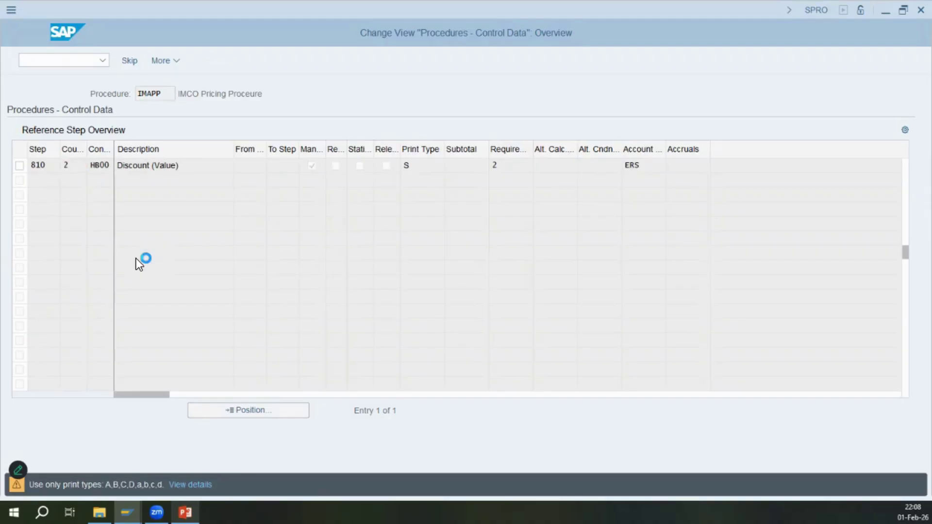
pyautogui.scroll(-4, 136, 259)
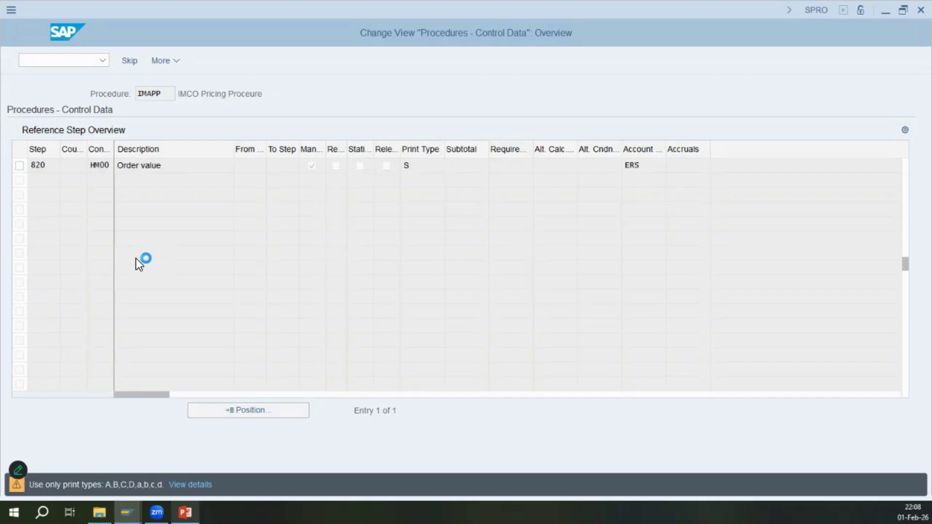
pyautogui.scroll(-3, 136, 259)
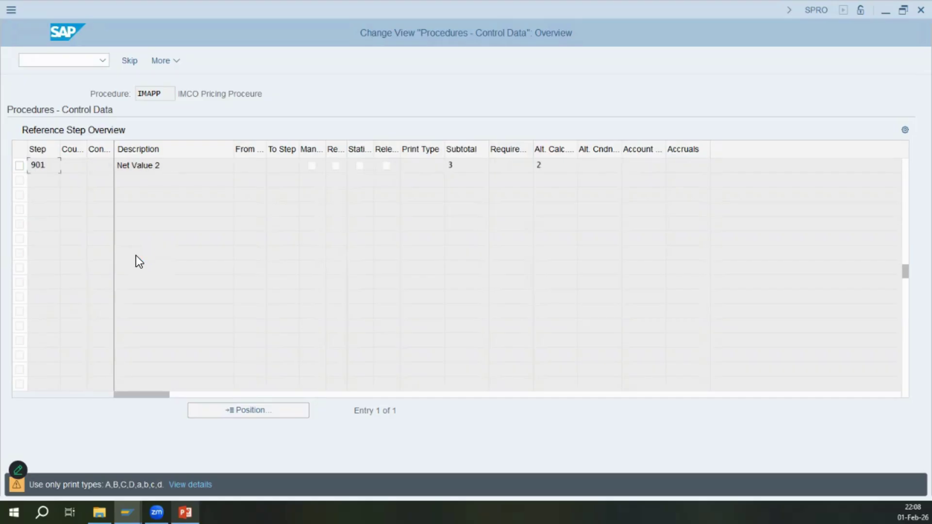
pyautogui.scroll(-4, 136, 258)
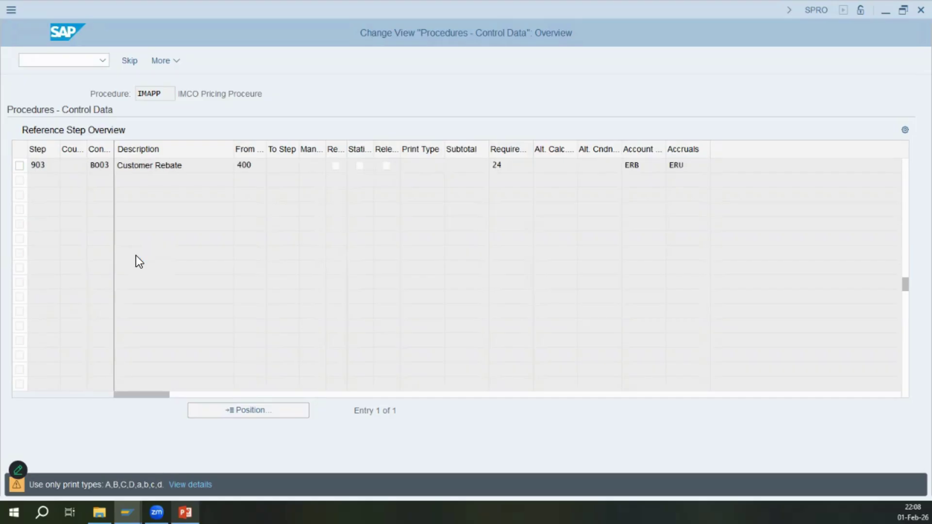
pyautogui.scroll(-4, 136, 258)
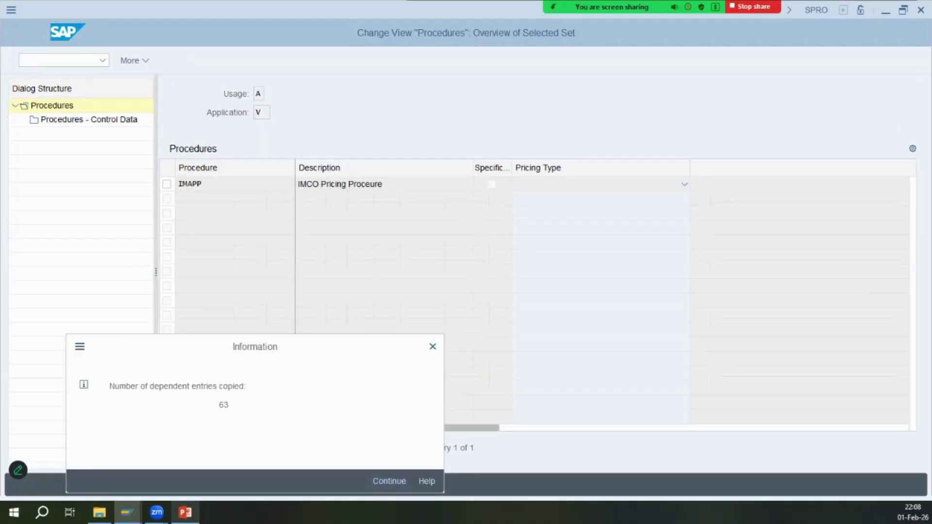
pyautogui.press('Return')
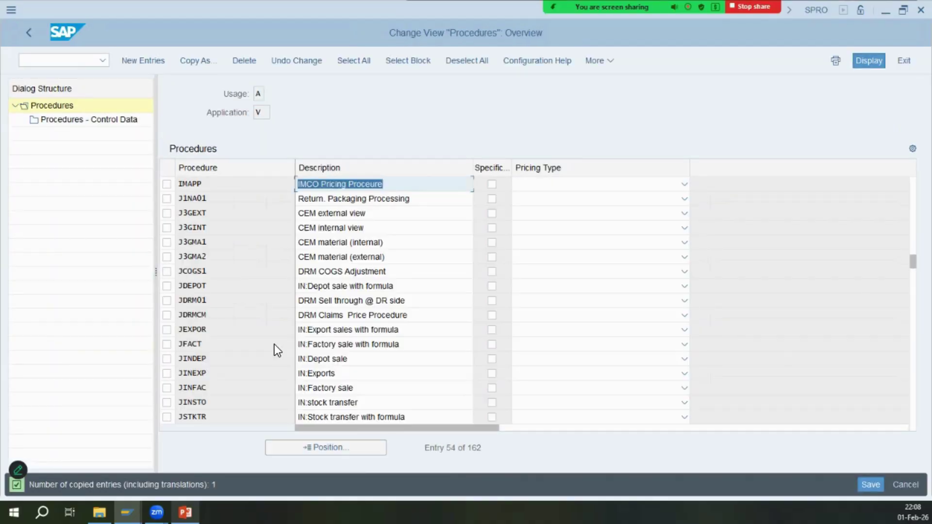
# - Select procedure IMAPP and open its Procedures - Control Data, checking the instruction on slide 16
pyautogui.click(166, 185)
pyautogui.hotkey('alt', 'Tab')
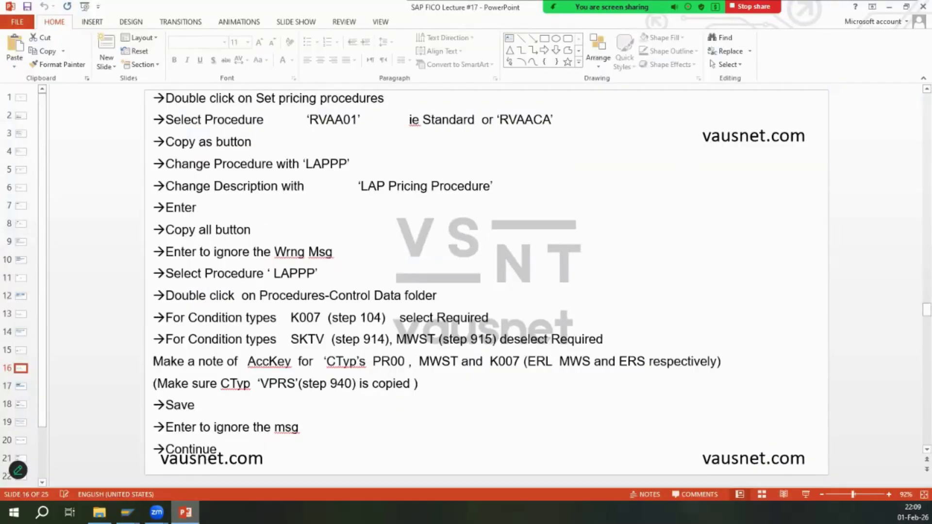
pyautogui.hotkey('alt', 'Tab')
pyautogui.doubleClick(122, 124)
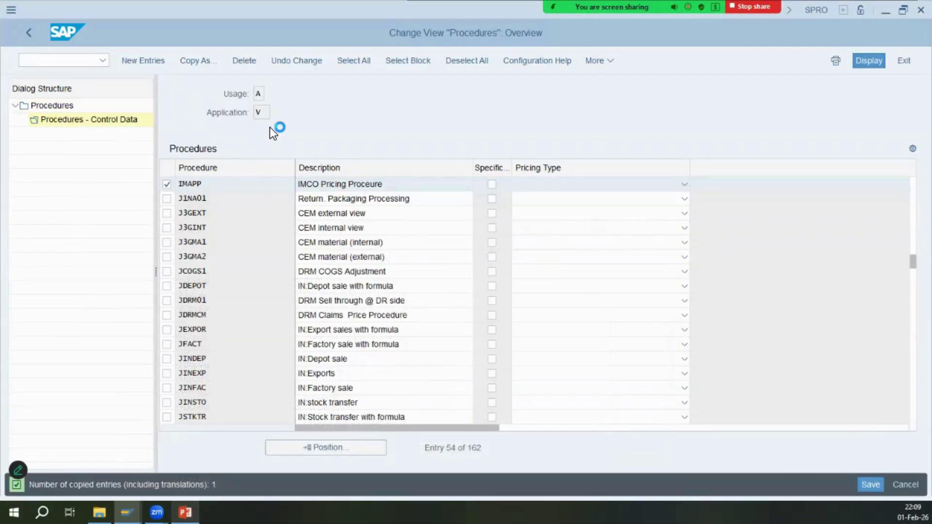
# - Mark condition type K007 (Customer Discount, step 104) as Required in the IMAPP control data, following slide 16
pyautogui.hotkey('alt', 'Tab')
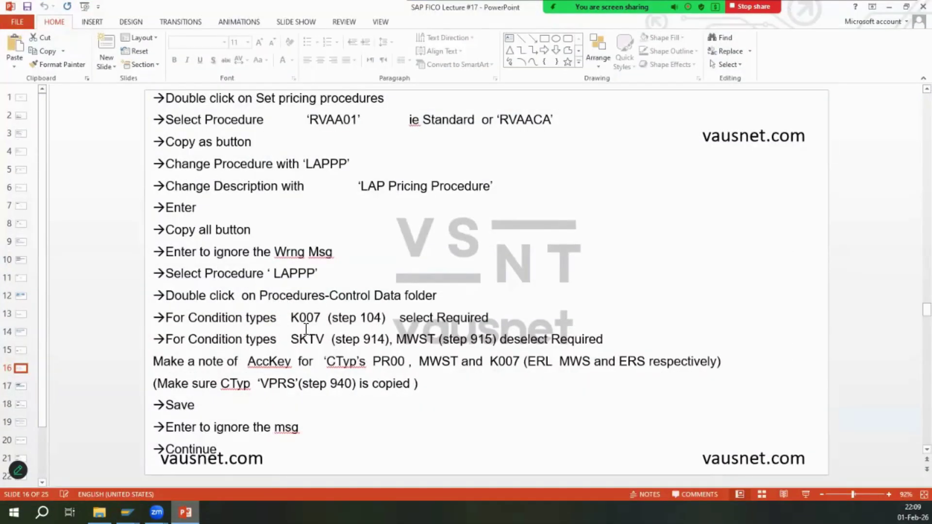
pyautogui.hotkey('alt', 'Tab')
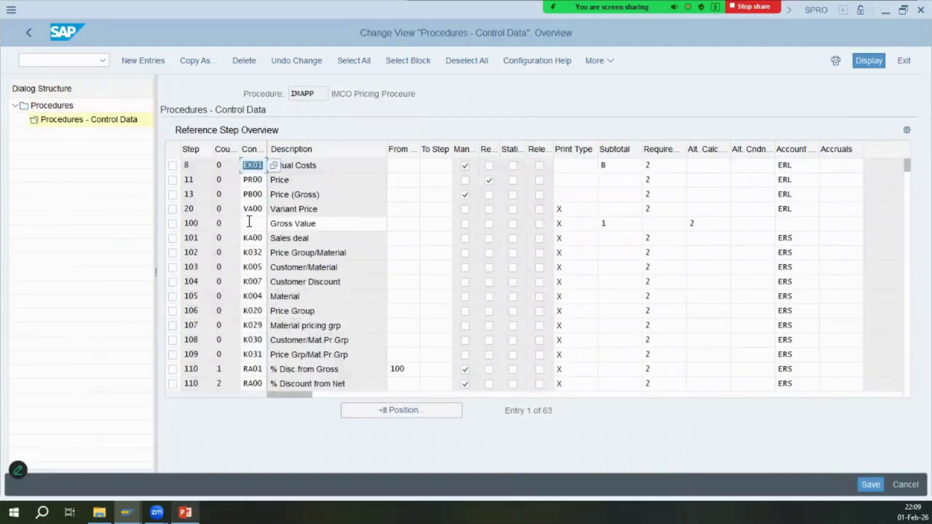
pyautogui.click(257, 286)
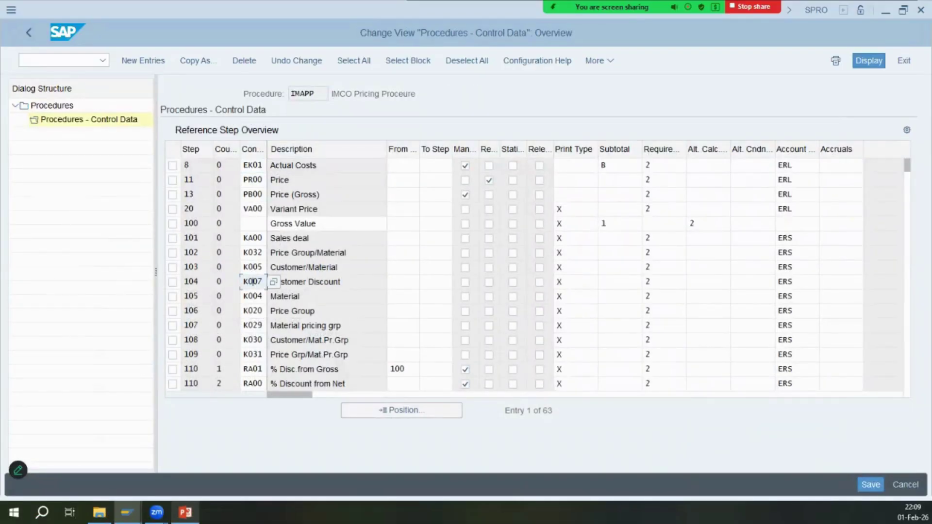
pyautogui.hotkey('alt', 'Tab')
pyautogui.hotkey('alt', 'Tab')
pyautogui.hotkey('alt', 'Tab')
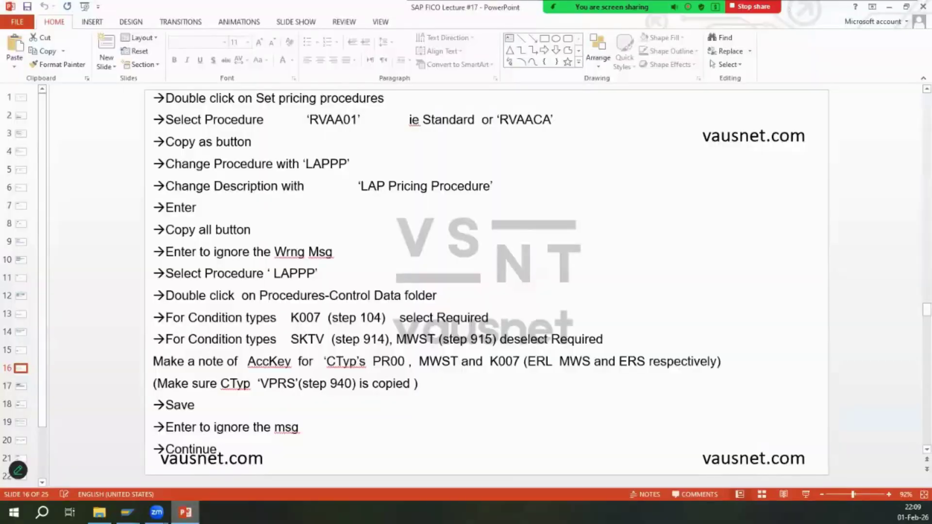
pyautogui.hotkey('alt', 'Tab')
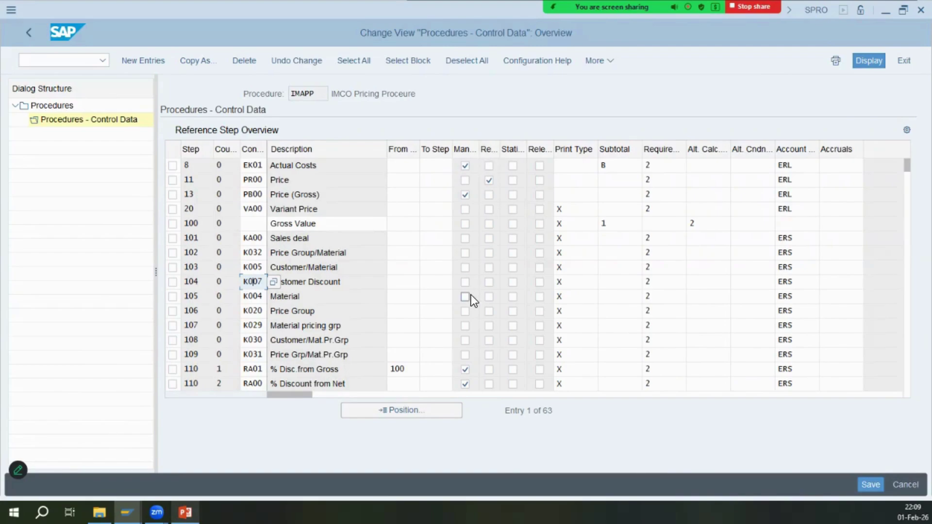
pyautogui.click(487, 285)
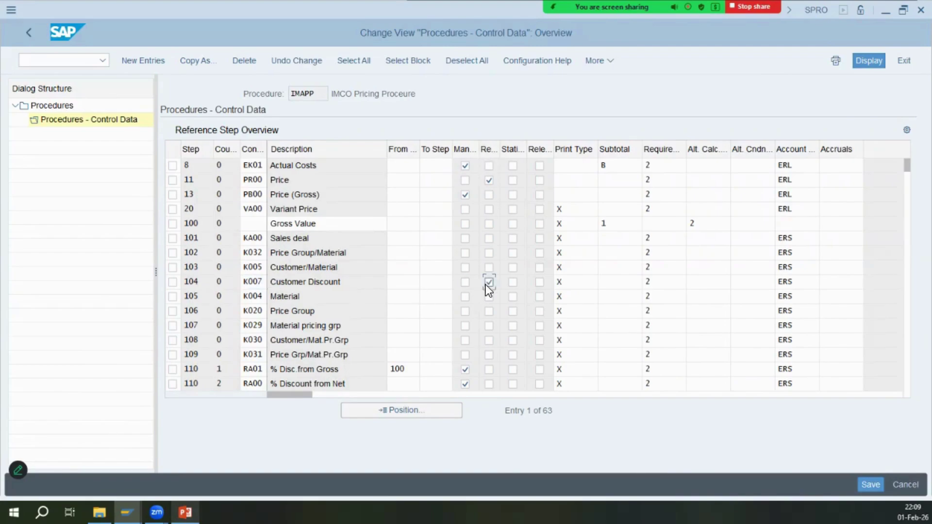
# - Clear the Required flag for DIFF (step 919) and MW15 (step 933) in the IMAPP control data, checking the instructions on slide 16
pyautogui.hotkey('alt', 'Tab')
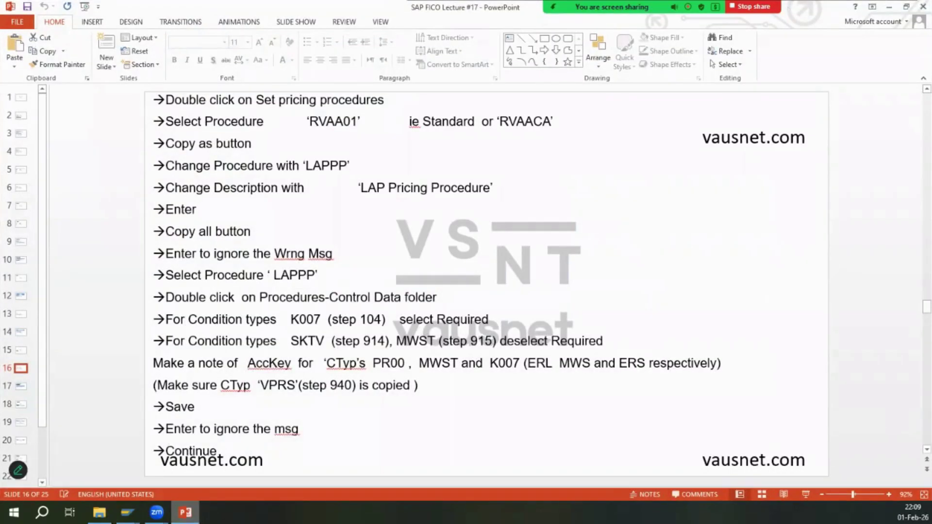
pyautogui.click(299, 341)
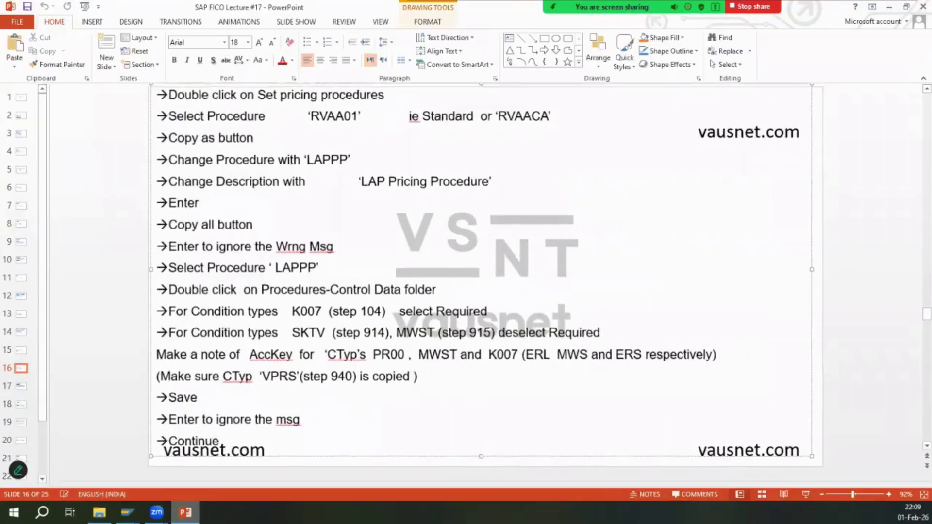
pyautogui.hotkey('alt', 'Tab')
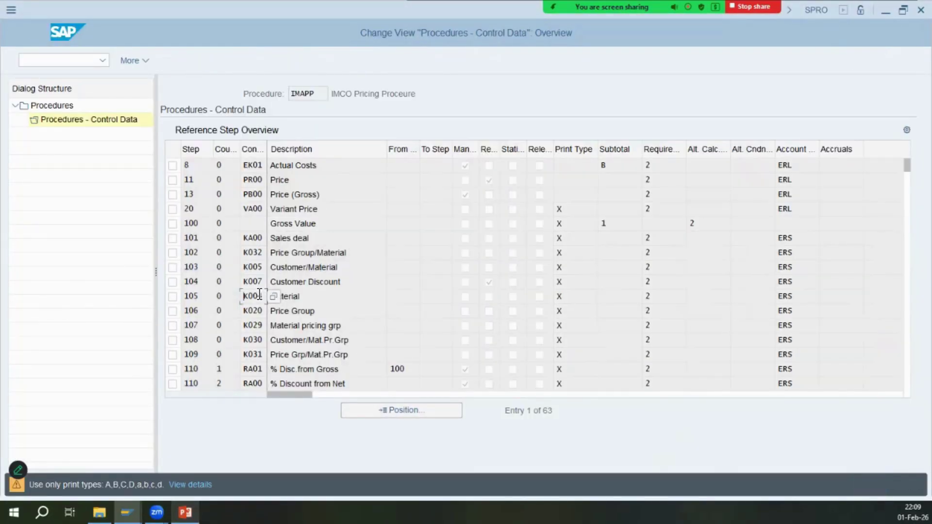
pyautogui.scroll(-3, 259, 290)
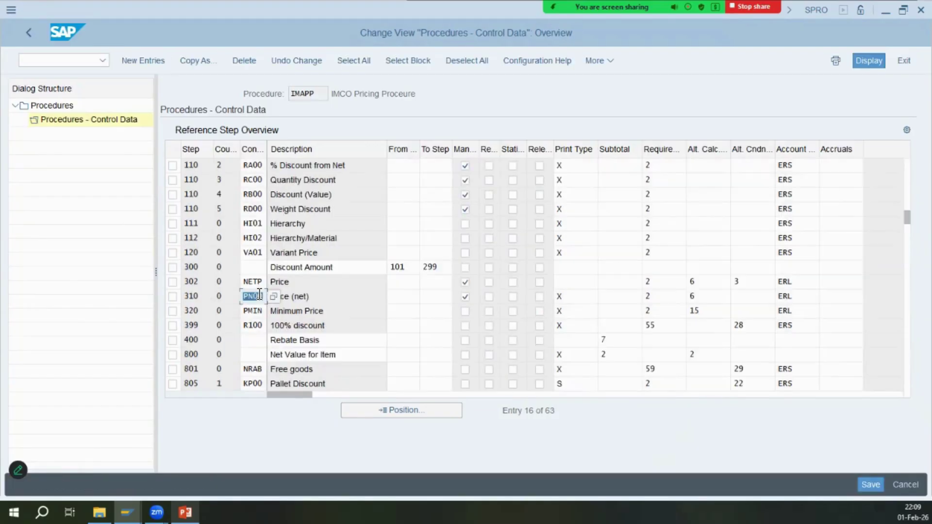
pyautogui.doubleClick(259, 292)
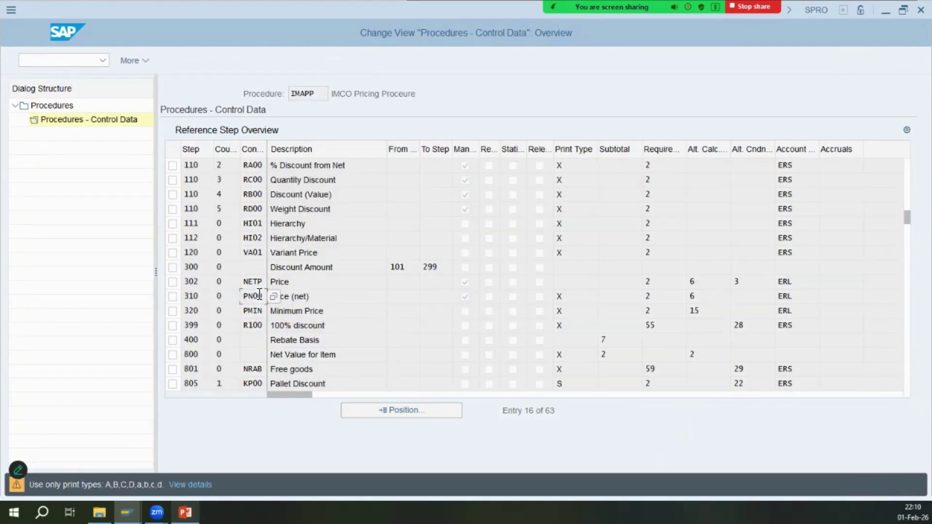
pyautogui.scroll(-3, 259, 294)
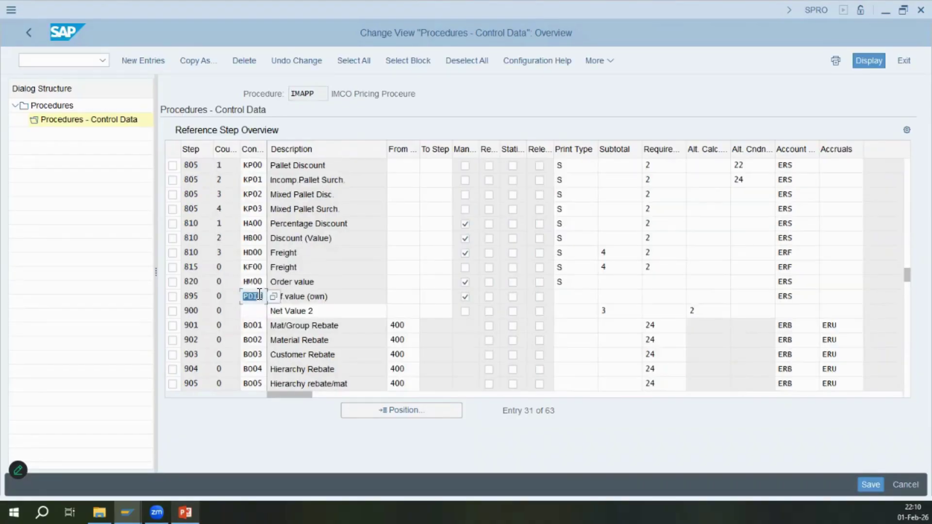
pyautogui.doubleClick(258, 293)
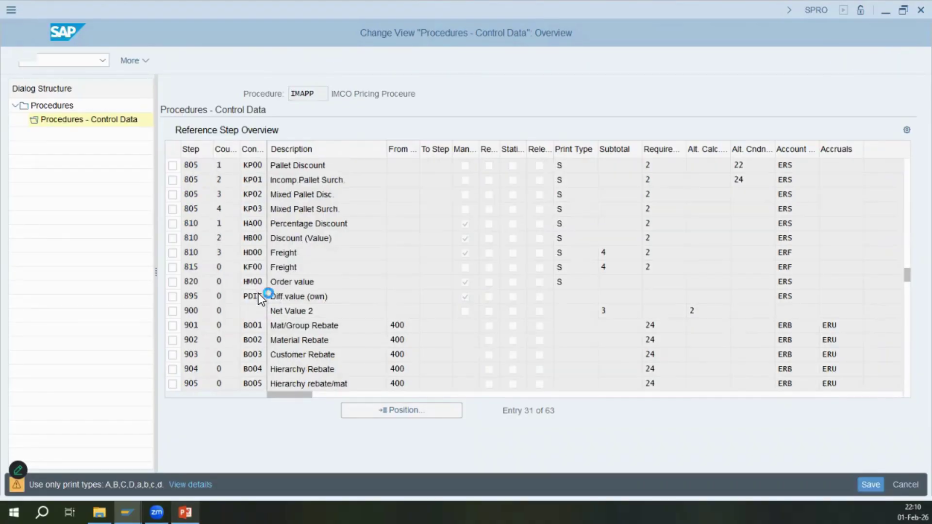
pyautogui.scroll(-3, 259, 294)
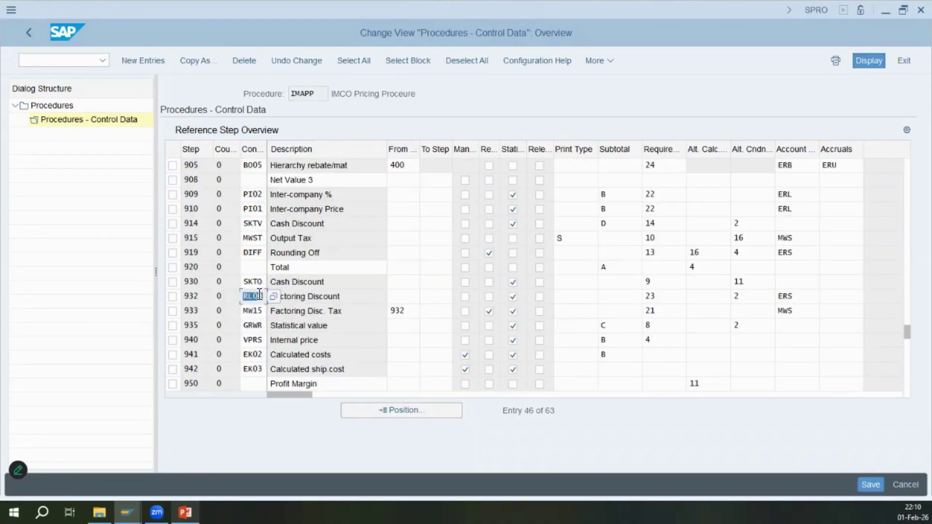
pyautogui.click(255, 224)
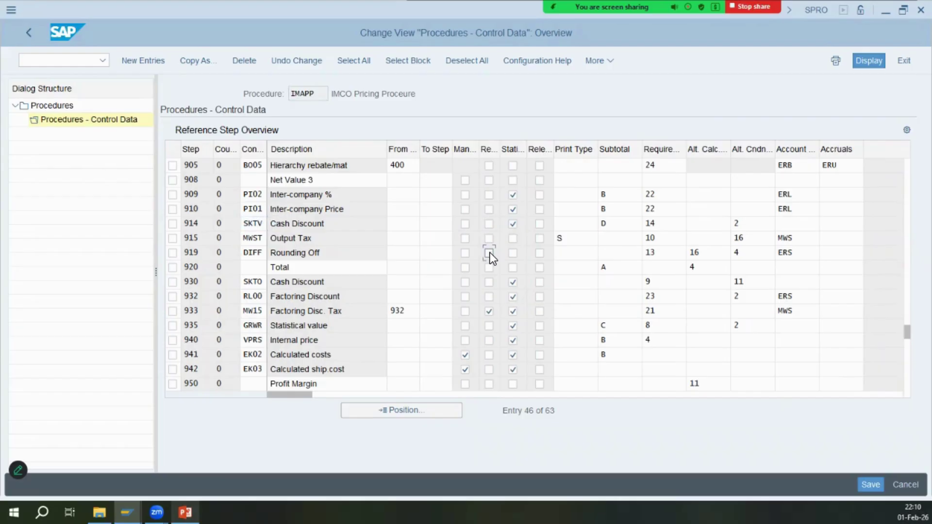
pyautogui.click(489, 310)
# - Check the account key of condition type PR00 (step 11) in the control data against the note on slide 16
pyautogui.click(185, 512)
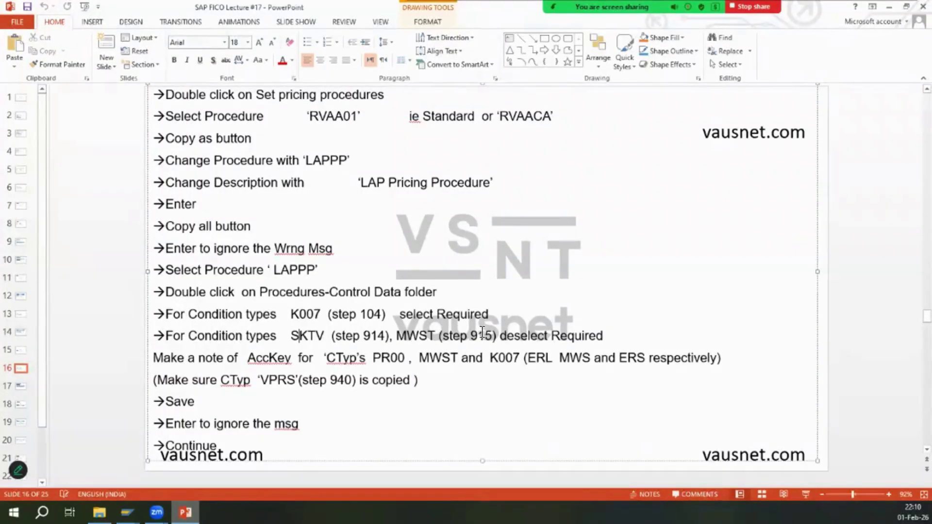
pyautogui.doubleClick(387, 358)
pyautogui.hotkey('alt', 'Tab')
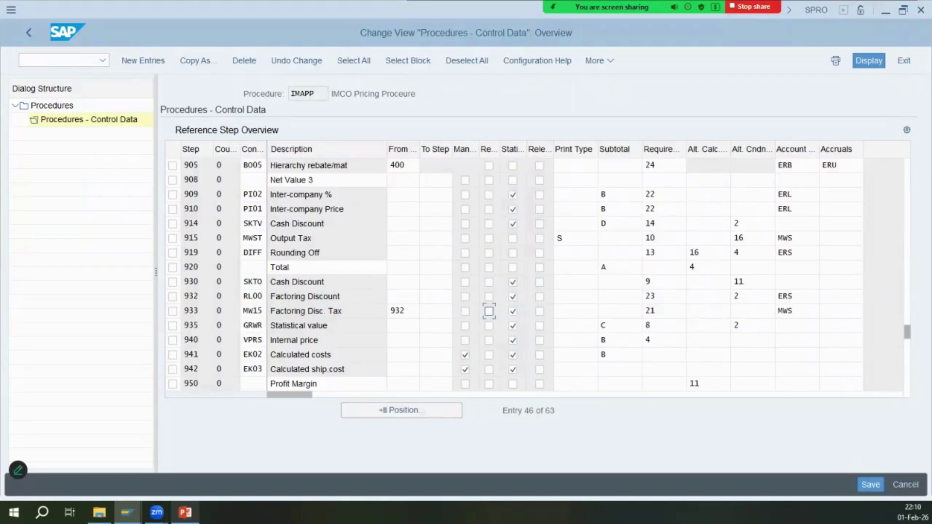
pyautogui.moveTo(907, 332); pyautogui.dragTo(907, 165)
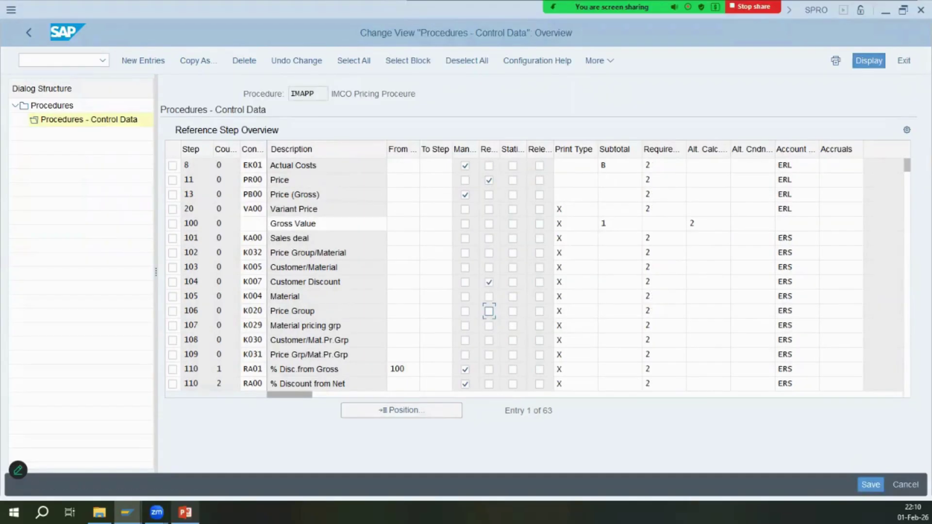
pyautogui.hotkey('alt', 'Tab')
pyautogui.click(777, 115)
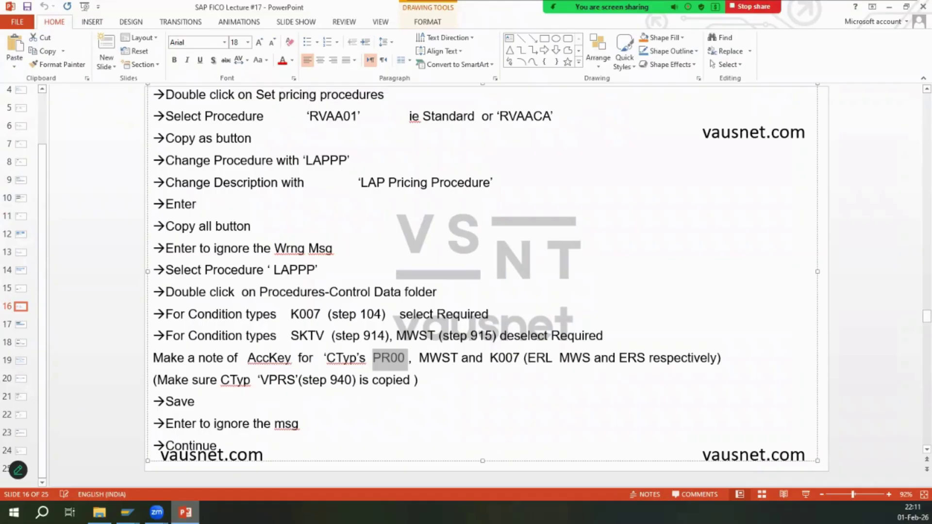
pyautogui.hotkey('alt', 'Tab')
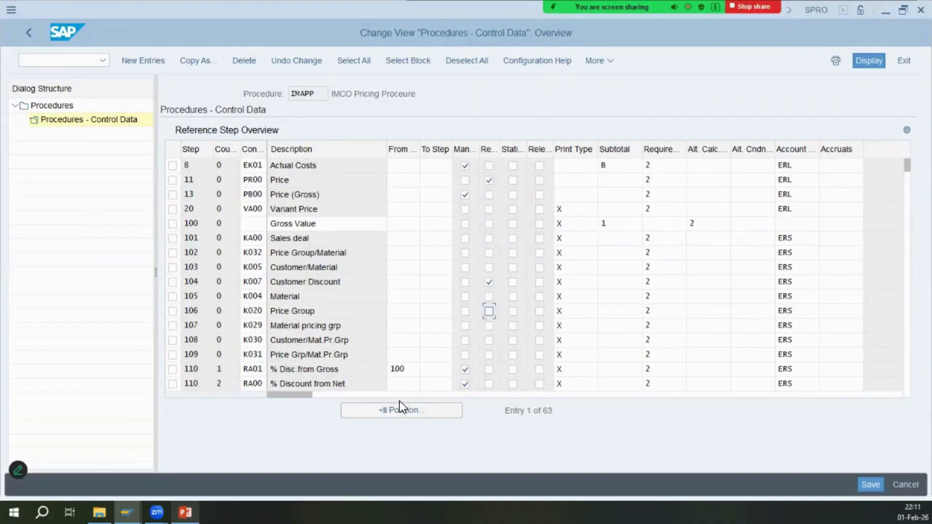
# - Position the control data at step 914 and compare the account key of MWST (step 915) with slide 16
pyautogui.click(402, 410)
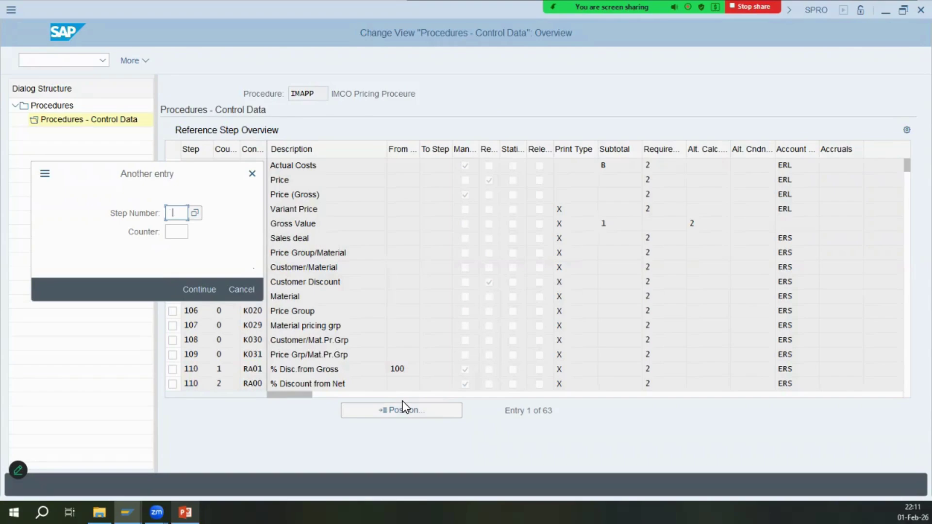
pyautogui.press('Return')
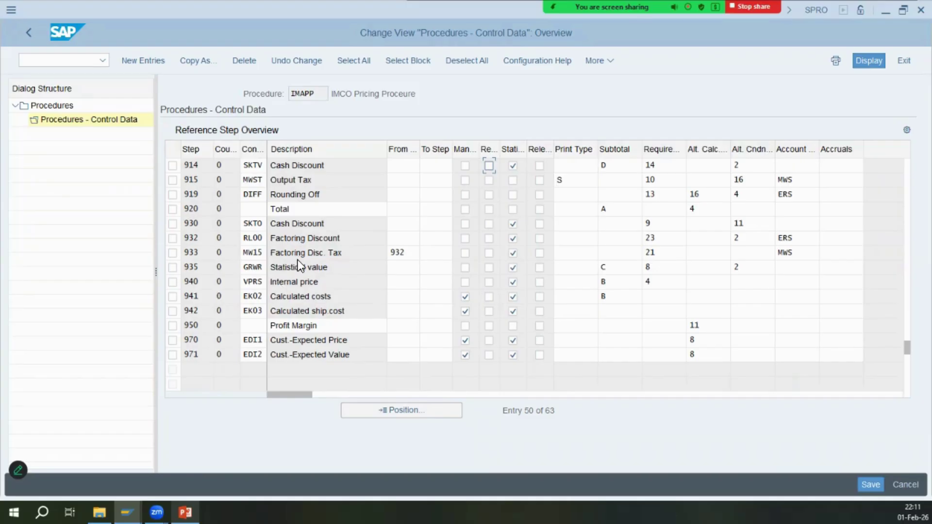
pyautogui.click(315, 180)
pyautogui.click(792, 179)
pyautogui.click(656, 181)
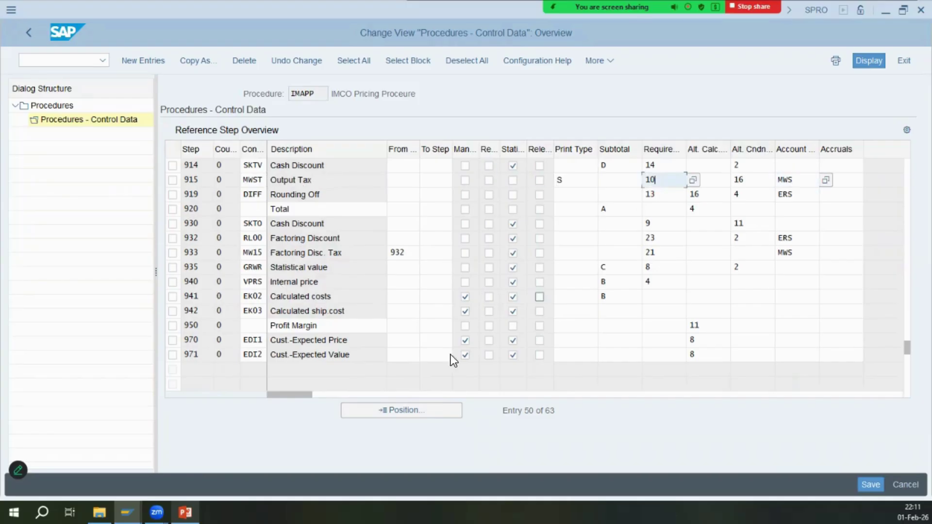
pyautogui.hotkey('alt', 'Tab')
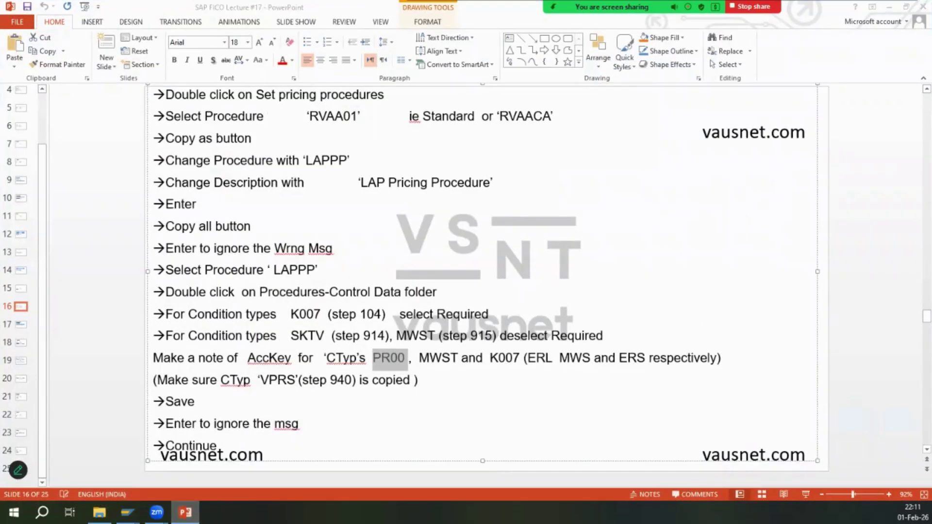
pyautogui.hotkey('alt', 'Tab')
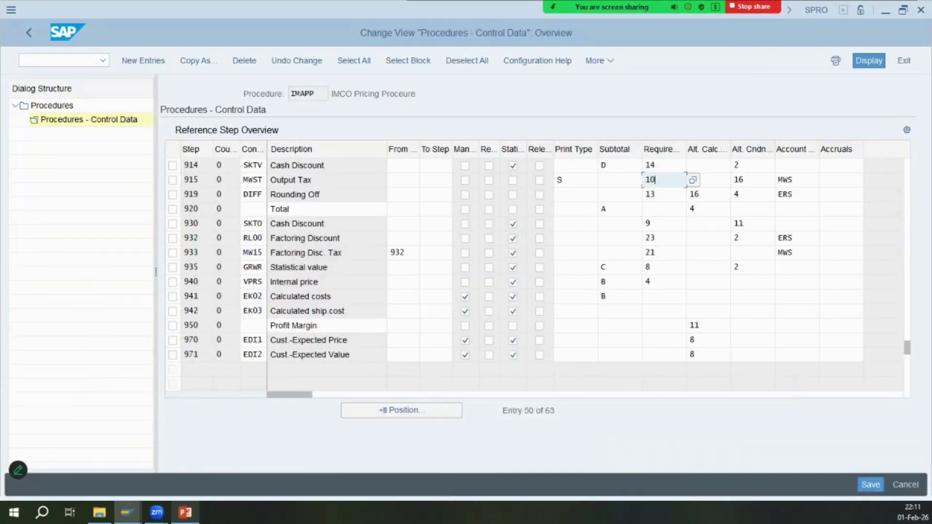
pyautogui.hotkey('alt', 'Tab')
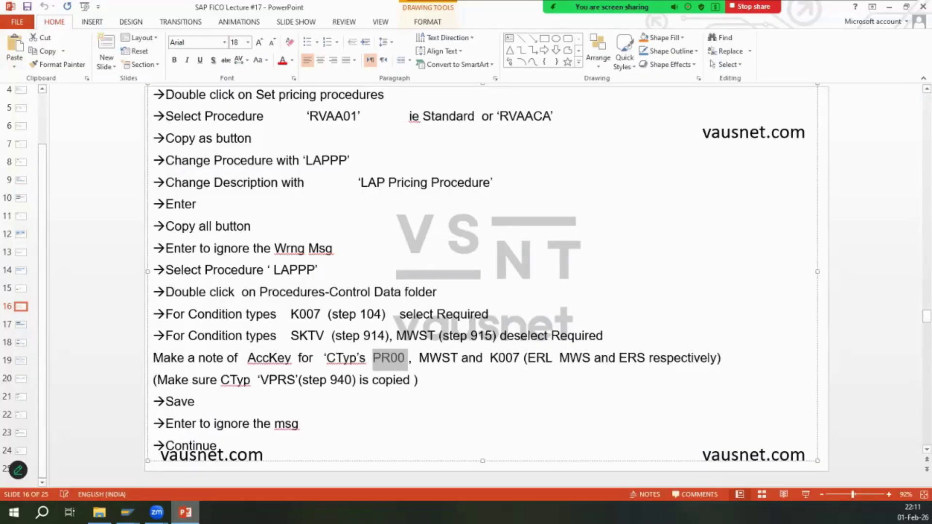
pyautogui.hotkey('alt', 'Tab')
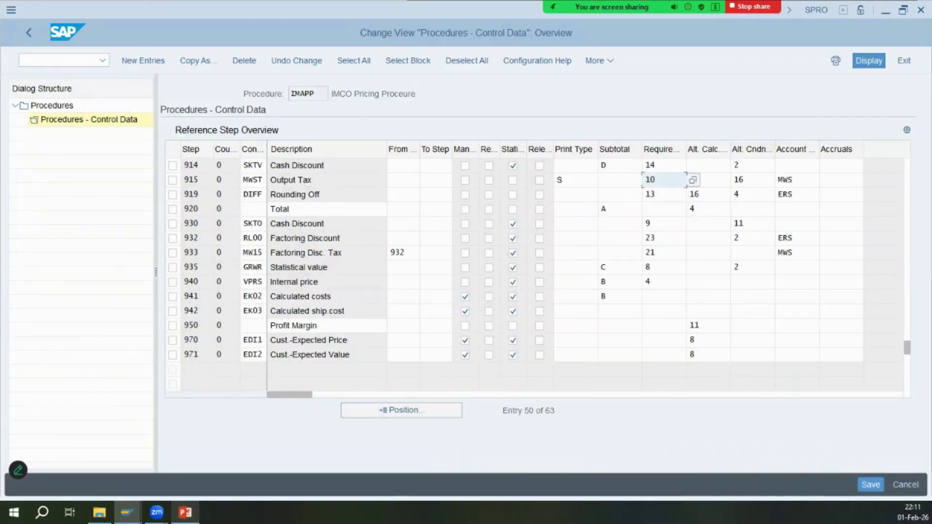
pyautogui.hotkey('alt', 'Tab')
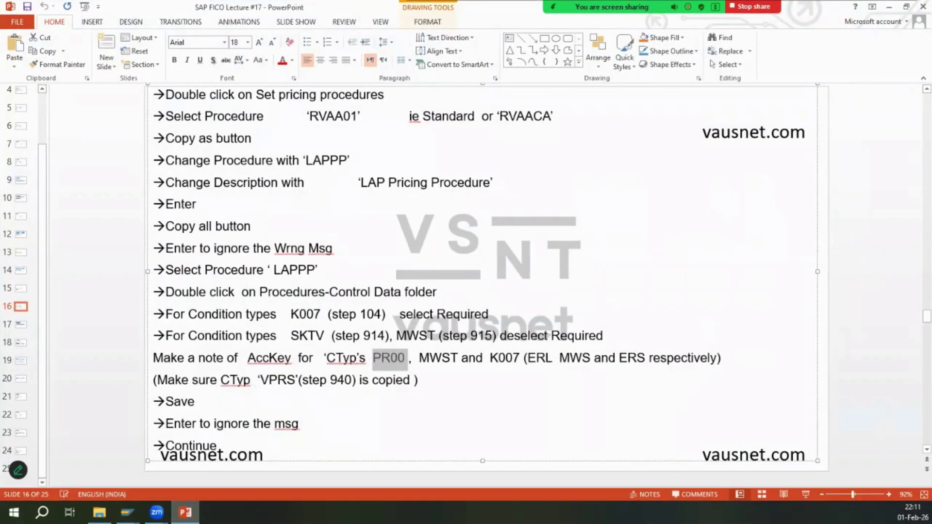
pyautogui.hotkey('alt', 'Tab')
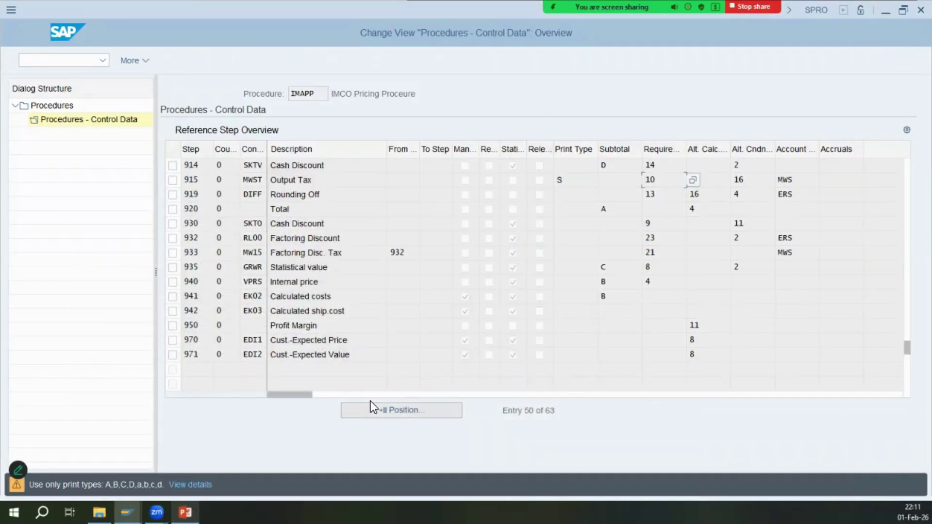
# - Position the control data at step 104 and check the account key of condition type K007 (Customer Discount)
pyautogui.click(371, 409)
pyautogui.write('104')
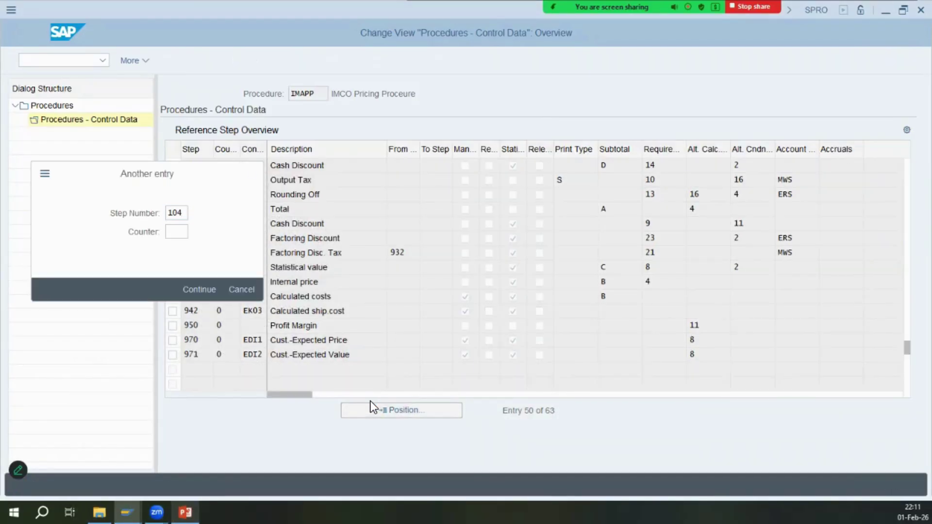
pyautogui.press('Return')
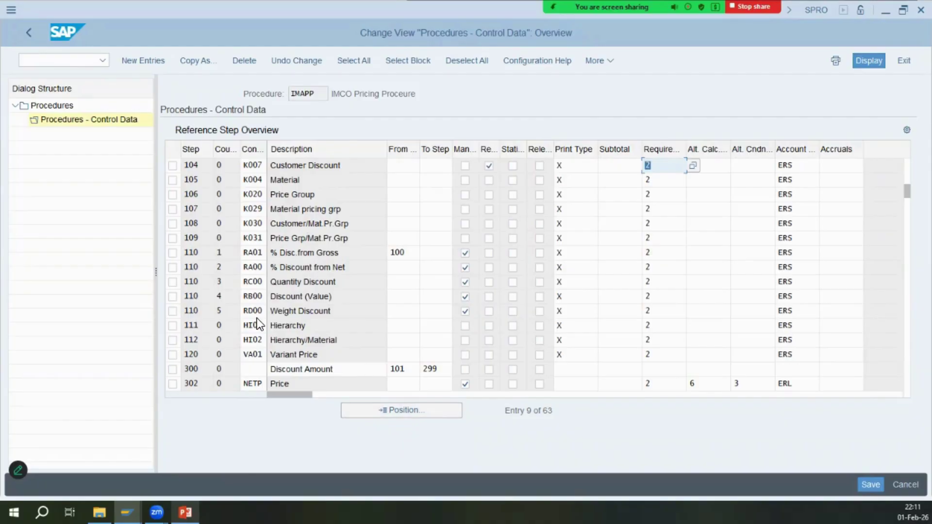
pyautogui.click(339, 166)
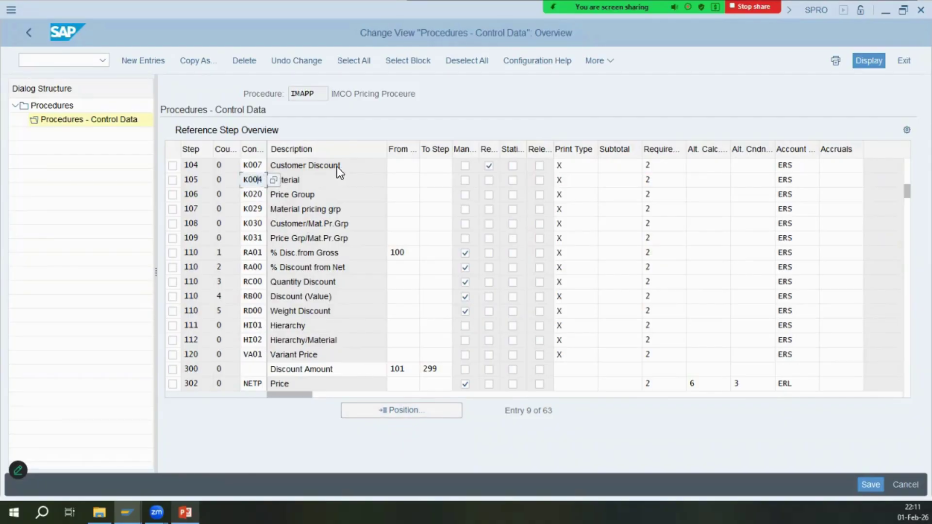
pyautogui.click(795, 165)
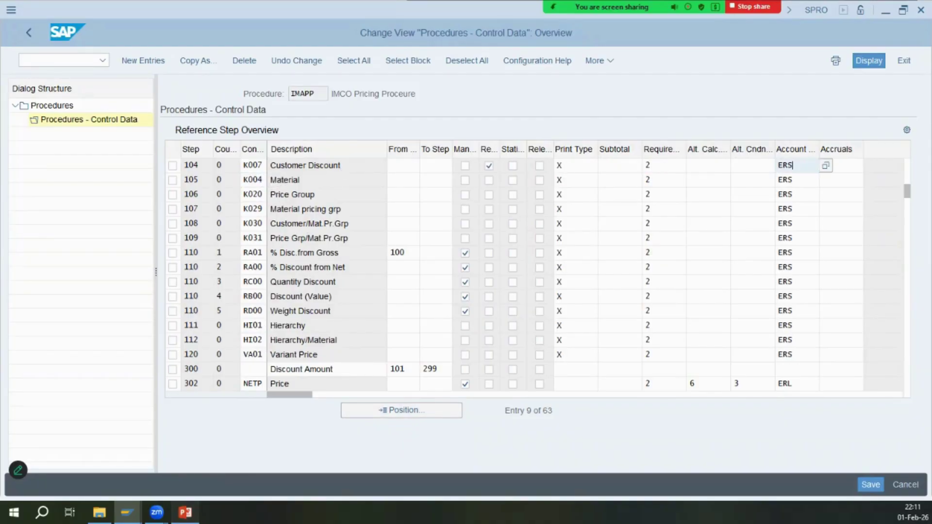
pyautogui.click(185, 512)
pyautogui.click(185, 512)
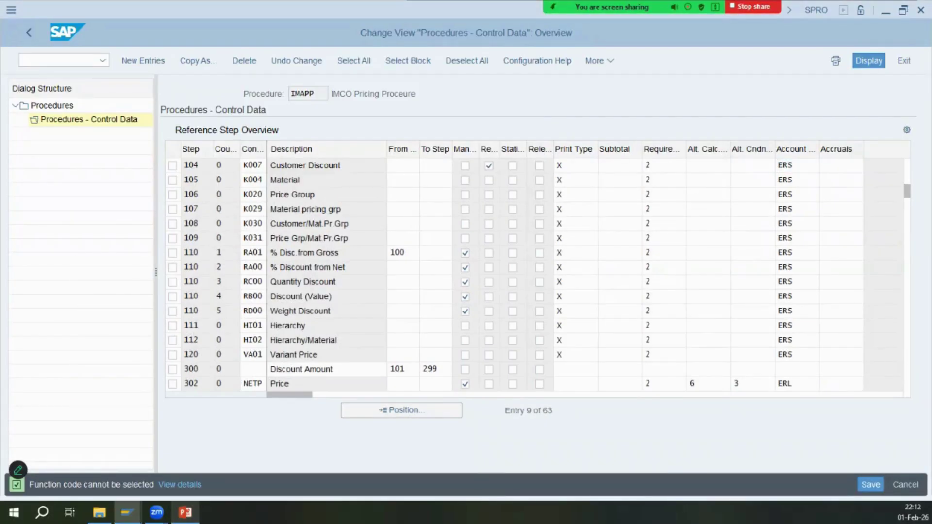
pyautogui.click(465, 252)
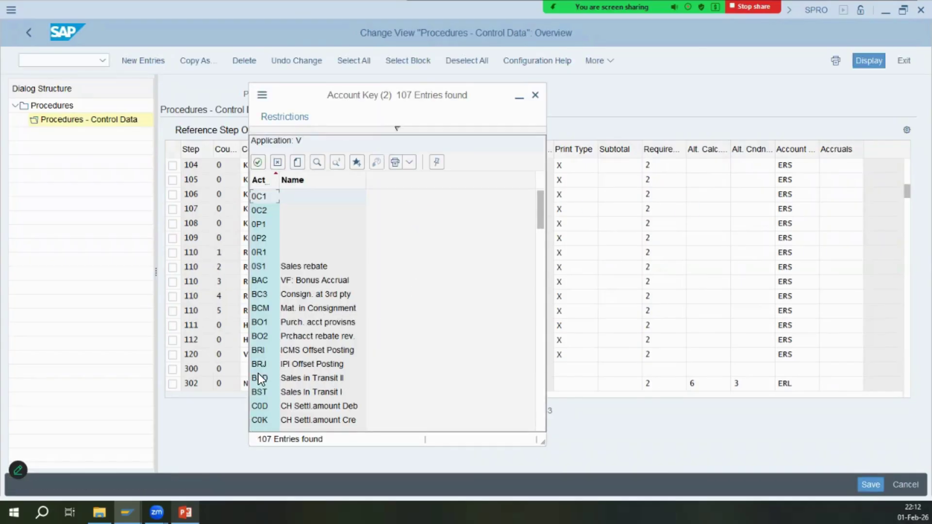
pyautogui.doubleClick(281, 390)
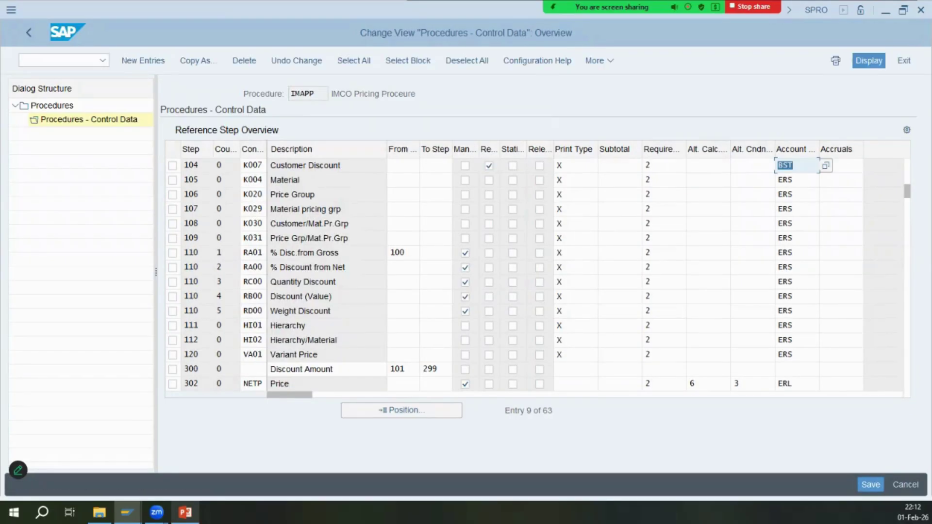
pyautogui.write('ers')
pyautogui.press('Return')
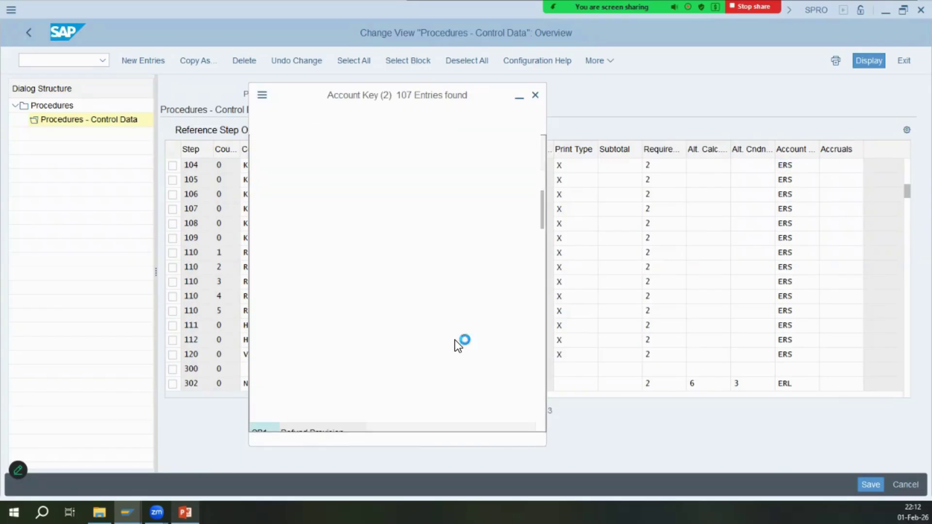
# - Look through the list of available account keys for the meanings of ERL, ERS and MWS
pyautogui.moveTo(540, 199); pyautogui.dragTo(541, 237)
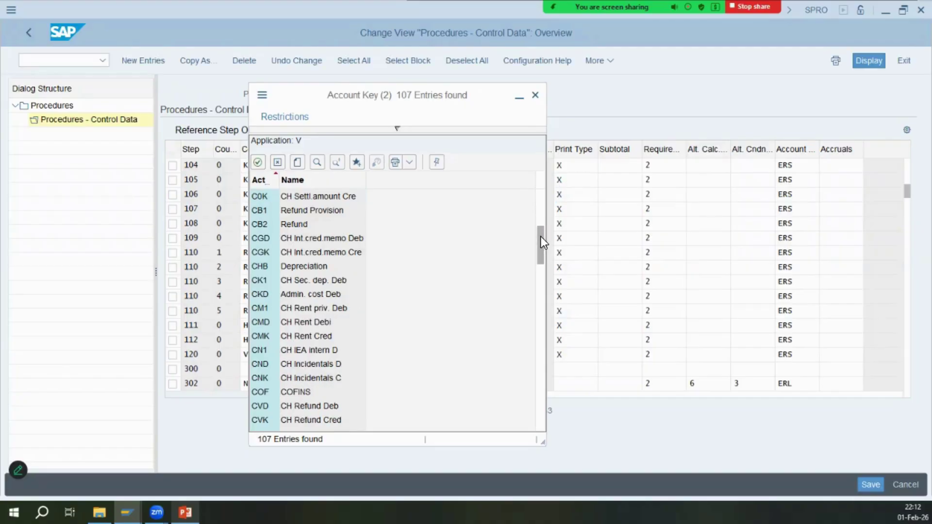
pyautogui.scroll(-5, 326, 224)
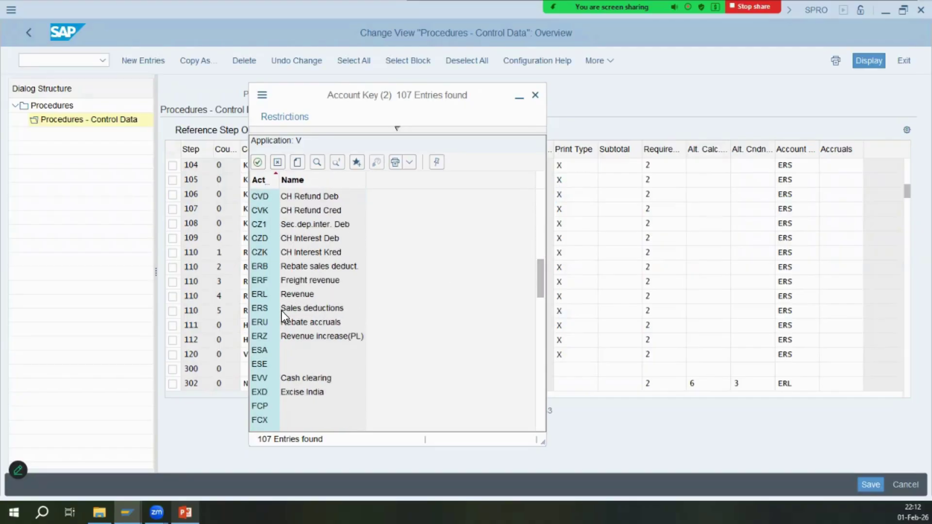
pyautogui.moveTo(356, 104); pyautogui.dragTo(636, 91)
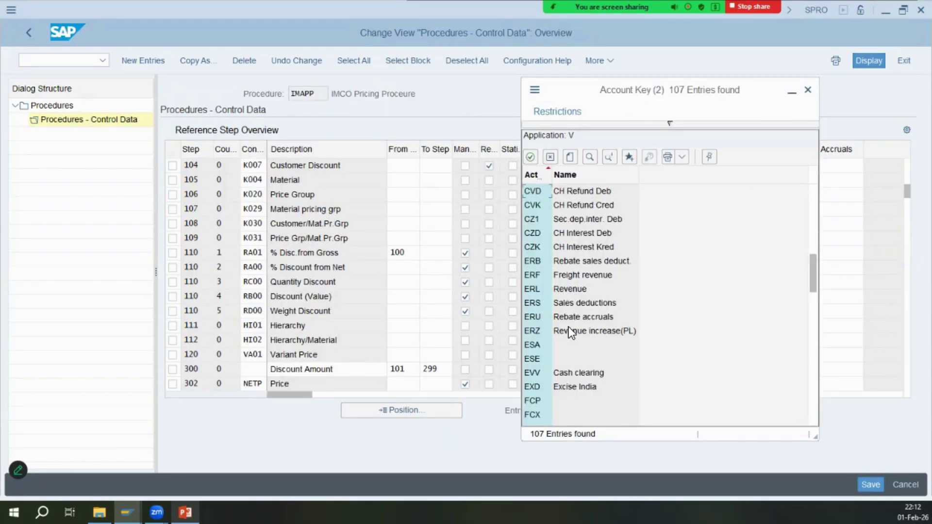
pyautogui.scroll(-7, 568, 327)
pyautogui.scroll(-6, 568, 327)
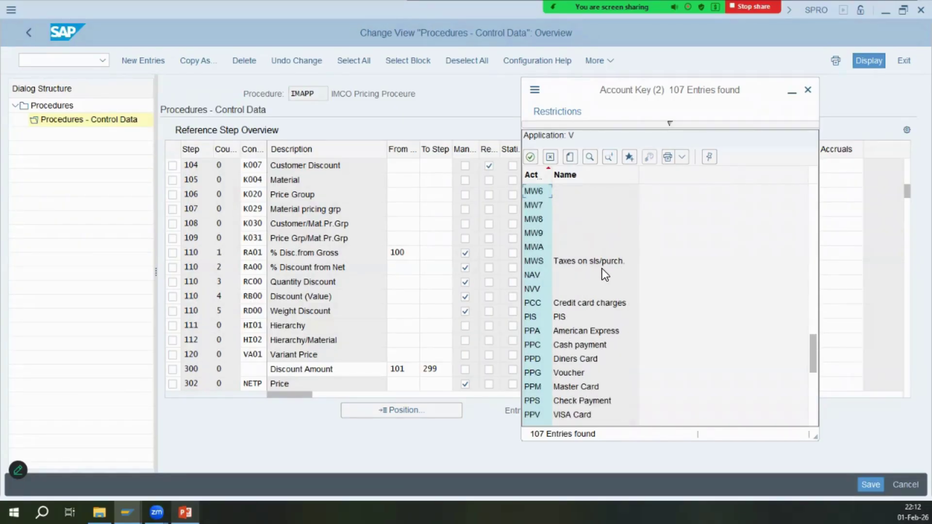
# - Close the account key list and position the control data at step 940 to verify that condition type VPRS was copied
pyautogui.click(808, 90)
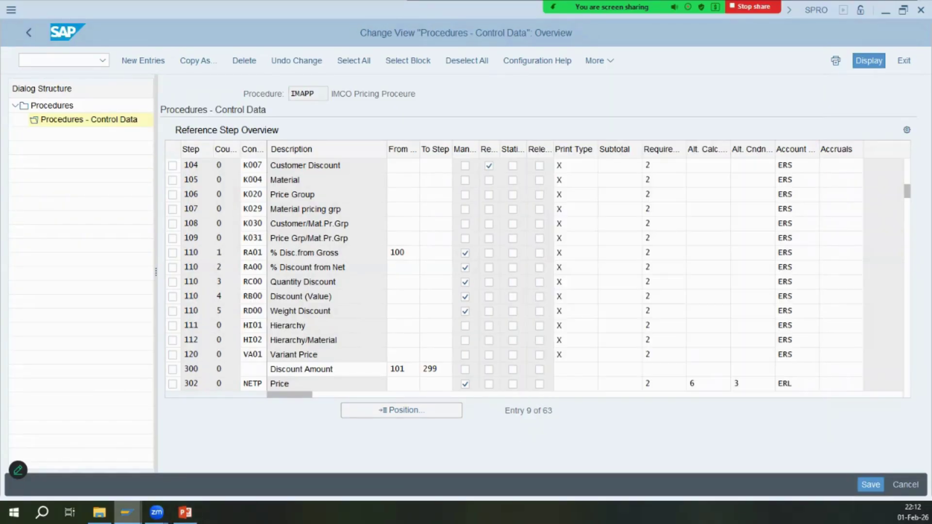
pyautogui.hotkey('alt', 'Tab')
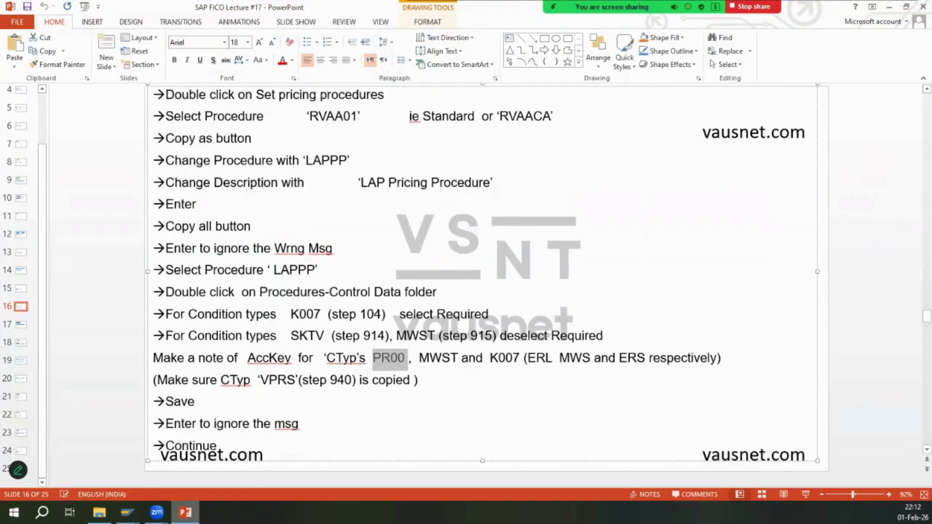
pyautogui.hotkey('alt', 'Tab')
pyautogui.press('Return')
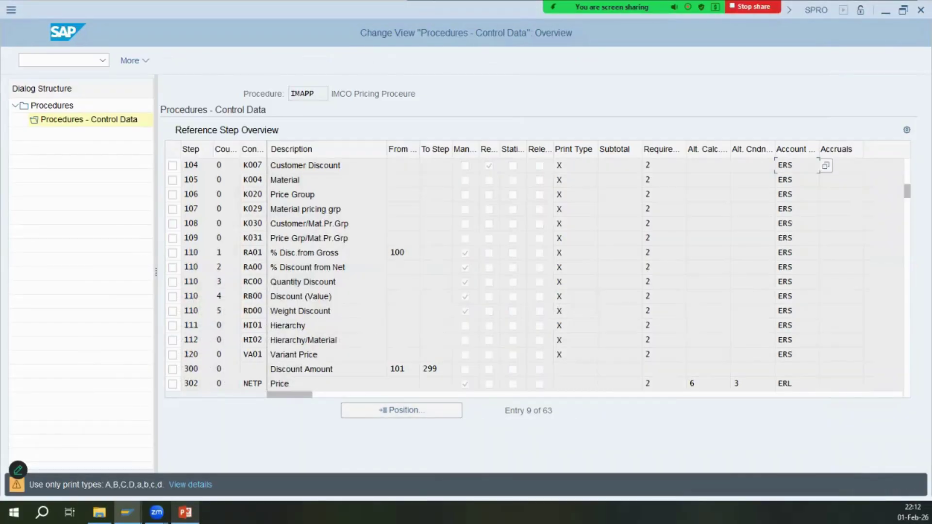
pyautogui.press('Return')
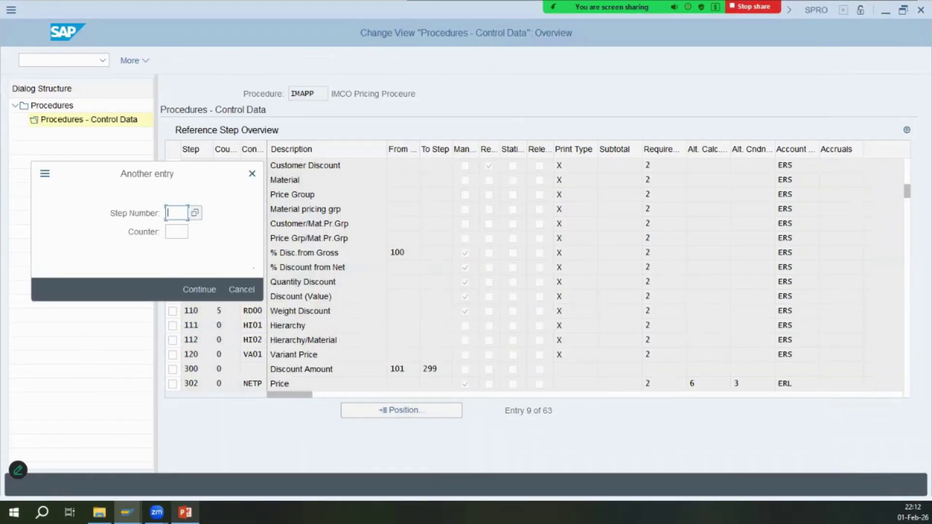
pyautogui.write('940')
pyautogui.press('Return')
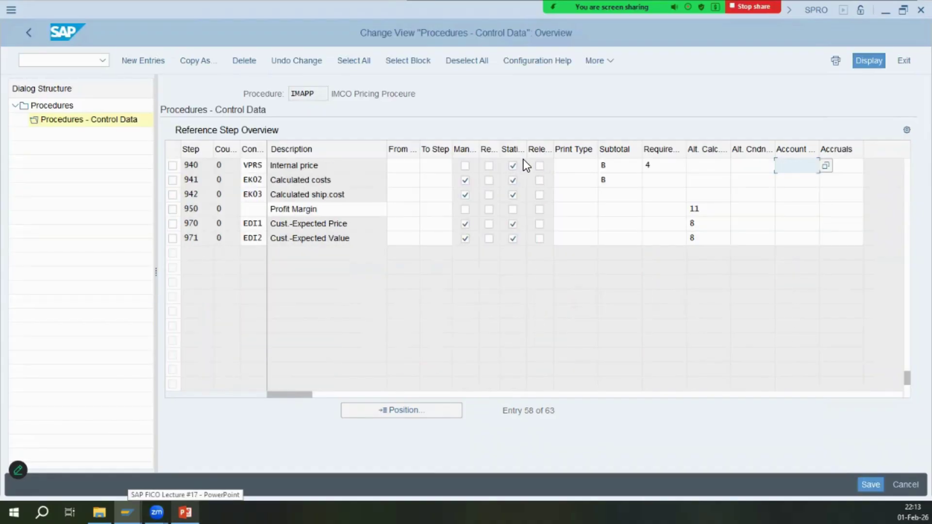
# - Save procedure IMAPP to the IMCO-FICO Config customizing request and open slide 17 on pricing procedure determination in PowerPoint
pyautogui.click(185, 512)
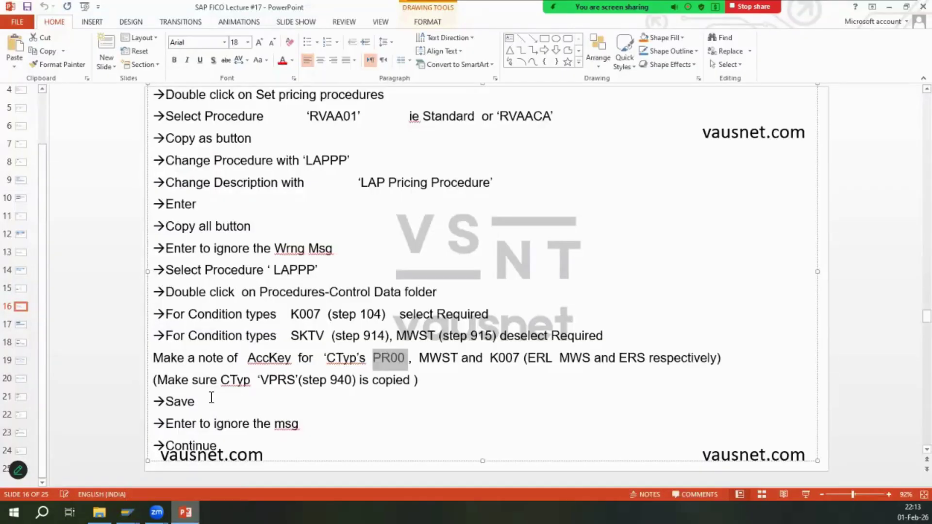
pyautogui.click(127, 512)
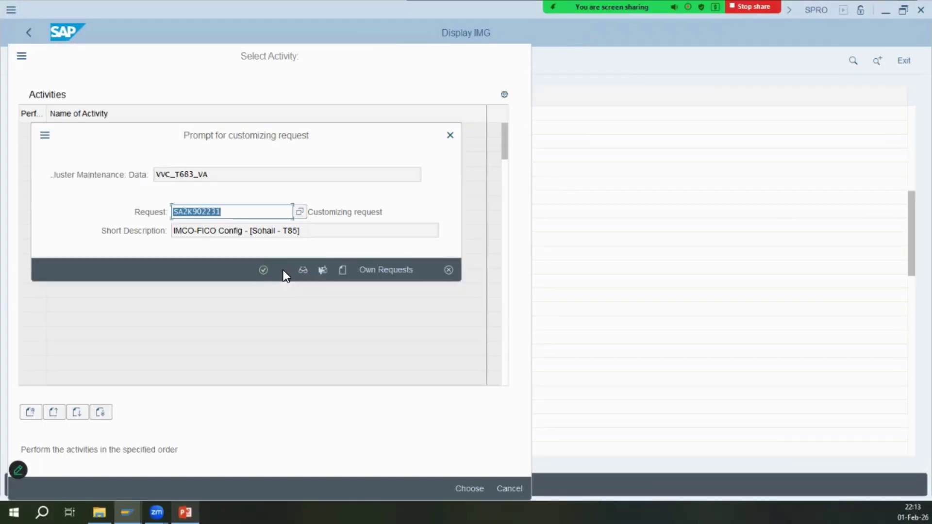
pyautogui.click(185, 512)
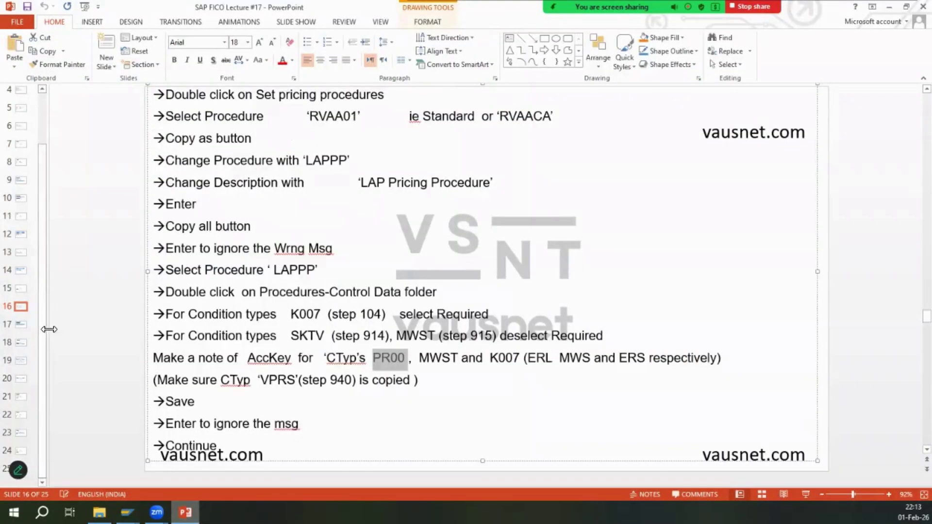
pyautogui.click(13, 327)
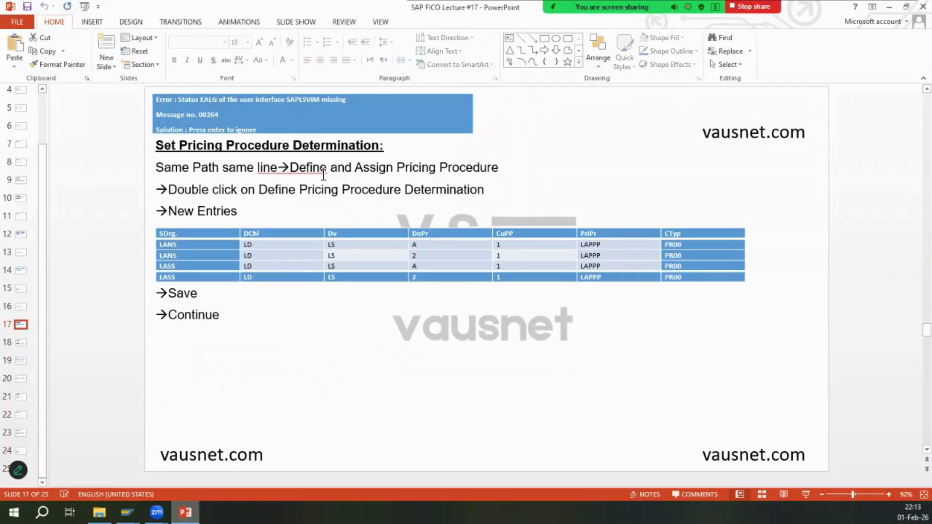
pyautogui.hotkey('alt', 'Tab')
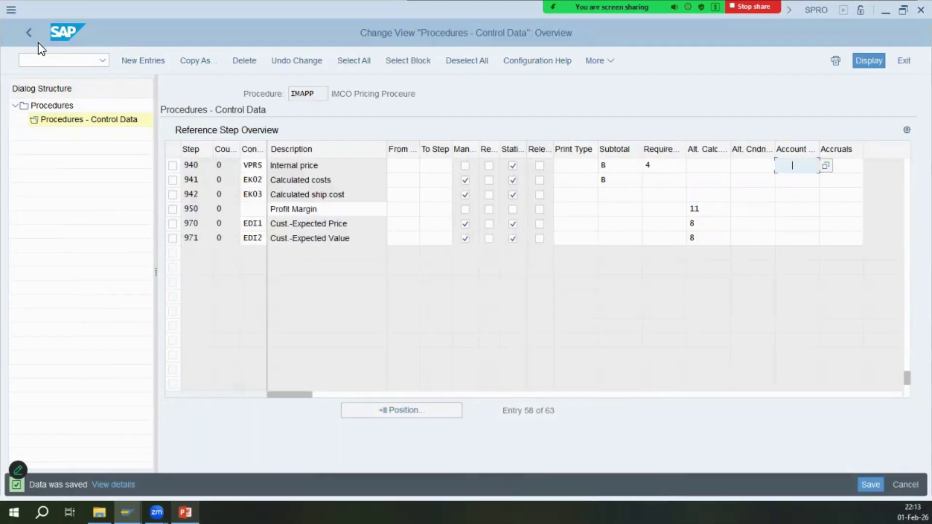
# - Leave the procedure maintenance and return to the activity selection for pricing procedures
pyautogui.click(32, 33)
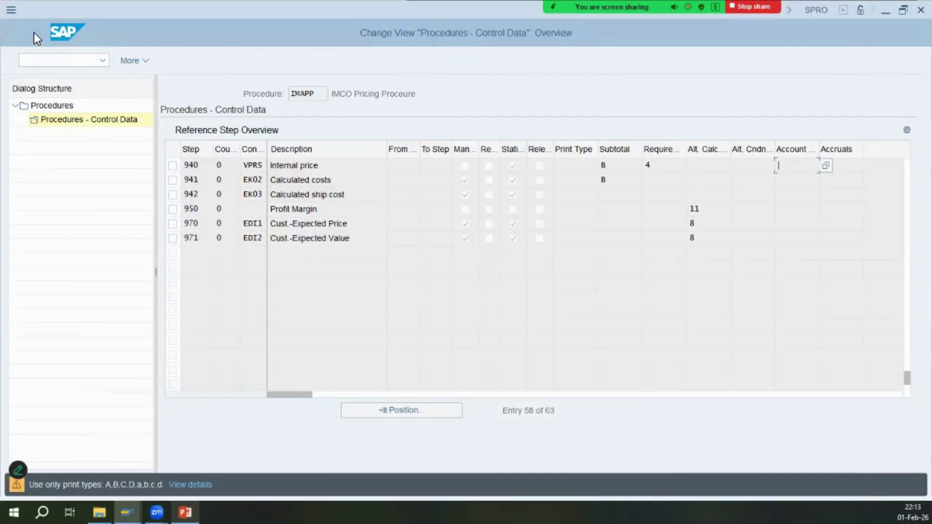
pyautogui.press('Return')
pyautogui.click(34, 34)
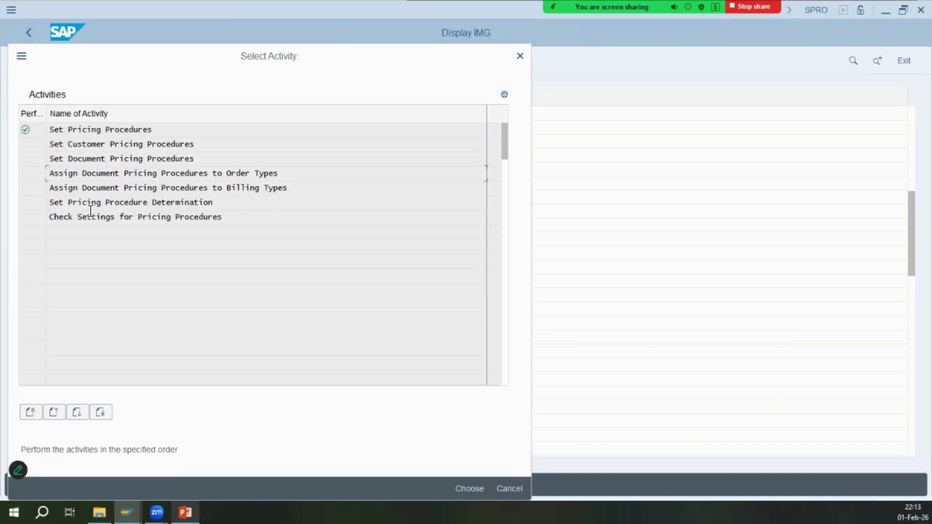
# - Following slide 17, open the Set Pricing Procedure Determination activity under Define And Assign Pricing Procedures
pyautogui.click(185, 512)
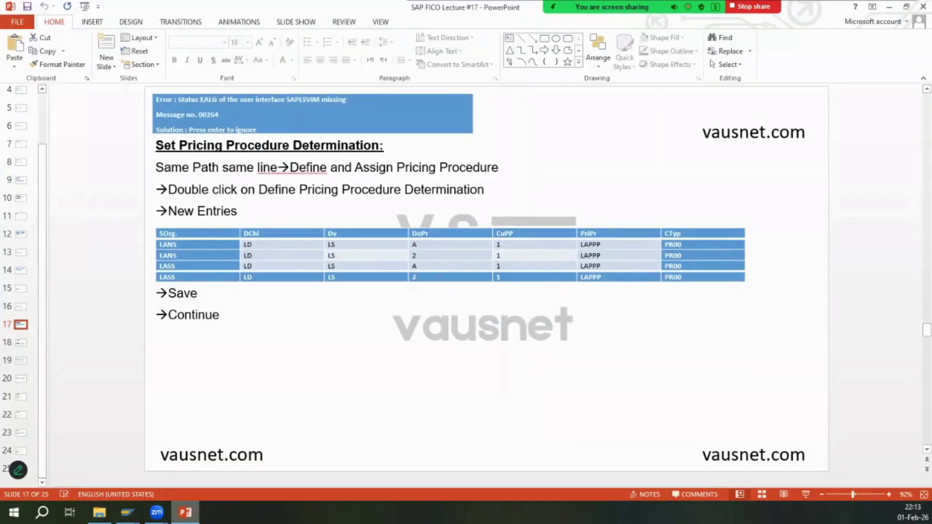
pyautogui.hotkey('alt', 'Tab')
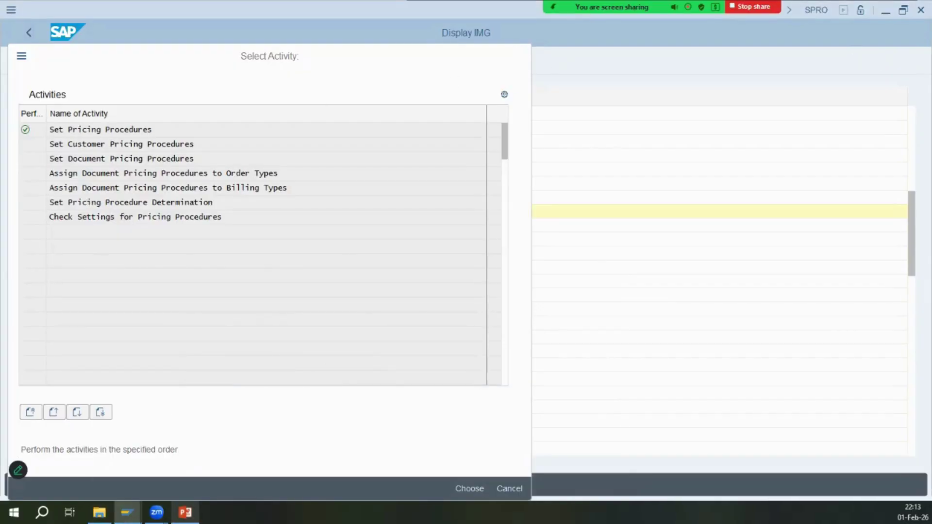
pyautogui.hotkey('alt', 'Tab')
pyautogui.hotkey('alt', 'Tab')
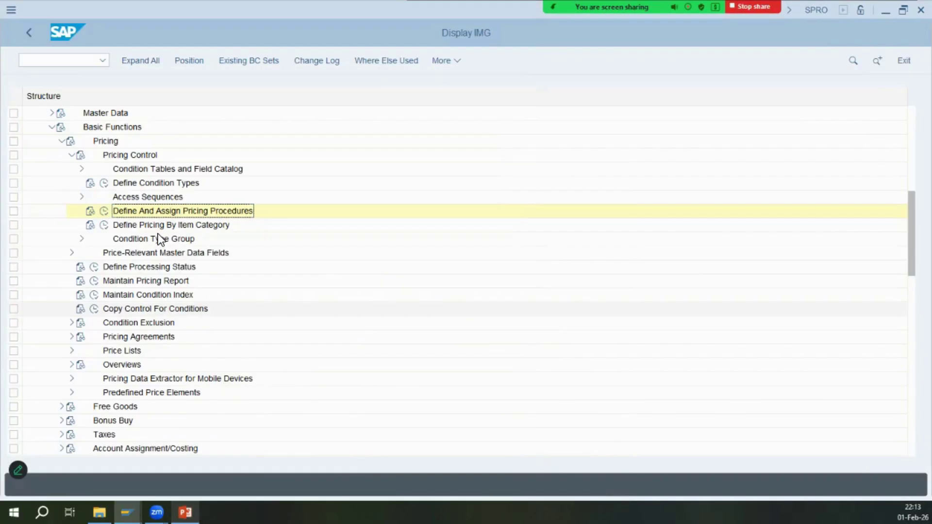
pyautogui.hotkey('alt', 'Tab')
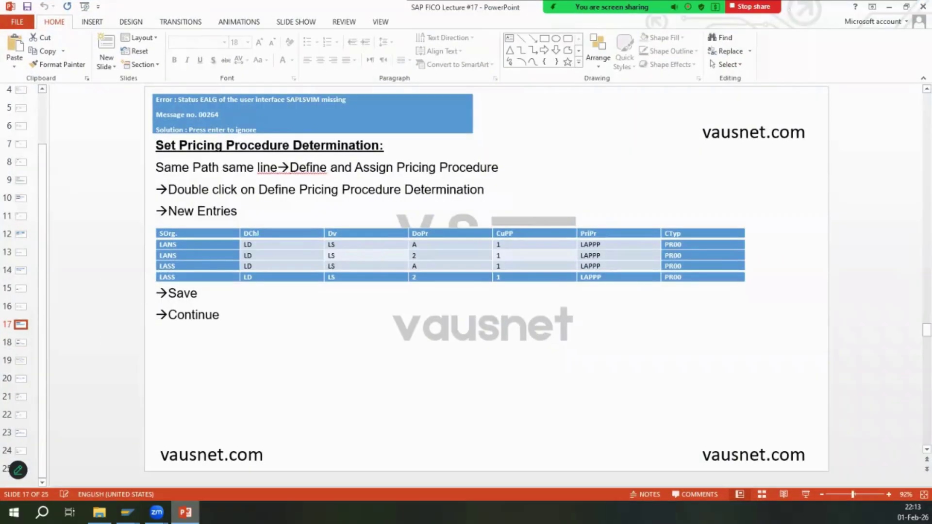
pyautogui.hotkey('alt', 'Tab')
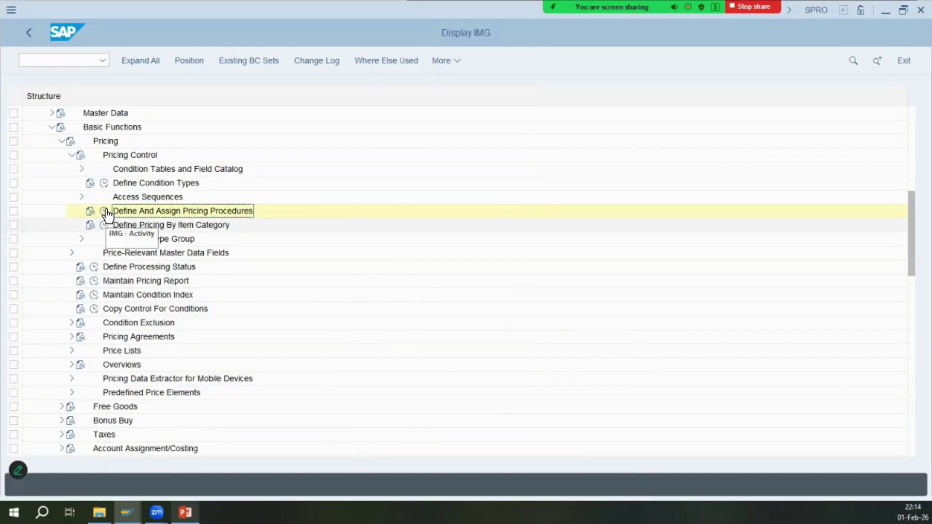
pyautogui.hotkey('alt', 'Tab')
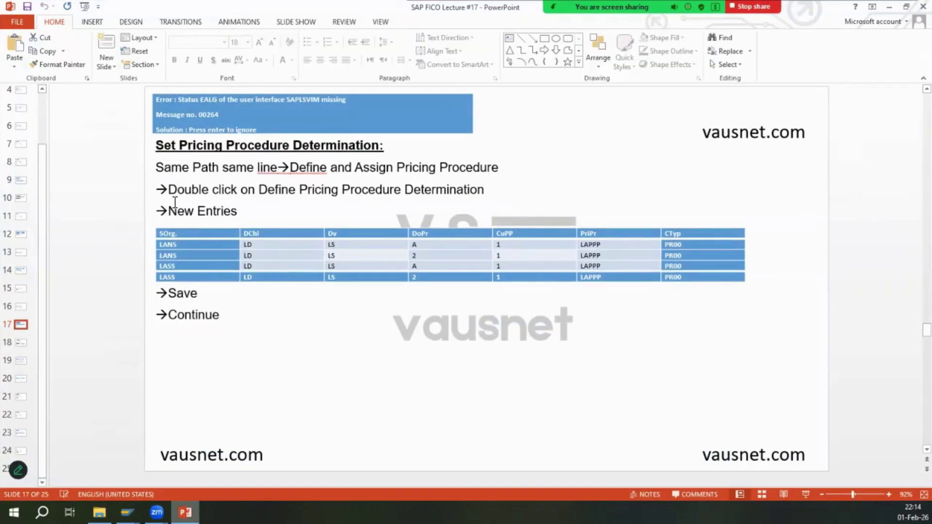
pyautogui.hotkey('alt', 'Tab')
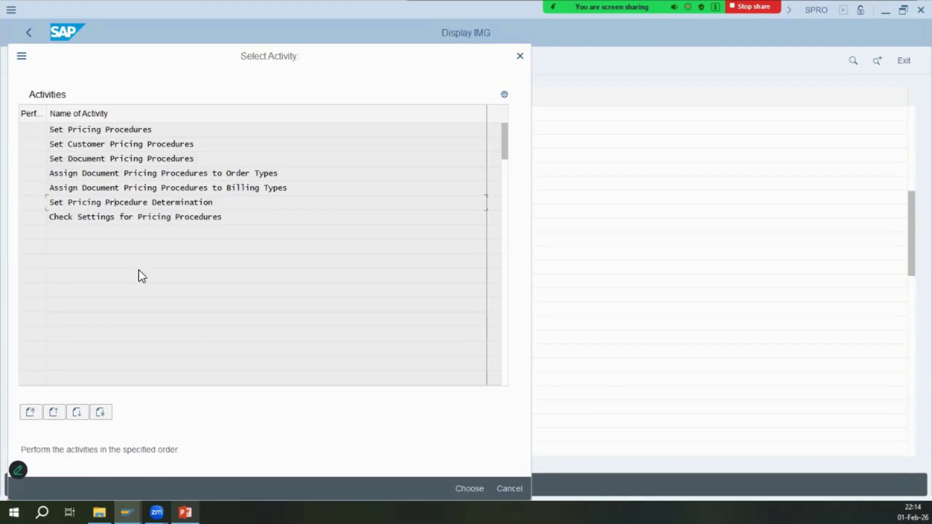
pyautogui.click(133, 205)
pyautogui.hotkey('alt', 'Tab')
pyautogui.hotkey('alt', 'Tab')
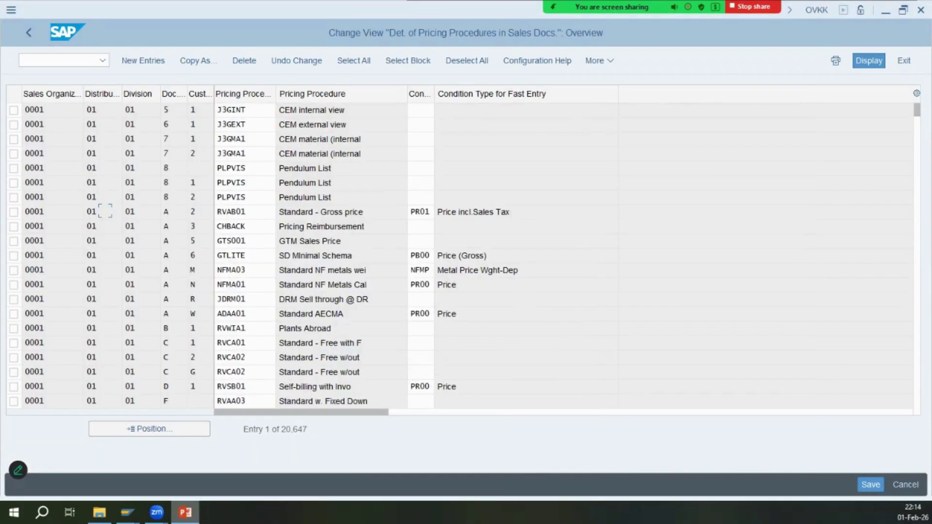
# - Review the table of determination entries on slide 17 in PowerPoint and return to the SAP determination overview
pyautogui.hotkey('alt', 'Tab')
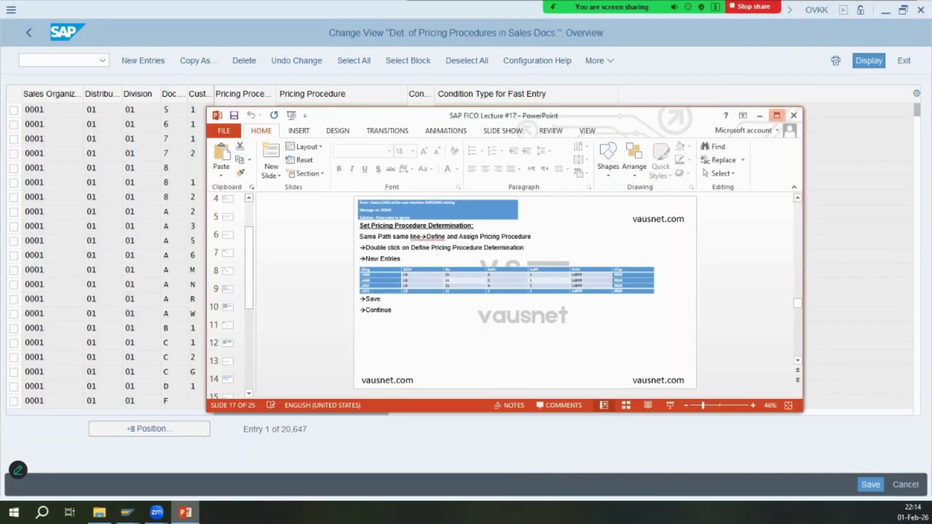
pyautogui.click(777, 116)
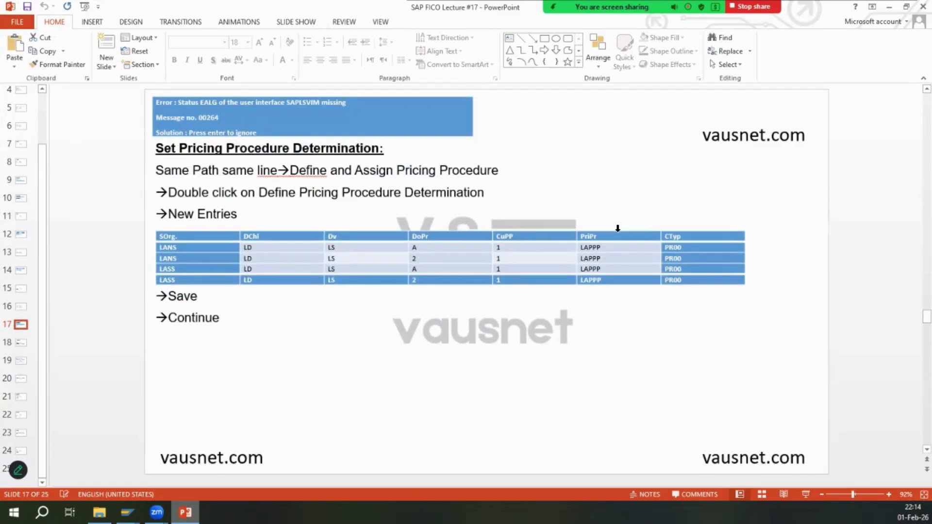
pyautogui.hotkey('alt', 'Tab')
pyautogui.hotkey('alt', 'Tab')
pyautogui.hotkey('alt', 'Tab')
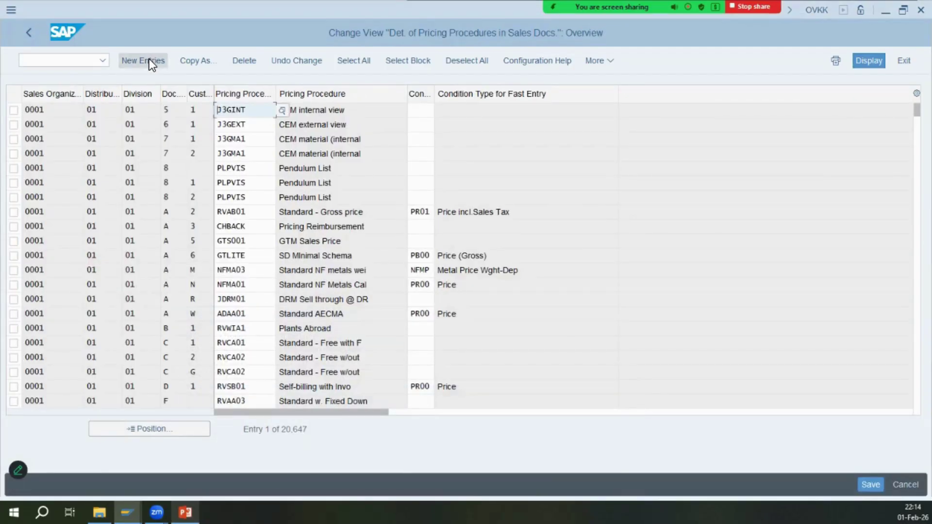
# - Position the pricing procedure determination list at sales organization IMNO
pyautogui.click(149, 429)
pyautogui.write('im')
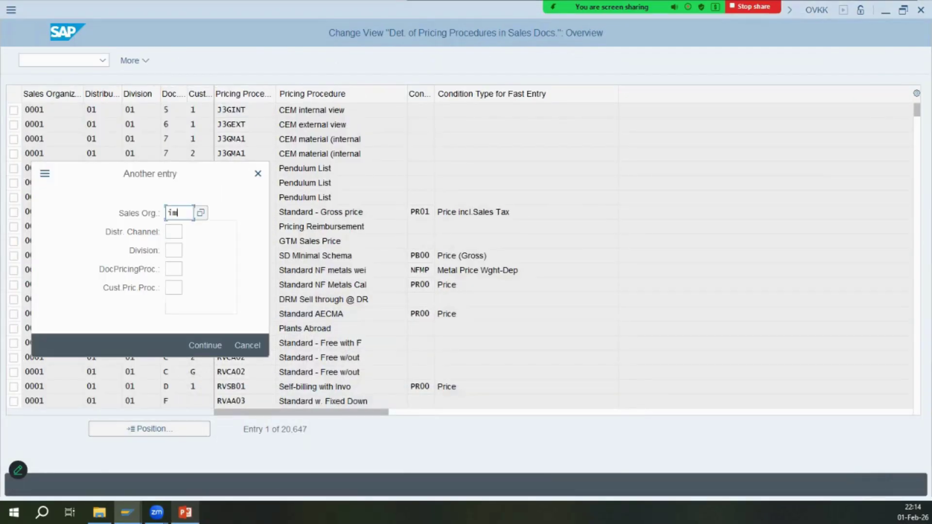
pyautogui.write('no')
pyautogui.press('Return')
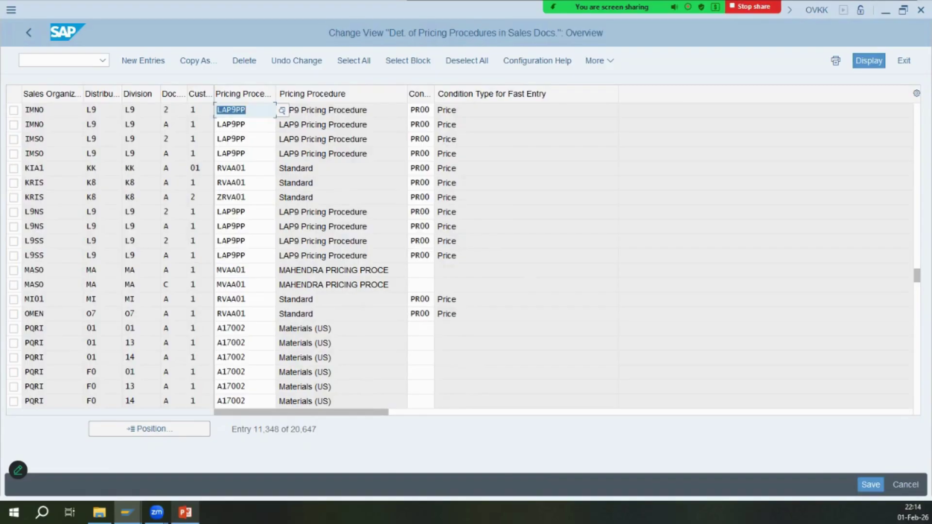
# - Set the pricing procedure to IMAPP for both IMNO entries, document pricing procedures 2 and A
pyautogui.click(259, 110)
pyautogui.doubleClick(228, 111)
pyautogui.write('imapp')
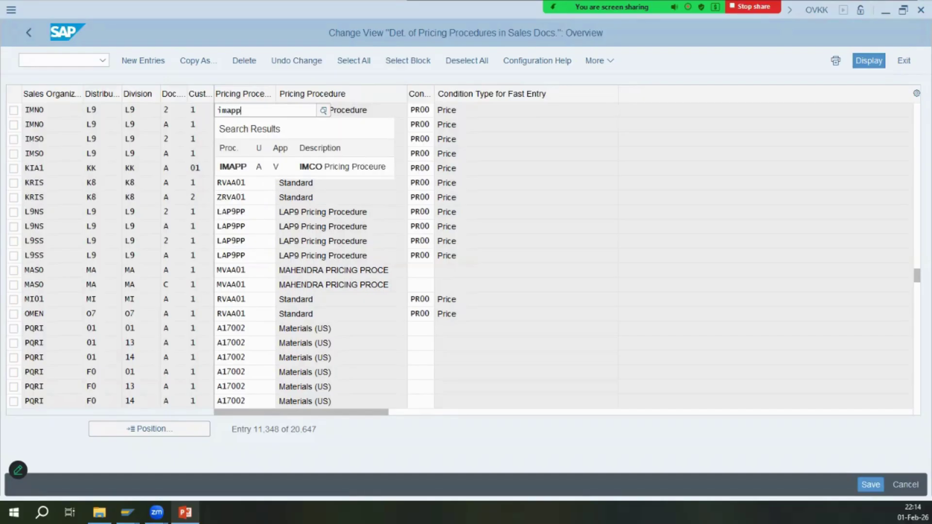
pyautogui.press('Down')
pyautogui.press('Return')
pyautogui.press('Down')
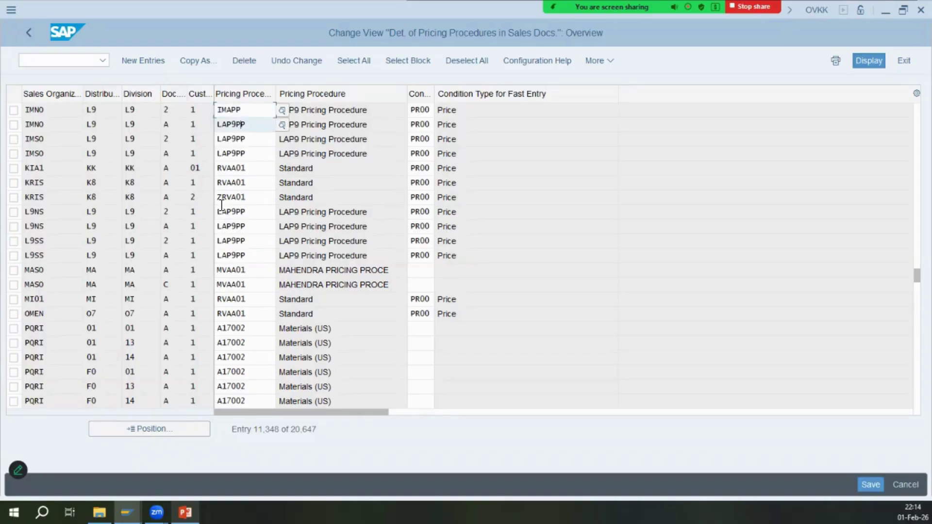
pyautogui.hotkey('shift', 'Left')
pyautogui.hotkey('shift', 'Left')
pyautogui.hotkey('shift', 'Left')
pyautogui.hotkey('shift', 'Left')
pyautogui.hotkey('shift', 'Left')
pyautogui.hotkey('shift', 'Left')
pyautogui.write('im')
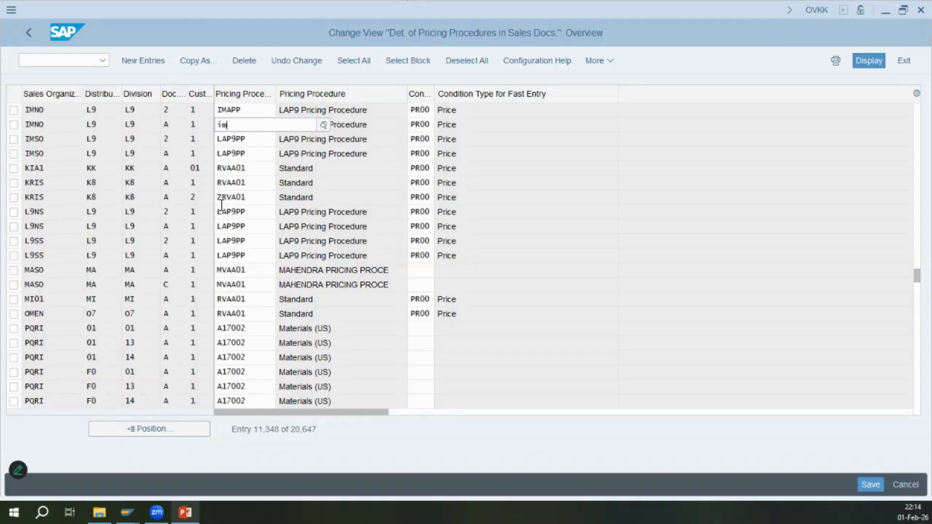
pyautogui.write('app')
pyautogui.press('Tab')
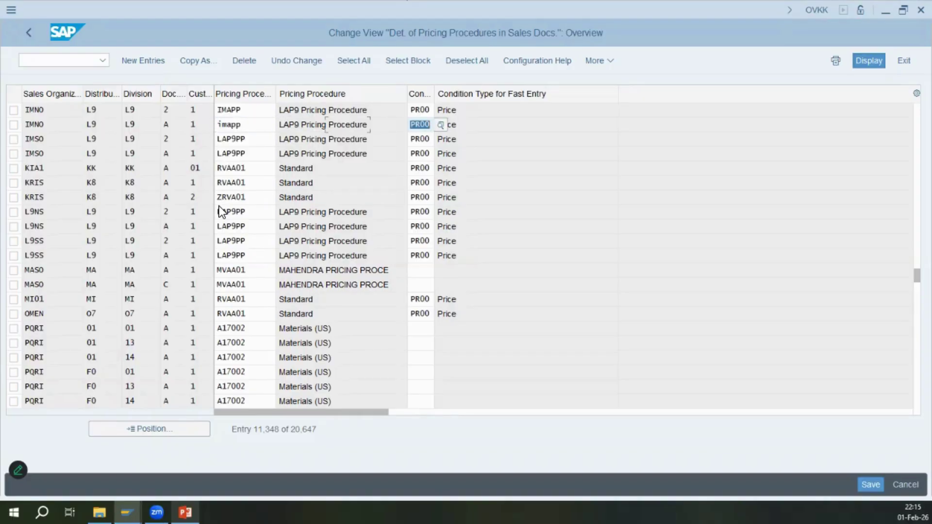
# - Set the pricing procedure to IMAPP for both IMSO entries, document pricing procedures 2 and A, and validate the changed rows
pyautogui.hotkey('shift', 'Tab')
pyautogui.press('Down')
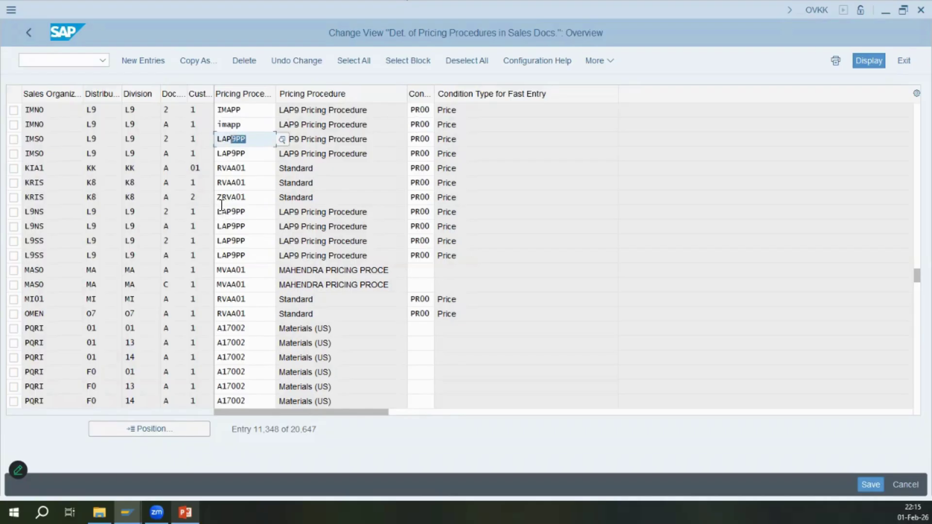
pyautogui.hotkey('shift', 'Left')
pyautogui.hotkey('shift', 'Left')
pyautogui.hotkey('shift', 'Left')
pyautogui.write('imap')
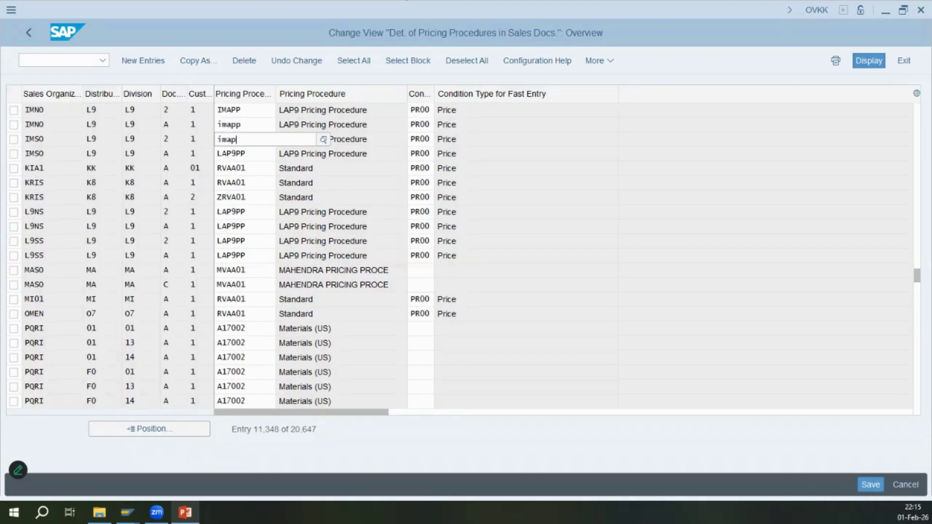
pyautogui.write('p')
pyautogui.press('Return')
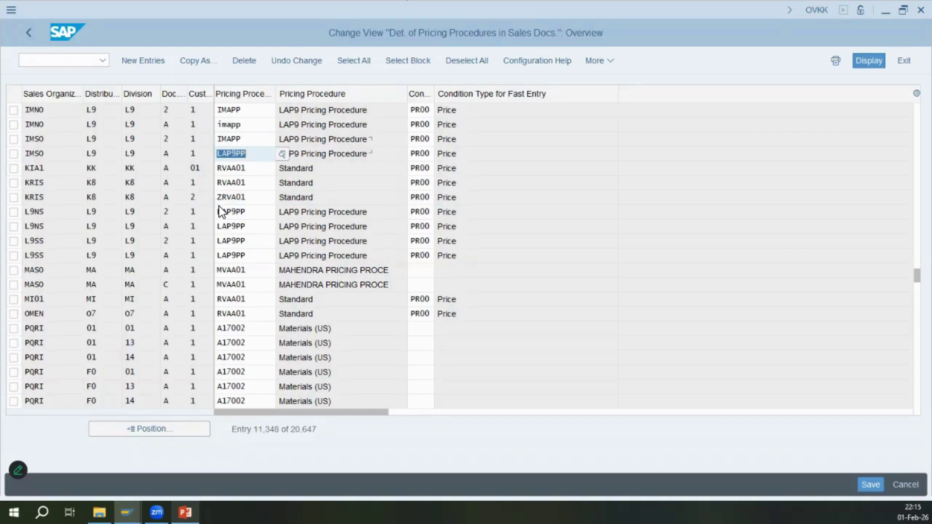
pyautogui.write('imapp')
pyautogui.press('Tab')
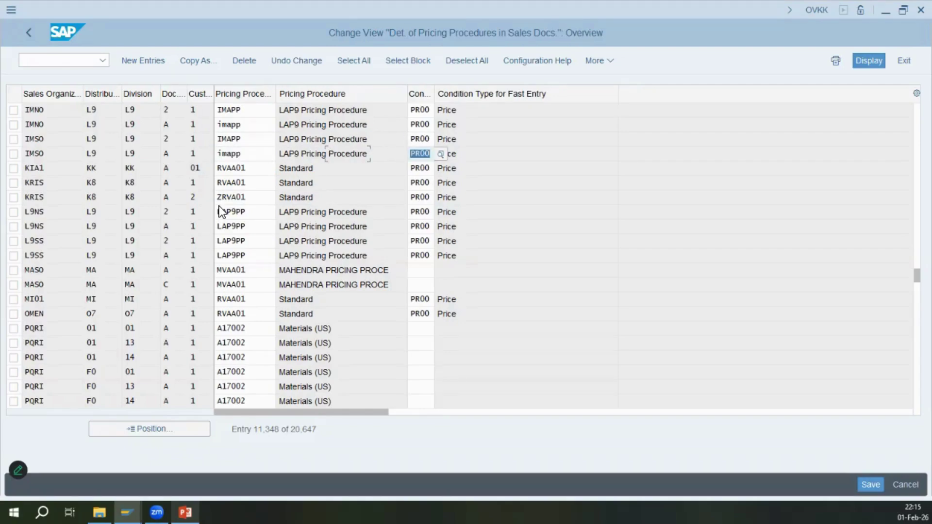
pyautogui.click(464, 121)
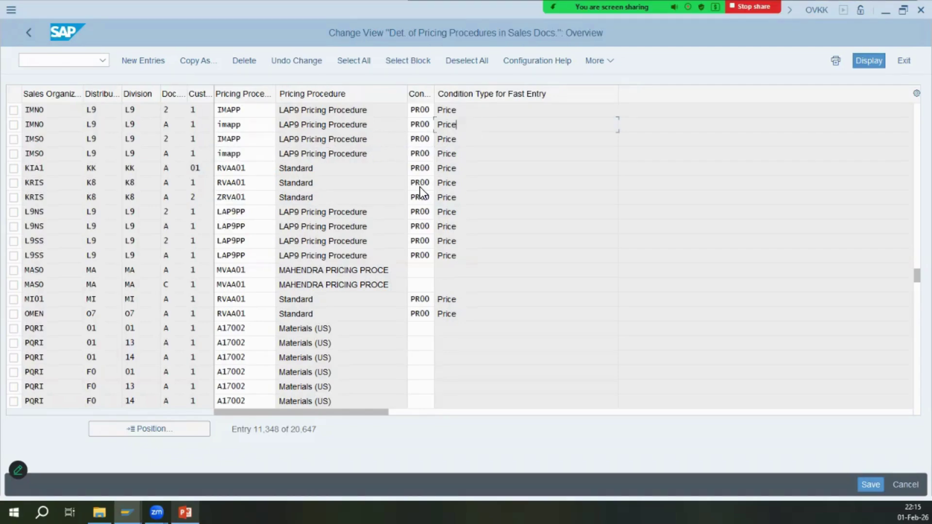
pyautogui.press('Return')
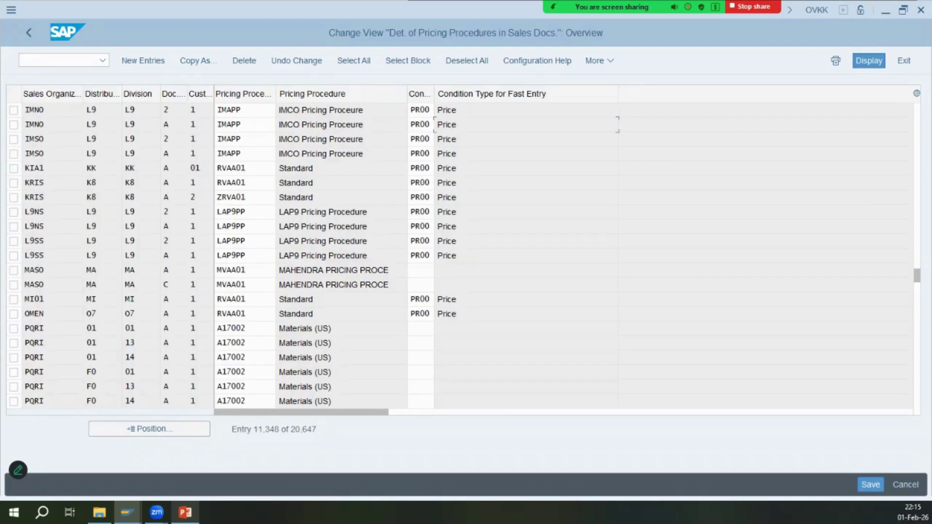
# - Save the IMNO and IMSO pricing procedure assignments to the proposed customizing request and review slide 18 on tax determination rules in PowerPoint
pyautogui.click(870, 485)
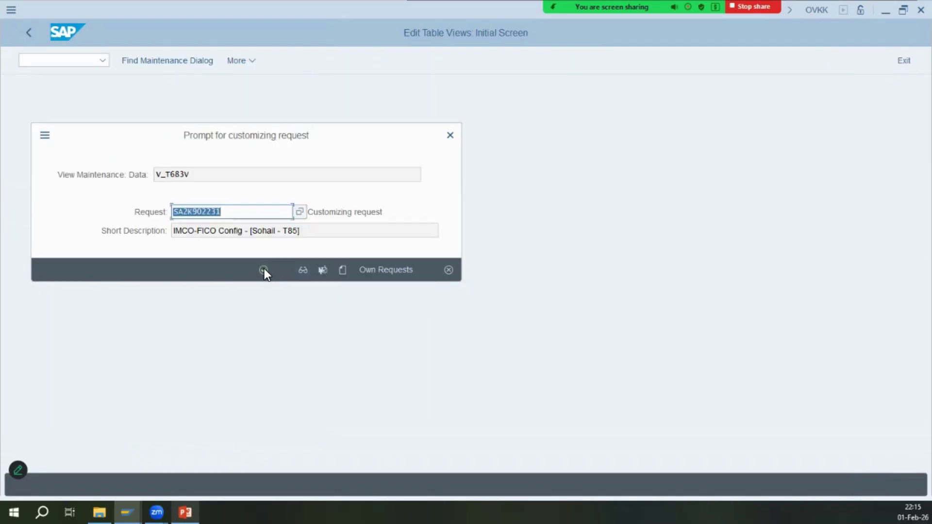
pyautogui.click(264, 270)
pyautogui.hotkey('alt', 'Tab')
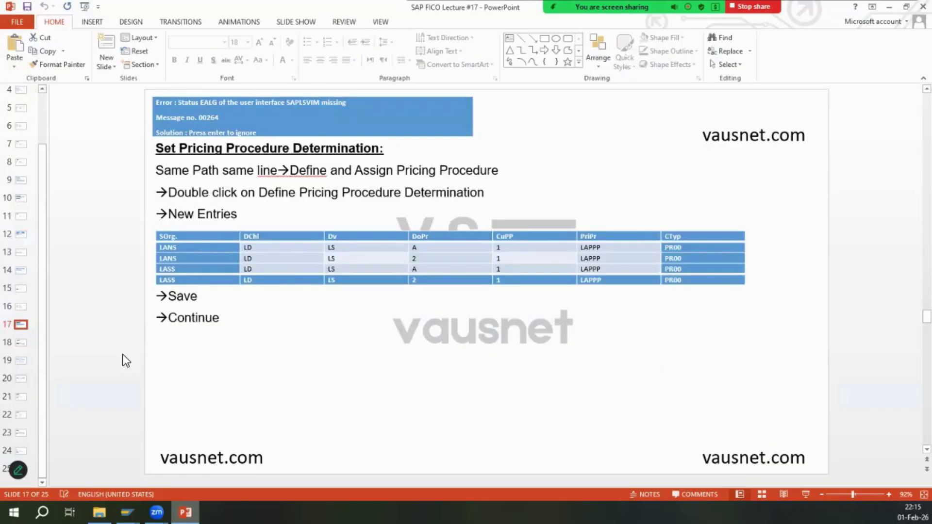
pyautogui.click(21, 344)
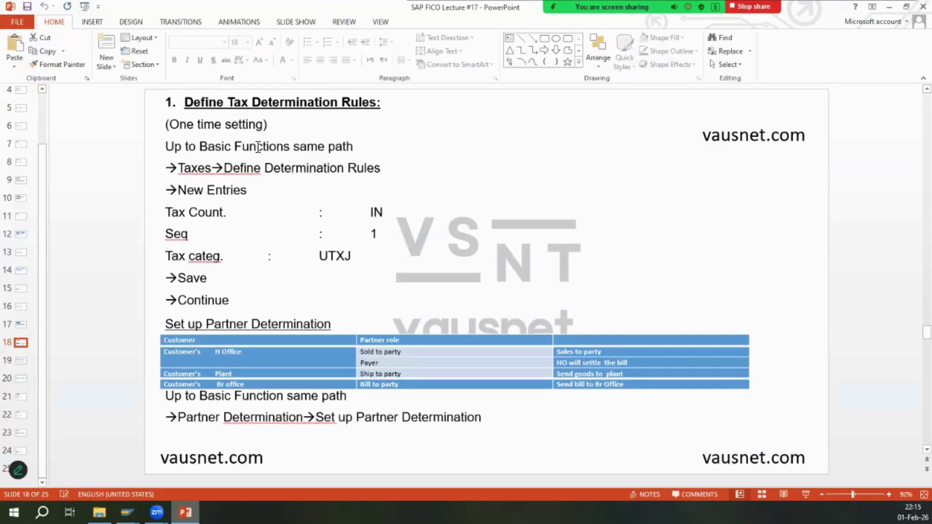
pyautogui.hotkey('alt', 'Tab')
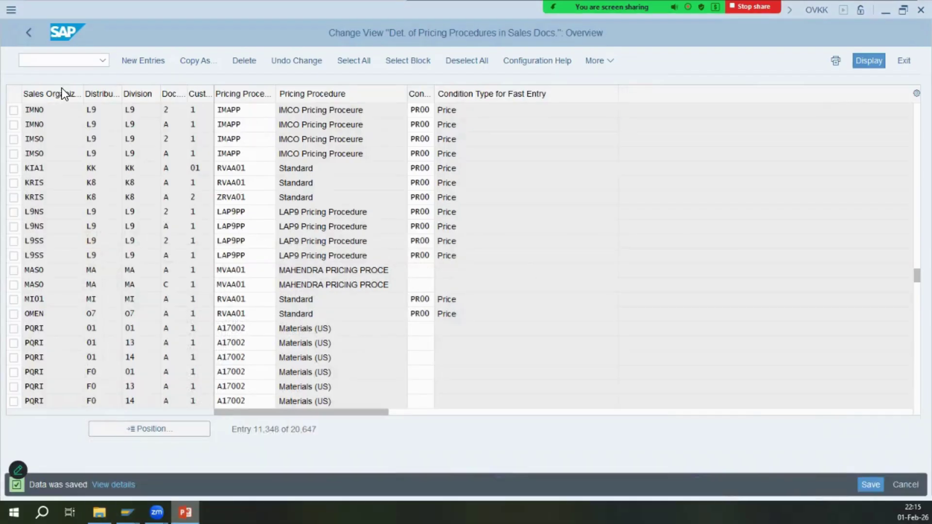
# - Return to the SAP customizing structure and open Define Tax Determination Rules from Taxes under Basic Functions
pyautogui.click(19, 34)
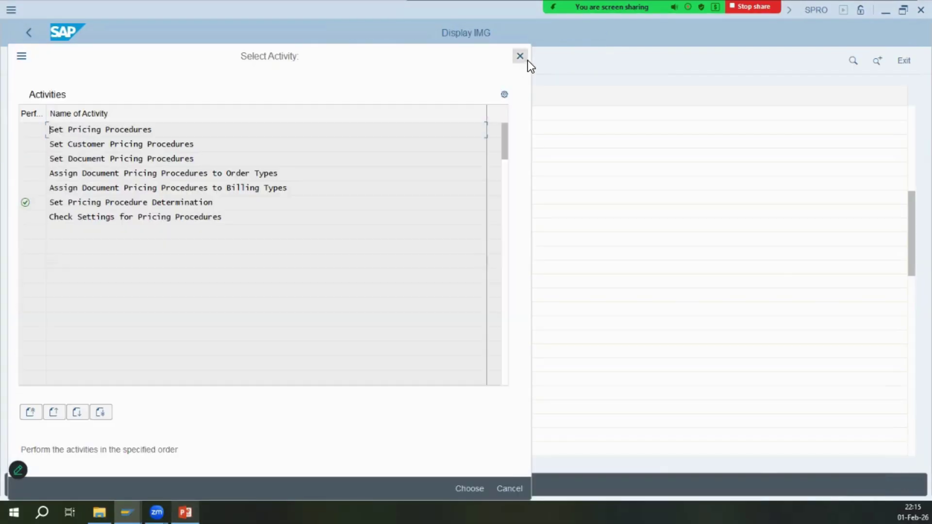
pyautogui.press('Escape')
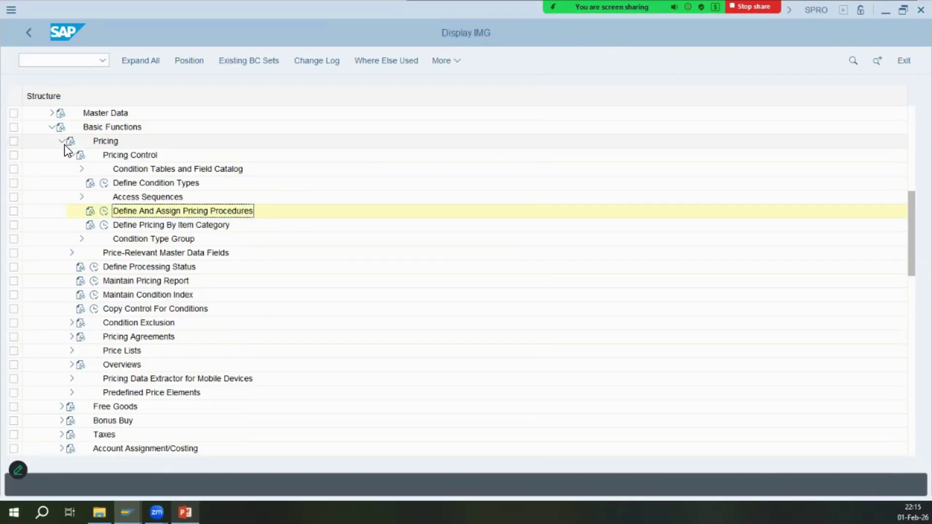
pyautogui.click(60, 141)
pyautogui.click(62, 183)
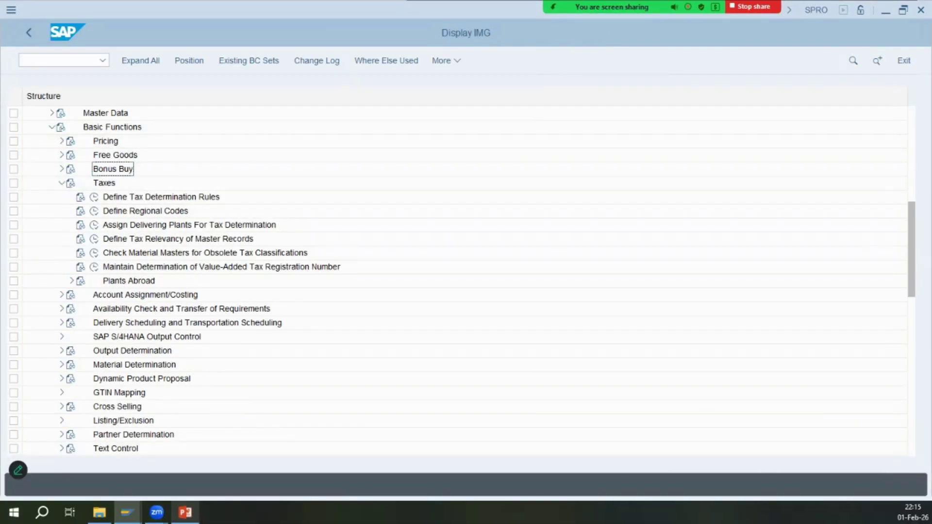
pyautogui.hotkey('alt', 'Tab')
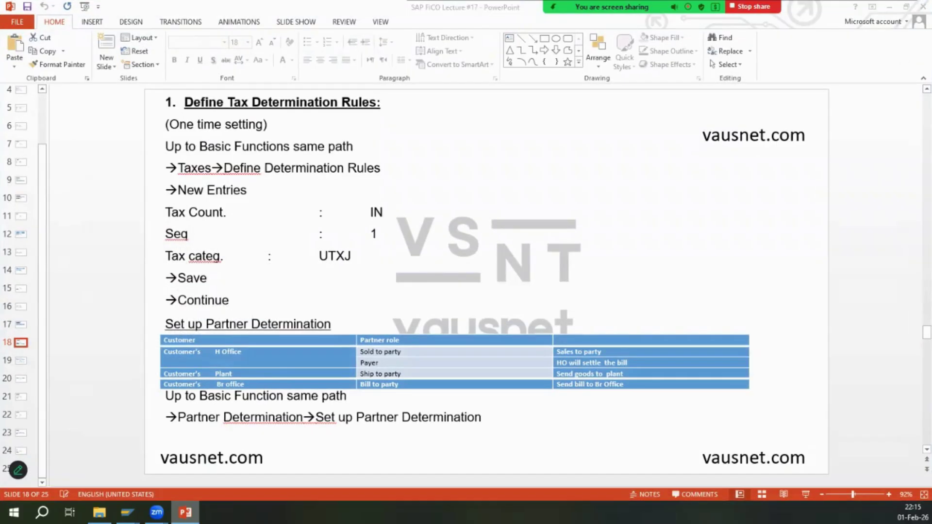
pyautogui.hotkey('alt', 'Tab')
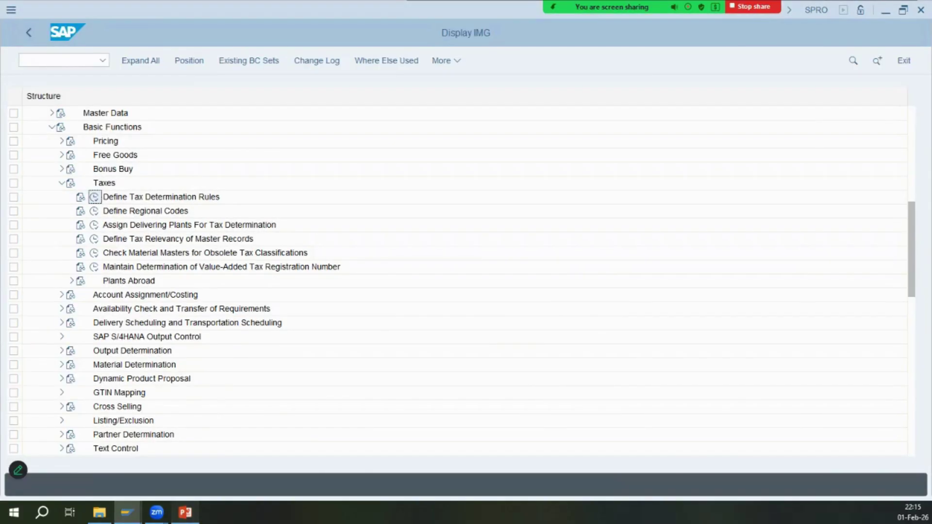
pyautogui.hotkey('alt', 'Tab')
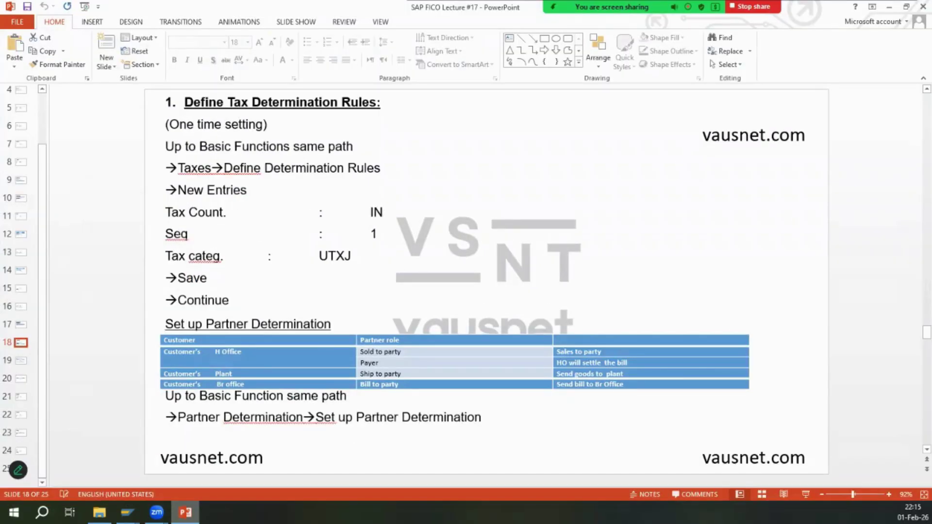
pyautogui.hotkey('alt', 'Tab')
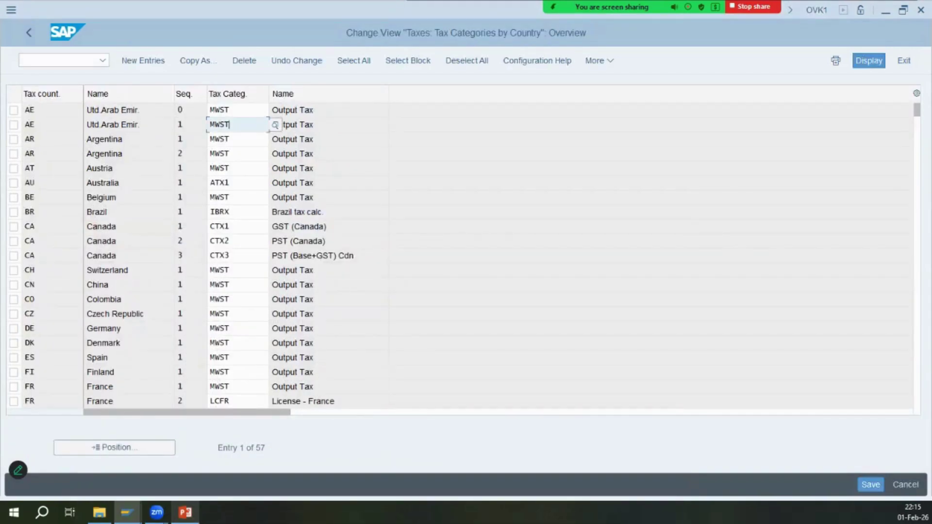
# - Set the tax category of the United Arab Emirates (AE) entry with sequence 0 to UTXJ from the condition type list
pyautogui.hotkey('alt', 'Tab')
pyautogui.hotkey('alt', 'Tab')
pyautogui.click(250, 110)
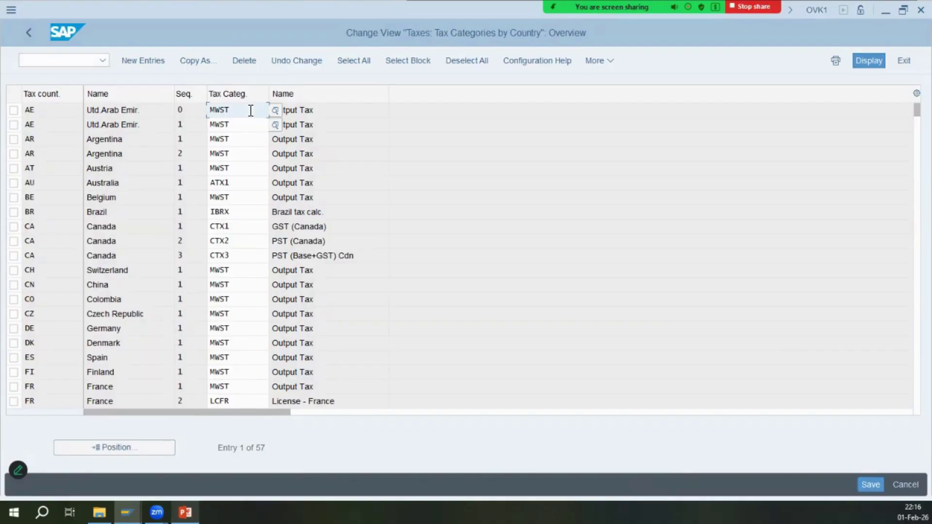
pyautogui.click(202, 111)
pyautogui.click(275, 109)
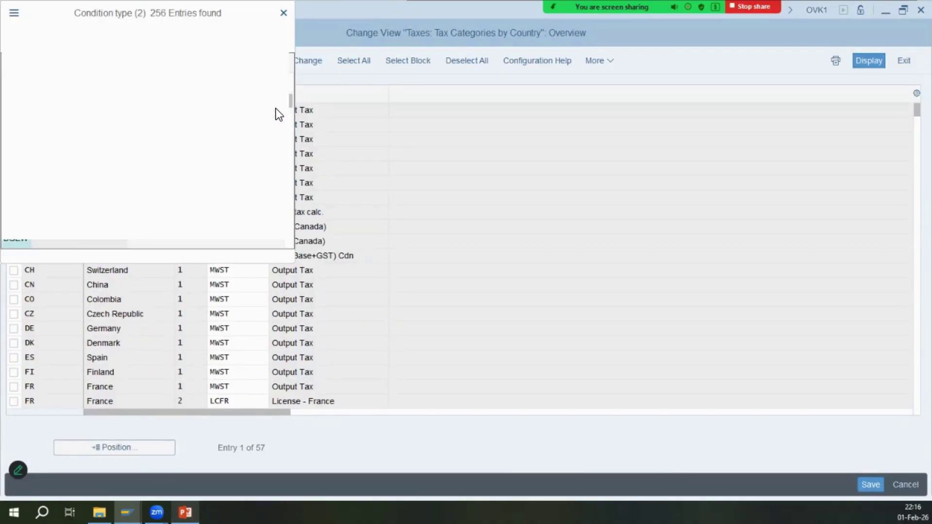
pyautogui.scroll(-10, 74, 200)
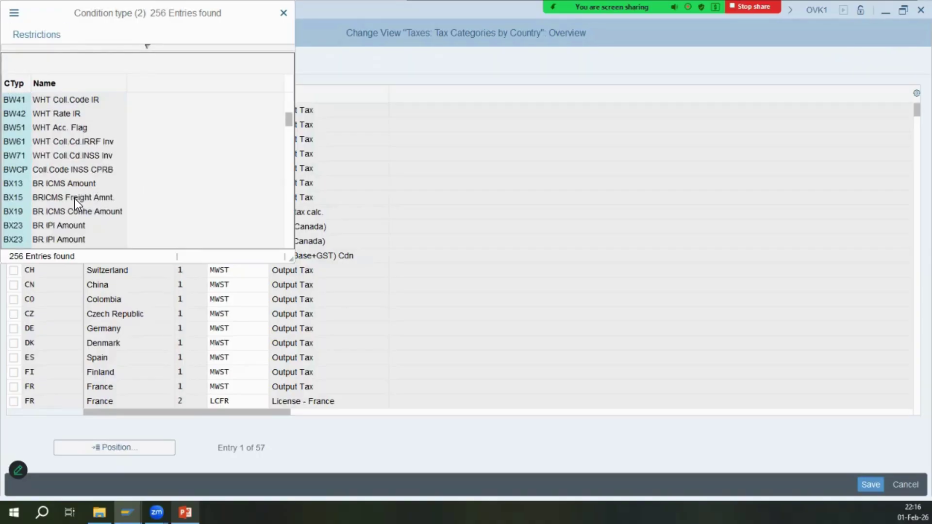
pyautogui.scroll(-20, 75, 199)
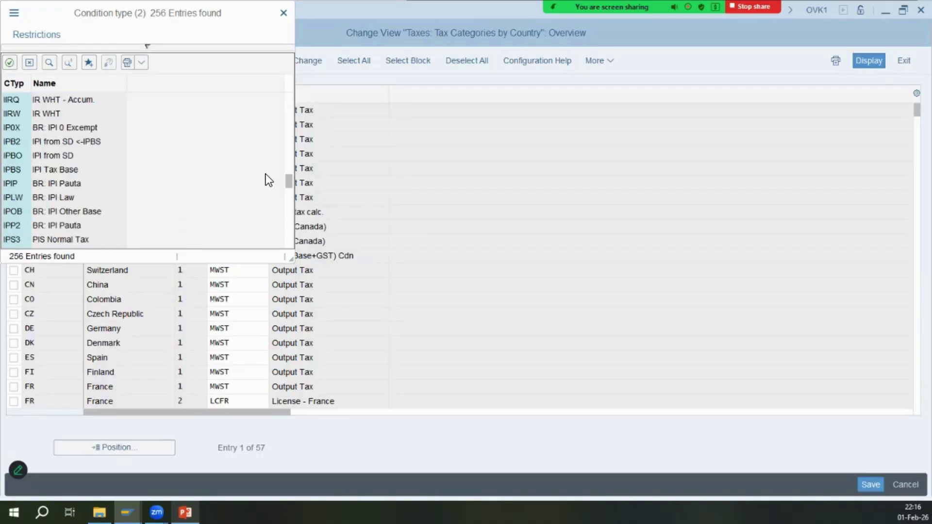
pyautogui.scroll(-15, 266, 175)
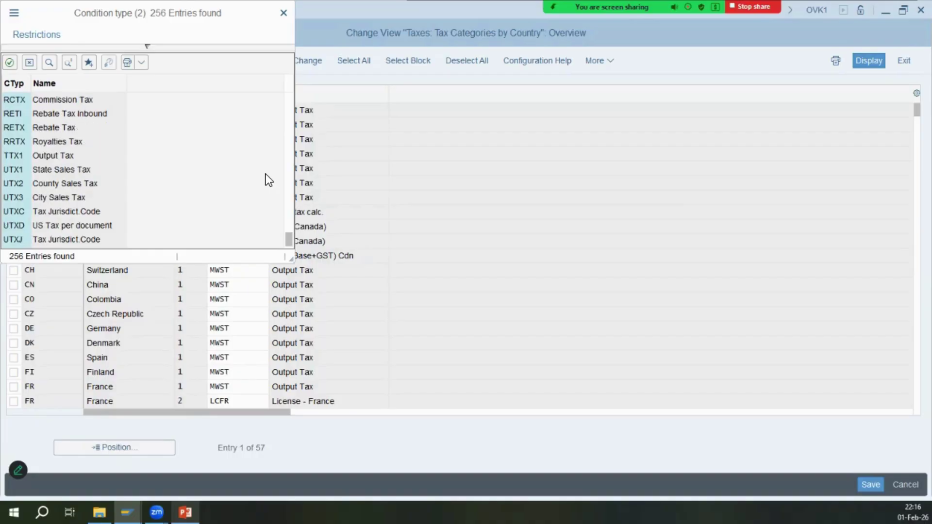
pyautogui.doubleClick(74, 241)
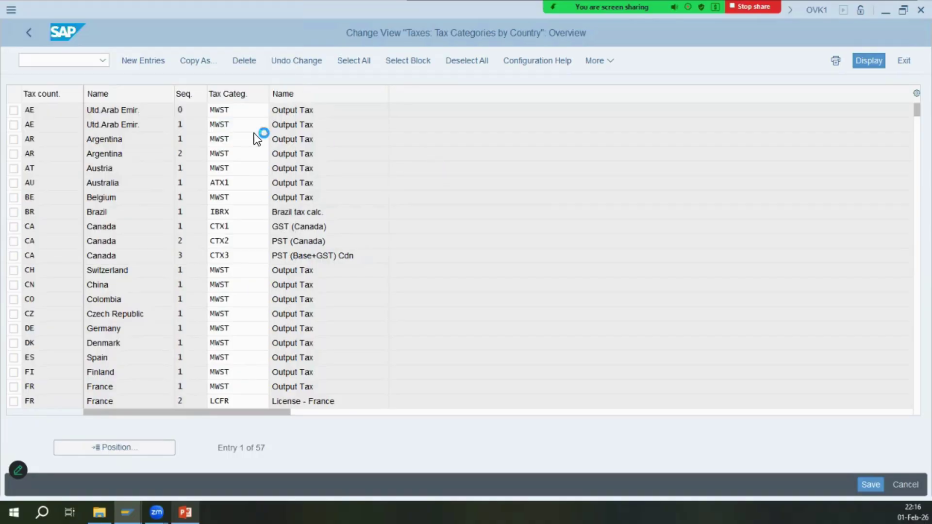
# - Try UTXJ as the tax category for the AE entry with sequence 1, and return that entry to MWST
pyautogui.click(236, 125)
pyautogui.moveTo(237, 125); pyautogui.dragTo(211, 124)
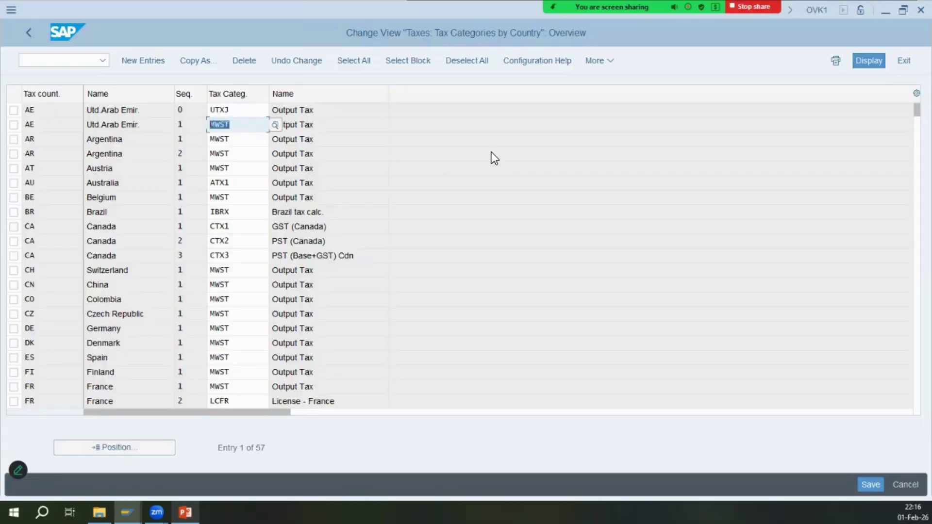
pyautogui.write('utxj')
pyautogui.press('Return')
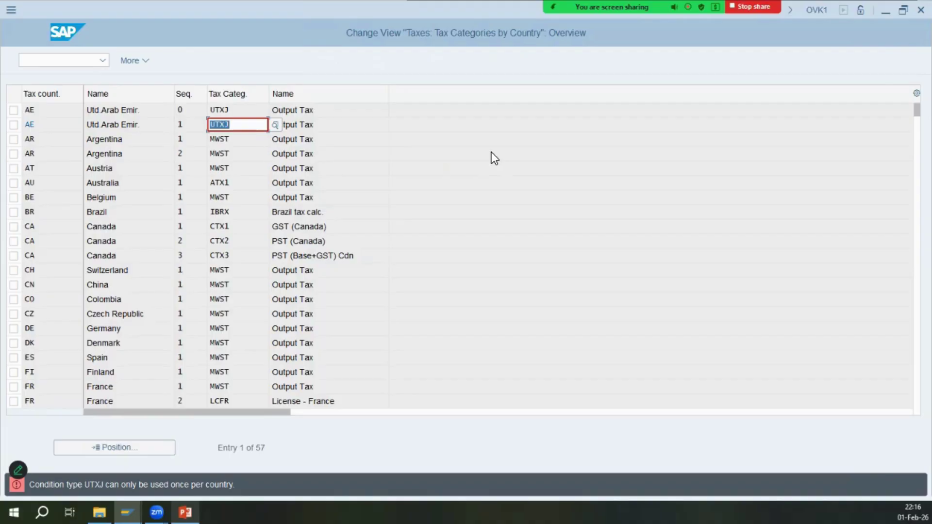
pyautogui.write('msw')
pyautogui.write('wst')
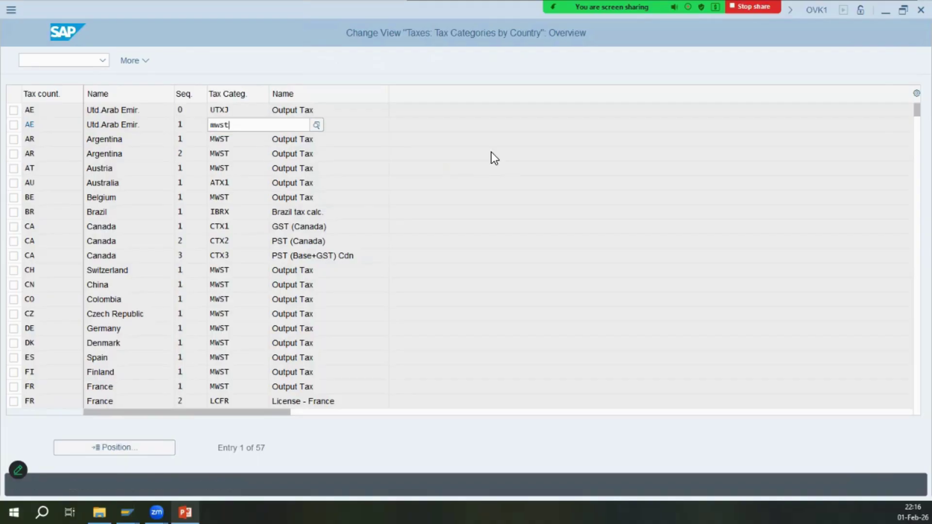
pyautogui.press('Return')
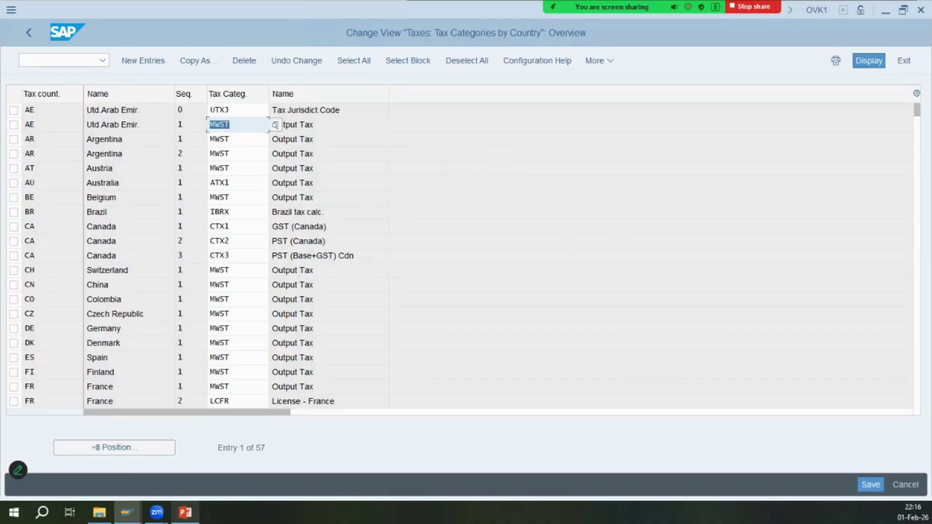
# - Save the tax categories by country to the proposed customizing request and check slide 18 in PowerPoint
pyautogui.click(870, 484)
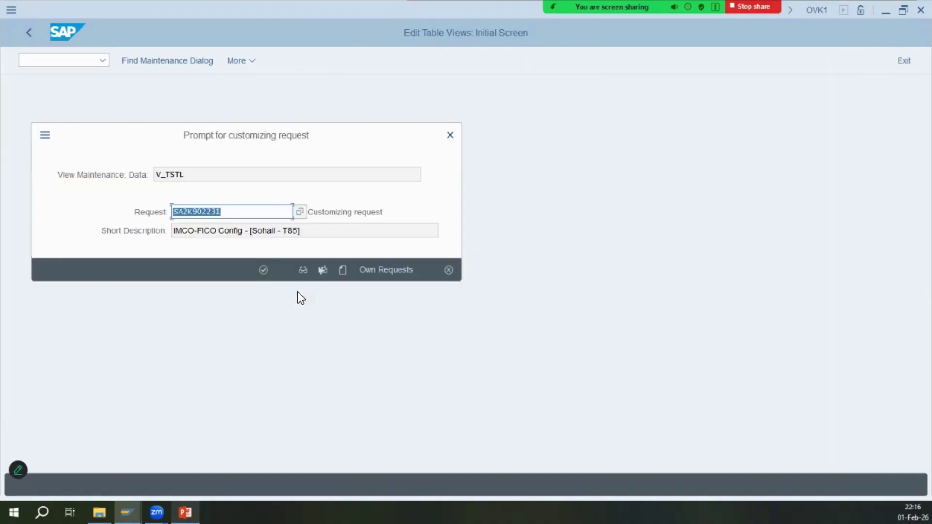
pyautogui.click(185, 512)
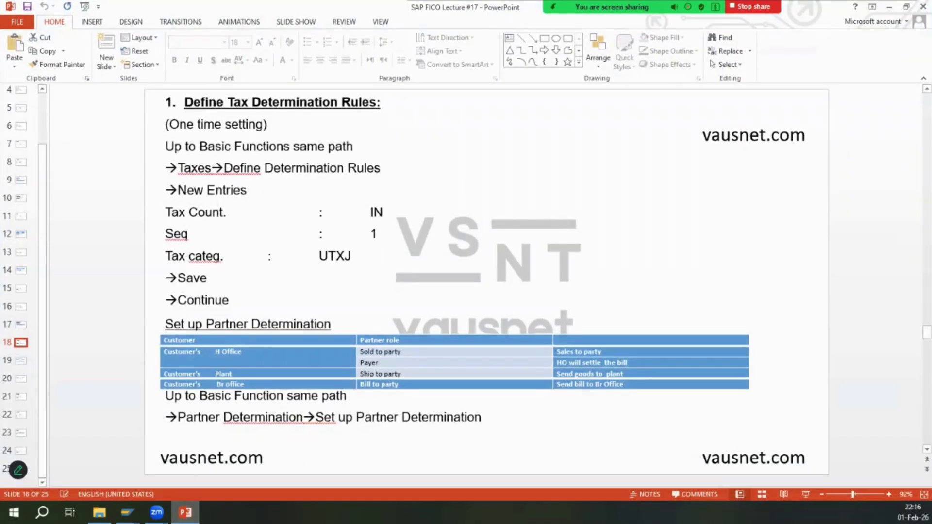
pyautogui.click(185, 512)
pyautogui.click(185, 512)
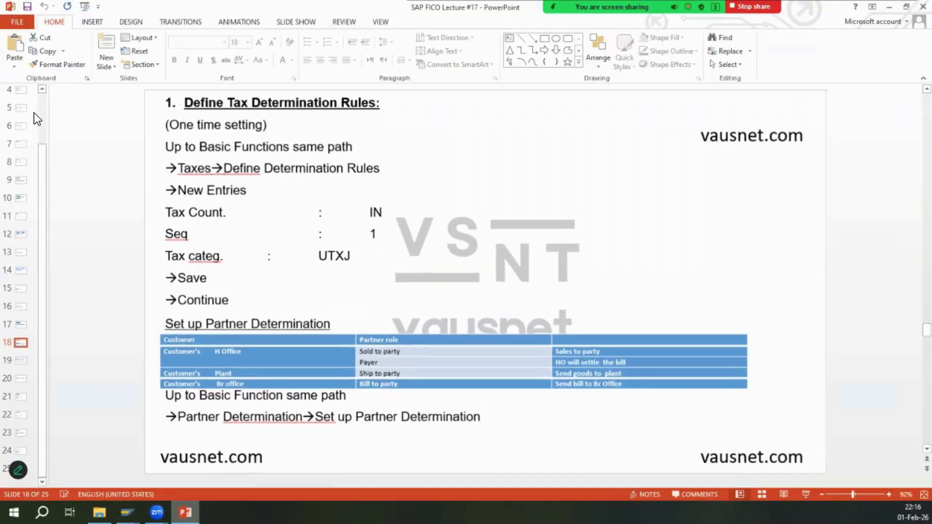
pyautogui.hotkey('alt', 'Tab')
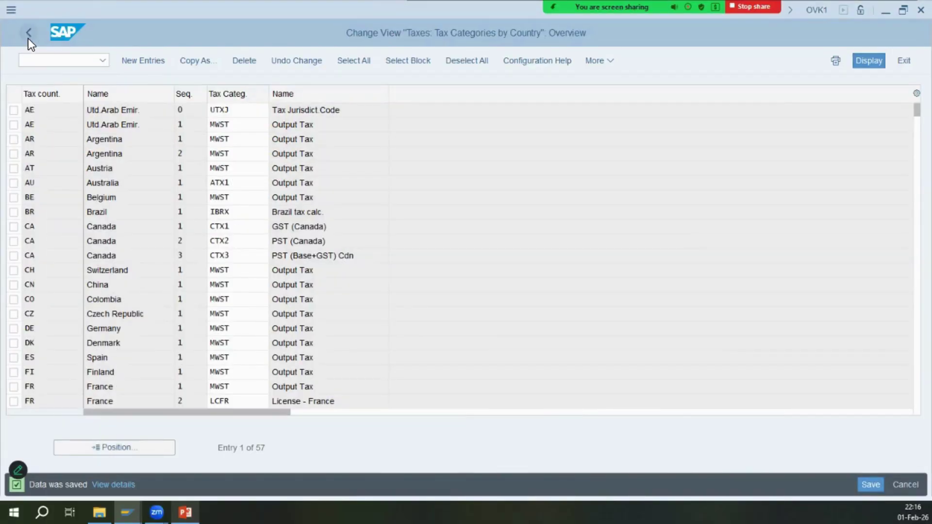
# - Return to the customizing structure, collapse Taxes, and open Set Up Partner Determination under Basic Functions
pyautogui.click(29, 39)
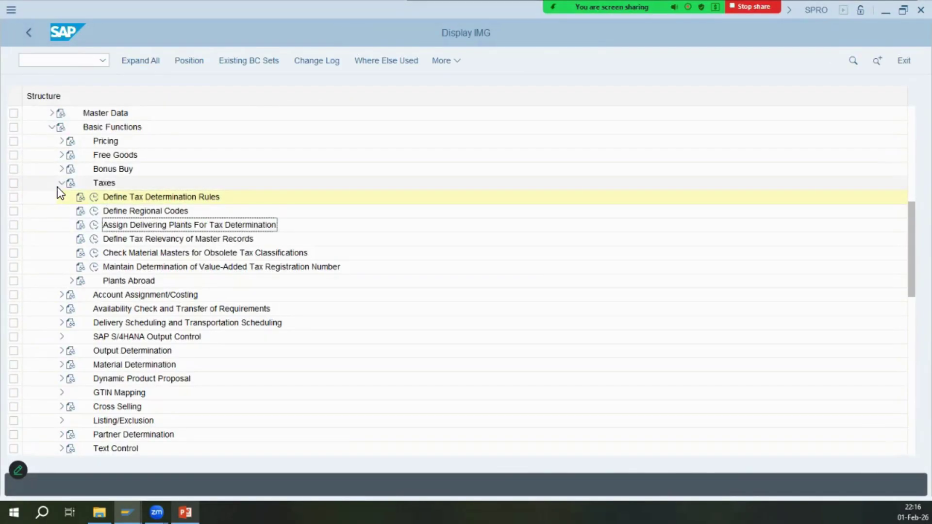
pyautogui.click(61, 183)
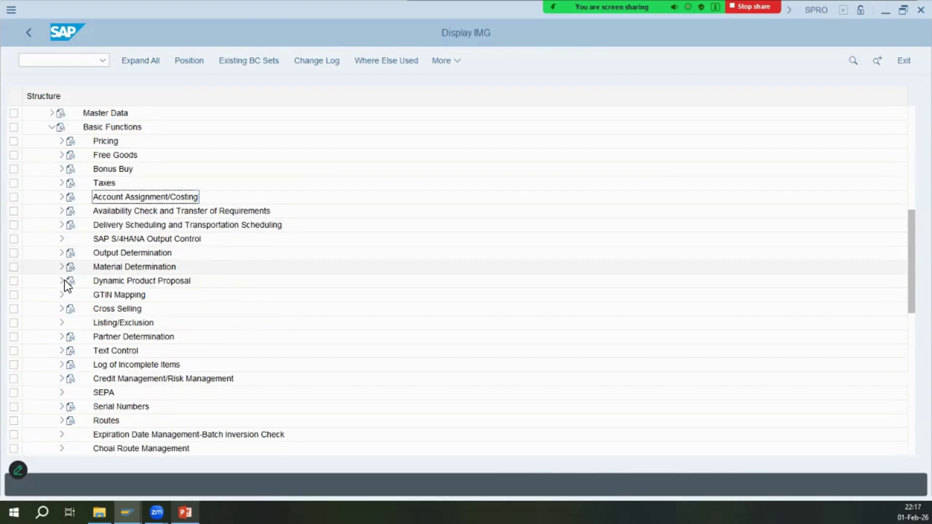
pyautogui.click(62, 337)
pyautogui.hotkey('alt', 'Tab')
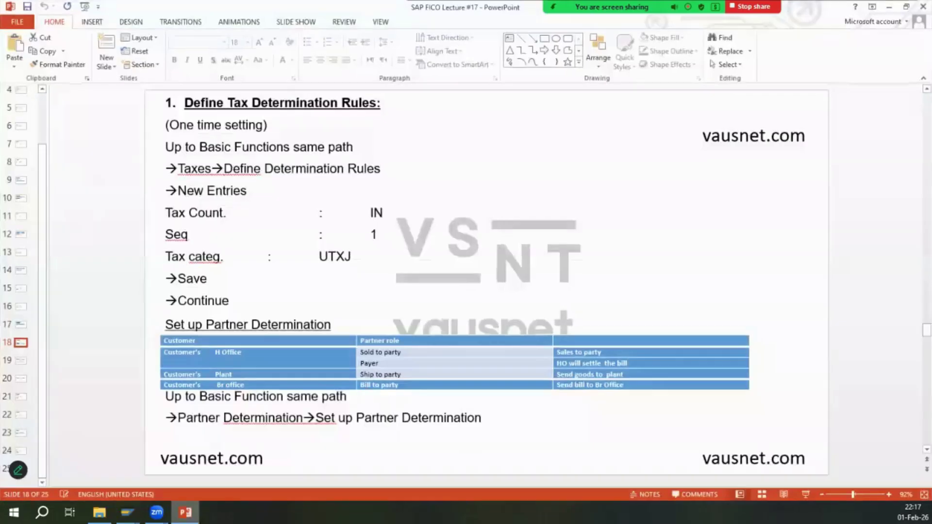
pyautogui.hotkey('alt', 'Tab')
pyautogui.click(95, 351)
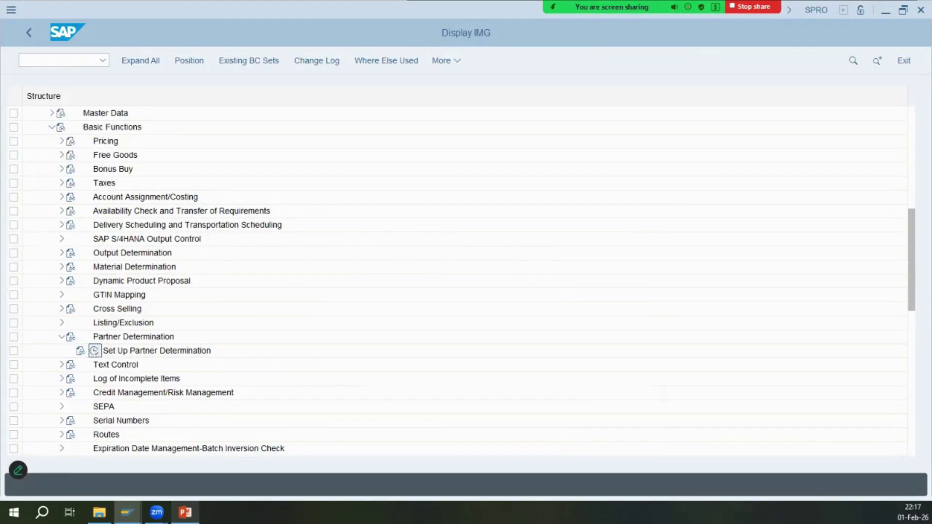
# - Check slide 19 in PowerPoint and open the activity Set Up Partner Determination for Customer Master in SAP
pyautogui.hotkey('alt', 'Tab')
pyautogui.click(19, 362)
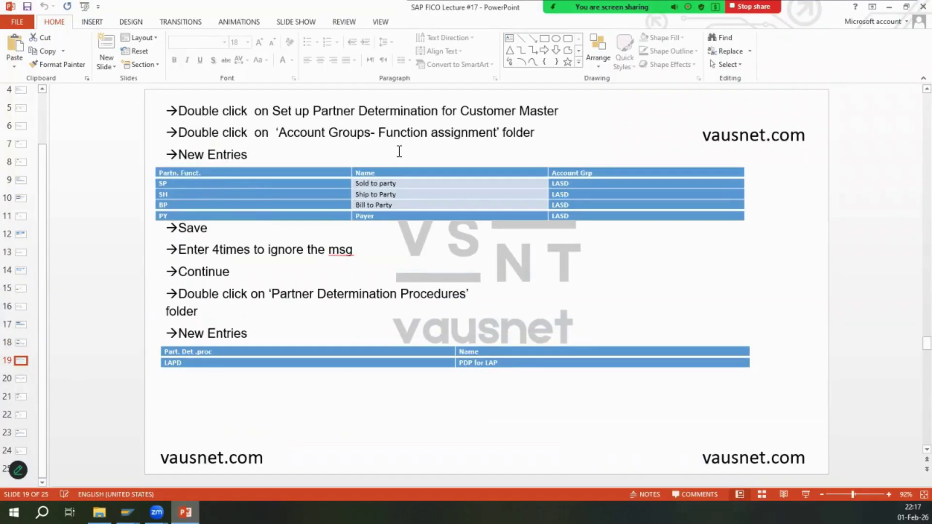
pyautogui.hotkey('alt', 'Tab')
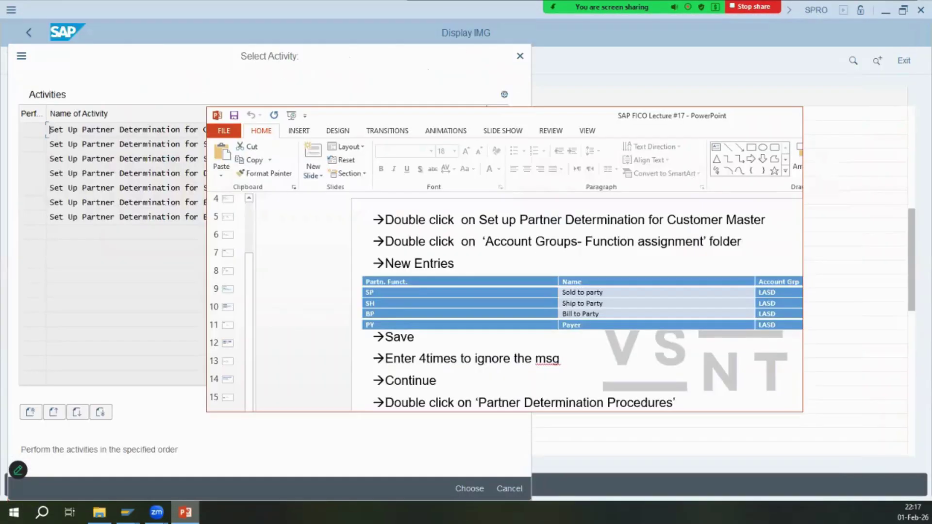
pyautogui.hotkey('alt', 'Tab')
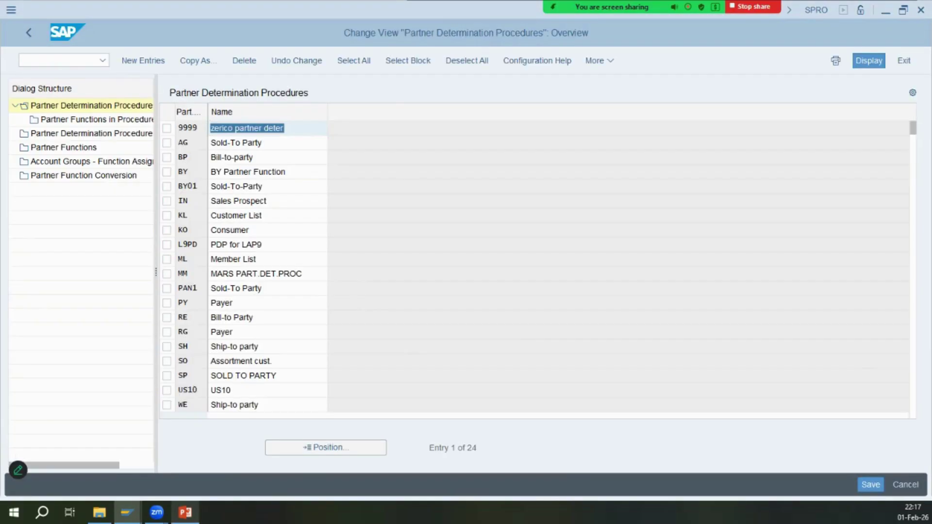
# - Compare the partner determination procedures overview in SAP with the account group function assignment instructions on slide 19 in PowerPoint
pyautogui.hotkey('alt', 'Tab')
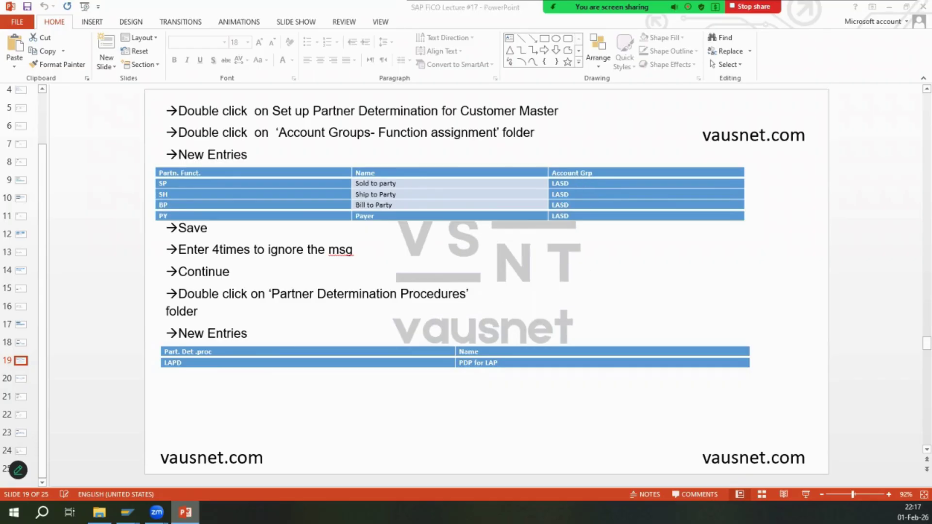
pyautogui.hotkey('alt', 'Tab')
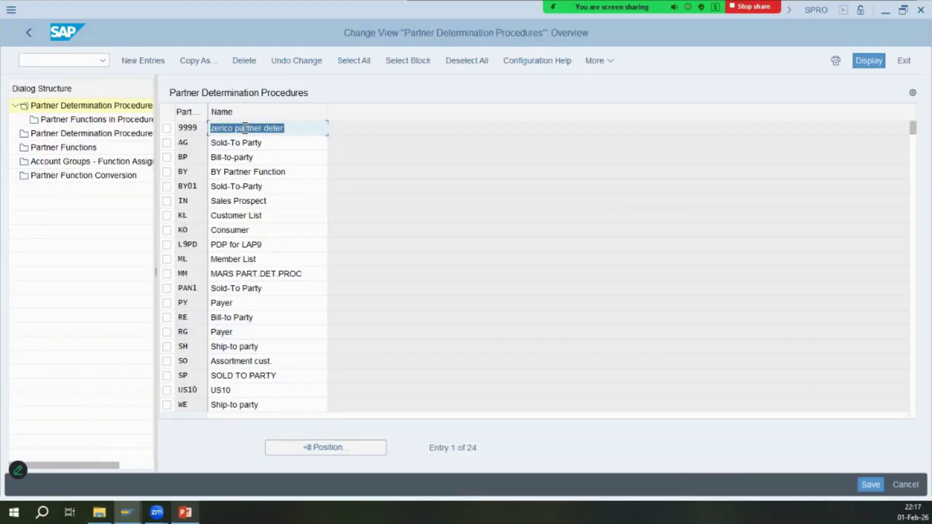
pyautogui.click(185, 513)
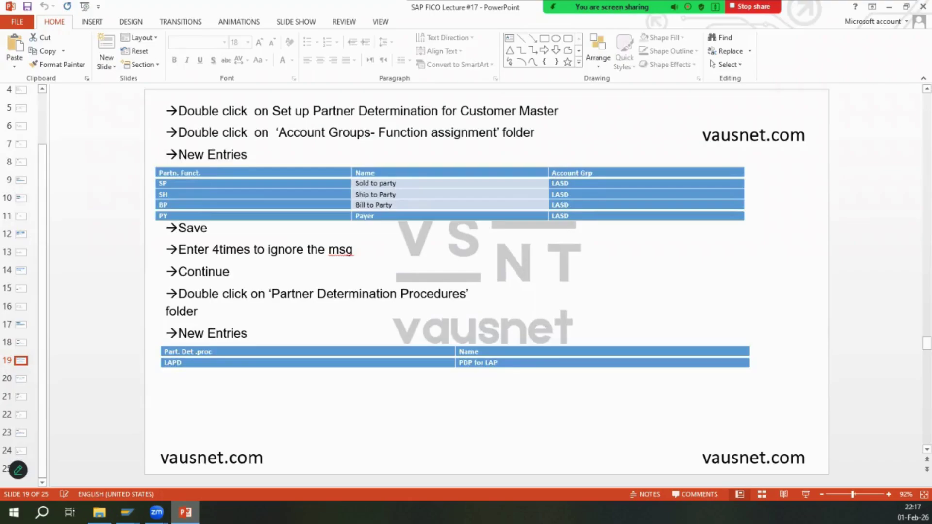
# - Compare the Partner Functions in Procedure view in SAP with the function assignment instructions on slide 19 in PowerPoint
pyautogui.click(185, 513)
pyautogui.click(284, 375)
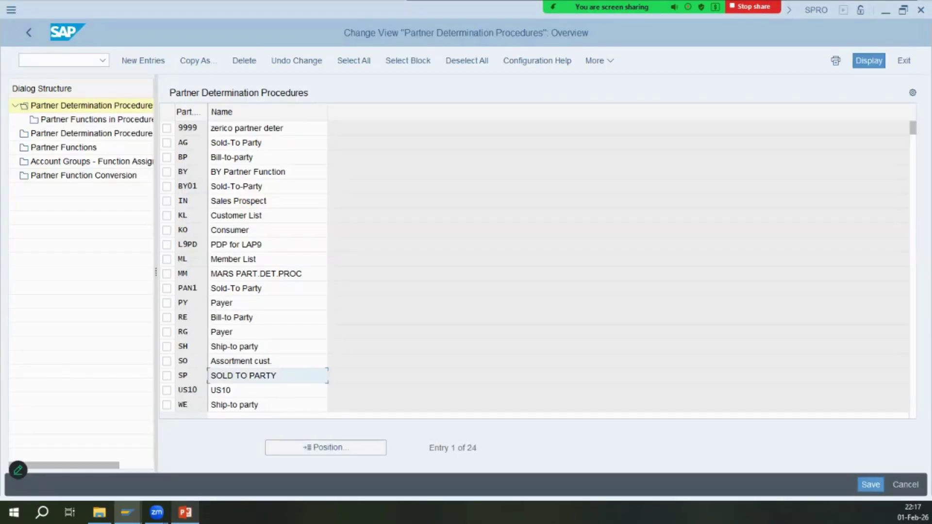
pyautogui.click(185, 513)
pyautogui.click(184, 512)
pyautogui.doubleClick(119, 120)
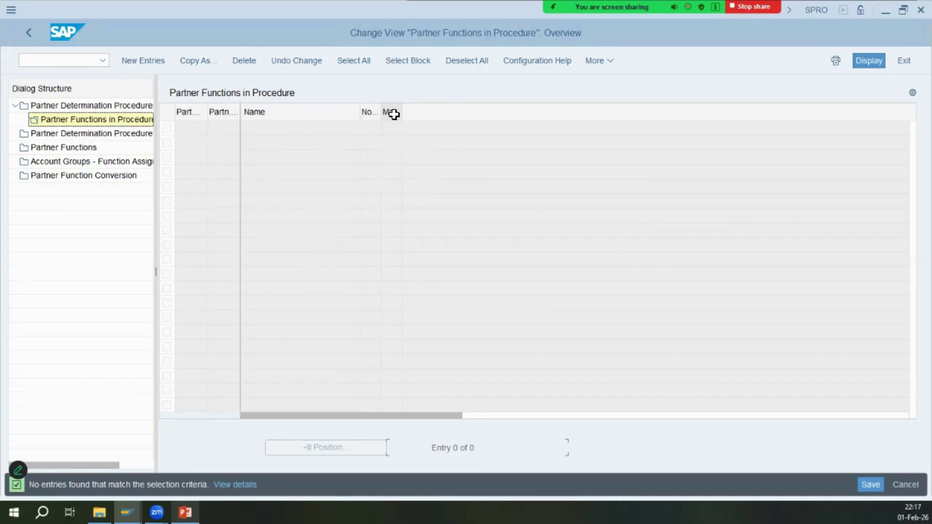
pyautogui.click(185, 512)
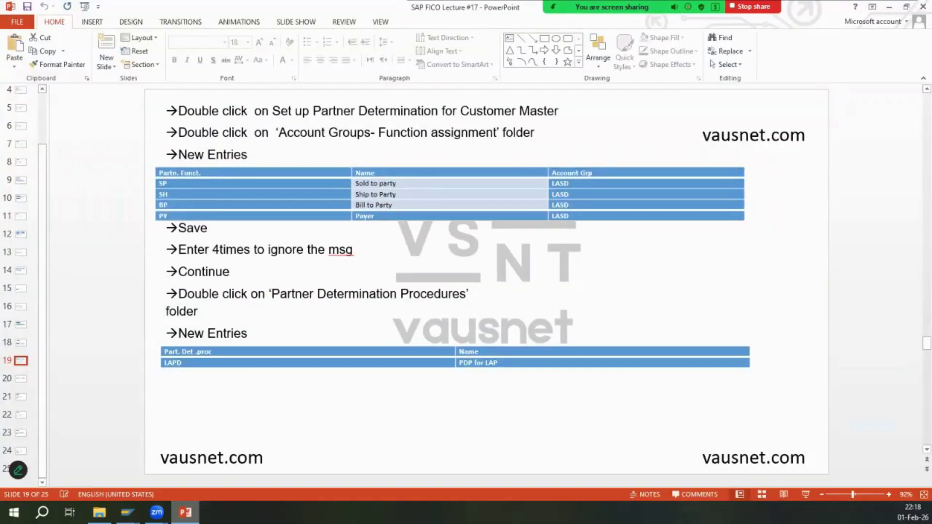
pyautogui.click(185, 513)
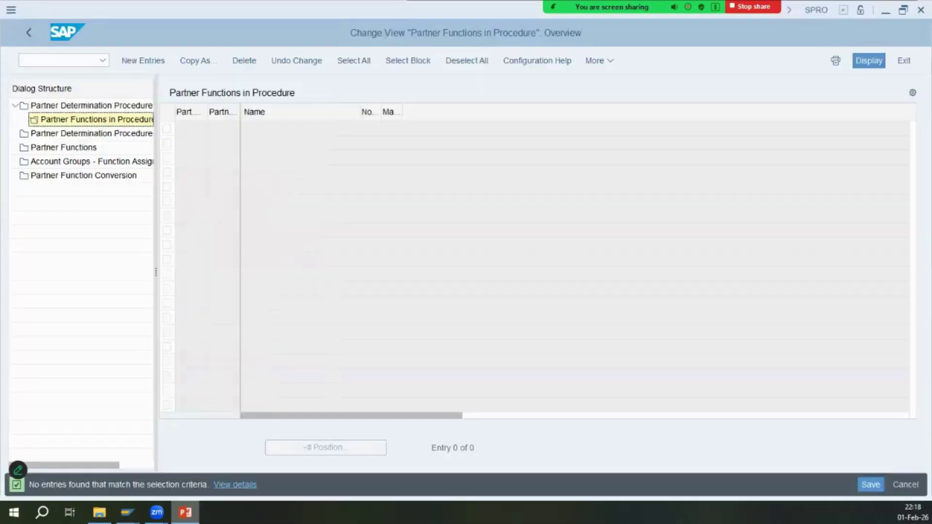
pyautogui.click(185, 512)
pyautogui.click(185, 513)
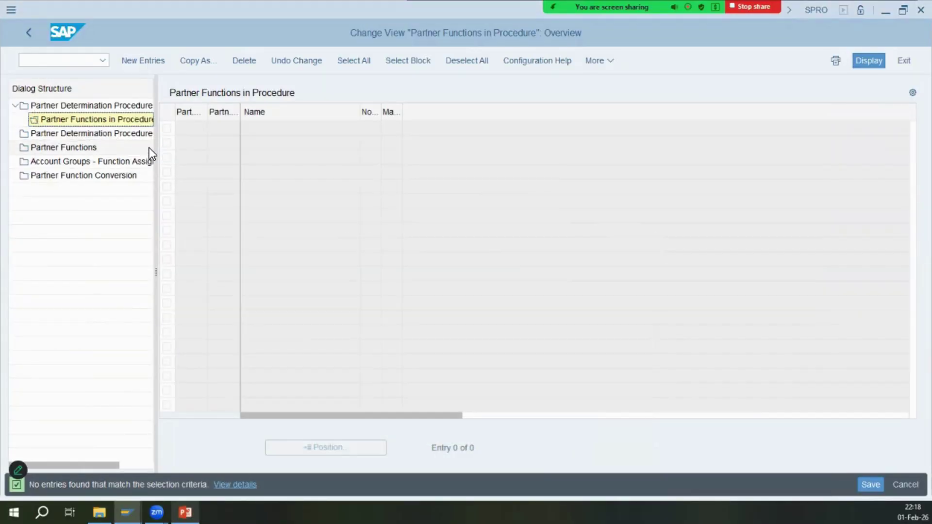
# - Widen the dialog structure, open Account Groups - Function Assignment, and position the list at partner function SP
pyautogui.moveTo(156, 146); pyautogui.dragTo(233, 146)
pyautogui.moveTo(232, 146); pyautogui.dragTo(232, 147)
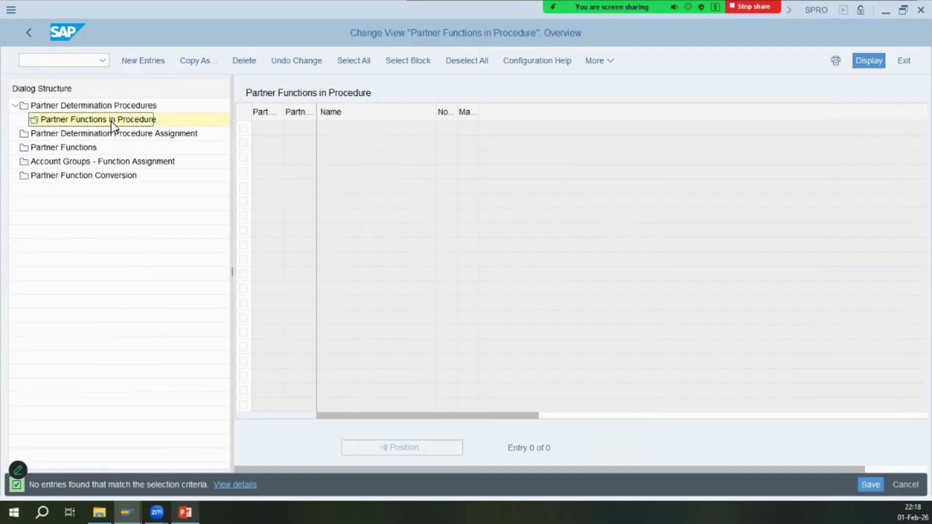
pyautogui.click(84, 161)
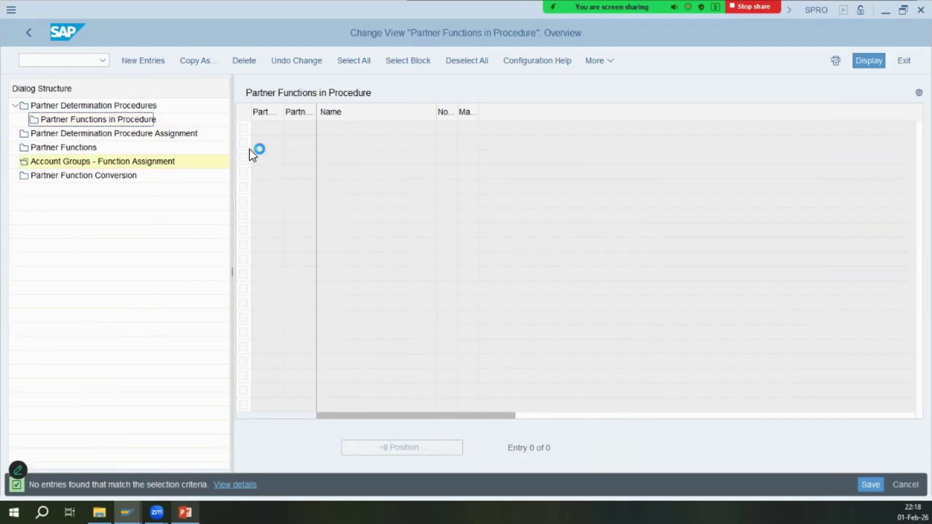
pyautogui.click(406, 448)
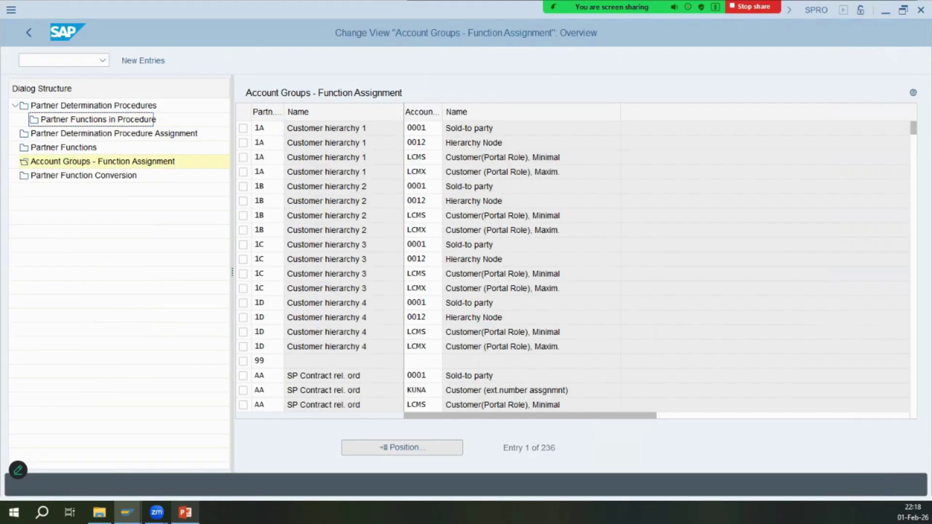
pyautogui.write('SP')
pyautogui.press('Return')
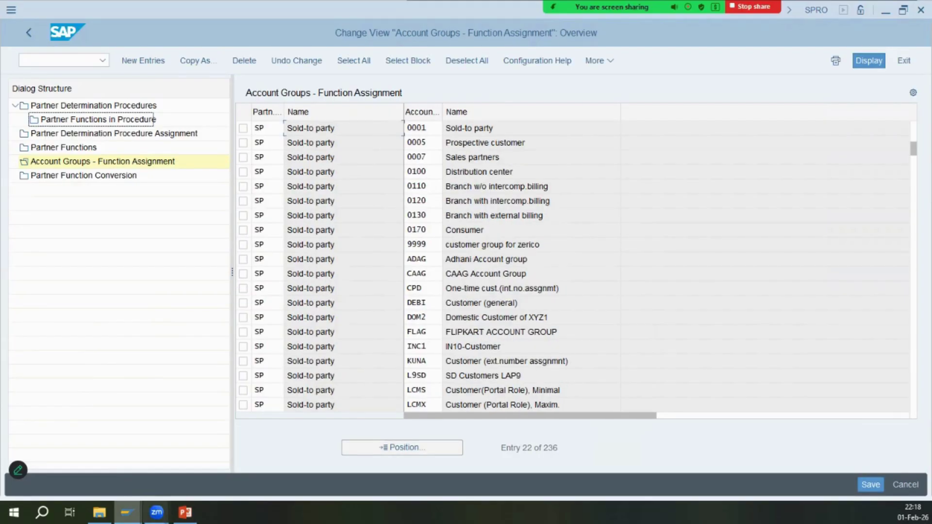
# - Check the required account groups on slide 19 in PowerPoint and request the possible customer account groups in SAP
pyautogui.click(185, 513)
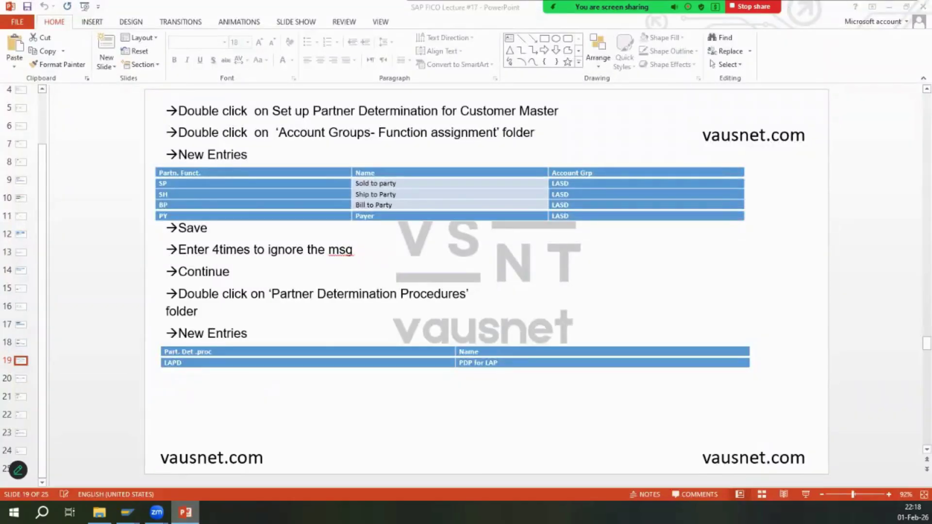
pyautogui.hotkey('alt', 'Tab')
pyautogui.click(446, 129)
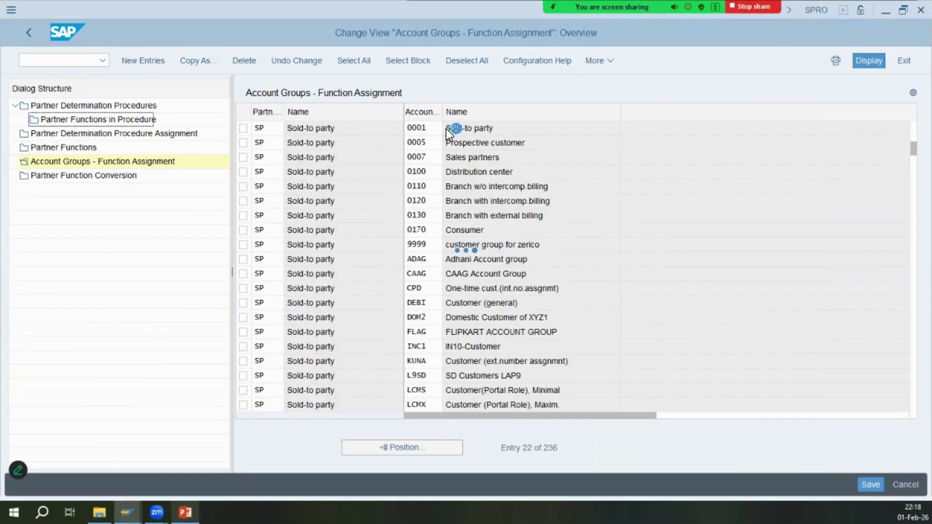
pyautogui.click(420, 240)
# - Review the partner function and account group table on slide 19 in PowerPoint against the function assignment list in SAP
pyautogui.click(185, 512)
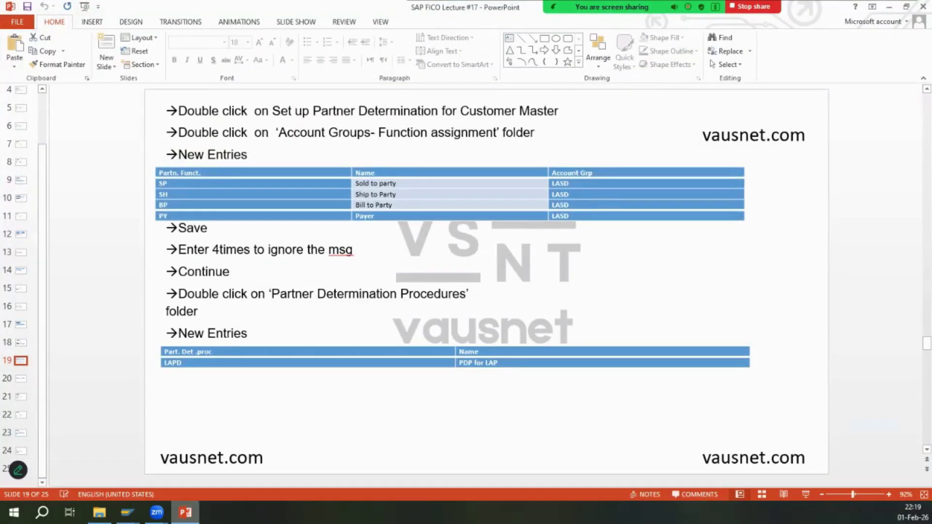
pyautogui.hotkey('alt', 'Tab')
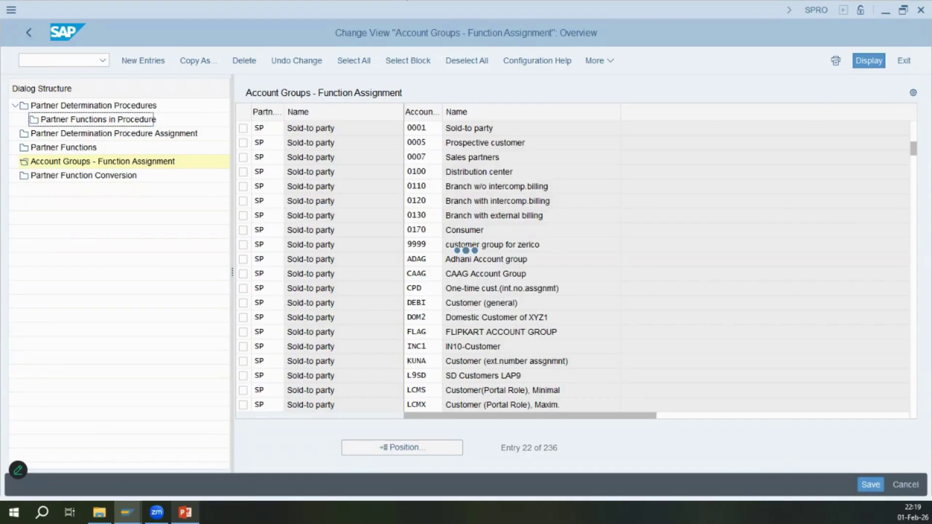
pyautogui.click(186, 512)
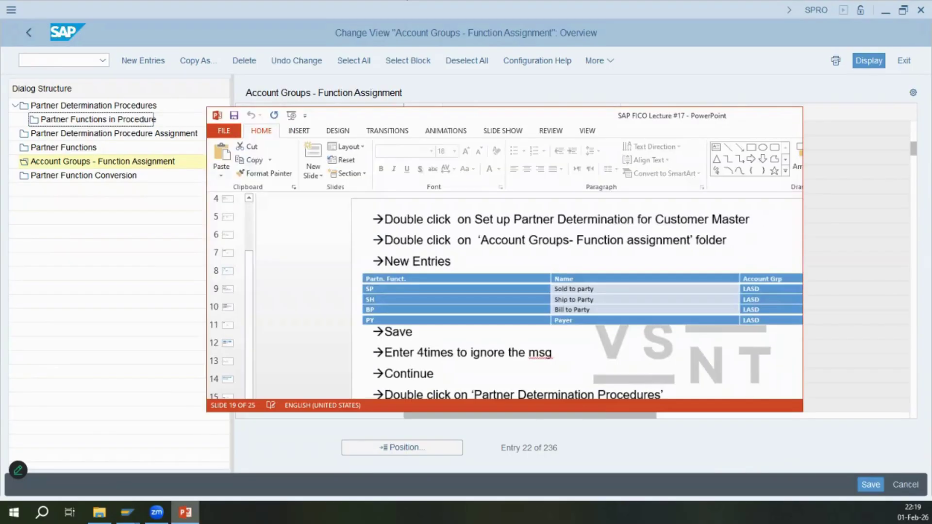
pyautogui.click(776, 115)
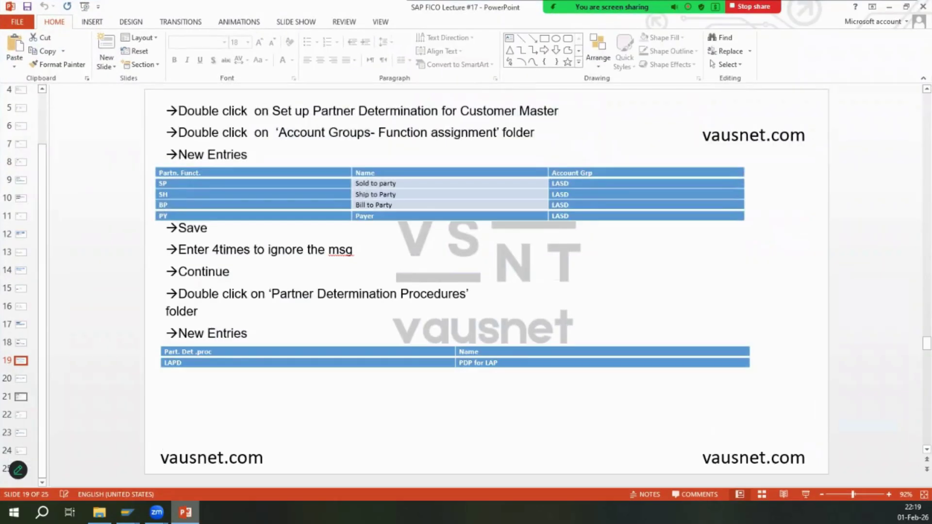
pyautogui.click(127, 513)
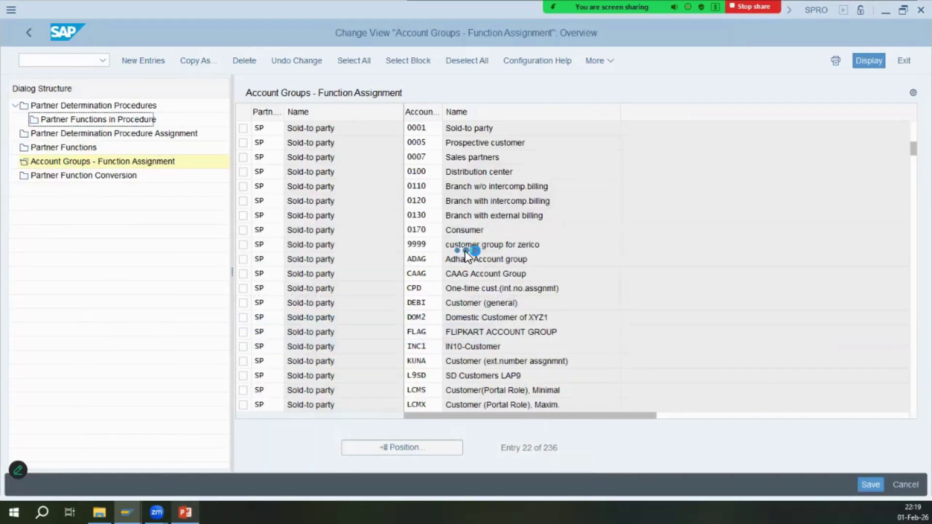
pyautogui.click(186, 512)
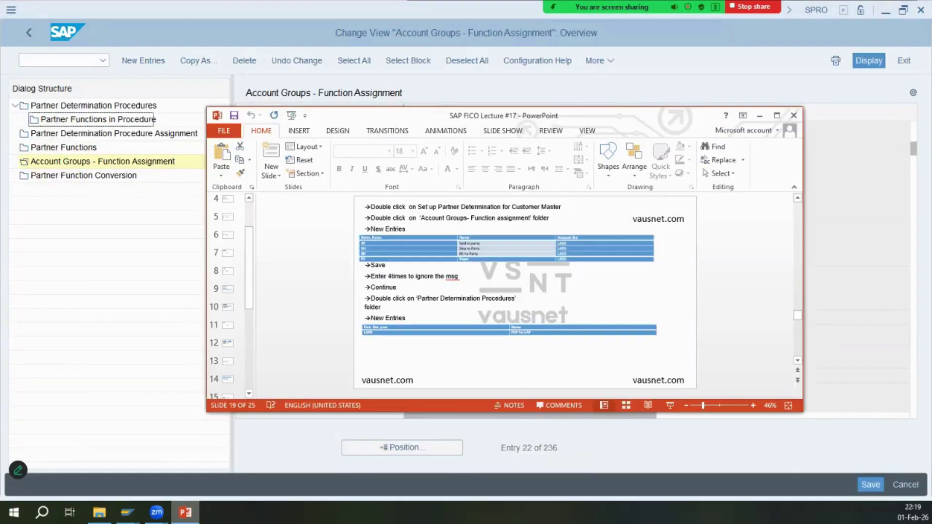
pyautogui.click(776, 115)
pyautogui.click(186, 513)
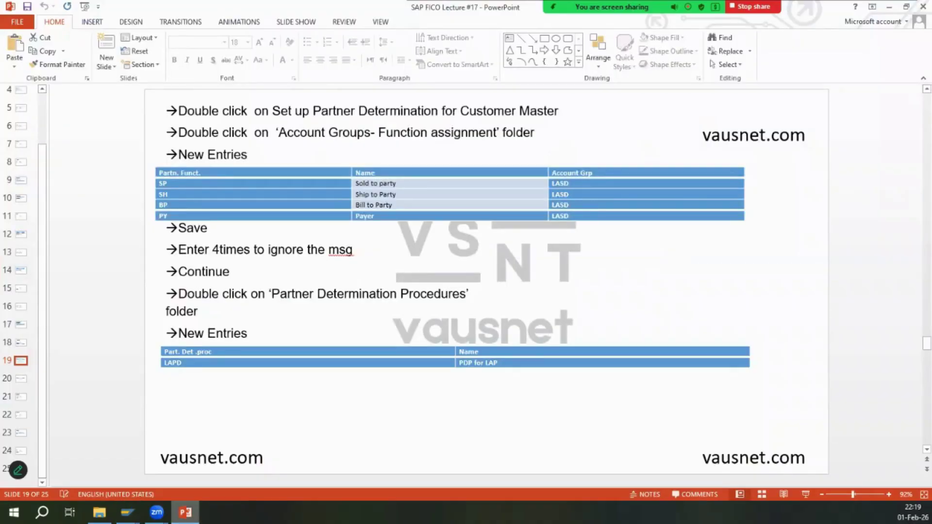
pyautogui.click(186, 513)
pyautogui.click(186, 512)
pyautogui.click(185, 513)
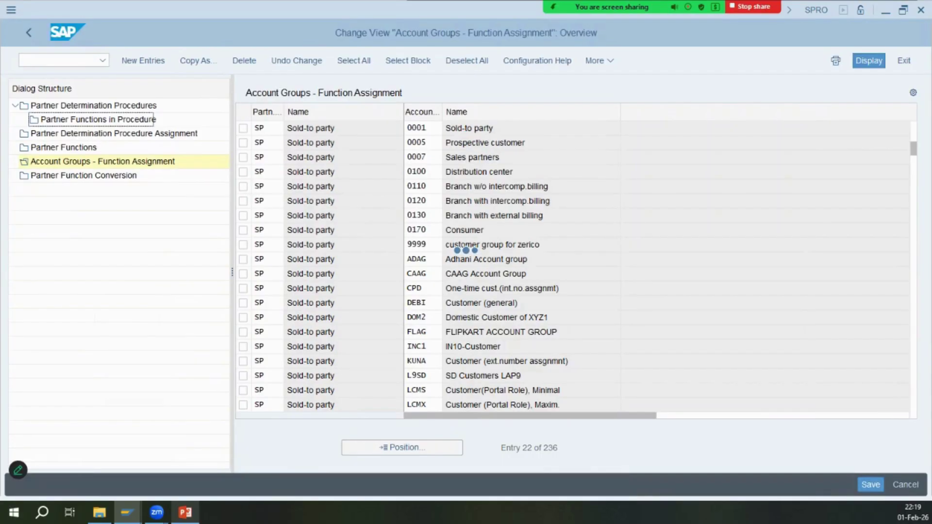
# - Switch to the Display IMG session, collapse Enterprise Structure, and expand Financial Accounting
pyautogui.click(141, 466)
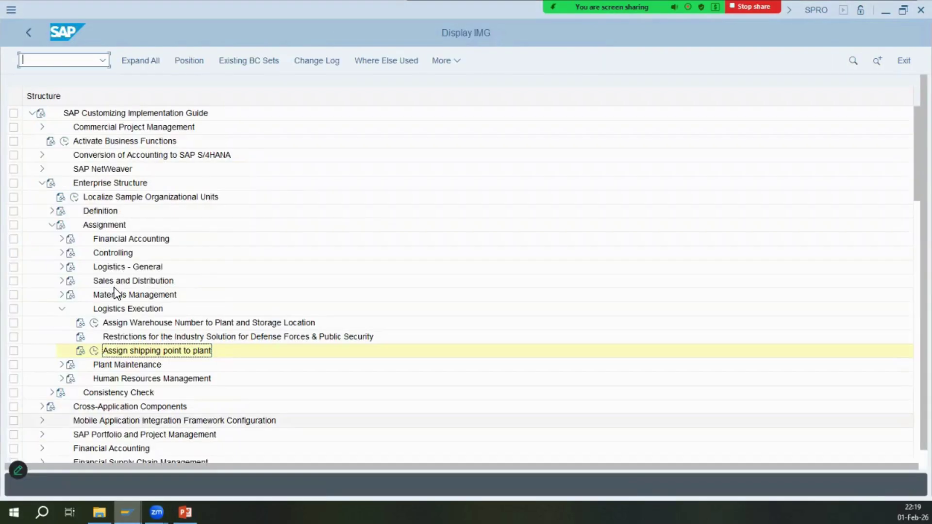
pyautogui.click(51, 225)
pyautogui.click(43, 183)
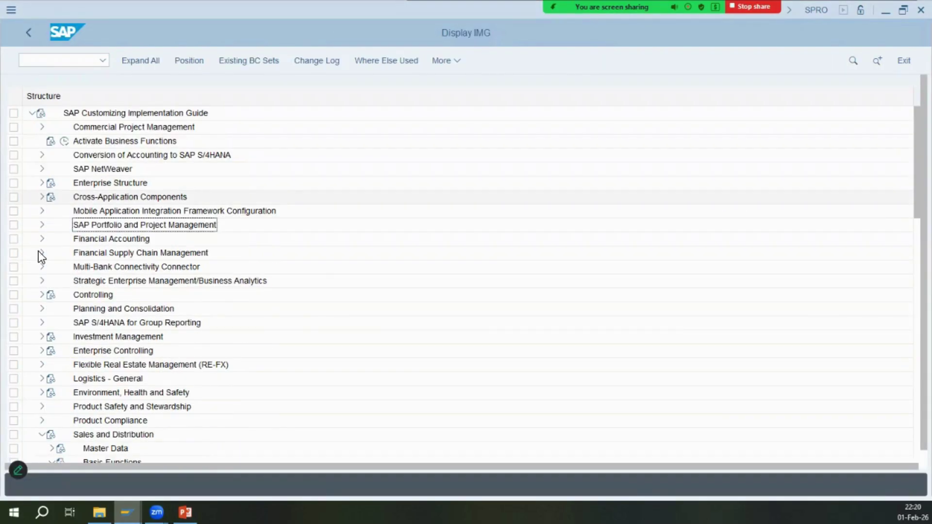
pyautogui.click(43, 243)
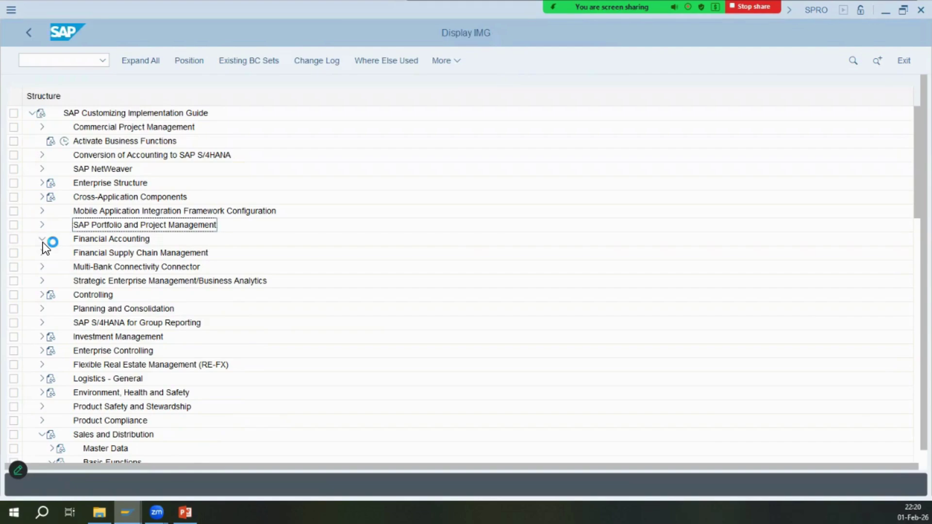
# - Return to the function assignment session, look through the customer account groups for the company's SD customer group, and close the list
pyautogui.moveTo(127, 512)
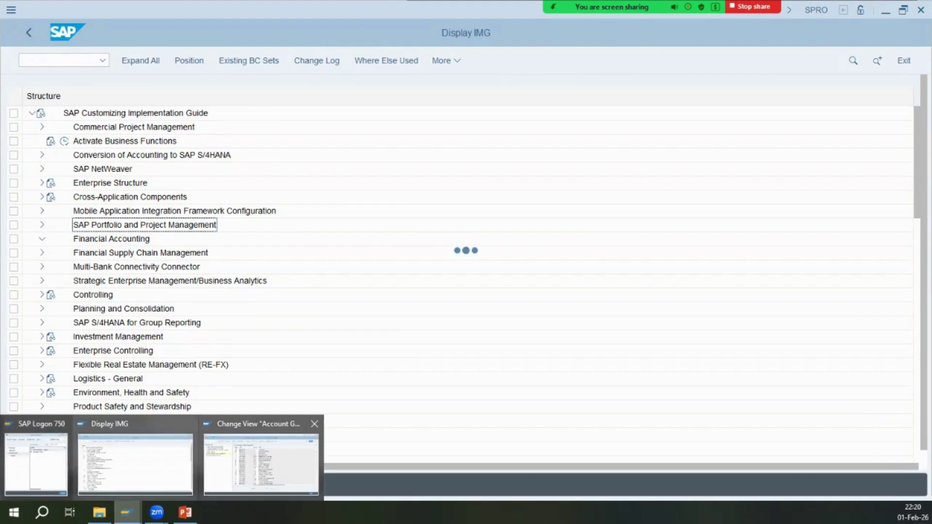
pyautogui.click(261, 463)
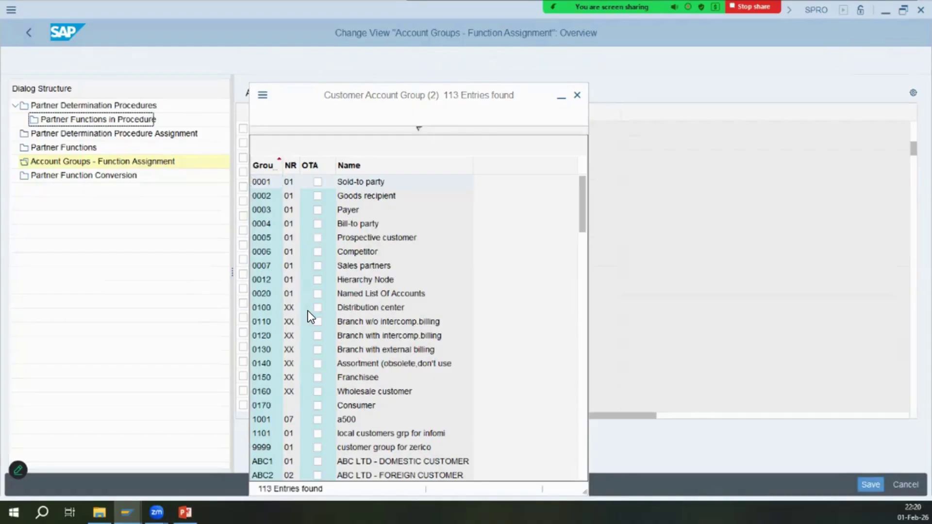
pyautogui.scroll(-8, 308, 311)
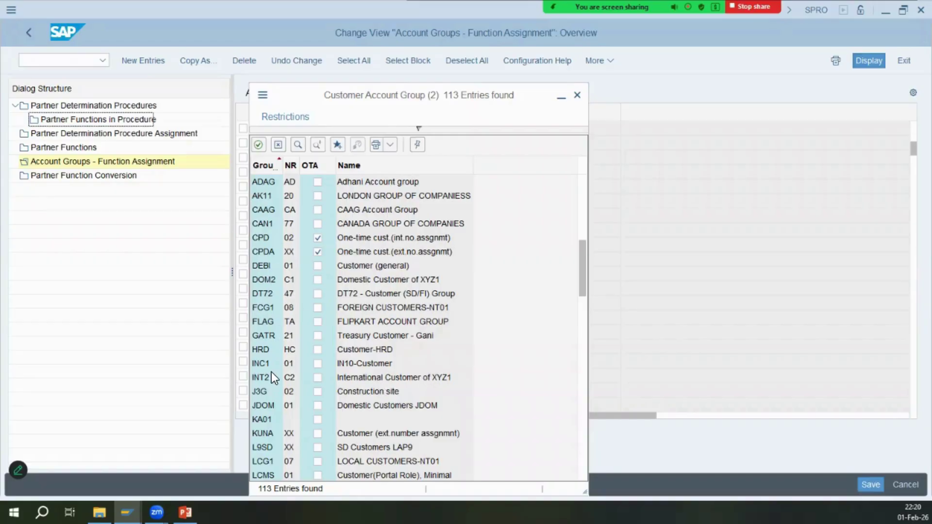
pyautogui.scroll(-3, 267, 378)
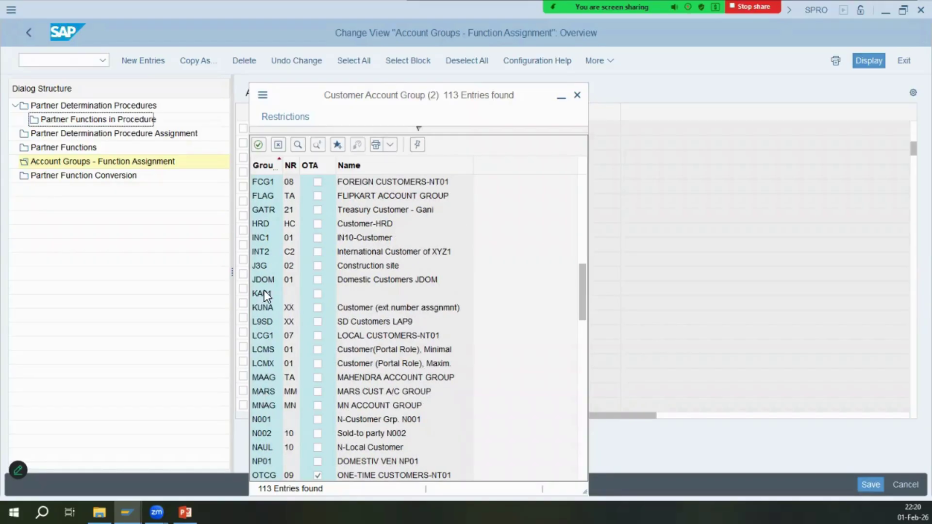
pyautogui.click(372, 321)
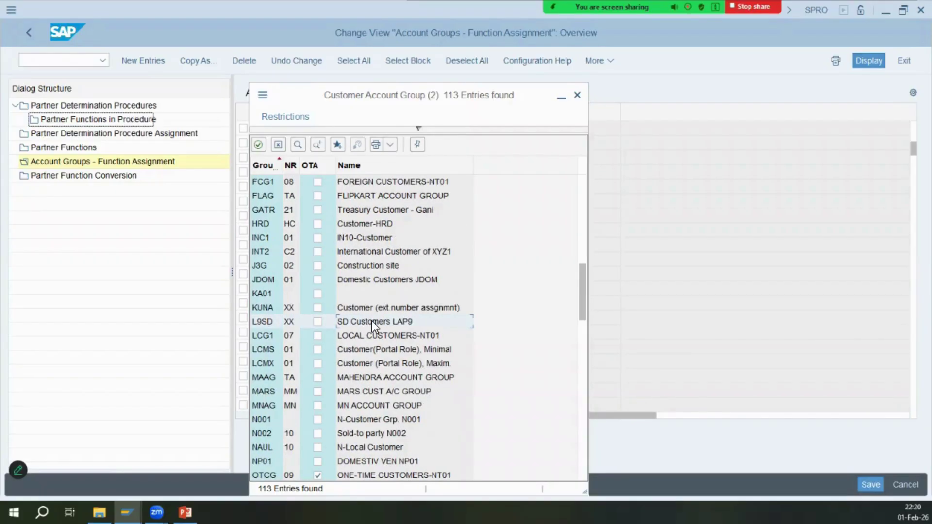
pyautogui.scroll(-1, 372, 322)
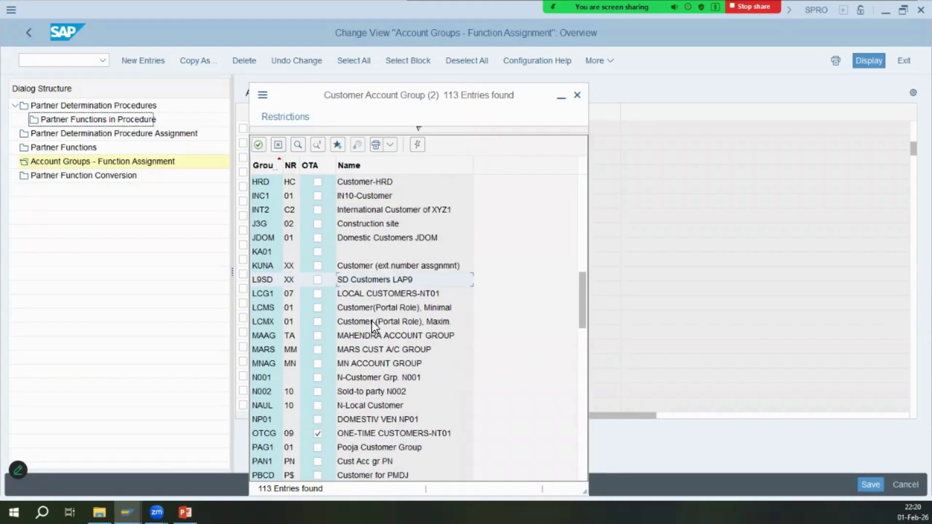
pyautogui.scroll(-6, 372, 321)
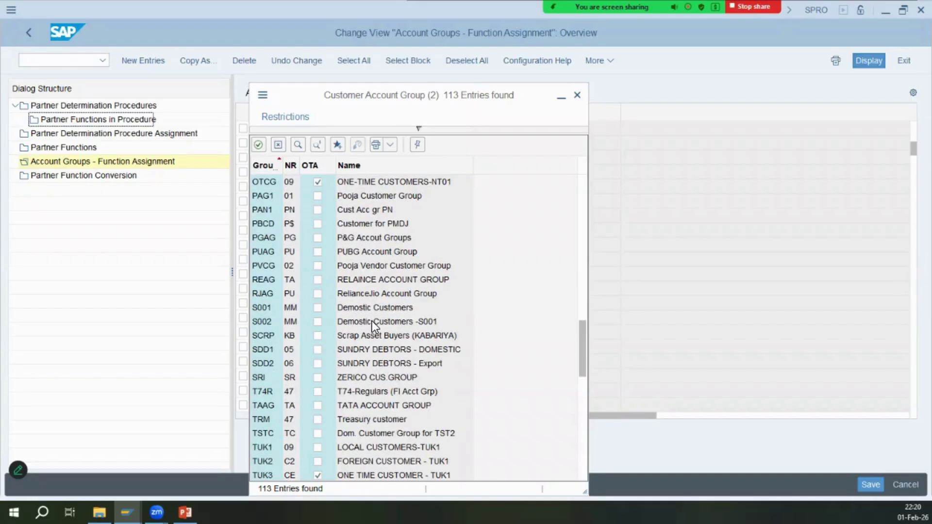
pyautogui.scroll(-6, 371, 321)
pyautogui.scroll(10, 372, 321)
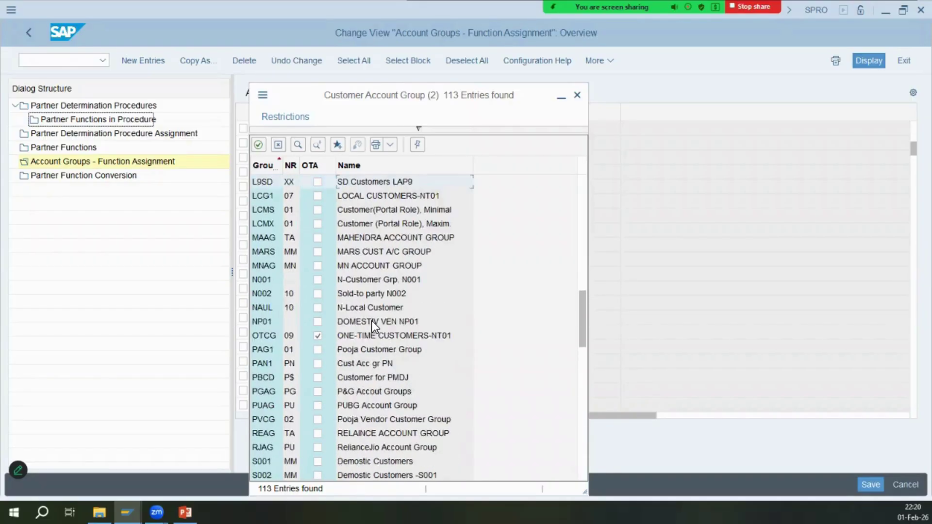
pyautogui.scroll(3, 312, 202)
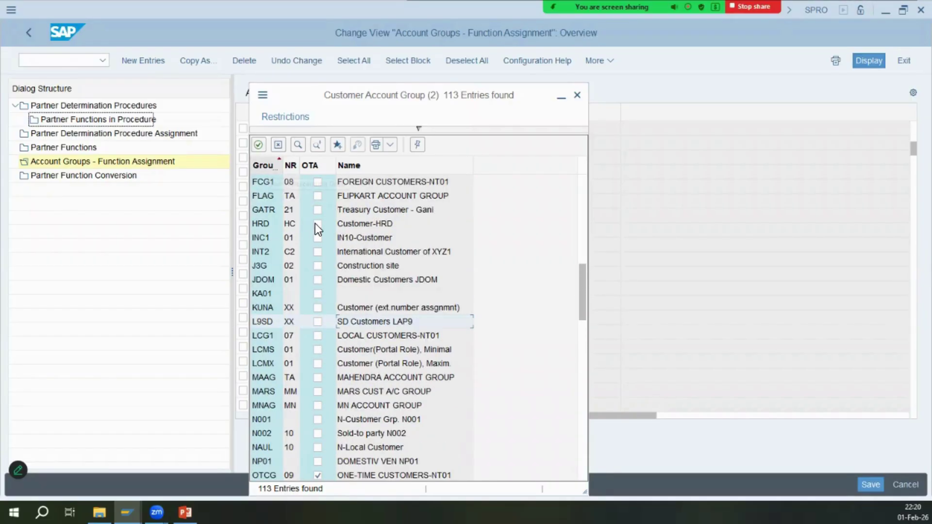
pyautogui.click(577, 95)
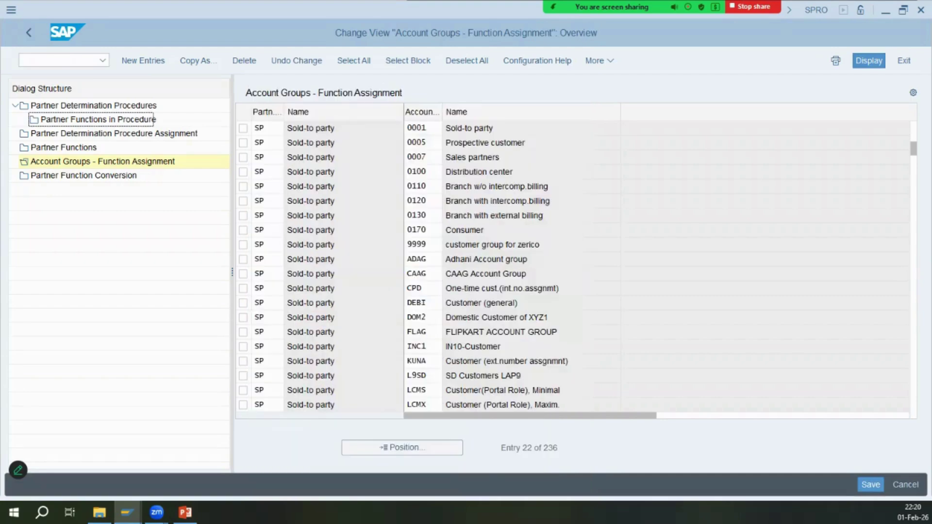
# - In the Display IMG session, open Define Account Groups with Screen Layout (Customers) under the preparations for creating customer master data
pyautogui.moveTo(128, 512)
pyautogui.click(146, 459)
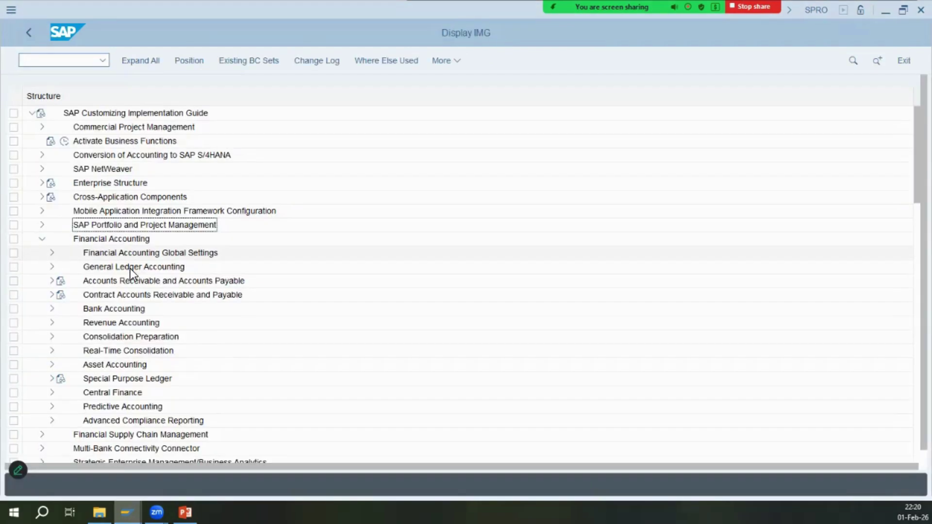
pyautogui.click(52, 281)
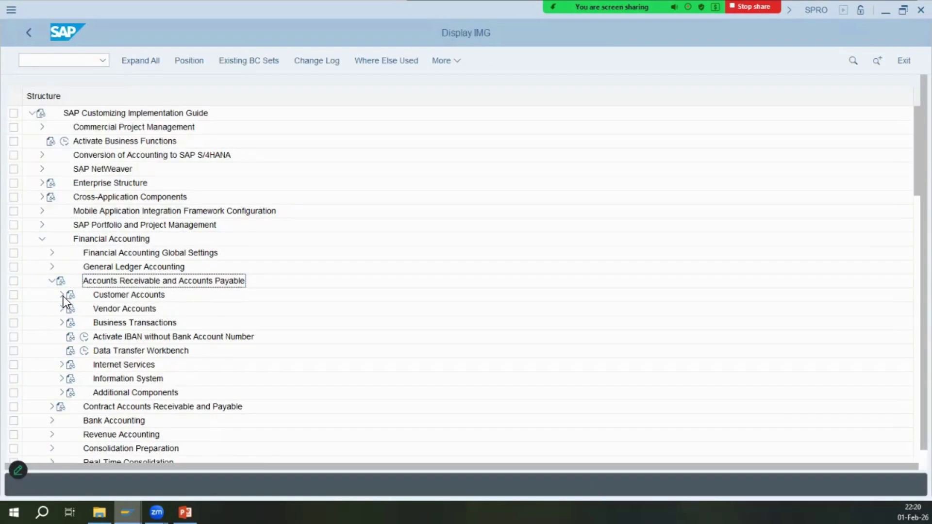
pyautogui.click(62, 295)
pyautogui.click(128, 308)
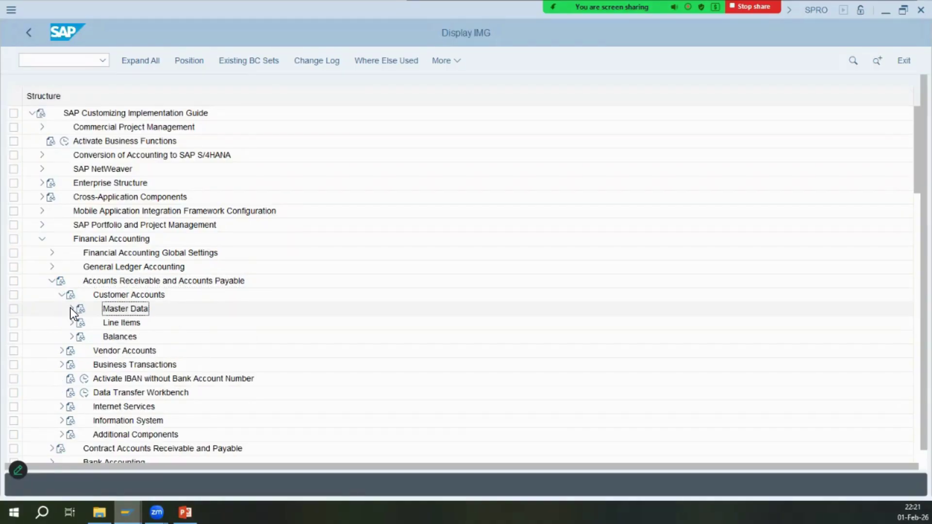
pyautogui.click(72, 309)
pyautogui.click(81, 323)
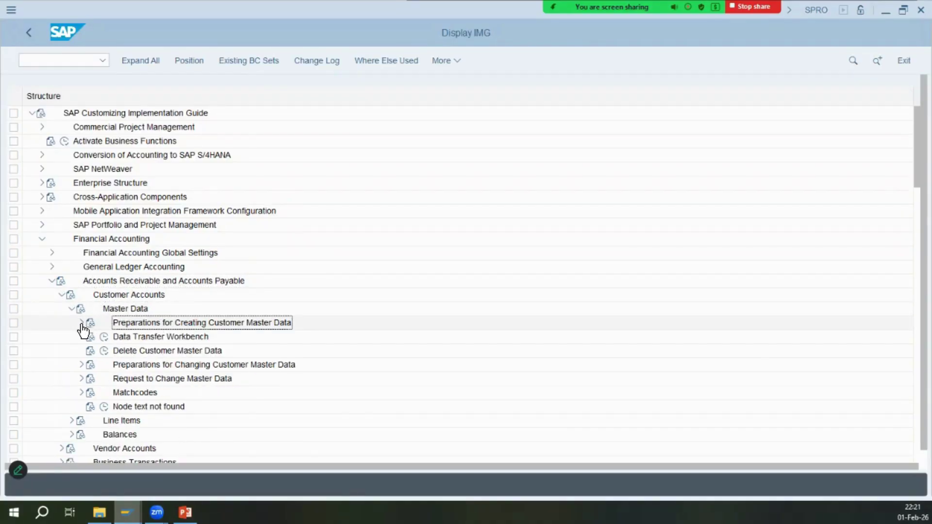
pyautogui.click(114, 253)
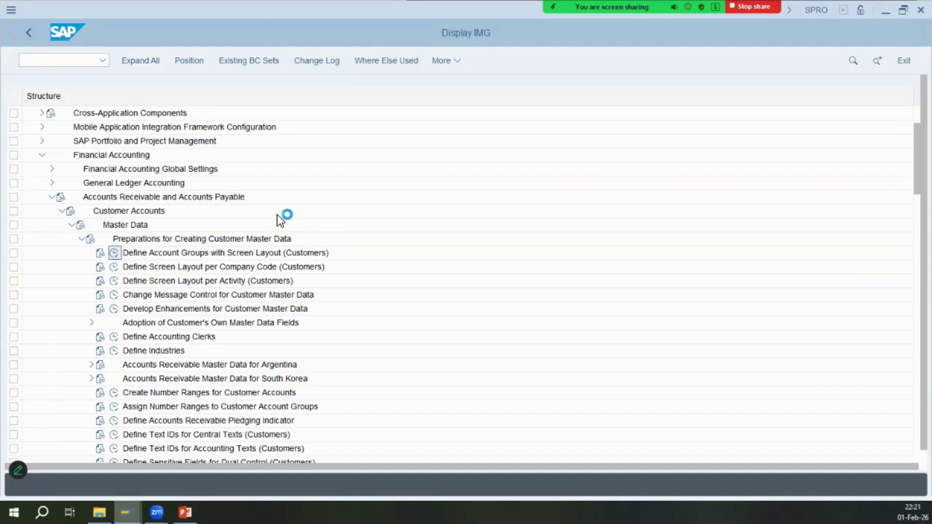
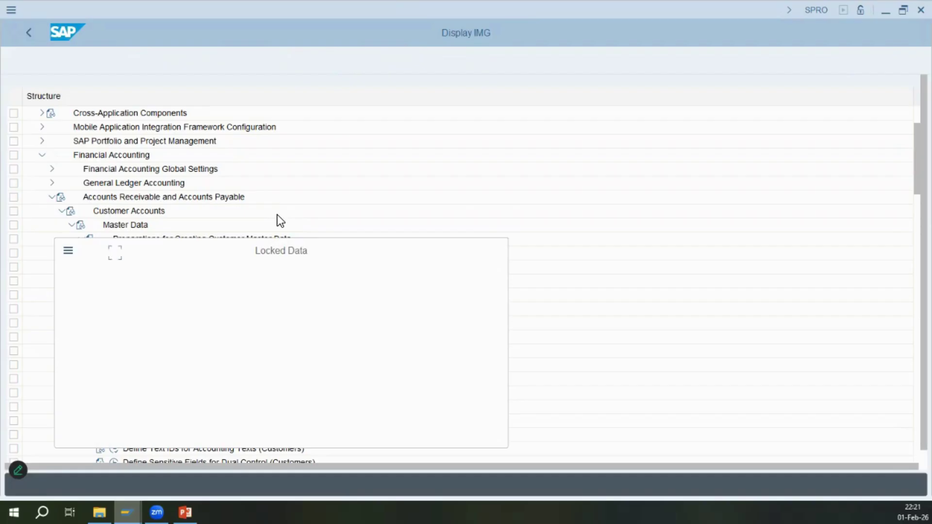
# - Leave the partner determination maintenance in the other session, decline the locked-data display, and open Customer Account Groups in change mode
pyautogui.moveTo(128, 512)
pyautogui.click(260, 456)
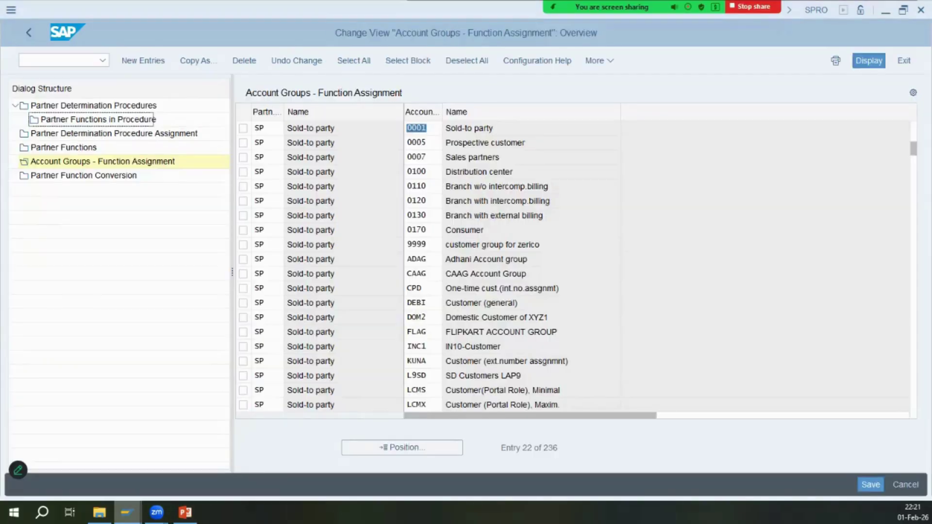
pyautogui.click(36, 34)
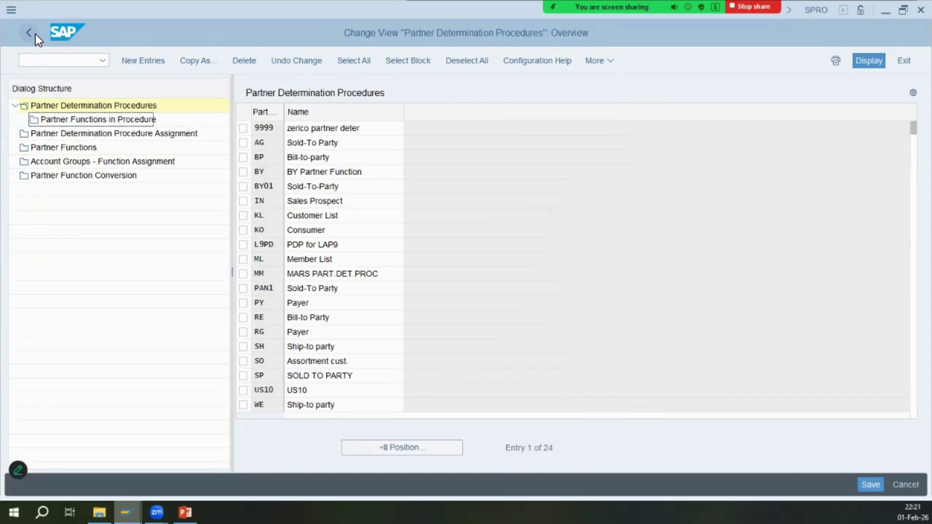
pyautogui.click(36, 34)
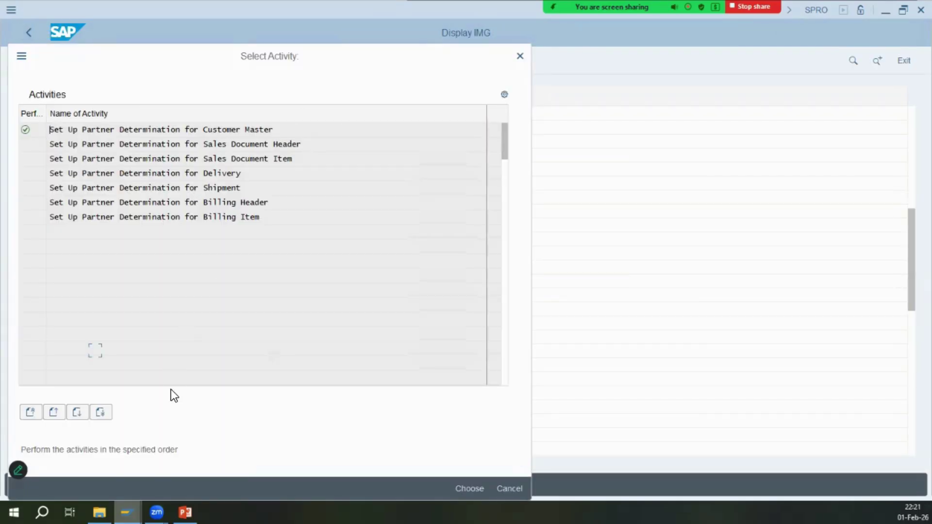
pyautogui.moveTo(127, 512)
pyautogui.click(135, 463)
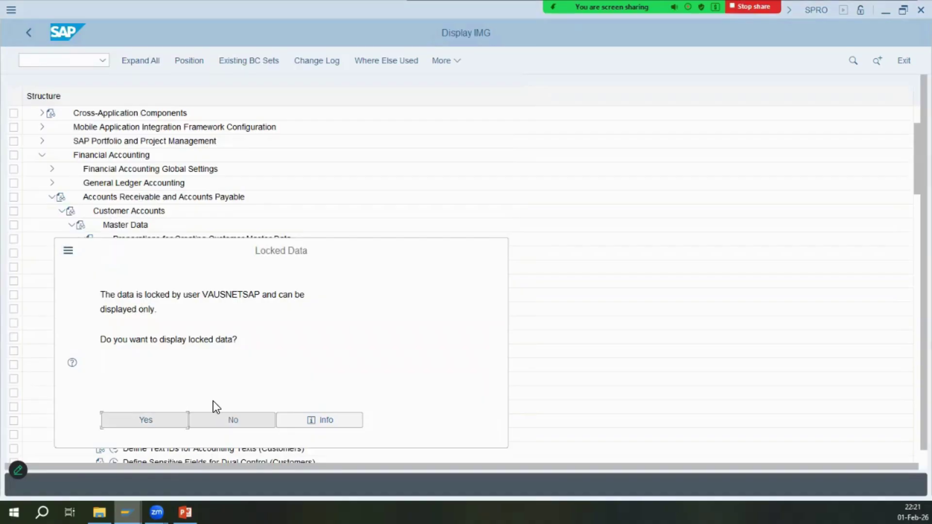
pyautogui.click(219, 414)
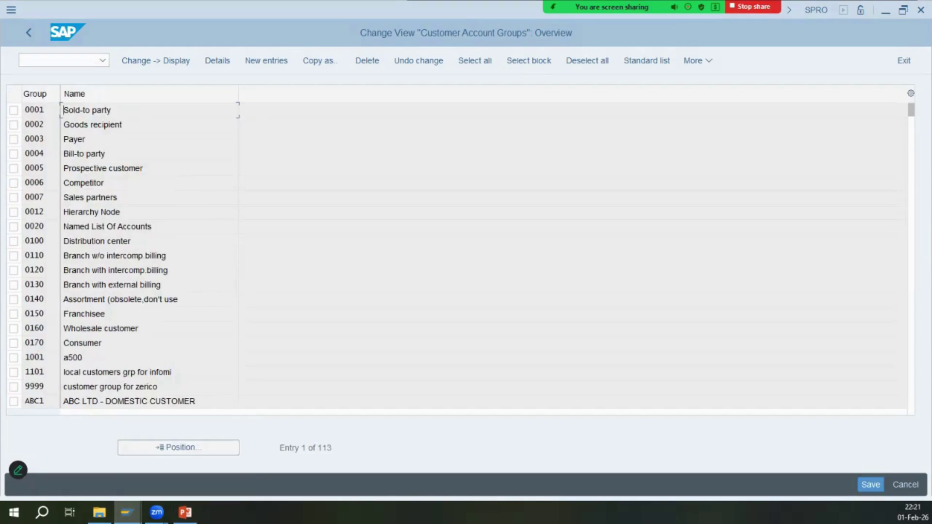
# - Locate customer account group L9SD and copy it, entering IMSD as the new account group
pyautogui.click(178, 447)
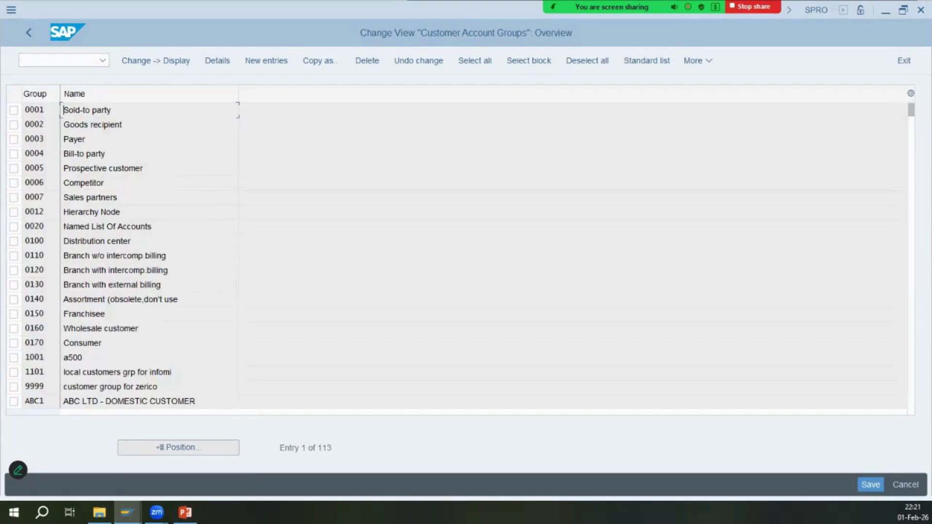
pyautogui.write('l9sd')
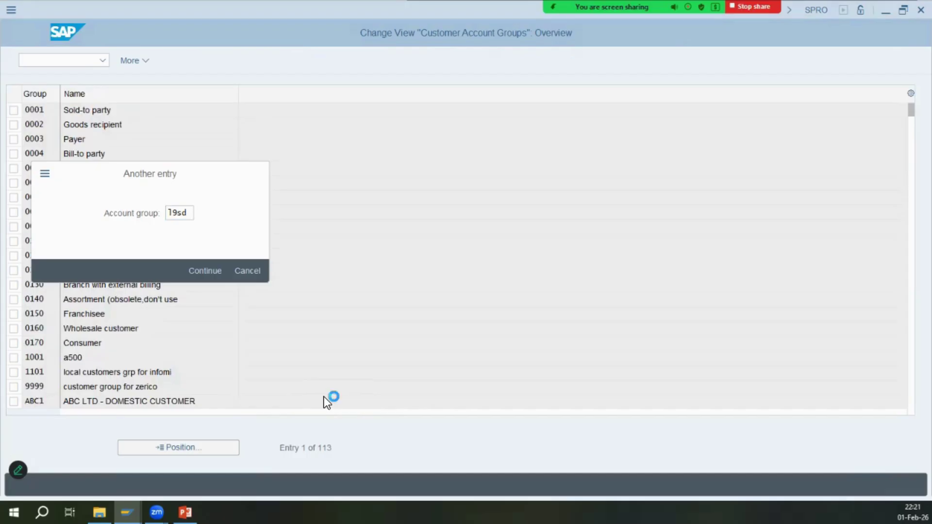
pyautogui.press('Return')
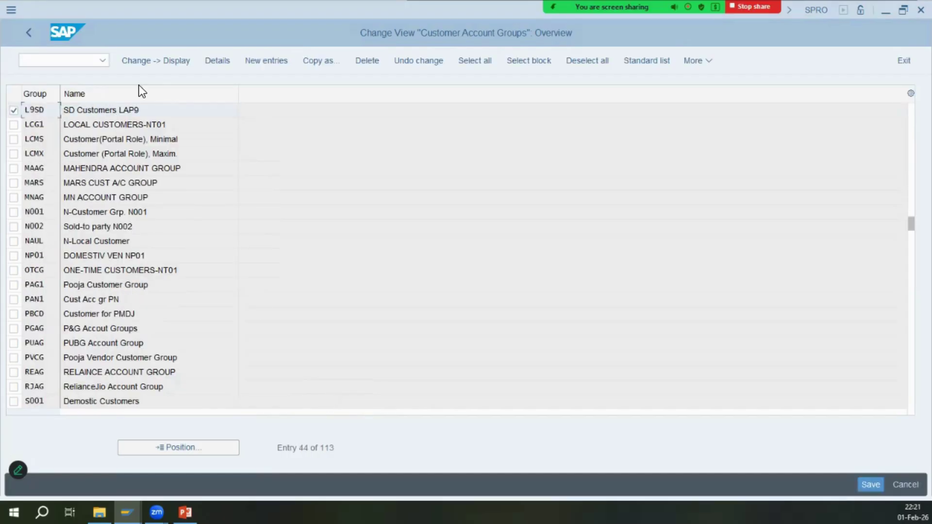
pyautogui.click(319, 61)
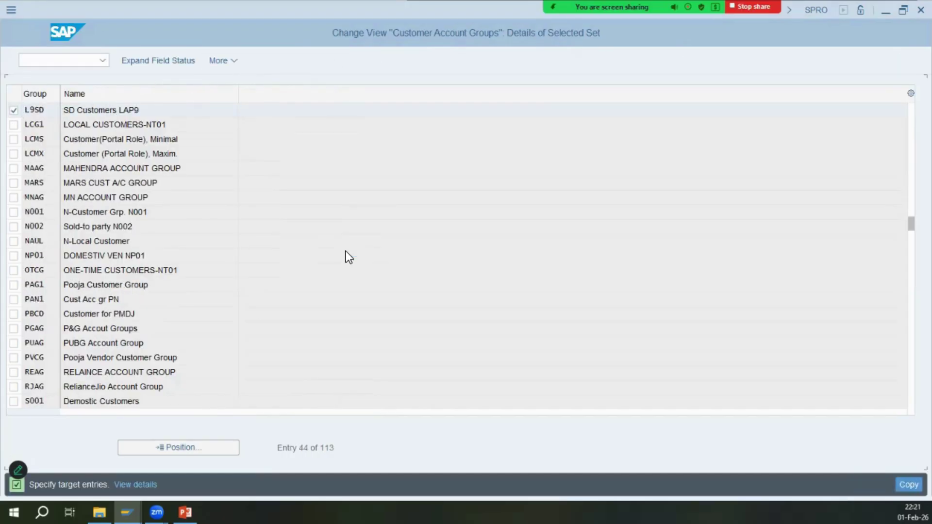
pyautogui.write('imsd')
pyautogui.press('Tab')
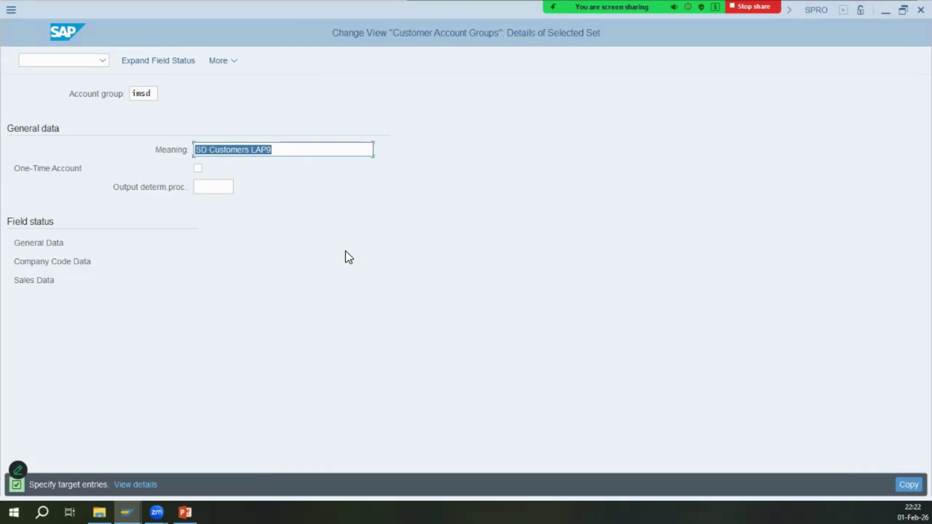
# - Set the meaning of the copied account group to SD Customers IMCO, confirm the copy, and save
pyautogui.press('End')
pyautogui.press('BackSpace')
pyautogui.press('BackSpace')
pyautogui.press('BackSpace')
pyautogui.press('BackSpace')
pyautogui.write('IMCO')
pyautogui.press('Return')
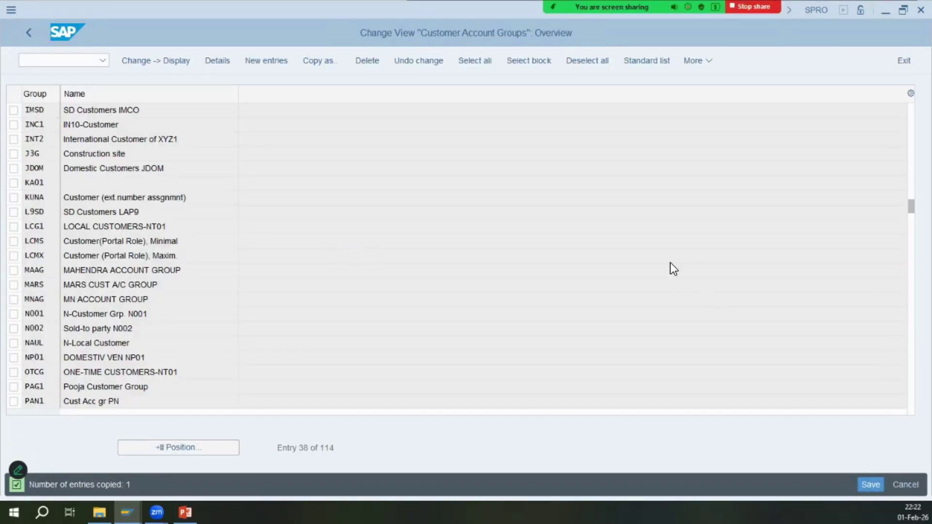
pyautogui.hotkey('ctrl', 's')
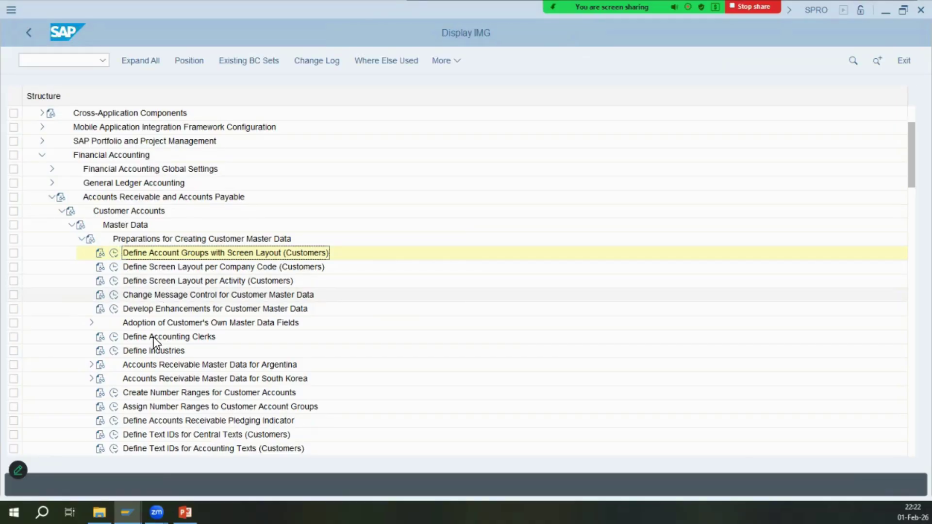
# - Open the number range assignment for customer account groups and check the number range of group L9SD
pyautogui.click(113, 392)
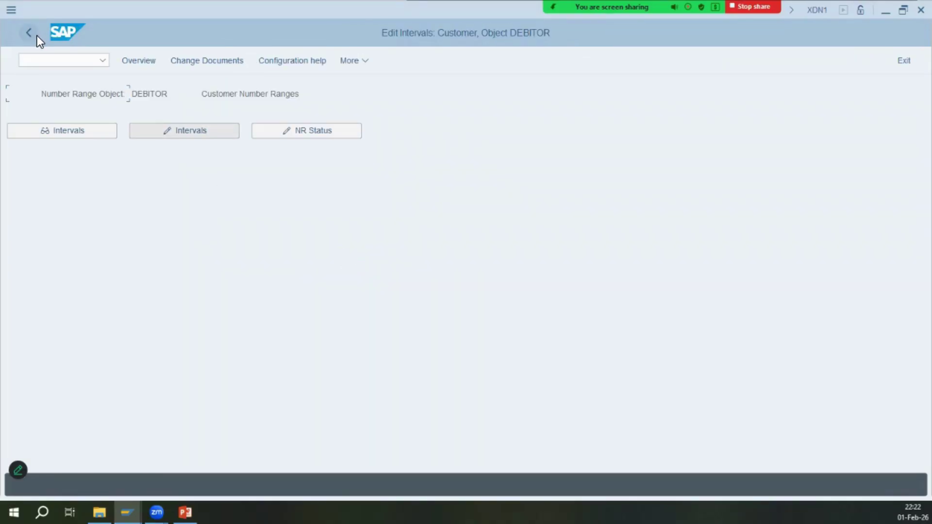
pyautogui.click(30, 33)
pyautogui.click(114, 406)
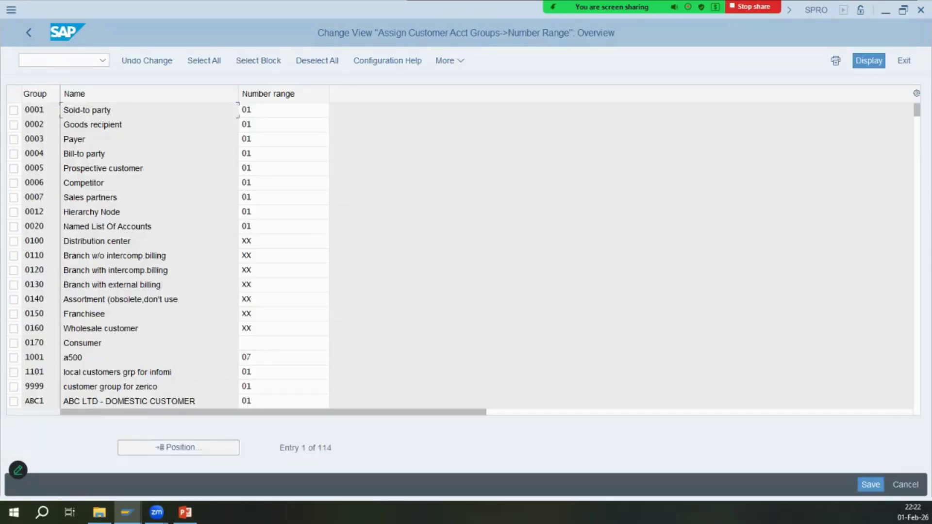
pyautogui.click(179, 448)
pyautogui.write('L9SD')
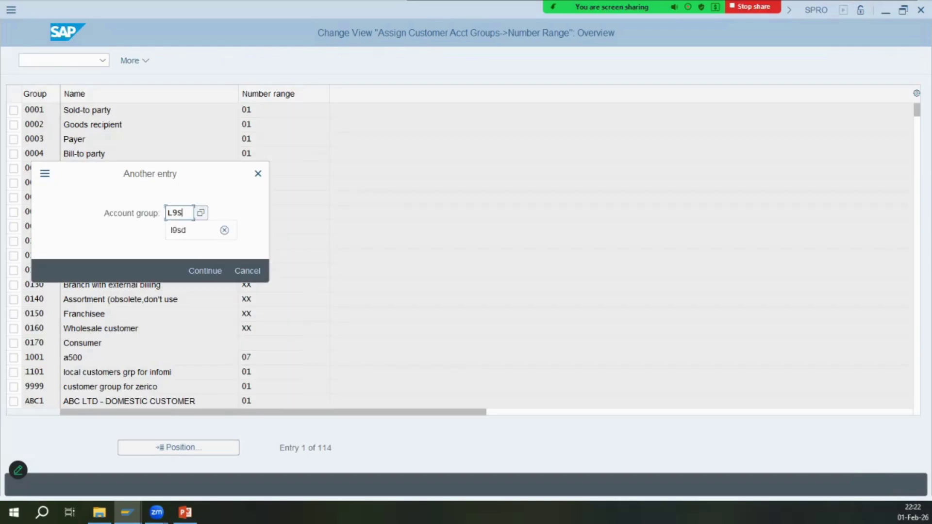
pyautogui.press('Return')
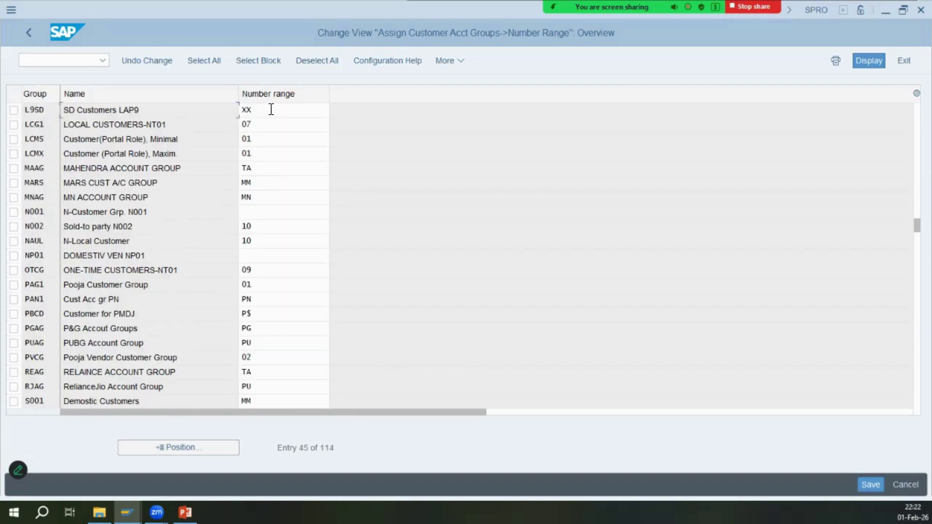
pyautogui.moveTo(271, 109); pyautogui.dragTo(239, 109)
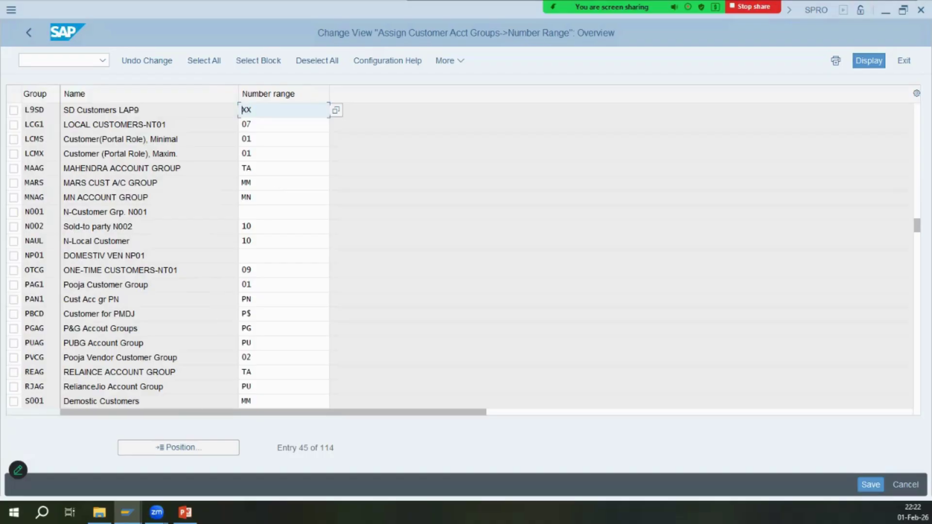
# - Locate account group IMSD in the number range assignment, check its number range, and save
pyautogui.click(178, 447)
pyautogui.write('IMSD')
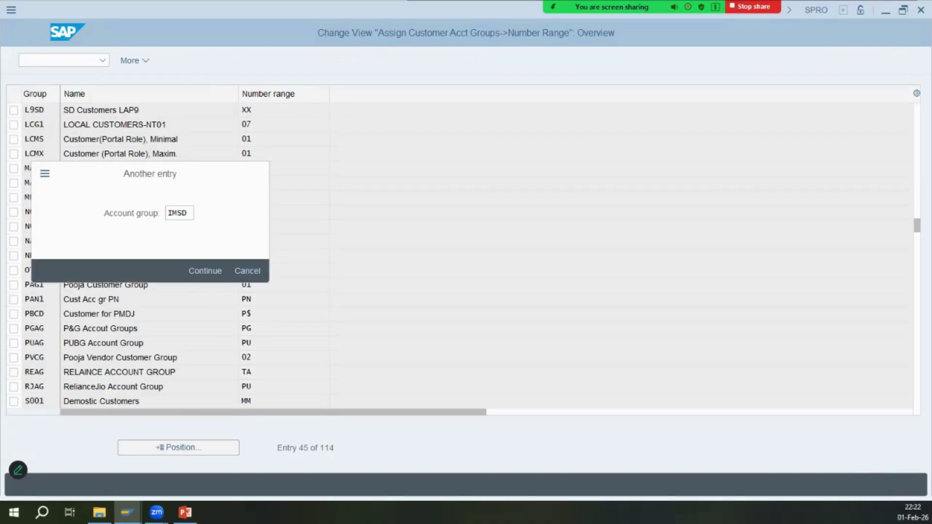
pyautogui.press('Return')
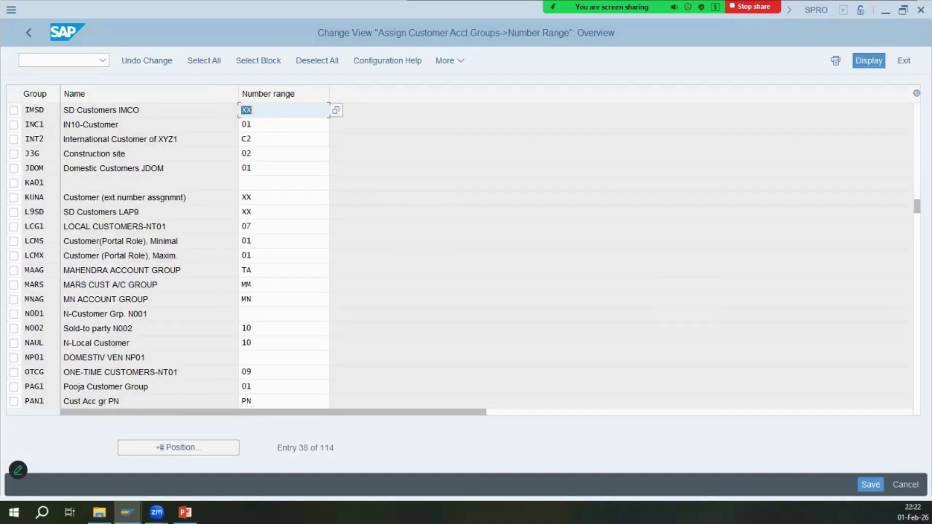
pyautogui.click(871, 484)
pyautogui.click(29, 33)
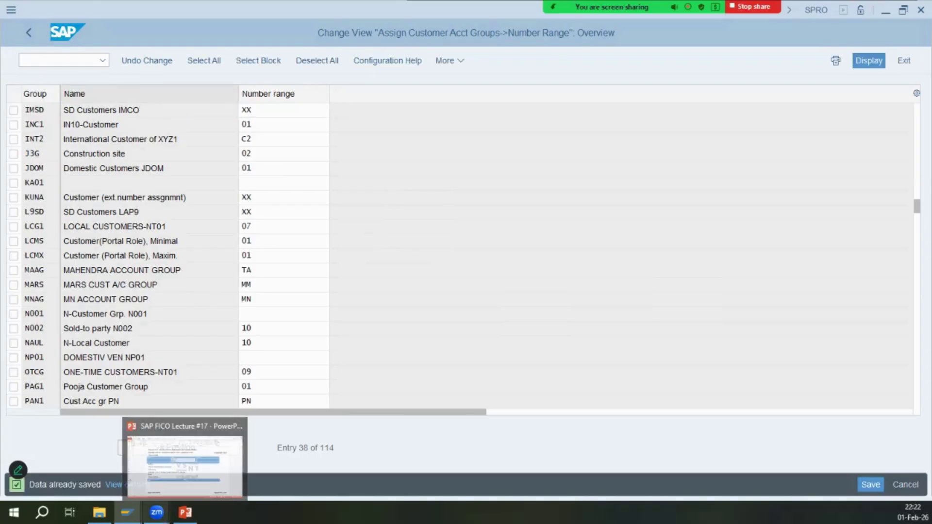
# - Switch to PowerPoint and review the partner determination instructions on slides 20 and 19
pyautogui.click(185, 512)
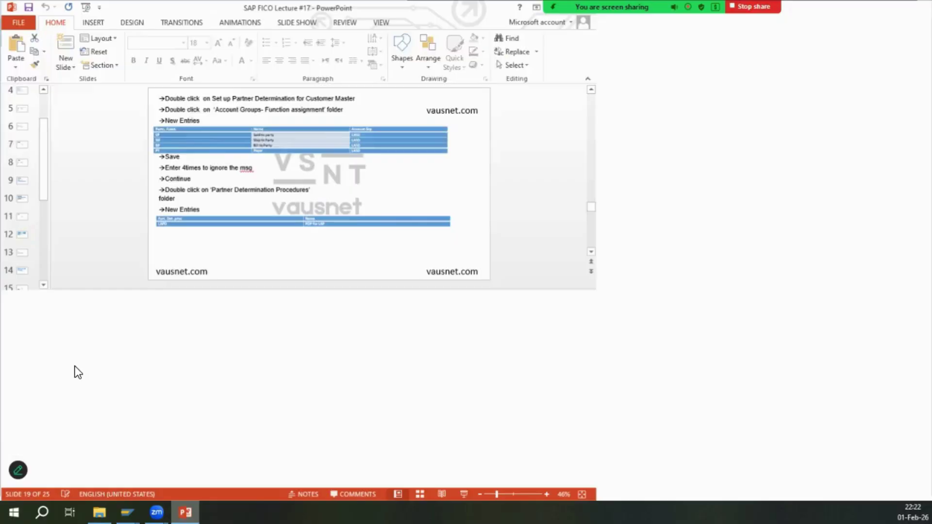
pyautogui.click(21, 380)
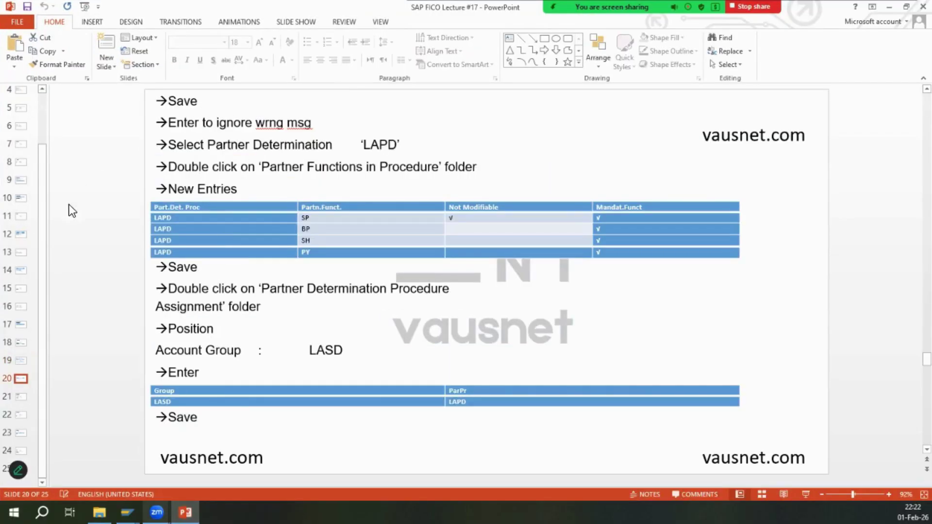
pyautogui.click(24, 360)
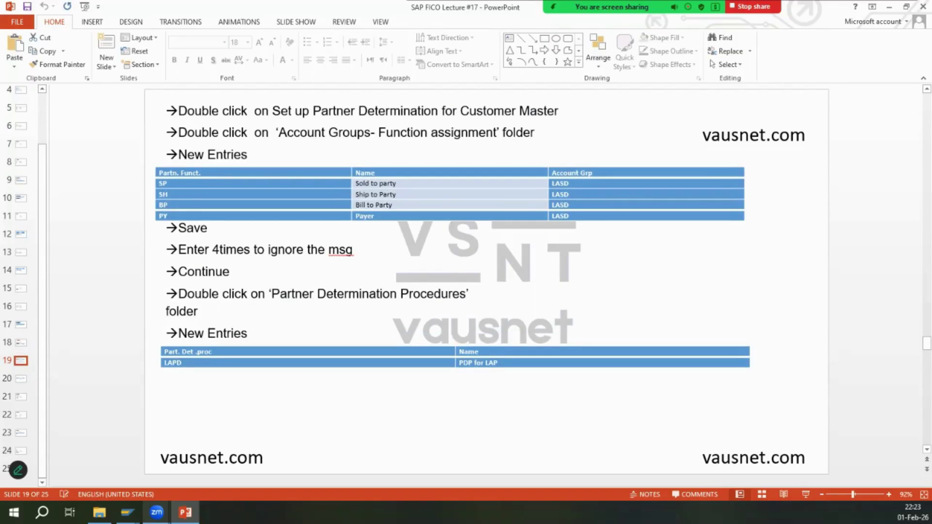
pyautogui.click(185, 513)
# - In the SAP partner determination session, open Account Groups - Function Assignment and enter account group IMSD in the first SP row
pyautogui.moveTo(127, 513)
pyautogui.click(260, 458)
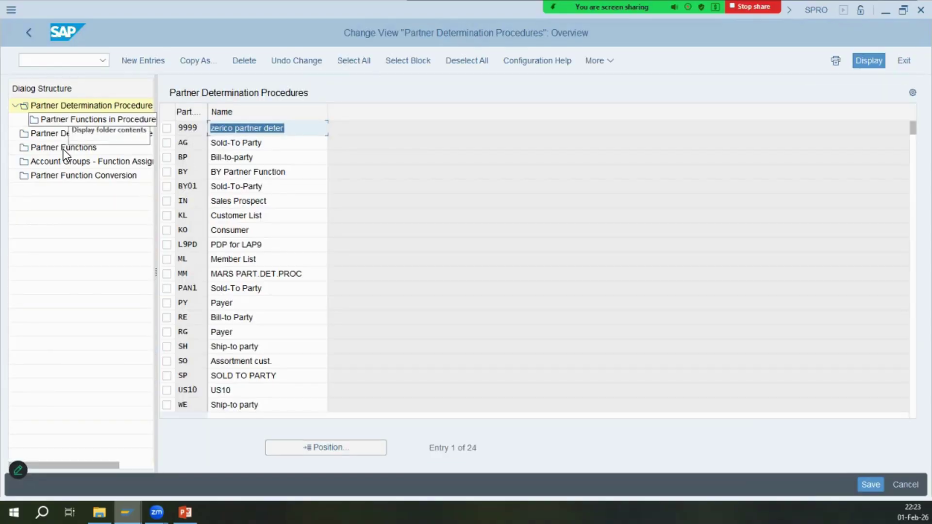
pyautogui.click(81, 162)
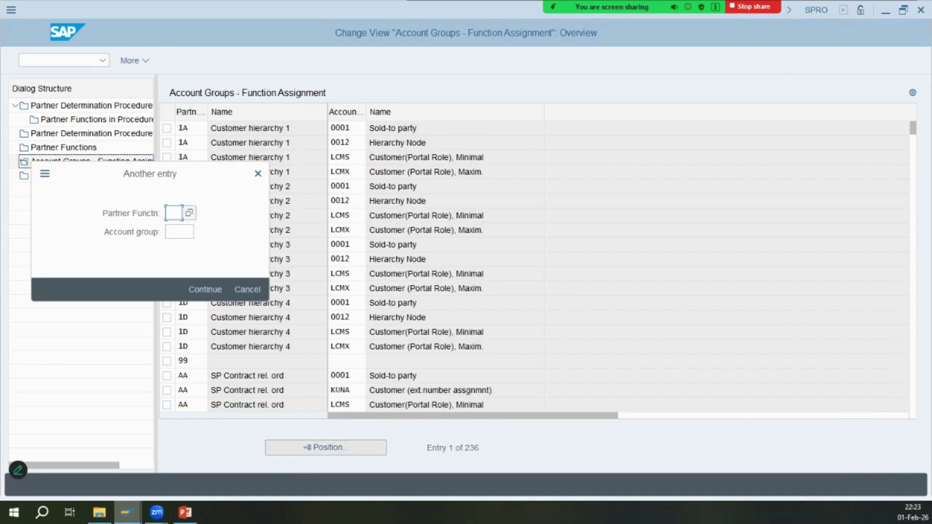
pyautogui.write('SP')
pyautogui.press('Return')
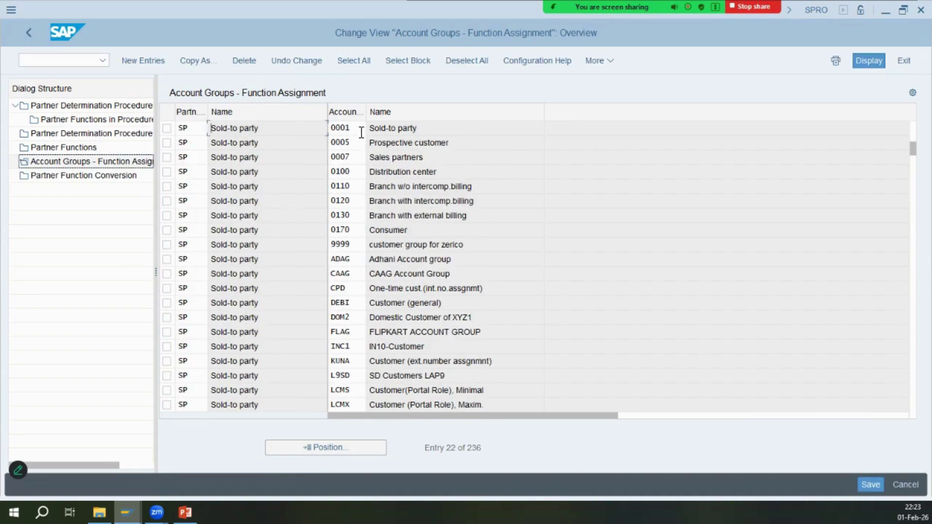
pyautogui.write('IMSD')
pyautogui.press('Return')
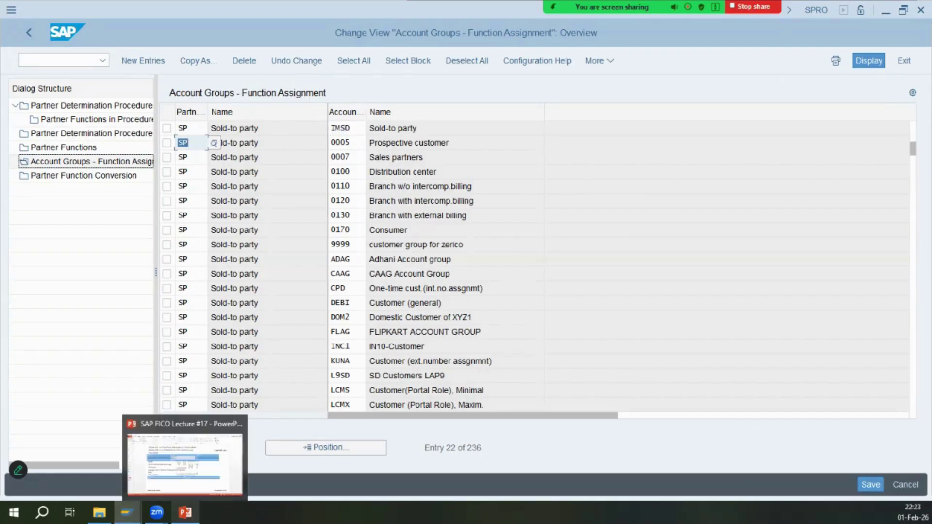
# - Switch to PowerPoint, enlarge its window, and check the required partner functions and account groups on slide 19
pyautogui.click(185, 513)
pyautogui.click(185, 512)
pyautogui.click(185, 513)
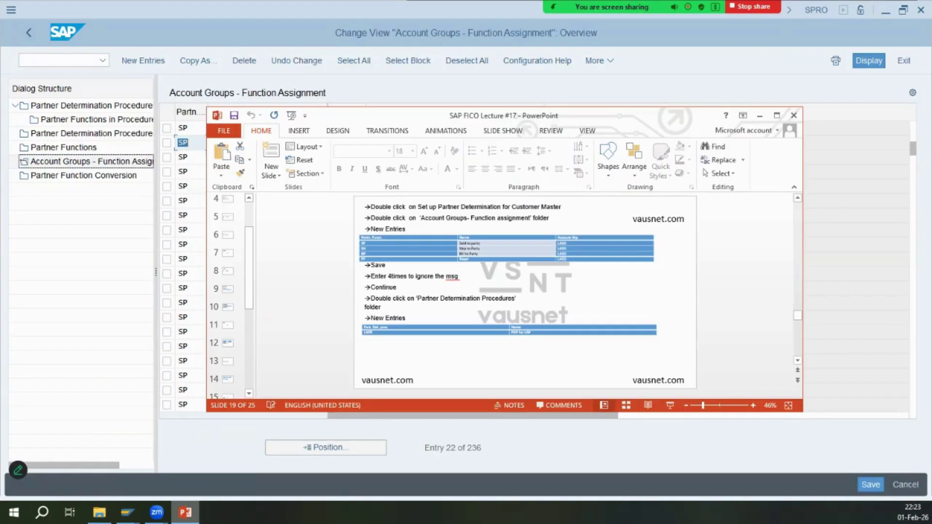
pyautogui.click(776, 115)
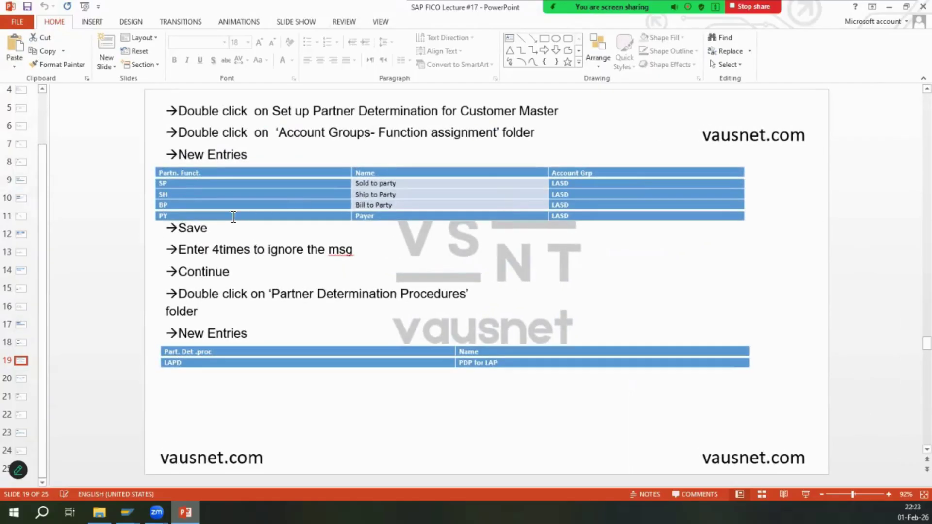
# - Back in SAP, position the function assignment list at partner function SH and set the first SH row's account group to IMSD
pyautogui.click(185, 513)
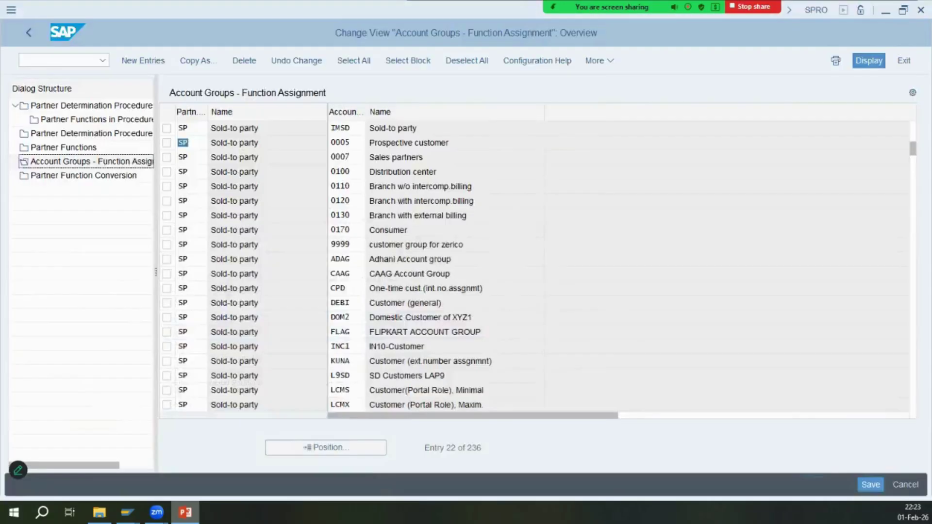
pyautogui.click(185, 513)
pyautogui.click(187, 513)
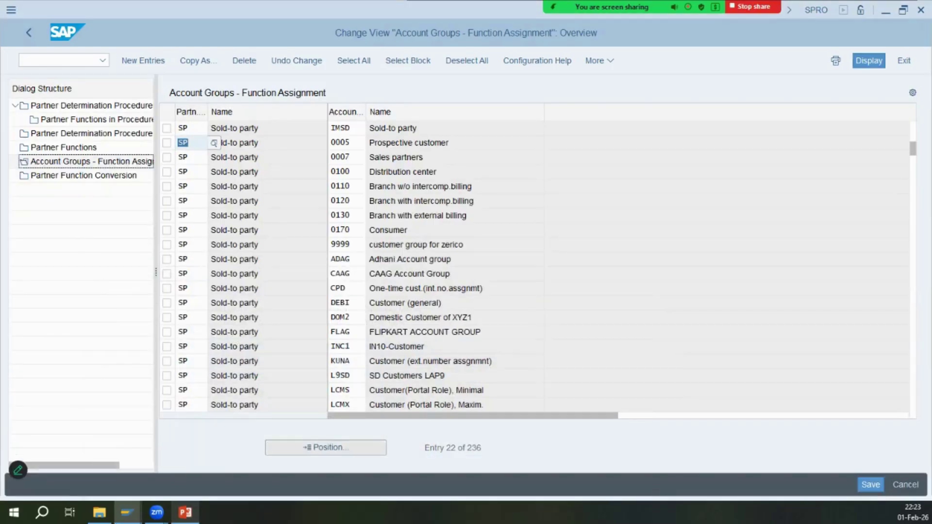
pyautogui.click(326, 447)
pyautogui.write('SH')
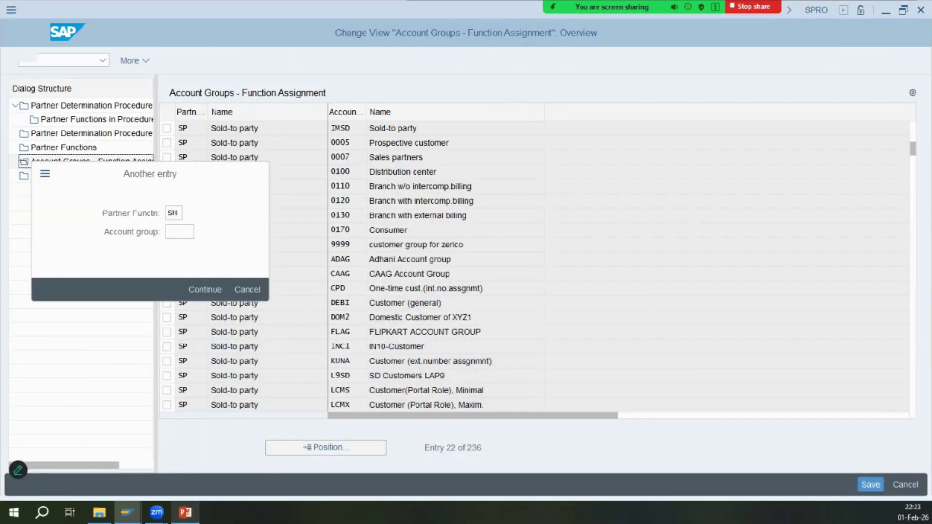
pyautogui.press('Return')
pyautogui.doubleClick(357, 130)
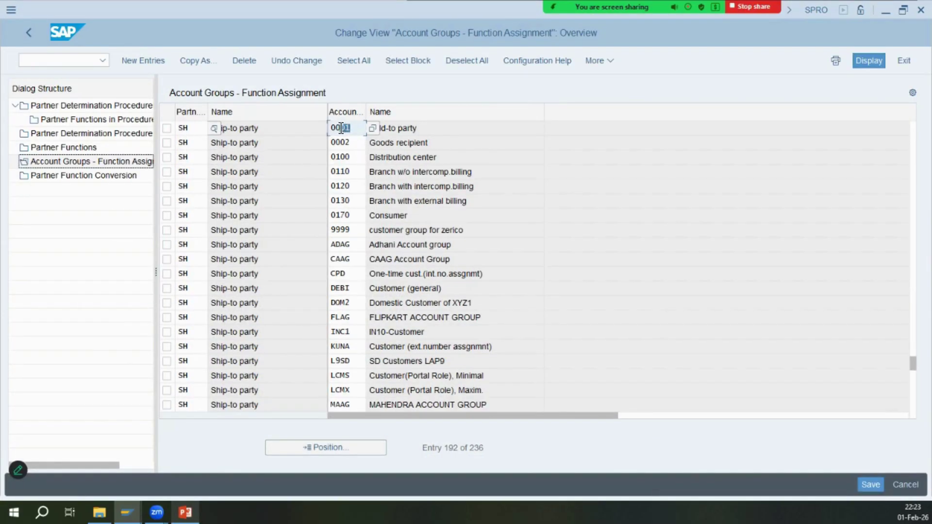
pyautogui.write('IMSD')
pyautogui.press('Tab')
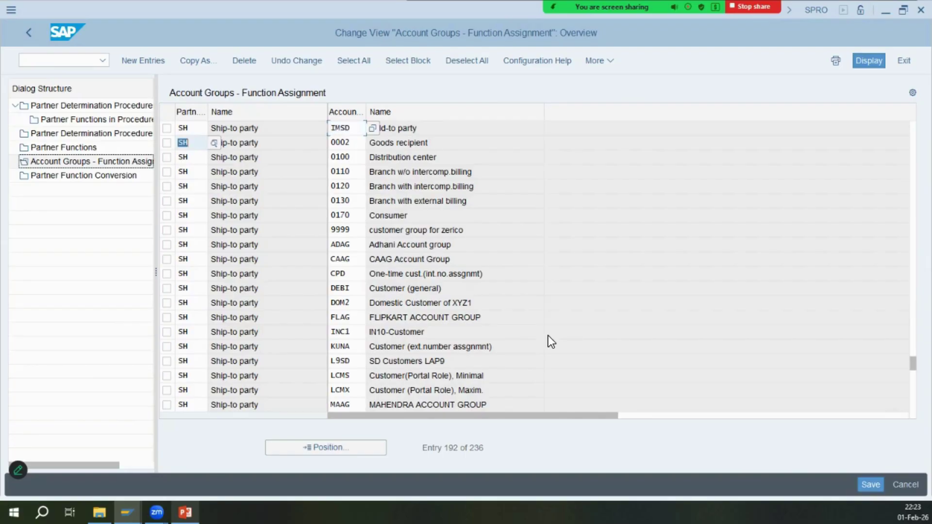
# - Position the list at partner function BP and set the first Bill-to party row's account group to IMSD
pyautogui.click(325, 448)
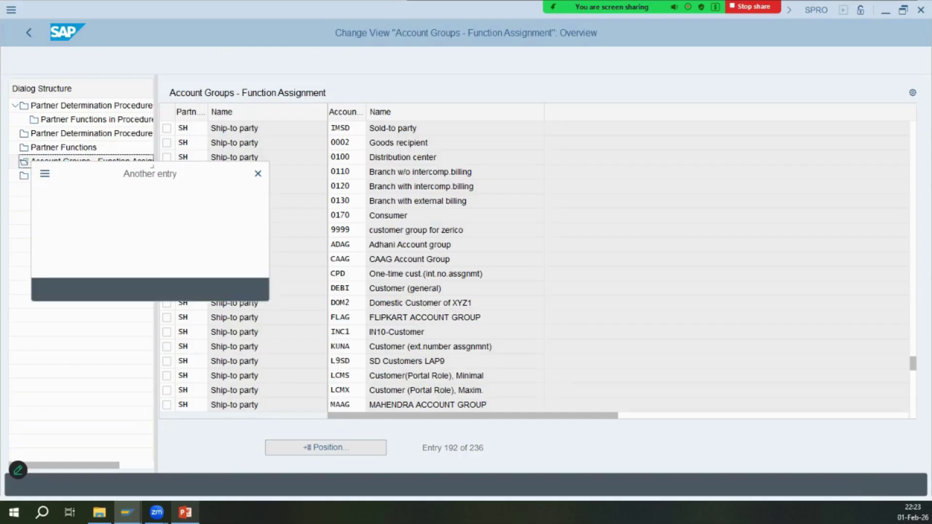
pyautogui.write('BP')
pyautogui.press('Return')
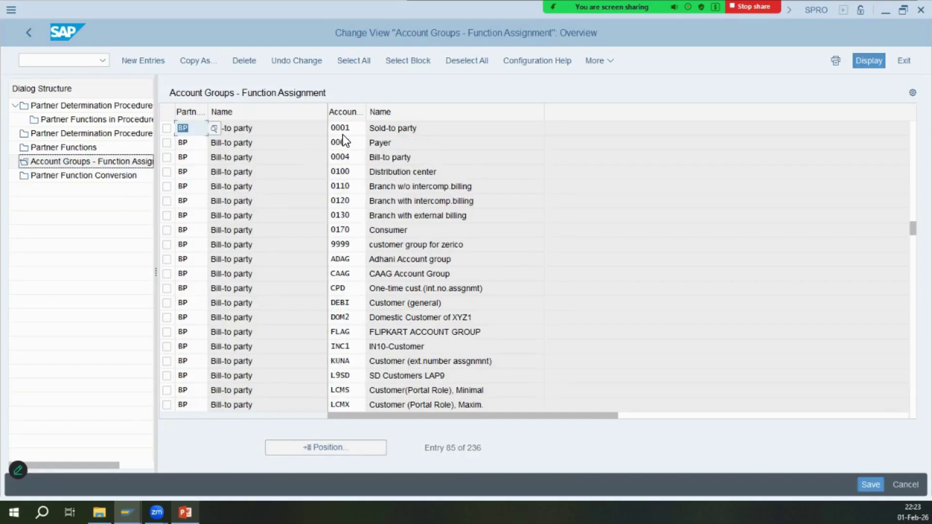
pyautogui.moveTo(350, 128); pyautogui.dragTo(330, 129)
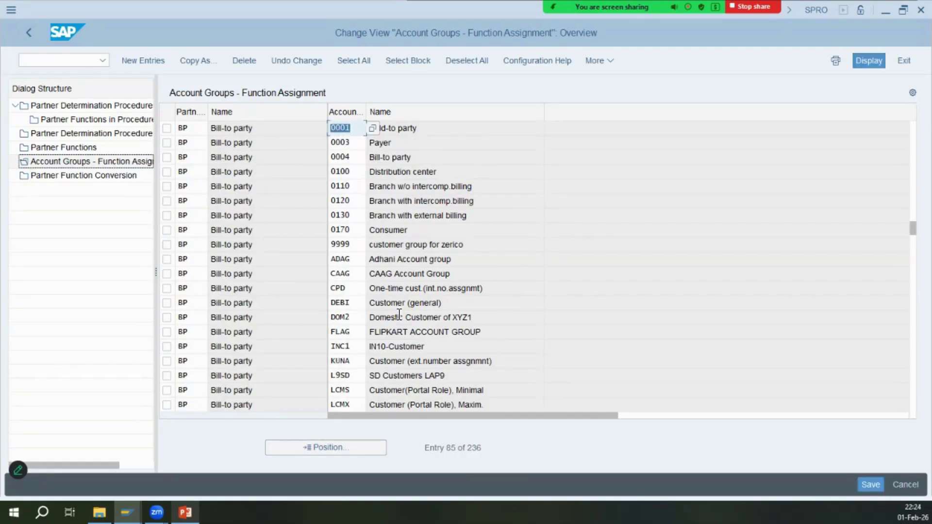
pyautogui.write('IMSD')
pyautogui.press('Tab')
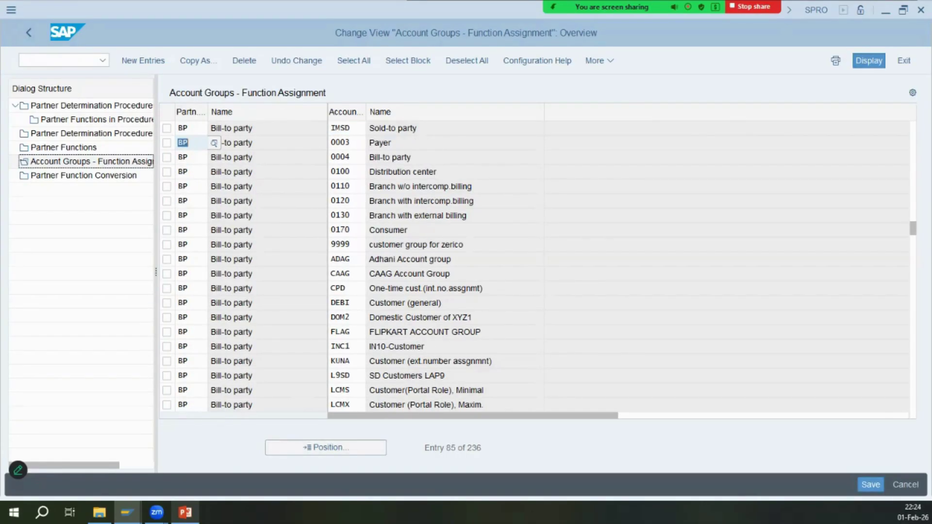
# - Position the list at partner function PY and set the first Payer row's account group to IMSD
pyautogui.hotkey('alt', 'Tab')
pyautogui.hotkey('alt', 'Tab')
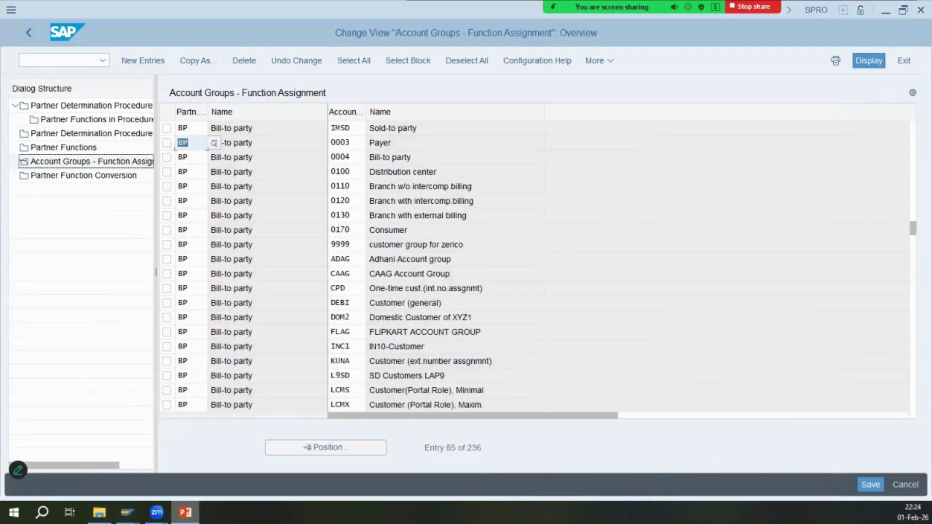
pyautogui.press('Return')
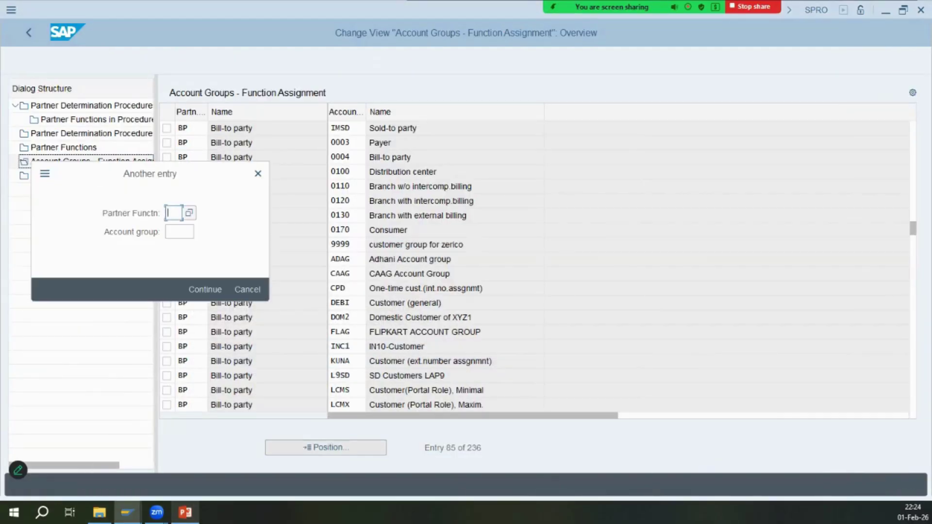
pyautogui.write('PY')
pyautogui.press('Return')
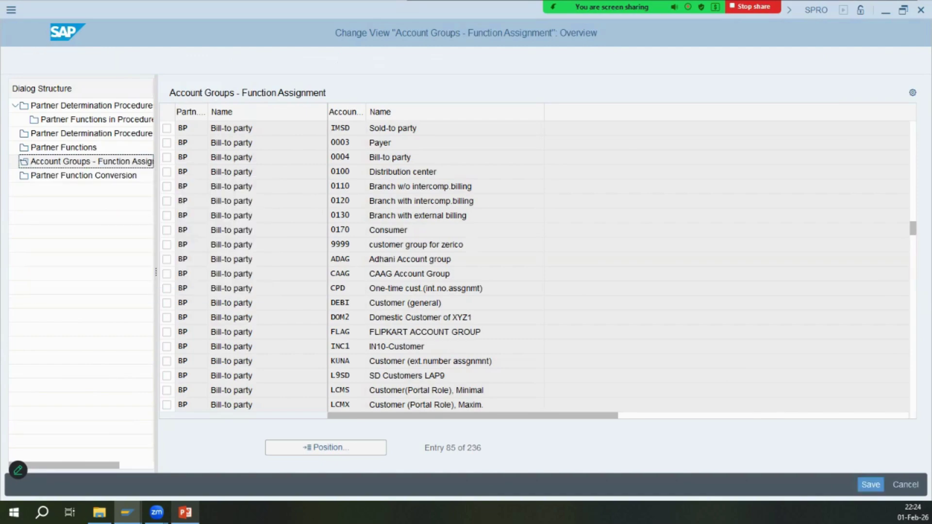
pyautogui.press('Tab')
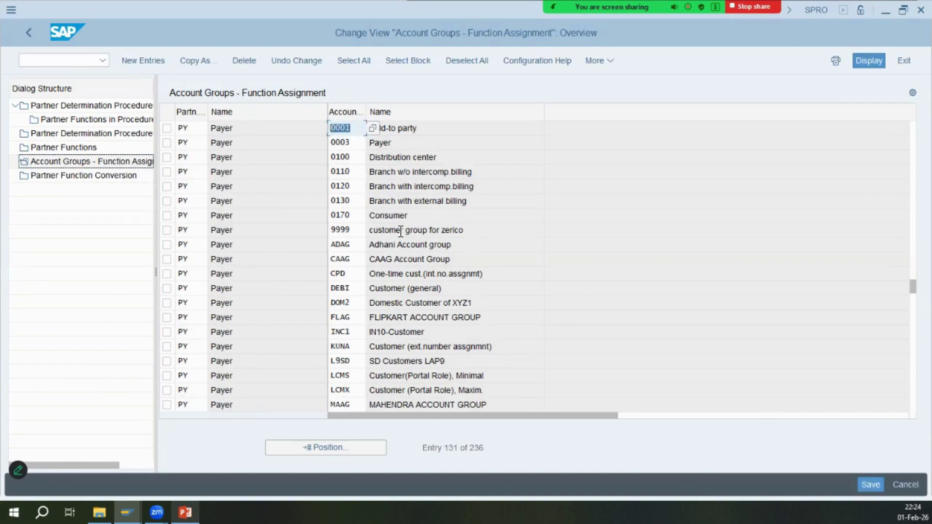
pyautogui.write('IMSD')
pyautogui.press('Tab')
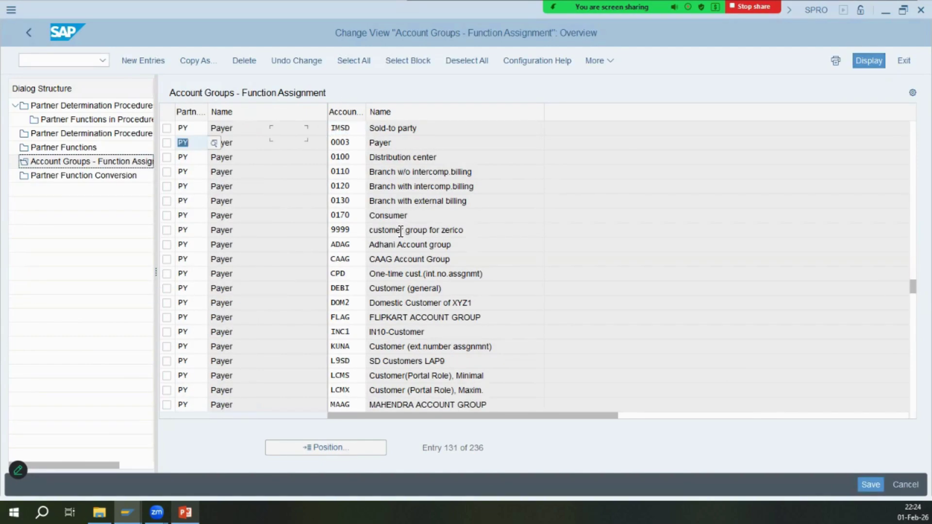
# - Save the account group function assignments and accept the customizing request
pyautogui.press('Return')
pyautogui.hotkey('ctrl', 's')
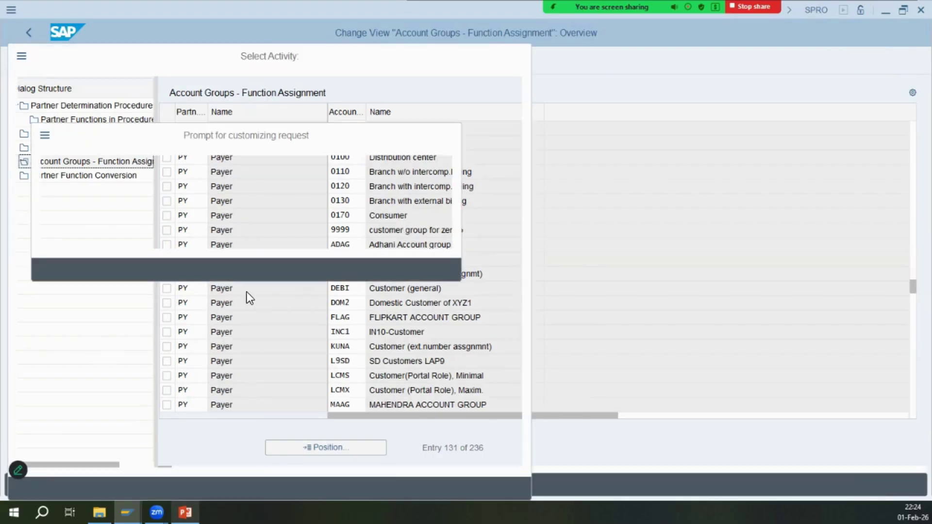
pyautogui.click(262, 270)
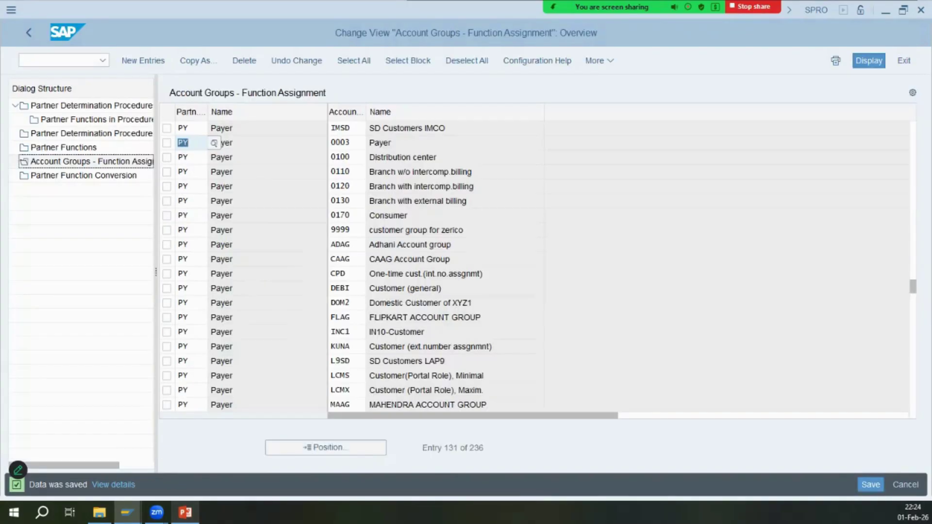
# - Check slide 19 in PowerPoint, and in SAP open Partner Determination Procedures with the procedure code column widened
pyautogui.click(185, 512)
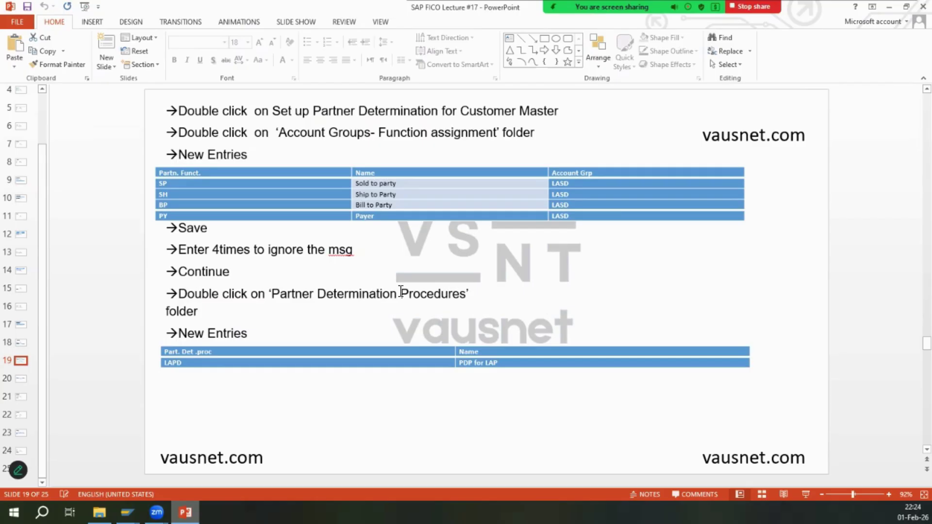
pyautogui.click(127, 512)
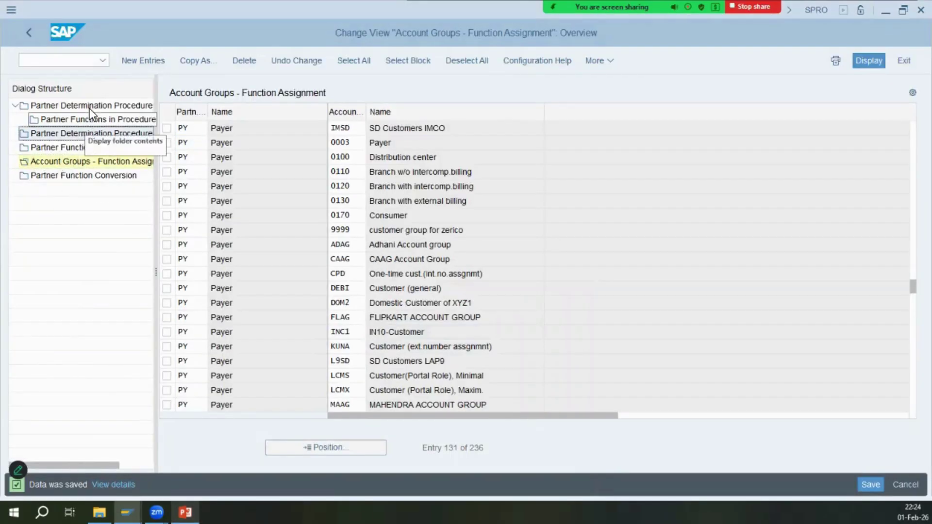
pyautogui.click(185, 513)
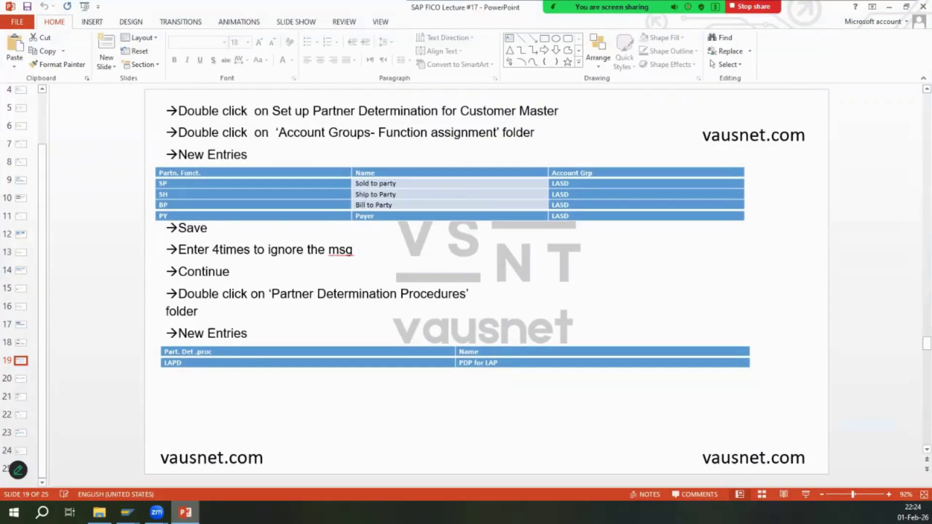
pyautogui.click(127, 512)
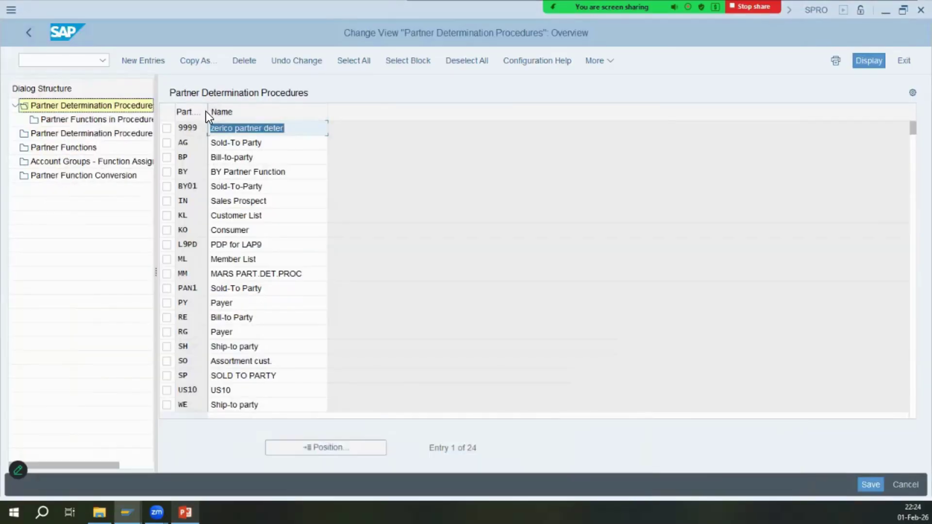
pyautogui.moveTo(206, 112); pyautogui.dragTo(286, 115)
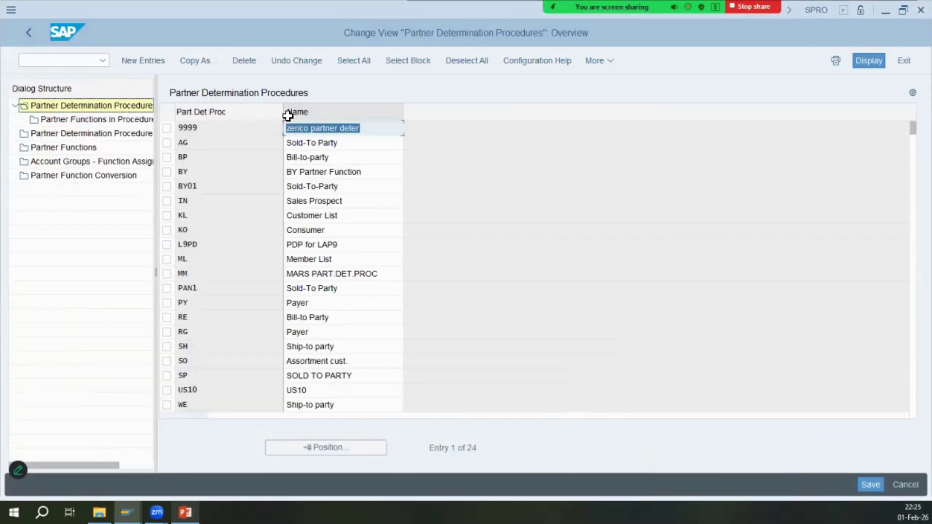
# - Create partner determination procedure IMPD named "PDP for IMCO", accept the namespace warning, and save
pyautogui.click(152, 62)
pyautogui.write('IMPD')
pyautogui.press('Tab')
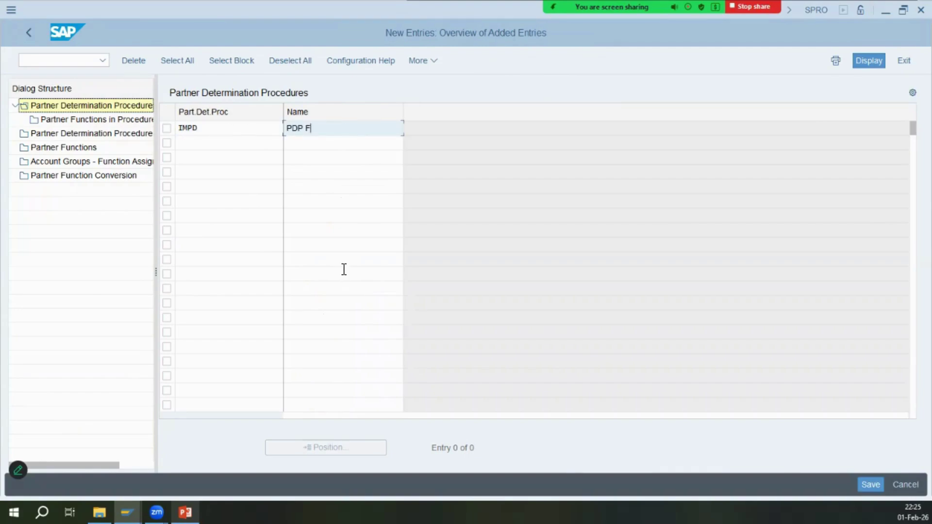
pyautogui.hotkey('alt', 'Tab')
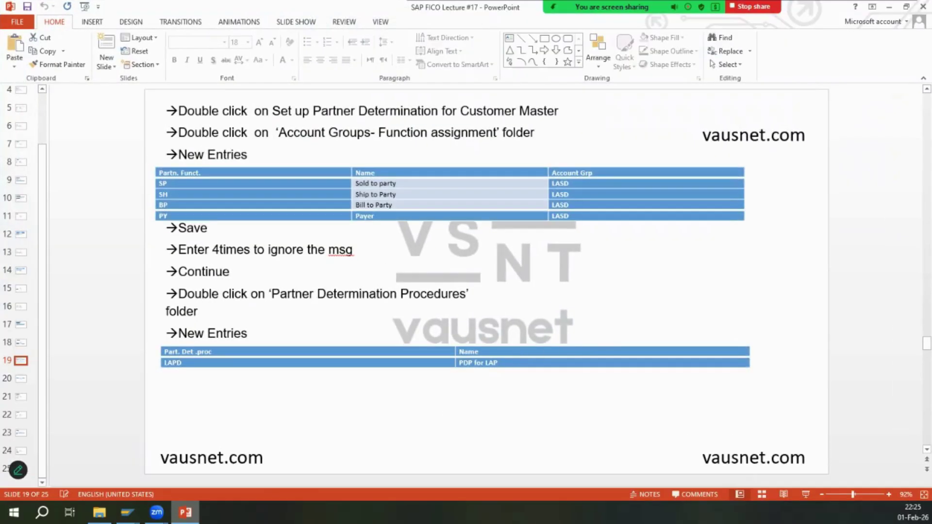
pyautogui.hotkey('alt', 'Tab')
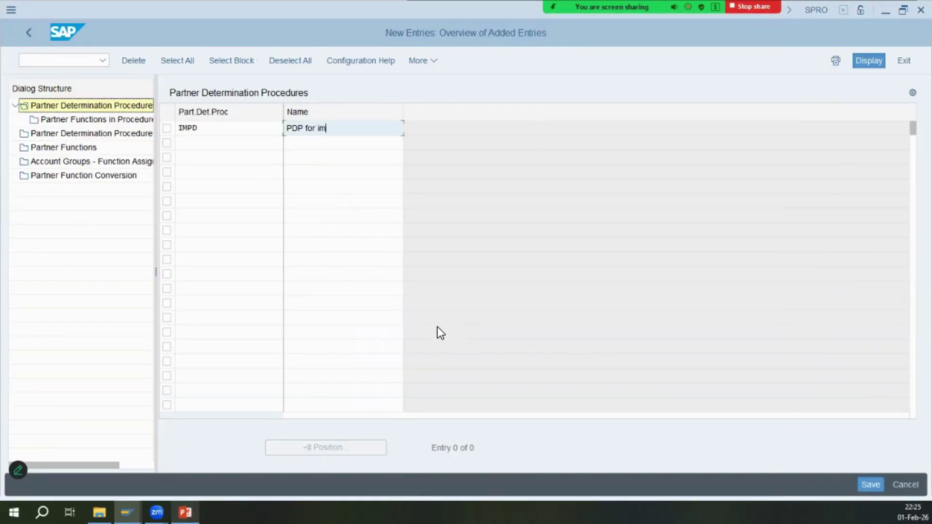
pyautogui.press('Return')
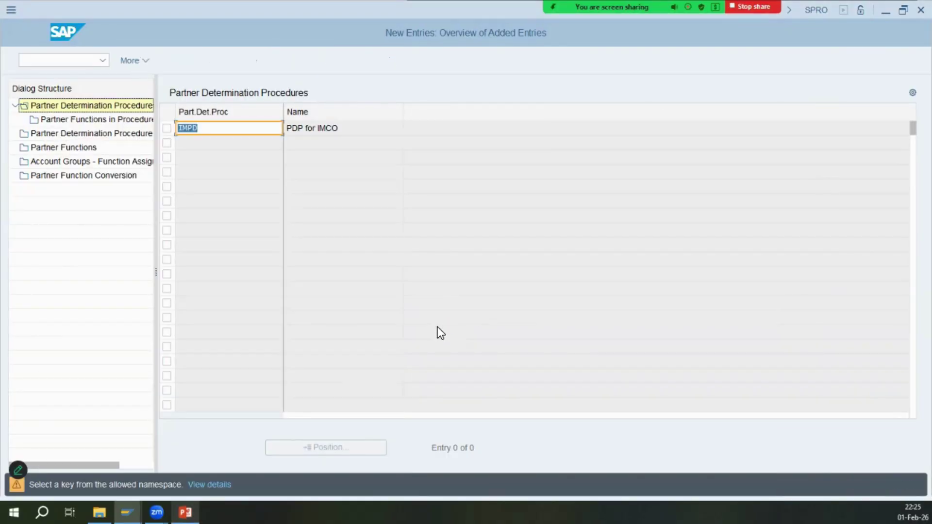
pyautogui.press('Return')
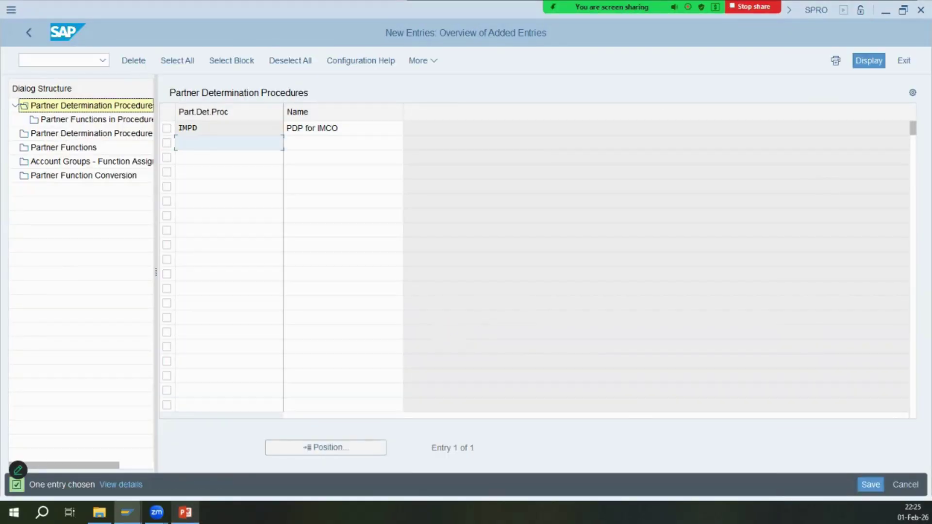
pyautogui.hotkey('ctrl', 's')
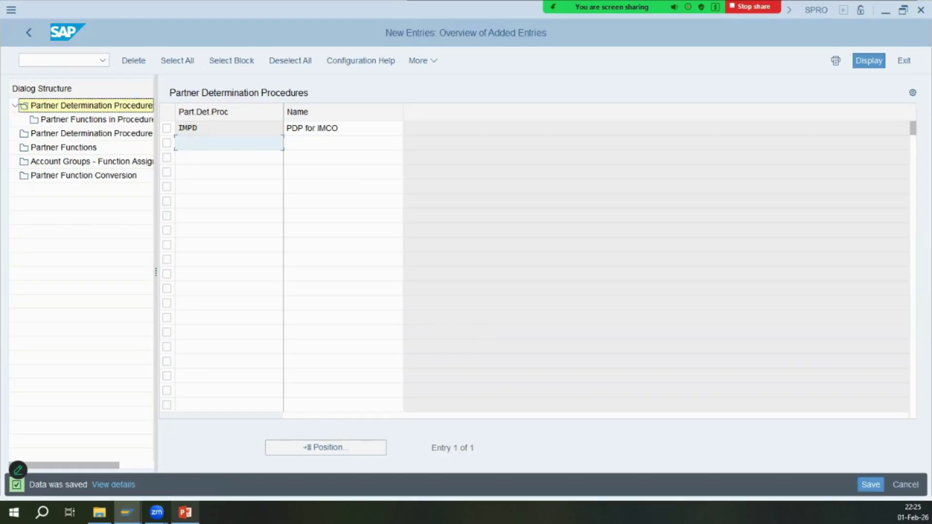
# - Switch to PowerPoint, enlarge its window, and review the instructions for partner functions in the procedure on slide 20
pyautogui.hotkey('alt', 'Tab')
pyautogui.press('super+Up')
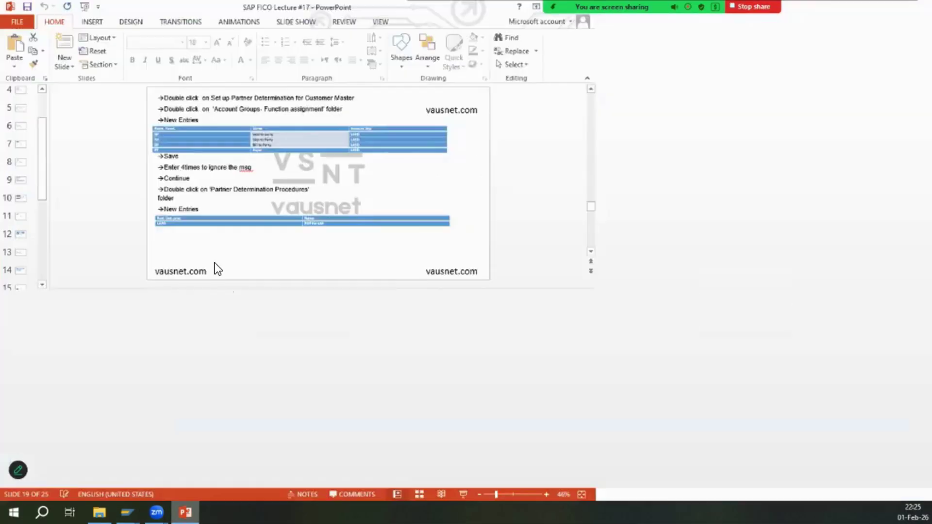
pyautogui.scroll(-1, 234, 273)
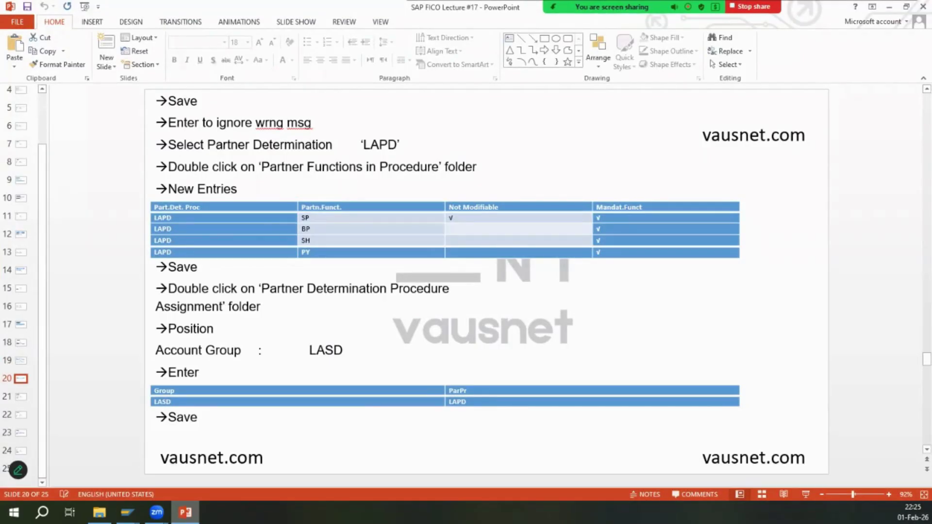
# - In SAP, select procedure IMPD and open its Partner Functions in Procedure, checking against slide 20
pyautogui.hotkey('alt', 'Tab')
pyautogui.click(167, 129)
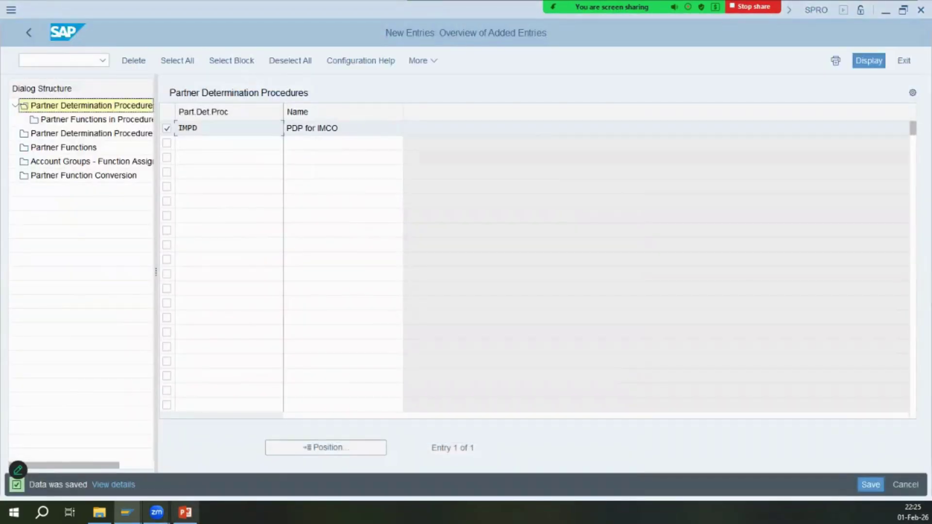
pyautogui.hotkey('alt', 'Tab')
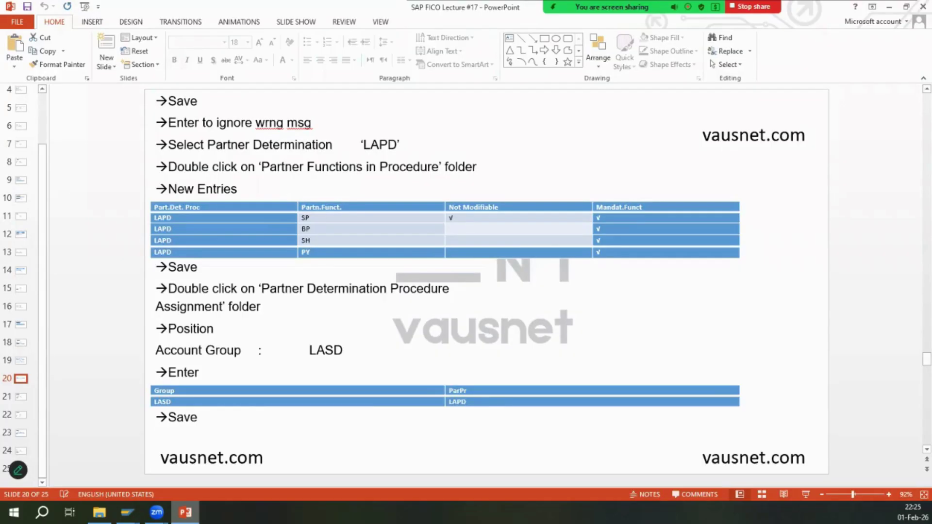
pyautogui.hotkey('alt', 'Tab')
pyautogui.click(110, 117)
pyautogui.hotkey('alt', 'Tab')
pyautogui.hotkey('alt', 'Tab')
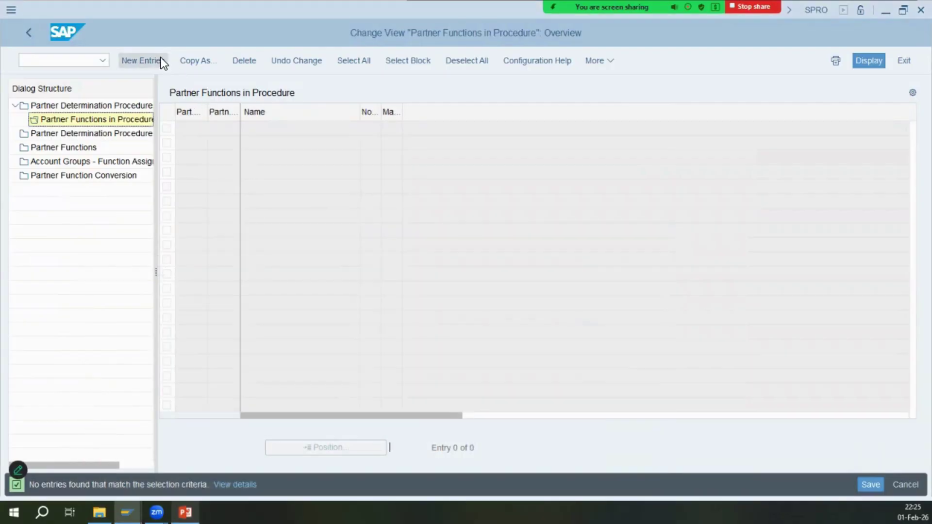
# - Add new entries to procedure IMPD for partner functions SP, SH, BP and PY
pyautogui.press('F5')
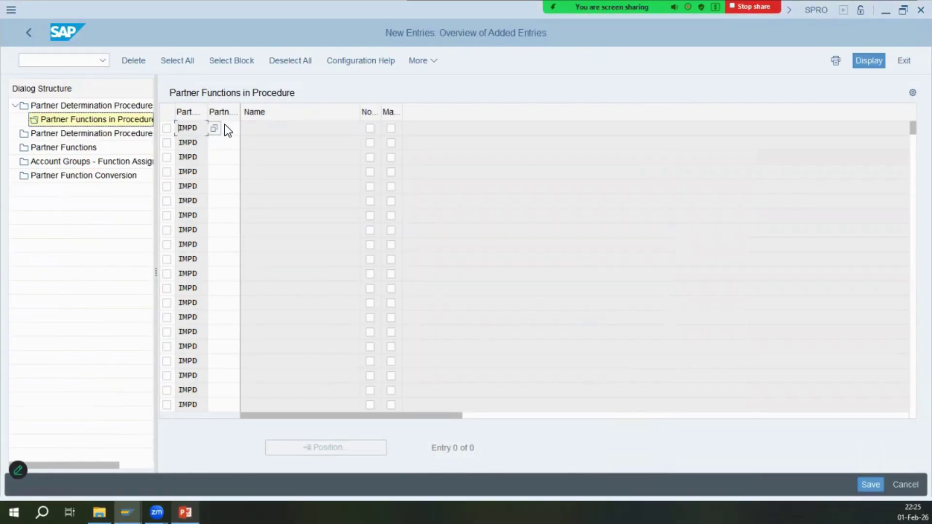
pyautogui.click(225, 127)
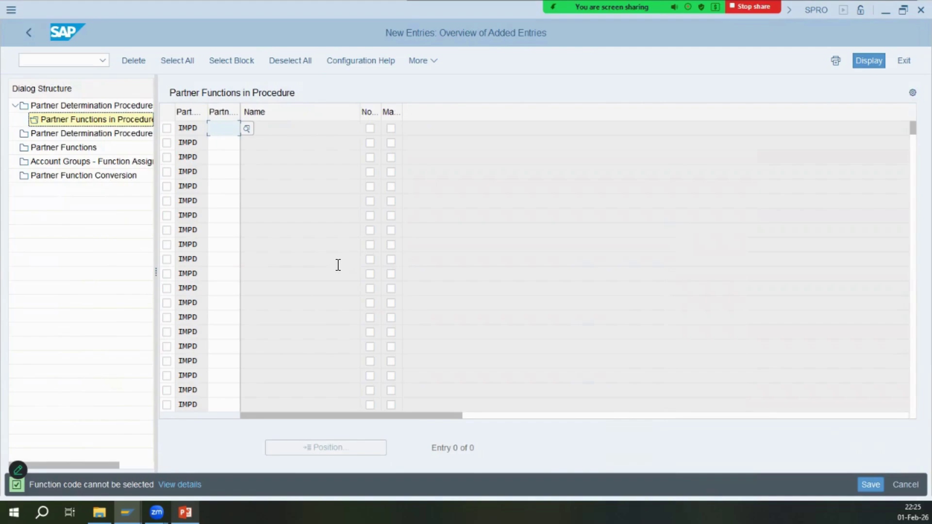
pyautogui.write('sp')
pyautogui.press('Return')
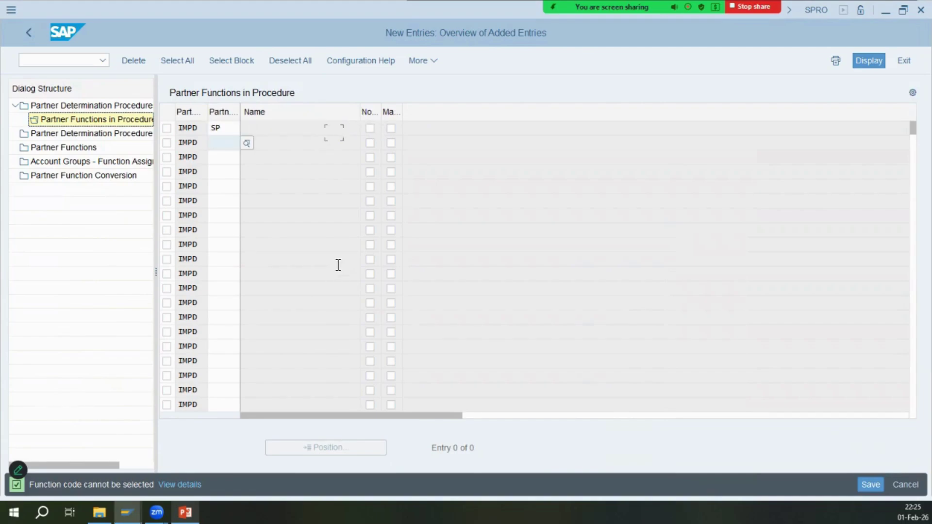
pyautogui.write('sh')
pyautogui.press('Return')
pyautogui.write('bp')
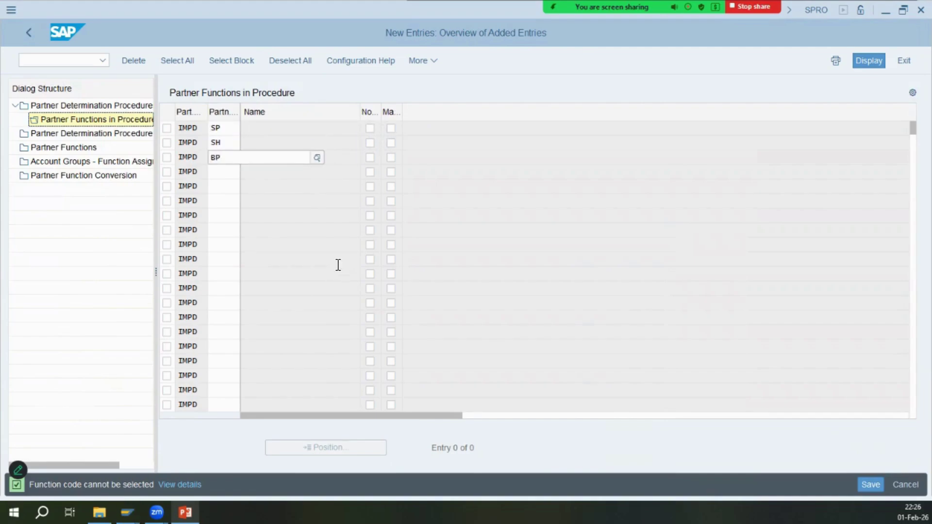
pyautogui.press('Return')
pyautogui.write('py')
pyautogui.press('Tab')
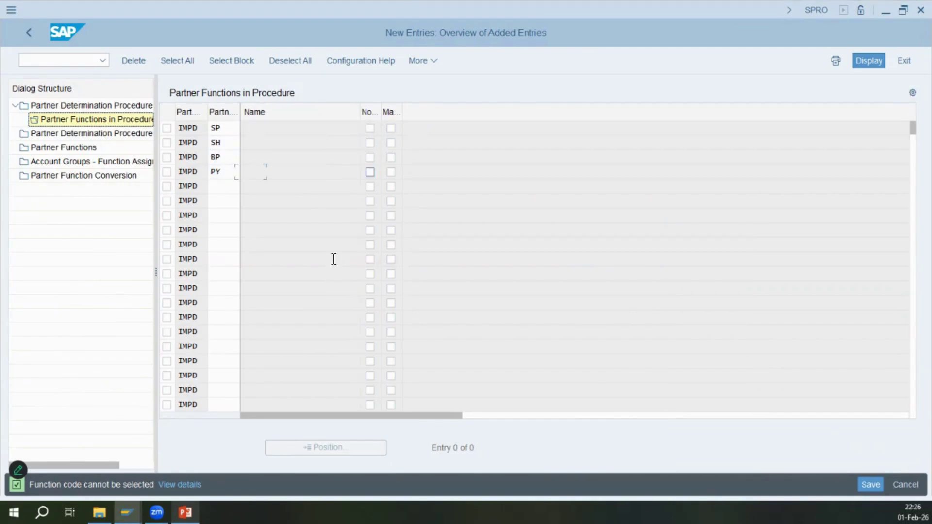
# - Check the flags on slide 20 in PowerPoint, and in SAP mark SP not modifiable and all four functions mandatory, and save
pyautogui.hotkey('alt', 'Tab')
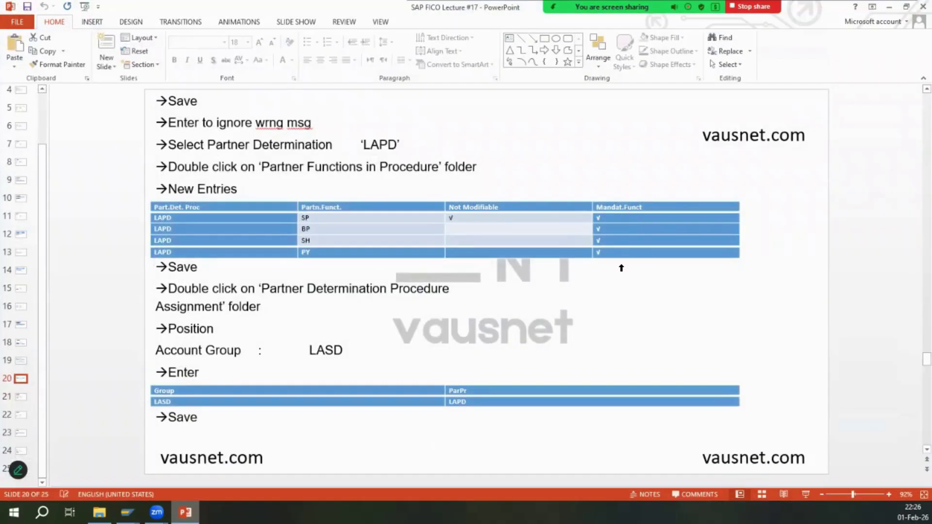
pyautogui.click(128, 512)
pyautogui.hotkey('alt', 'Tab')
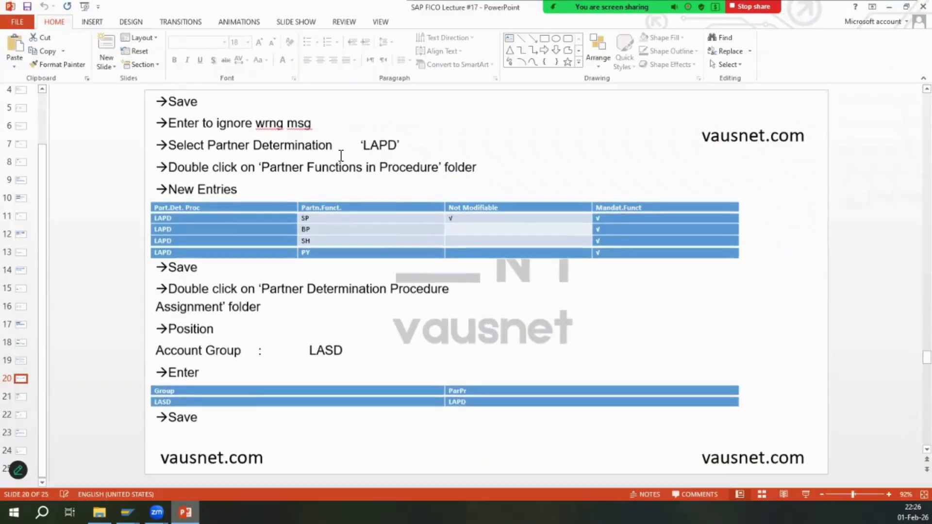
pyautogui.hotkey('alt', 'Tab')
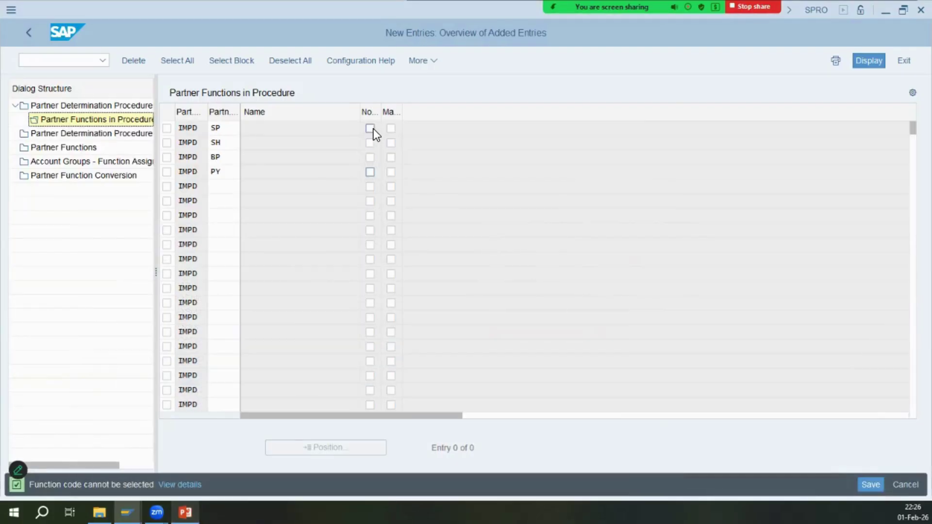
pyautogui.click(371, 127)
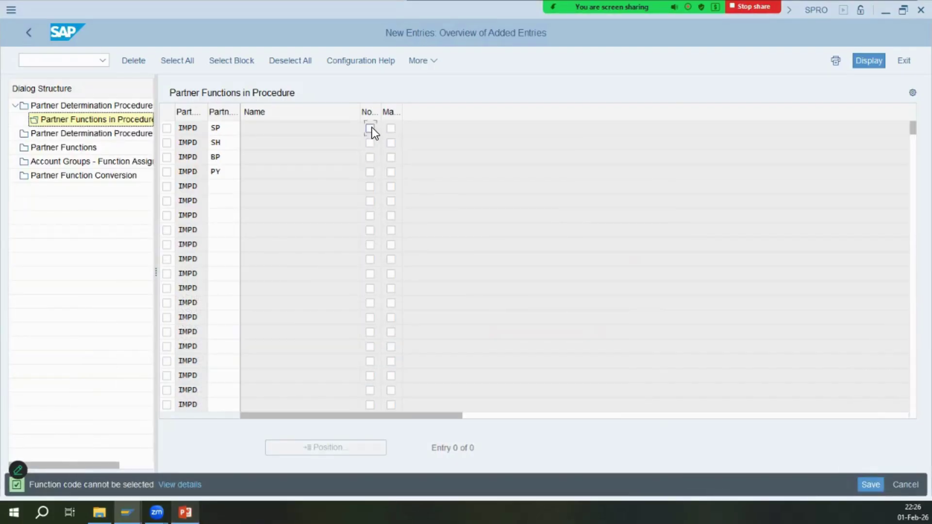
pyautogui.click(391, 157)
pyautogui.click(392, 173)
pyautogui.hotkey('ctrl', 's')
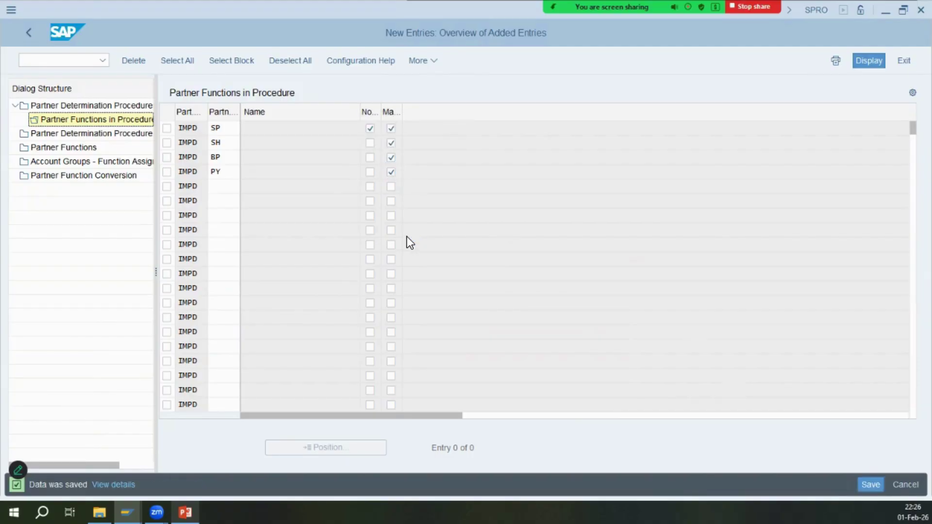
# - Check slide 20 in PowerPoint for the assignment instructions, and in SAP open Partner Determination Procedure Assignment
pyautogui.hotkey('alt', 'Tab')
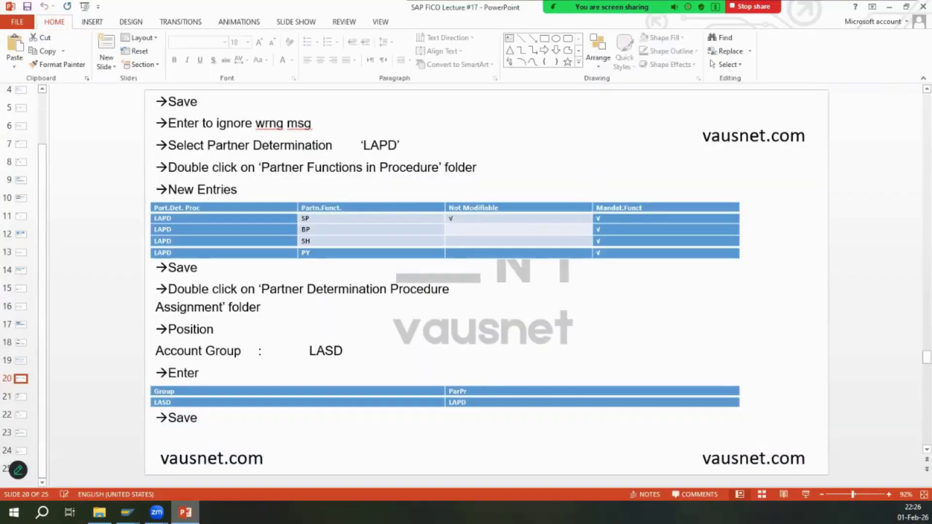
pyautogui.hotkey('alt', 'Tab')
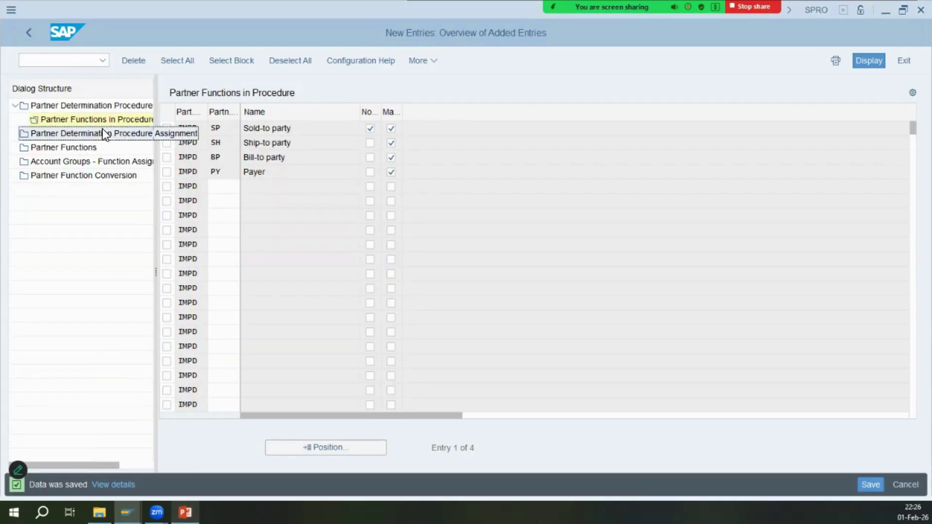
pyautogui.doubleClick(103, 132)
pyautogui.hotkey('alt', 'Tab')
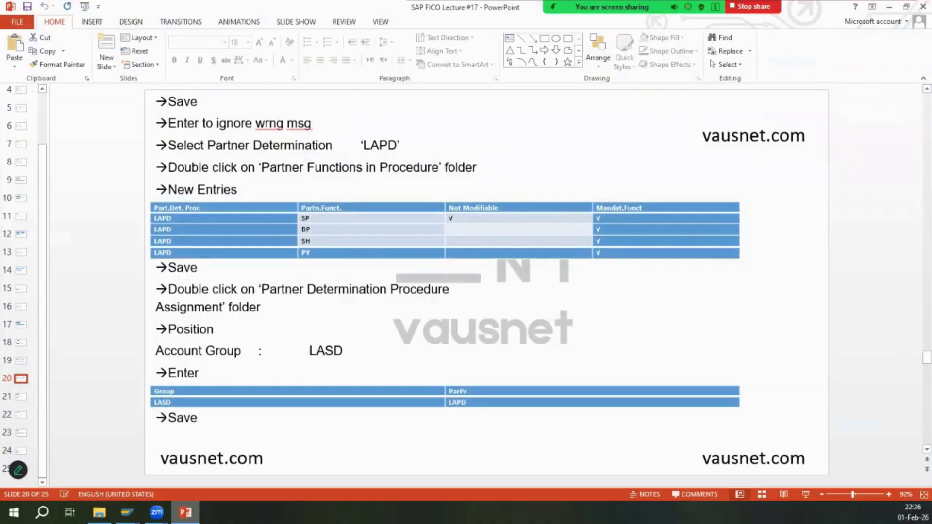
pyautogui.hotkey('alt', 'Tab')
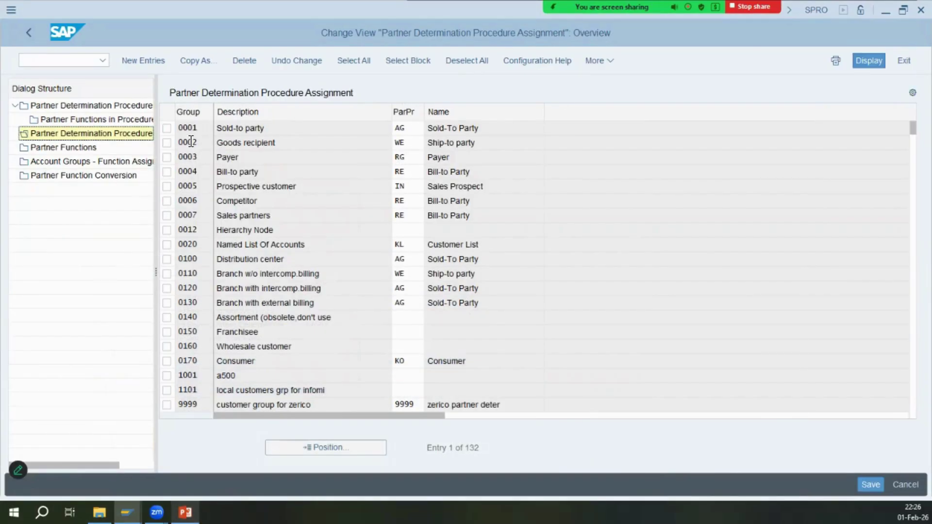
pyautogui.doubleClick(113, 136)
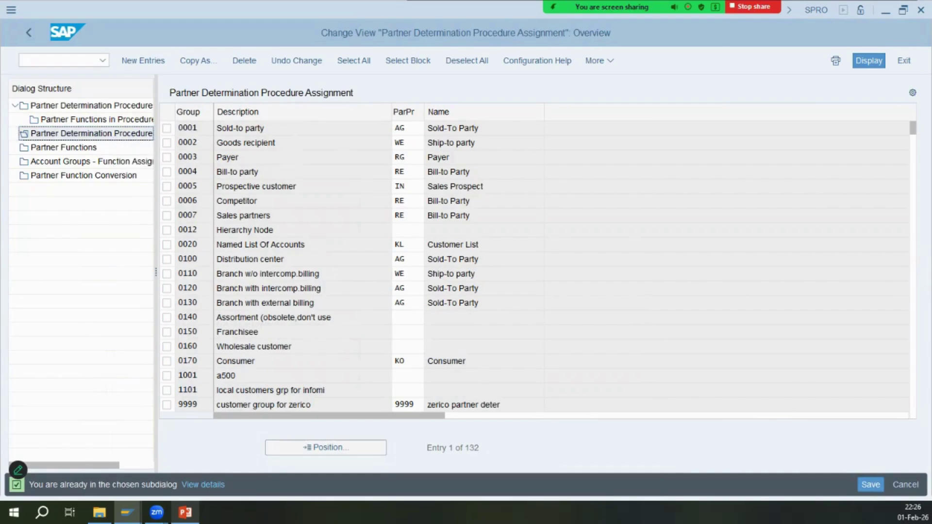
pyautogui.hotkey('alt', 'Tab')
pyautogui.hotkey('alt', 'Tab')
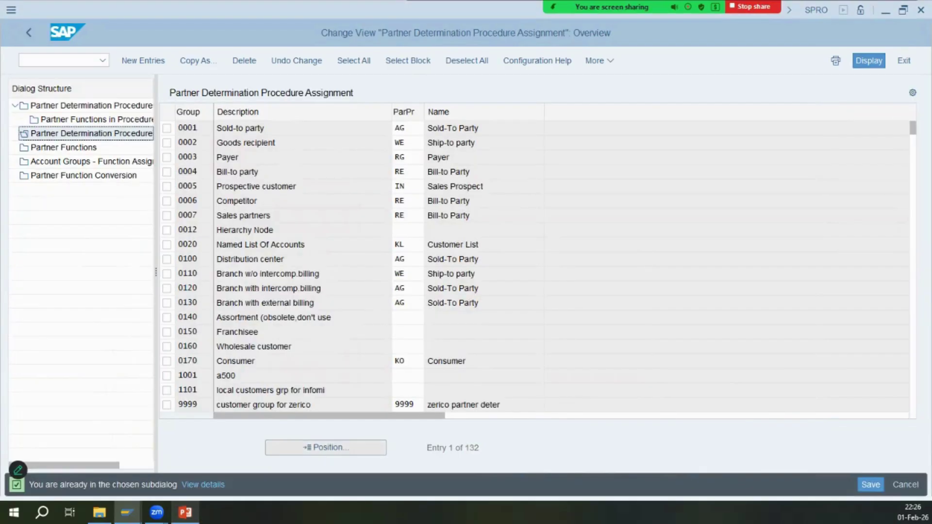
pyautogui.hotkey('alt', 'Tab')
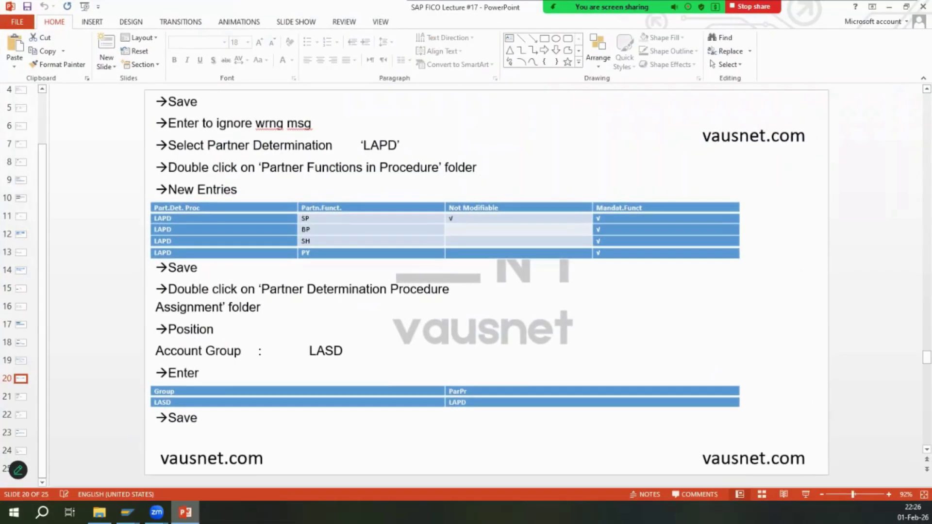
pyautogui.hotkey('alt', 'Tab')
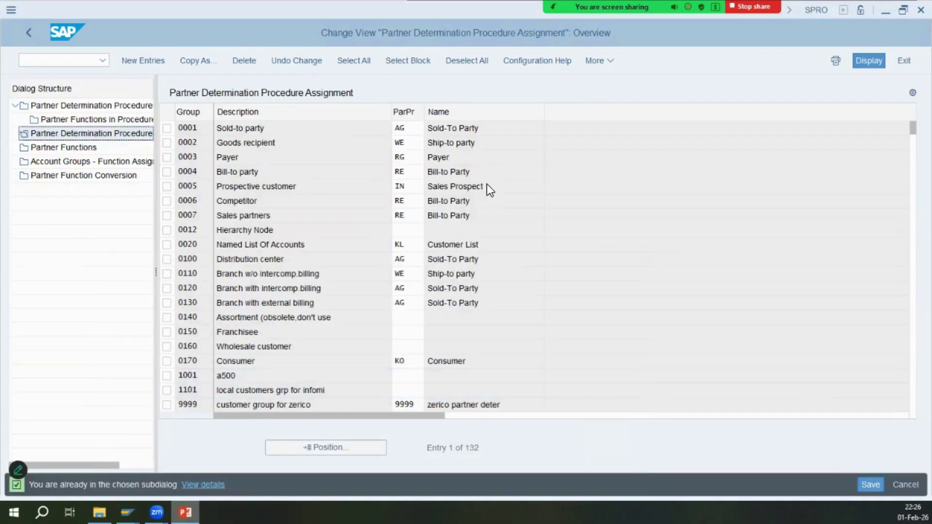
# - Position the procedure assignment list at account group IMSD
pyautogui.click(326, 447)
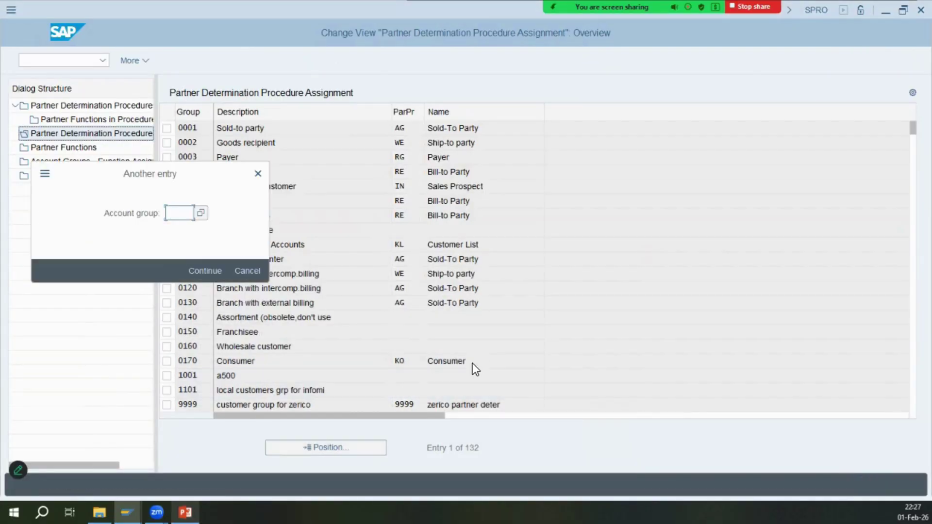
pyautogui.write('IMSD')
pyautogui.press('Return')
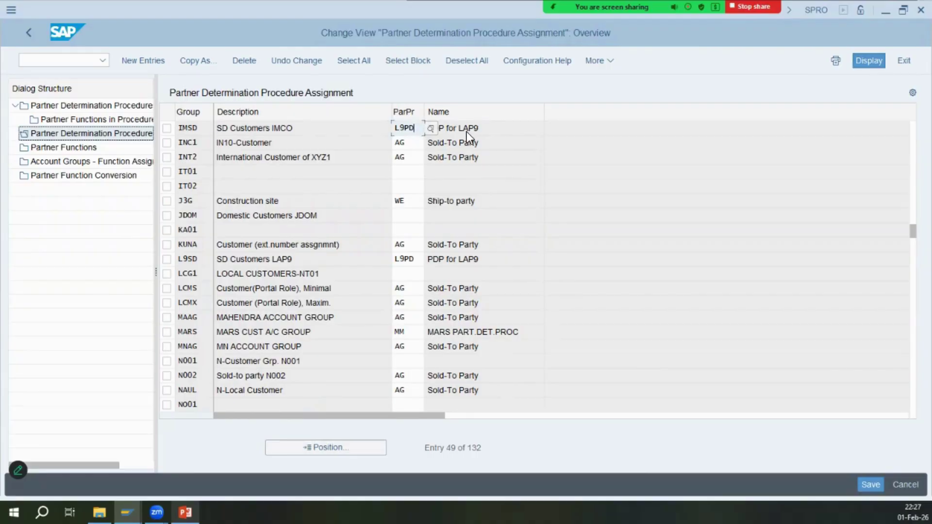
# - Replace the partner determination procedure code of account group IMSD, entering IM as its first letters
pyautogui.click(464, 129)
pyautogui.moveTo(419, 129); pyautogui.dragTo(396, 128)
pyautogui.write('I')
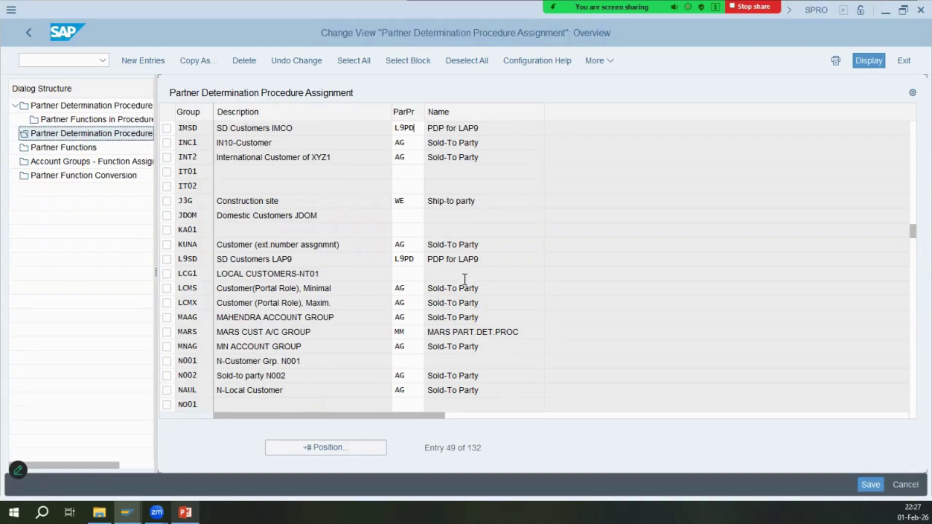
pyautogui.press('BackSpace')
pyautogui.write('IM')
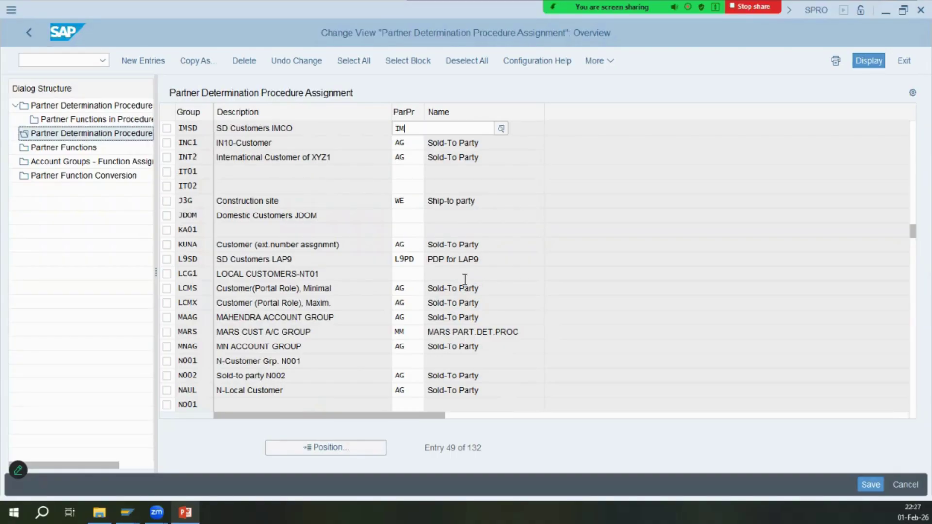
# - Assign partner determination procedure IMPD to account group IMSD (SD Customers IMCO) and save the assignment
pyautogui.press('Down')
pyautogui.press('Down')
pyautogui.press('Down')
pyautogui.press('Return')
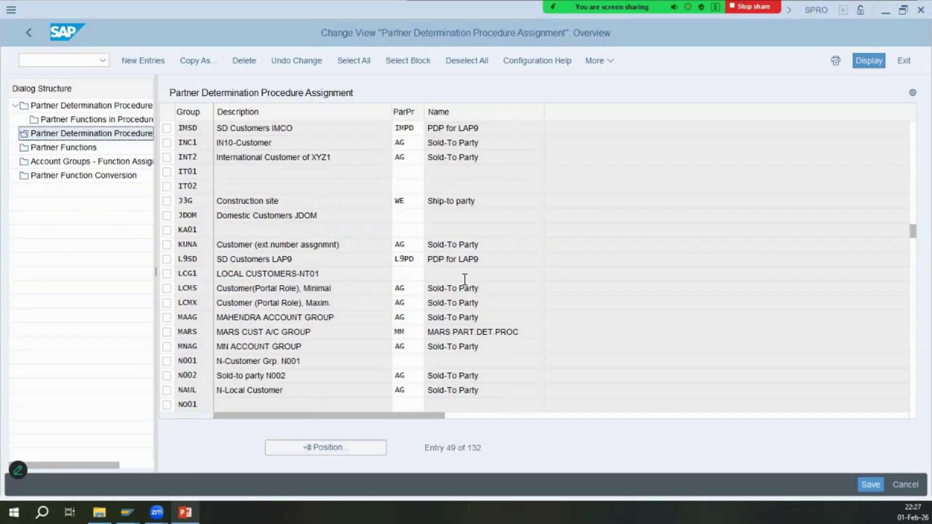
pyautogui.press('Return')
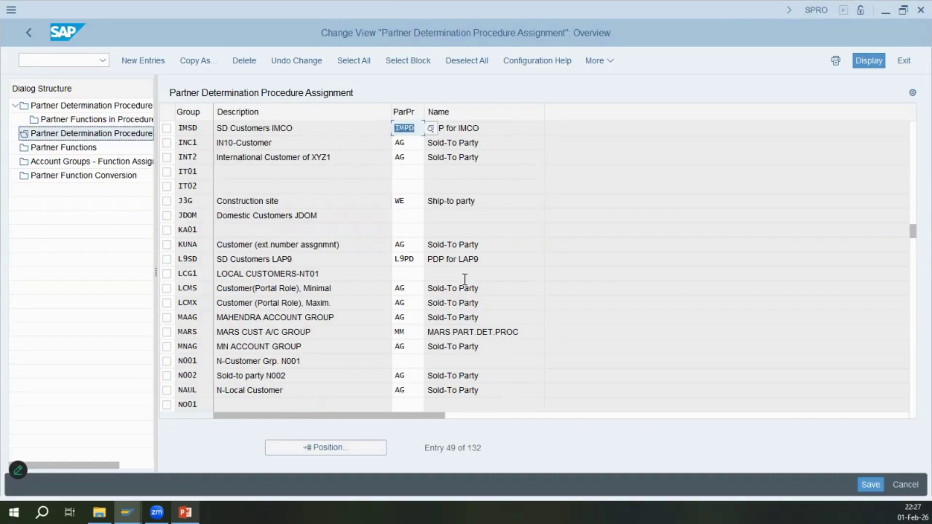
pyautogui.click(870, 484)
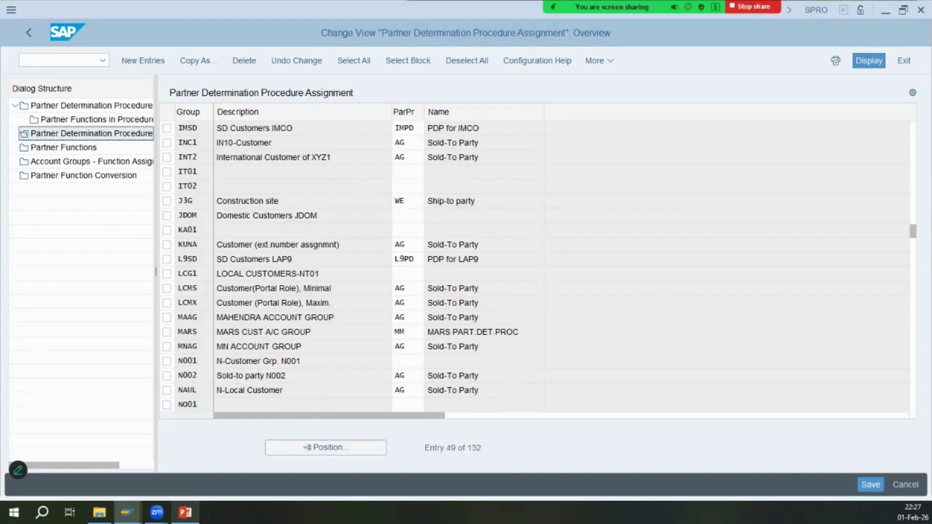
# - Switch to PowerPoint and read slide 21 on changing the schedule line category
pyautogui.hotkey('alt', 'Tab')
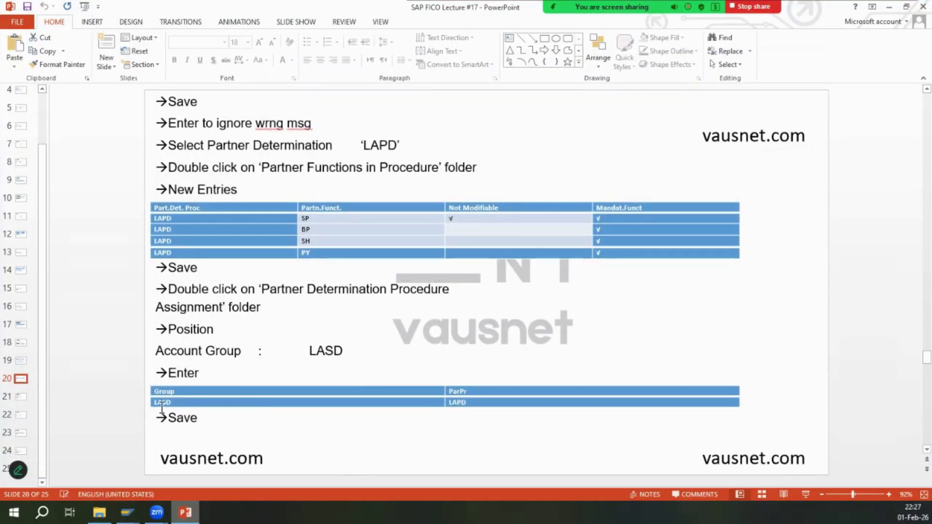
pyautogui.click(17, 397)
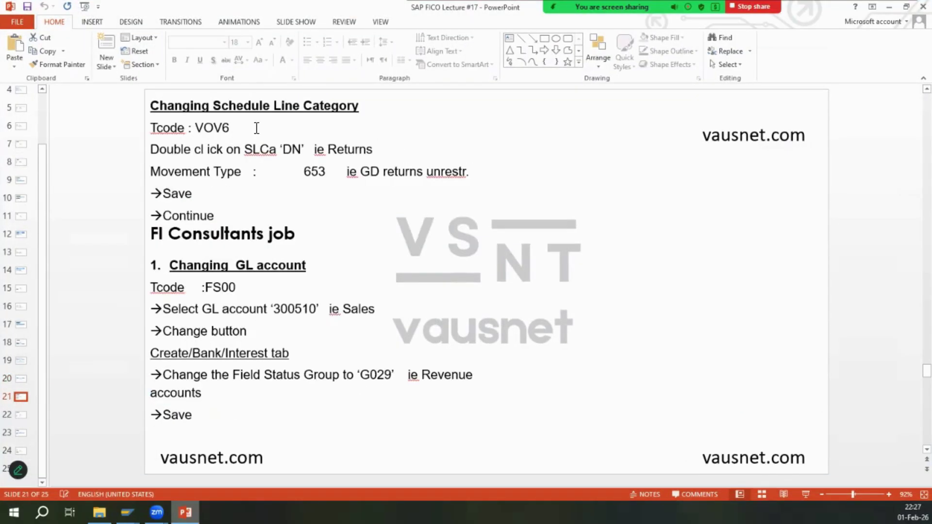
pyautogui.hotkey('alt', 'Tab')
pyautogui.hotkey('alt', 'Tab')
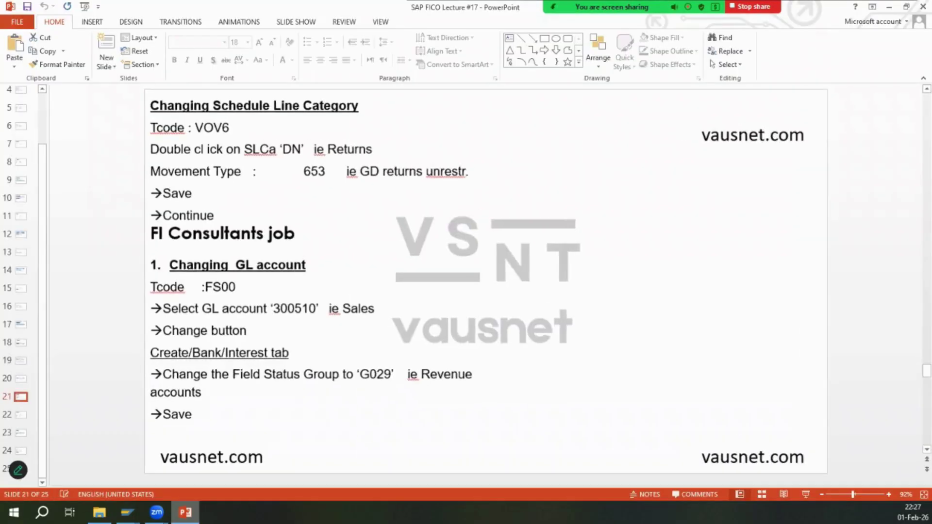
# - Switch to the SAP Display IMG session and start transaction VOV6 for maintaining schedule line categories
pyautogui.hotkey('alt', 'Tab')
pyautogui.click(63, 60)
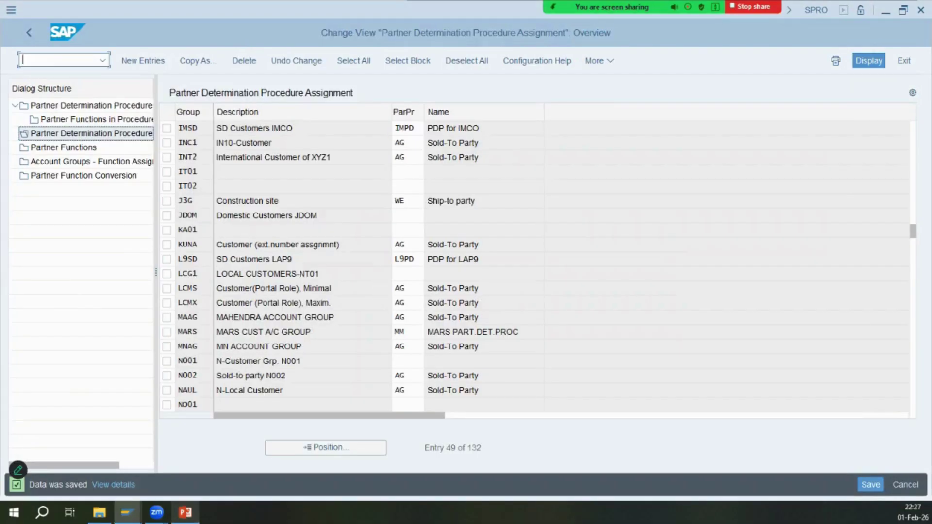
pyautogui.write('VOV6')
pyautogui.press('Return')
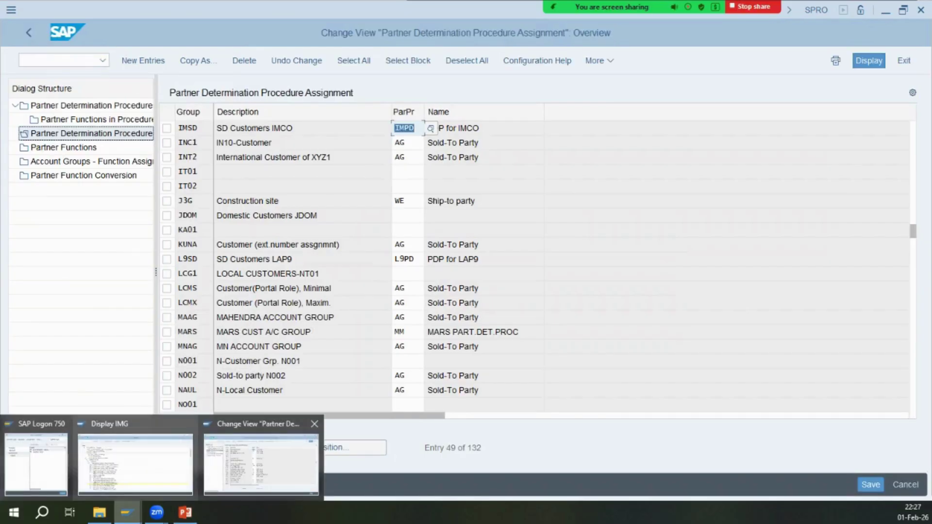
pyautogui.click(194, 449)
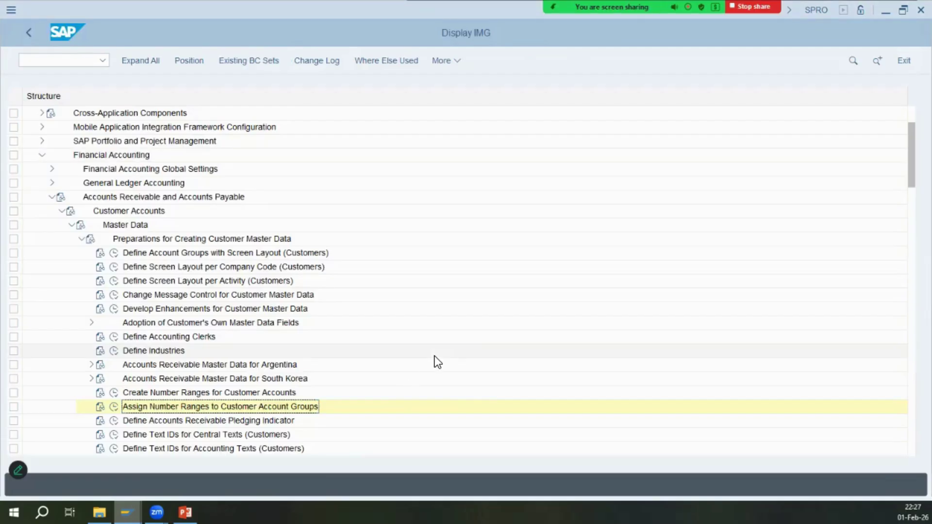
pyautogui.hotkey('ctrl', '/')
pyautogui.write('/NVOV6')
pyautogui.press('Return')
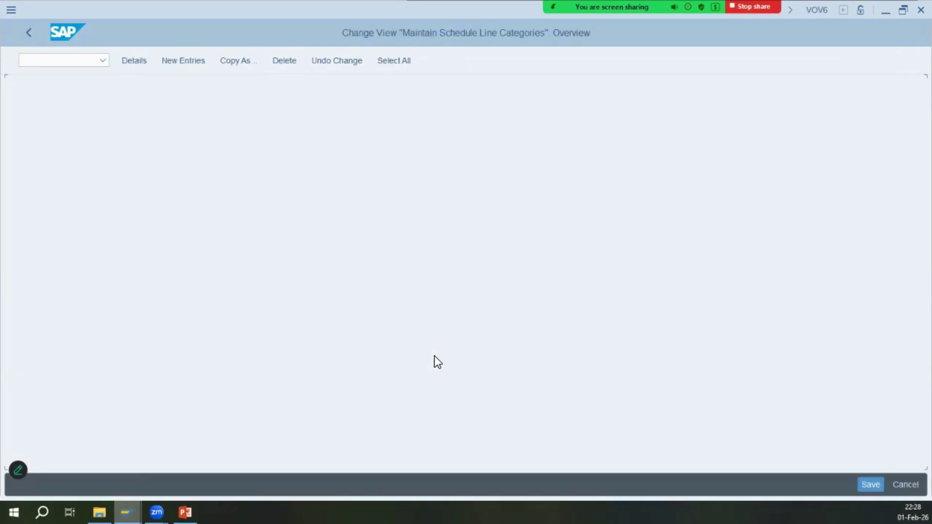
pyautogui.press('F3')
pyautogui.click(920, 10)
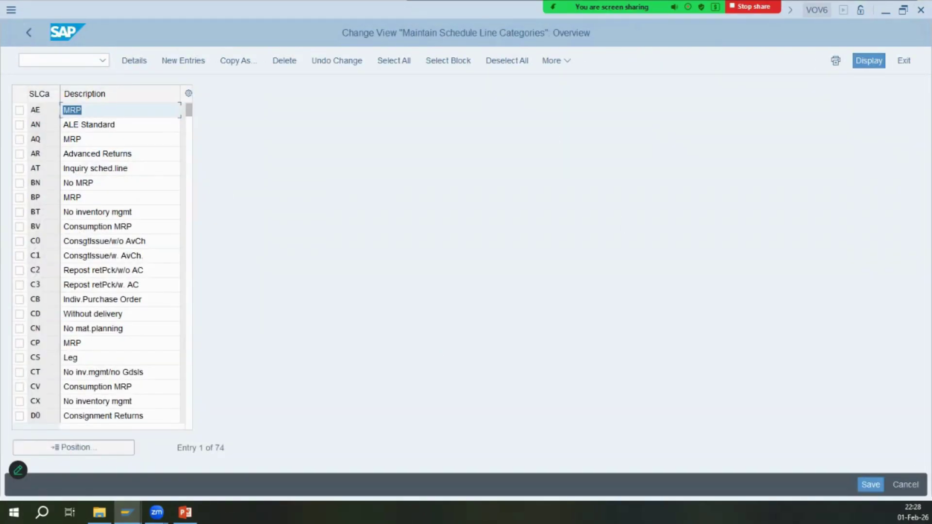
# - Check the schedule line category instructions on the PowerPoint slide and open the details of category DN (Returns) in SAP
pyautogui.click(184, 512)
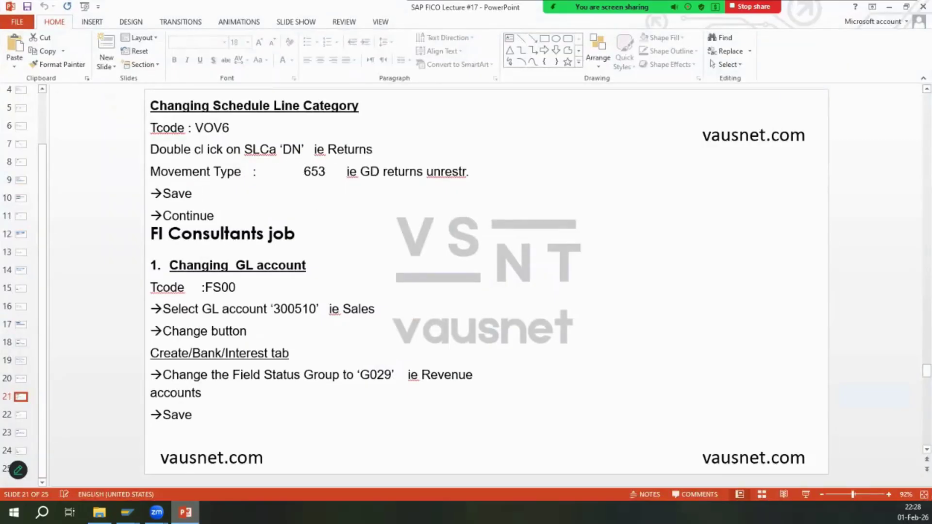
pyautogui.hotkey('alt', 'Tab')
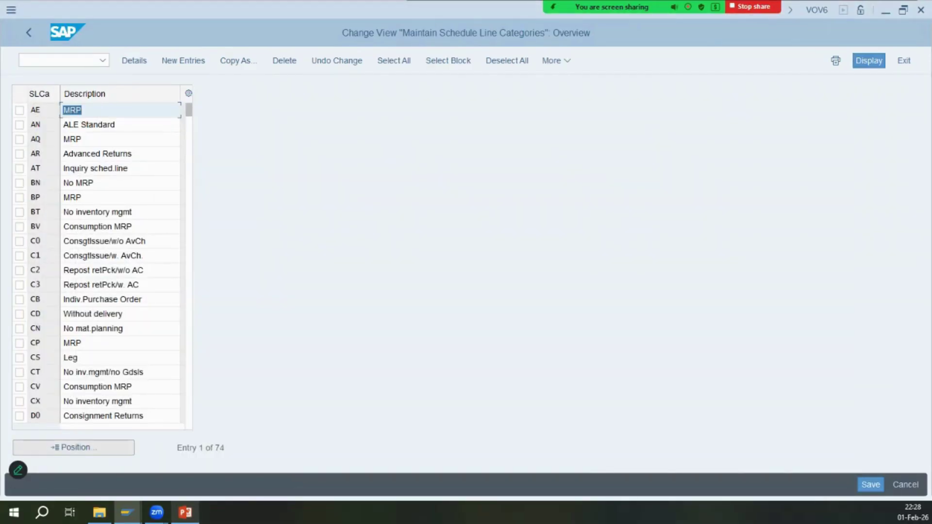
pyautogui.click(185, 512)
pyautogui.hotkey('alt', 'Tab')
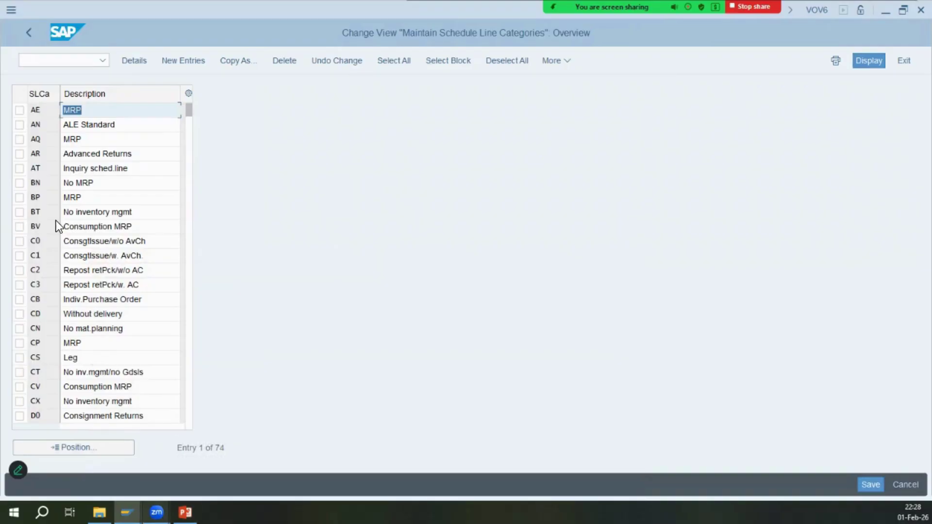
pyautogui.click(50, 409)
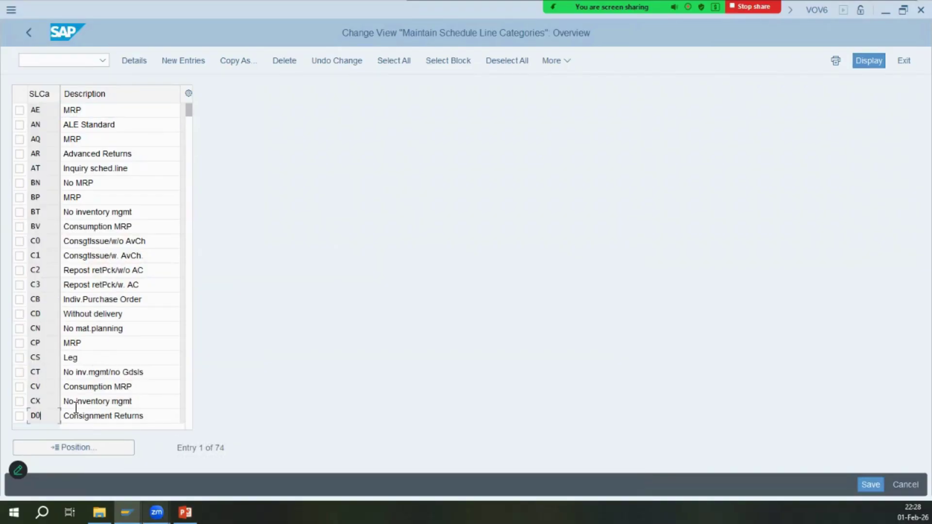
pyautogui.scroll(-5, 73, 415)
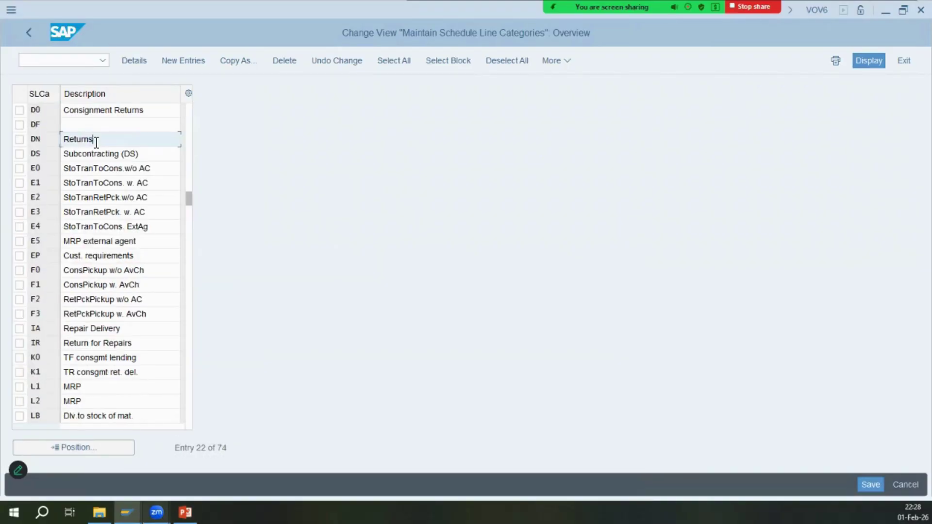
pyautogui.click(94, 140)
pyautogui.hotkey('alt', 'Tab')
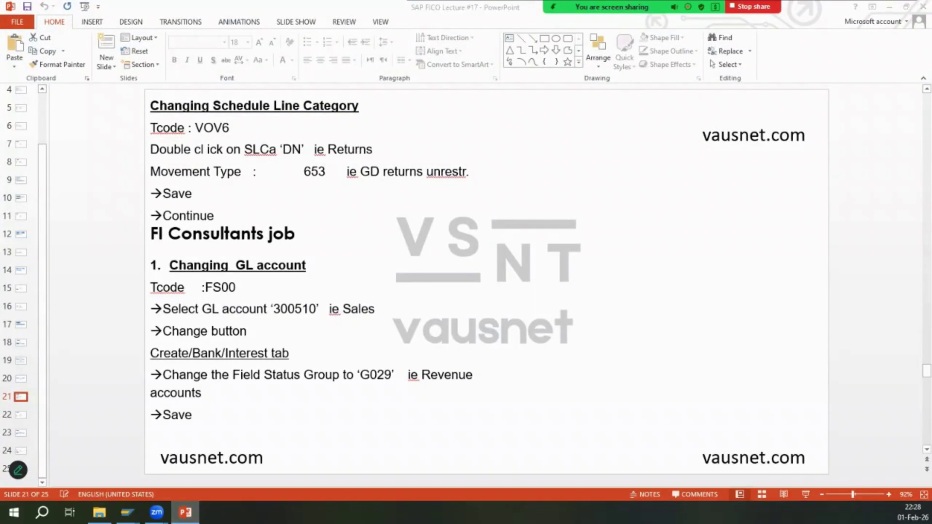
pyautogui.hotkey('alt', 'Tab')
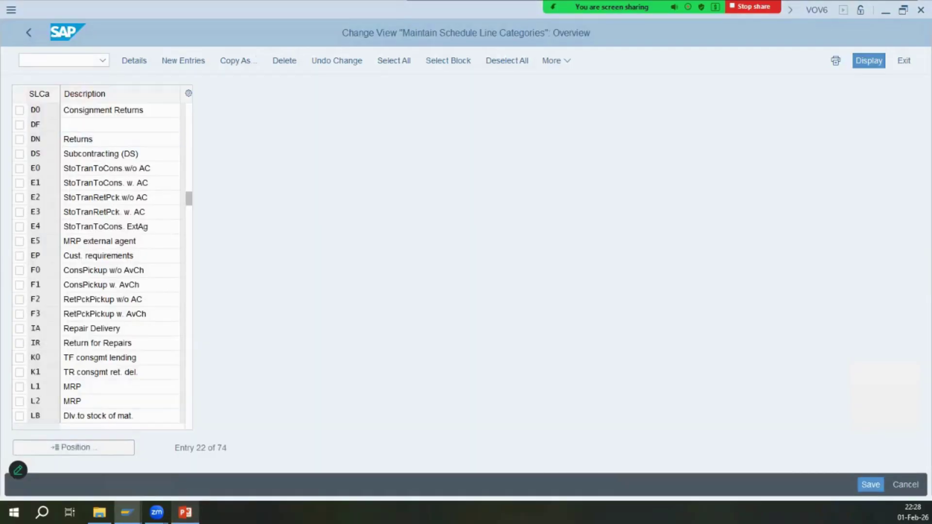
pyautogui.scroll(-5, 164, 406)
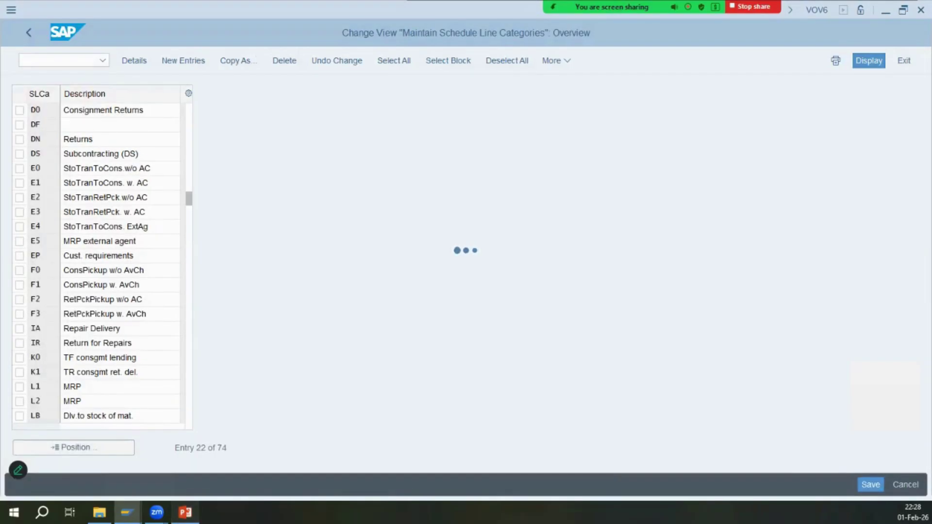
pyautogui.hotkey('alt', 'Tab')
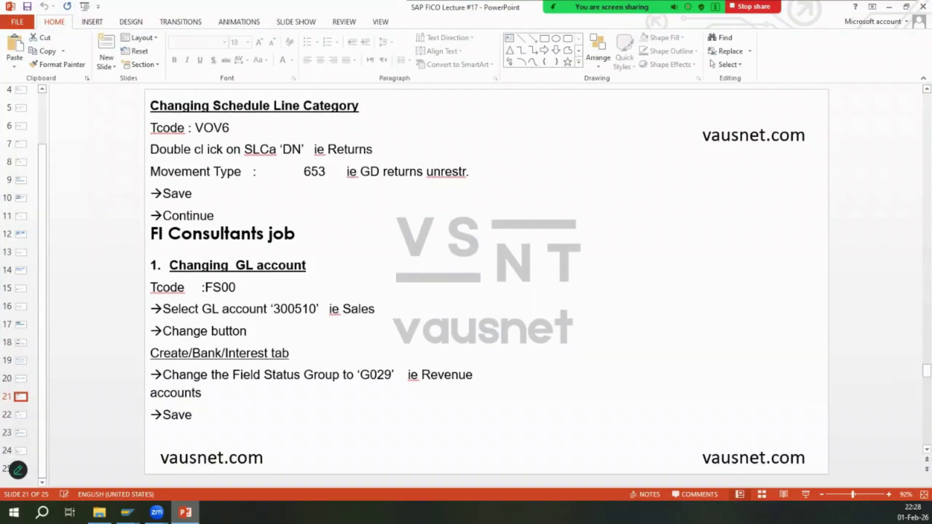
pyautogui.hotkey('alt', 'Tab')
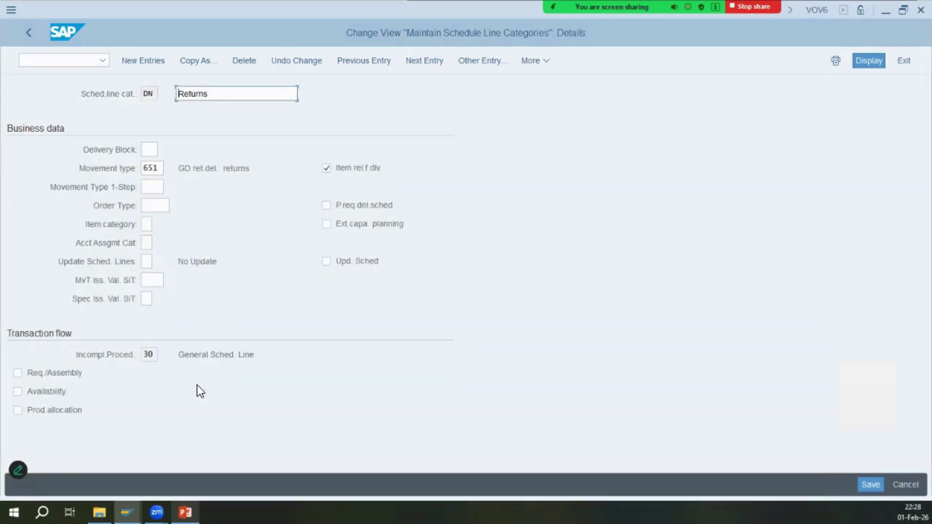
# - Set the movement type of schedule line category DN to 653 and save it
pyautogui.click(160, 167)
pyautogui.press('BackSpace')
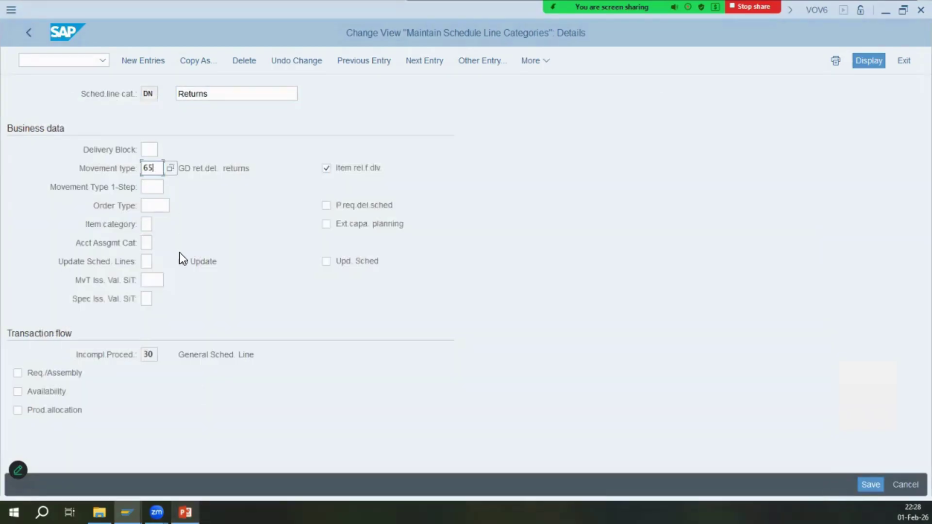
pyautogui.write('3')
pyautogui.press('Return')
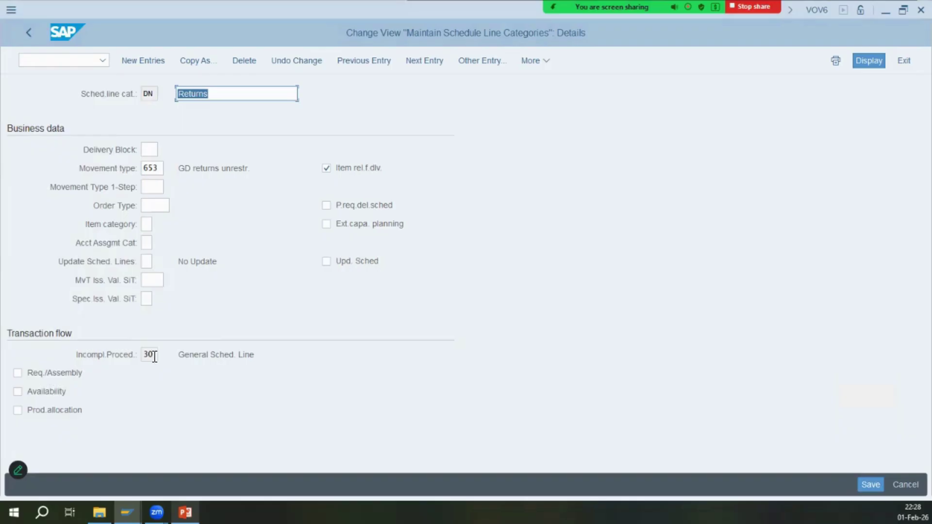
pyautogui.moveTo(198, 355); pyautogui.dragTo(263, 357)
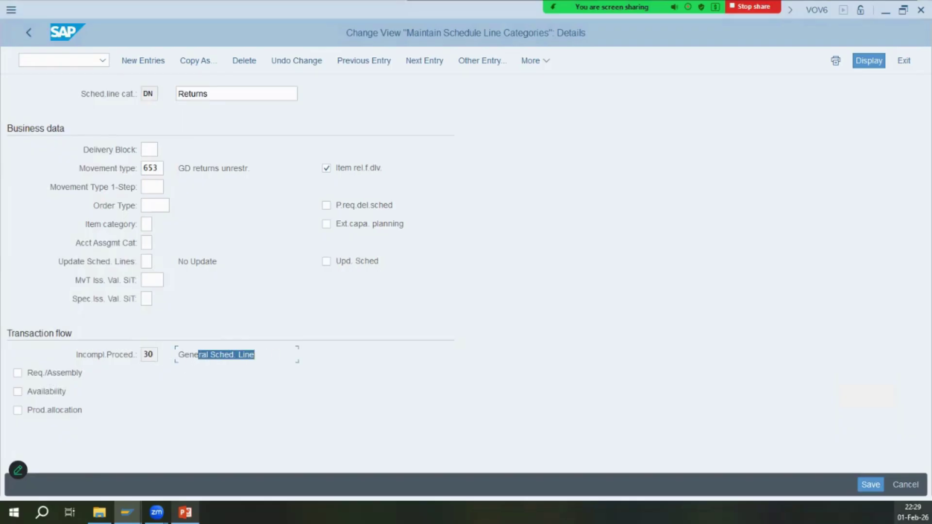
pyautogui.click(872, 485)
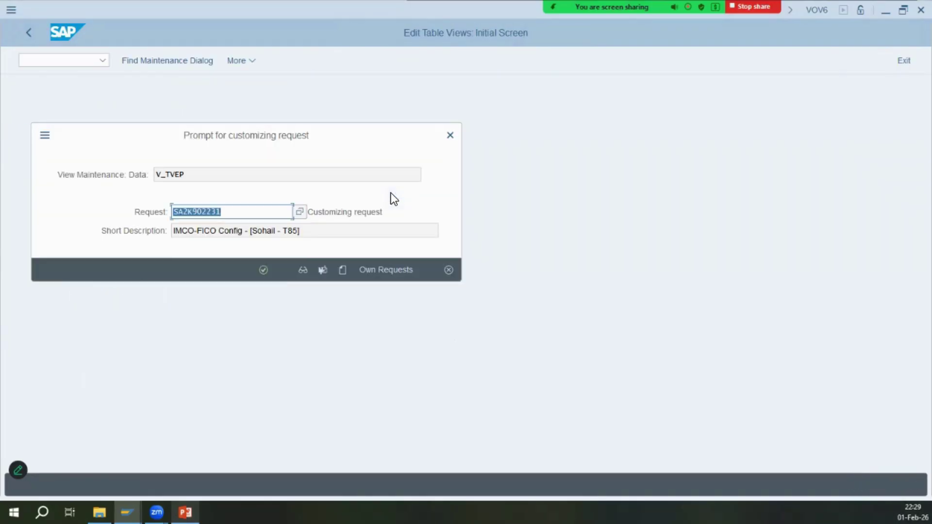
# - Look up G/L account 300510 on the PowerPoint slide and start transaction FS00 in SAP
pyautogui.click(184, 513)
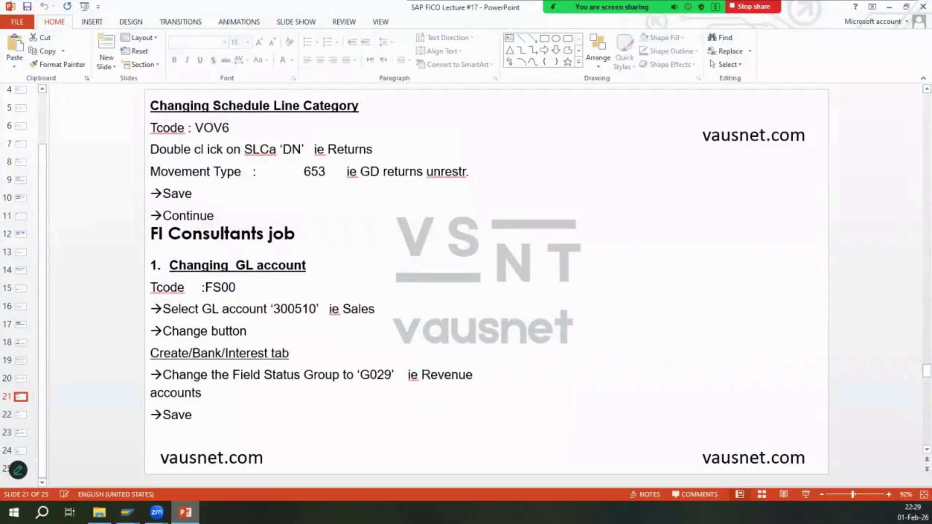
pyautogui.doubleClick(284, 307)
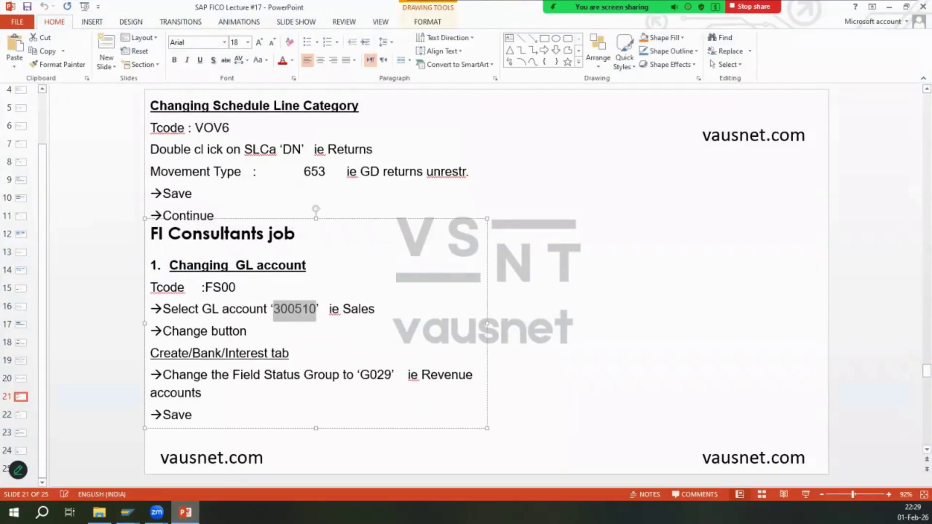
pyautogui.hotkey('alt', 'Tab')
pyautogui.hotkey('ctrl', '/')
pyautogui.write('/nfs00')
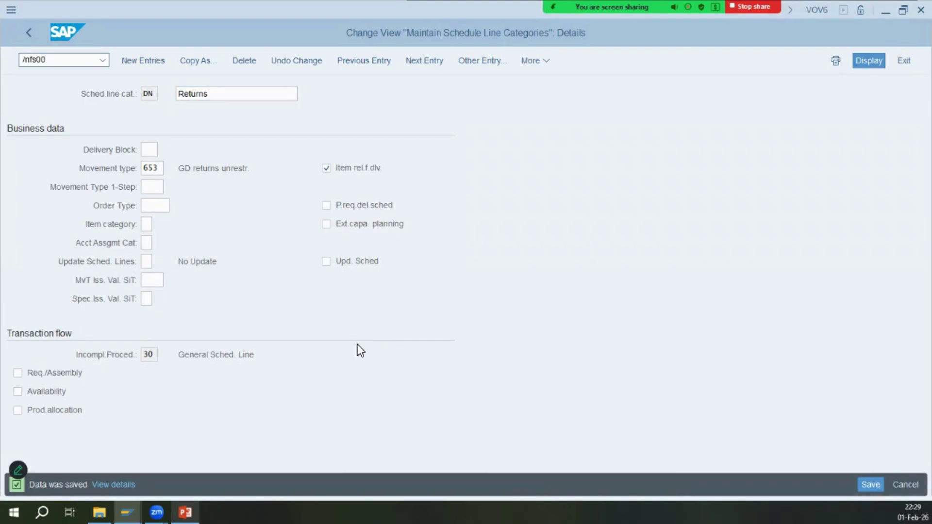
pyautogui.press('Return')
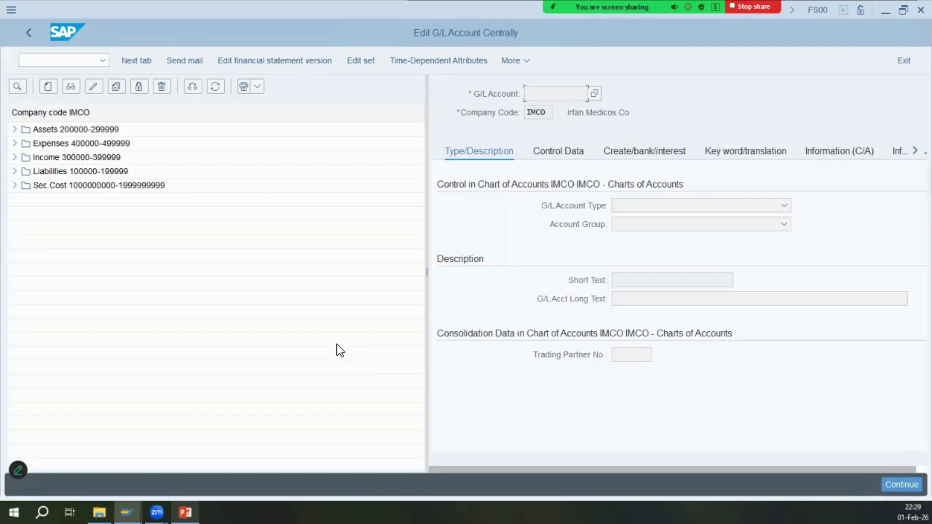
# - Search the IMCO account tree for G/L account 300510
pyautogui.click(17, 86)
pyautogui.write('300510')
pyautogui.press('Return')
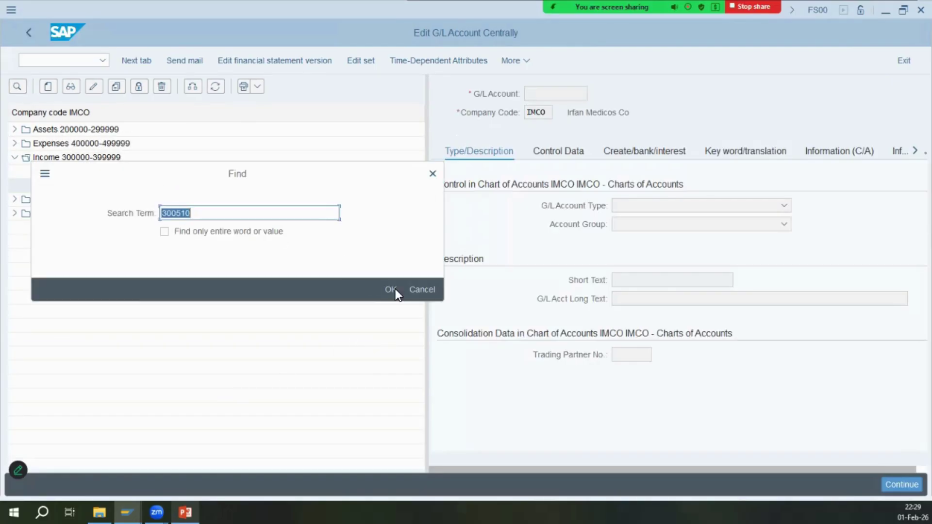
pyautogui.click(392, 289)
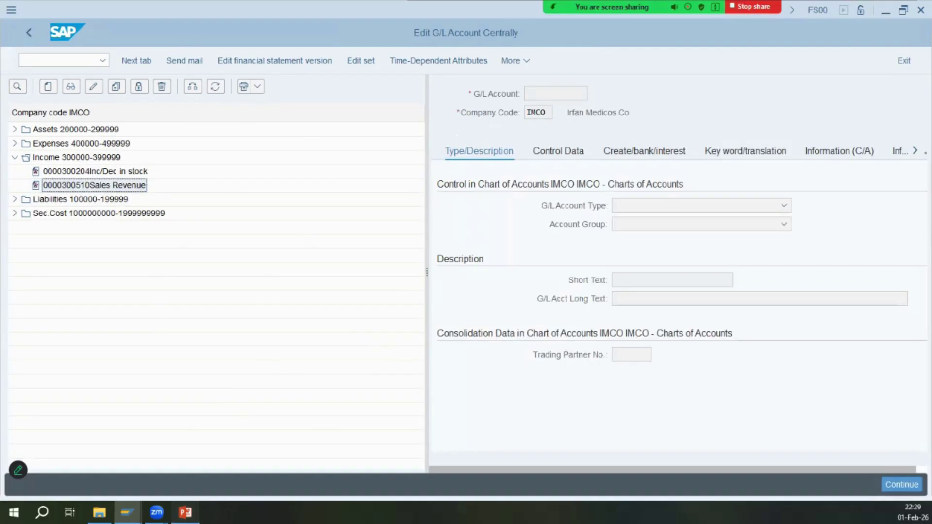
# - Open the Sales Revenue G/L account 300510 for changing, narrow the account tree and show the Create/bank/interest settings
pyautogui.click(186, 513)
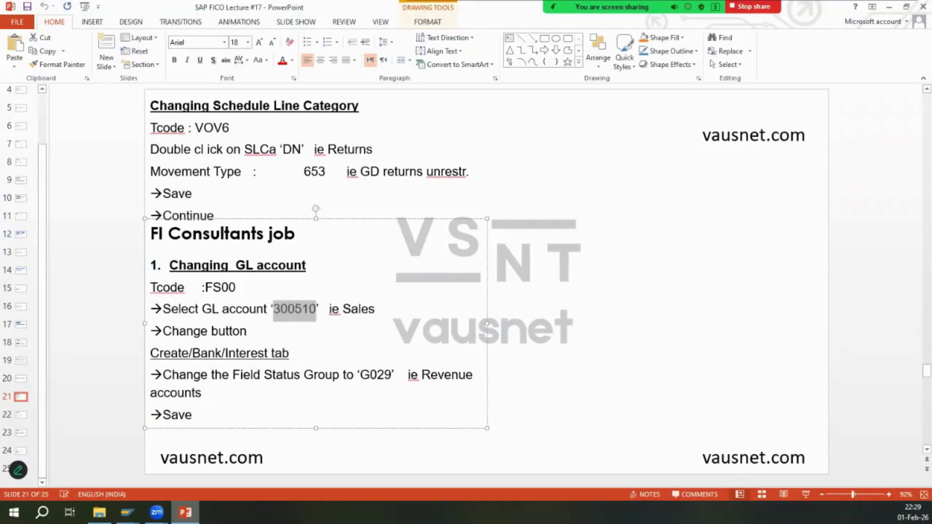
pyautogui.hotkey('alt', 'Tab')
pyautogui.click(94, 87)
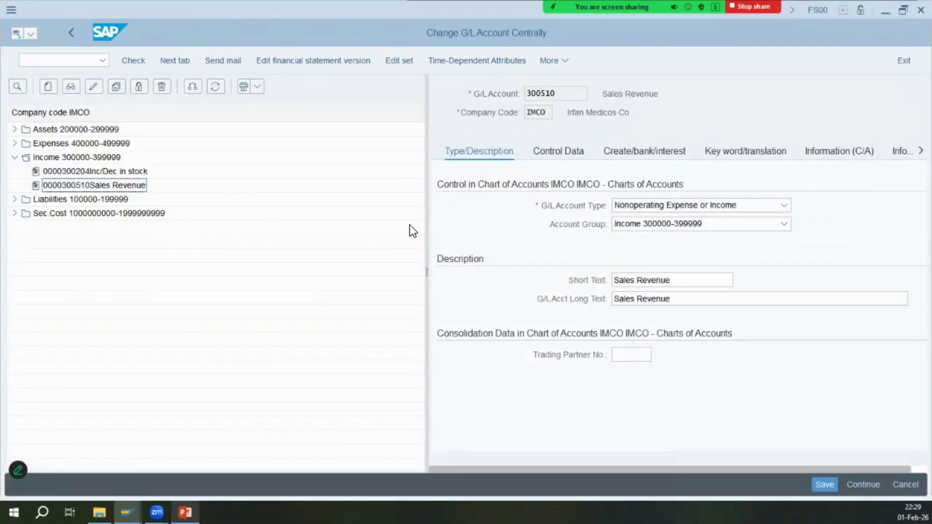
pyautogui.moveTo(422, 225); pyautogui.dragTo(192, 227)
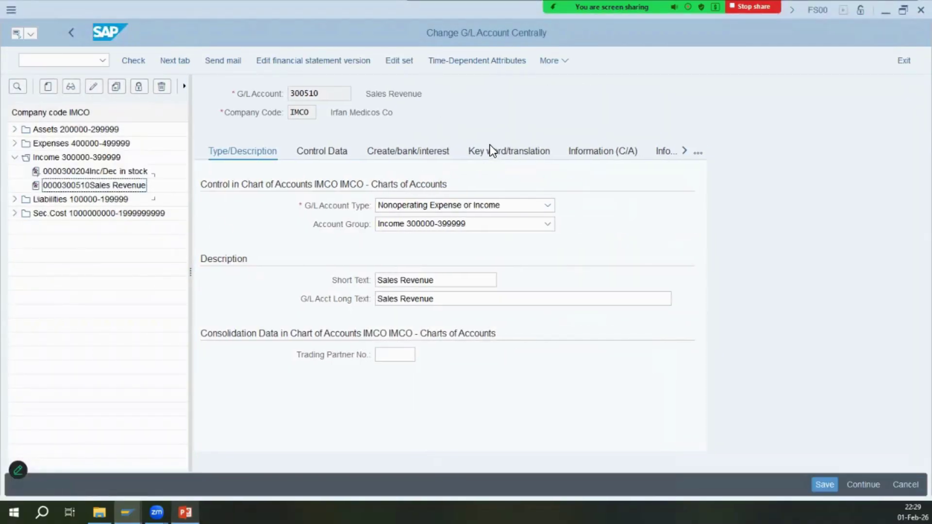
pyautogui.click(415, 153)
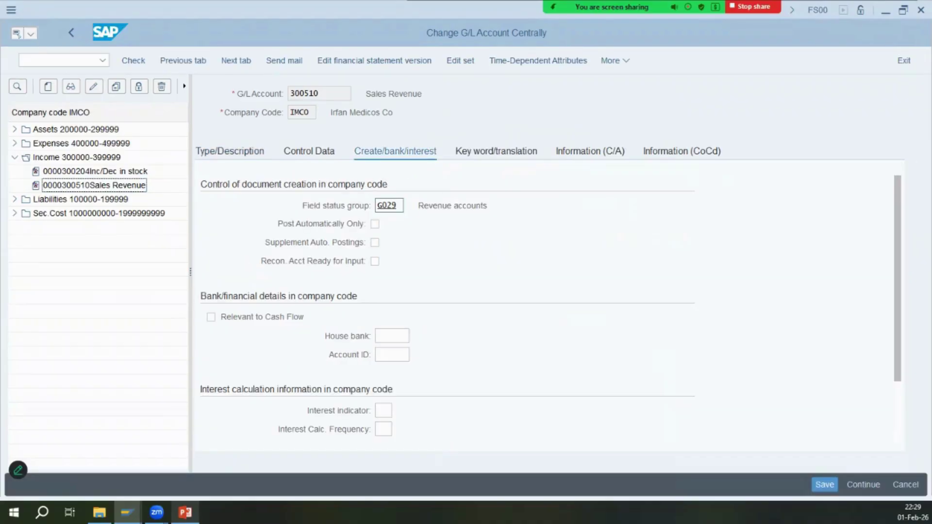
# - Compare the Sales Revenue account's field status group with the slide and view the group's field status overview
pyautogui.click(185, 512)
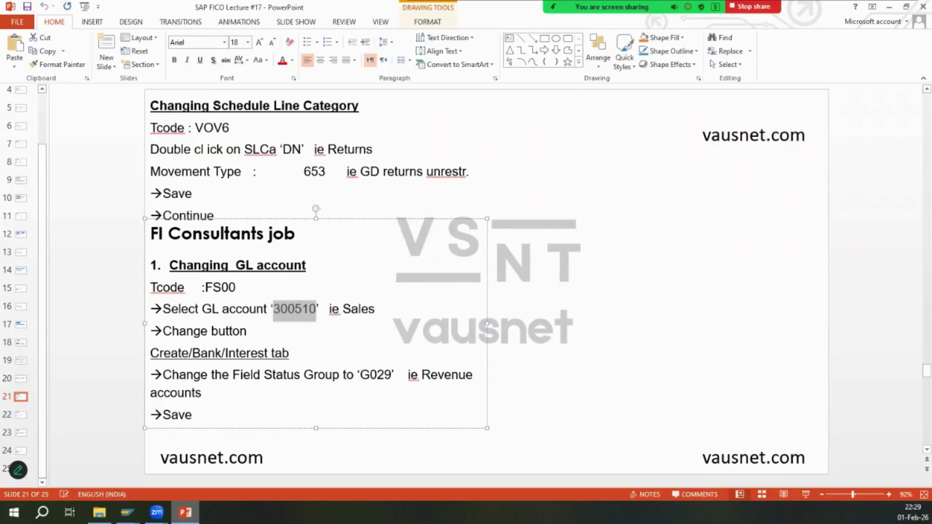
pyautogui.hotkey('alt', 'Tab')
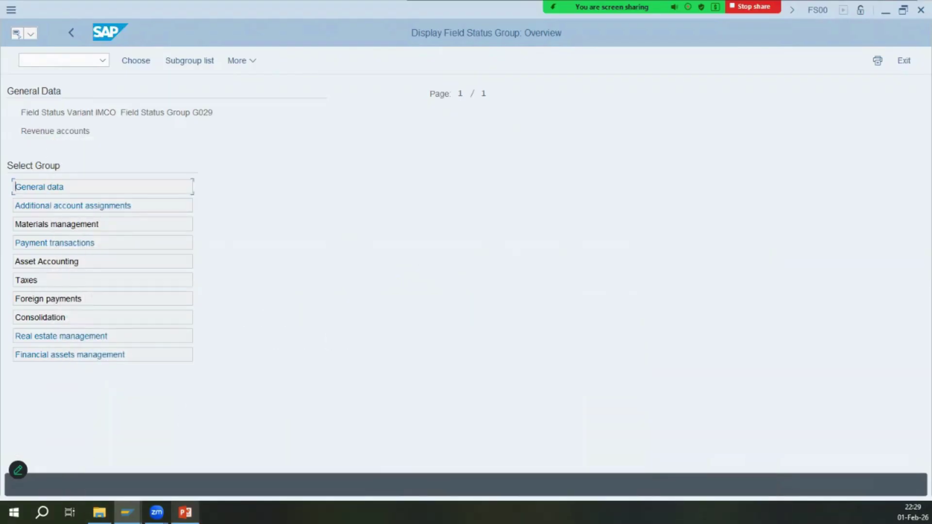
pyautogui.click(68, 32)
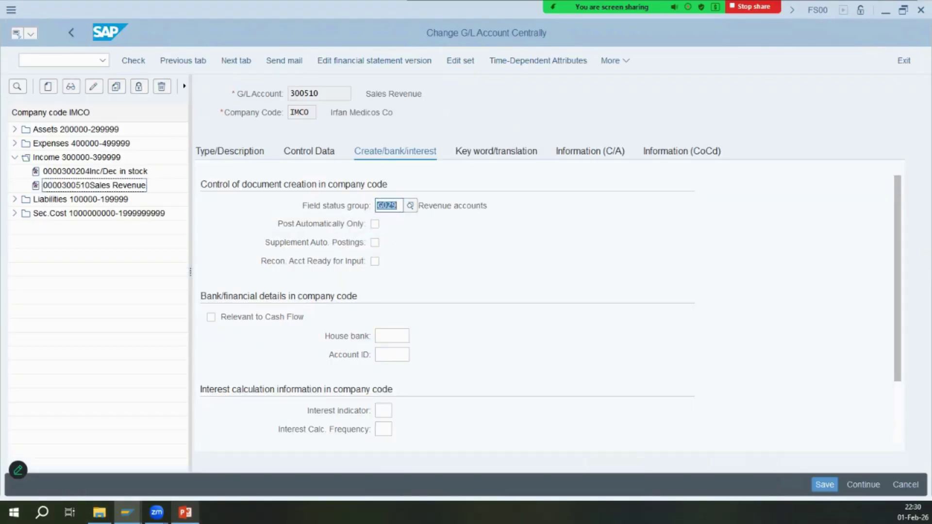
# - Copy the Discount account number 400491 from the next PowerPoint slide and return to SAP
pyautogui.hotkey('alt', 'Tab')
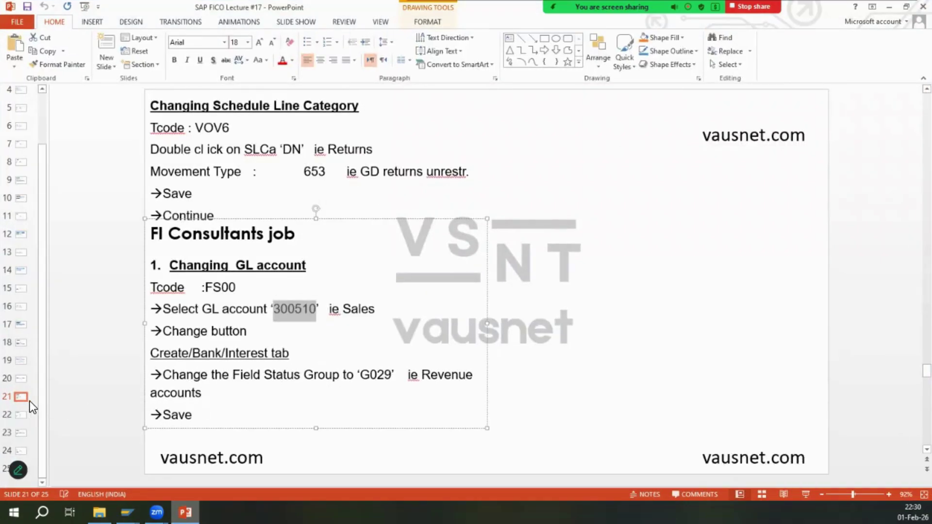
pyautogui.press('Down')
pyautogui.doubleClick(234, 124)
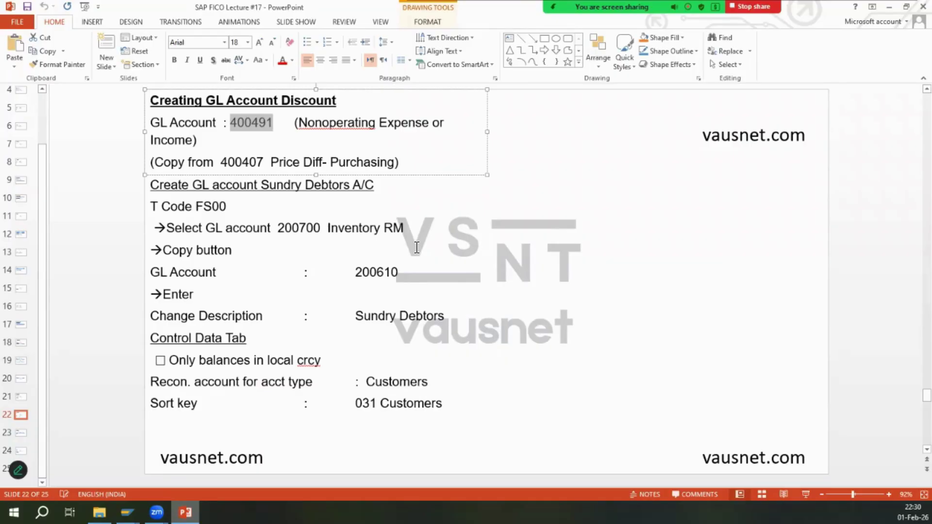
pyautogui.hotkey('alt', 'Tab')
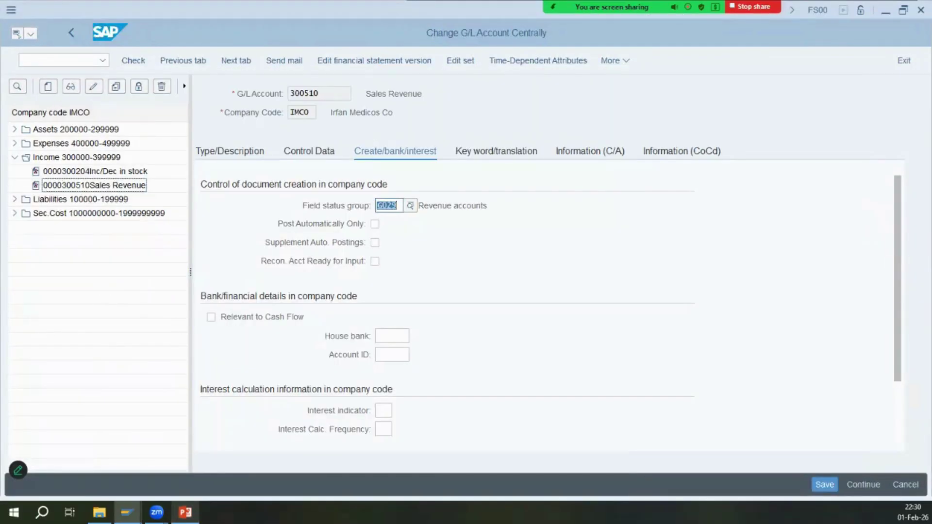
pyautogui.hotkey('alt', 'Tab')
pyautogui.hotkey('alt', 'Tab')
# - Open G/L account 400407 Price Diff Purchase from the Expenses group of the account tree
pyautogui.click(71, 88)
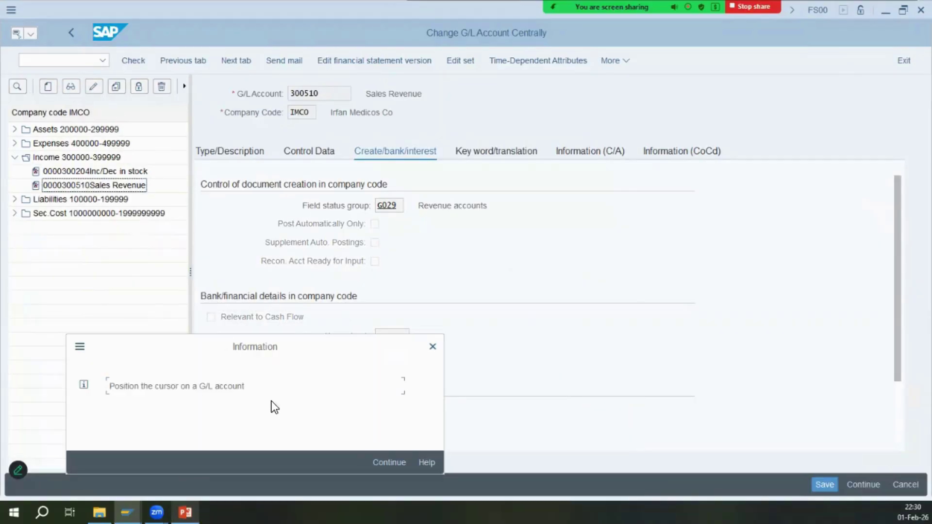
pyautogui.press('Return')
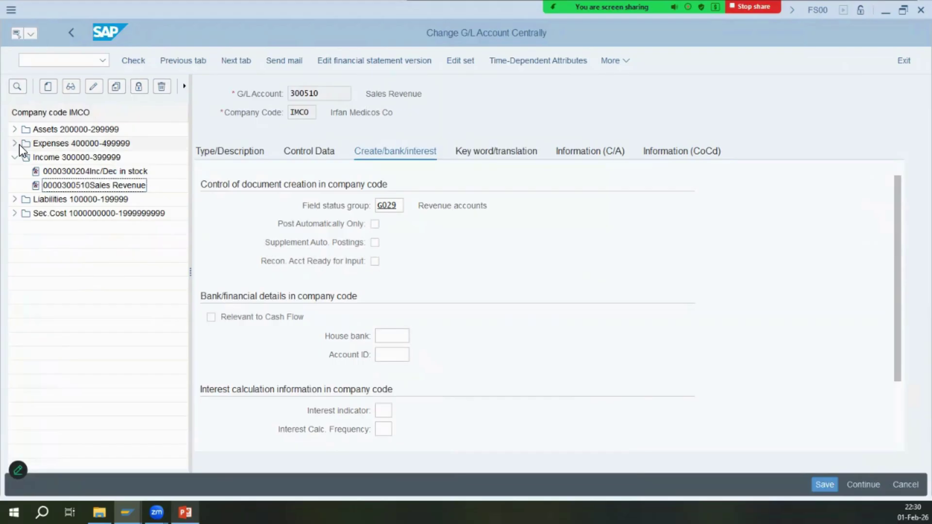
pyautogui.click(15, 143)
pyautogui.click(73, 199)
pyautogui.doubleClick(72, 200)
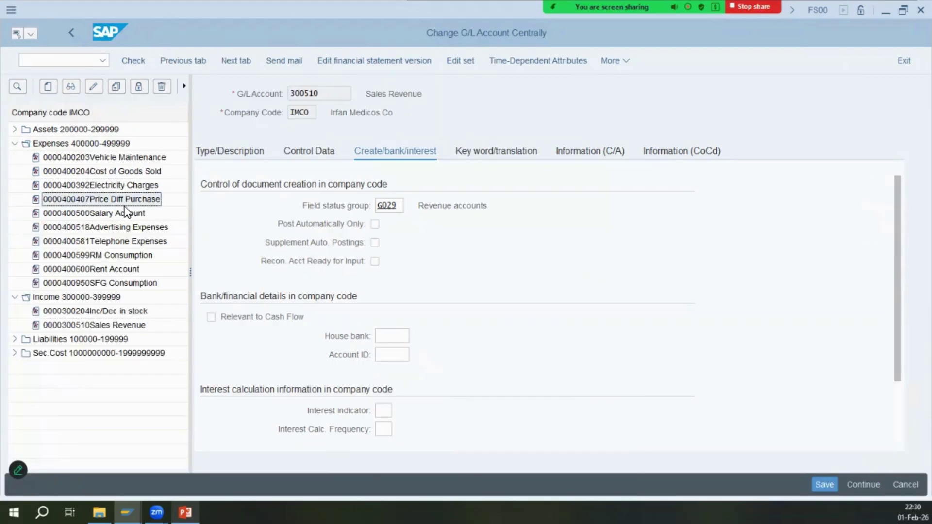
# - Copy G/L account 400407 to a new account 400491 in company code IMCO
pyautogui.click(120, 92)
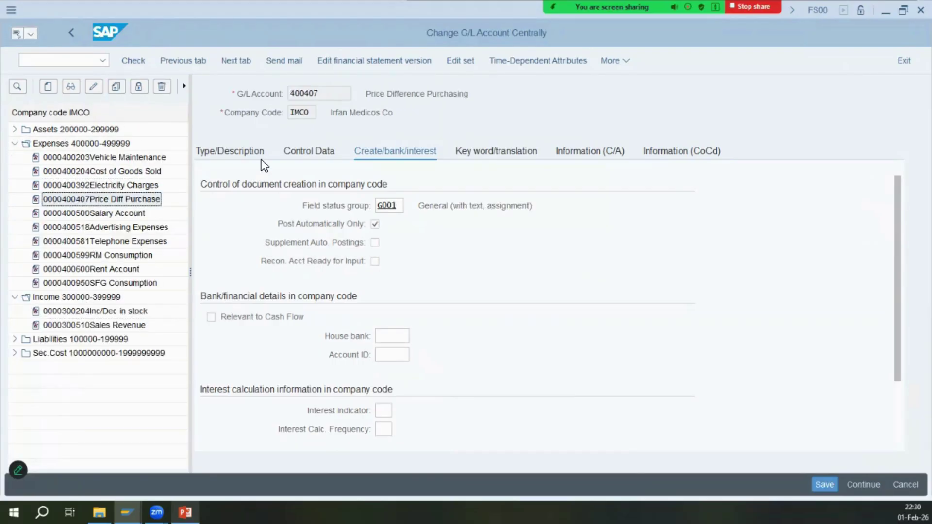
pyautogui.hotkey('alt', 'Tab')
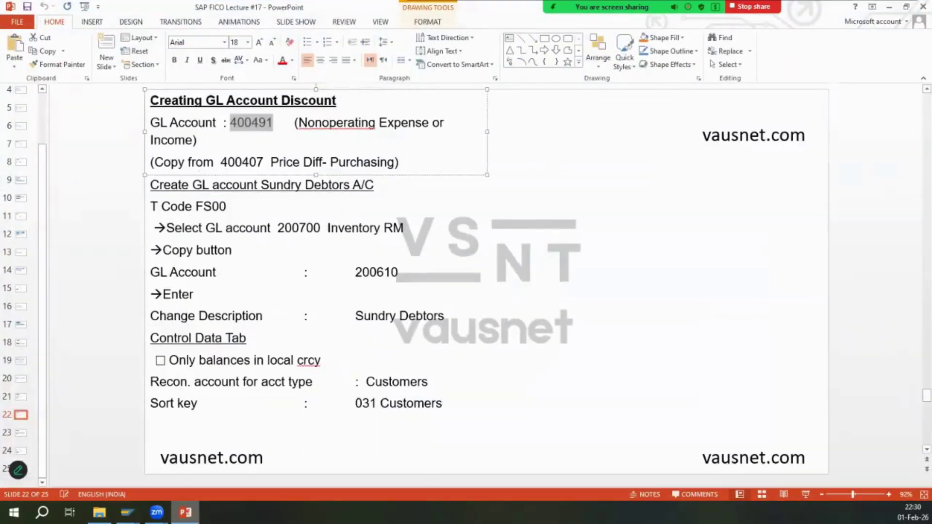
pyautogui.hotkey('alt', 'Tab')
pyautogui.hotkey('ctrl', 'v')
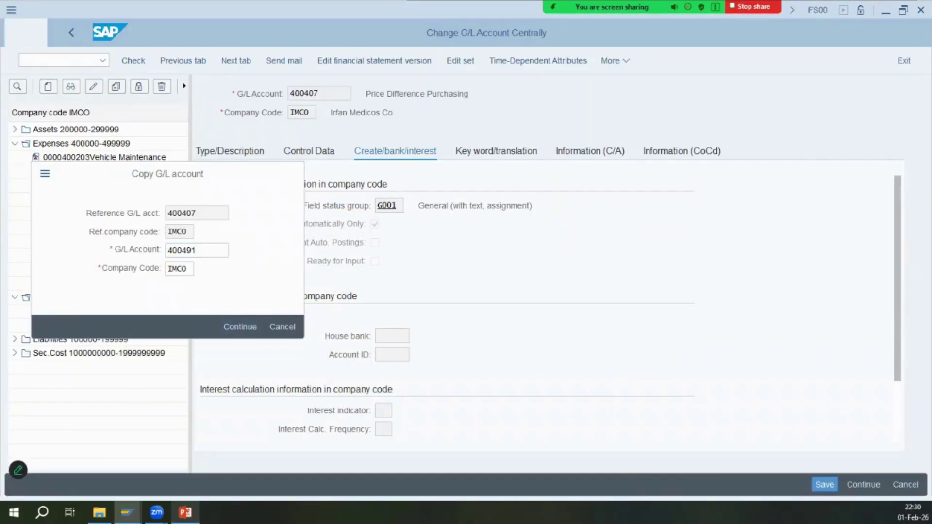
pyautogui.hotkey('alt', 'Tab')
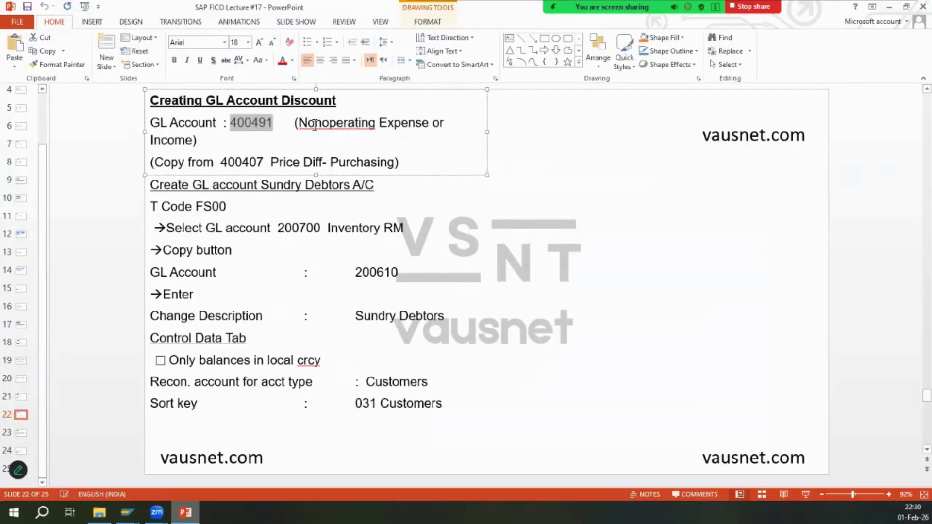
pyautogui.hotkey('alt', 'Tab')
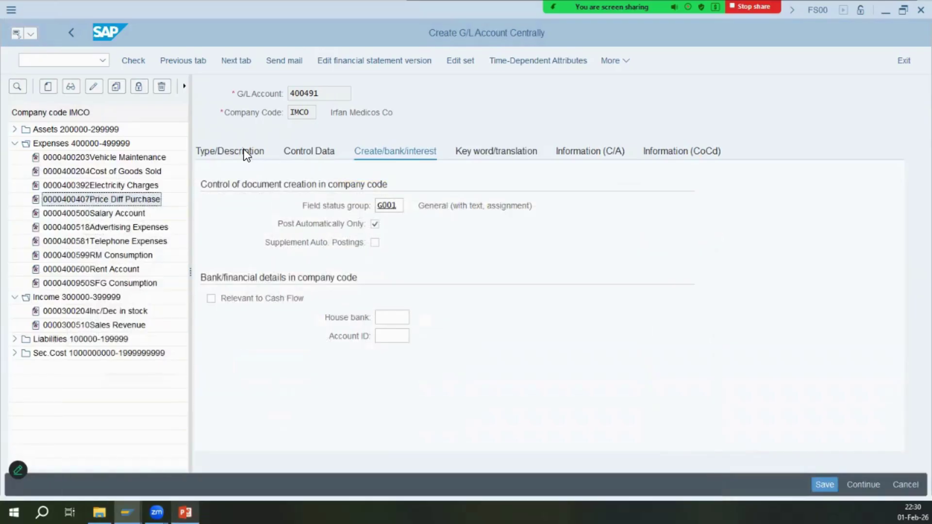
# - Set both the short text and the long text of account 400491 to Discount and save the account
pyautogui.click(244, 151)
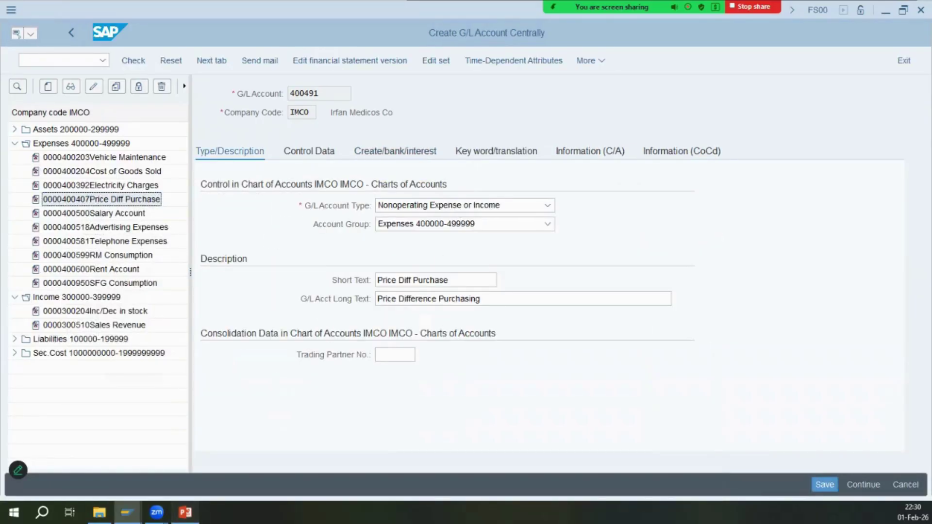
pyautogui.hotkey('alt', 'Tab')
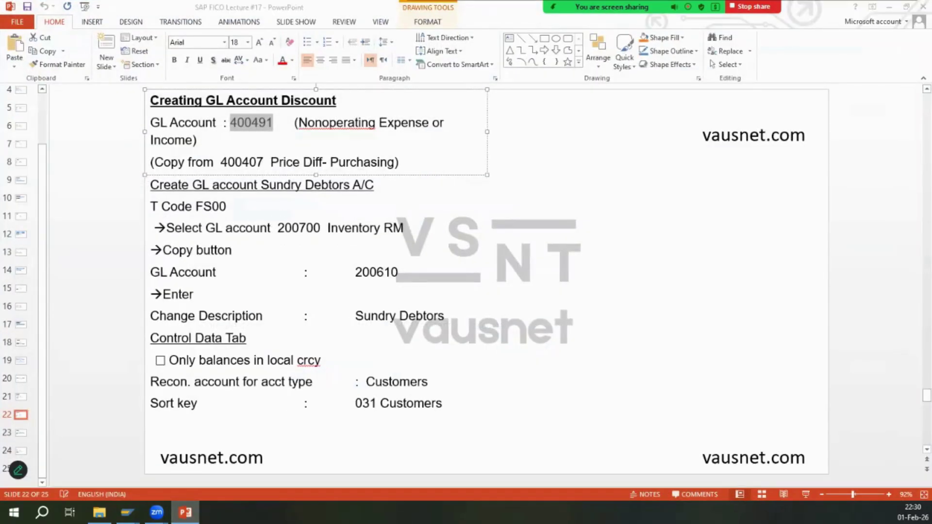
pyautogui.hotkey('alt', 'Tab')
pyautogui.moveTo(452, 280); pyautogui.dragTo(375, 280)
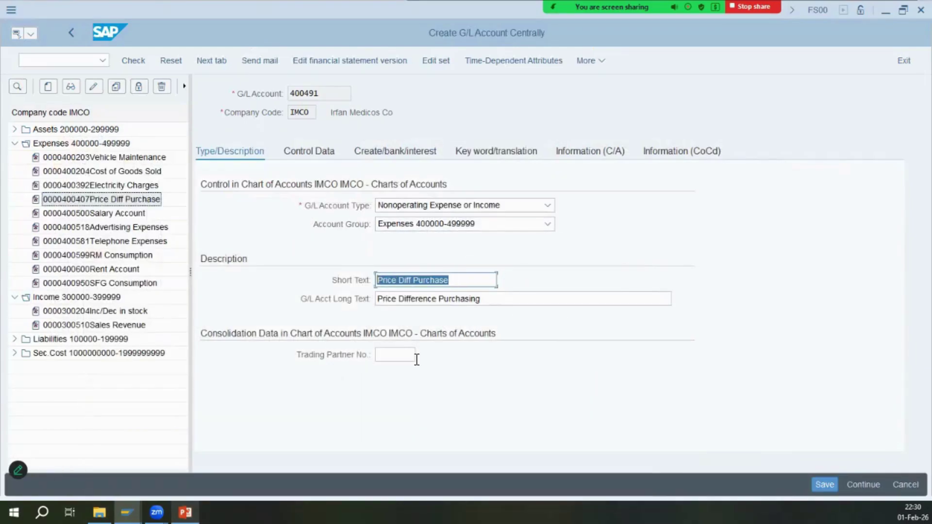
pyautogui.write('Discount')
pyautogui.press('Tab')
pyautogui.write('Discount')
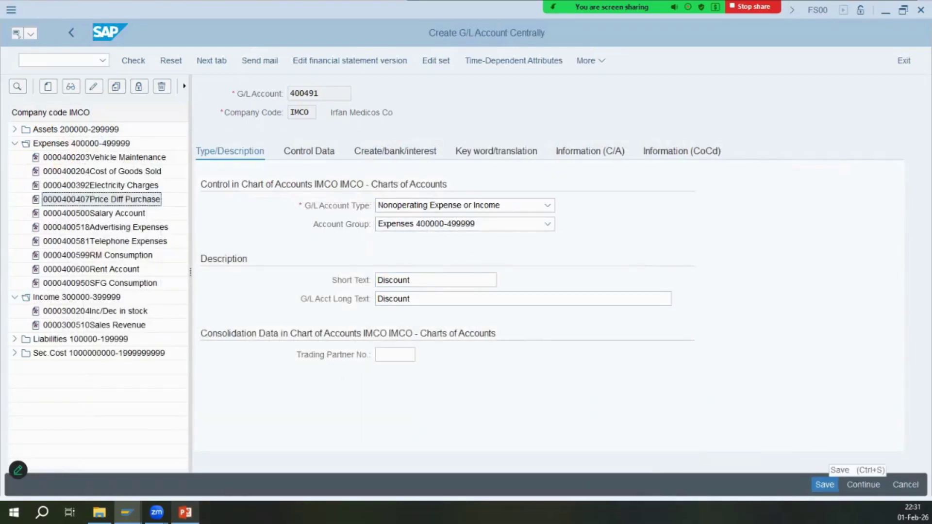
# - Copy the Inventory RM account number 200700 from the PowerPoint slide and return to SAP
pyautogui.click(184, 512)
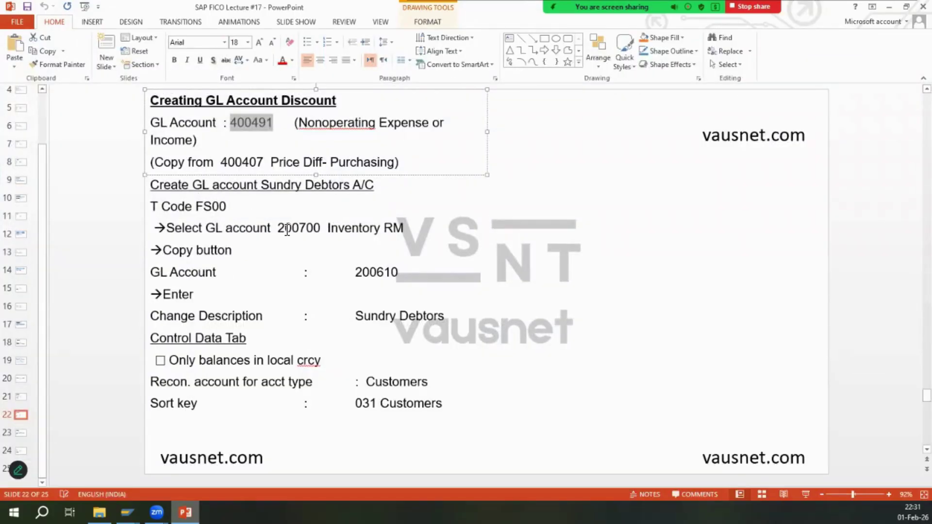
pyautogui.moveTo(278, 228); pyautogui.dragTo(321, 228)
pyautogui.click(320, 228)
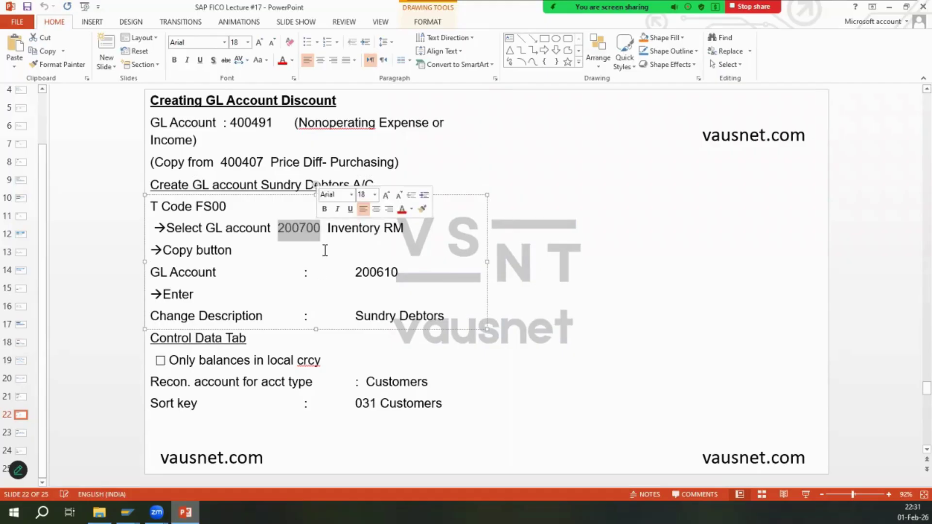
pyautogui.hotkey('alt', 'Tab')
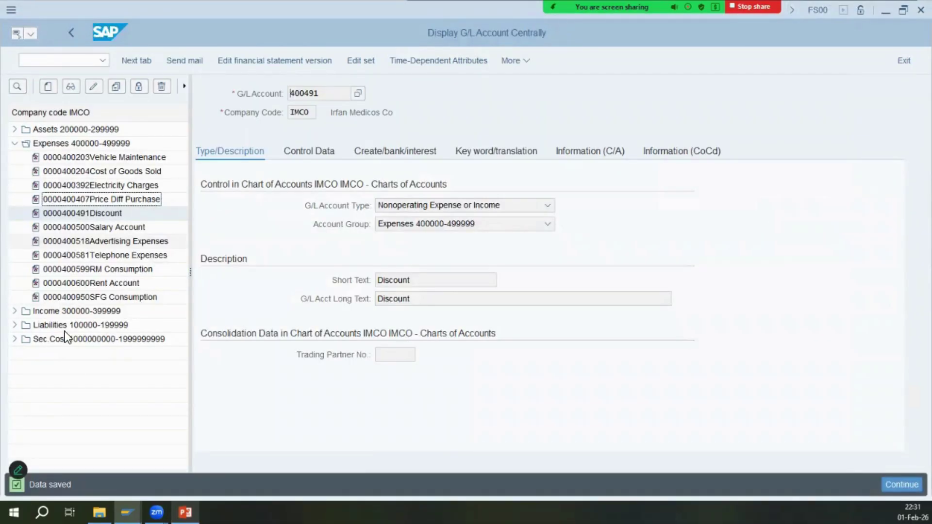
pyautogui.hotkey('alt', 'Tab')
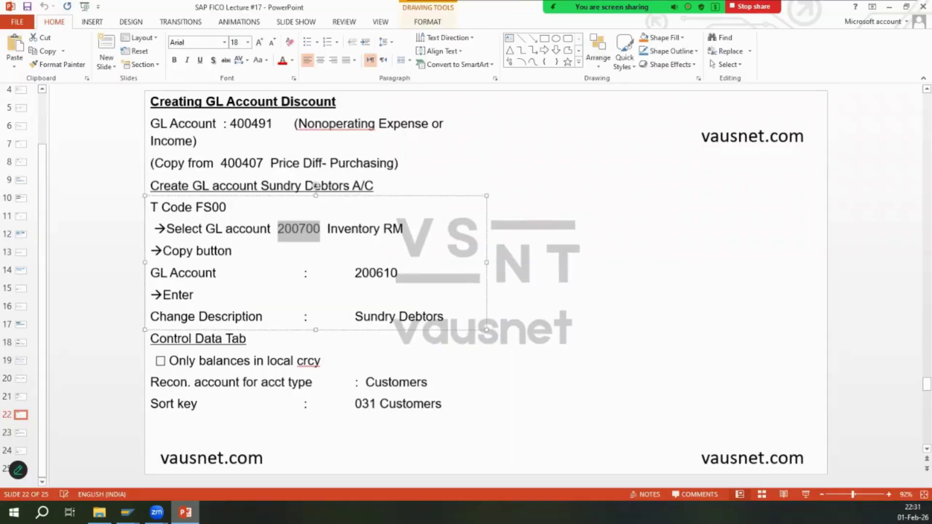
pyautogui.hotkey('alt', 'Tab')
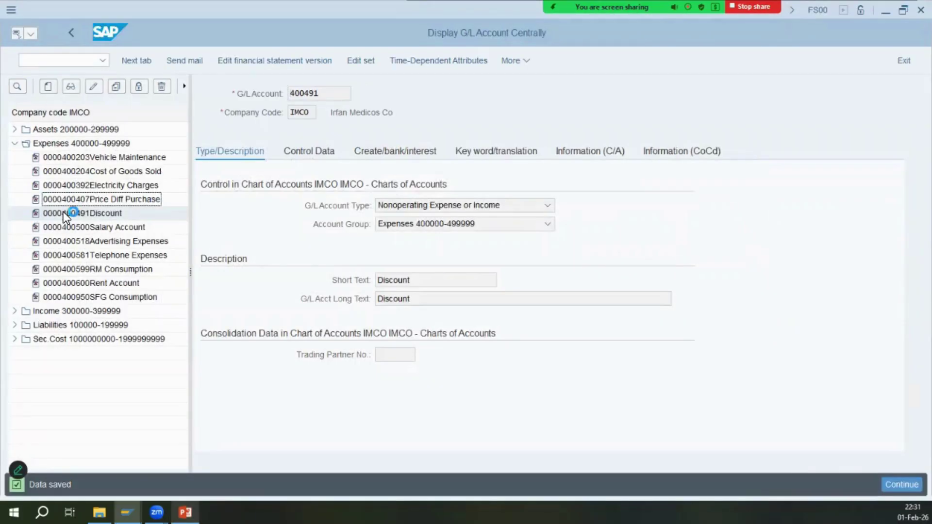
# - Search the account tree for G/L account 200700
pyautogui.click(63, 212)
pyautogui.hotkey('ctrl', 'f')
pyautogui.hotkey('ctrl', 'v')
pyautogui.press('Return')
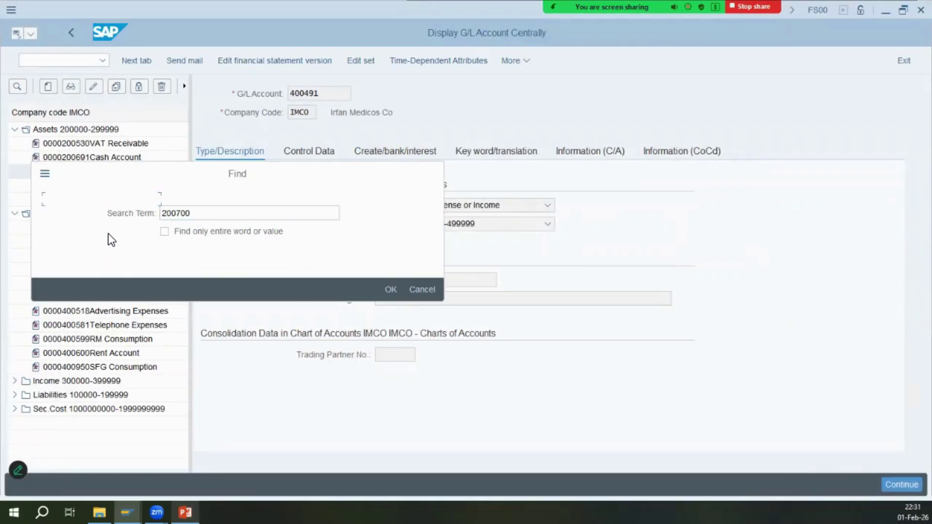
pyautogui.press('Return')
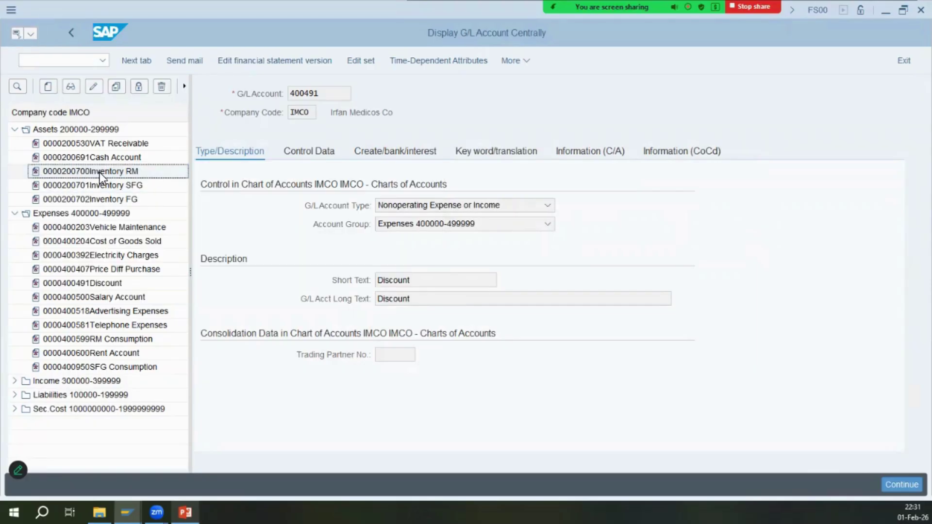
# - Copy G/L account 200700 Inventory RM to a new account 200610 in company code IMCO
pyautogui.hotkey('alt', 'Tab')
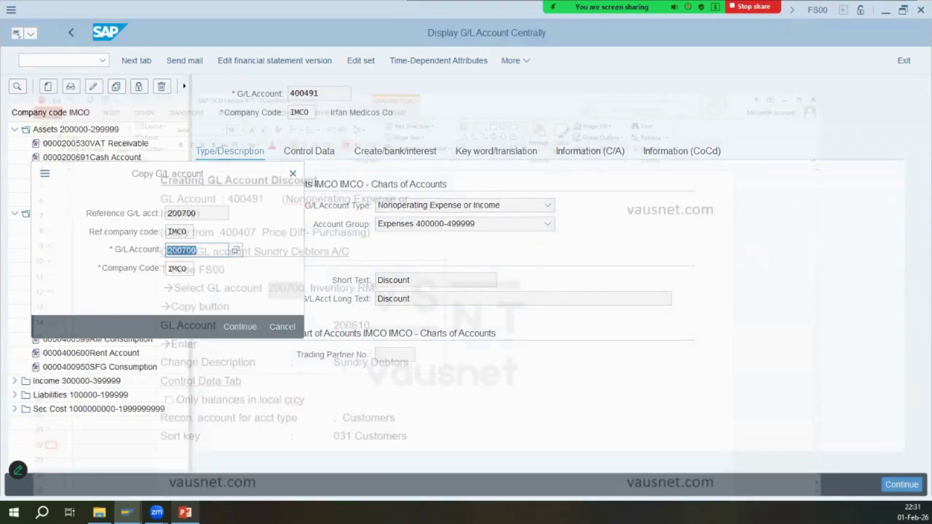
pyautogui.hotkey('alt', 'Tab')
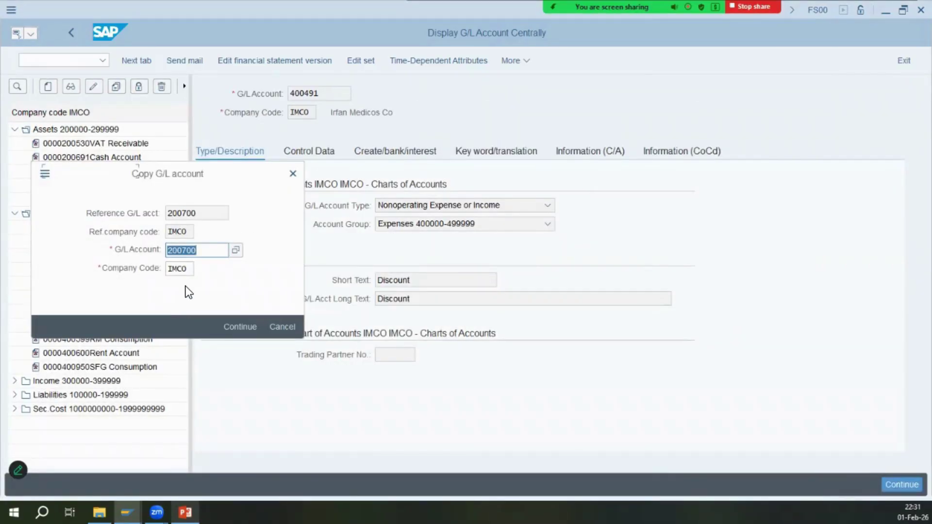
pyautogui.write('200610')
pyautogui.press('Return')
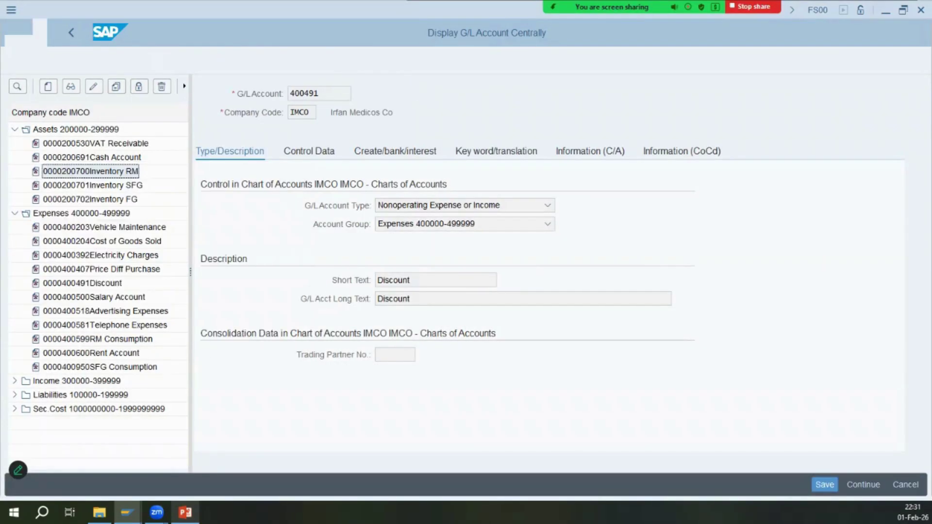
# - Set both the short text and the long text of account 200610 to Sundry Debtors
pyautogui.hotkey('alt', 'Tab')
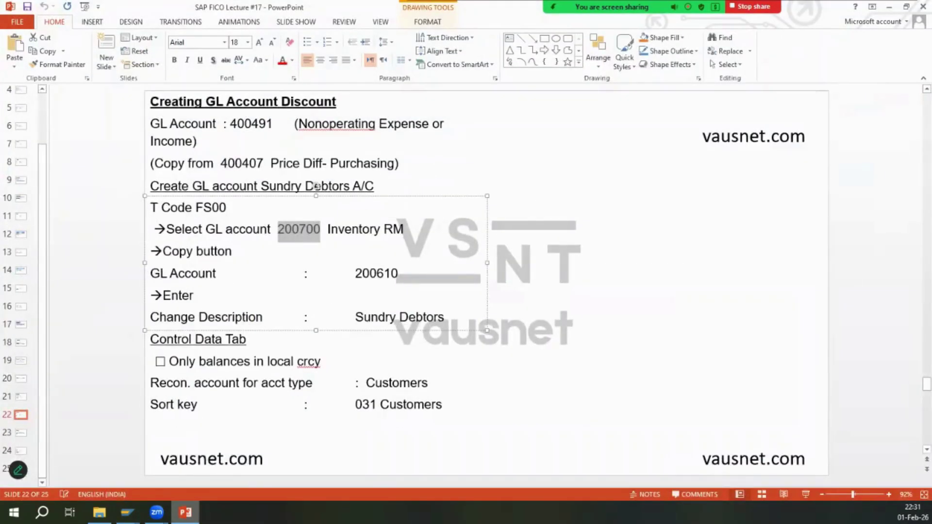
pyautogui.hotkey('alt', 'Tab')
pyautogui.moveTo(434, 284); pyautogui.dragTo(376, 281)
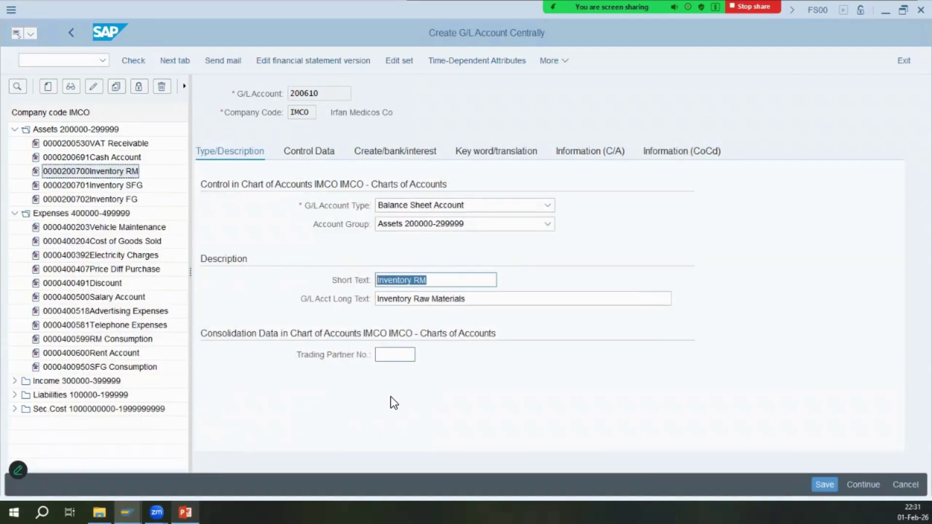
pyautogui.write('Sundry Debt')
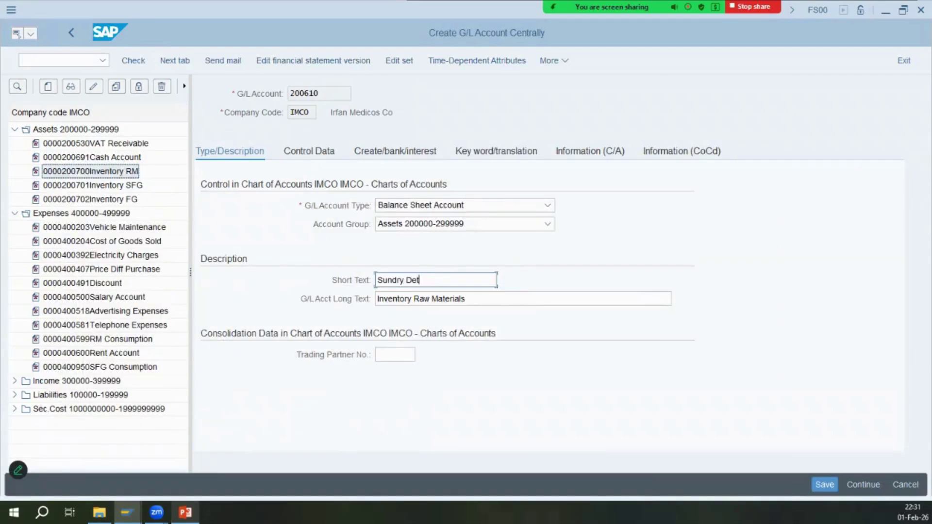
pyautogui.write('ors')
pyautogui.press('Tab')
pyautogui.write('Sund')
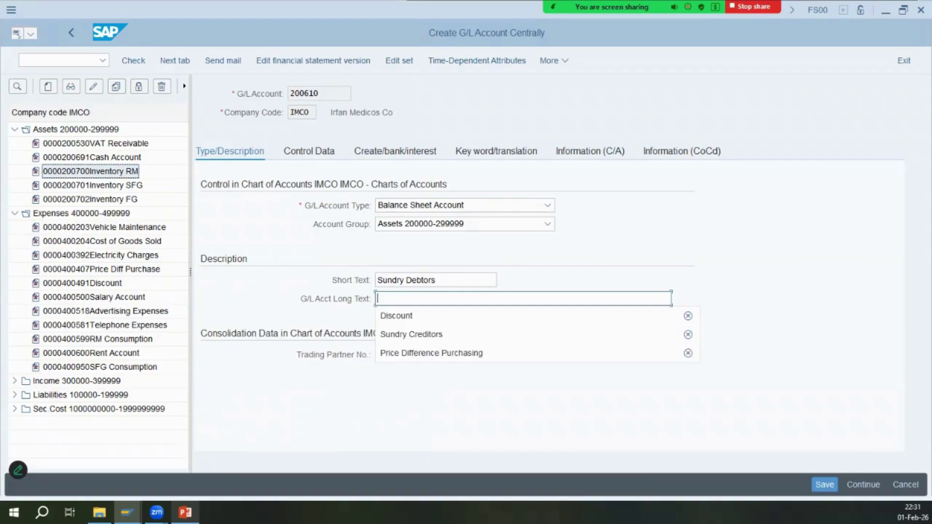
pyautogui.write('ry Debtors')
pyautogui.press('Return')
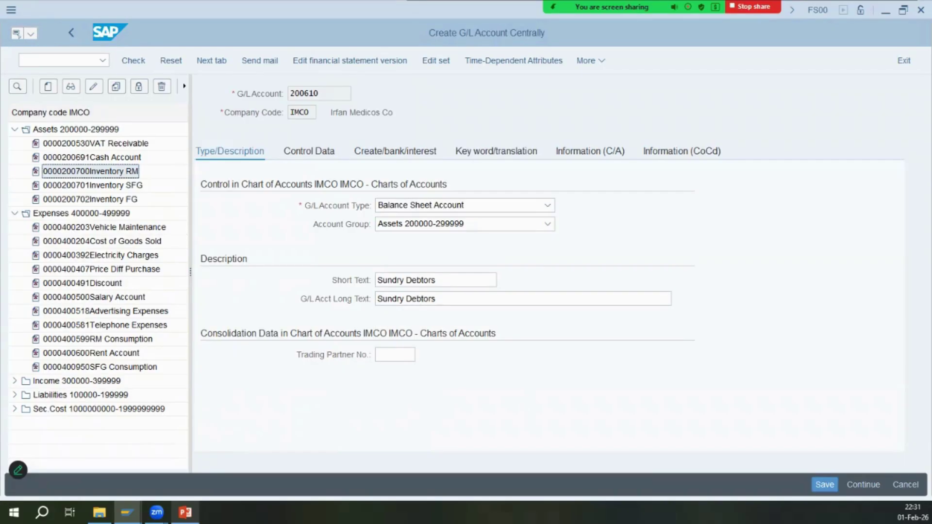
# - Save the new G/L account 200610 Sundry Debtors despite the currency warning
pyautogui.hotkey('alt', 'Tab')
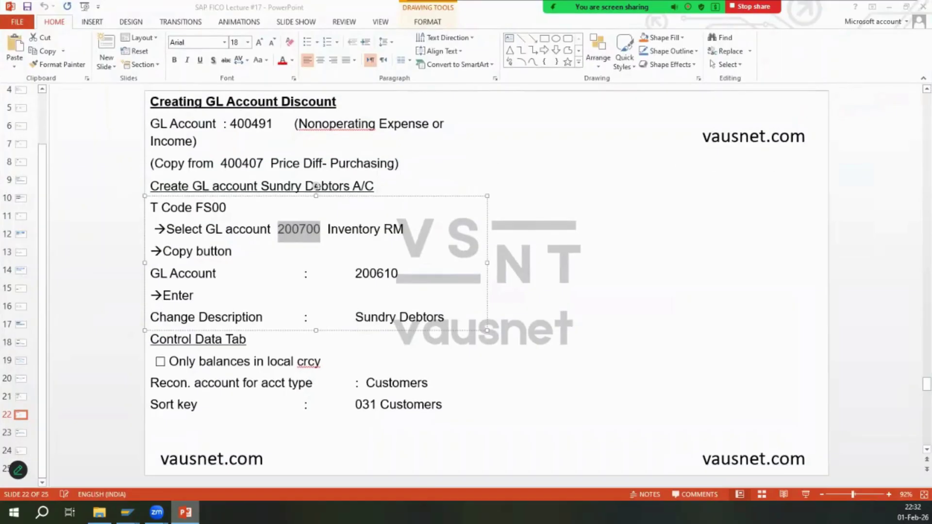
pyautogui.hotkey('alt', 'Tab')
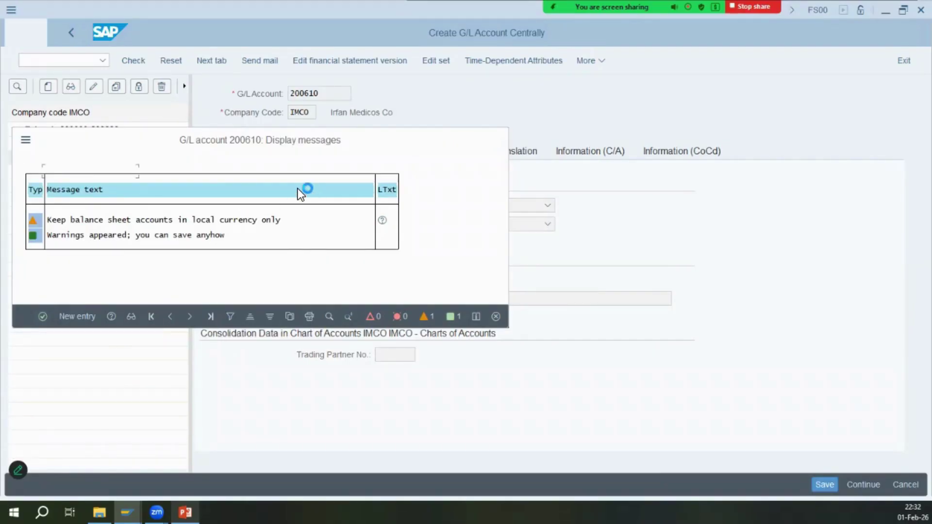
pyautogui.press('Return')
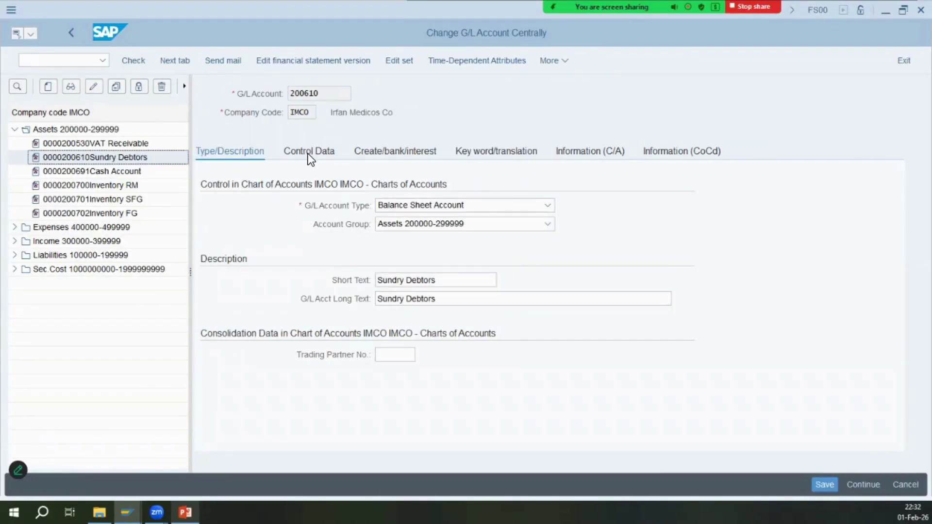
# - In the control data of account 200610, set the reconciliation account type to Customers
pyautogui.click(308, 153)
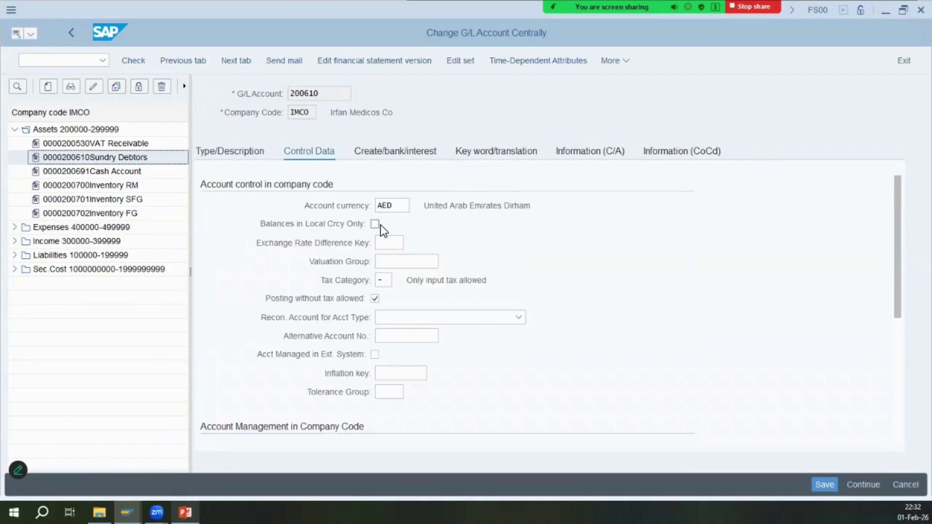
pyautogui.hotkey('alt', 'Tab')
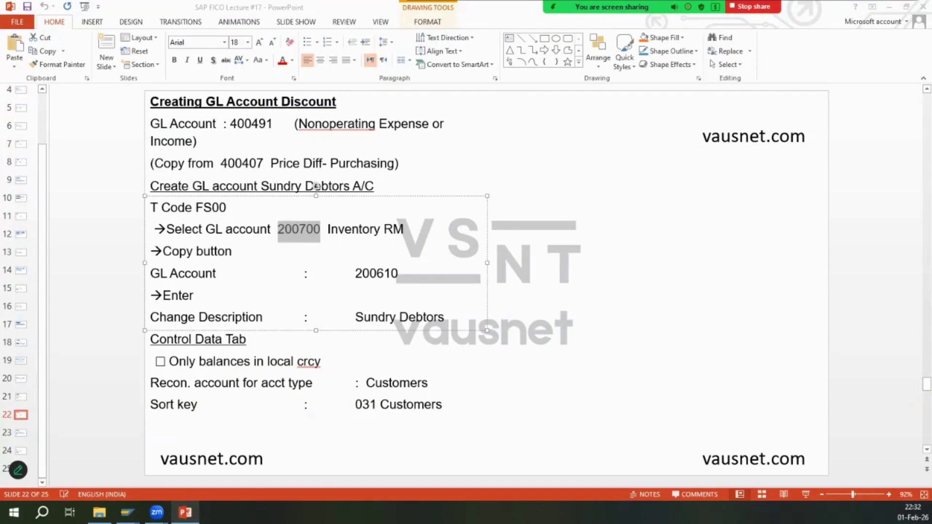
pyautogui.hotkey('alt', 'Tab')
pyautogui.click(392, 322)
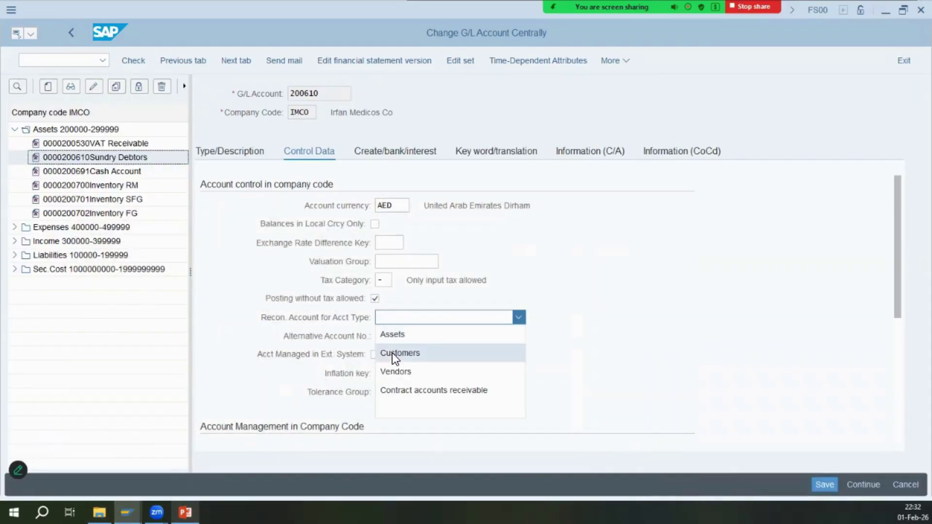
pyautogui.click(393, 354)
# - Look up the sort key on the PowerPoint slide and set it to 031 for account 200610
pyautogui.hotkey('alt', 'Tab')
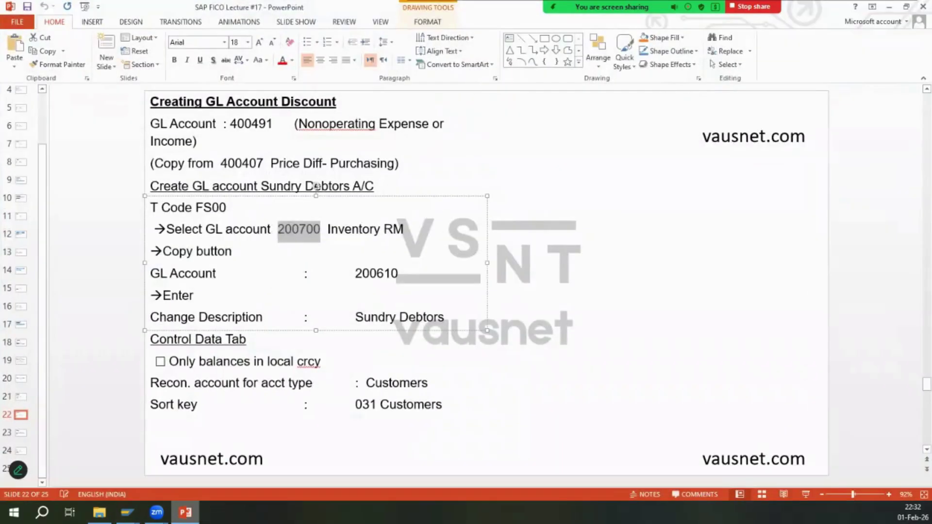
pyautogui.hotkey('alt', 'Tab')
pyautogui.scroll(-5, 422, 390)
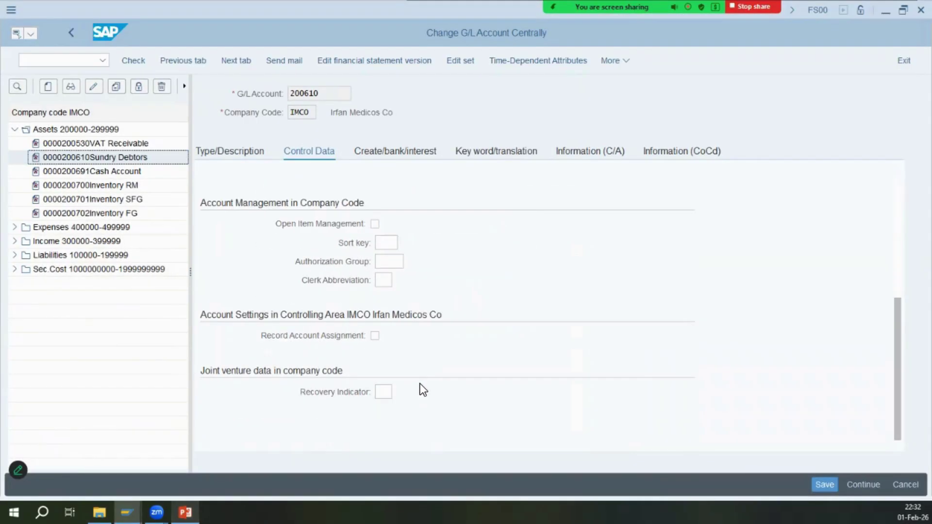
pyautogui.click(387, 242)
pyautogui.write('0061')
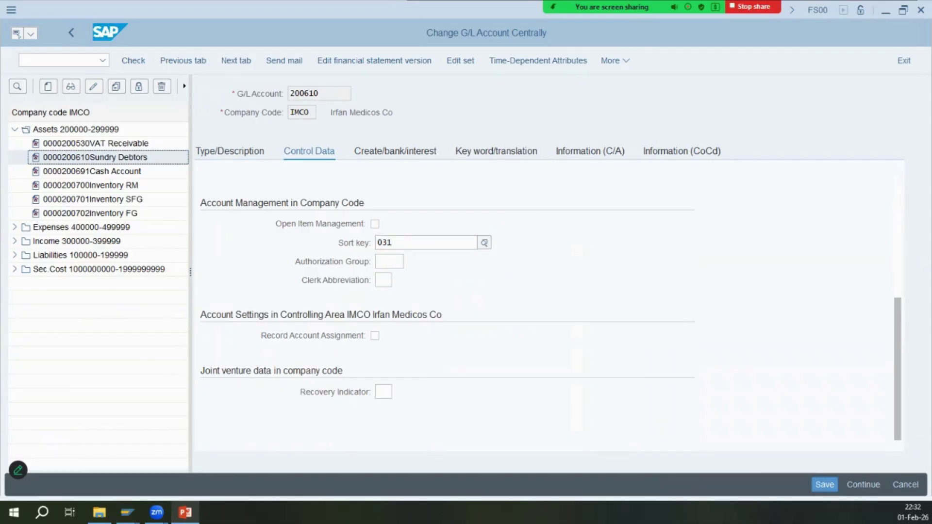
# - Following the next slide, assign field status group G067 to account 200610, clear Post Automatically Only and save despite the warning
pyautogui.hotkey('alt', 'Tab')
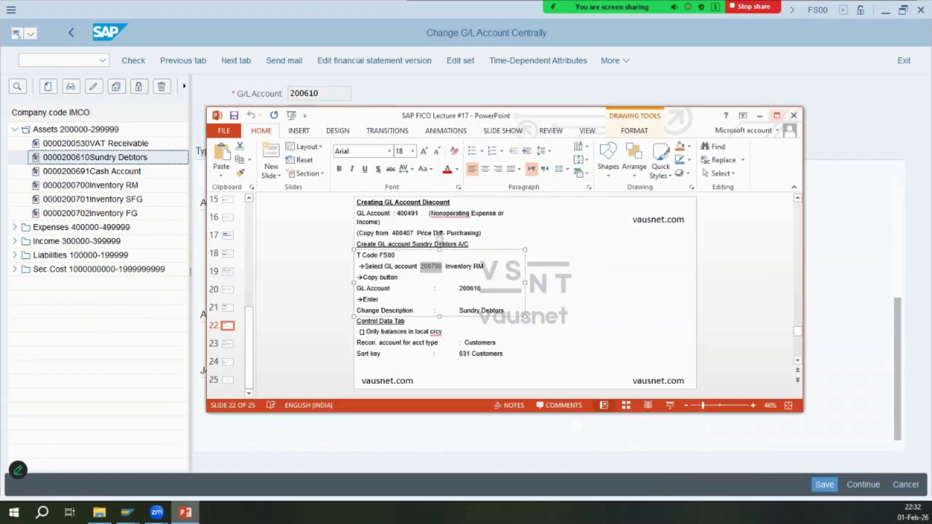
pyautogui.scroll(-1, 316, 186)
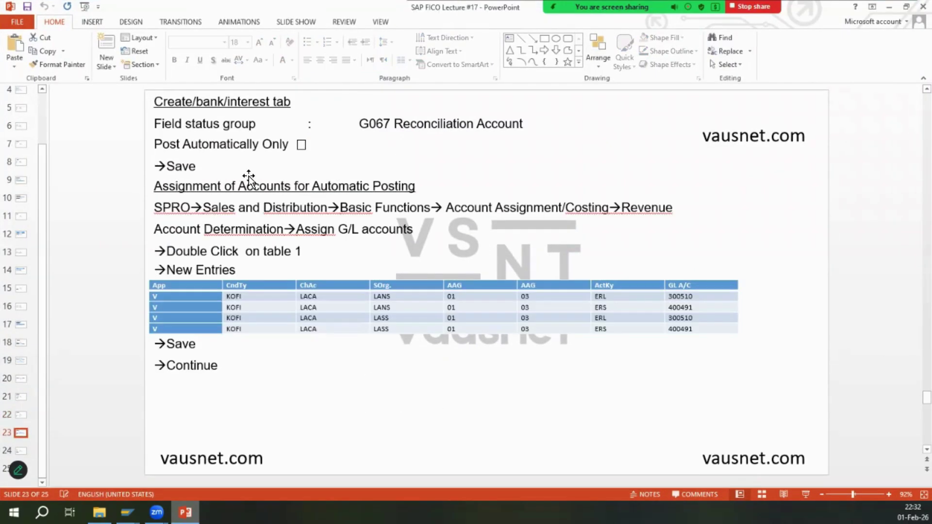
pyautogui.hotkey('alt', 'Tab')
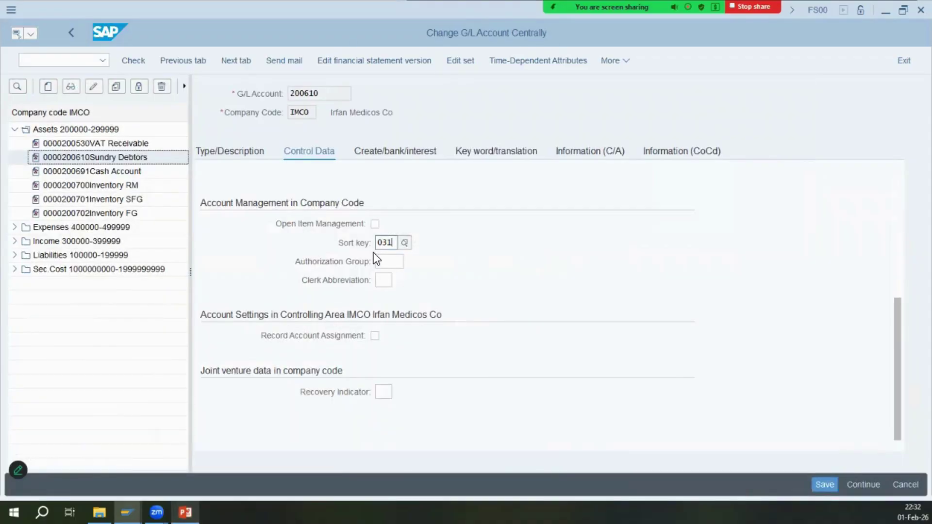
pyautogui.click(415, 151)
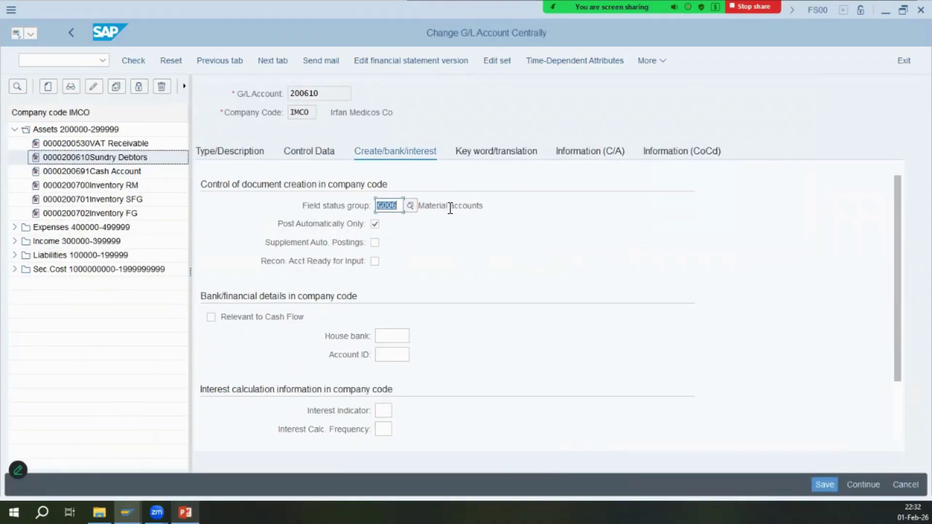
pyautogui.write('g067')
pyautogui.press('Tab')
pyautogui.press('space')
pyautogui.click(824, 484)
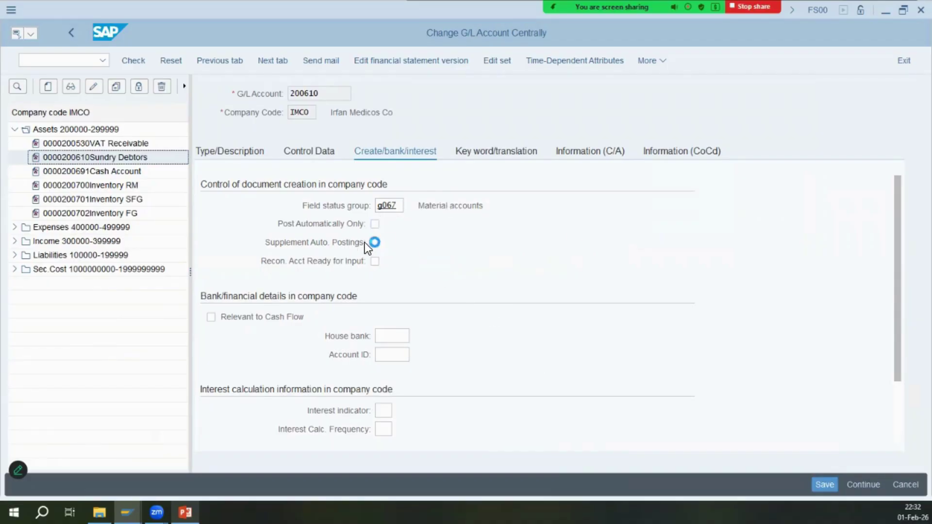
pyautogui.click(43, 317)
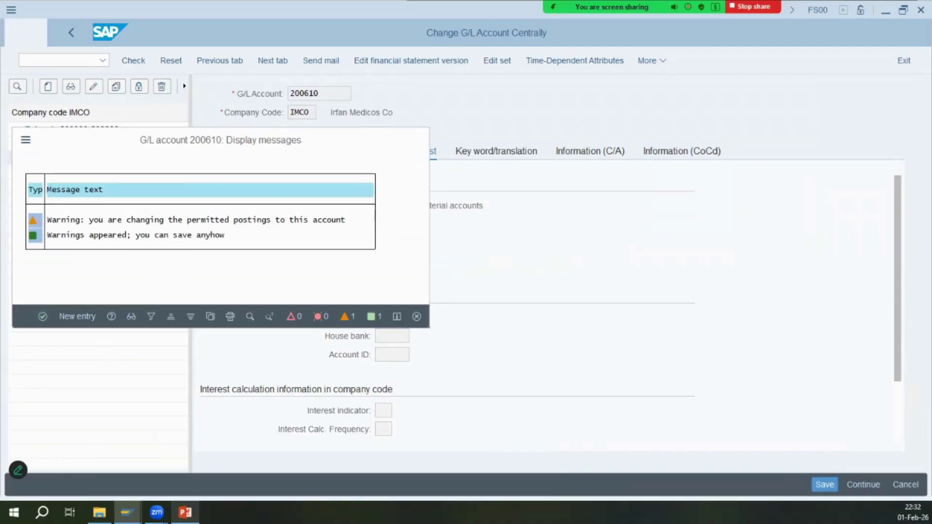
# - Check the automatic posting path on the slide, switch to the SAP SPRO session and leave partner determination to reach the IMG structure
pyautogui.hotkey('alt', 'Tab')
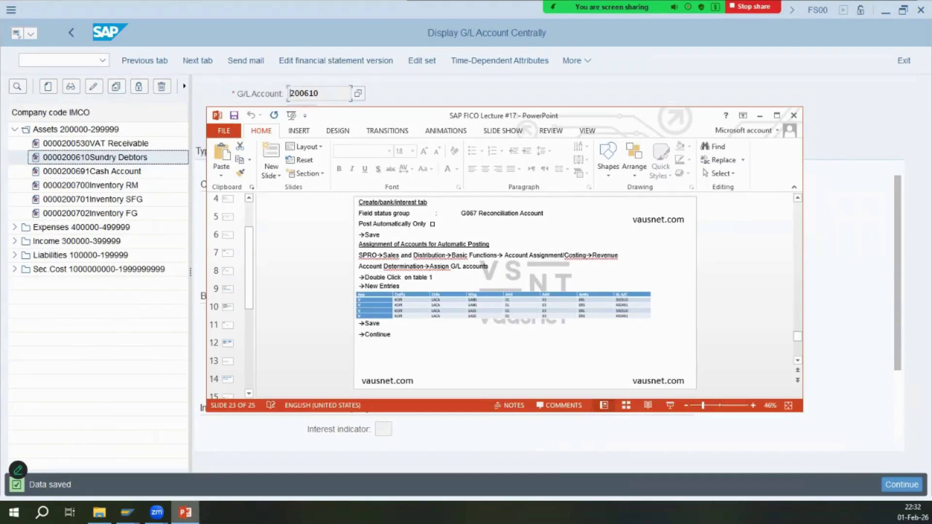
pyautogui.click(777, 115)
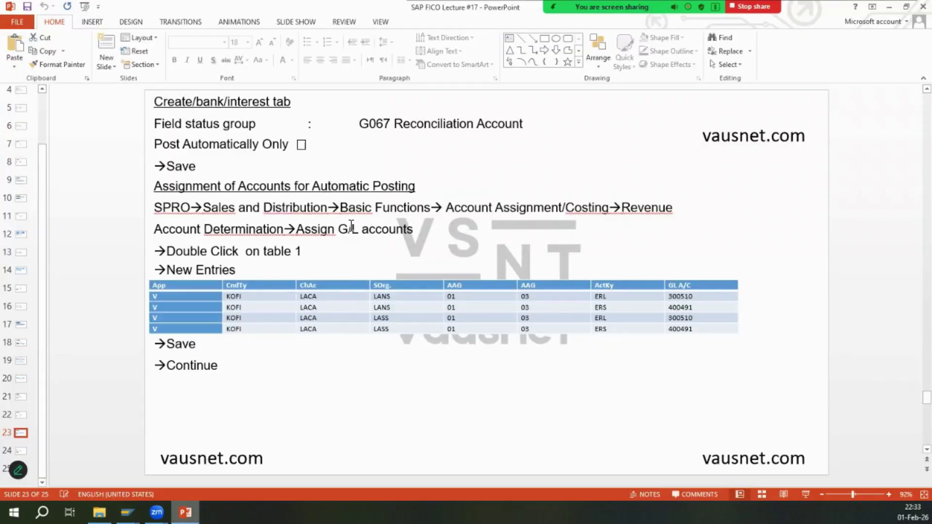
pyautogui.click(185, 512)
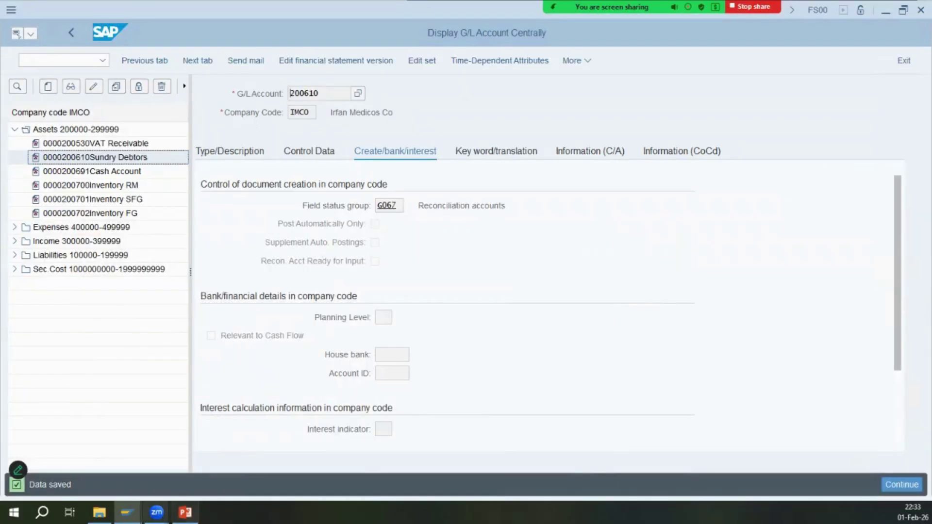
pyautogui.click(127, 513)
pyautogui.click(261, 464)
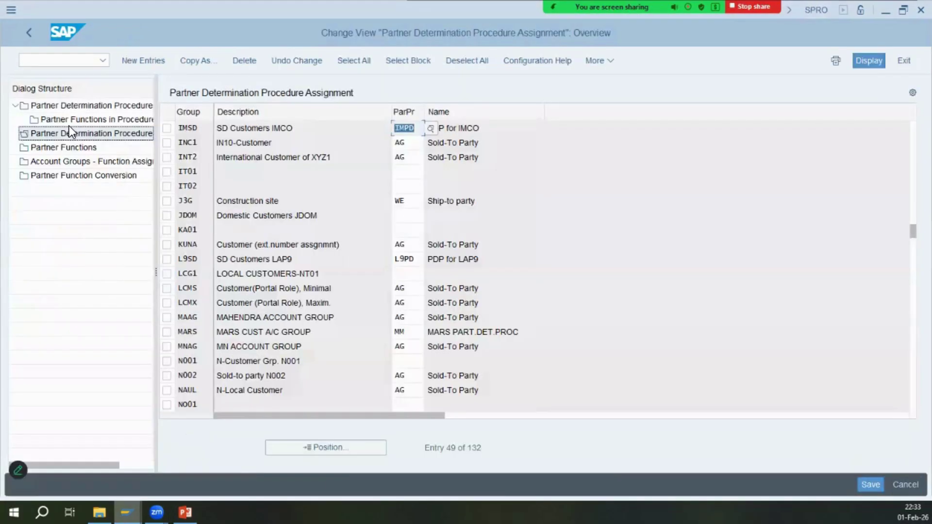
pyautogui.click(30, 34)
pyautogui.click(29, 33)
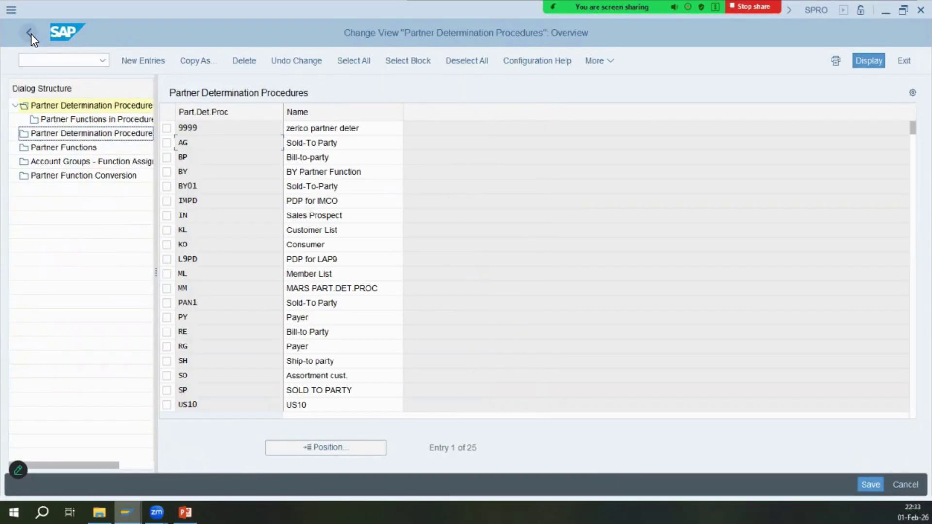
pyautogui.click(29, 33)
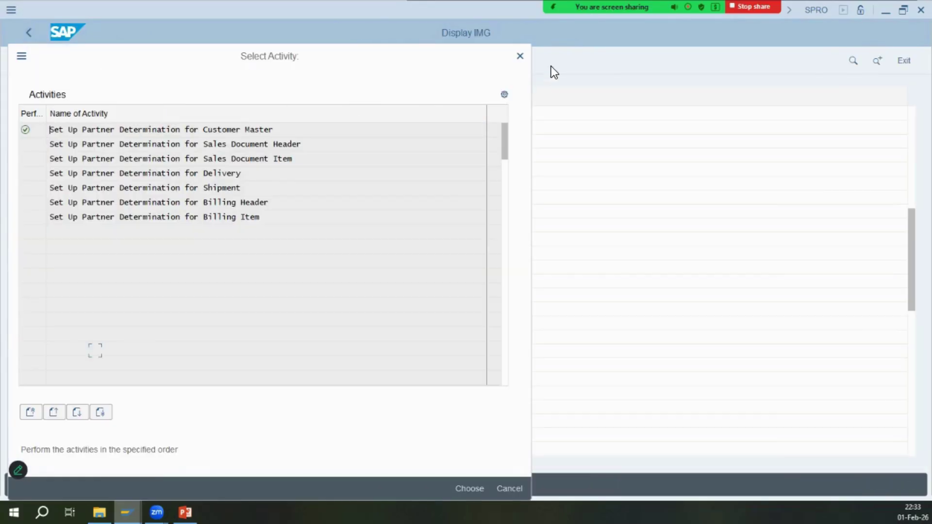
pyautogui.press('Escape')
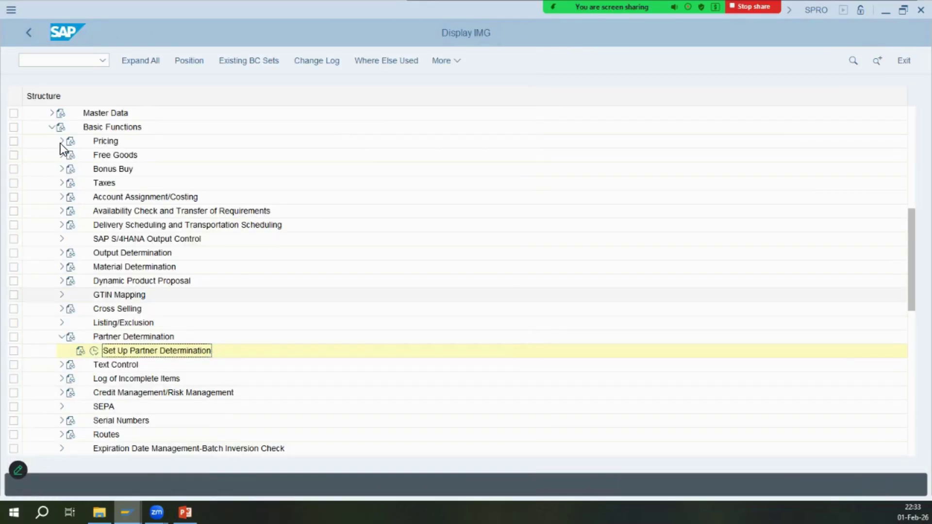
# - Following the slide's path, open Assign G/L Accounts under Account Assignment/Costing, Revenue Account Determination in the IMG
pyautogui.click(185, 512)
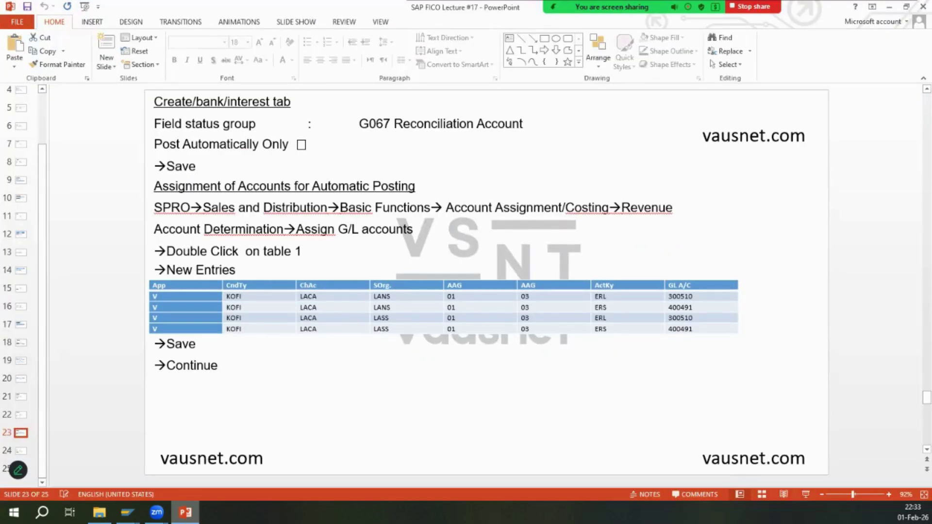
pyautogui.click(128, 512)
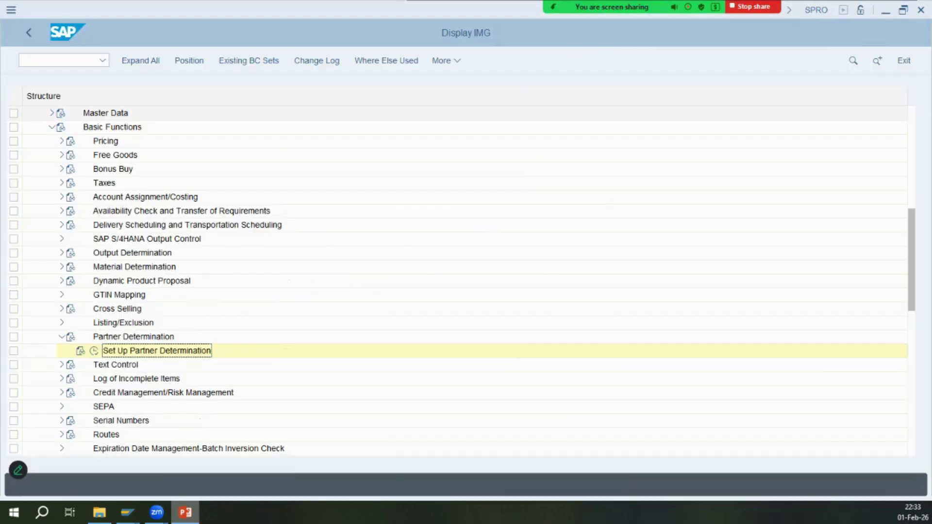
pyautogui.click(62, 197)
pyautogui.click(192, 212)
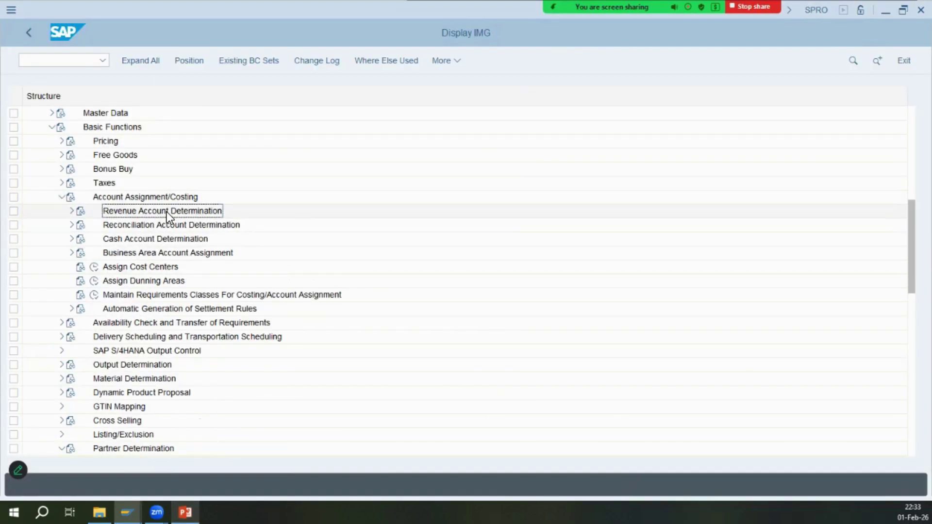
pyautogui.hotkey('alt', 'Tab')
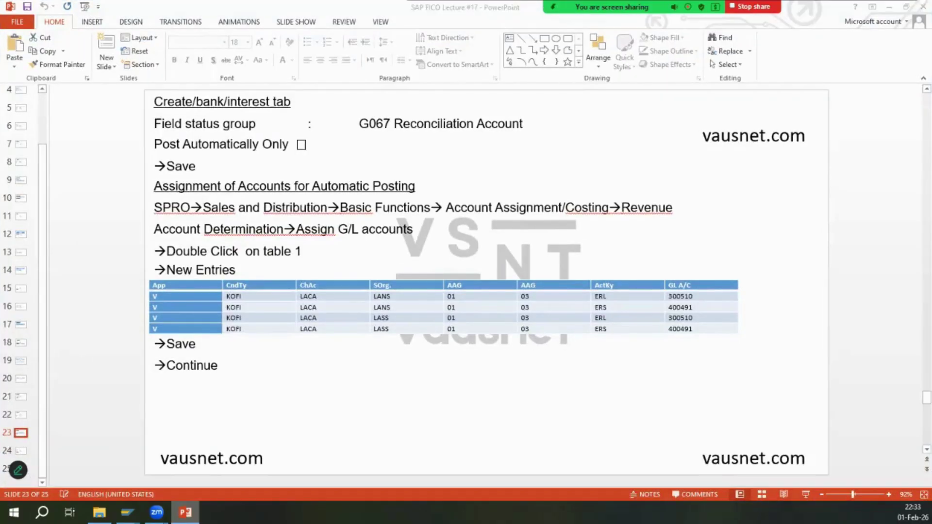
pyautogui.hotkey('alt', 'Tab')
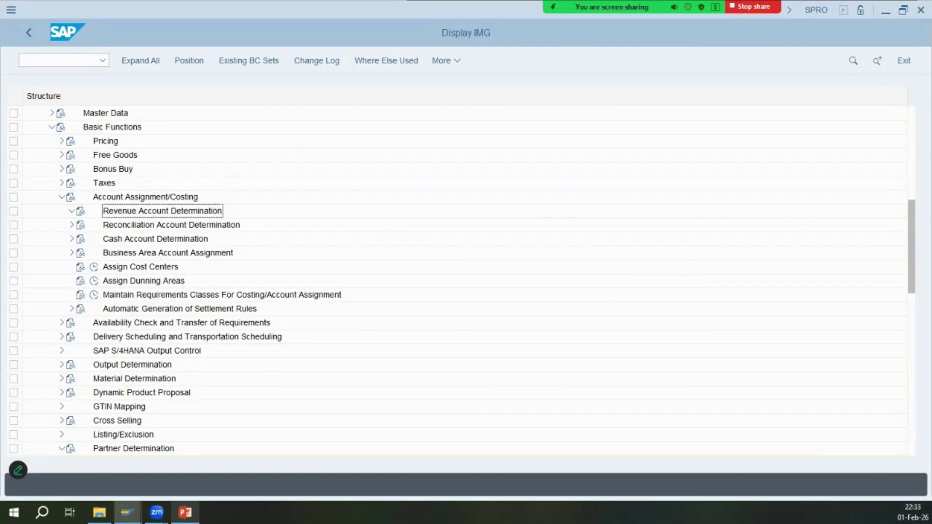
pyautogui.hotkey('alt', 'Tab')
pyautogui.hotkey('alt', 'Tab')
pyautogui.hotkey('alt', 'Tab')
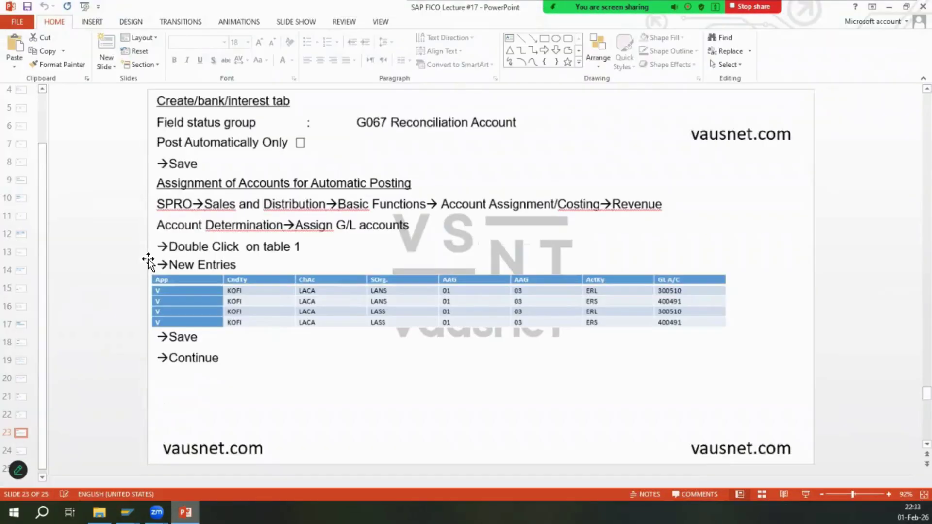
pyautogui.hotkey('alt', 'Tab')
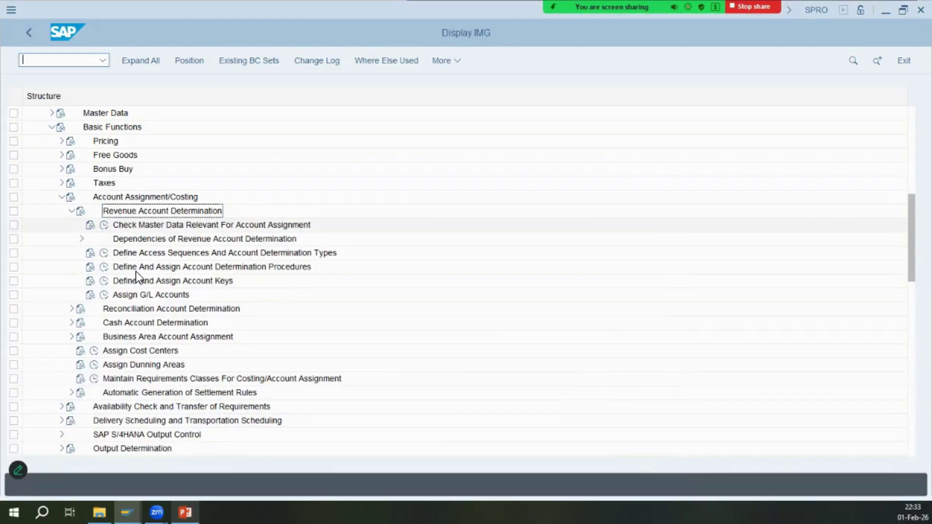
pyautogui.click(104, 295)
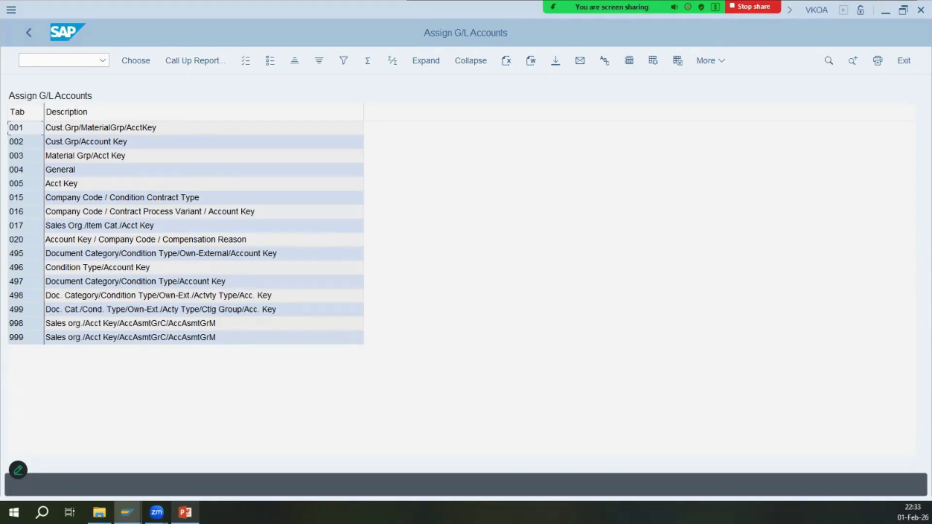
# - Compare the slide's instructions and entries for automatic posting with the tables offered in Assign G/L Accounts
pyautogui.click(184, 512)
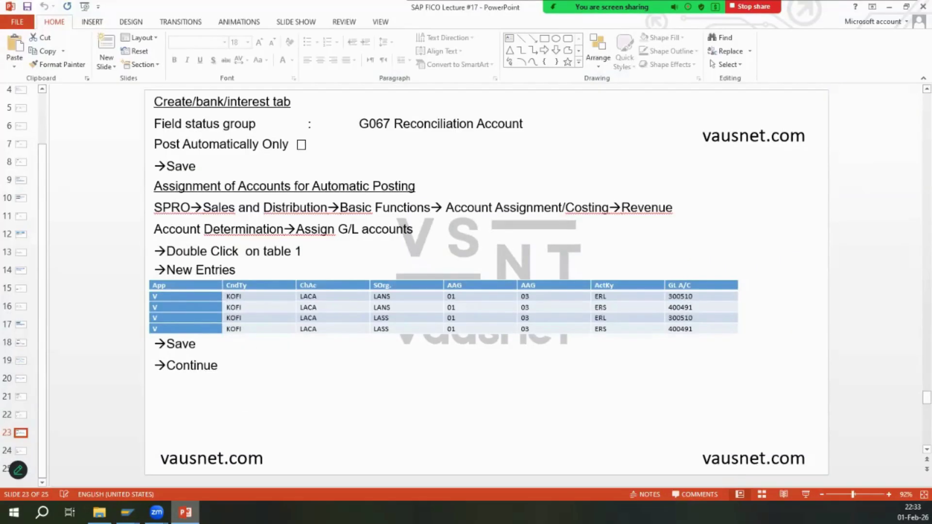
pyautogui.hotkey('alt', 'Tab')
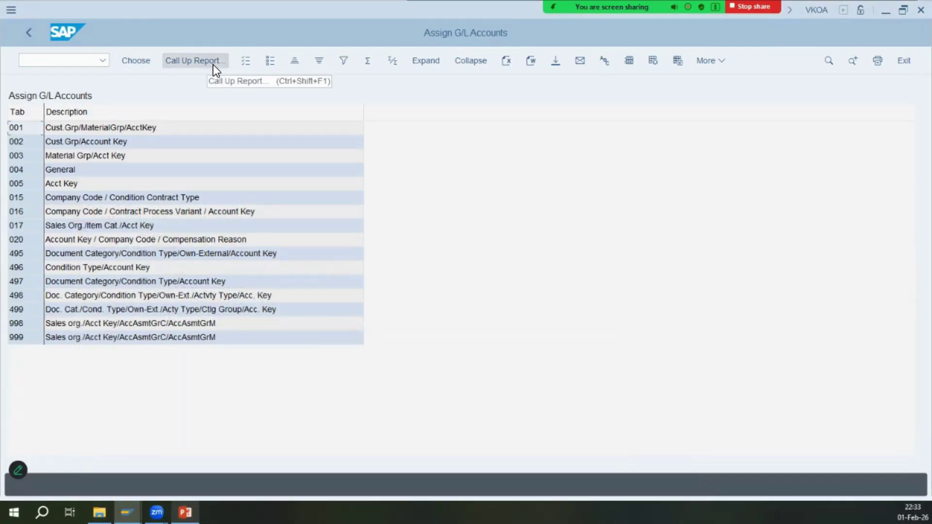
pyautogui.click(185, 512)
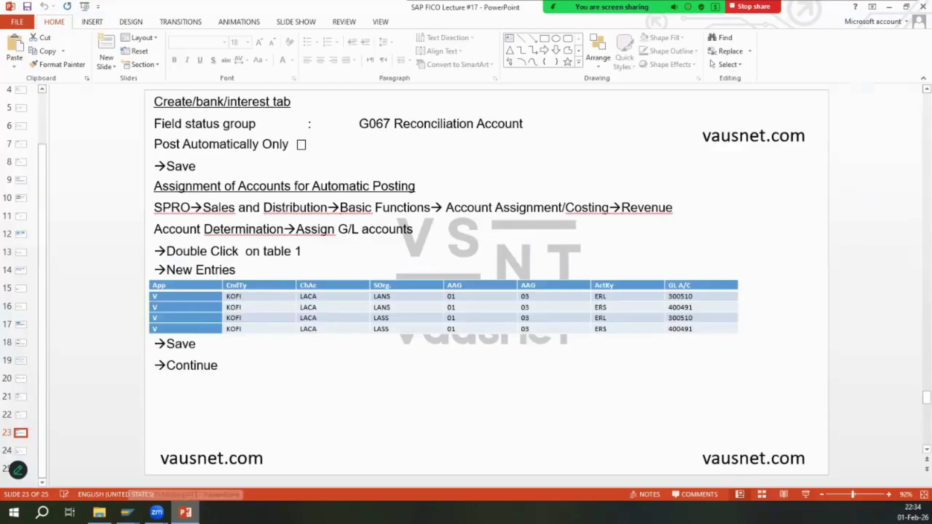
pyautogui.hotkey('alt', 'Tab')
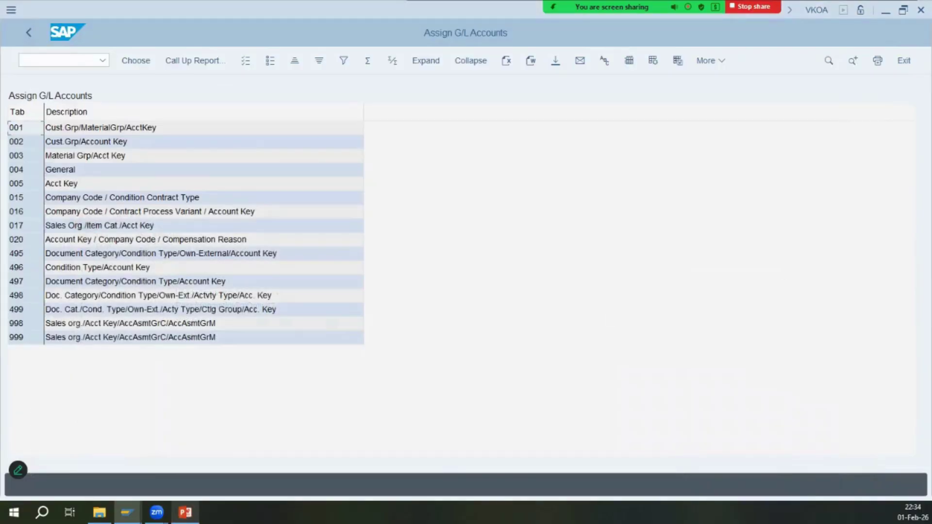
pyautogui.hotkey('alt', 'Tab')
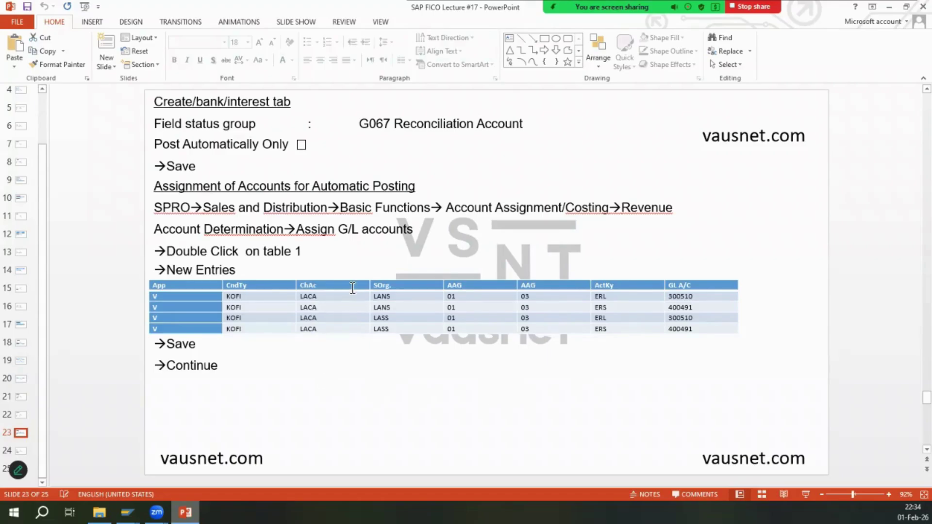
# - Open table 998, Sales org./Acct Key/AccAsmtGrC/AccAsmtGrM, and start new entries as the slide instructs
pyautogui.hotkey('alt', 'Tab')
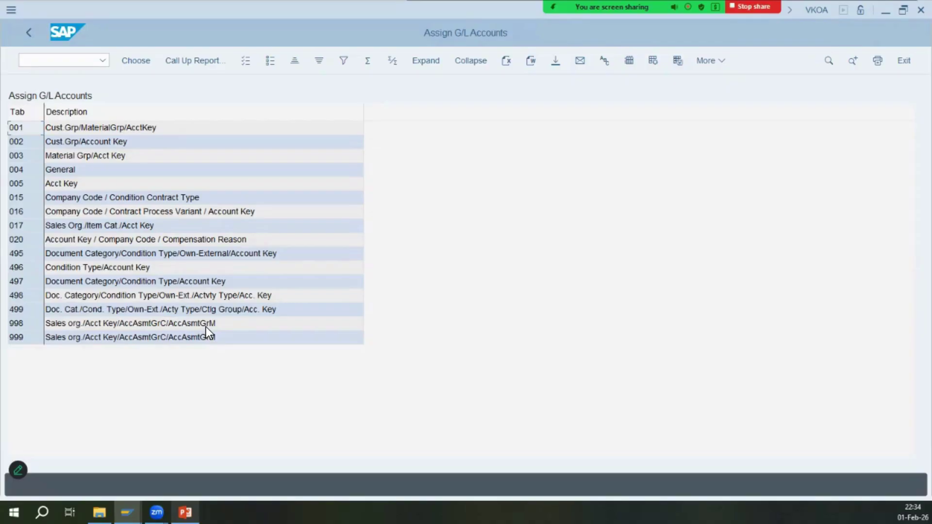
pyautogui.click(304, 324)
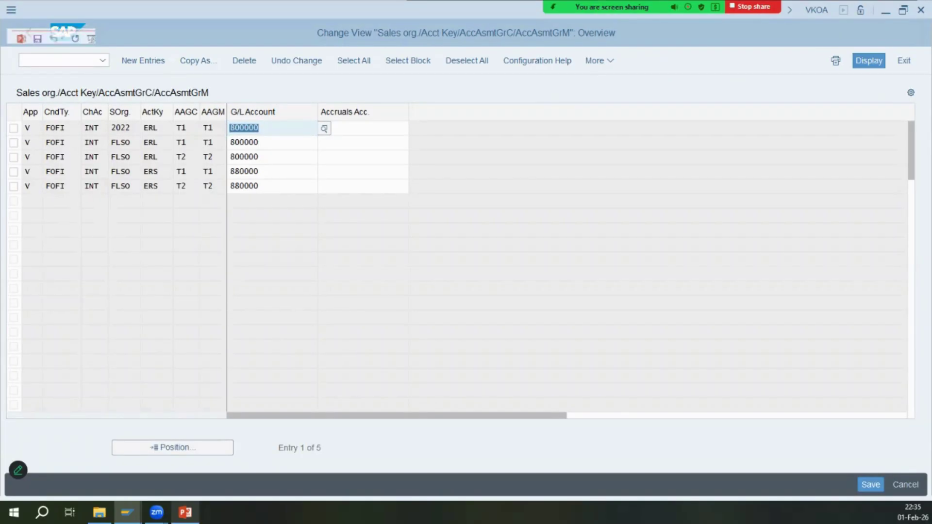
pyautogui.hotkey('alt', 'Tab')
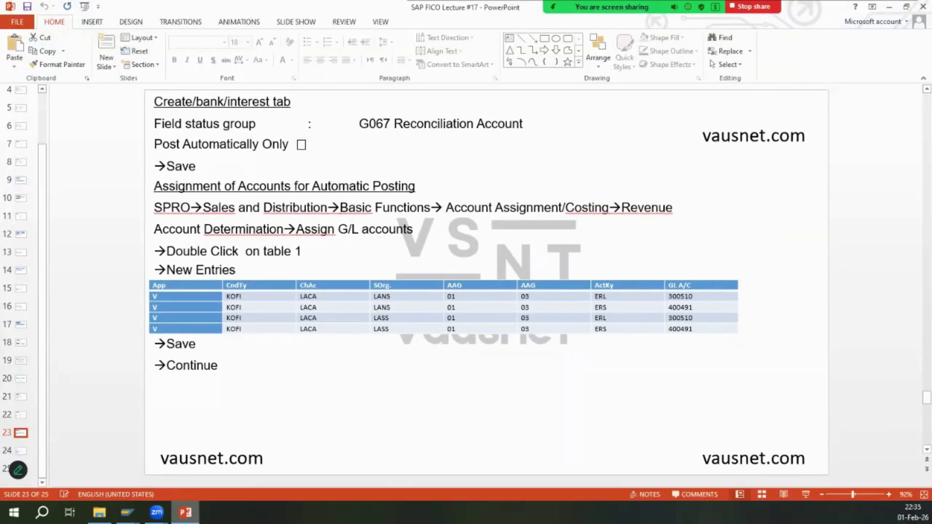
pyautogui.hotkey('alt', 'Tab')
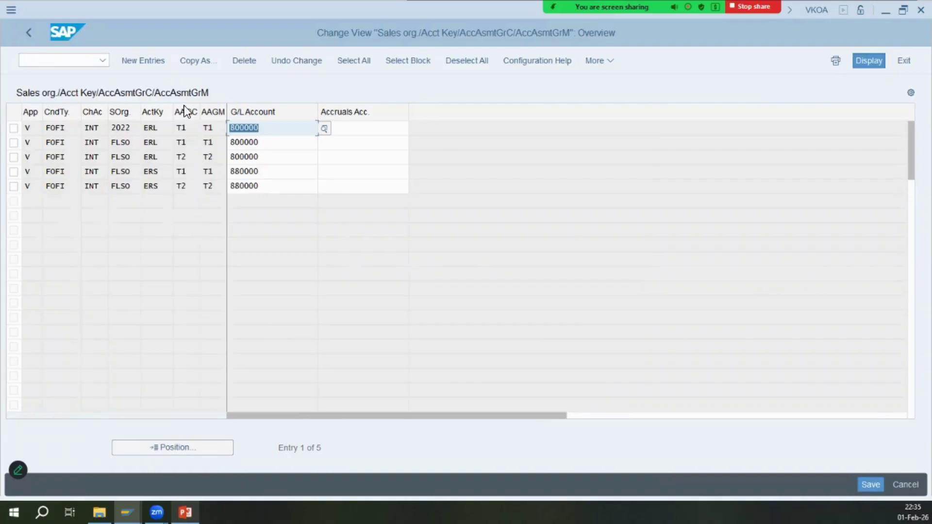
pyautogui.doubleClick(158, 169)
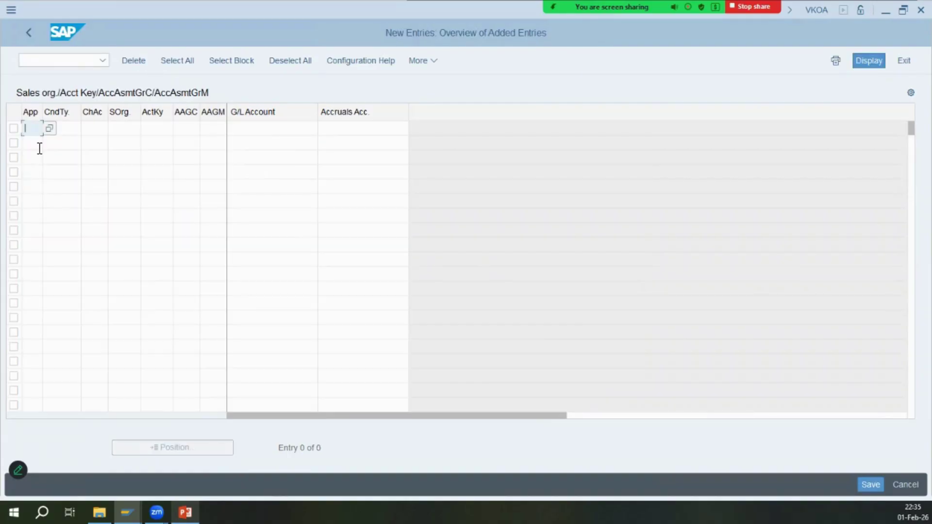
# - Fill the first new entry with application V, condition type KOFI, chart of accounts IMCO and sales organization IMNO
pyautogui.write('kofi')
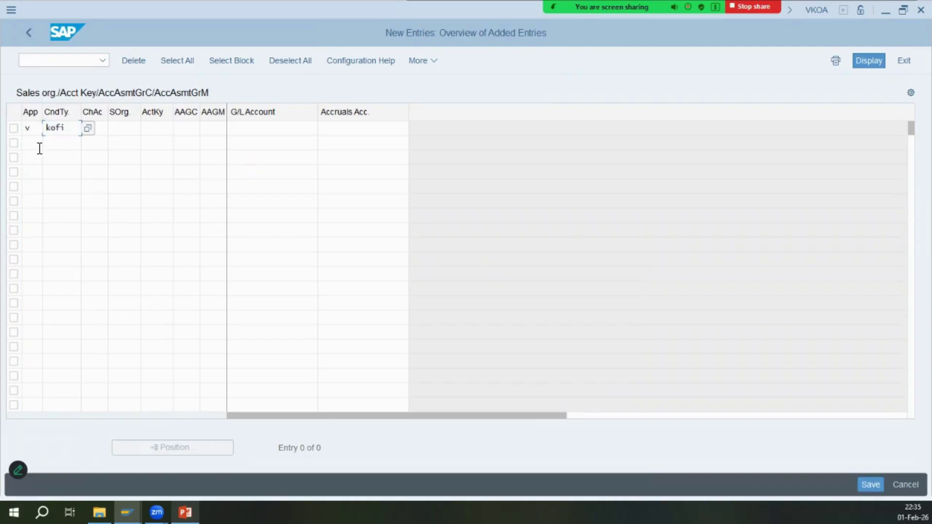
pyautogui.press('Tab')
pyautogui.click(40, 128)
pyautogui.write('v')
pyautogui.press('Return')
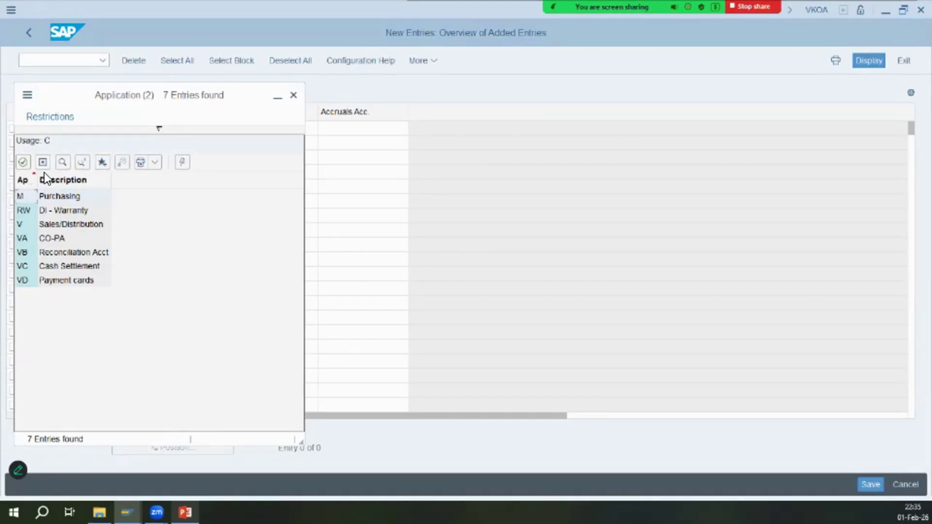
pyautogui.press('Escape')
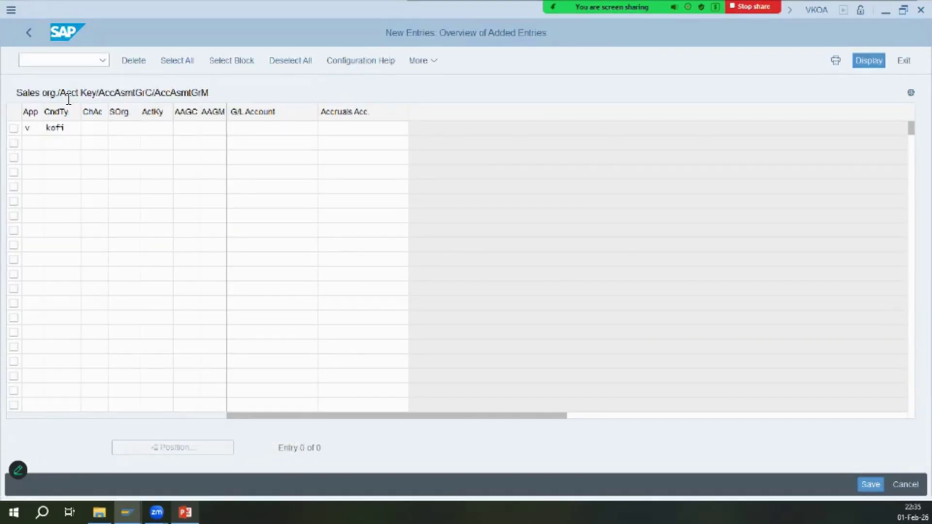
pyautogui.press('Tab')
pyautogui.write('imco')
pyautogui.press('Tab')
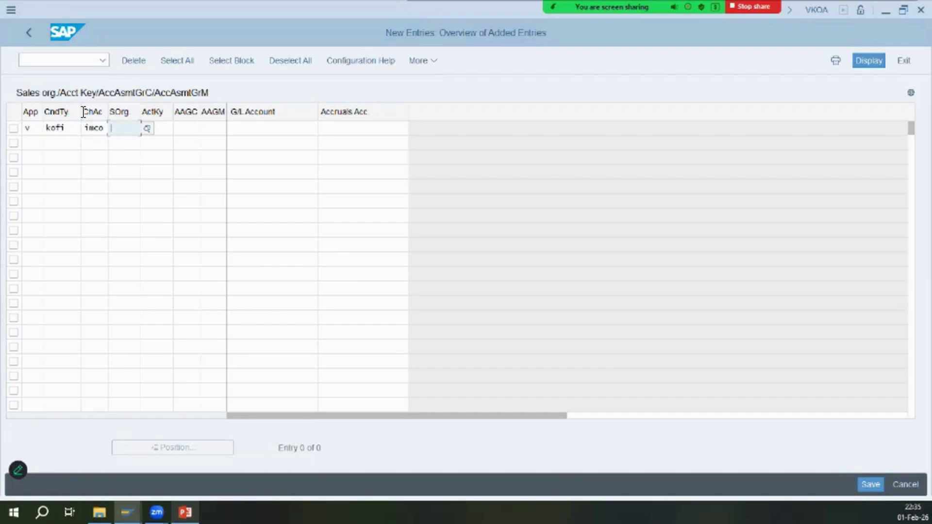
pyautogui.write('imno')
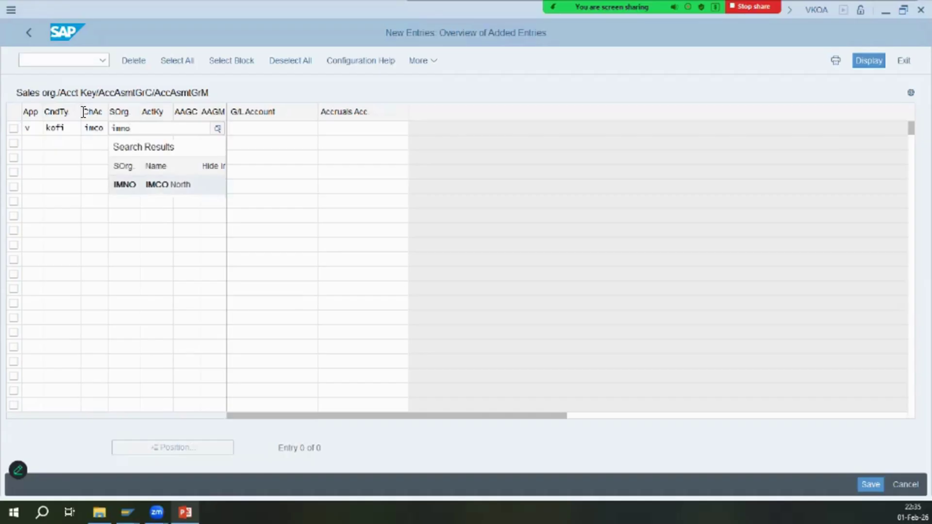
pyautogui.press('Tab')
# - Following the slide's table, give the first entry account key ERL and customer account assignment group 01
pyautogui.click(185, 512)
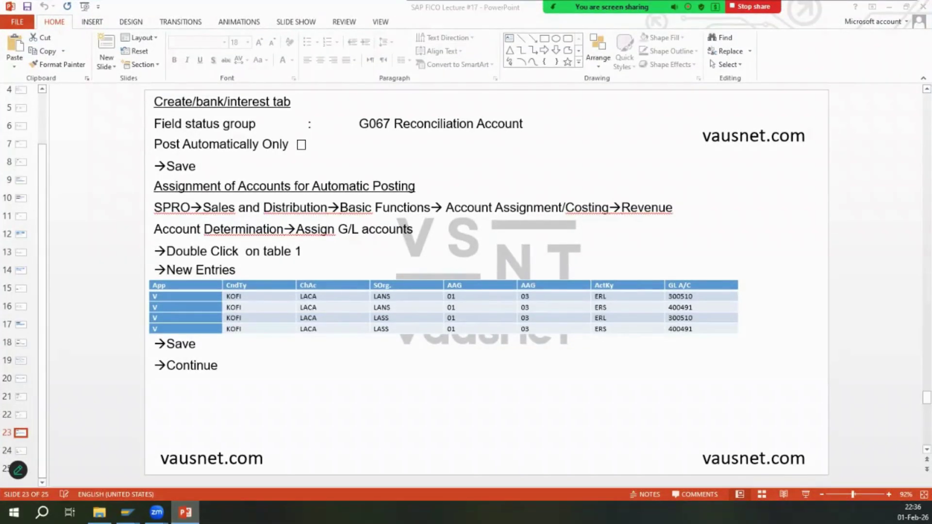
pyautogui.hotkey('alt', 'Tab')
pyautogui.write('erl')
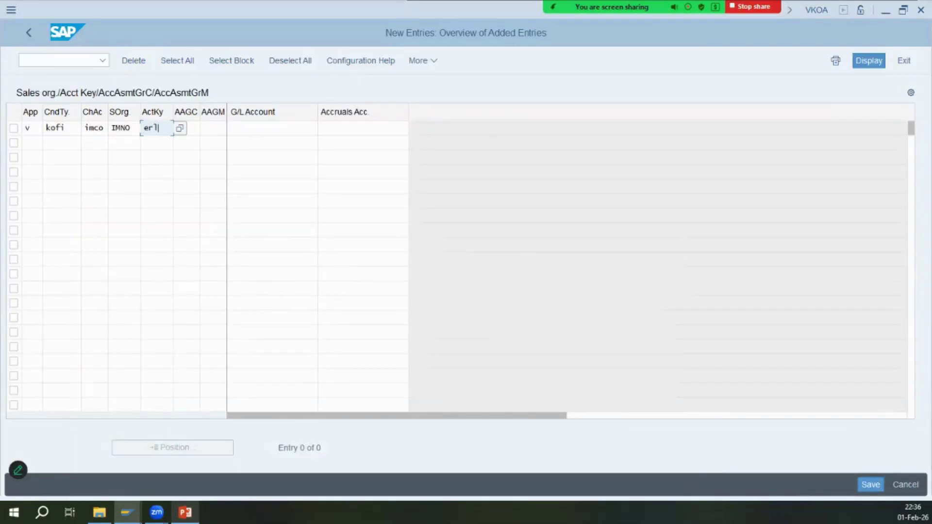
pyautogui.press('Tab')
pyautogui.hotkey('alt', 'Tab')
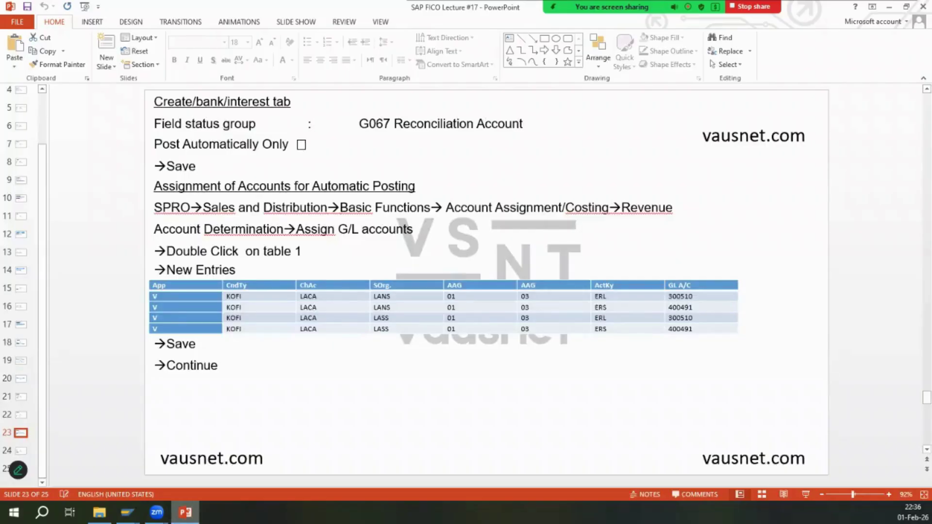
pyautogui.hotkey('alt', 'Tab')
pyautogui.write('01')
pyautogui.press('Tab')
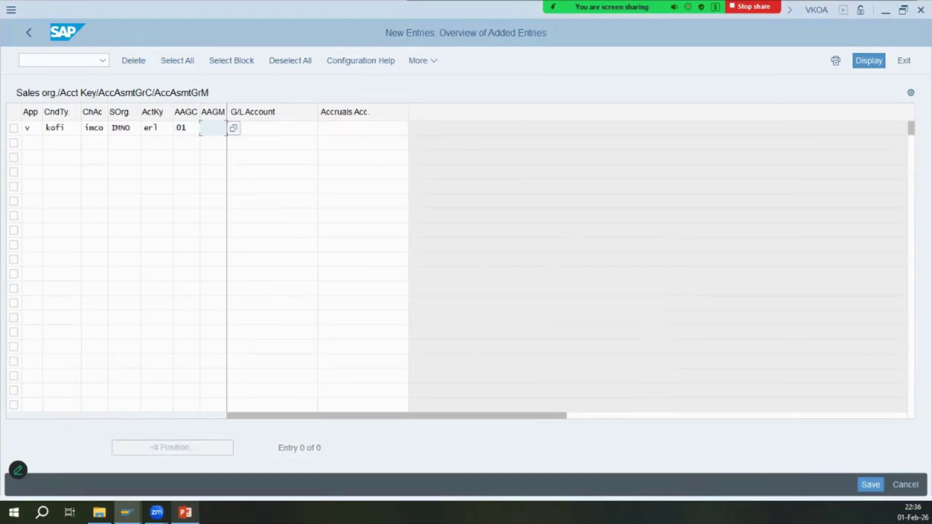
# - Complete the first entry with material account assignment group 03 and G/L account 300510, checking the values on the slide
pyautogui.hotkey('alt', 'Tab')
pyautogui.hotkey('alt', 'Tab')
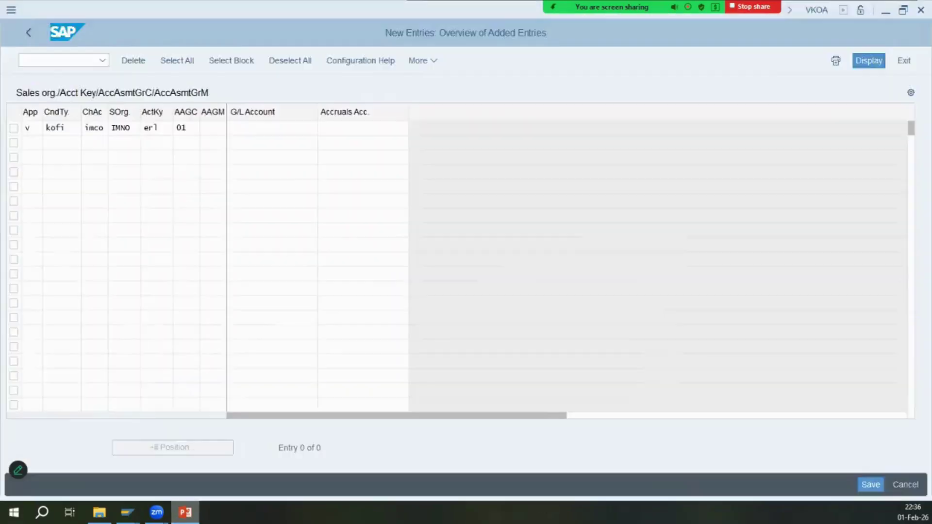
pyautogui.hotkey('alt', 'Tab')
pyautogui.hotkey('alt', 'Tab')
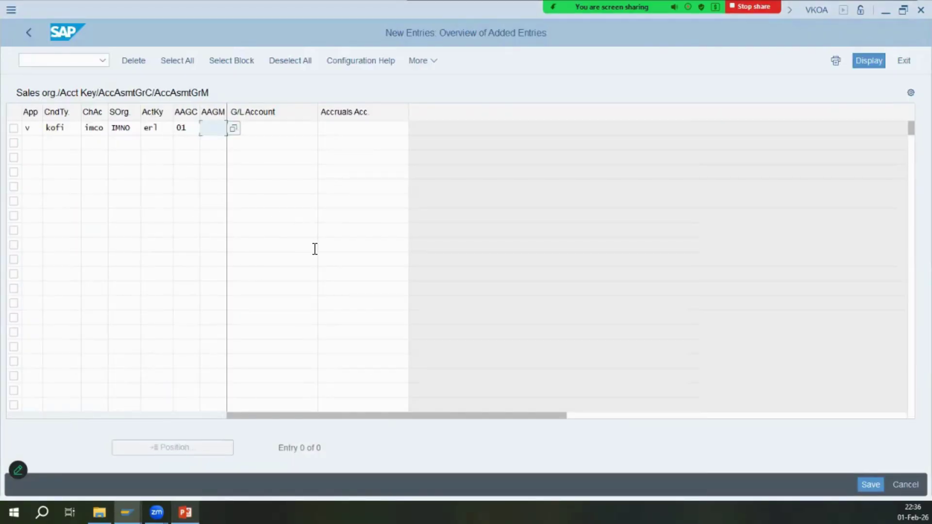
pyautogui.write('03')
pyautogui.press('Tab')
pyautogui.hotkey('alt', 'Tab')
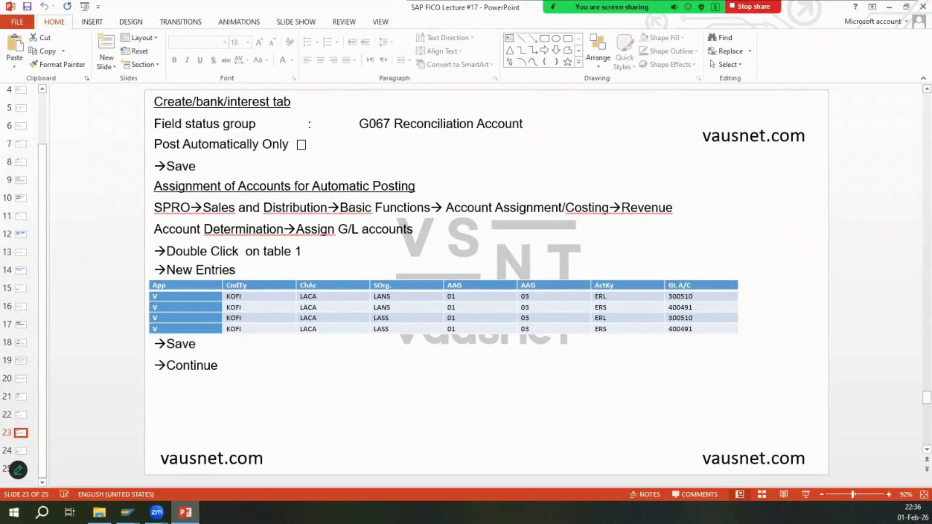
pyautogui.hotkey('alt', 'Tab')
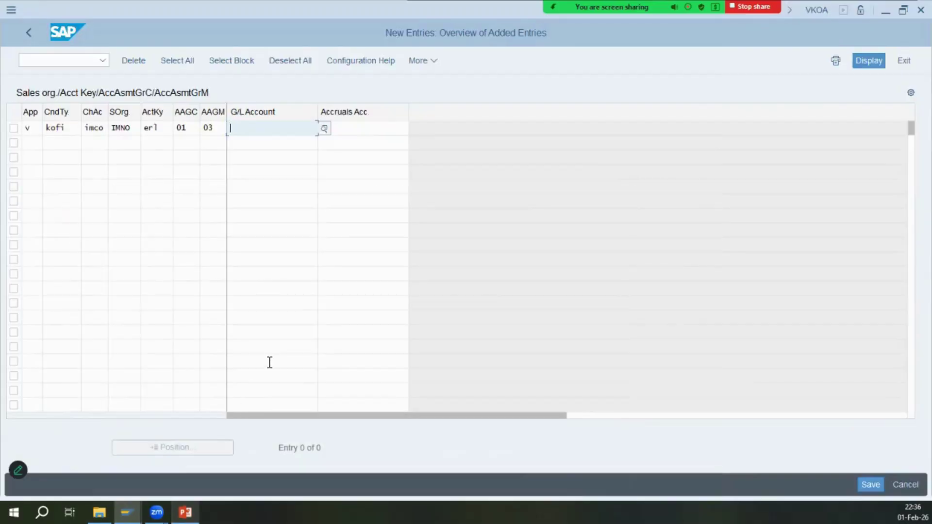
pyautogui.write('300510')
pyautogui.press('Return')
# - Add a second entry with V, KOFI, chart of accounts IMCO, sales organization IMSO, account key ERS and assignment groups 01 and 03
pyautogui.write('kofi')
pyautogui.press('Tab')
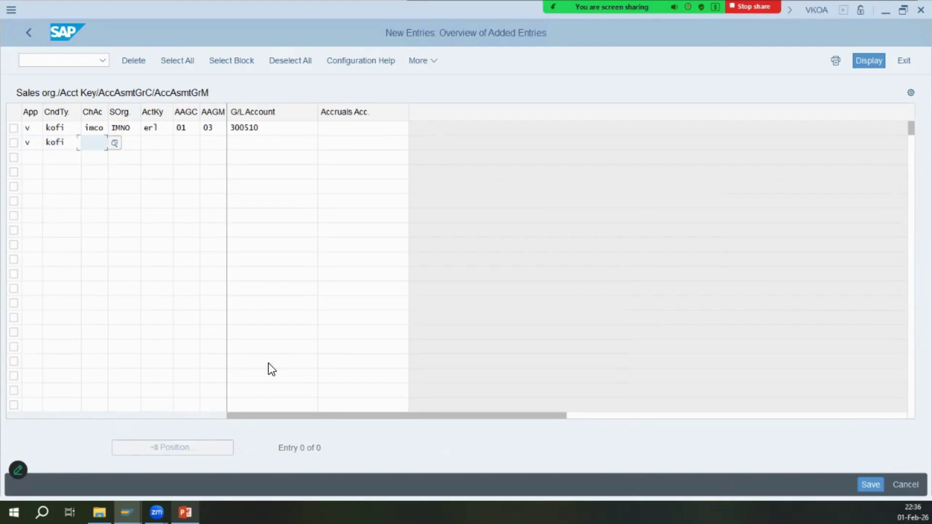
pyautogui.write('imco')
pyautogui.press('Tab')
pyautogui.write('imso')
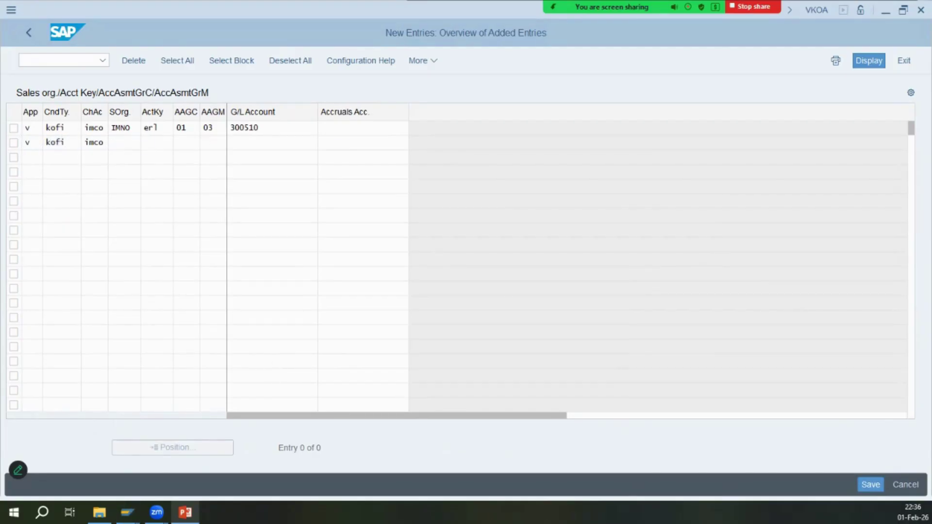
pyautogui.press('Tab')
pyautogui.write('ers')
pyautogui.press('Tab')
pyautogui.write('01')
pyautogui.press('Tab')
pyautogui.write('03')
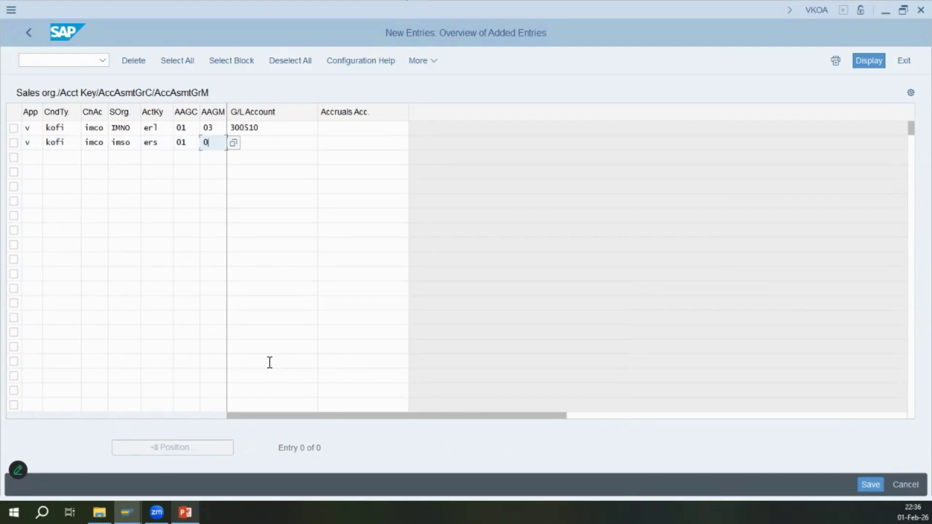
# - Check the discount account on the slide, set the second entry's G/L account to 400491 and validate the entries
pyautogui.press('Tab')
pyautogui.hotkey('alt', 'Tab')
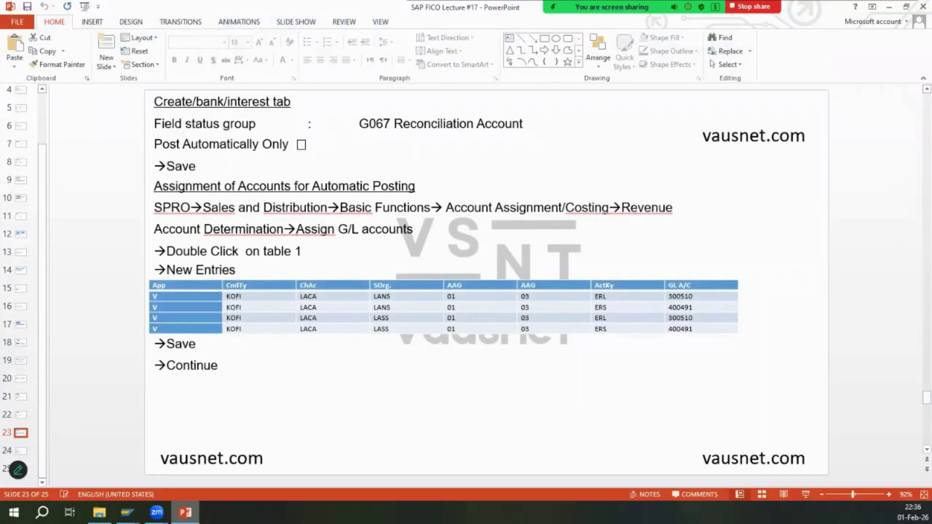
pyautogui.hotkey('alt', 'Tab')
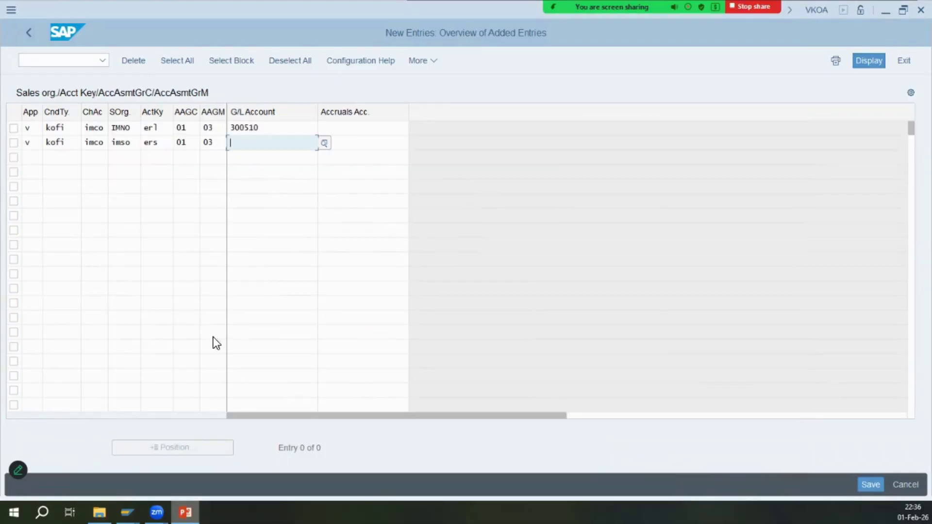
pyautogui.write('400491')
pyautogui.press('Return')
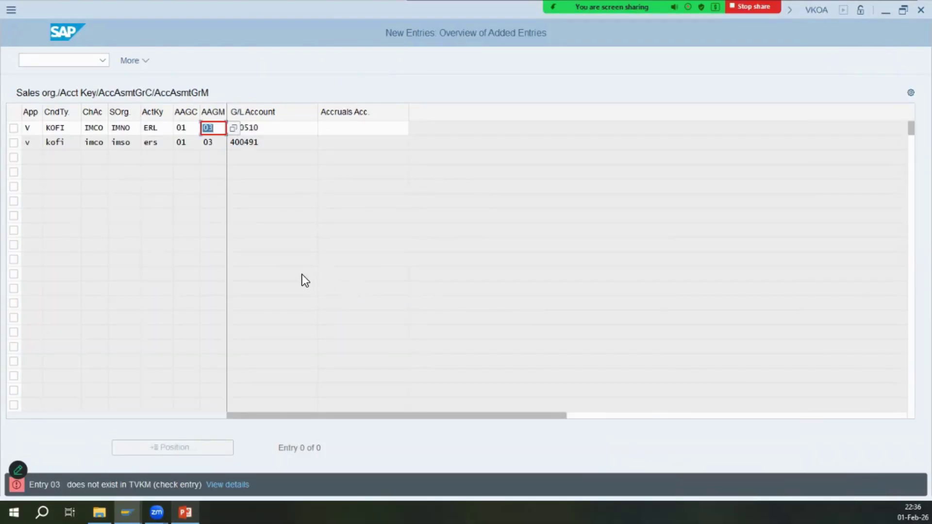
# - Look up the allowed material account assignment groups for the first entry and close the value list
pyautogui.click(240, 130)
pyautogui.press('F4')
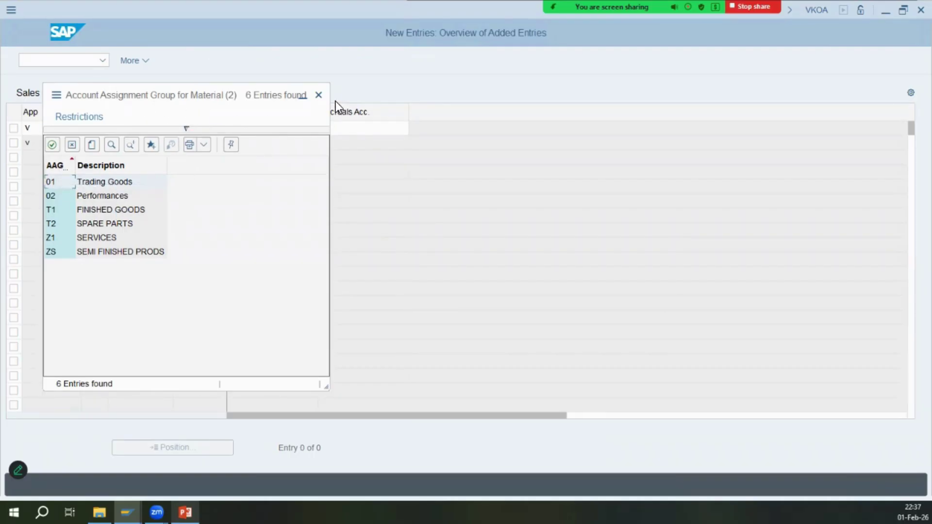
pyautogui.click(318, 95)
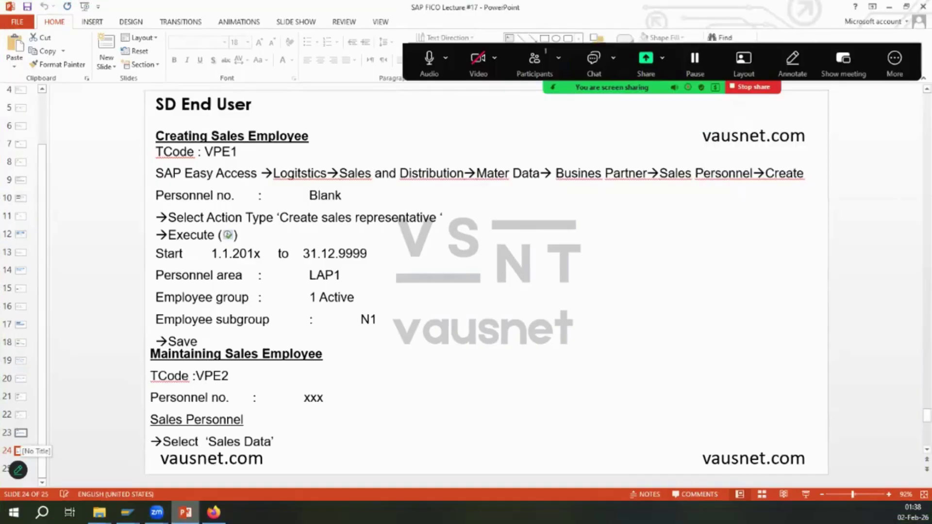
# - Return to slide 23 on automatic posting, switch to the SAP Easy Access session and start transaction SPRO
pyautogui.click(21, 433)
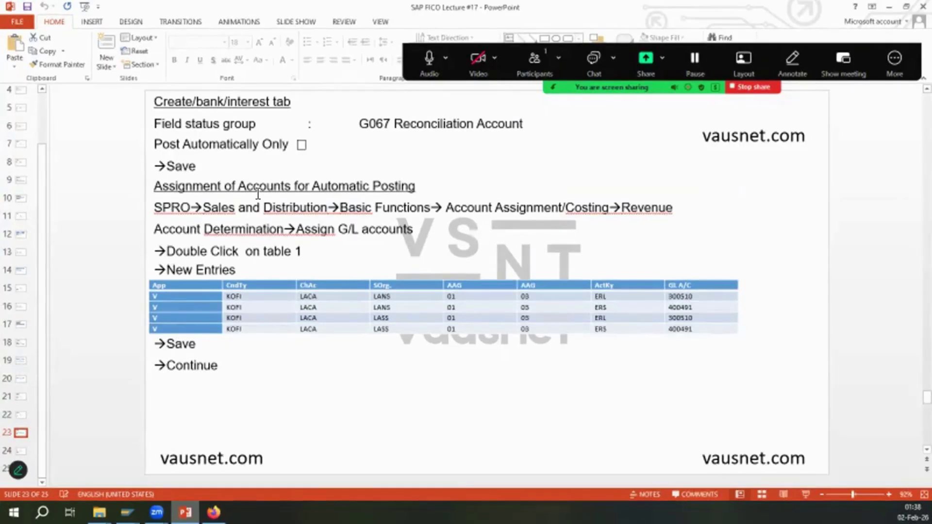
pyautogui.click(127, 512)
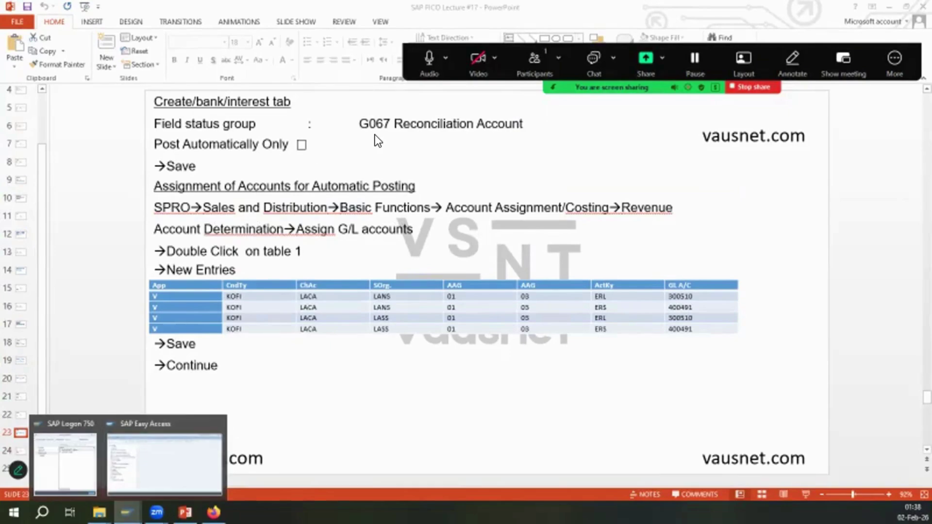
pyautogui.click(164, 461)
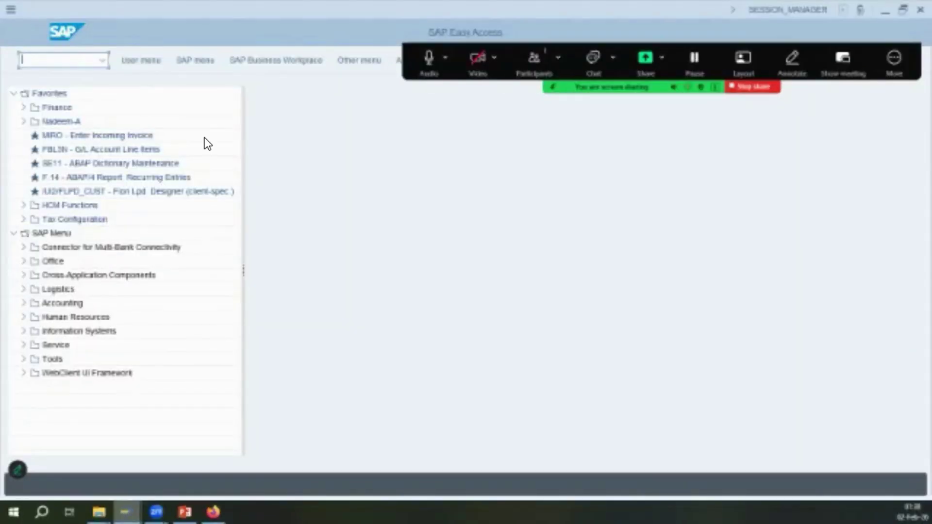
pyautogui.write('spro')
pyautogui.press('Return')
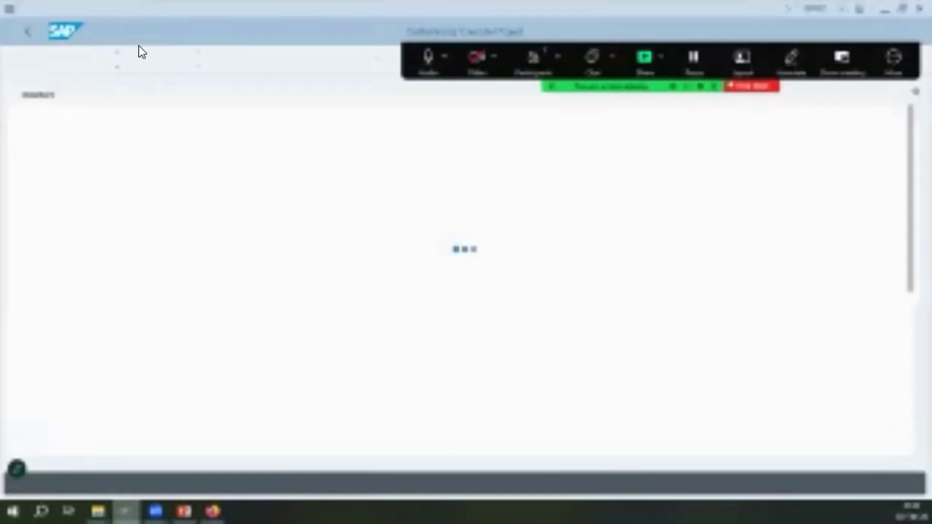
# - Following the slide's path, open Assign G/L Accounts under Basic Functions, Account Assignment/Costing, Revenue Account Determination in the IMG
pyautogui.click(42, 433)
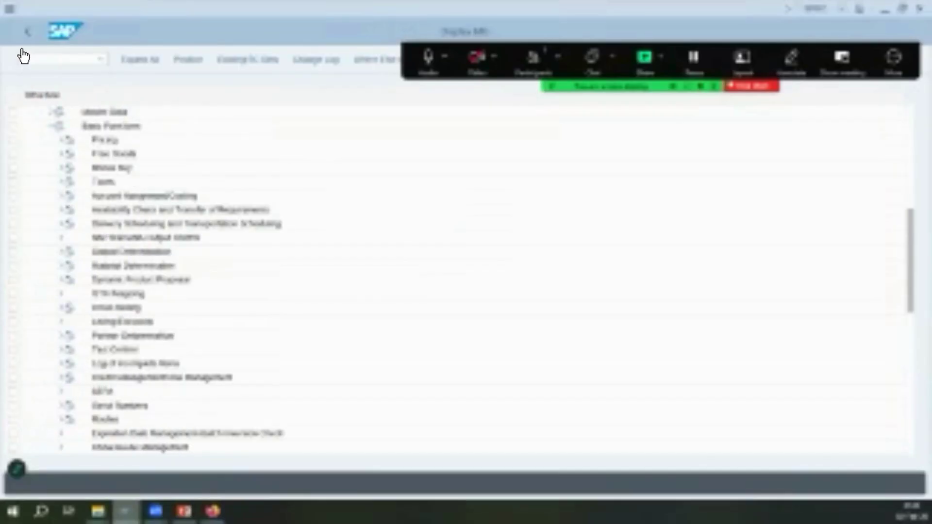
pyautogui.click(61, 196)
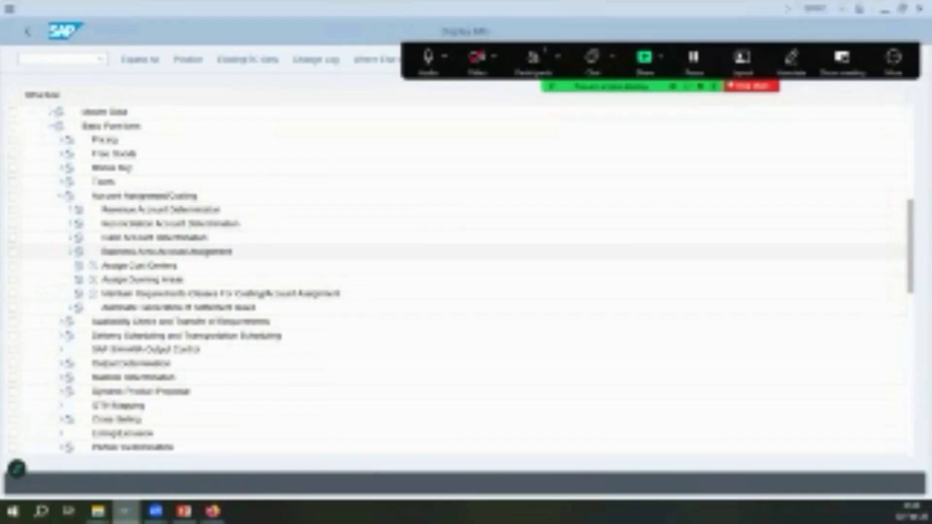
pyautogui.click(185, 511)
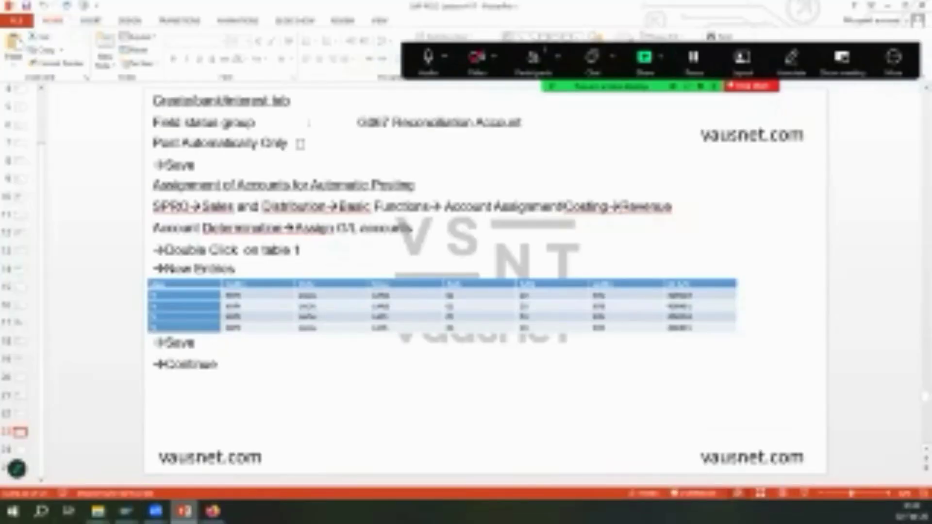
pyautogui.hotkey('alt', 'Tab')
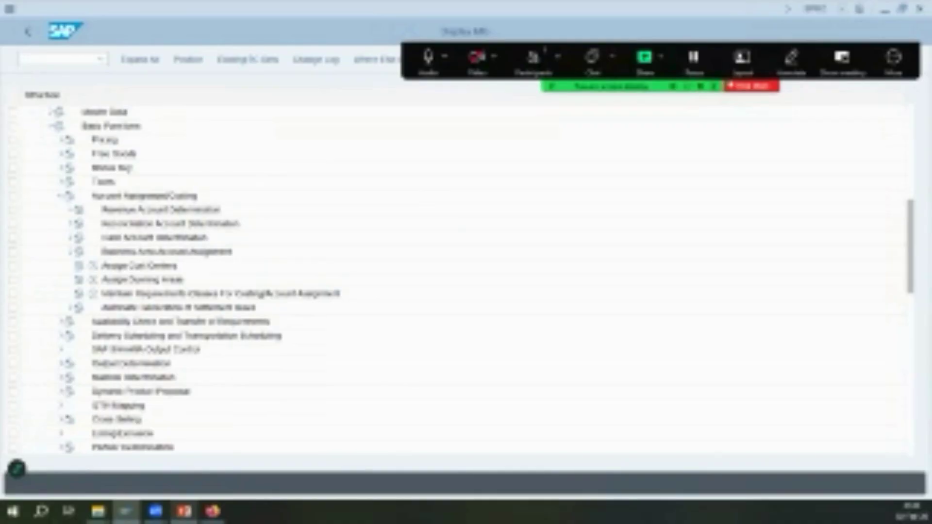
pyautogui.hotkey('alt', 'Tab')
pyautogui.hotkey('alt', 'Tab')
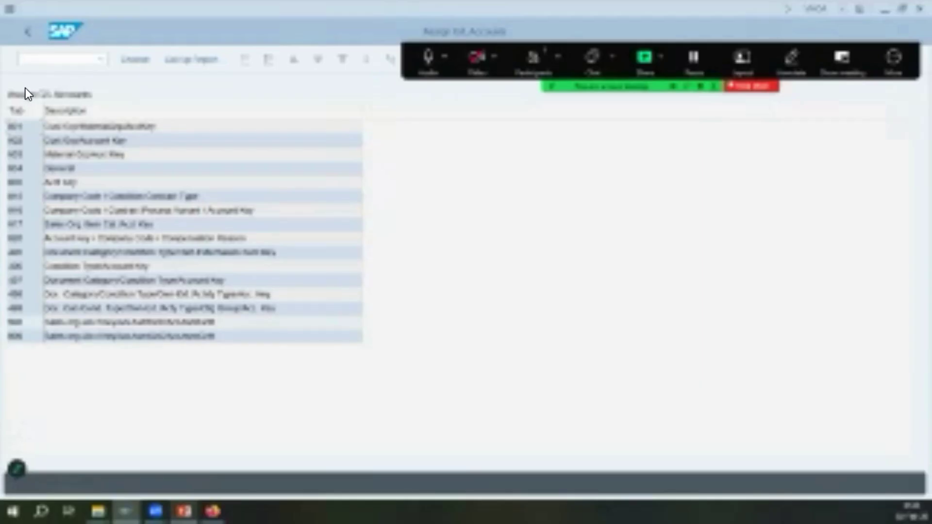
# - Open the sales organization and account key table for new entries and start the first entry with application V, condition type KOFI, chart of accounts and sales organization
pyautogui.press('F2')
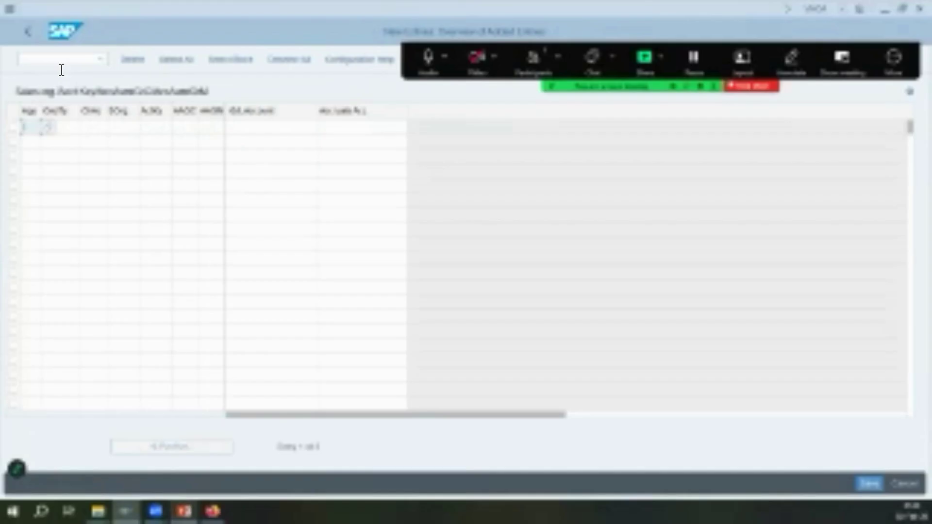
pyautogui.write('v')
pyautogui.press('Tab')
pyautogui.write('kofi')
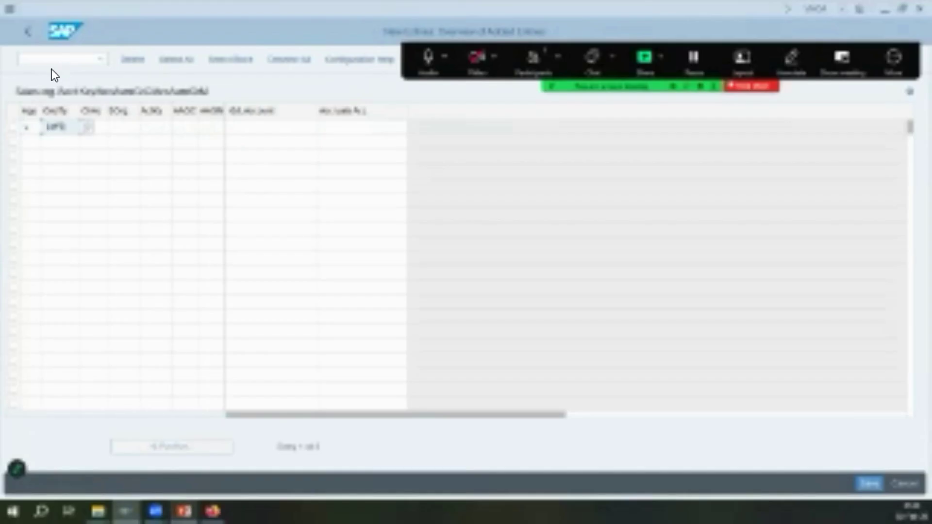
pyautogui.press('Tab')
pyautogui.write('YCOA1000')
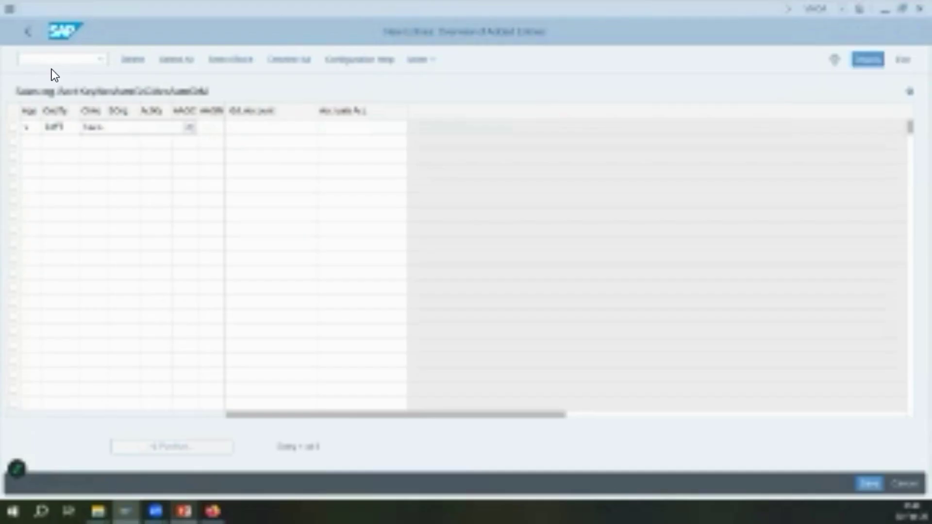
pyautogui.press('Tab')
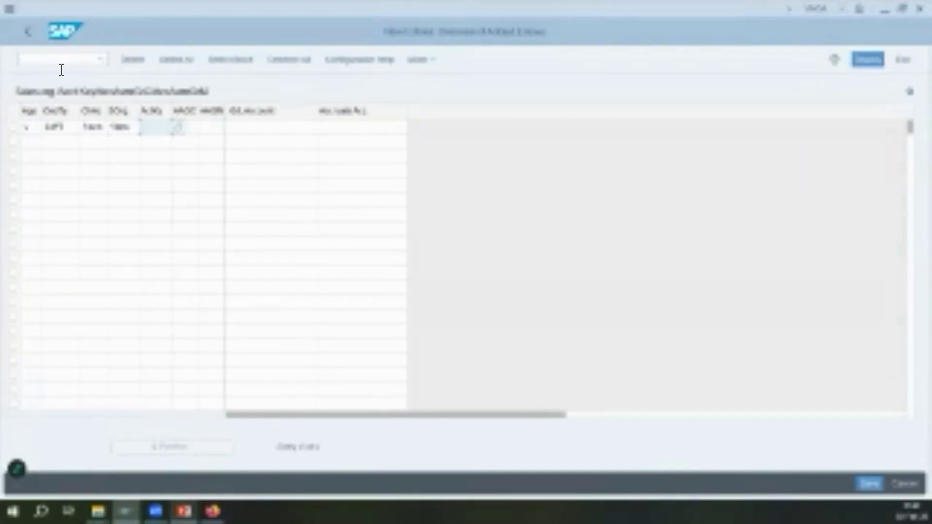
# - Give the first entry account key ERL, customer account assignment group 01 and its material account assignment group
pyautogui.write('ERL')
pyautogui.press('Tab')
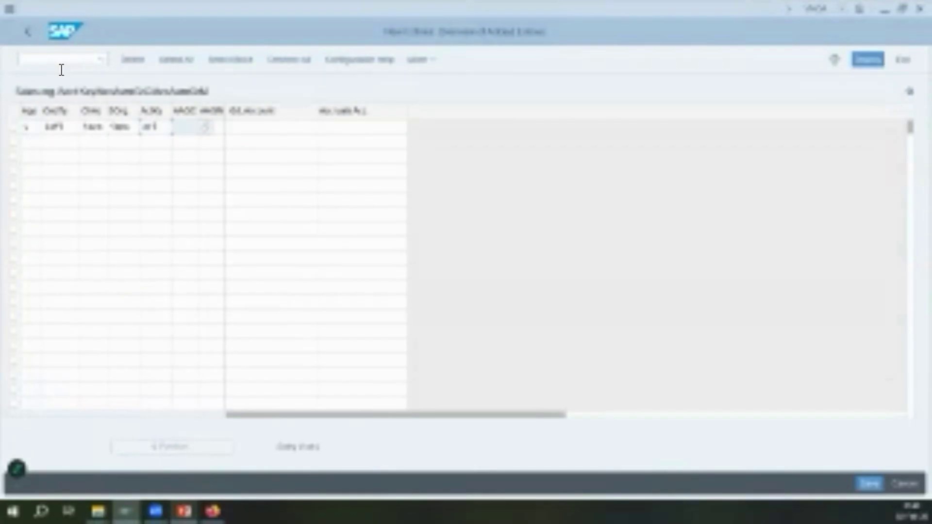
pyautogui.write('01')
pyautogui.press('Tab')
pyautogui.write('00')
pyautogui.press('Tab')
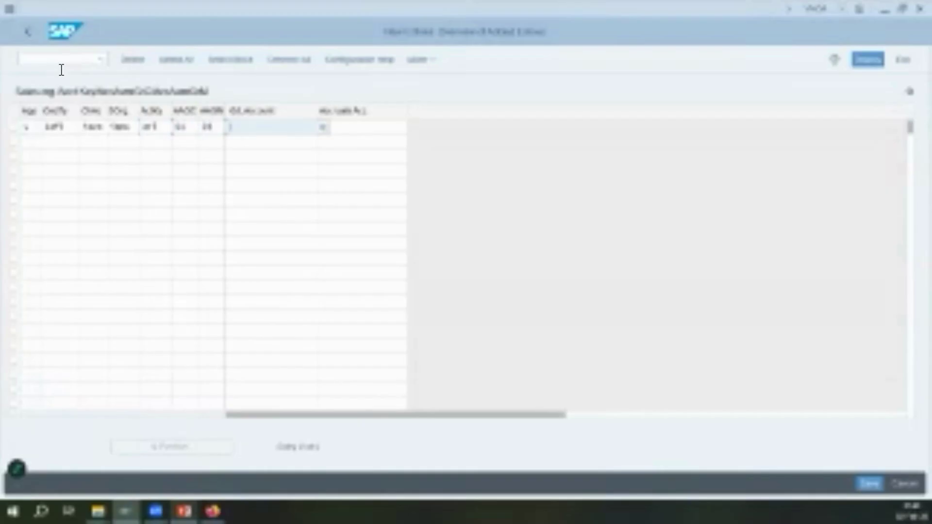
# - Set the first entry's G/L account to 300510 and check the entry values against the slide's table
pyautogui.press('Down')
pyautogui.press('Return')
pyautogui.hotkey('alt', 'Tab')
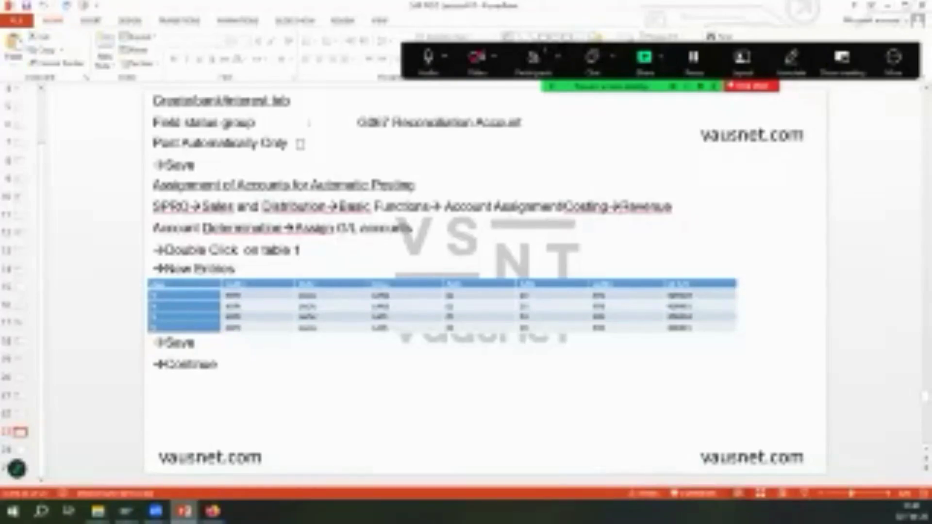
pyautogui.click(905, 5)
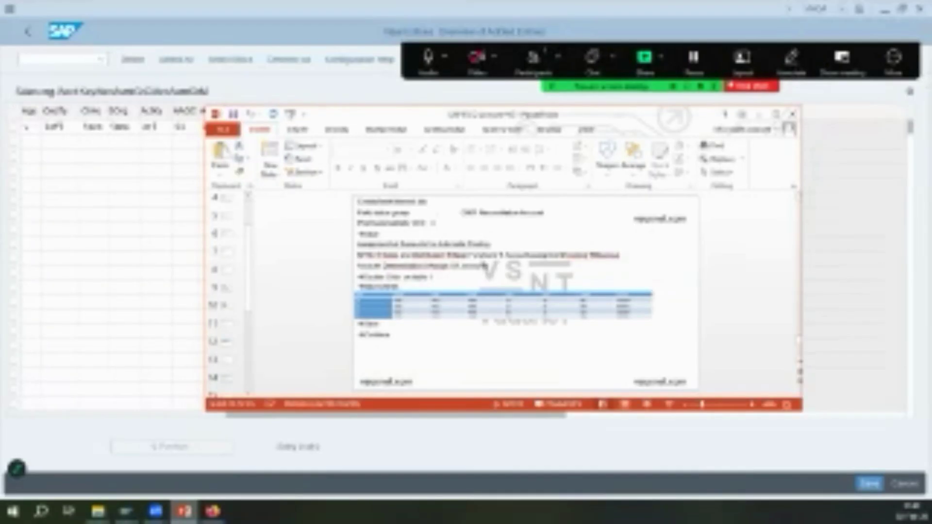
pyautogui.click(98, 49)
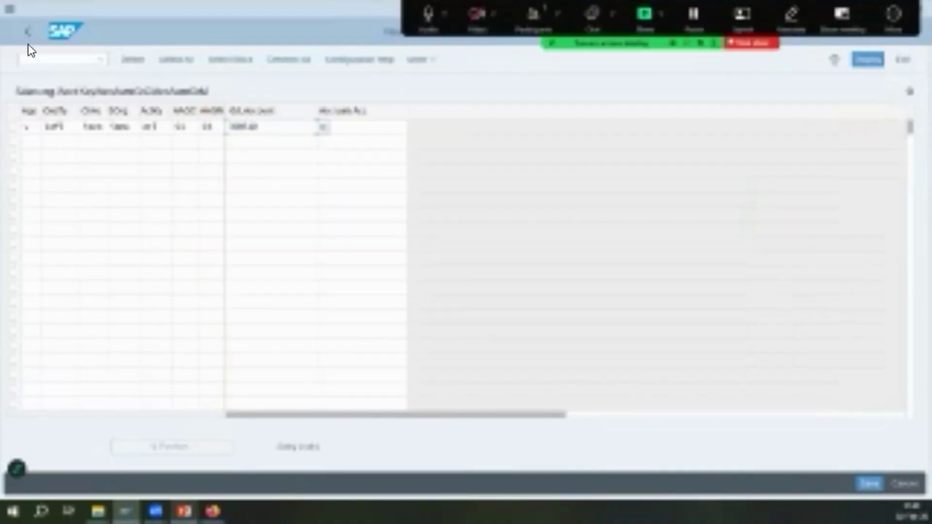
# - Start the second entry with application V, condition type KOFI, the chart of accounts and the sales organization
pyautogui.write('ko')
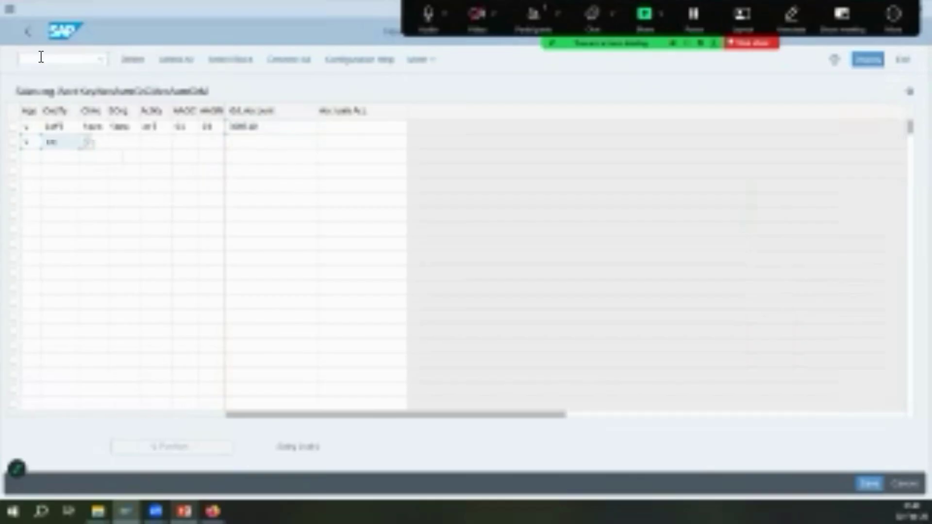
pyautogui.write('fitq00')
pyautogui.press('Tab')
pyautogui.write('tq00')
pyautogui.press('Tab')
pyautogui.write('t')
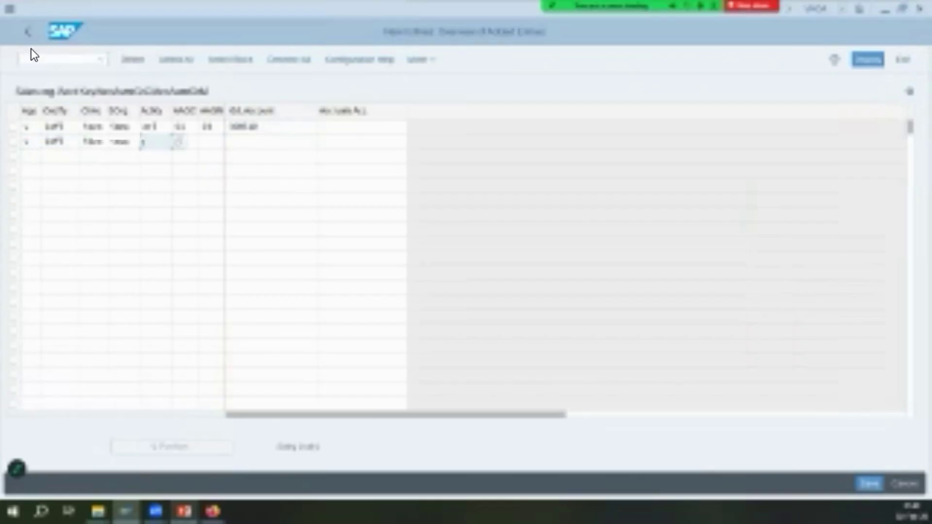
pyautogui.hotkey('shift', 'Tab')
pyautogui.write('tq00')
pyautogui.press('Return')
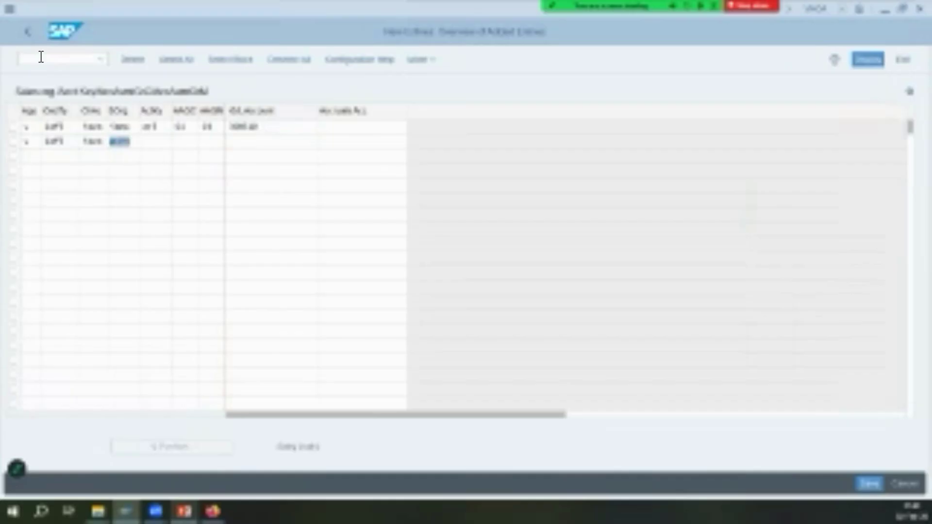
# - Give the second entry account key ERS, customer account assignment group 01 and its material account assignment group
pyautogui.press('Tab')
pyautogui.write('zf1')
pyautogui.press('Tab')
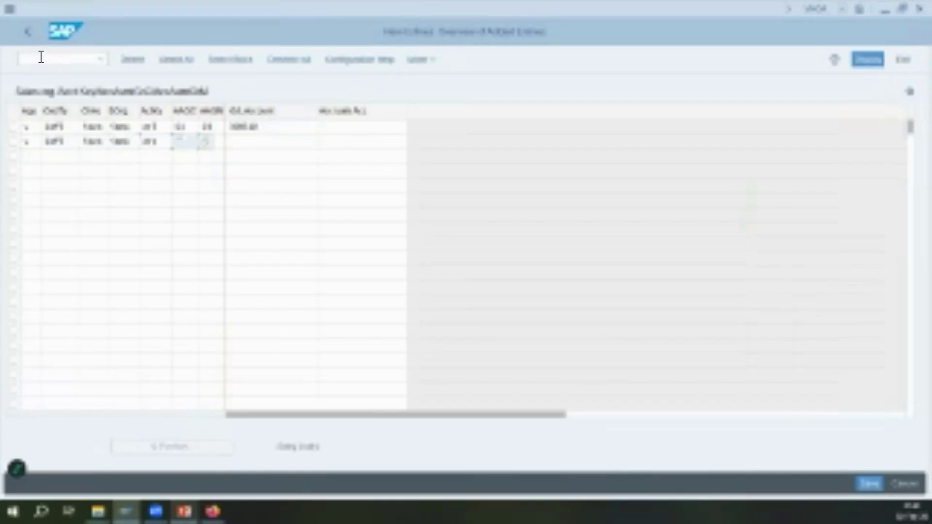
pyautogui.write('01')
pyautogui.press('Tab')
pyautogui.write('18')
pyautogui.press('Tab')
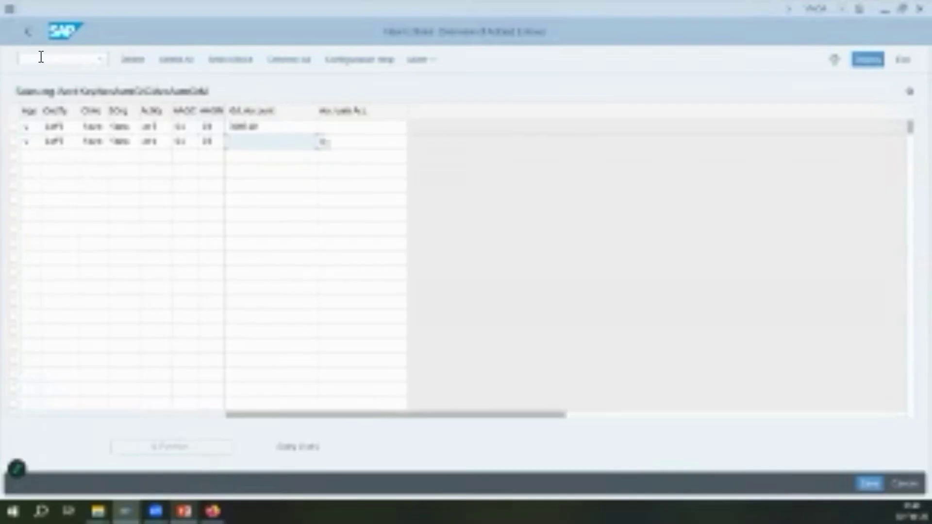
# - Check the slide for the second entry's account, set its G/L account to 400491 and validate the entries
pyautogui.write('100')
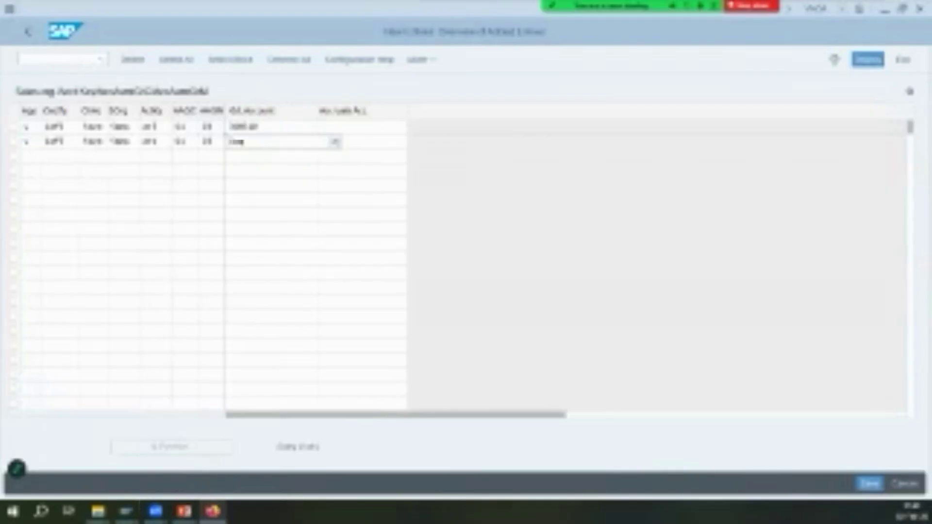
pyautogui.click(183, 510)
pyautogui.hotkey('alt', 'Tab')
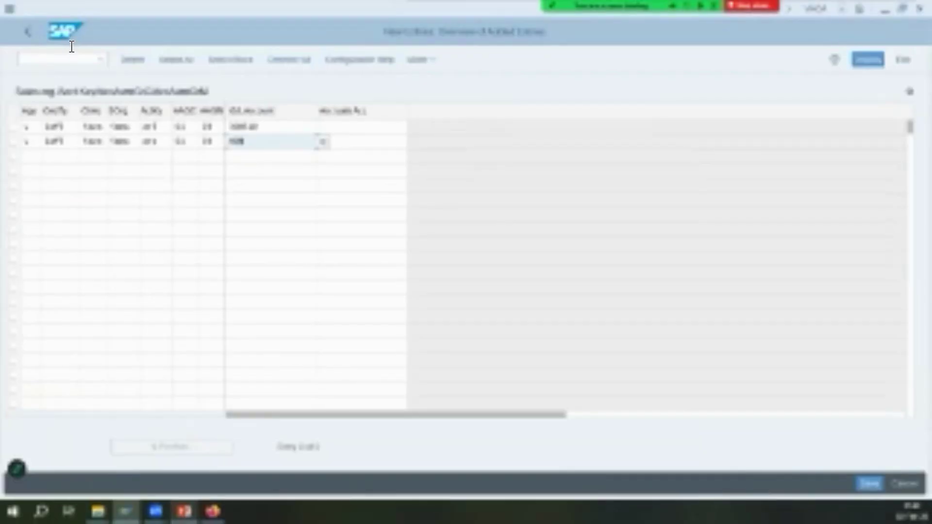
pyautogui.press('BackSpace')
pyautogui.write('100000')
pyautogui.press('Return')
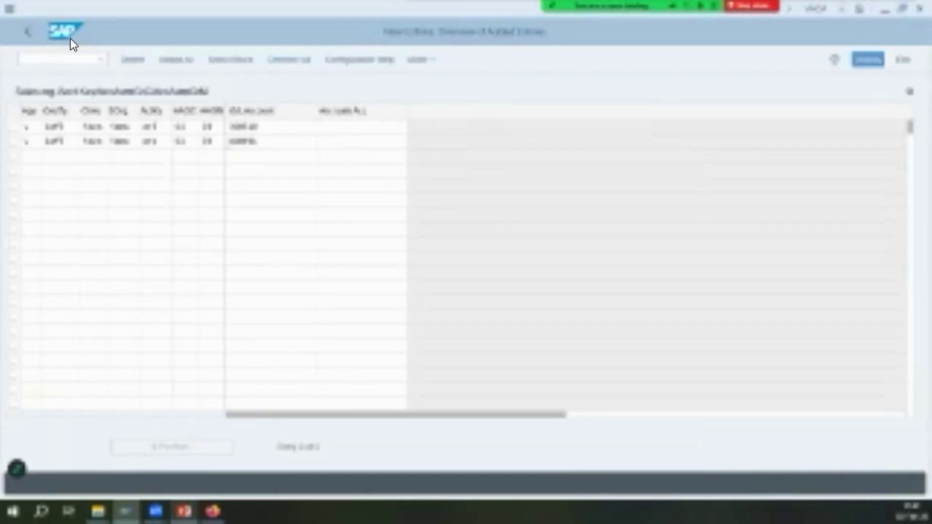
# - Start the third entry with application V, condition type KOFI, the chart of accounts and its sales organization
pyautogui.press('Tab')
pyautogui.press('Tab')
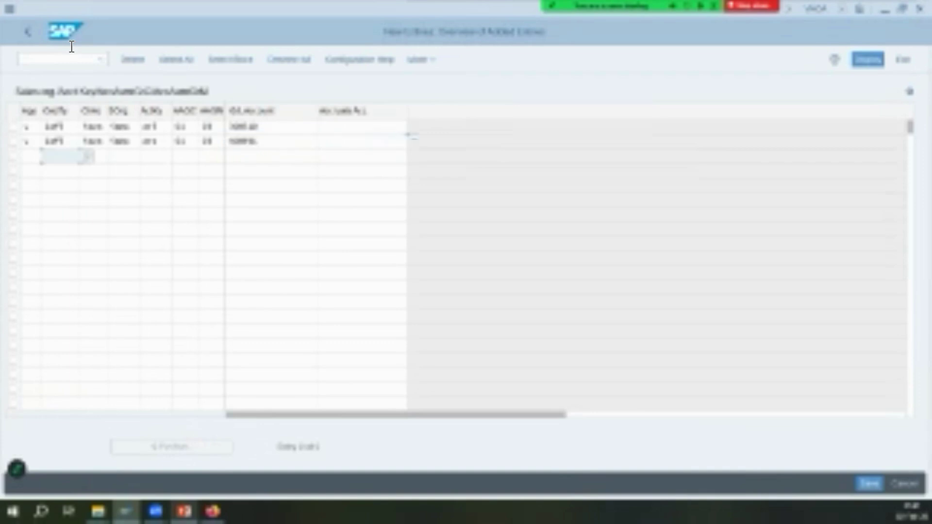
pyautogui.write('ZZ')
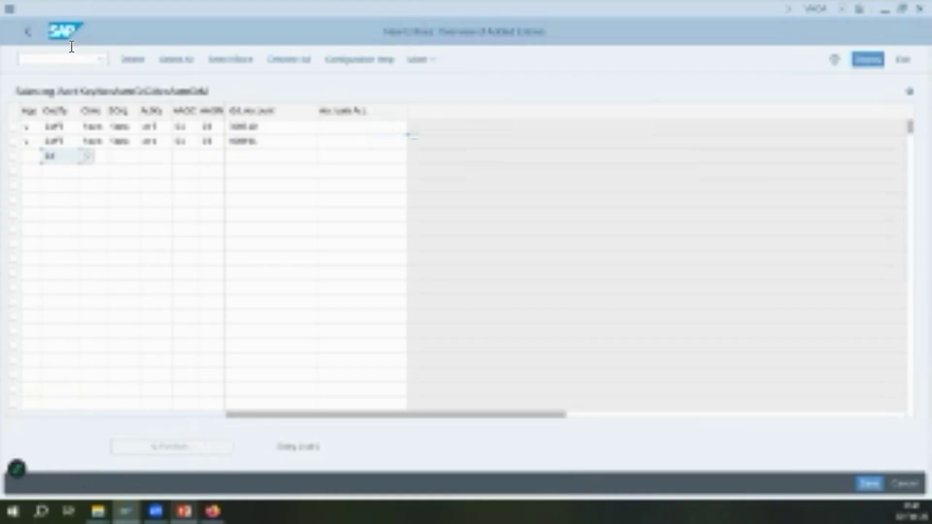
pyautogui.write('FT')
pyautogui.press('Tab')
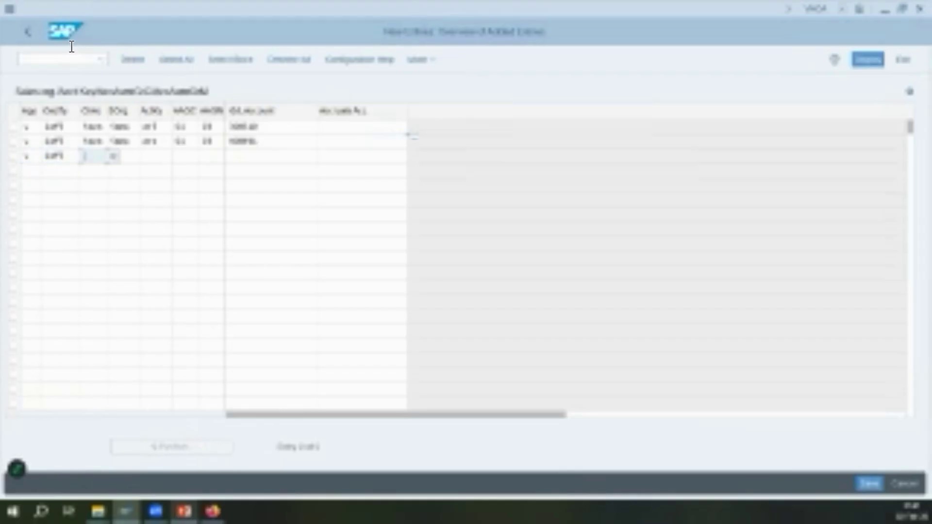
pyautogui.write('YCOA')
pyautogui.press('Tab')
pyautogui.write('1010')
pyautogui.press('Tab')
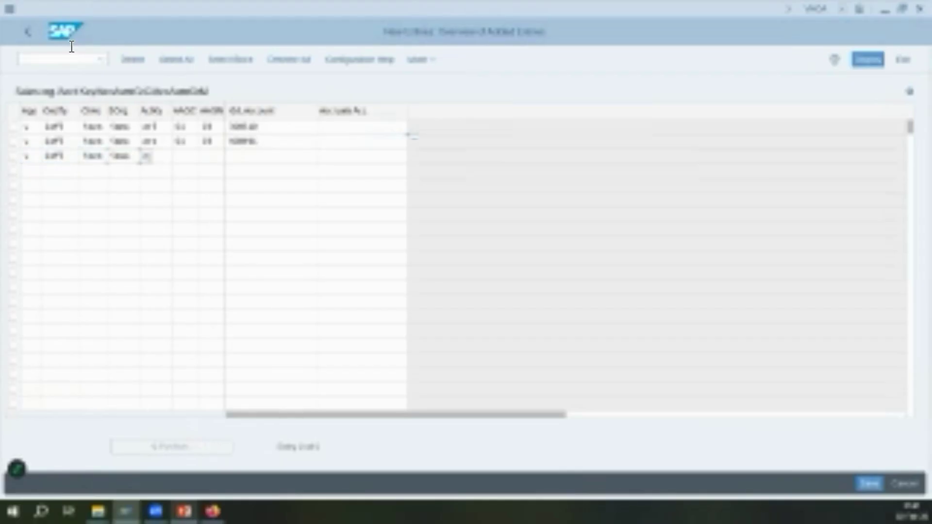
# - Complete the third entry with account key ERL, customer group 01, its material group and G/L account 300510
pyautogui.write('ER')
pyautogui.press('Tab')
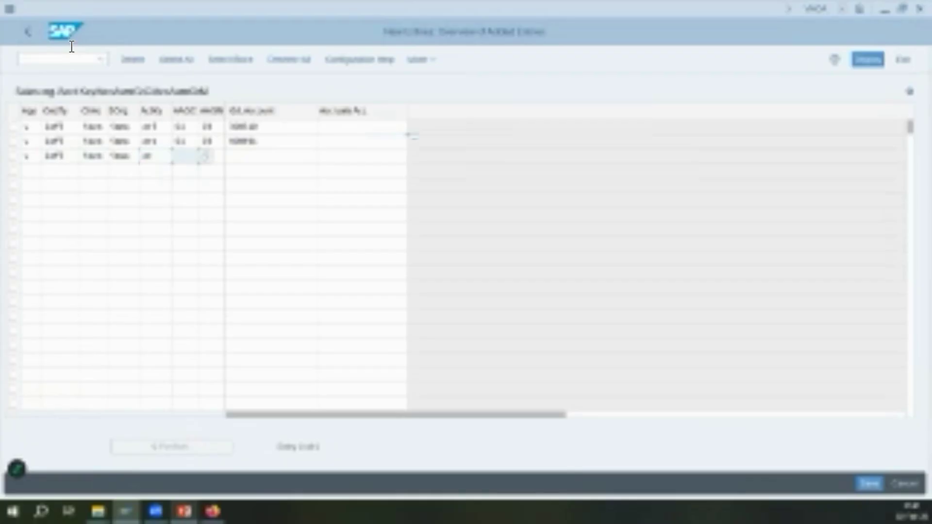
pyautogui.hotkey('shift', 'Tab')
pyautogui.write('ER1')
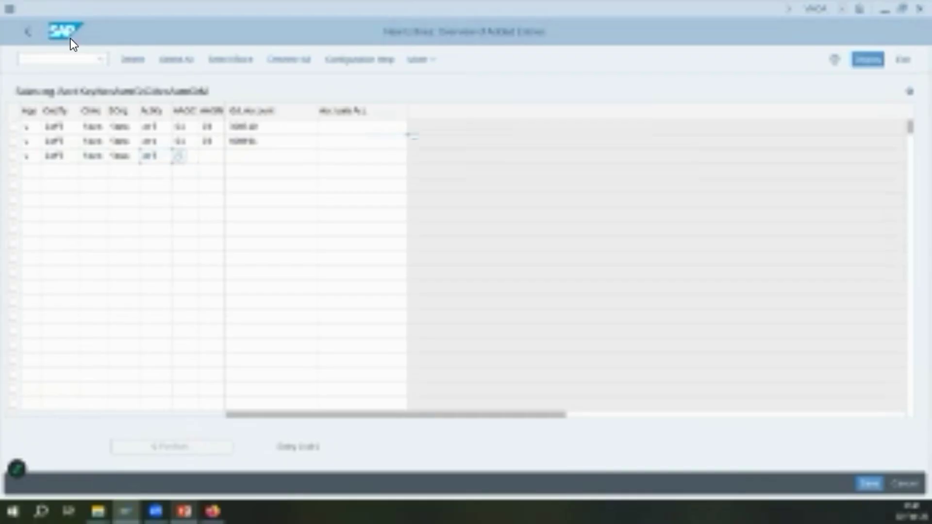
pyautogui.write('01')
pyautogui.press('Tab')
pyautogui.write('18')
pyautogui.press('Tab')
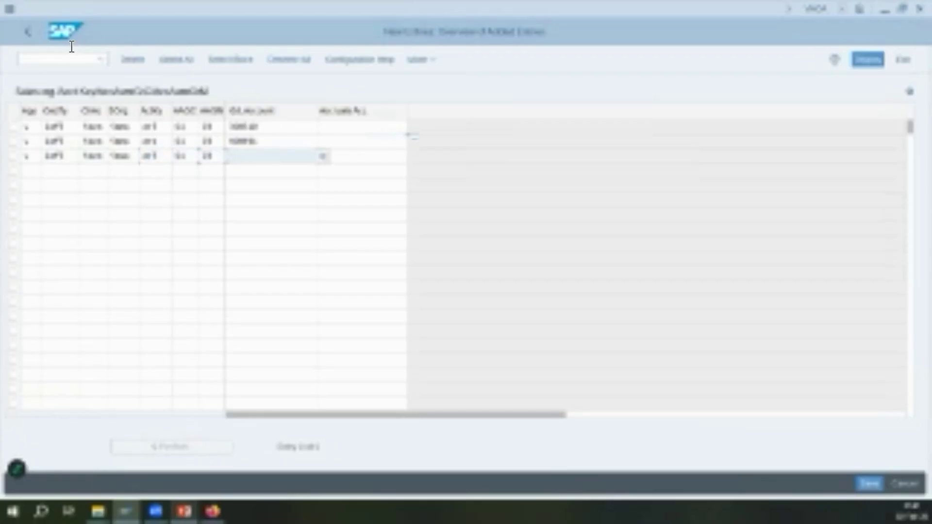
pyautogui.write('1000.00')
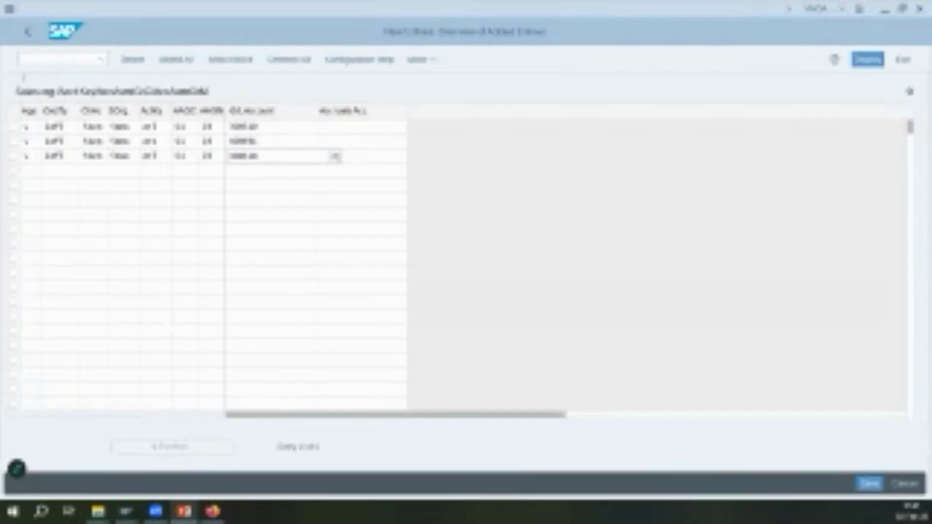
pyautogui.press('Tab')
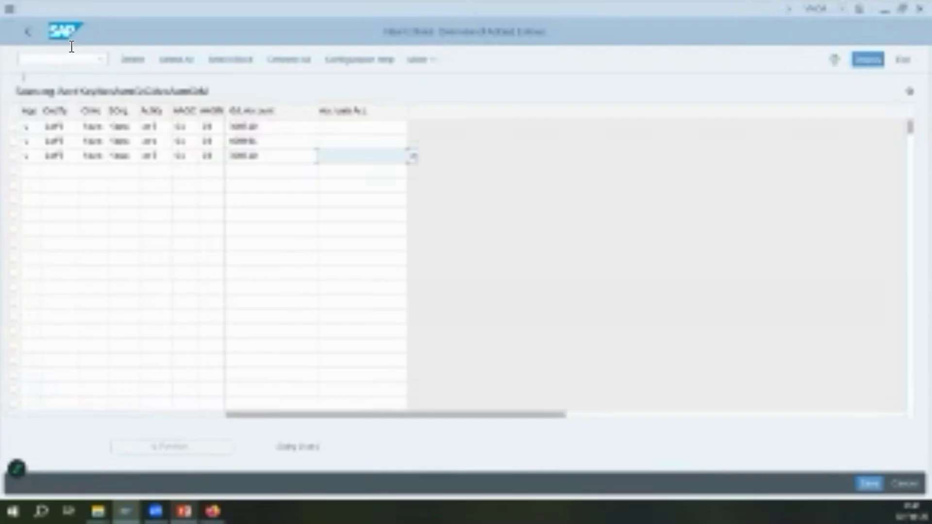
# - Start the fourth entry with condition type KOFI, the chart of accounts, its sales organization and account key ERS
pyautogui.press('Tab')
pyautogui.write('kofi')
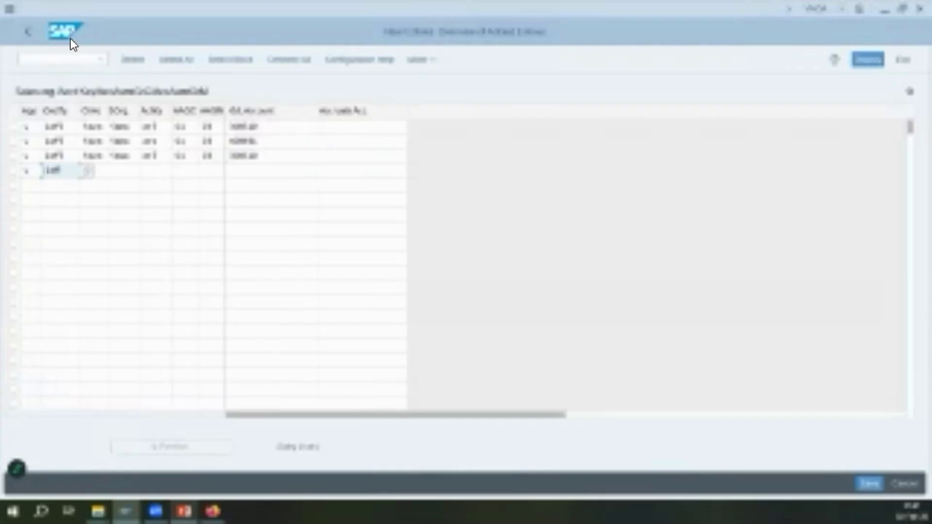
pyautogui.press('Tab')
pyautogui.write('taxn')
pyautogui.press('Tab')
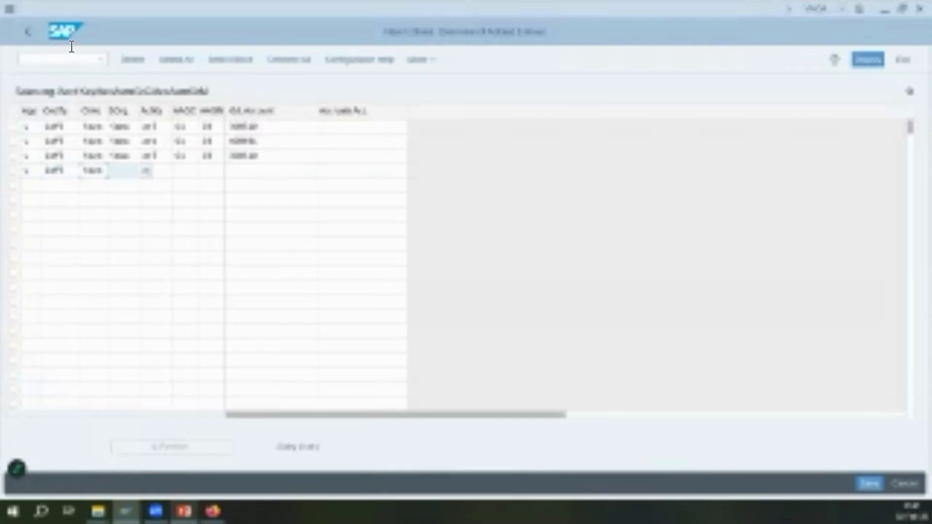
pyautogui.write('1000')
pyautogui.press('Tab')
pyautogui.write('0RL')
pyautogui.press('Tab')
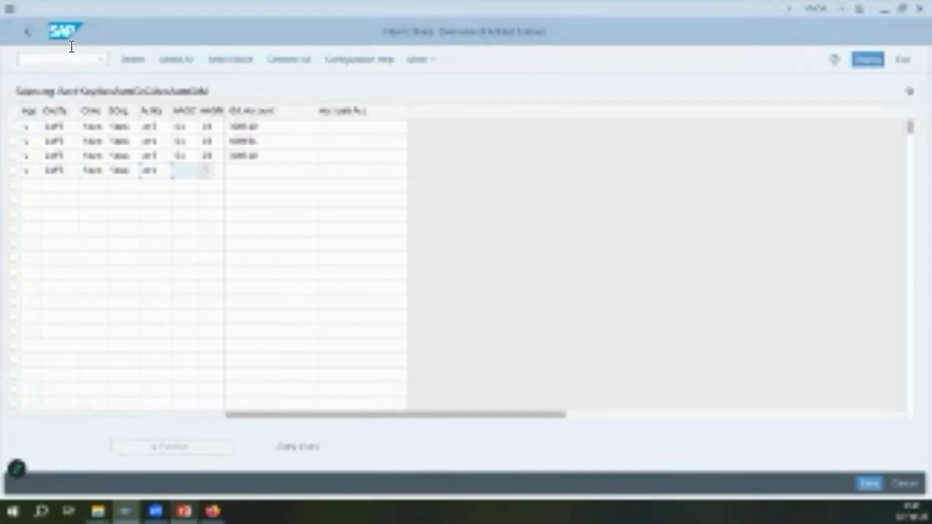
# - Complete the fourth entry with customer group 01, its material group and G/L account 400491, and validate all entries
pyautogui.write('01')
pyautogui.press('Tab')
pyautogui.write('01')
pyautogui.press('Tab')
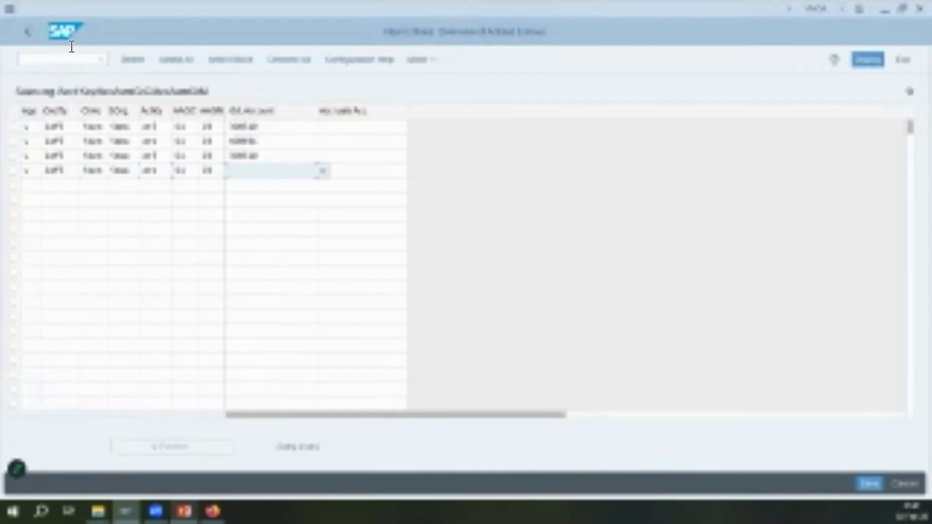
pyautogui.write('60000')
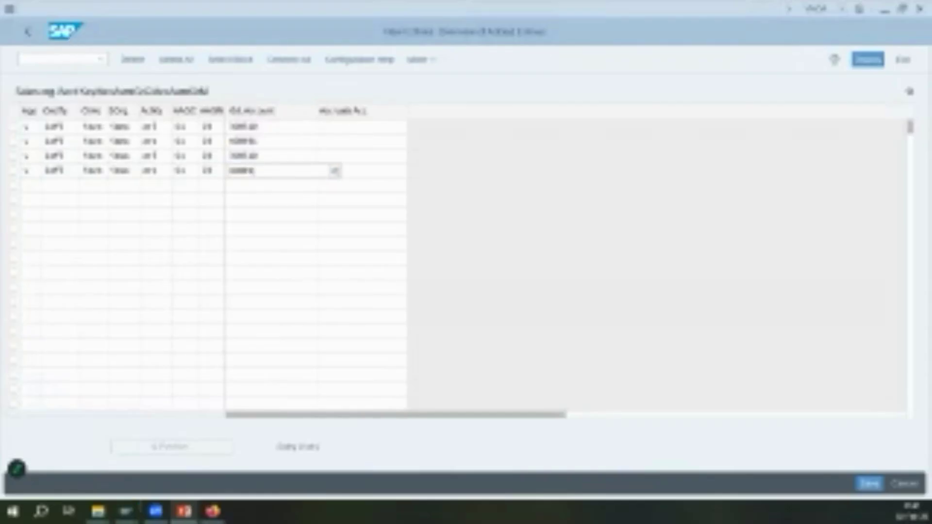
pyautogui.write('0')
pyautogui.press('Return')
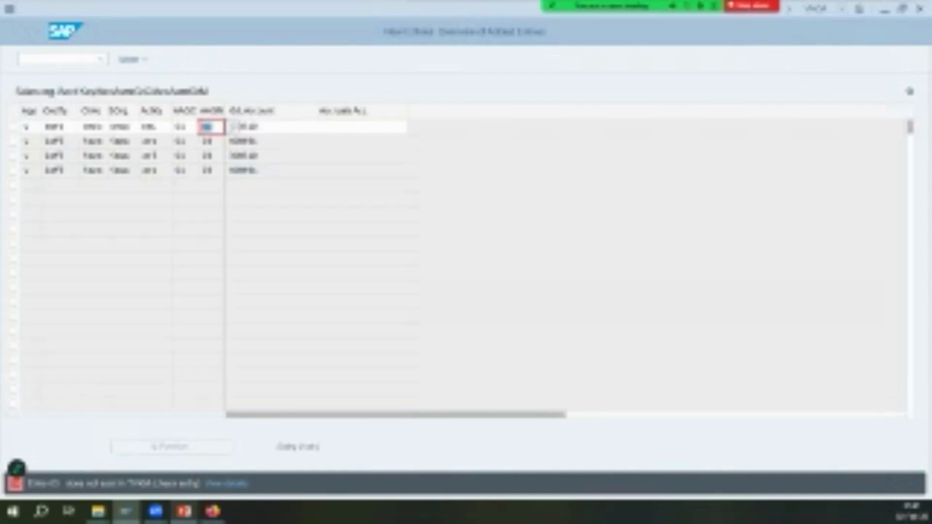
# - Open the overview of customer account assignment groups in a new session by running its transaction
pyautogui.click(57, 64)
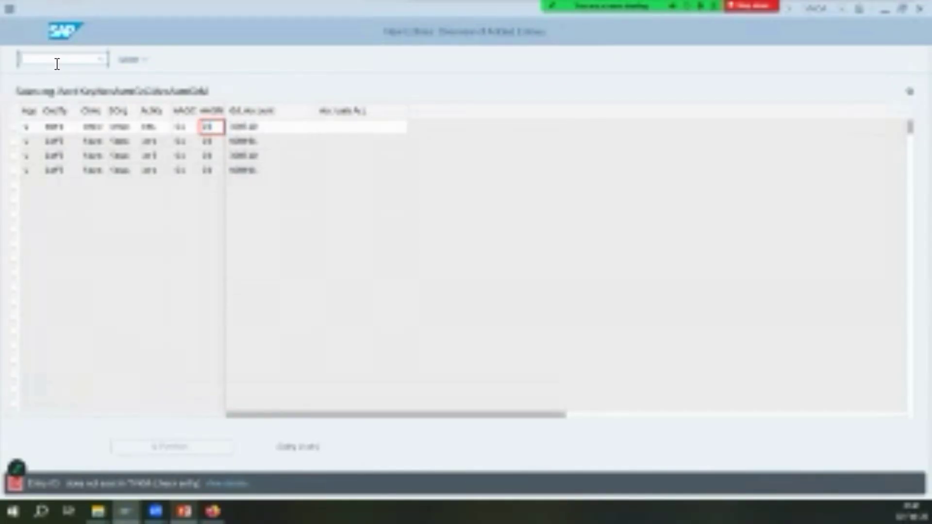
pyautogui.write('/oovk1')
pyautogui.press('Return')
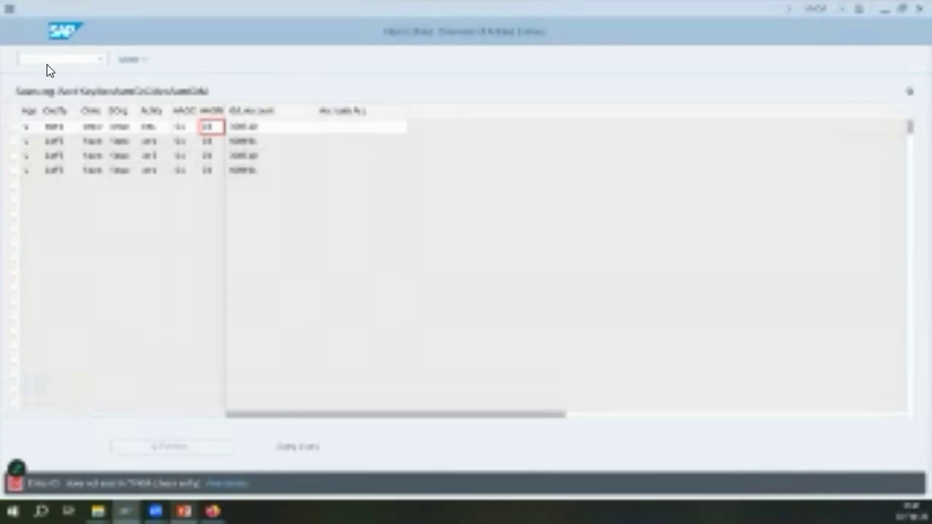
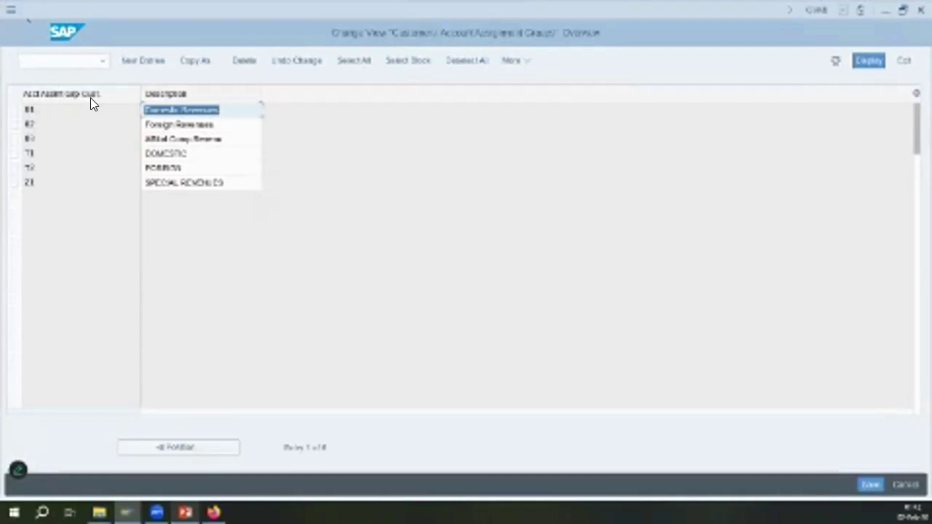
# - Open the overview of material account assignment groups with transaction OVK5
pyautogui.hotkey('ctrl', '/')
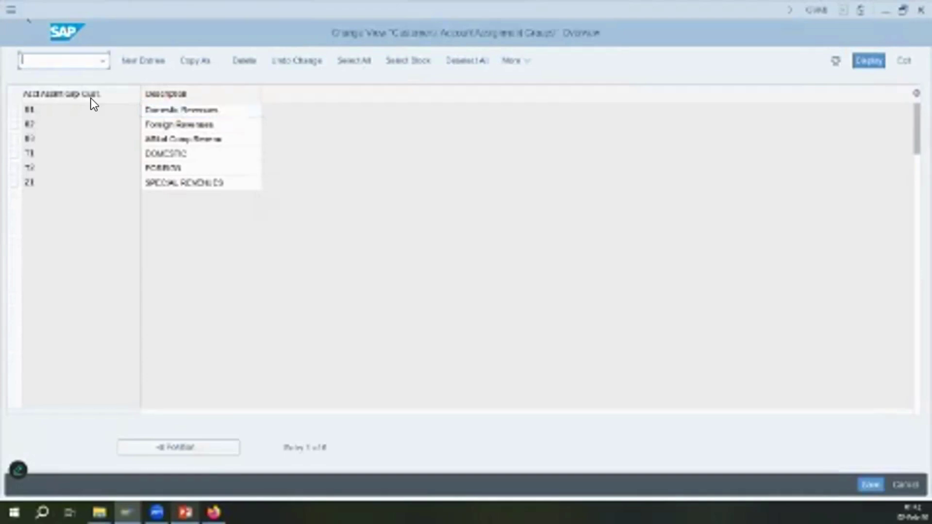
pyautogui.write('/')
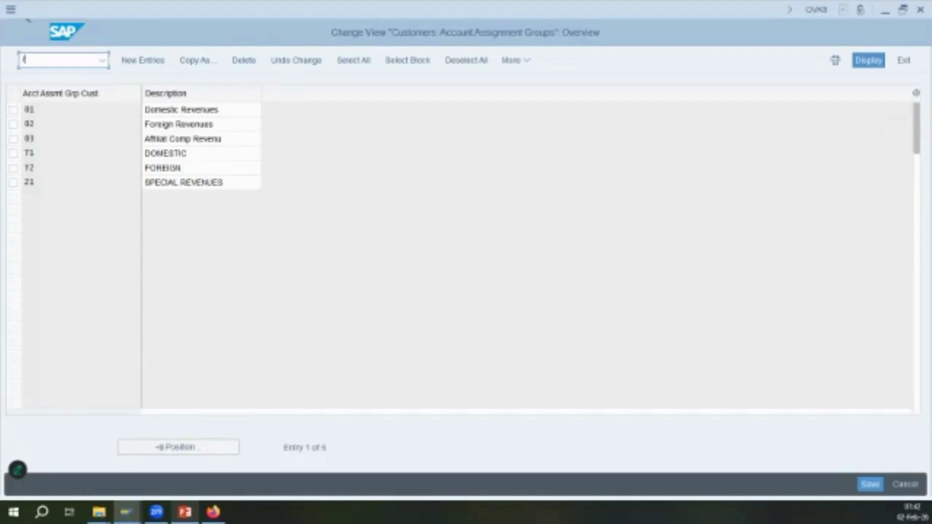
pyautogui.write('n ovk5')
pyautogui.press('Return')
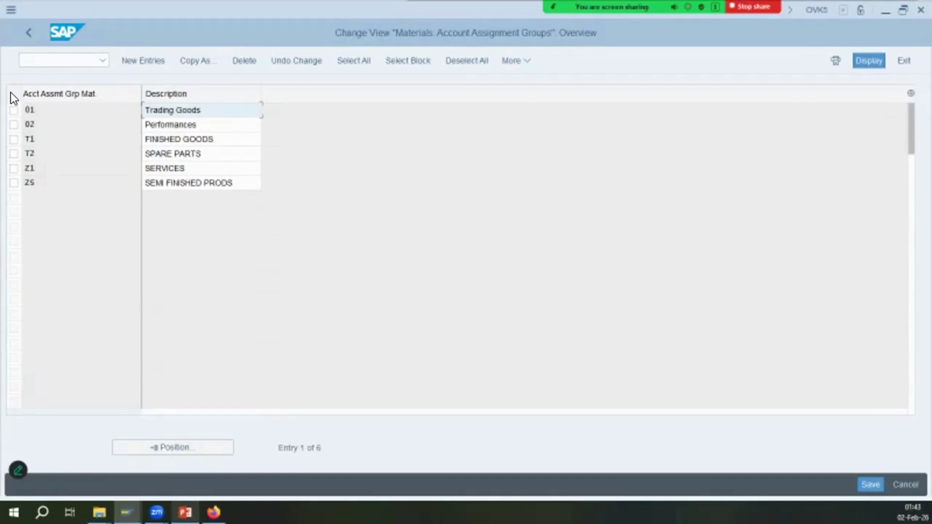
# - Copy the FINISHED GOODS material group T1 as group 03 with description Fin.Goods and save it to the customizing request
pyautogui.click(13, 140)
pyautogui.click(198, 61)
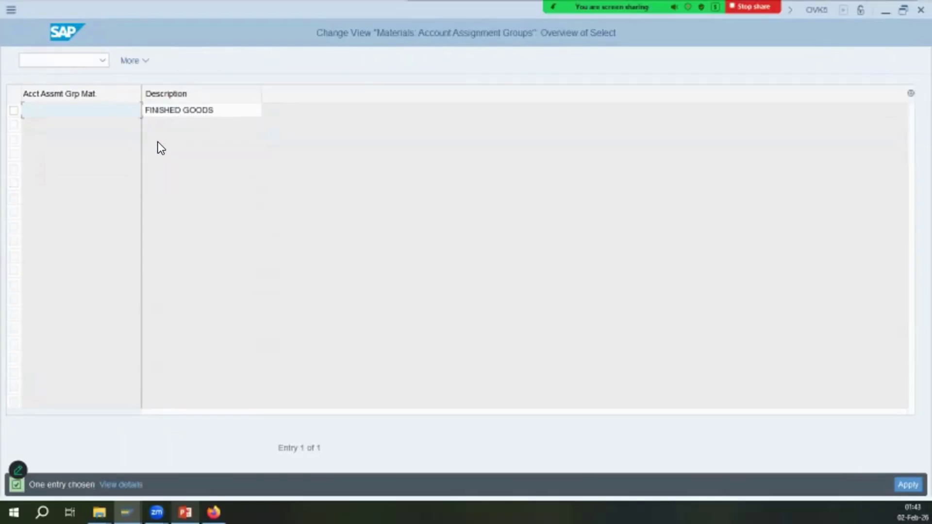
pyautogui.write('03')
pyautogui.press('Tab')
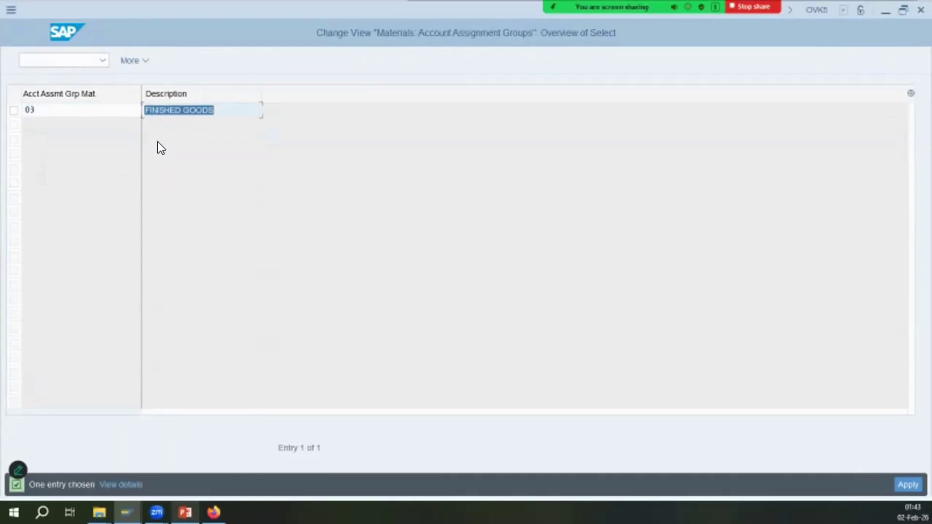
pyautogui.press('BackSpace')
pyautogui.write('Fin Goods')
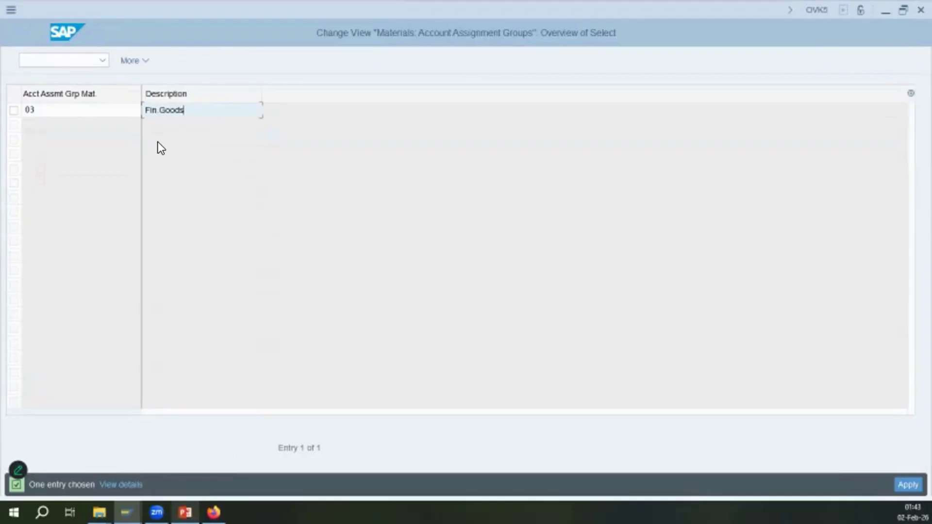
pyautogui.press('Return')
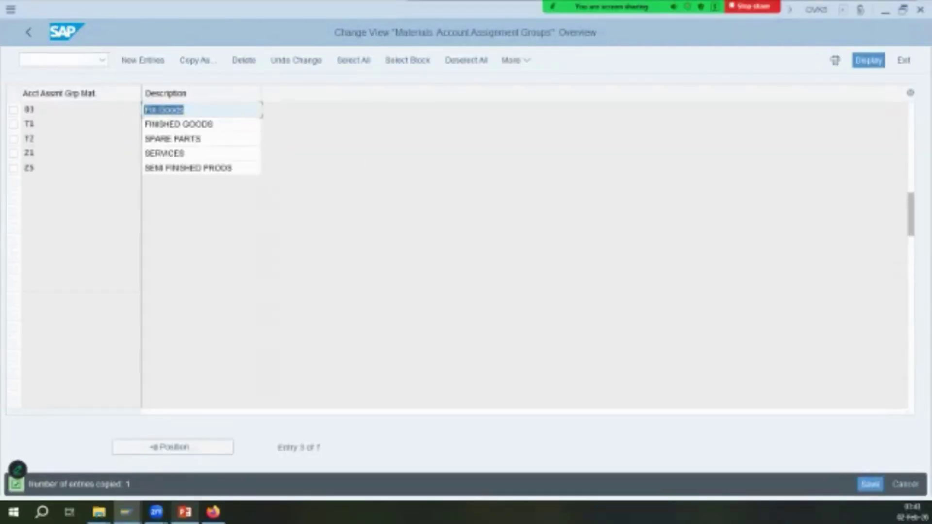
pyautogui.hotkey('ctrl', 's')
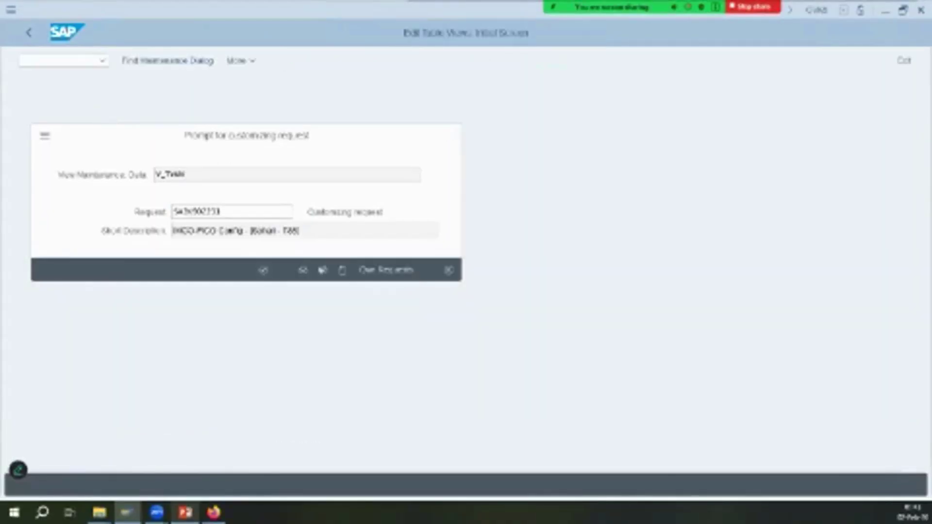
pyautogui.press('Return')
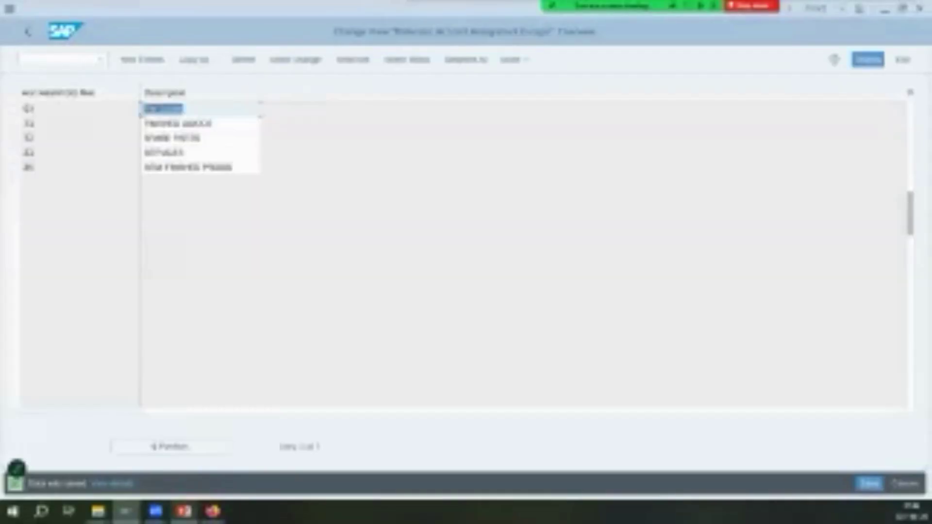
# - Save the new G/L account assignment entries and switch to PowerPoint for the slide on creating a sales employee
pyautogui.click(117, 60)
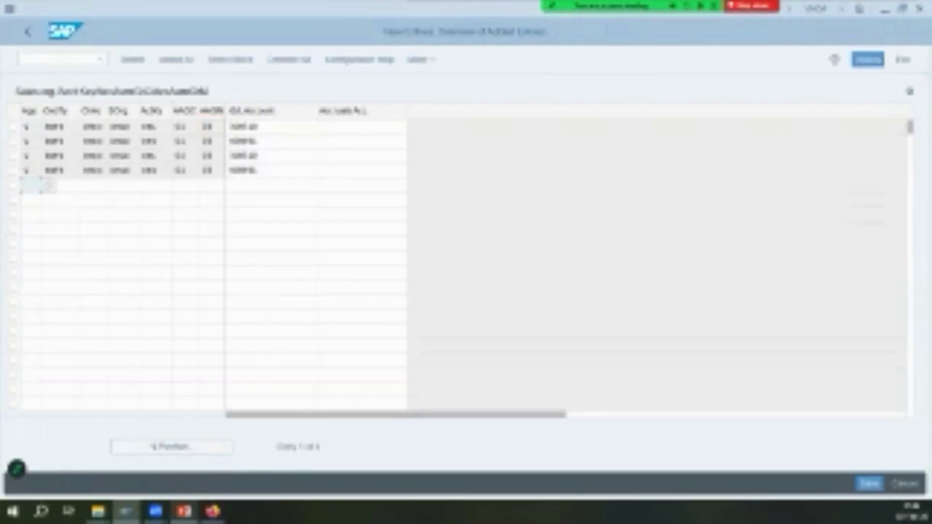
pyautogui.hotkey('ctrl', 's')
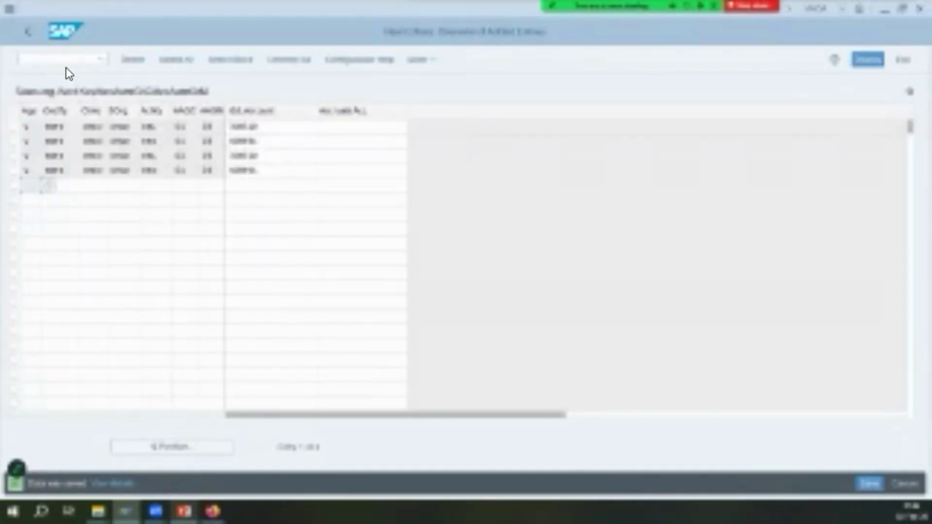
pyautogui.click(184, 511)
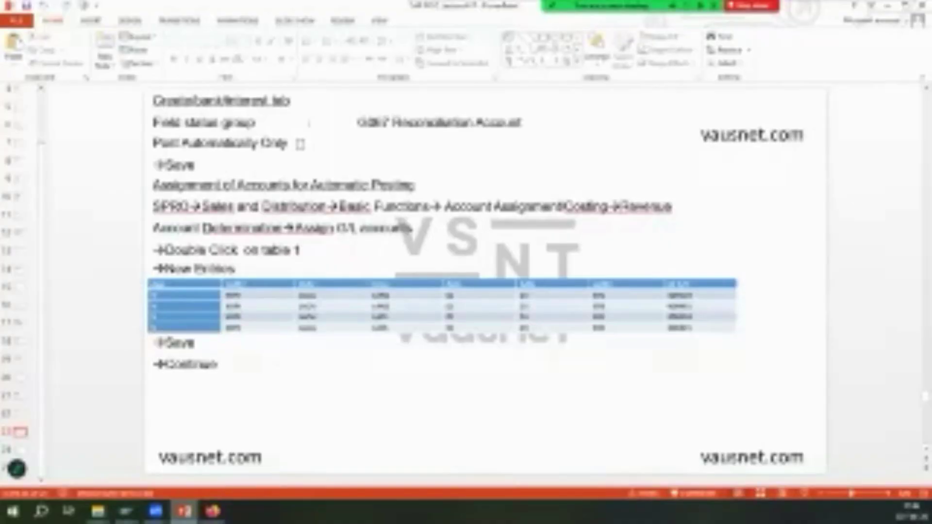
pyautogui.press('Down')
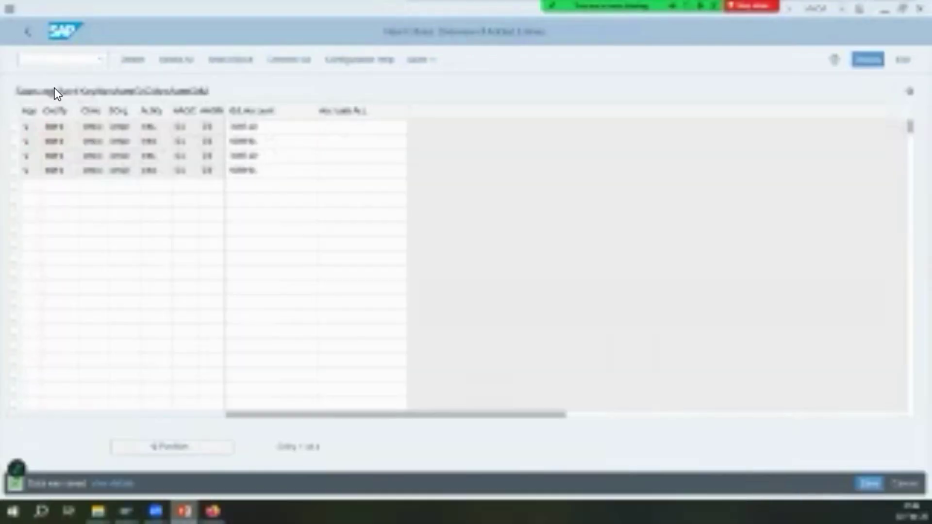
# - Return to SAP and open the Create Sales Representative transaction, ready for the first personnel action's organizational values
pyautogui.click(55, 88)
pyautogui.hotkey('ctrl', '/')
pyautogui.write('/nv')
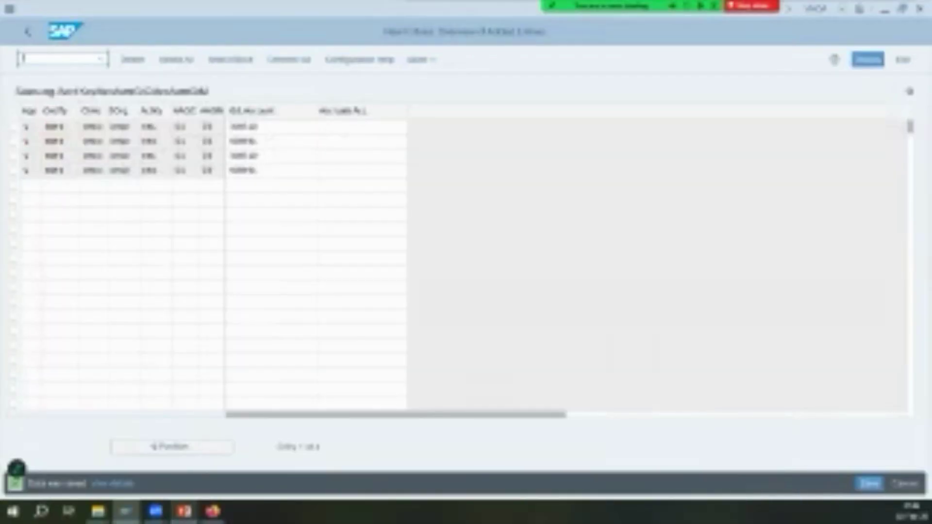
pyautogui.write('a01')
pyautogui.press('Return')
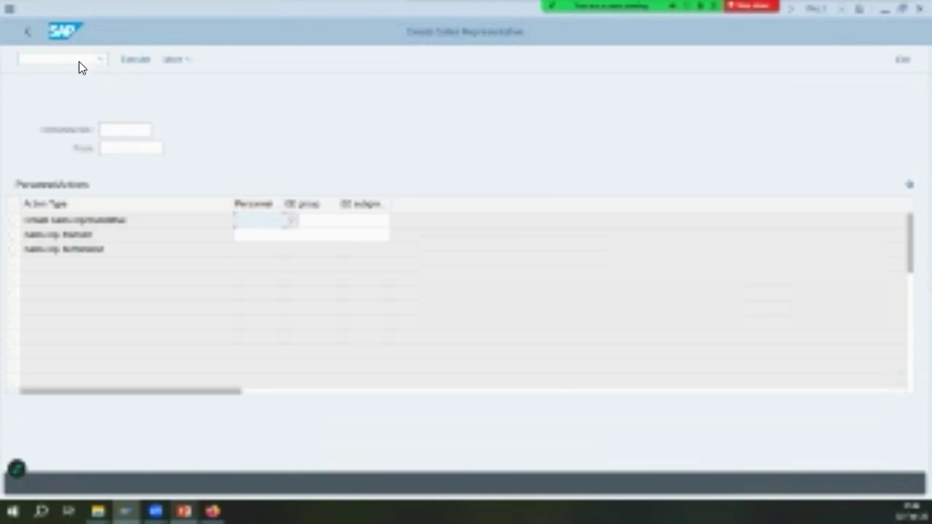
pyautogui.press('Tab')
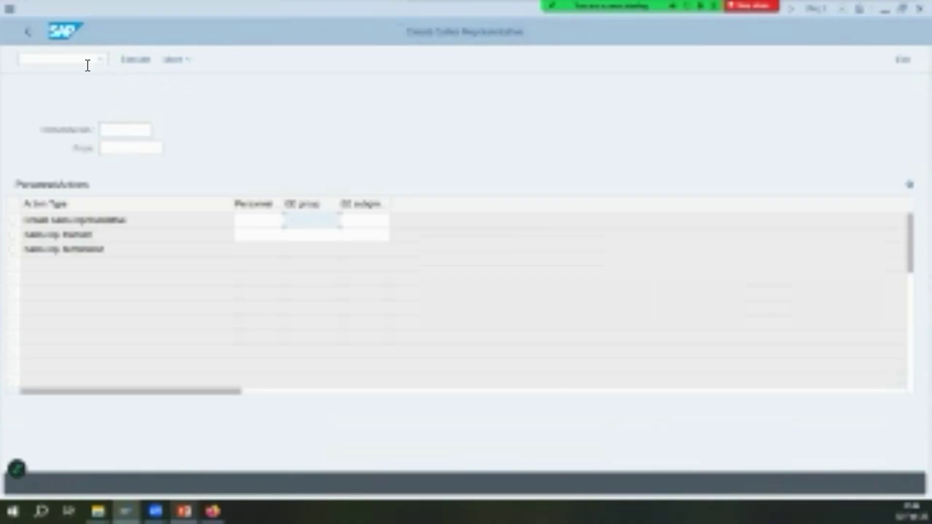
pyautogui.press('Tab')
pyautogui.hotkey('shift', 'Tab')
pyautogui.hotkey('shift', 'Tab')
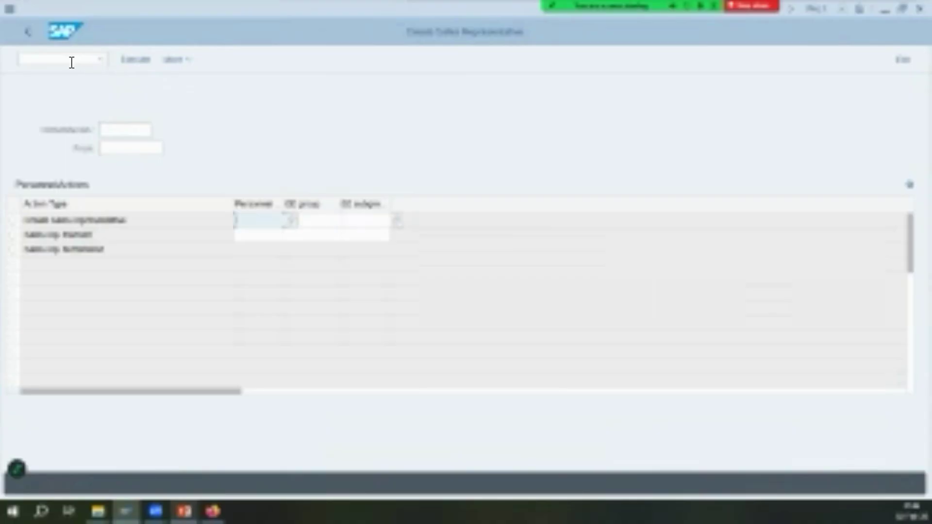
pyautogui.press('Return')
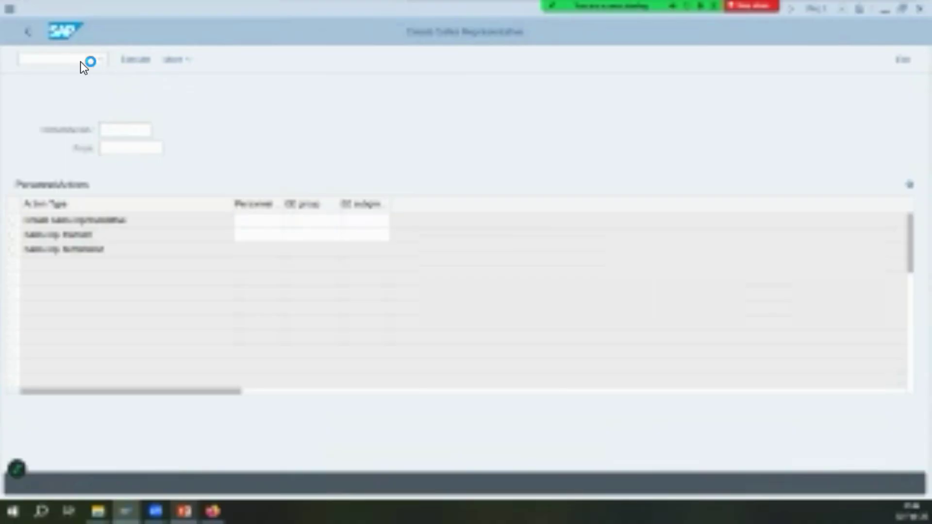
# - Check the PowerPoint slide for the personnel area, employee group and subgroup needed to create the sales employee
pyautogui.click(184, 511)
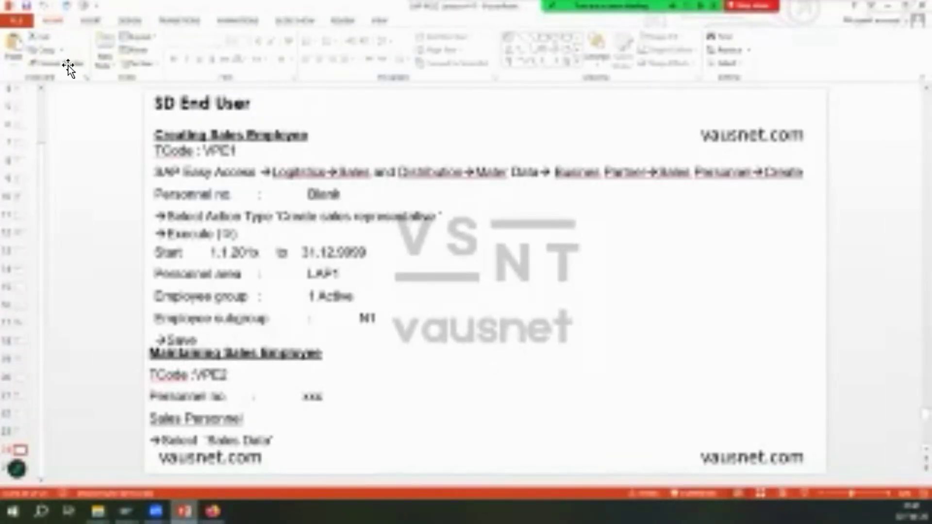
pyautogui.click(184, 511)
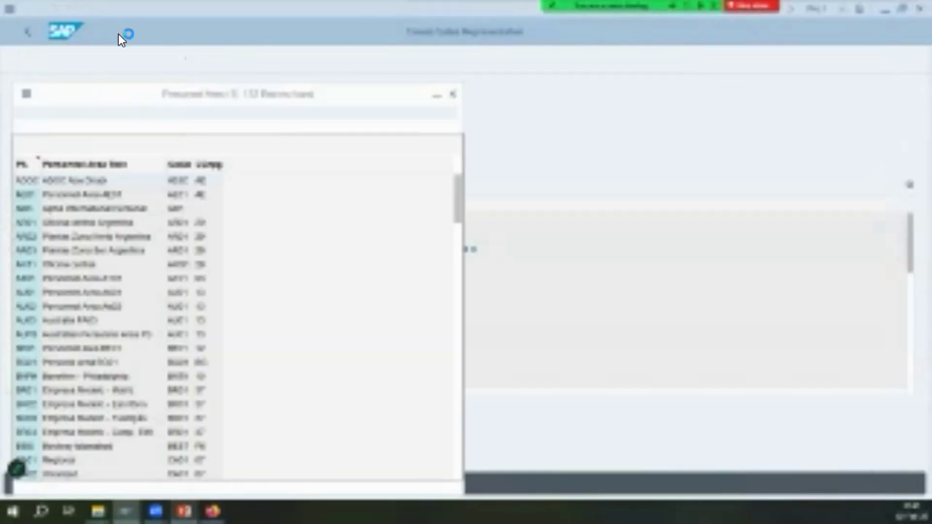
pyautogui.press('Escape')
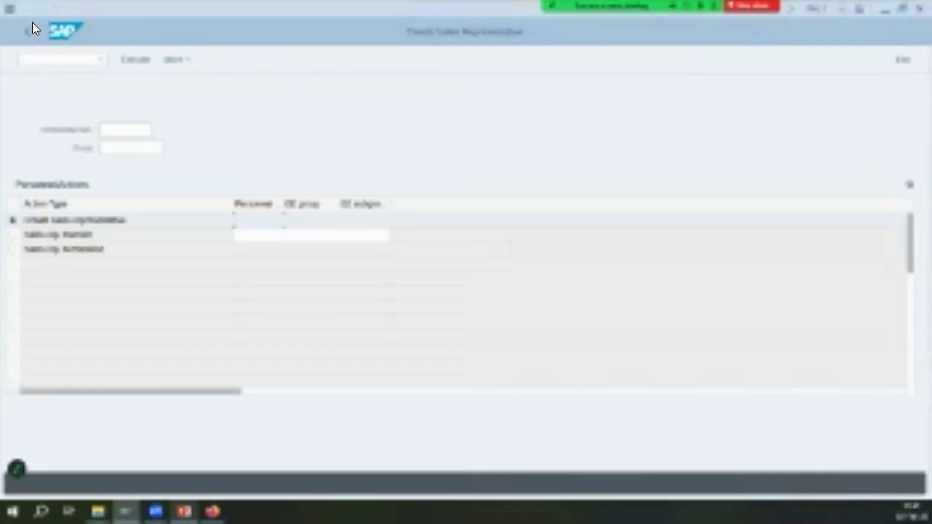
pyautogui.click(185, 512)
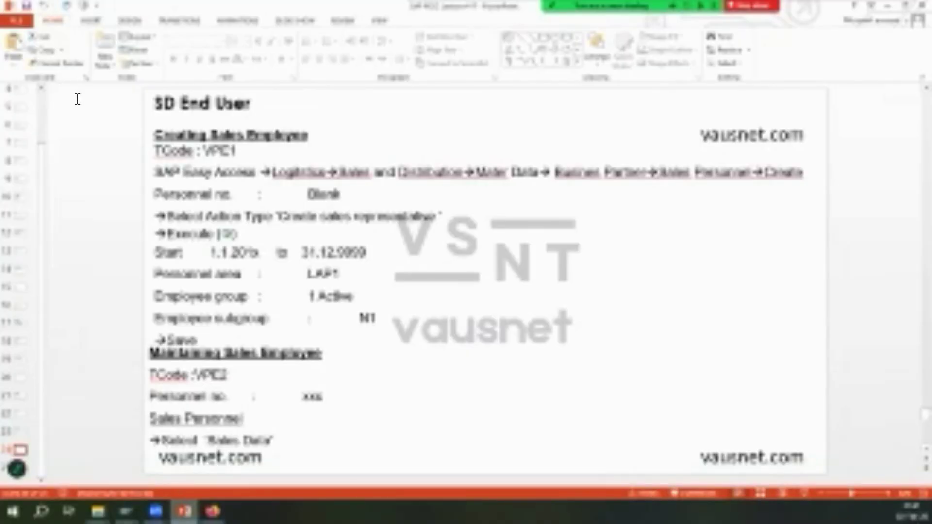
pyautogui.hotkey('alt', 'Tab')
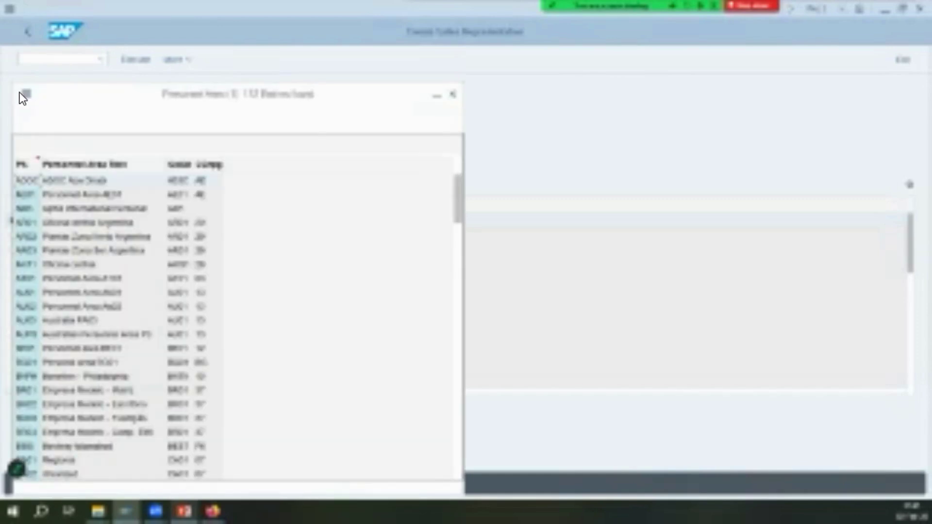
# - Fill the Create sales representative action with the company's personnel area and its active employee group from the value lists
pyautogui.scroll(-19, 15, 92)
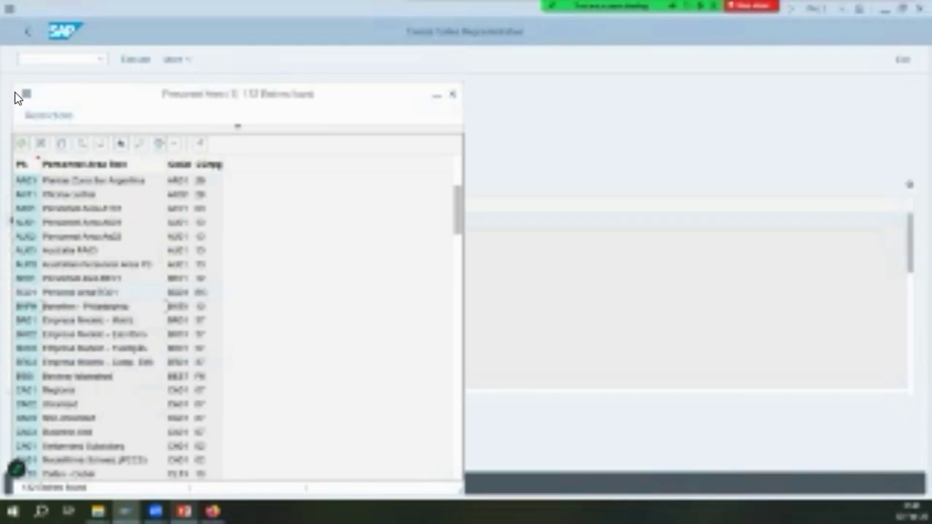
pyautogui.scroll(1, 15, 92)
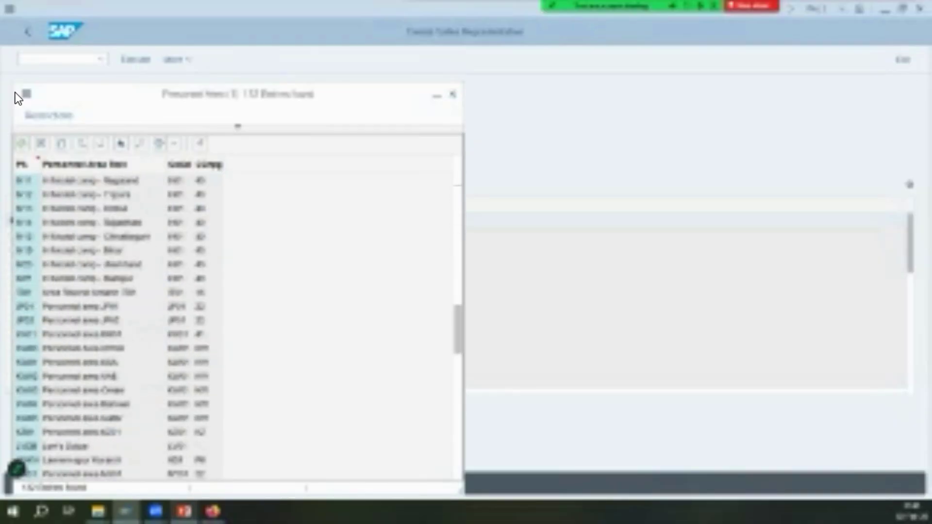
pyautogui.scroll(4, 14, 73)
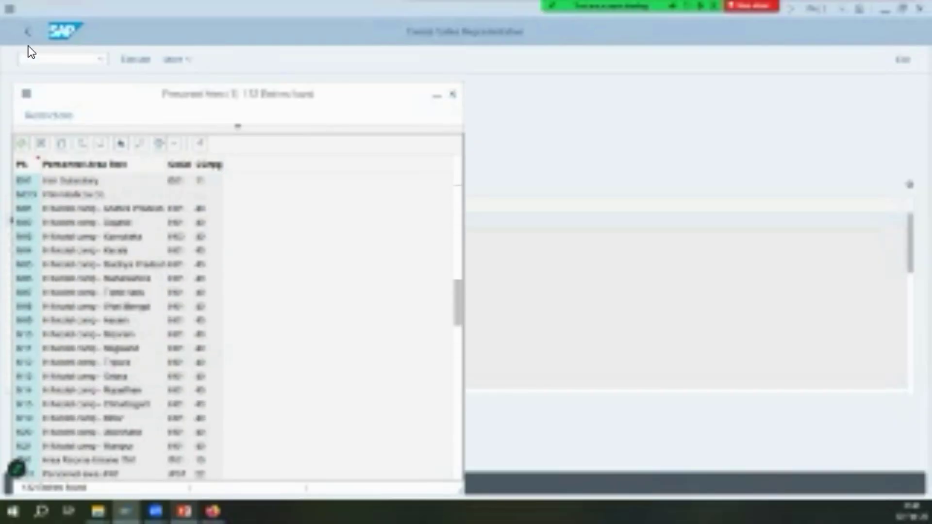
pyautogui.press('Escape')
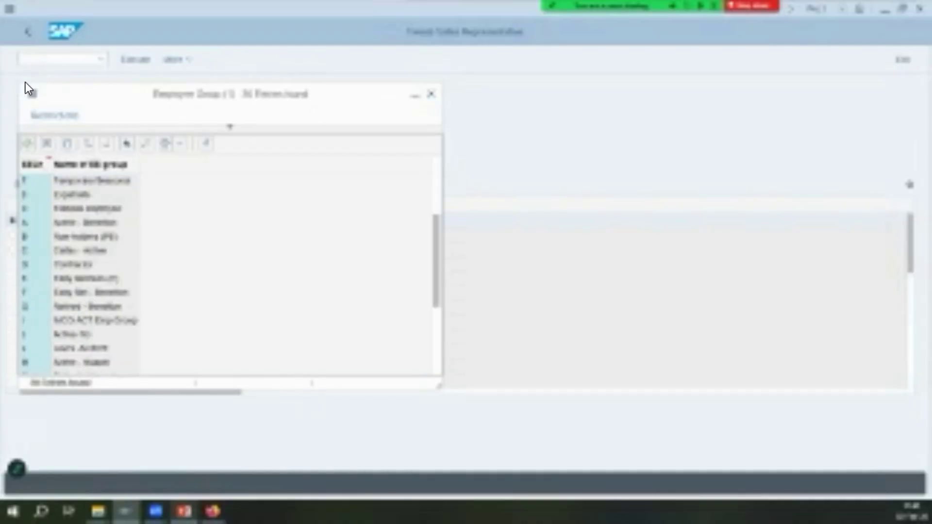
pyautogui.press('Escape')
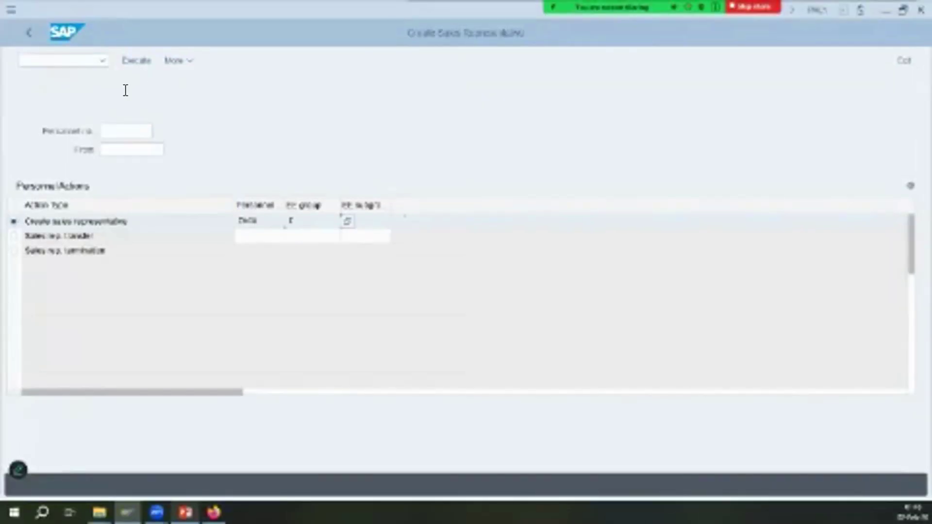
# - Run transaction SPRO and open the activity for defining employee subgroups
pyautogui.hotkey('ctrl', '/')
pyautogui.write('/npa30')
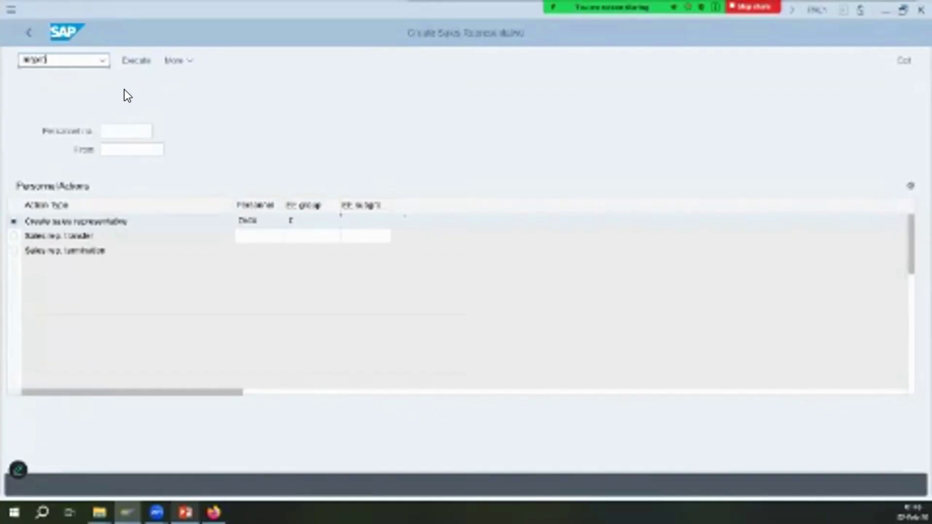
pyautogui.press('Return')
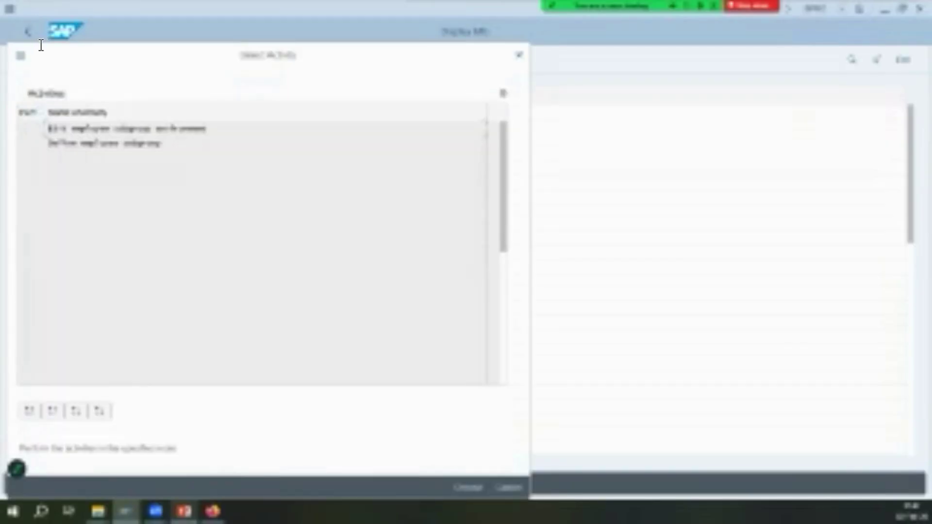
pyautogui.press('Return')
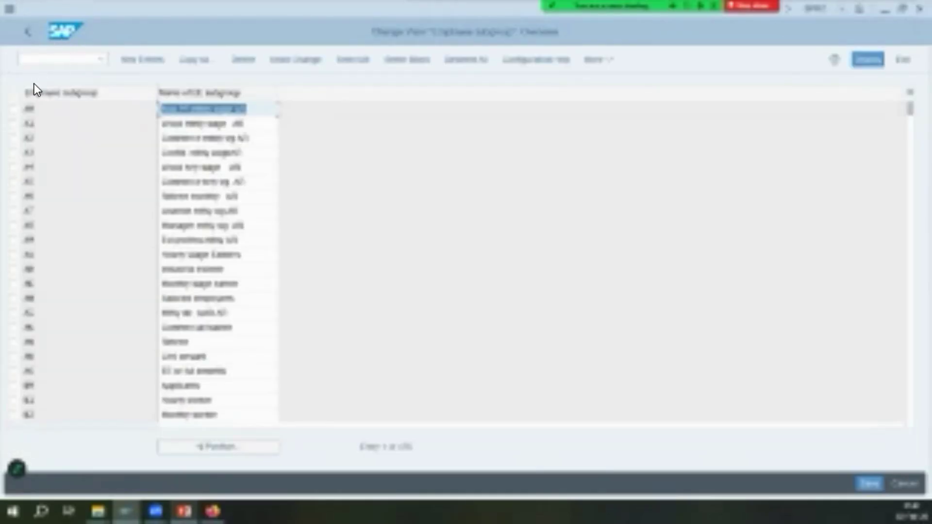
# - Look through the employee subgroup list for IMCO's commission and salary subgroups and leave the activity
pyautogui.doubleClick(55, 75)
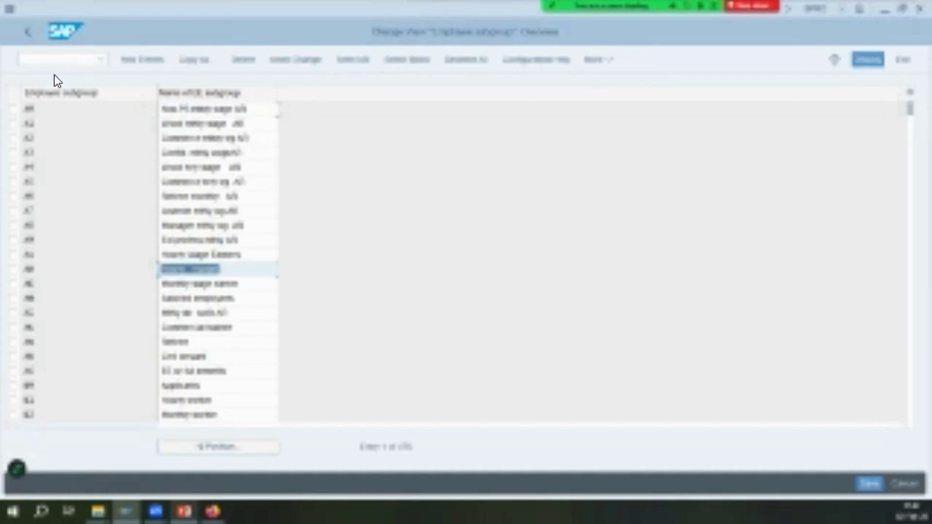
pyautogui.press('pagedown')
pyautogui.press('pagedown')
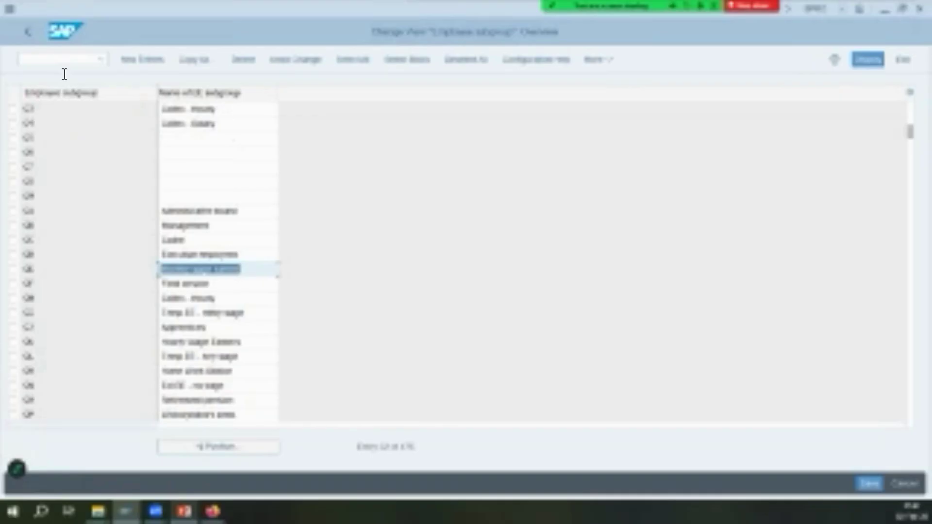
pyautogui.press('pagedown')
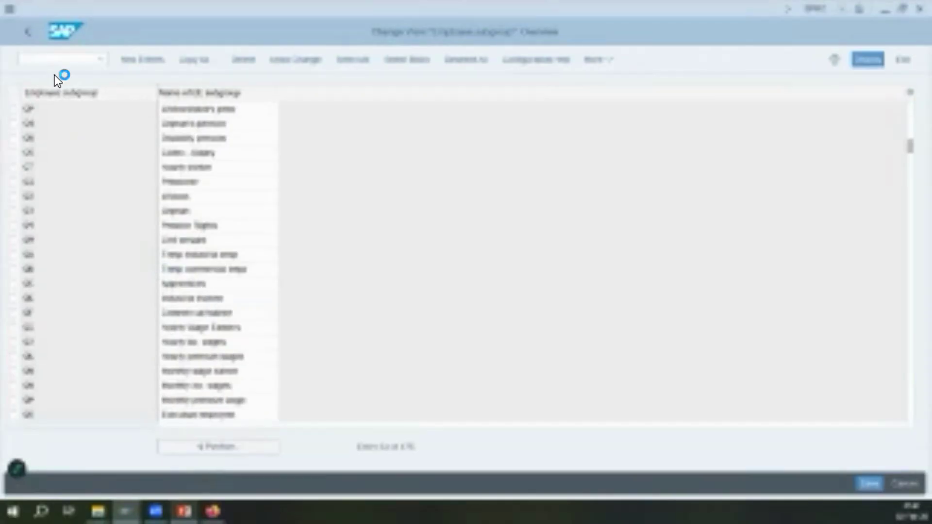
pyautogui.press('pagedown')
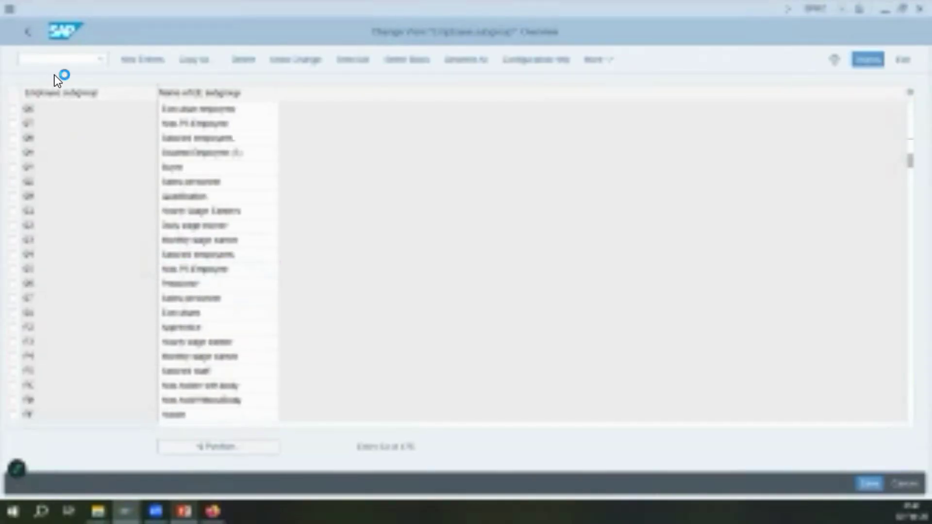
pyautogui.press('pagedown')
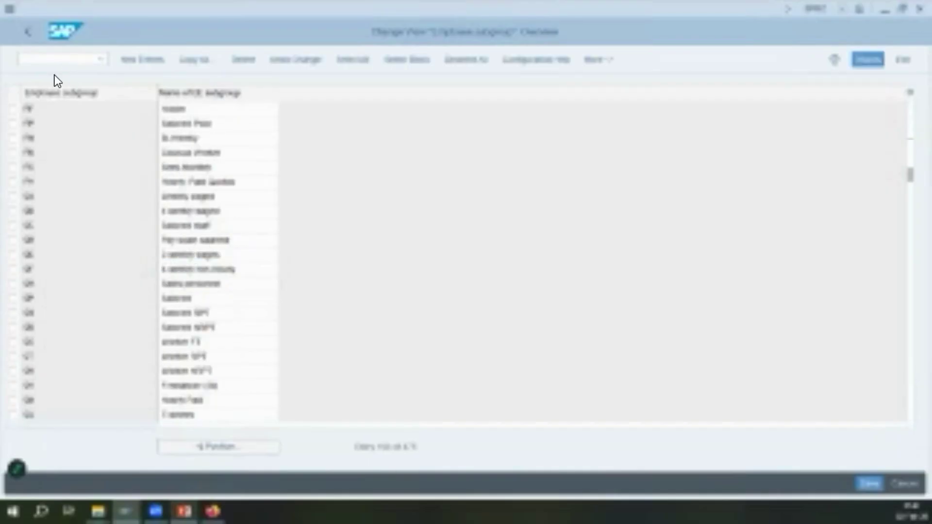
pyautogui.press('pagedown')
pyautogui.press('pagedown')
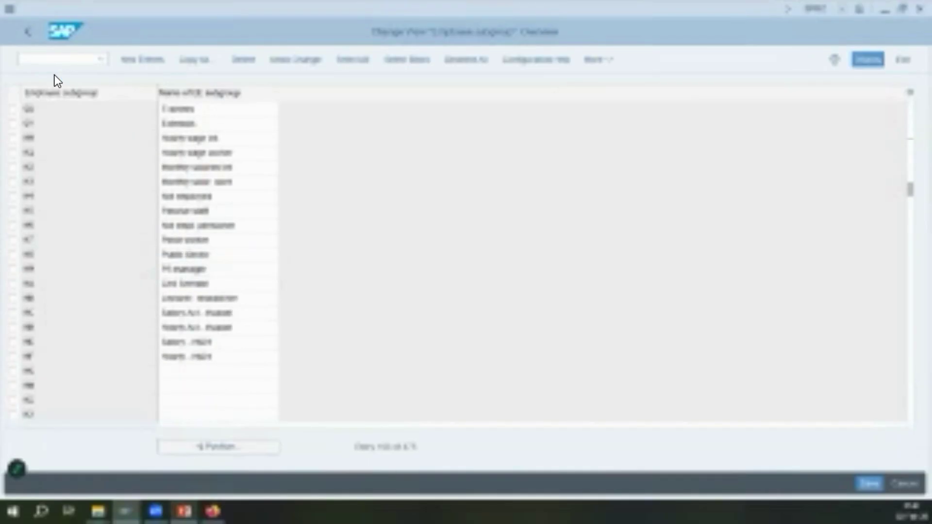
pyautogui.press('pagedown')
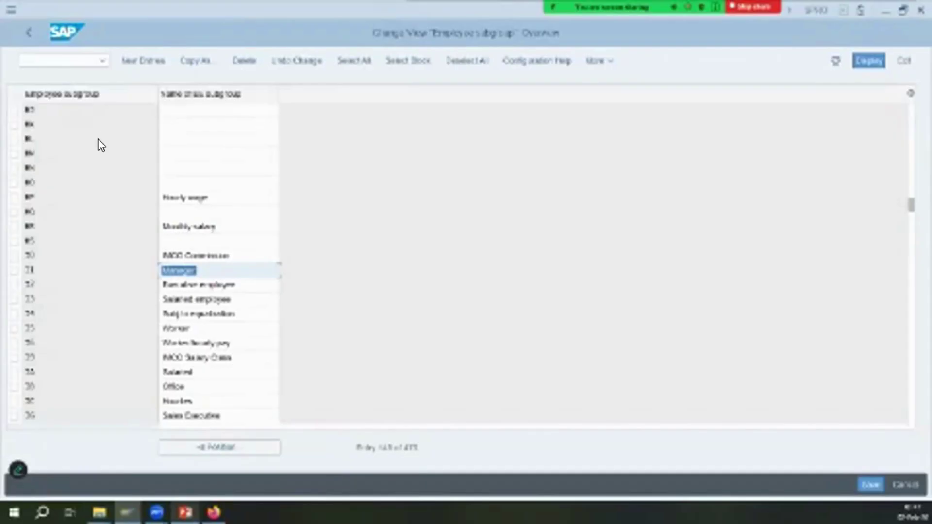
pyautogui.press('Down')
pyautogui.press('Down')
pyautogui.press('Down')
pyautogui.press('Down')
pyautogui.press('Down')
pyautogui.press('Down')
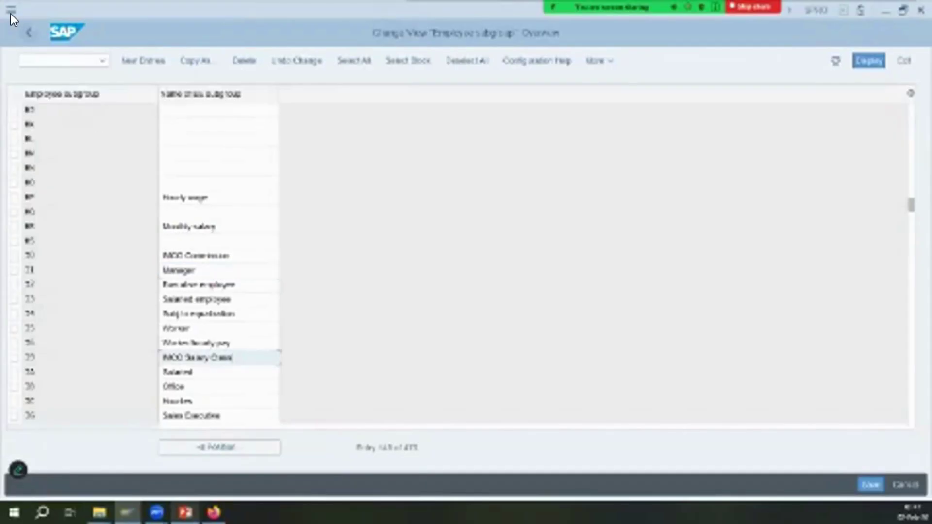
pyautogui.click(28, 33)
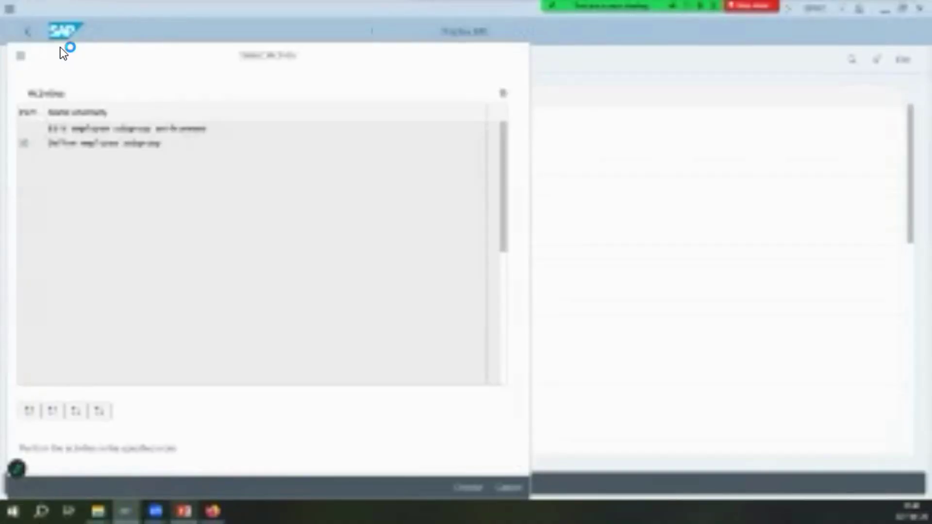
pyautogui.press('Escape')
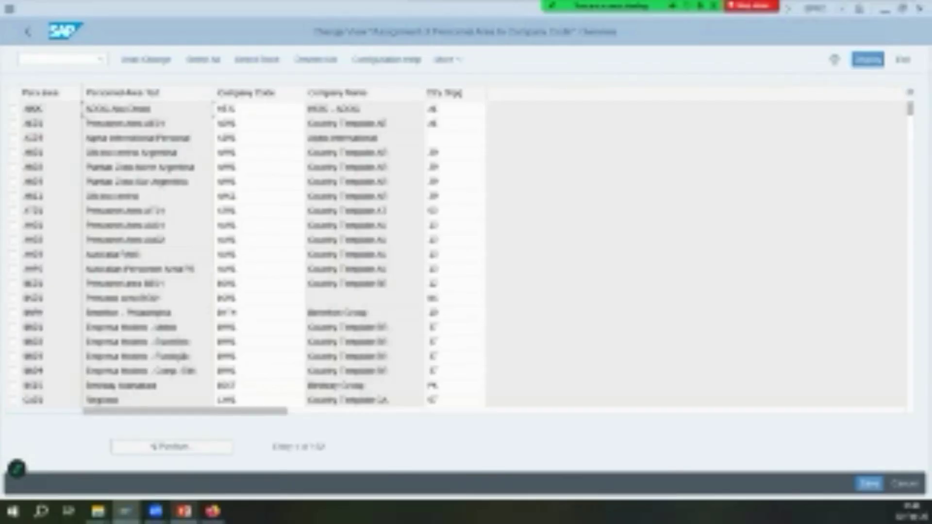
# - Locate IMCO's personnel area in the company code assignment and enter its company code
pyautogui.click(170, 446)
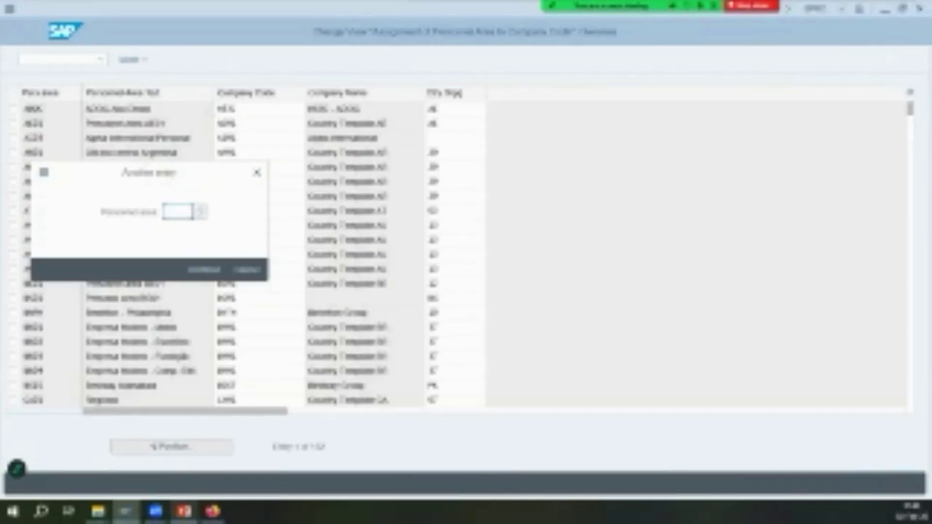
pyautogui.write('9001')
pyautogui.press('Return')
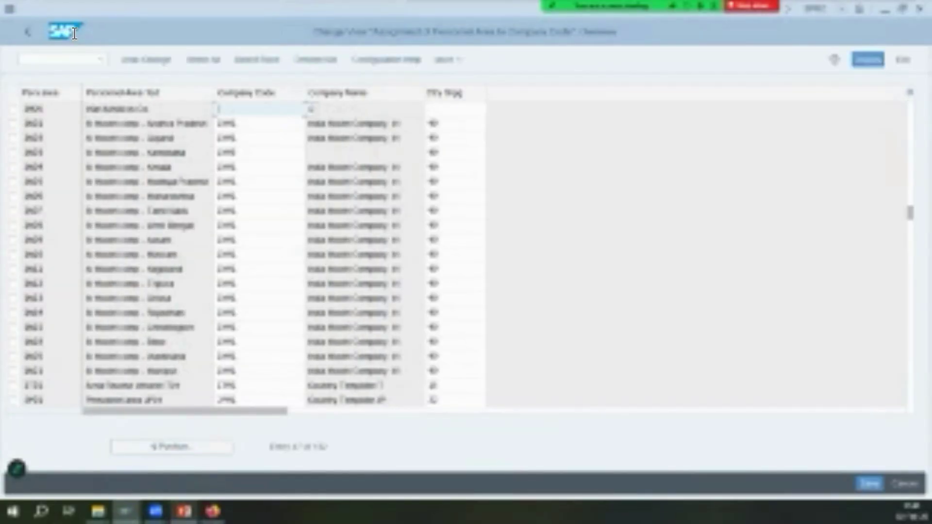
pyautogui.write('Yesu')
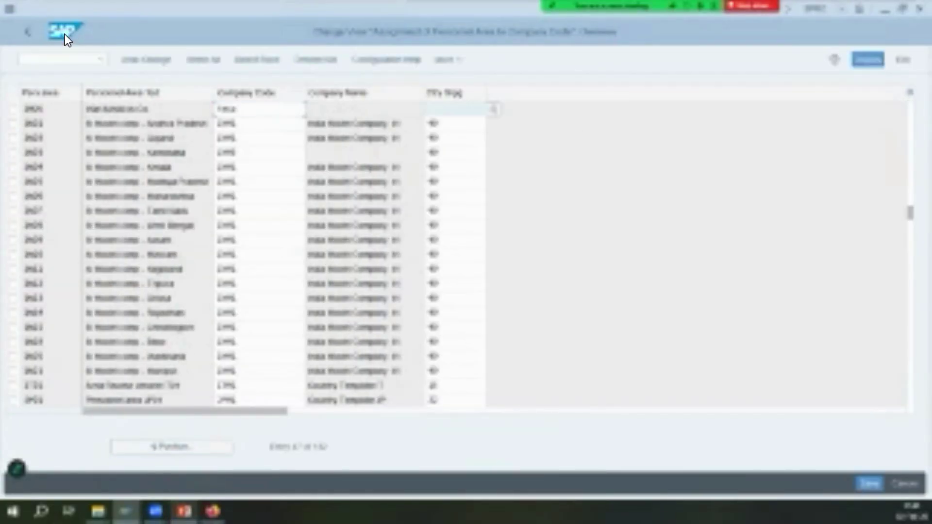
# - Set the country grouping for IMCO's personnel area using the value list, save the assignment and leave the view
pyautogui.press('F4')
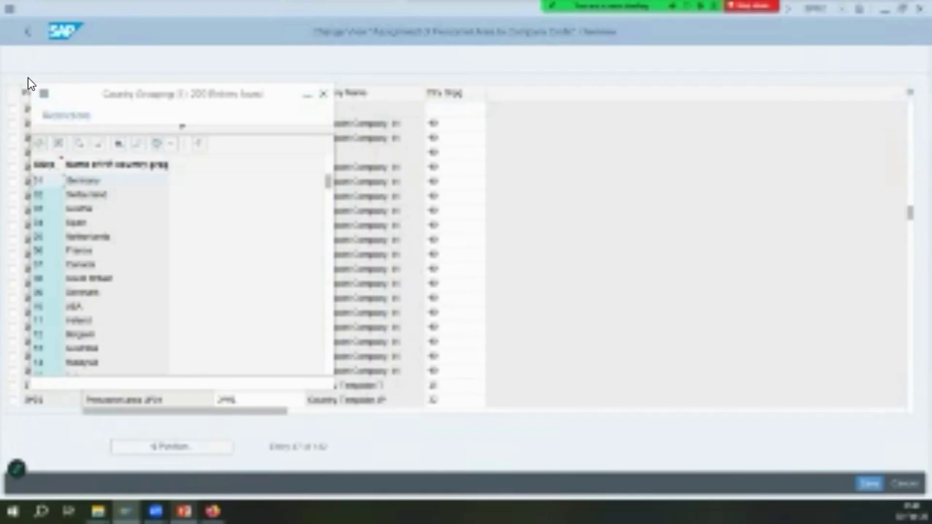
pyautogui.scroll(-18, 28, 78)
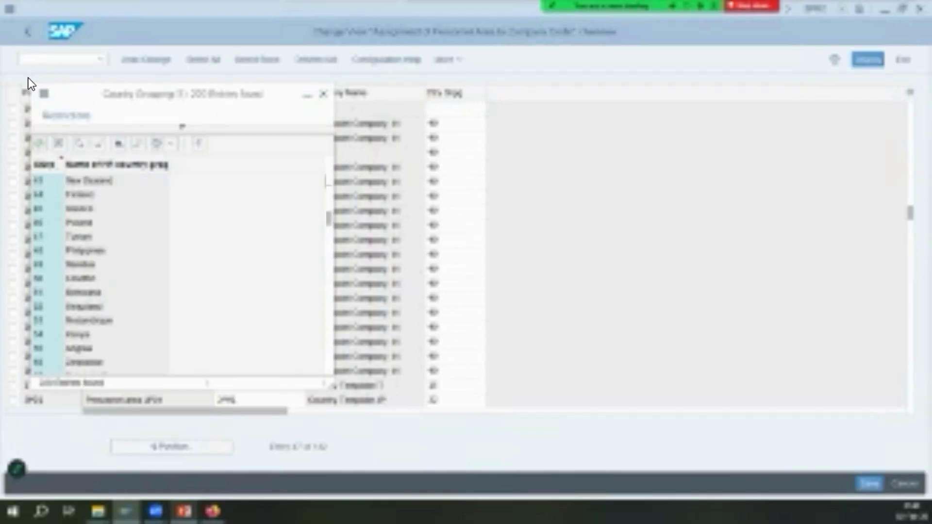
pyautogui.scroll(4, 29, 78)
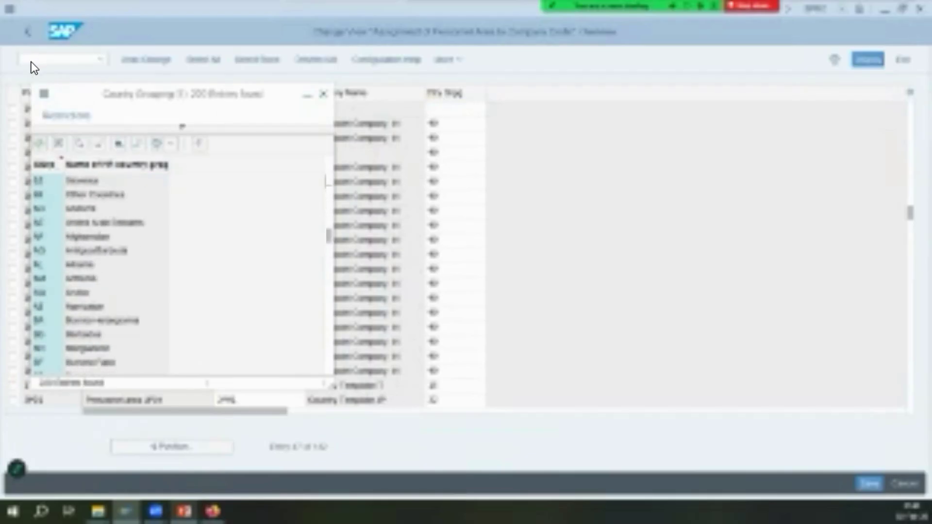
pyautogui.press('Escape')
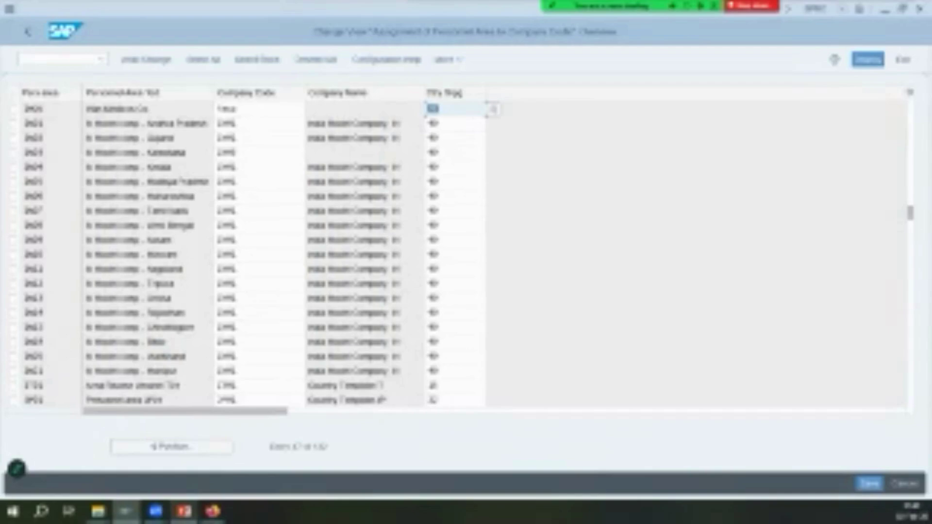
pyautogui.click(869, 483)
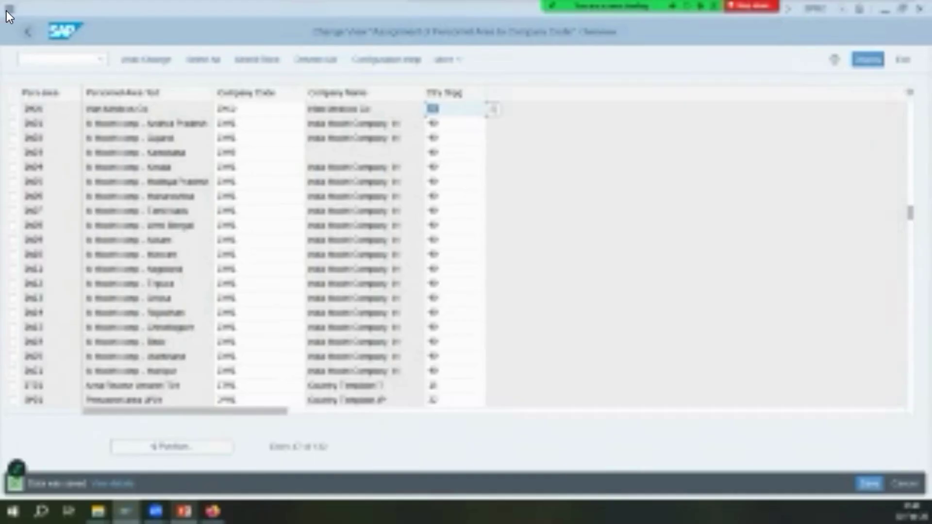
pyautogui.click(28, 32)
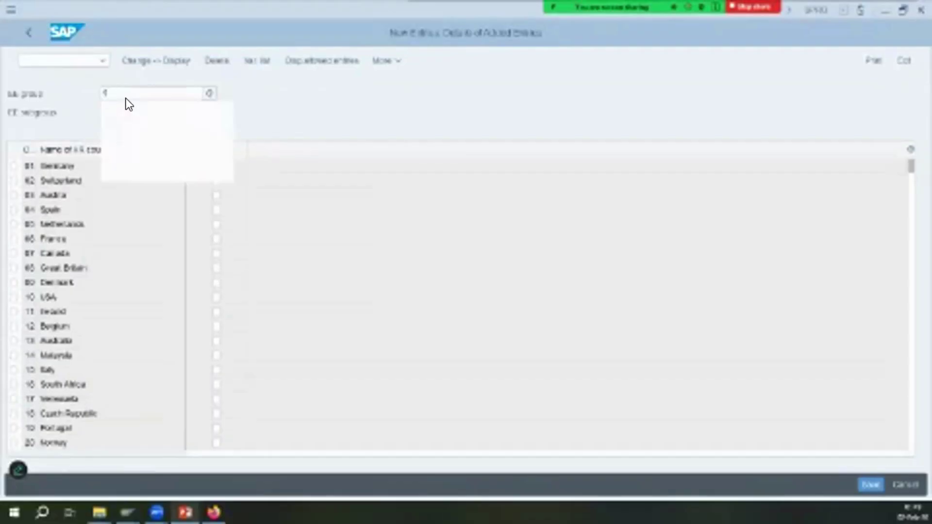
# - Fill a new group/subgroup assignment entry with the IMCO ACT Emp Group employee group and the IMCO Commission subgroup
pyautogui.press('Return')
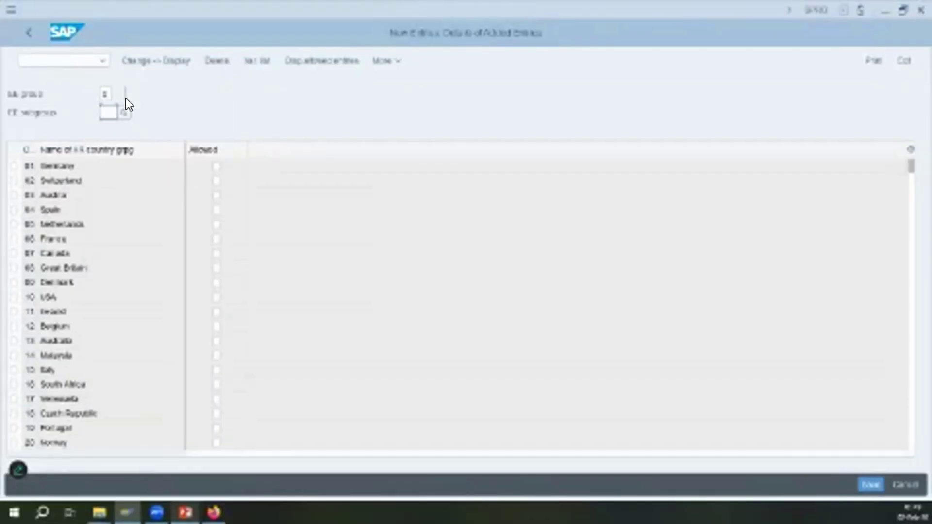
pyautogui.write('94')
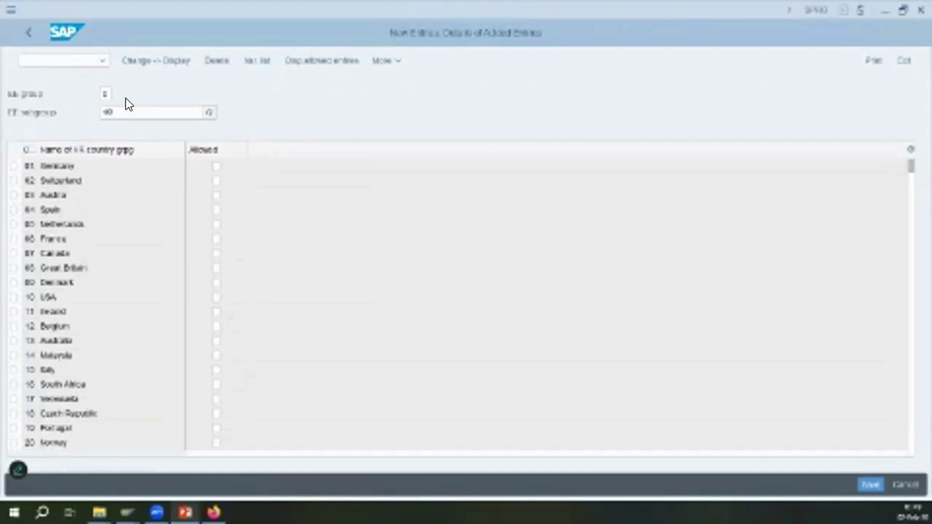
pyautogui.press('Return')
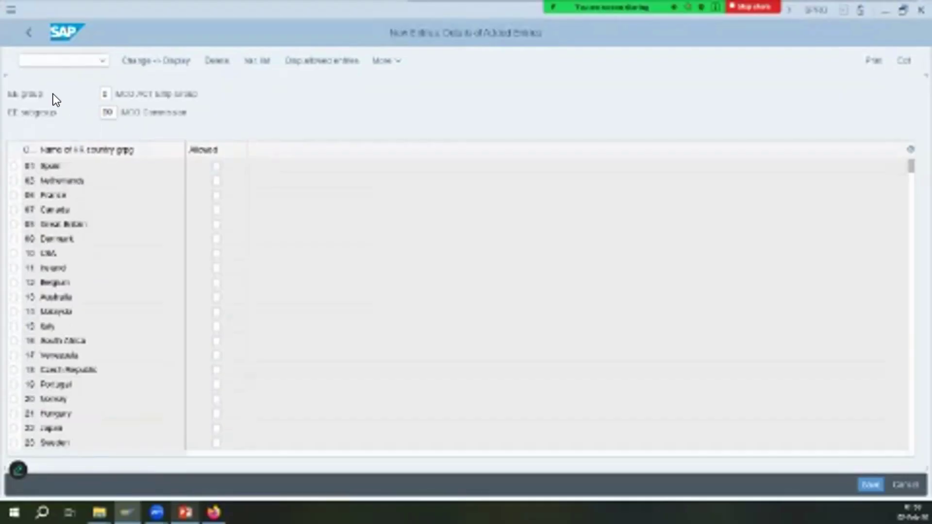
# - Allow United Arab Emirates for the IMCO Commission subgroup, save it to the proposed customizing request and return to the overview
pyautogui.scroll(-4, 53, 94)
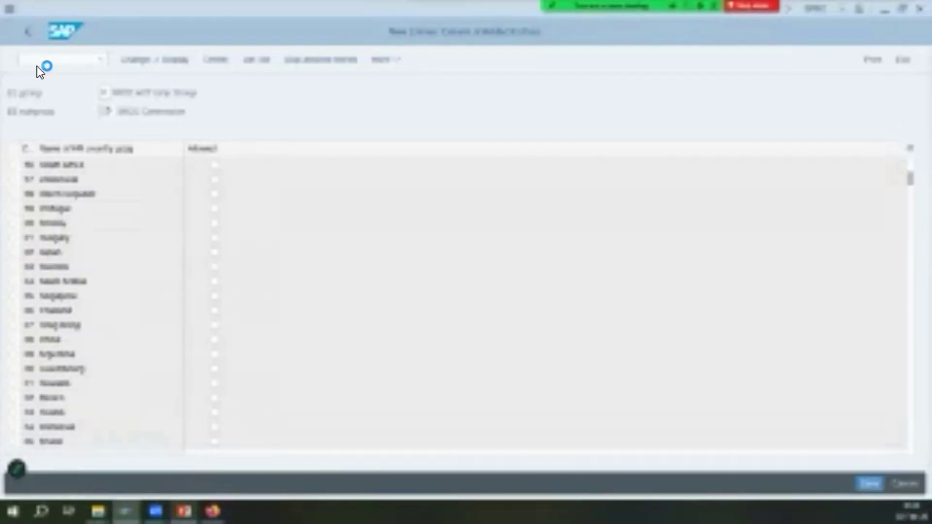
pyautogui.scroll(-4, 40, 73)
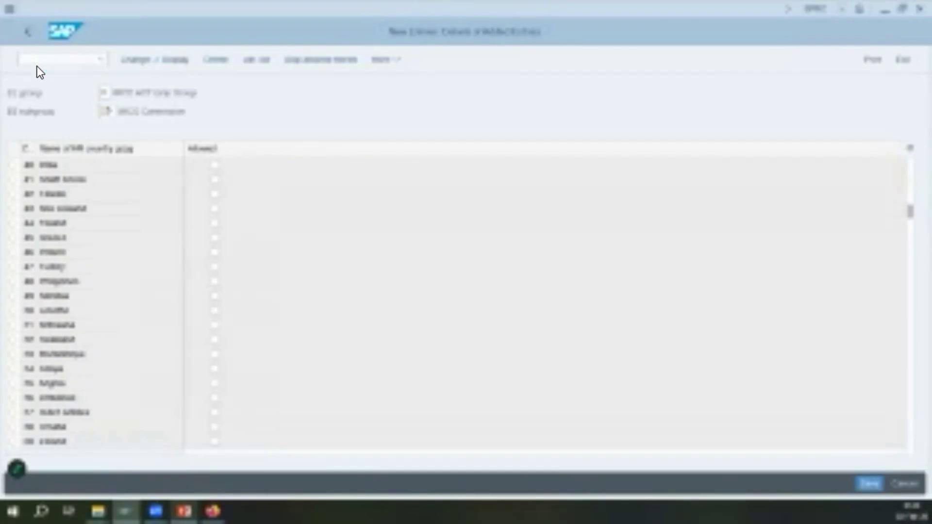
pyautogui.scroll(-1, 37, 66)
pyautogui.scroll(-3, 37, 66)
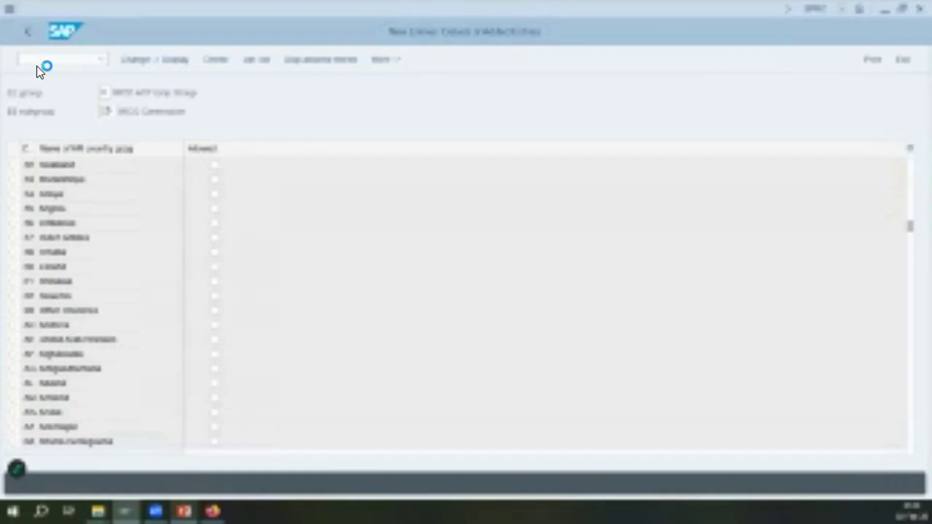
pyautogui.scroll(-3, 54, 92)
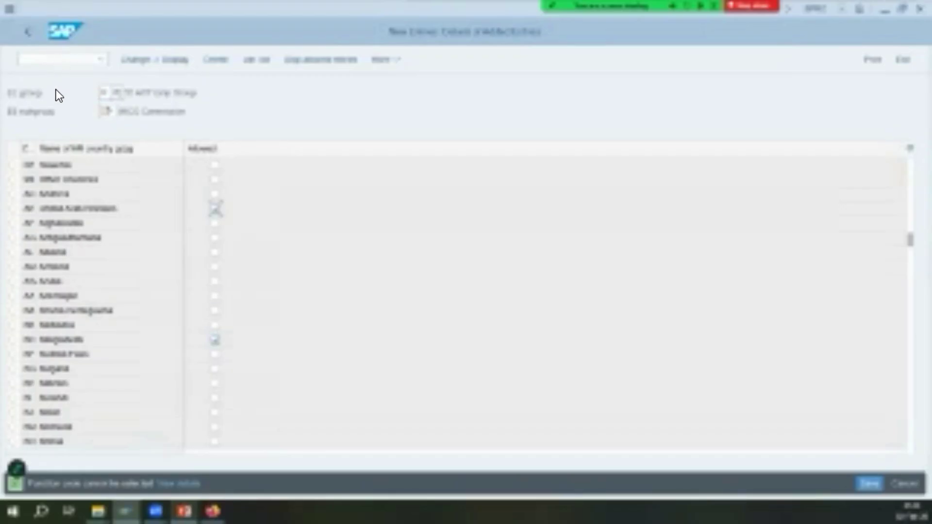
pyautogui.click(31, 34)
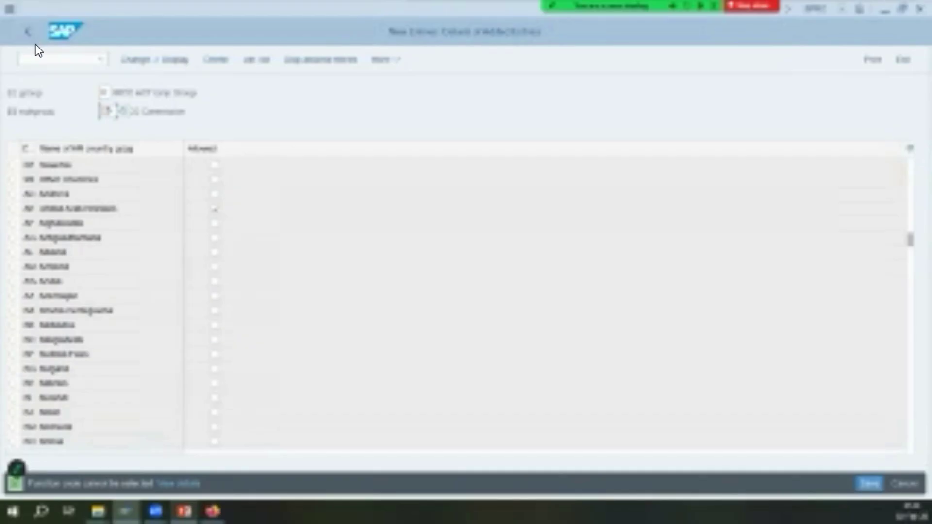
pyautogui.click(44, 60)
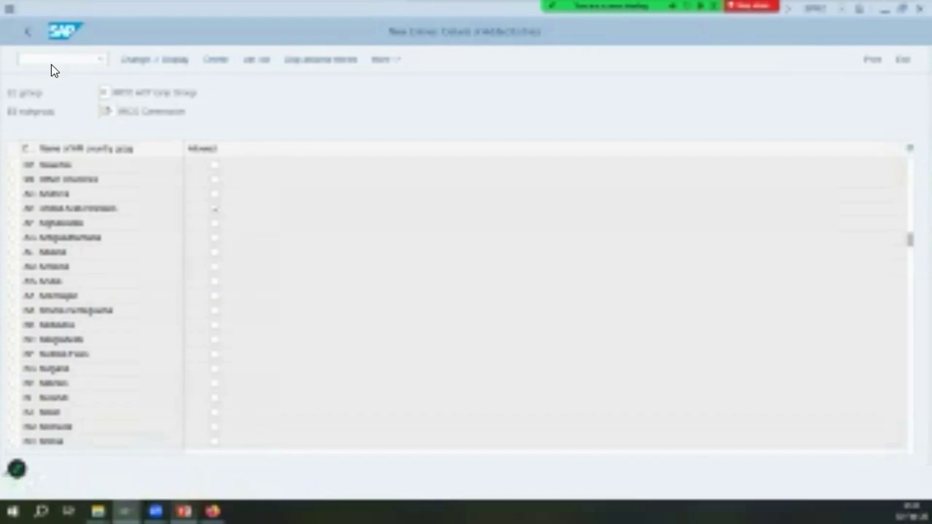
pyautogui.hotkey('ctrl', 's')
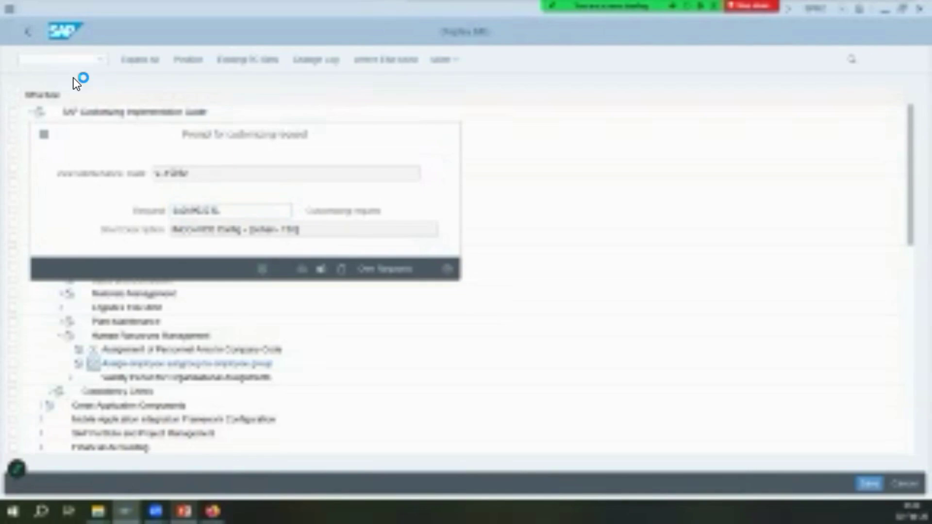
pyautogui.press('Return')
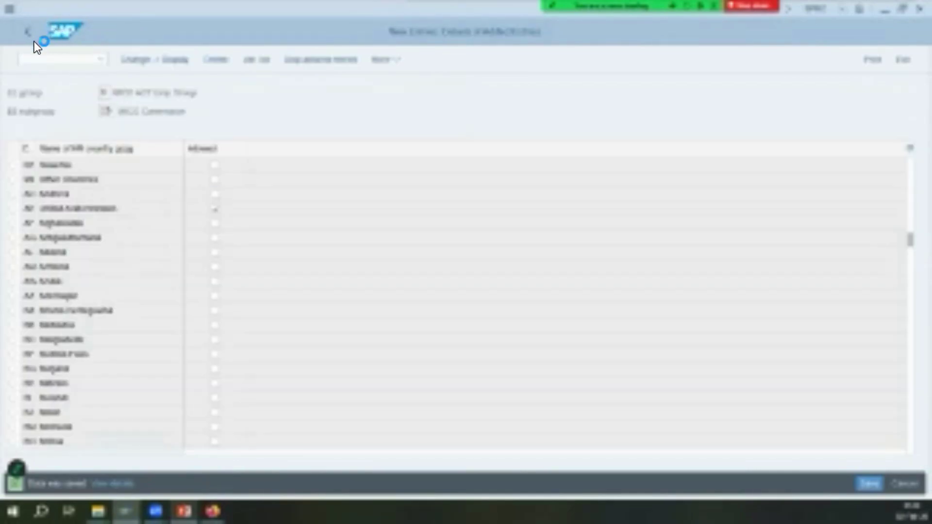
pyautogui.click(33, 38)
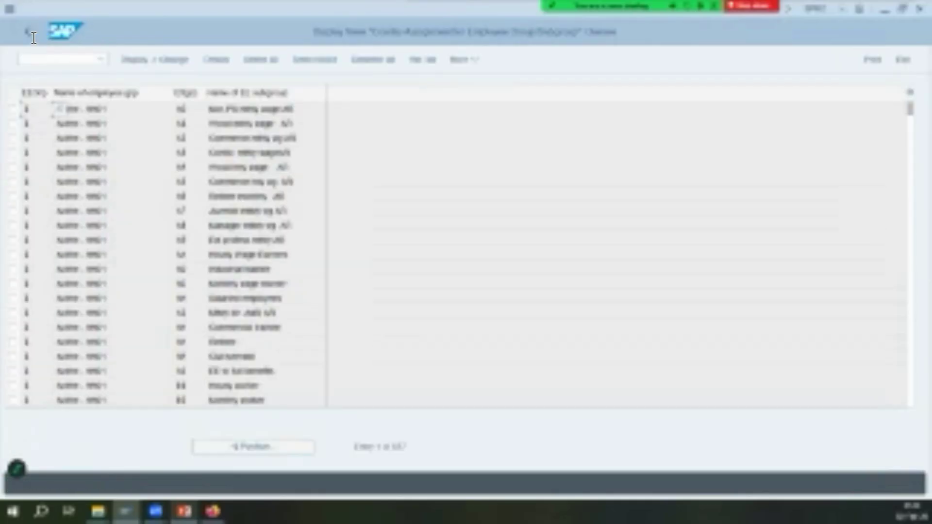
# - Create a new assignment of the IMCO salary subgroup to IMCO ACT Emp Group, allow United Arab Emirates and save it to the proposed customizing request
pyautogui.hotkey('ctrl', 'F1')
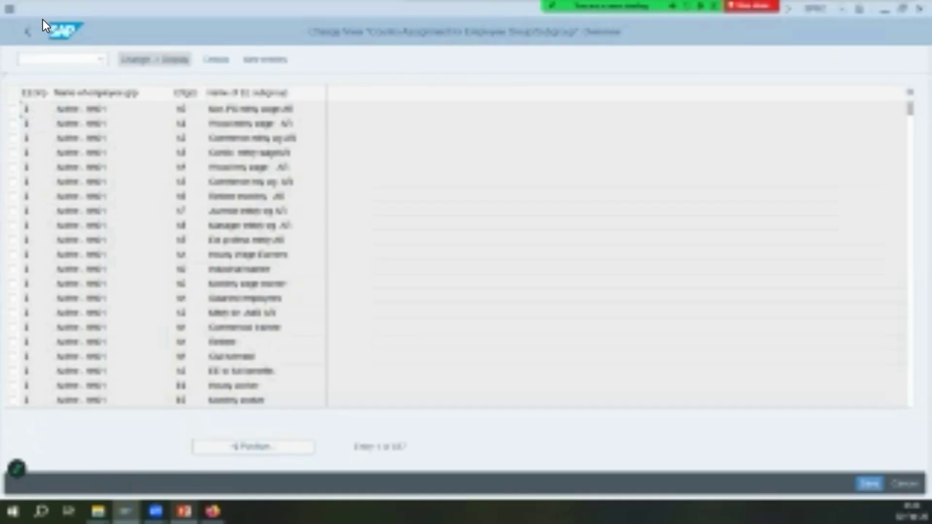
pyautogui.press('F5')
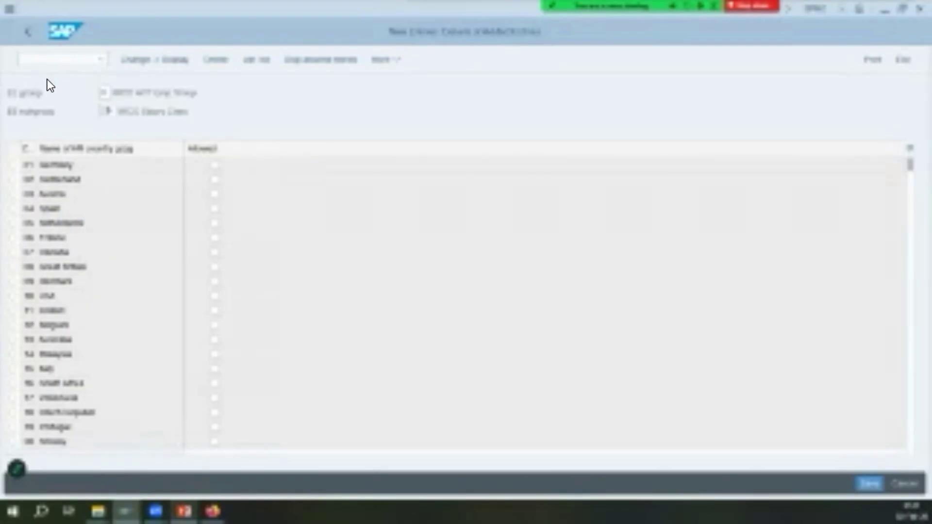
pyautogui.scroll(-1, 50, 86)
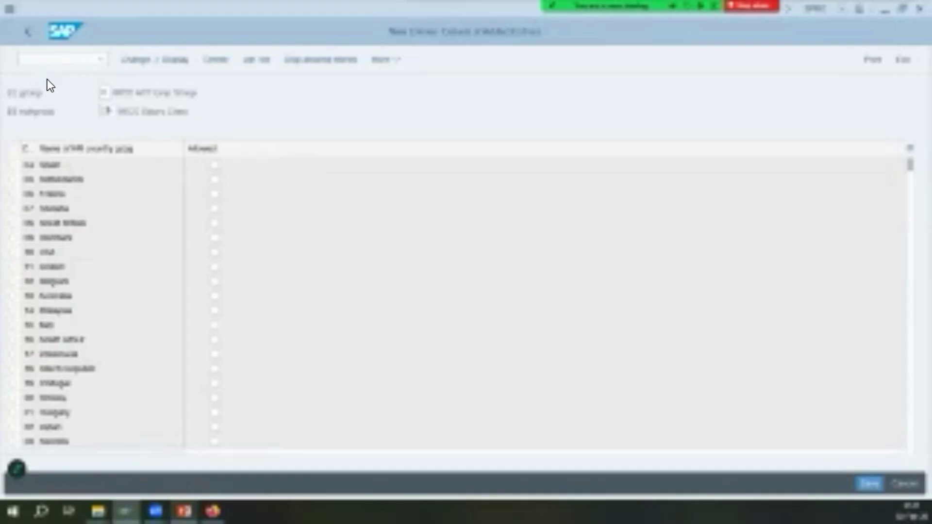
pyautogui.scroll(-5, 51, 86)
pyautogui.scroll(-4, 48, 84)
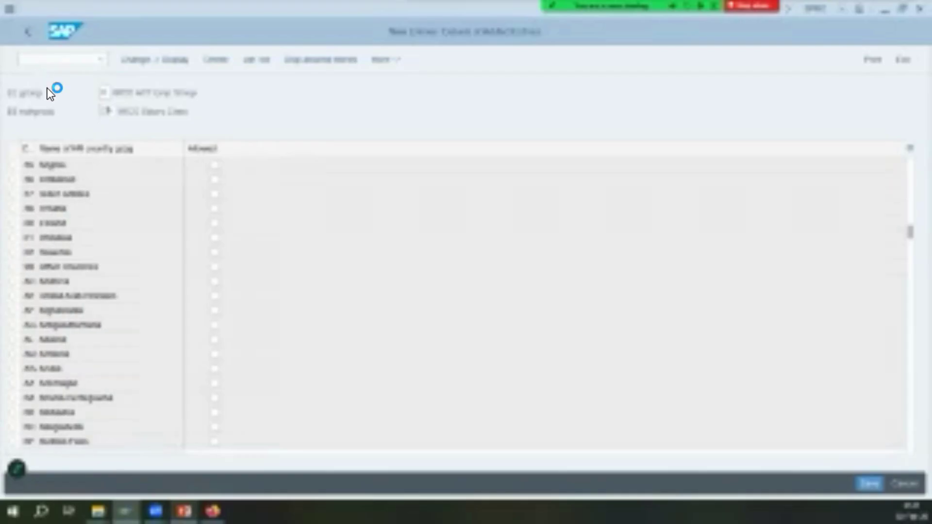
pyautogui.scroll(-2, 30, 83)
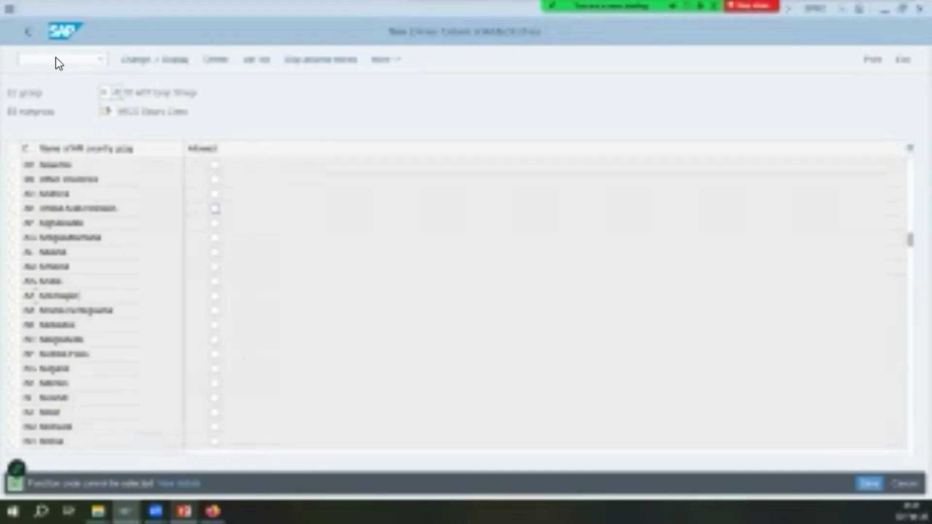
pyautogui.click(215, 209)
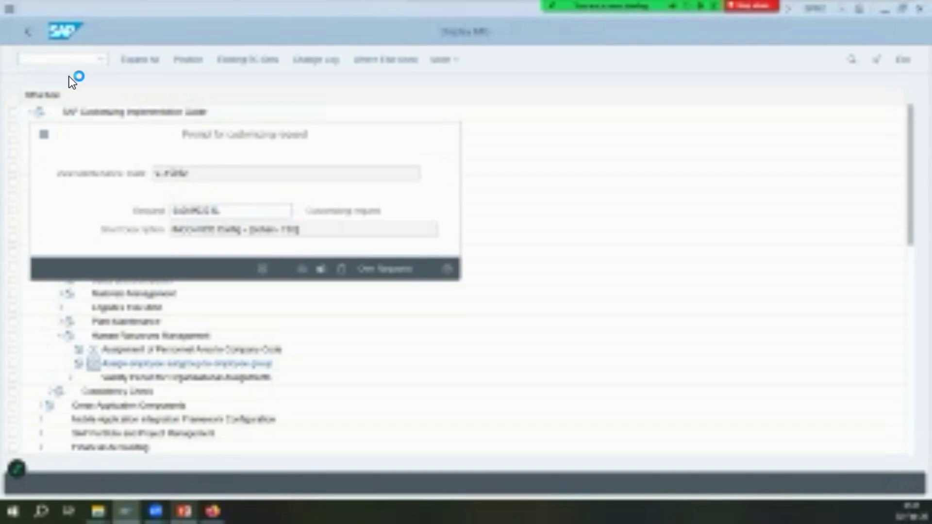
pyautogui.press('Return')
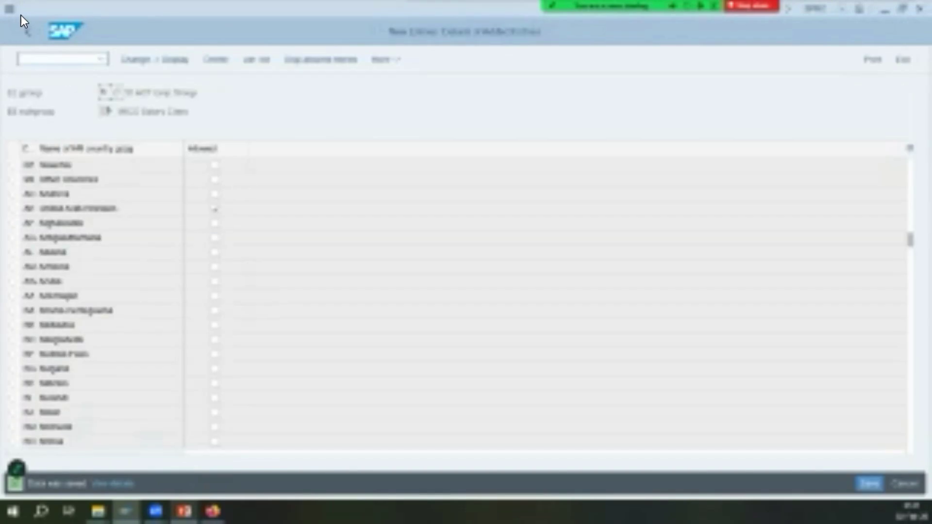
# - Try to open the sales employee creation transaction and check its code on the SD End User slide in PowerPoint
pyautogui.hotkey('ctrl', '/')
pyautogui.write('sm300')
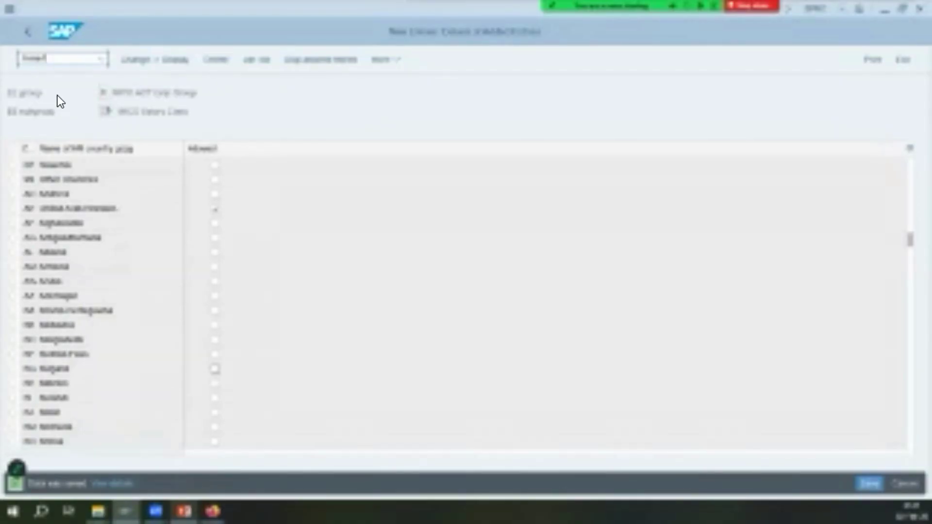
pyautogui.press('Return')
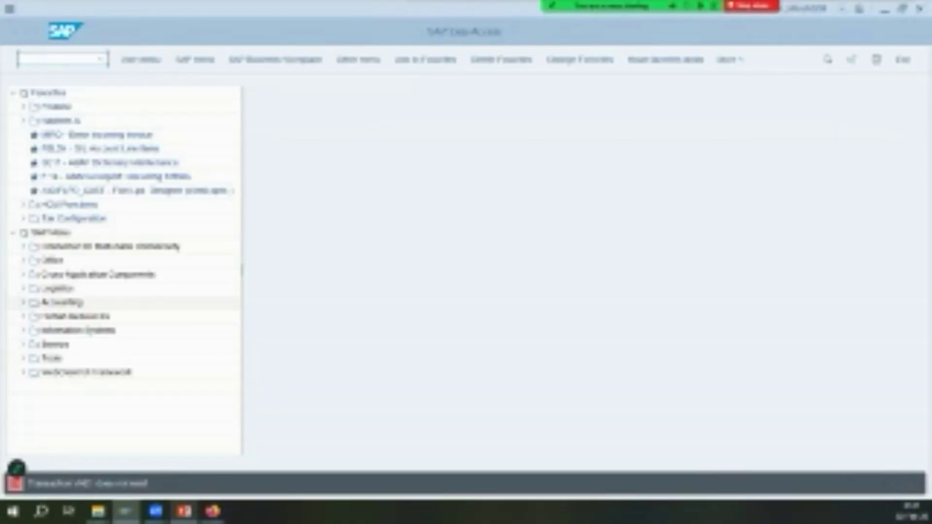
pyautogui.hotkey('alt', 'Tab')
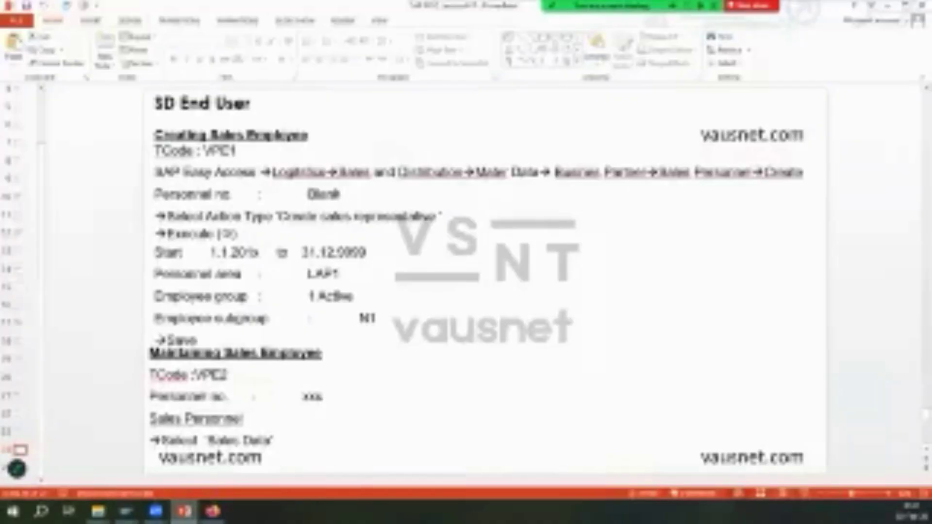
pyautogui.press('super+Down')
pyautogui.click(77, 42)
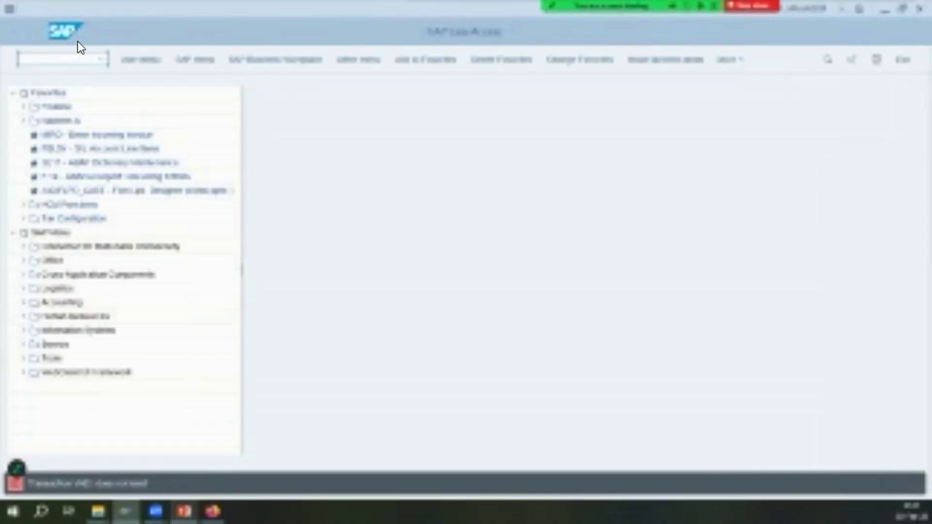
# - Open the Create Sales Representative transaction in SAP
pyautogui.write('va0')
pyautogui.write('1')
pyautogui.press('Return')
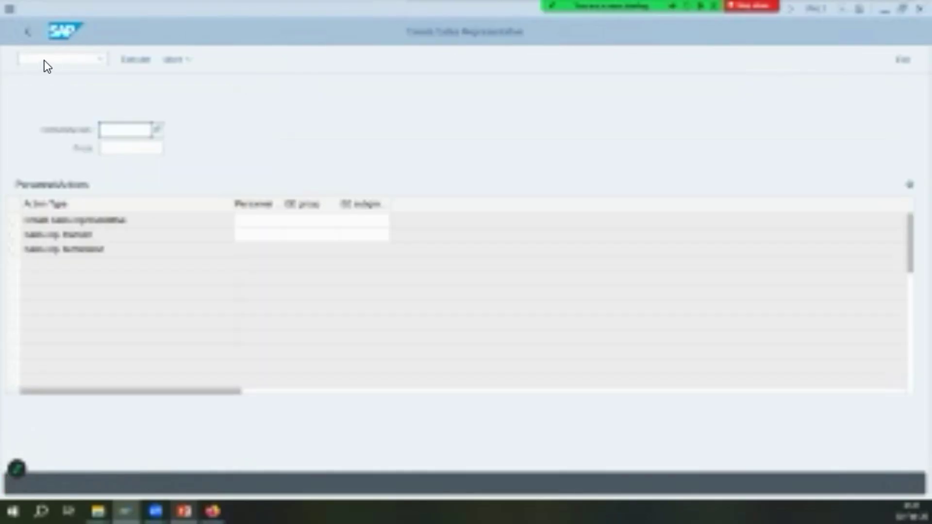
# - Fill the Create sales representative action with IMCO's personnel area, the IMCO ACT Emp Group and the IMCO Commission subgroup, and execute it
pyautogui.write('1')
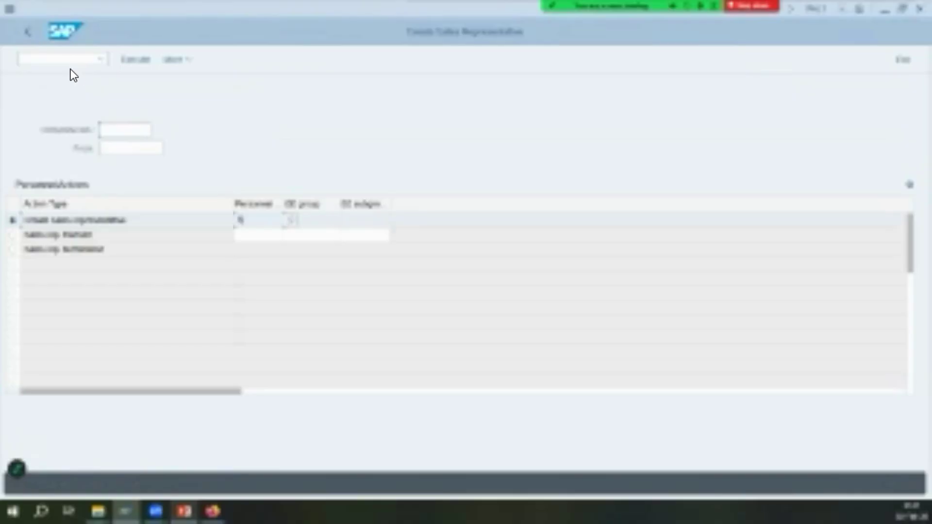
pyautogui.write('000')
pyautogui.press('Tab')
pyautogui.write('1')
pyautogui.write('10')
pyautogui.press('Return')
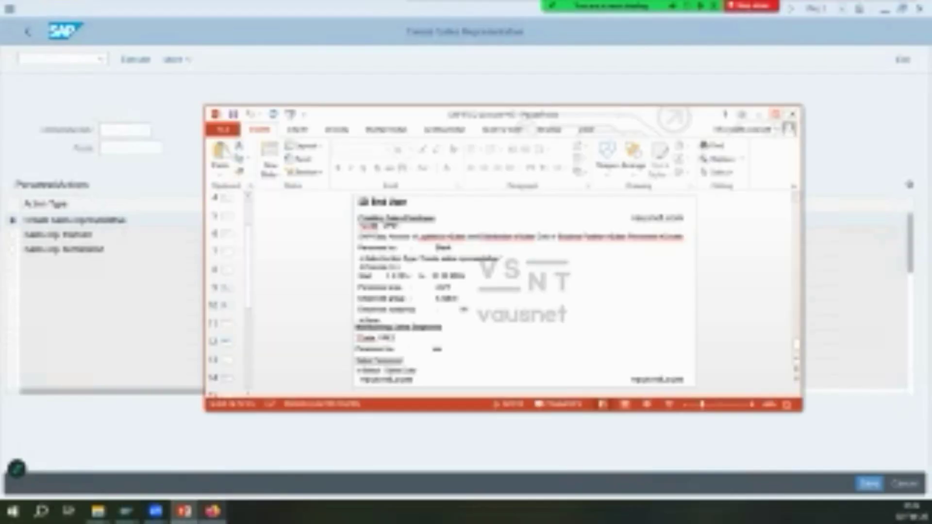
# - Enter the start date of the Create sales representative action, comparing the entries with the SD End User slide in PowerPoint
pyautogui.moveTo(296, 115); pyautogui.dragTo(124, 3)
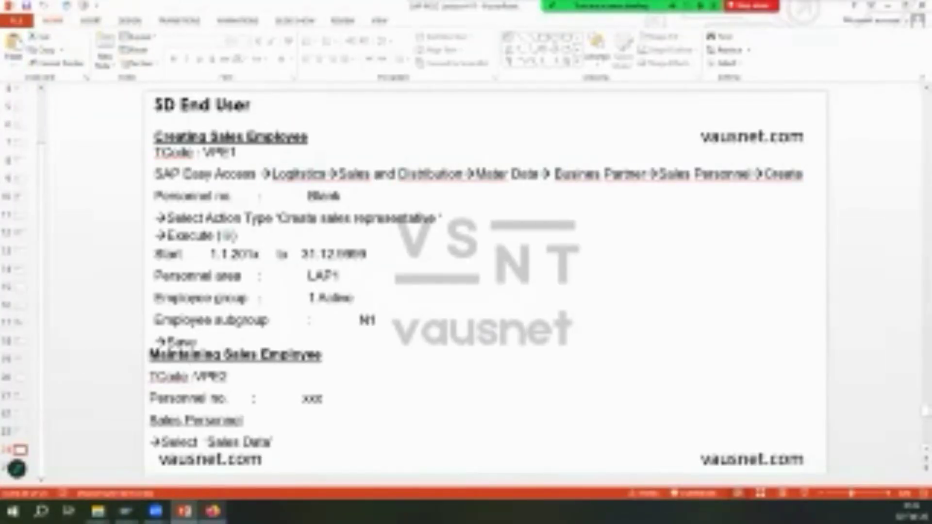
pyautogui.hotkey('alt', 'Tab')
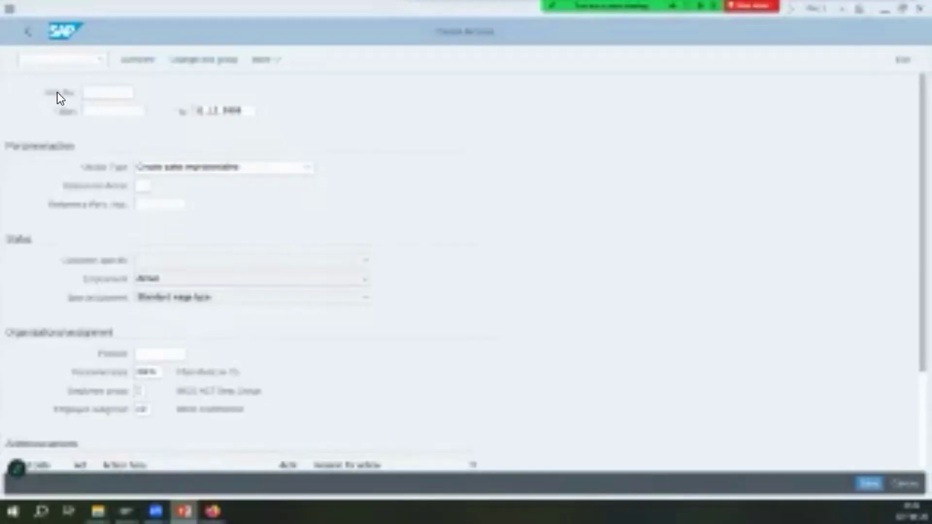
pyautogui.press('Tab')
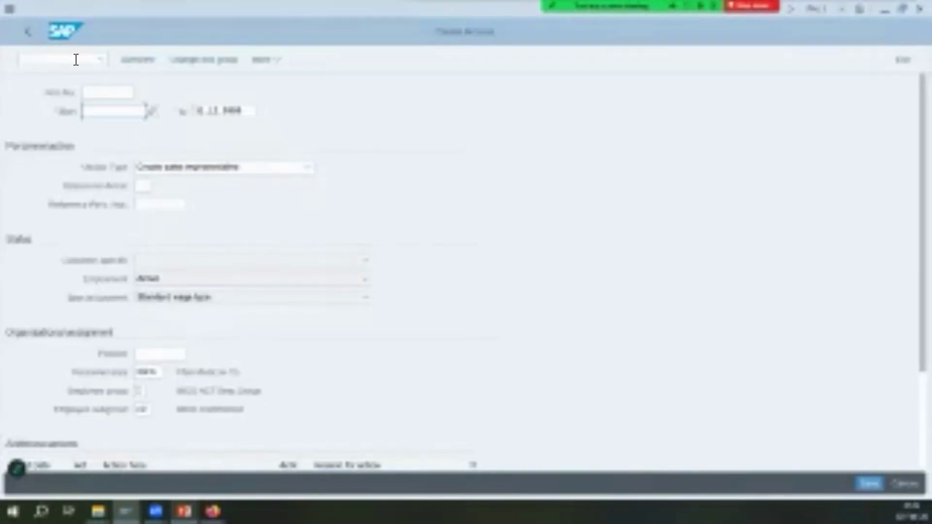
pyautogui.write('01.04.2021')
pyautogui.press('Tab')
pyautogui.press('Tab')
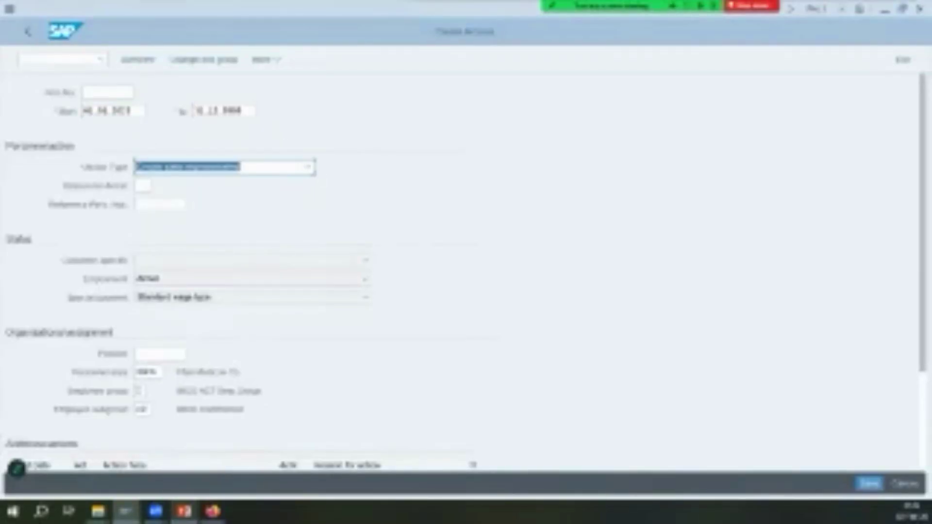
pyautogui.hotkey('alt', 'Tab')
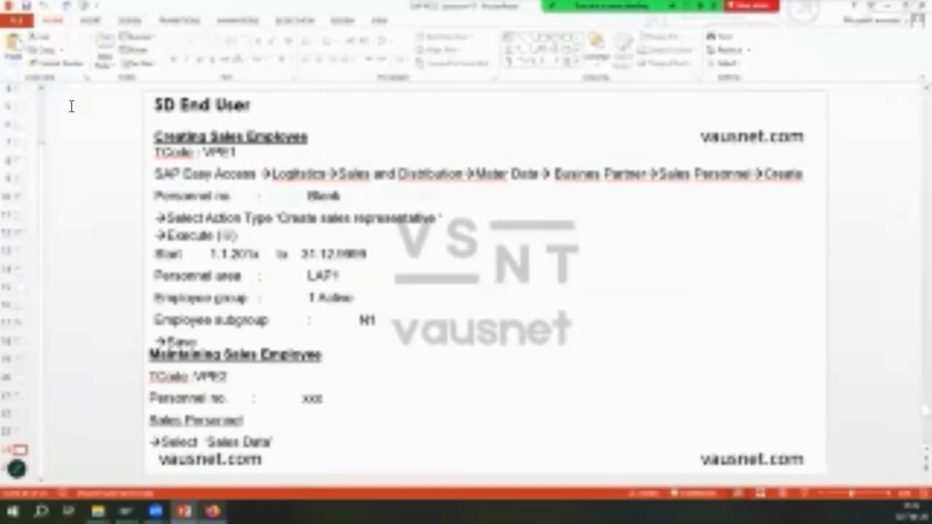
pyautogui.hotkey('alt', 'Tab')
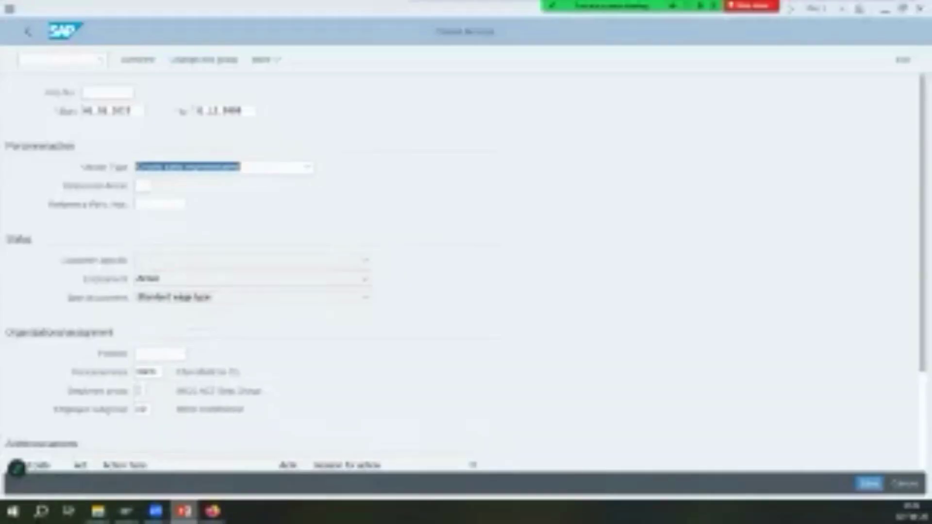
pyautogui.hotkey('alt', 'Tab')
pyautogui.hotkey('alt', 'Tab')
pyautogui.scroll(-3, 71, 96)
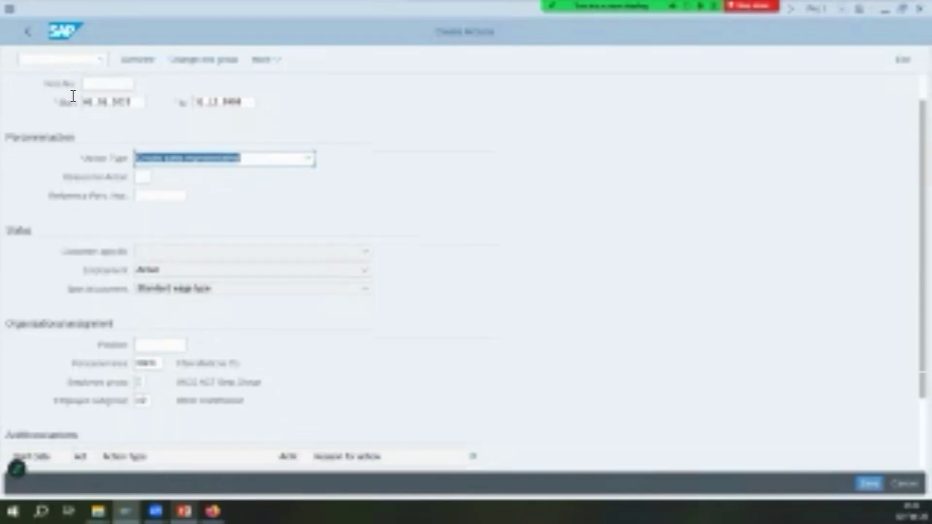
# - Pick a position for the sales representative from the search results and try to save the action
pyautogui.hotkey('ctrl', 's')
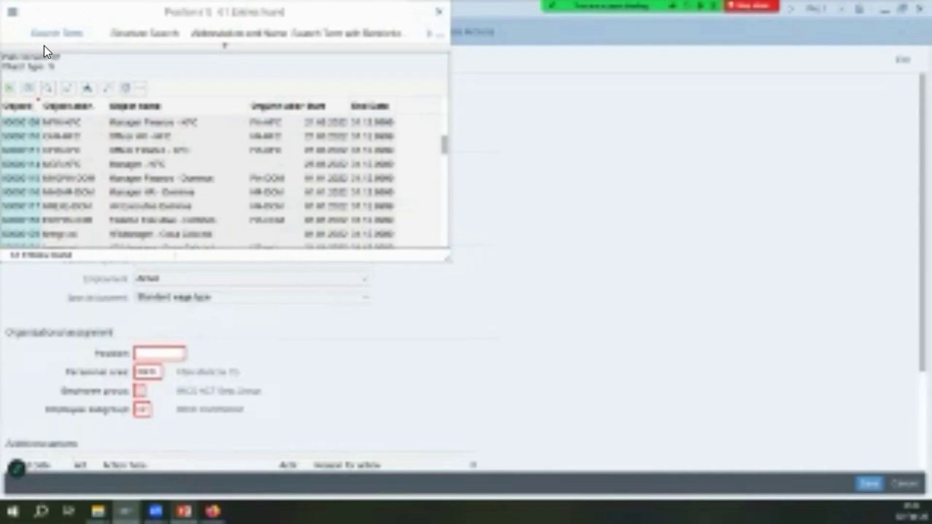
pyautogui.scroll(-14, 44, 46)
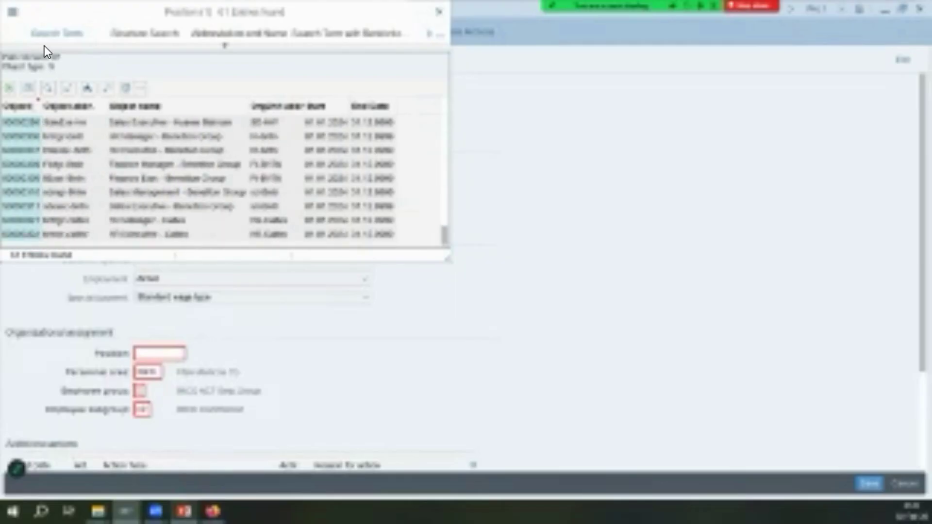
pyautogui.scroll(15, 44, 46)
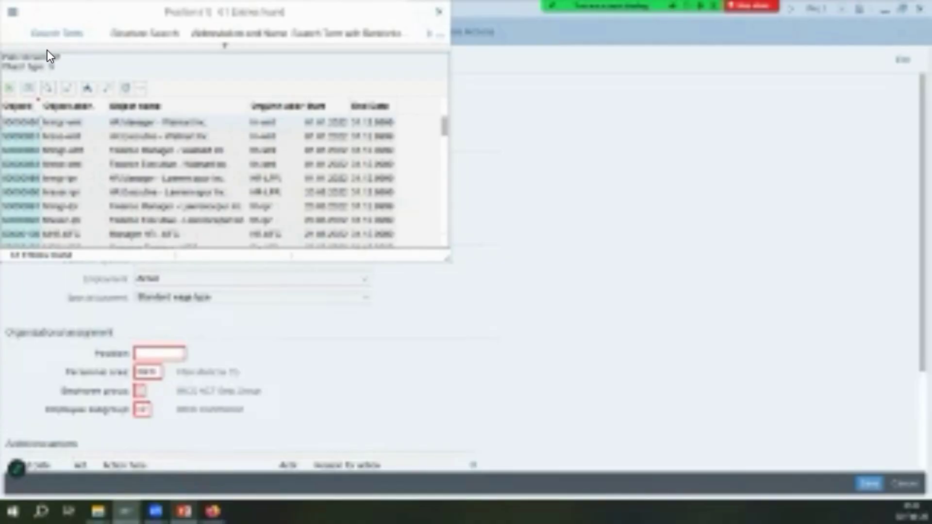
pyautogui.scroll(-5, 47, 50)
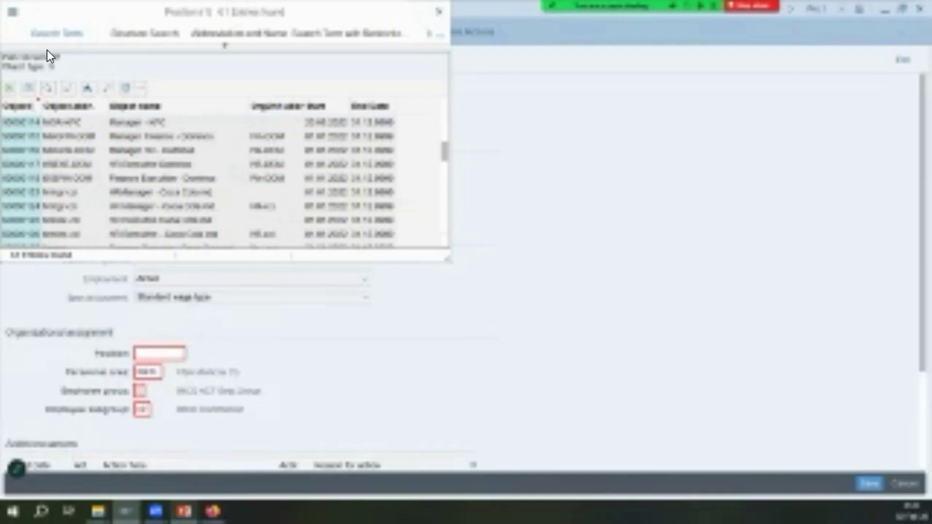
pyautogui.scroll(-5, 47, 50)
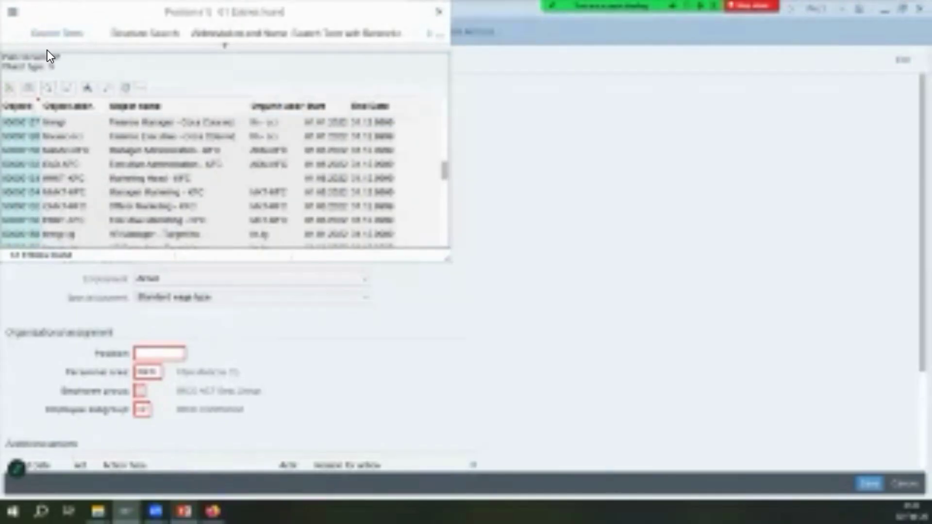
pyautogui.scroll(-3, 48, 50)
pyautogui.scroll(2, 48, 51)
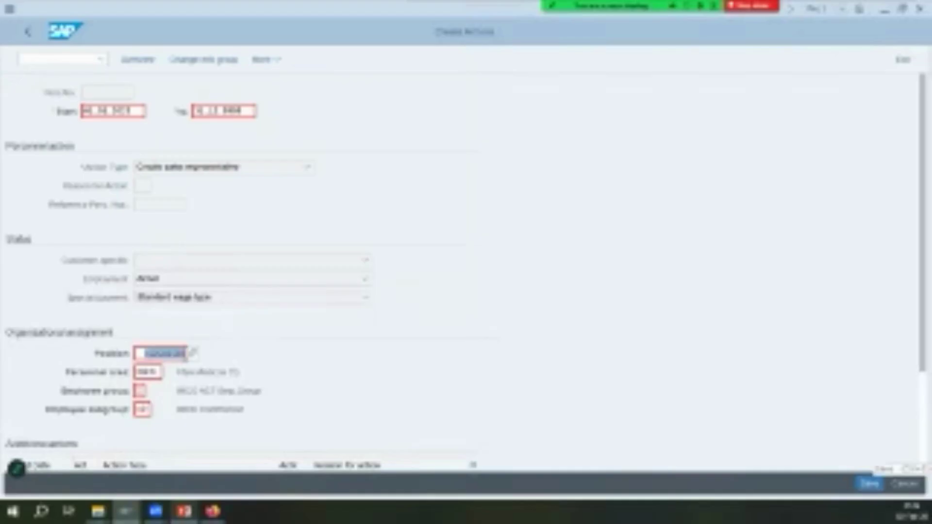
pyautogui.click(868, 484)
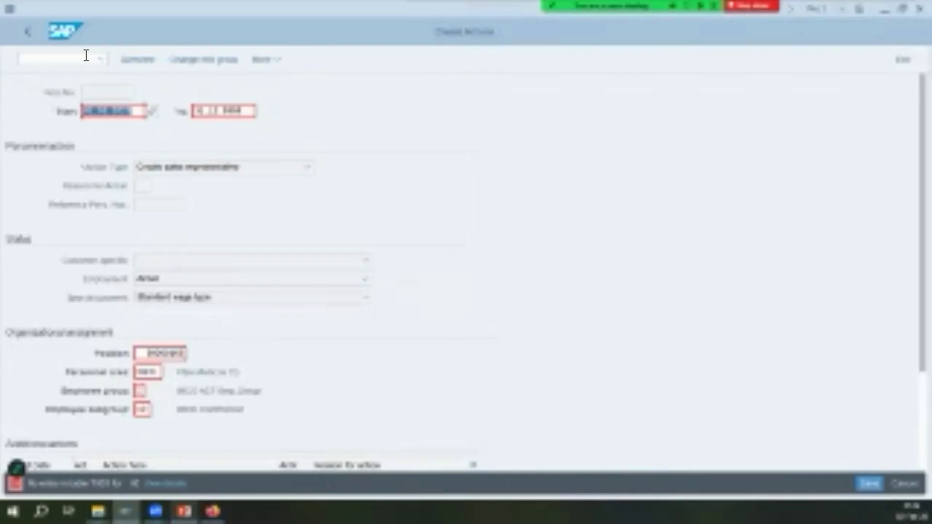
# - Review the SD End User slide's instructions for creating and maintaining a sales employee in PowerPoint
pyautogui.click(184, 511)
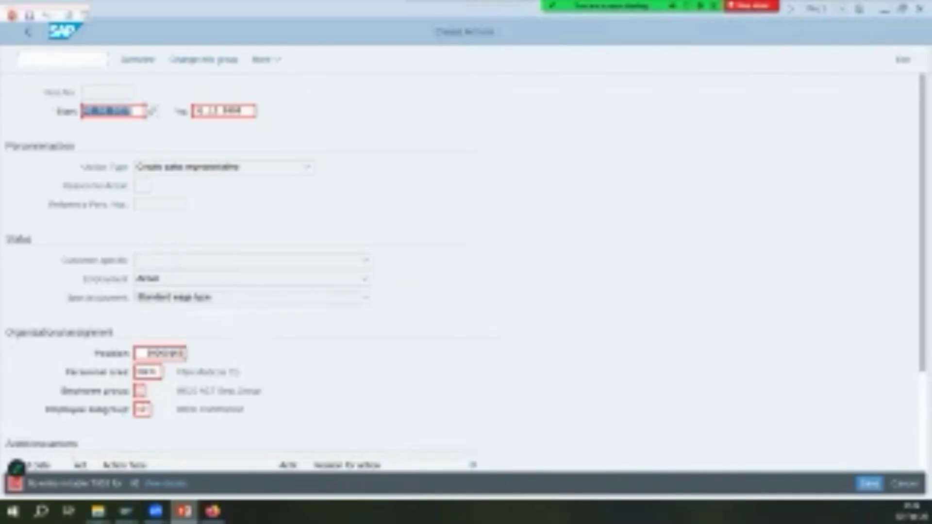
pyautogui.doubleClick(181, 7)
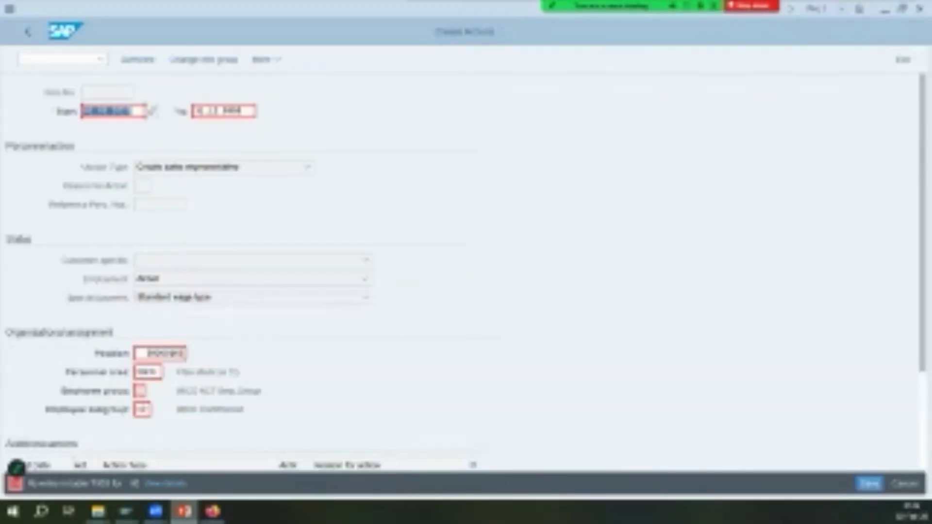
pyautogui.hotkey('alt', 'Tab')
pyautogui.press('super+Up')
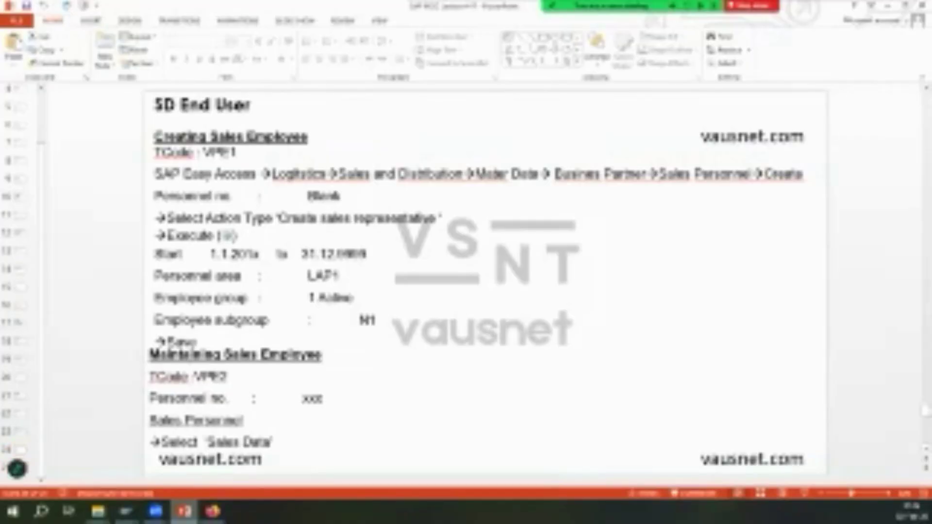
pyautogui.press('pagedown')
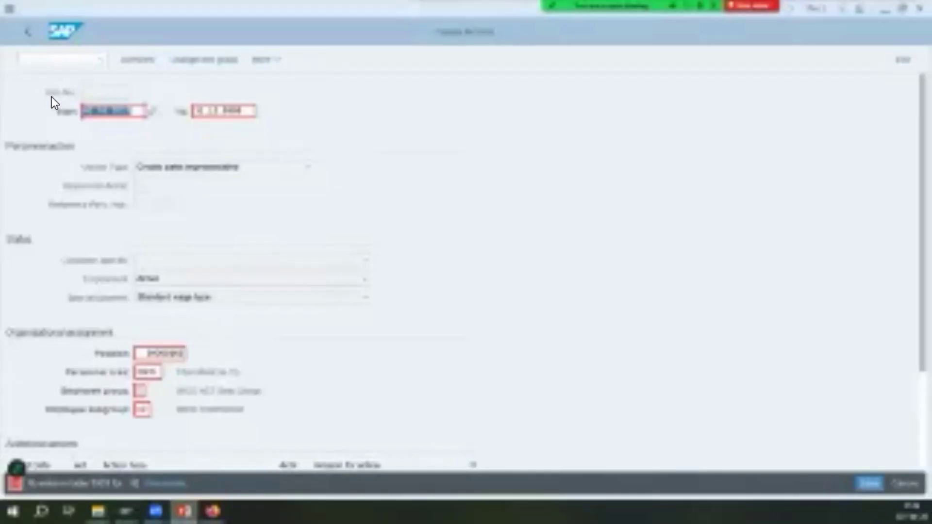
# - Return to SAP and leave the Create Actions screen without saving the data
pyautogui.click(183, 353)
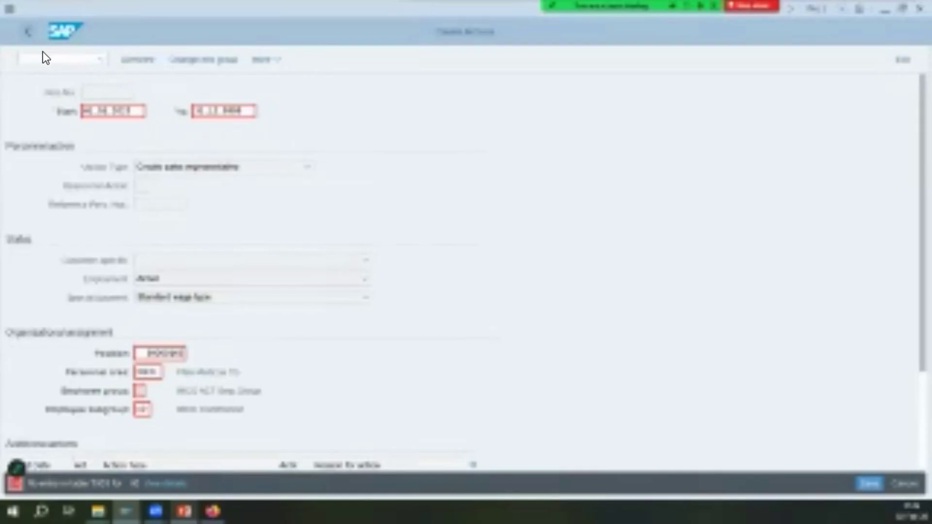
pyautogui.press('F3')
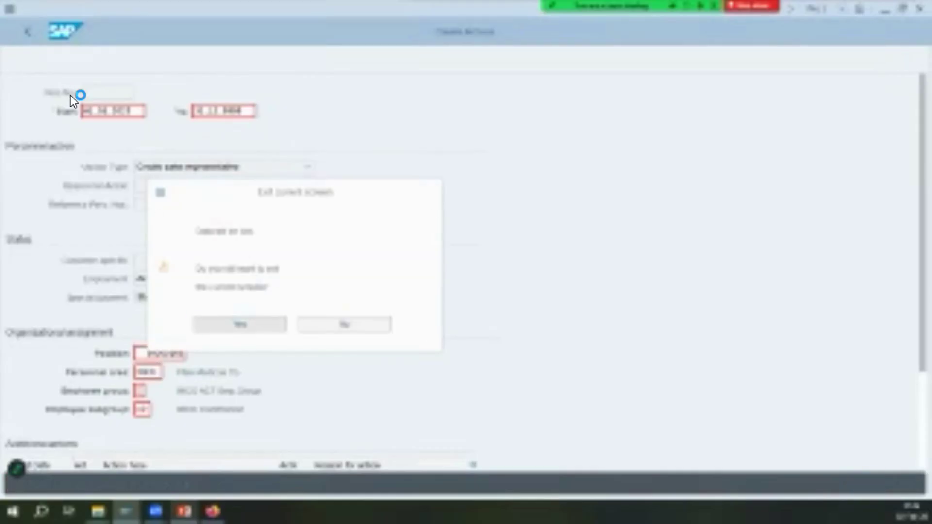
pyautogui.press('Return')
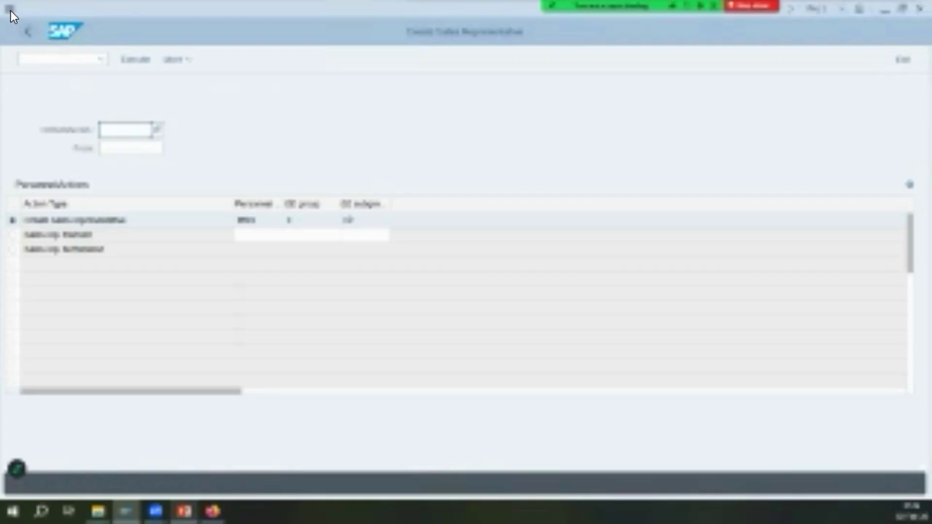
# - Leave the sales representative screen, open the PA30 Maintain HR Master Data transaction for a look, and return to the SAP menu
pyautogui.press('F3')
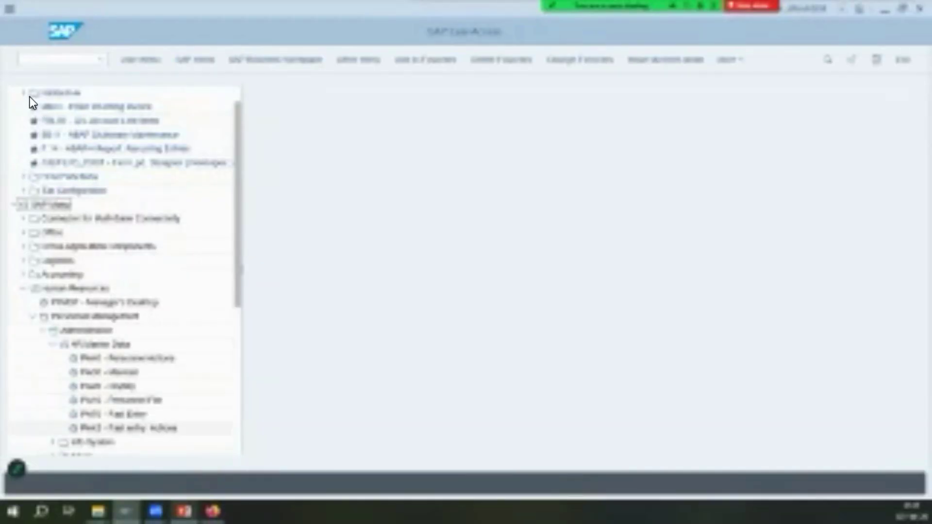
pyautogui.scroll(-2, 33, 95)
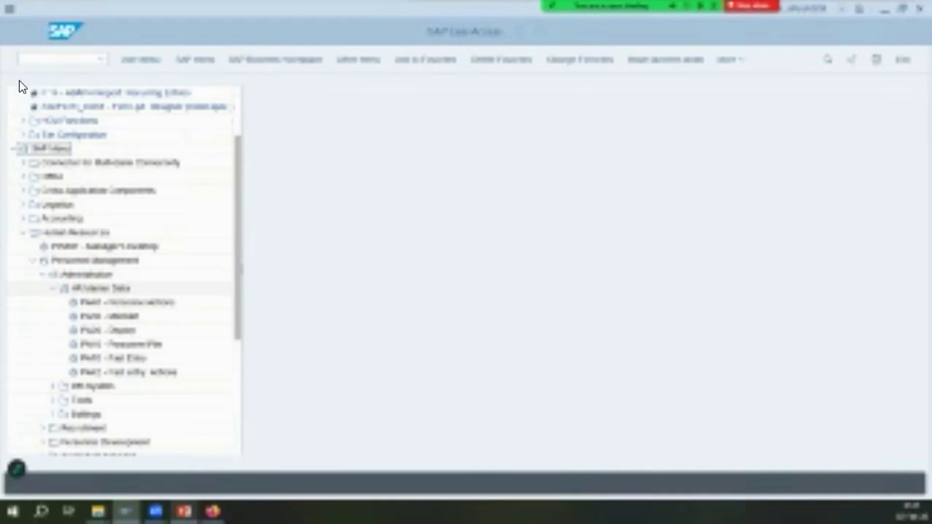
pyautogui.doubleClick(108, 316)
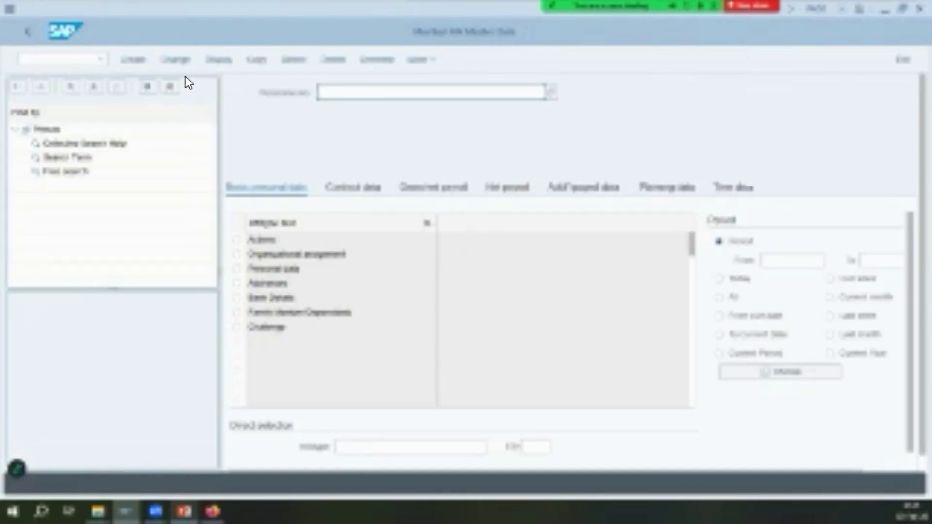
pyautogui.click(24, 30)
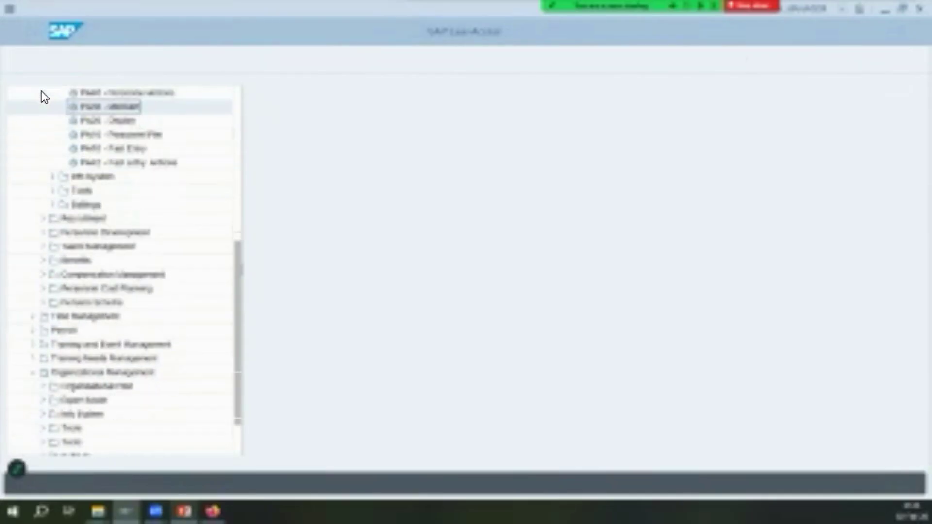
# - Open the PO10 Organizational Unit transaction from Expert Mode under Organizational Management
pyautogui.scroll(-5, 42, 91)
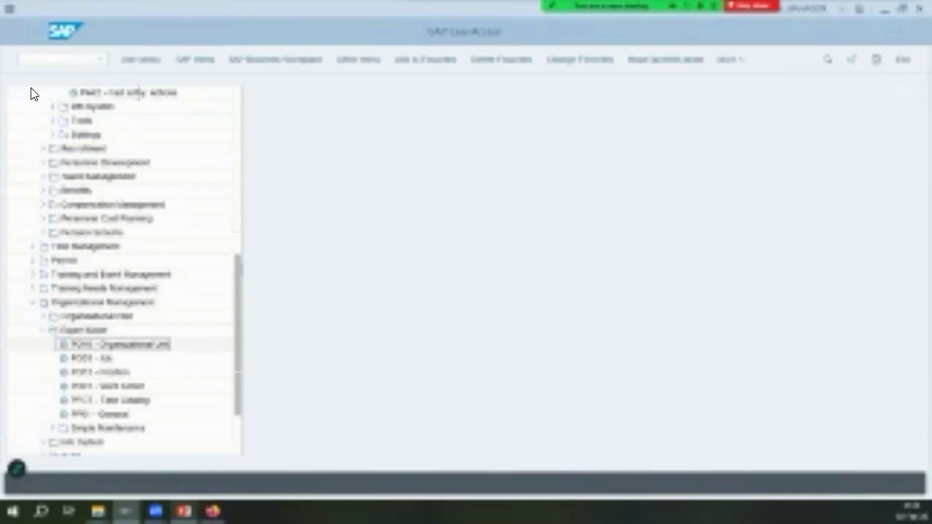
pyautogui.press('Down')
pyautogui.press('Down')
pyautogui.press('Up')
pyautogui.press('Up')
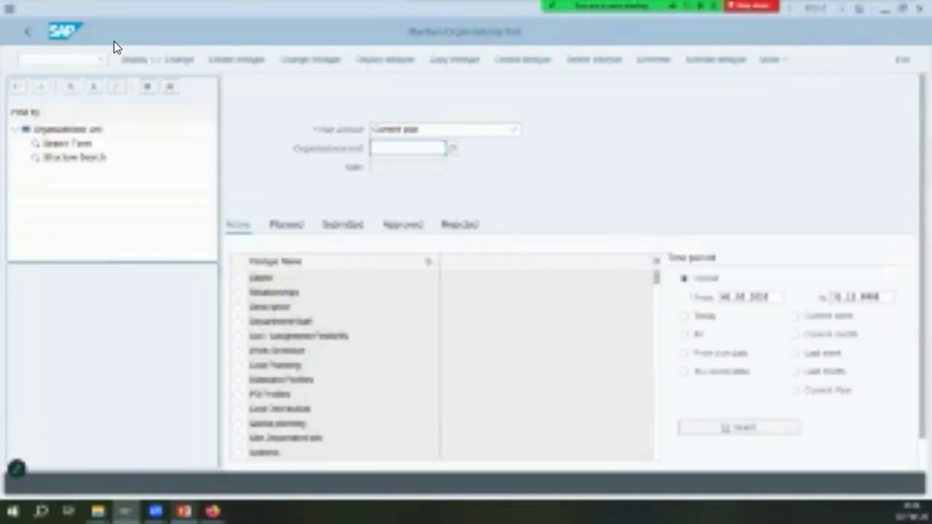
# - Try to open organizational unit IMCO in the current plan, and switch to the Sales Data slide in PowerPoint
pyautogui.write('Tech')
pyautogui.press('Return')
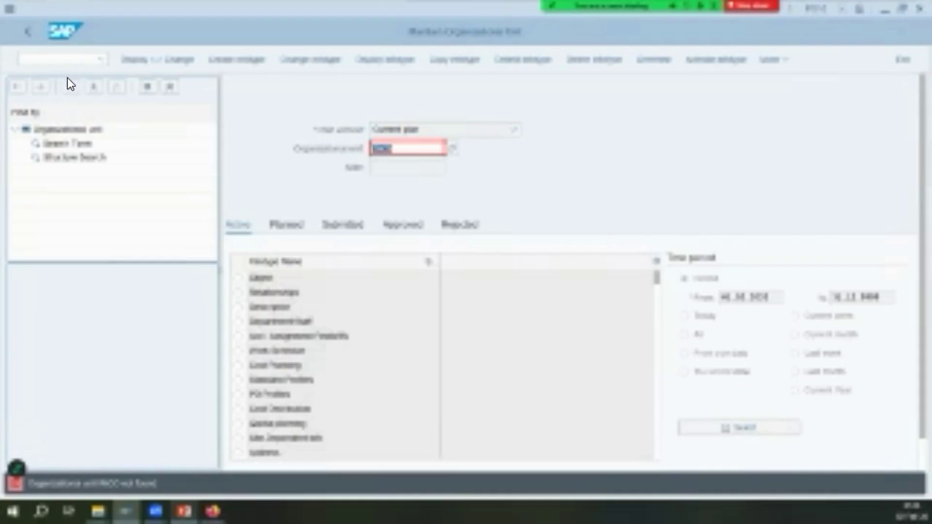
pyautogui.press('F12')
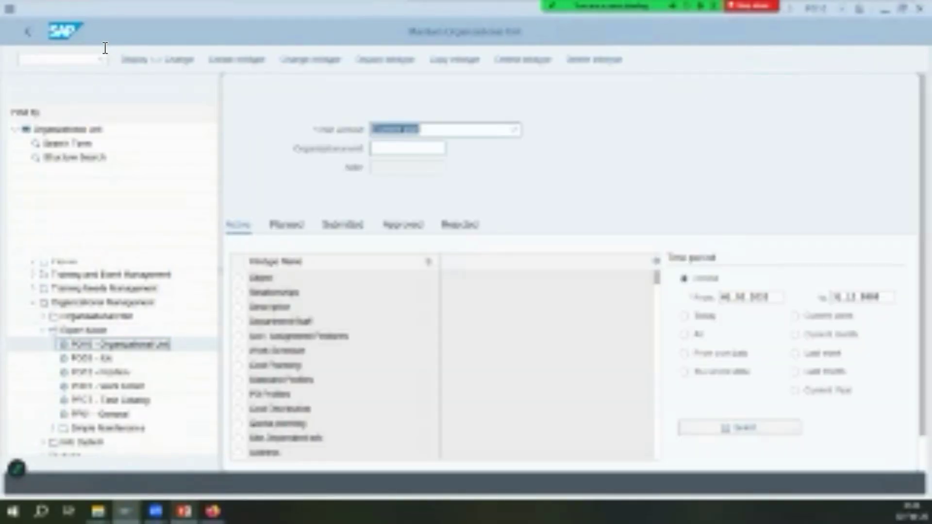
pyautogui.write('50010')
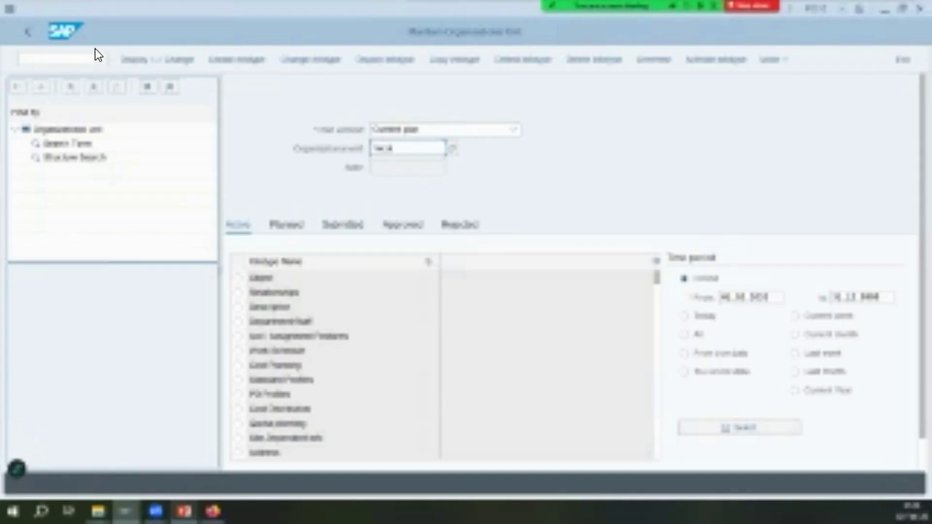
pyautogui.press('Return')
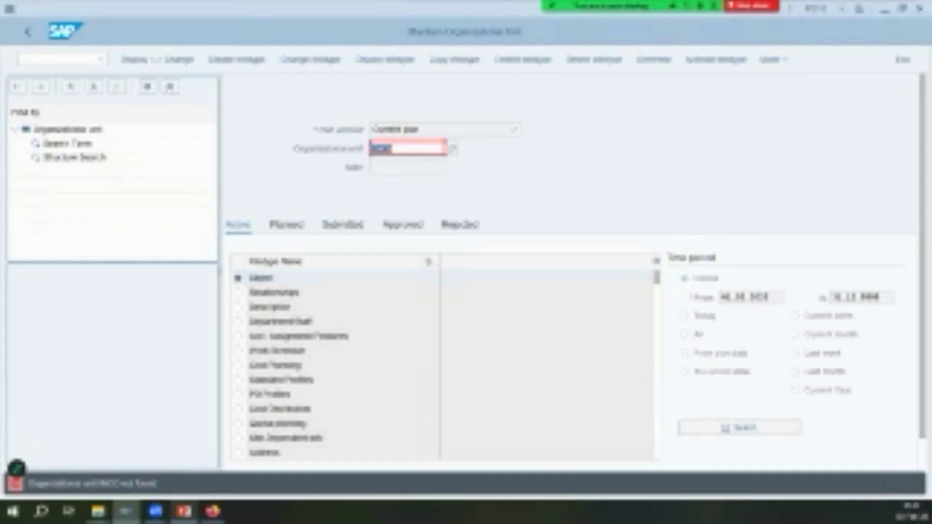
pyautogui.hotkey('alt', 'Tab')
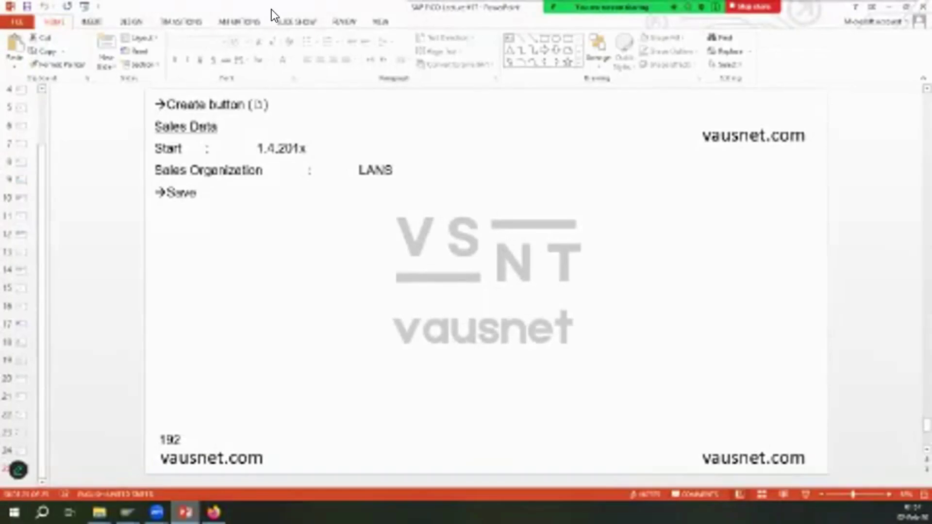
pyautogui.moveTo(631, 7)
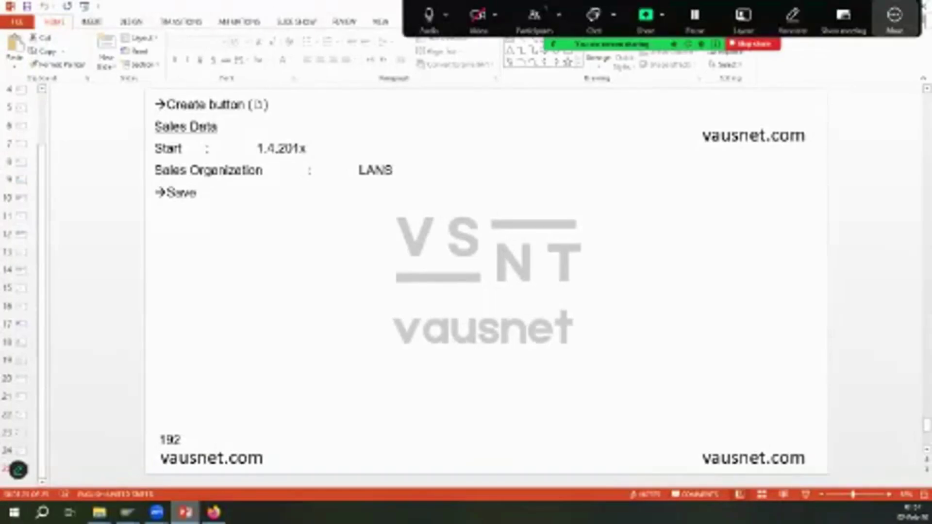